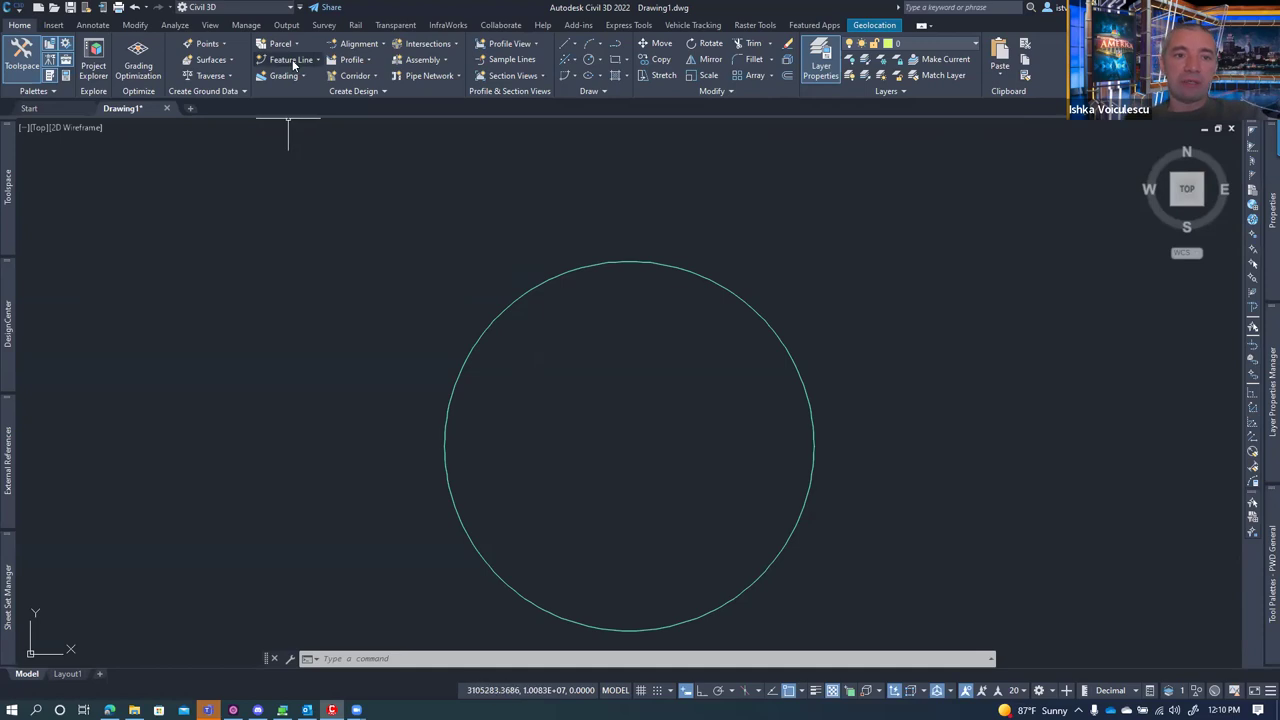
- Open the QTO Manager and place its palette over the middle of the drawing area
click(186, 27)
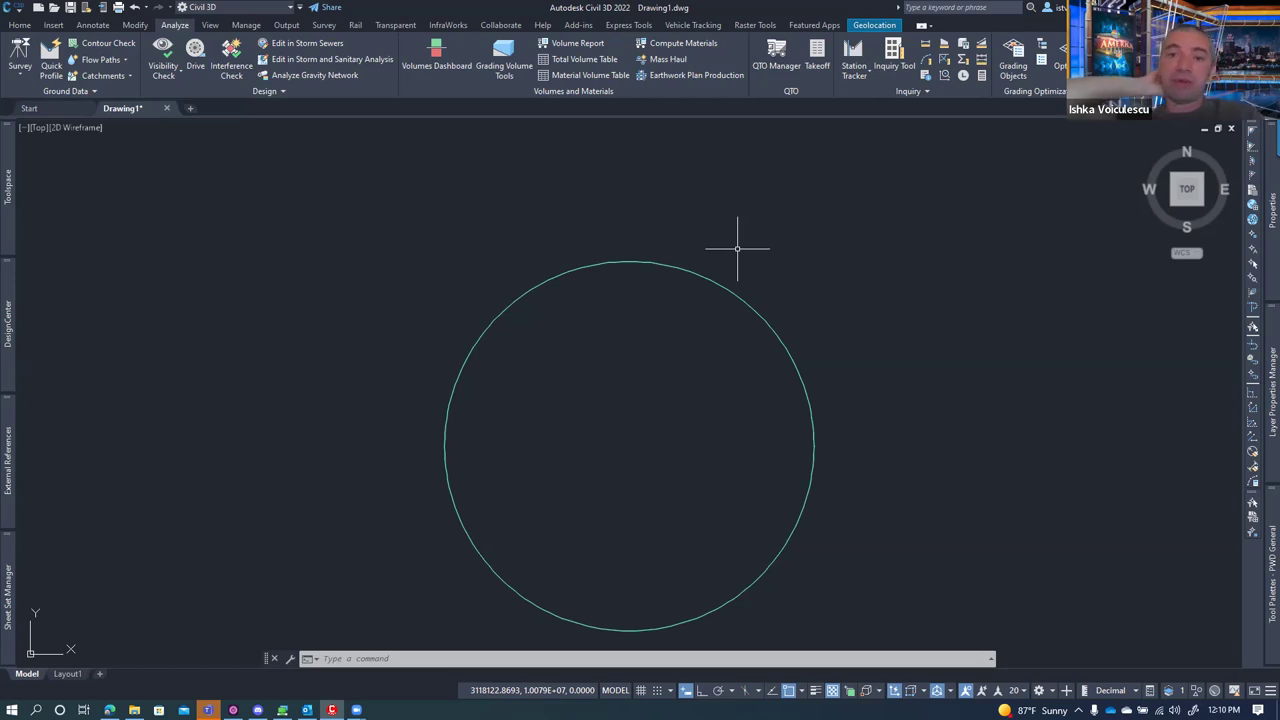
click(778, 66)
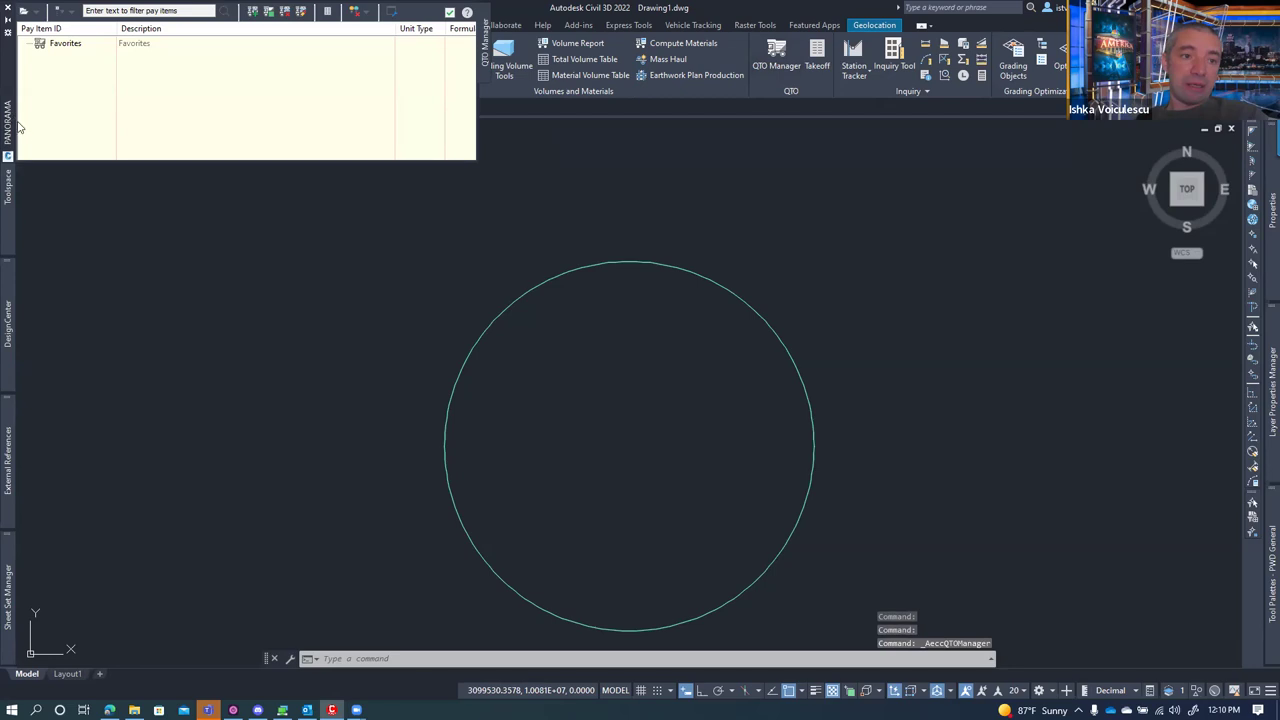
drag(13, 120, 546, 363)
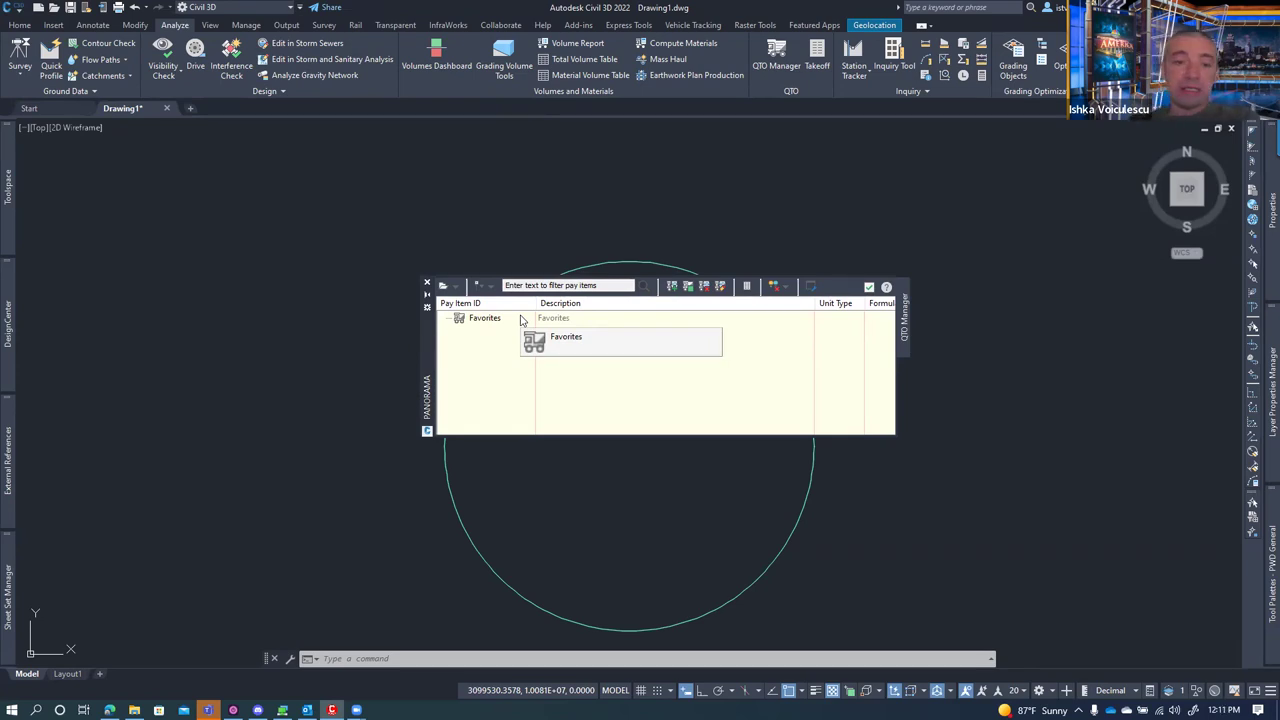
- Check the file formats available for opening a pay item file, and cancel without loading one
click(452, 288)
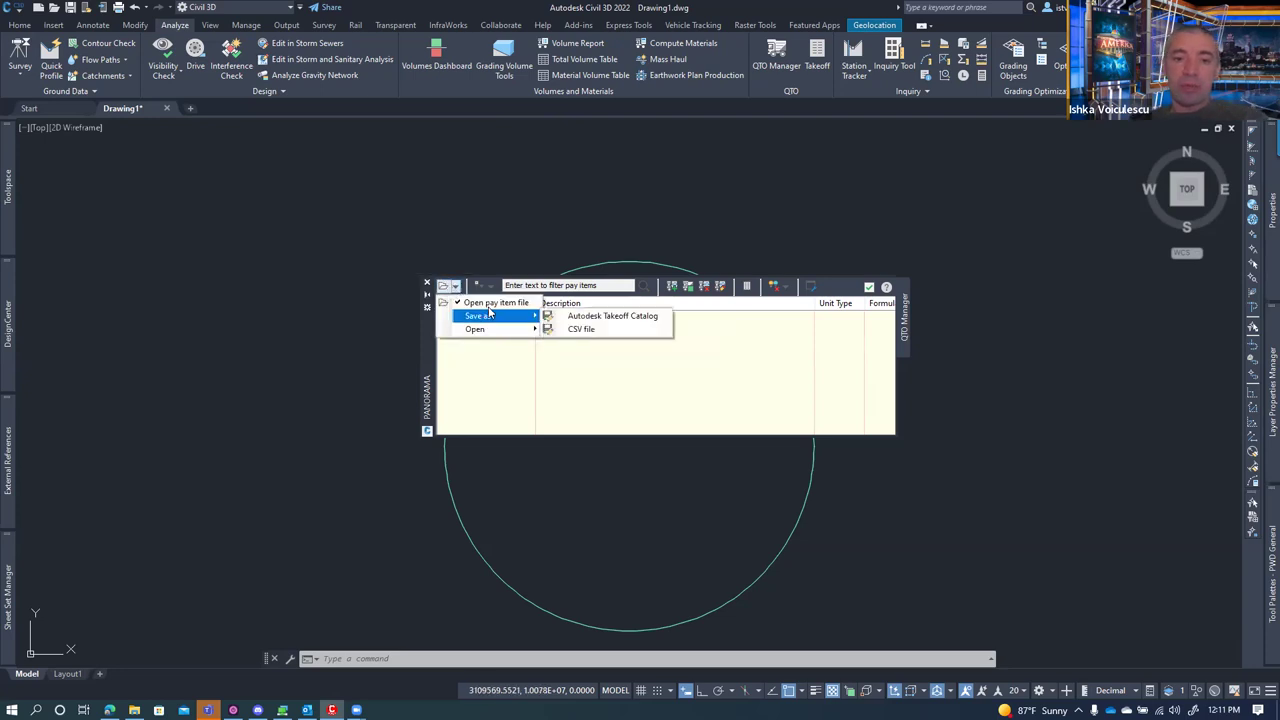
click(490, 304)
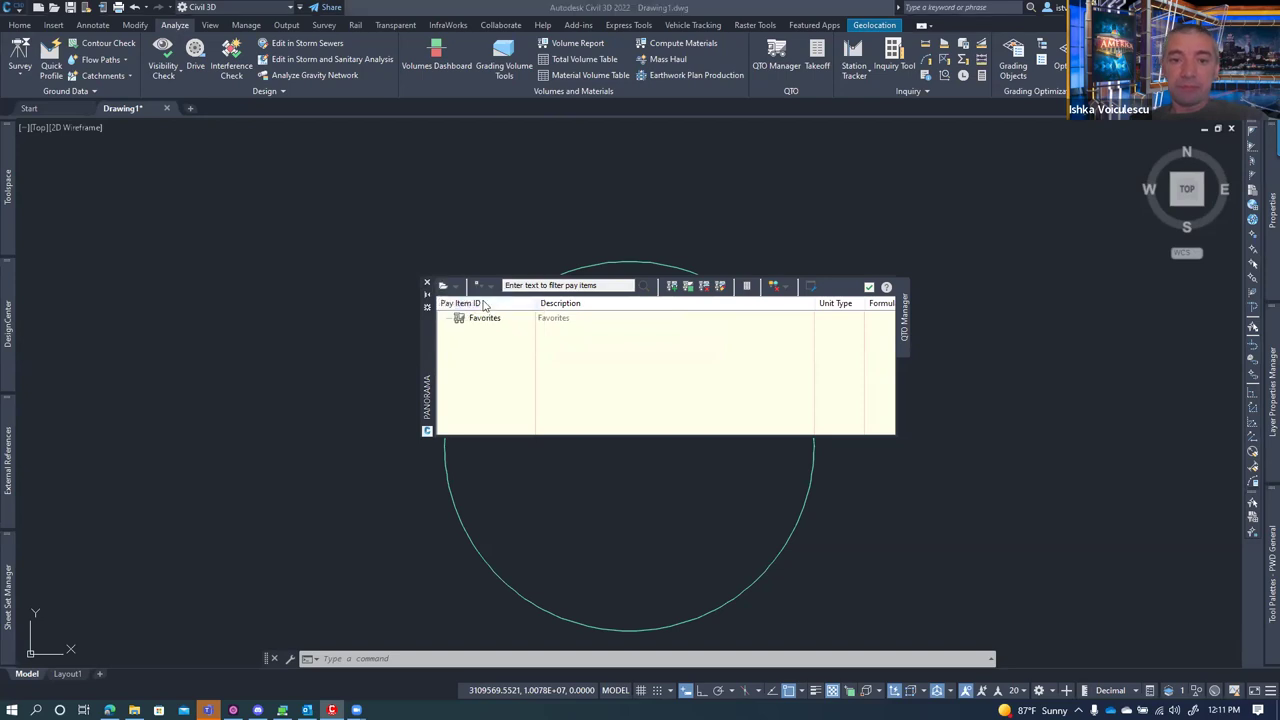
click(656, 312)
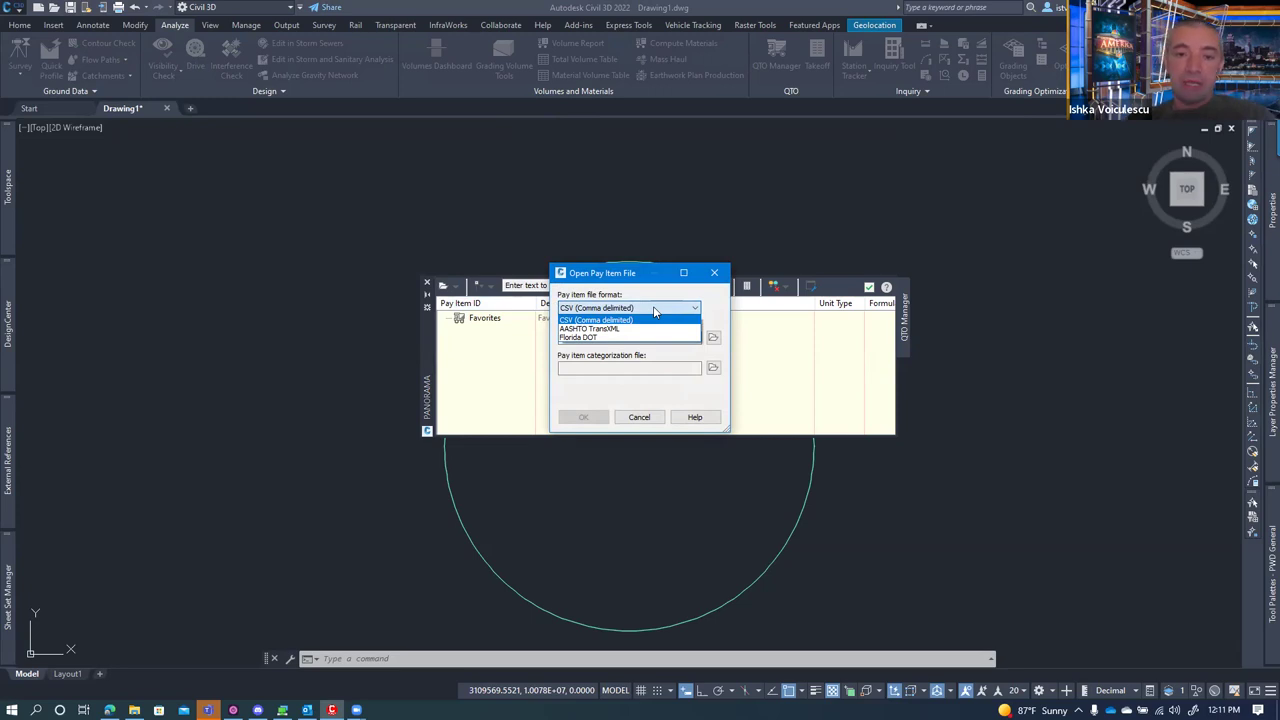
click(640, 418)
click(638, 418)
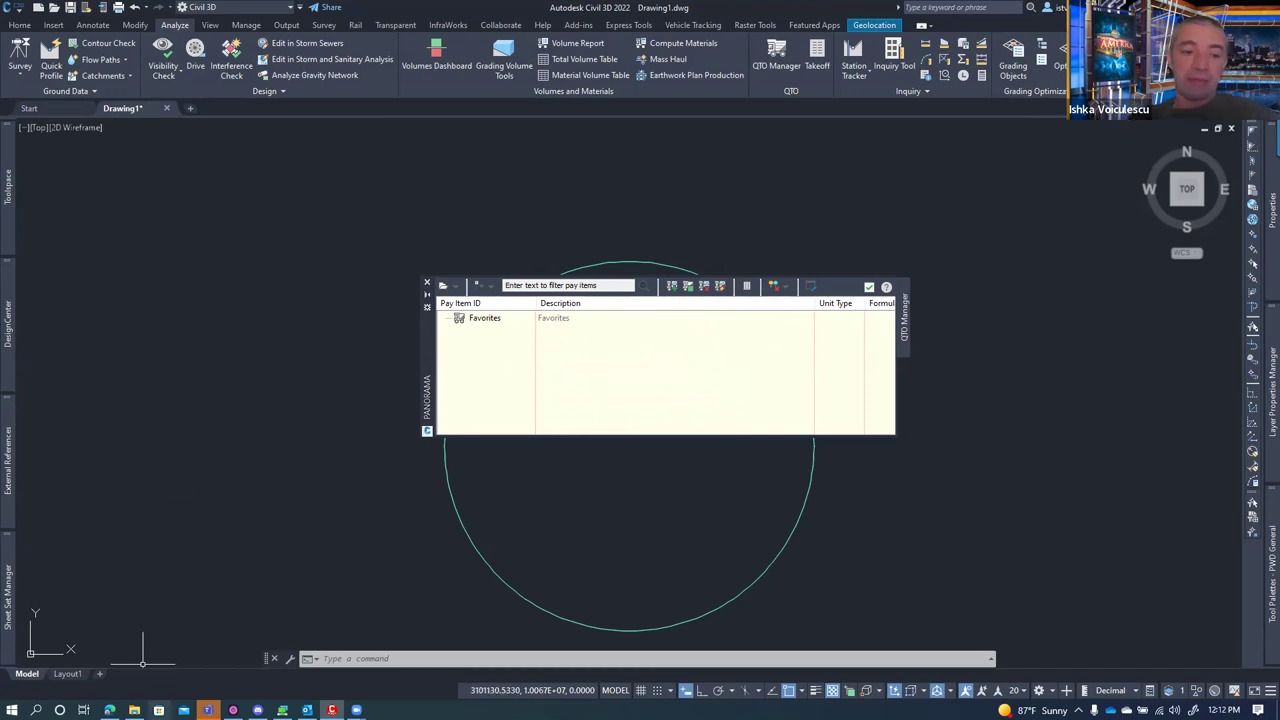
- Switch to File Explorer and open COA_C3D_QTO.csv from the C:\Demo folder in Excel
click(134, 710)
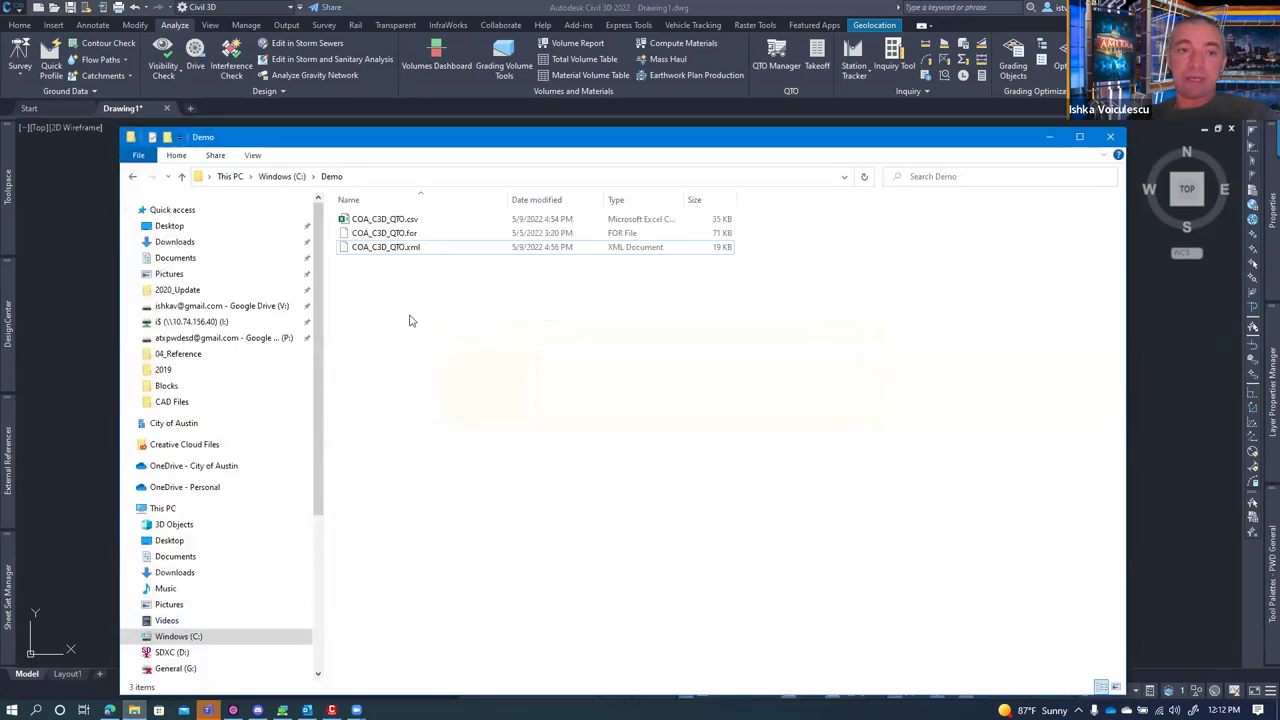
click(398, 222)
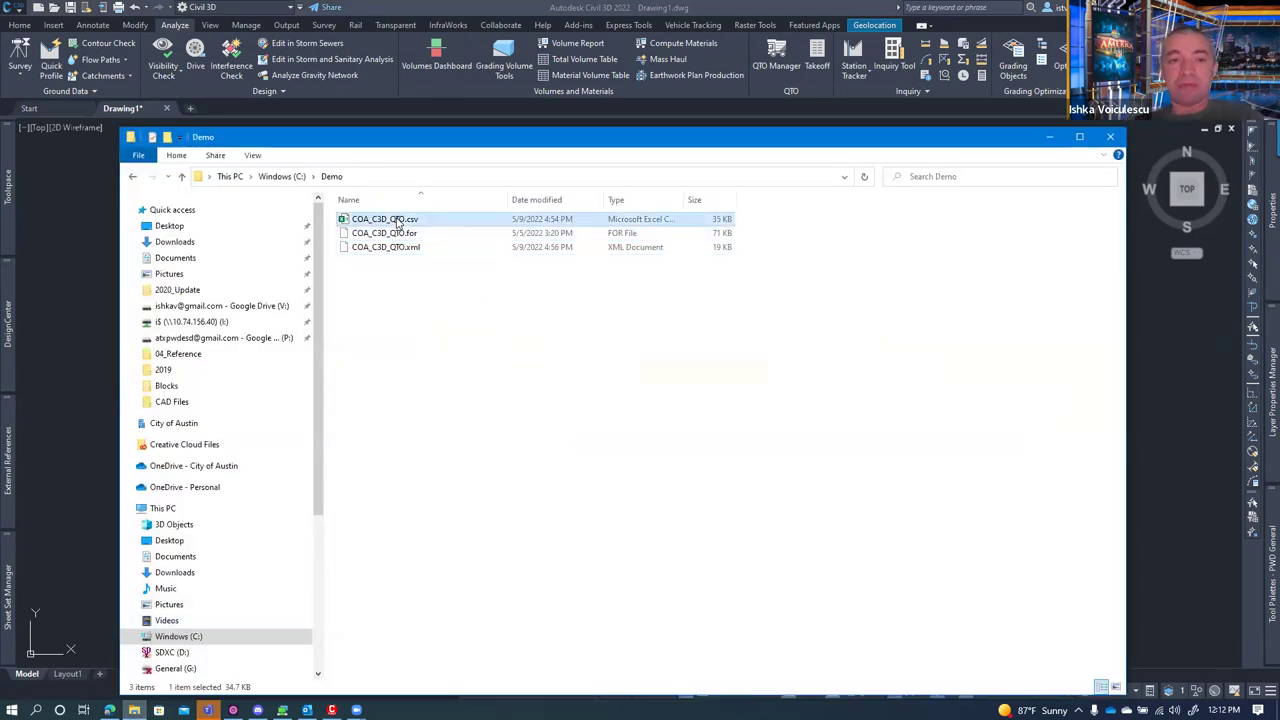
double_click(398, 222)
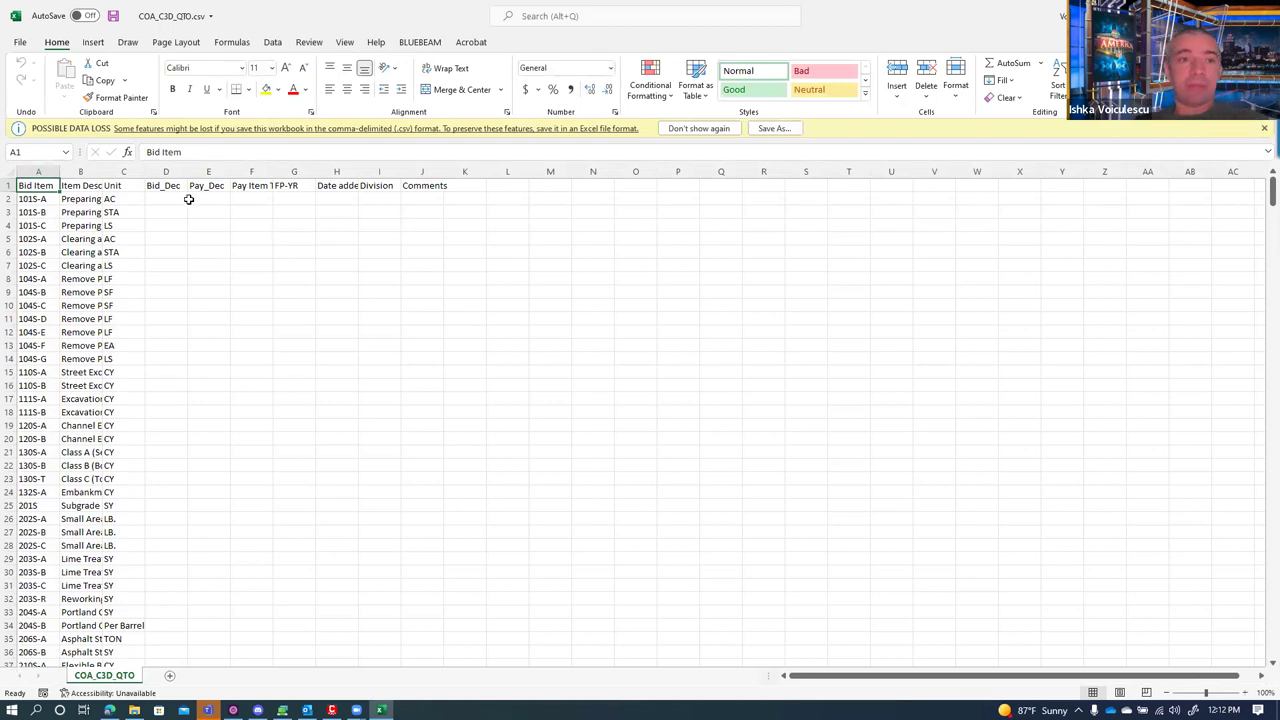
- Widen the Bid Item, Item Description and Unit columns and review the pay items listed in them
drag(60, 172, 80, 172)
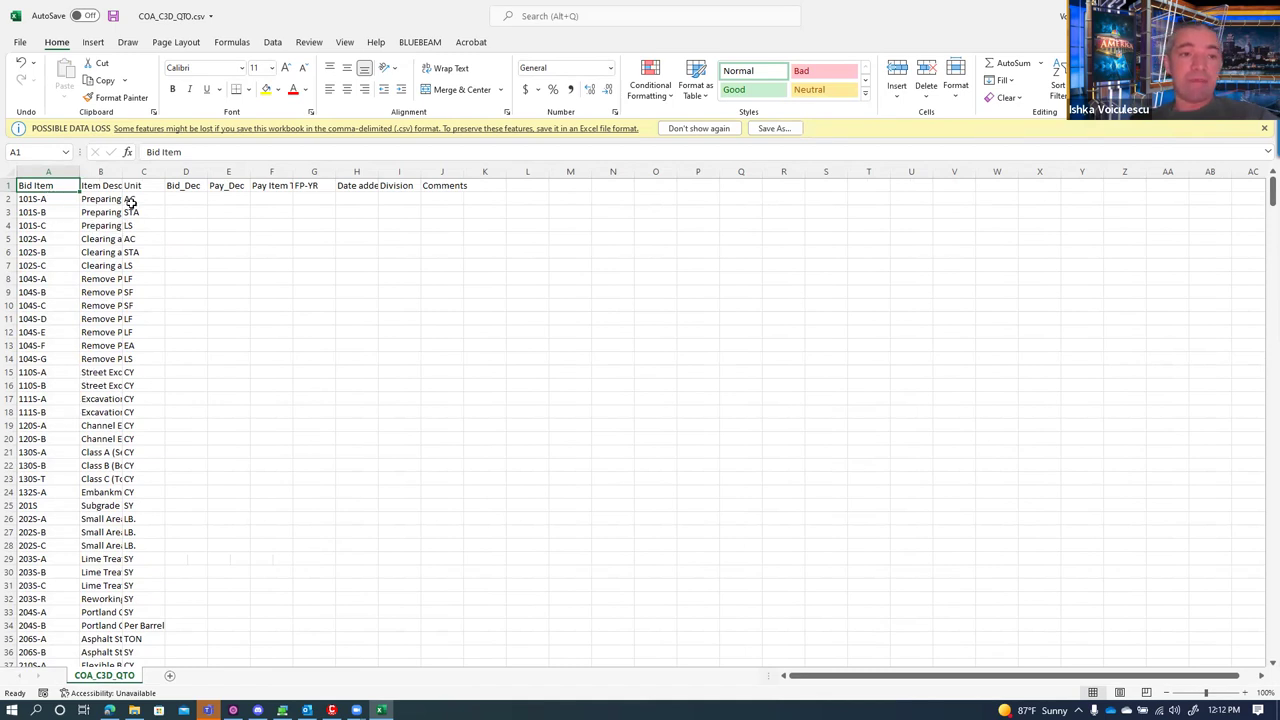
drag(122, 172, 269, 174)
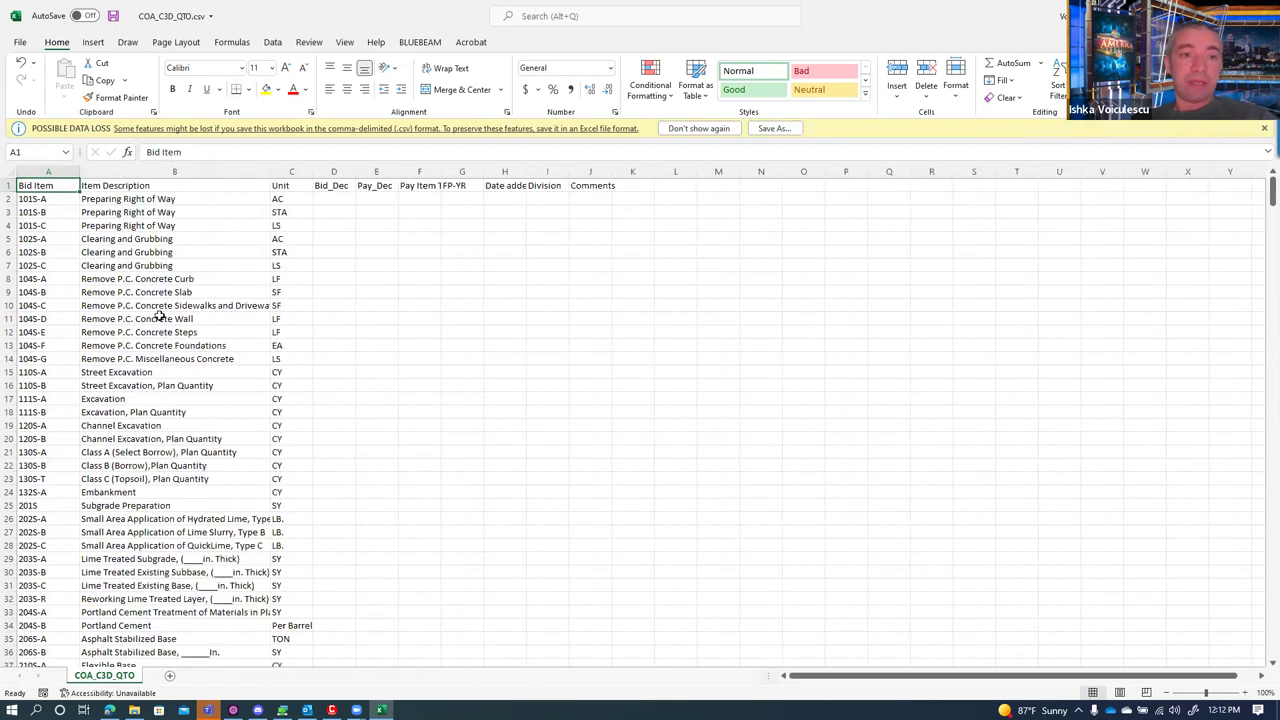
double_click(312, 173)
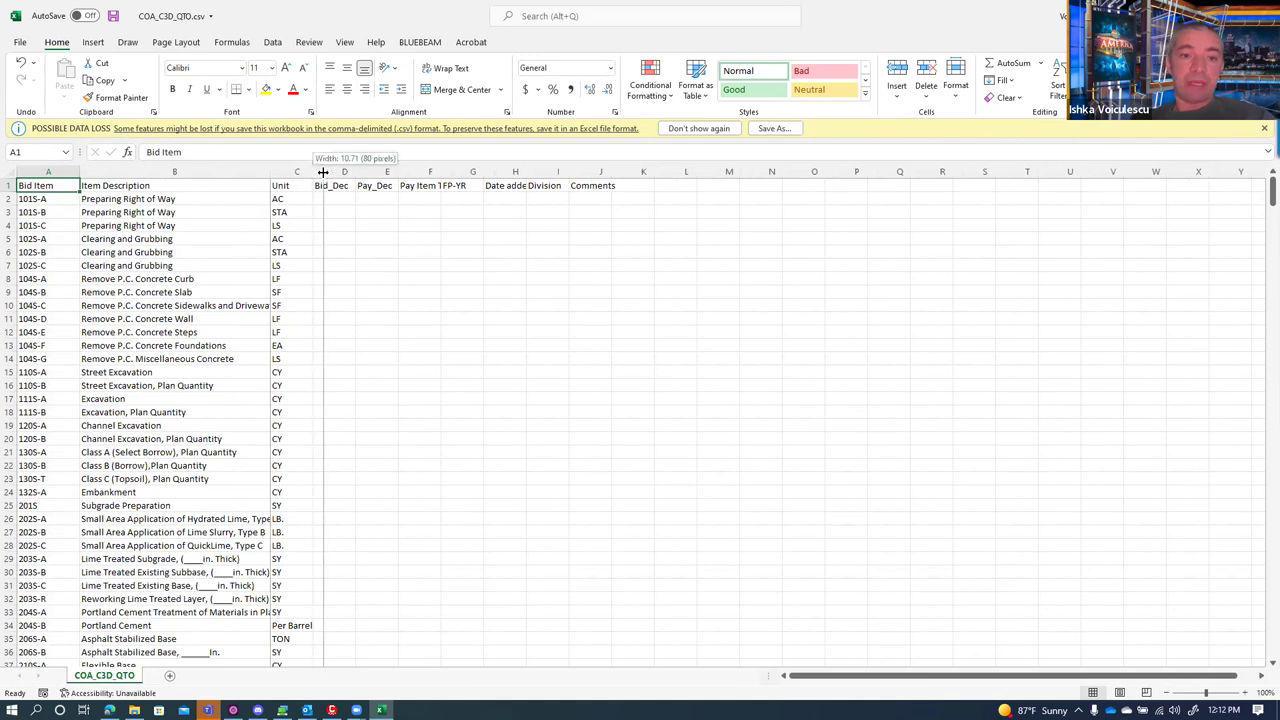
drag(278, 171, 290, 172)
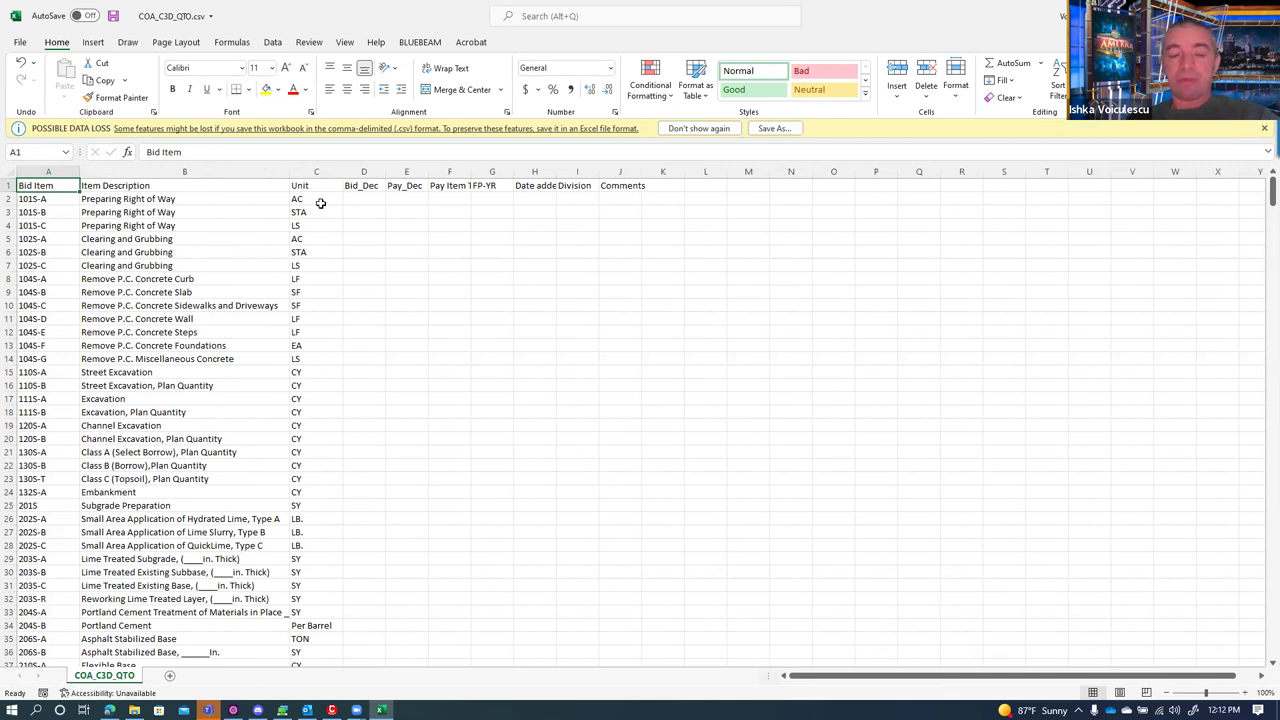
click(313, 201)
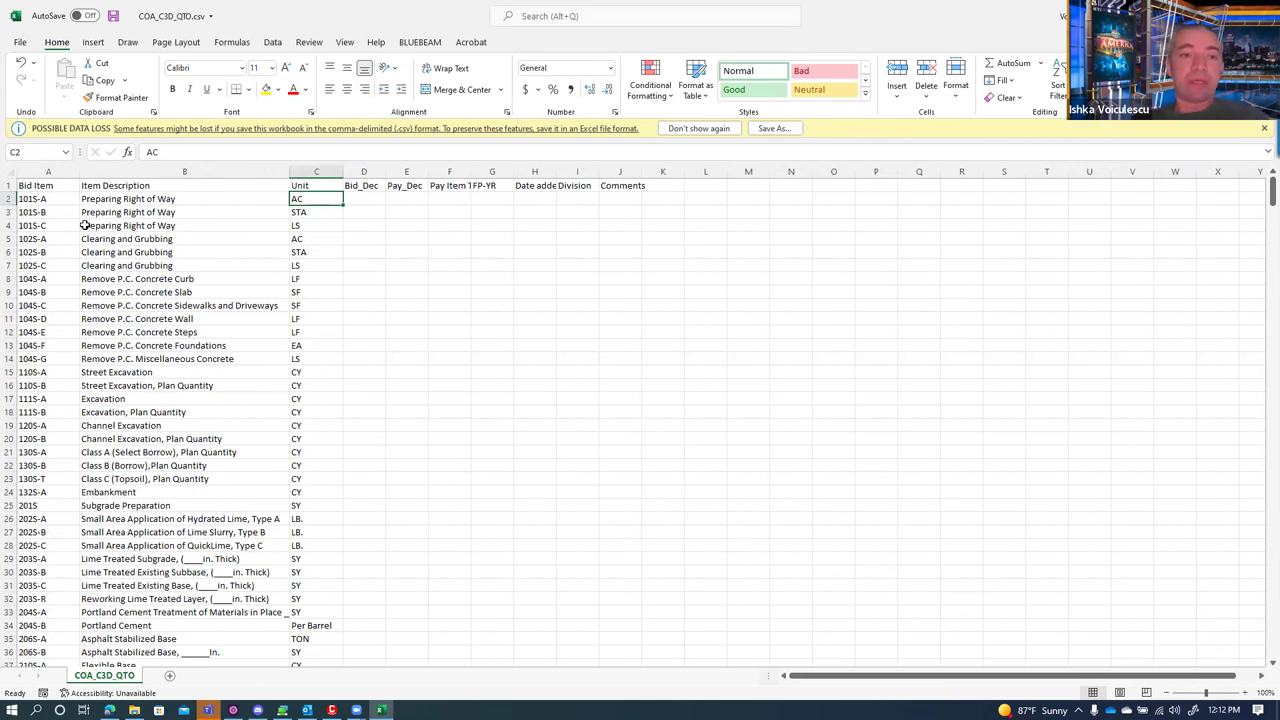
click(48, 172)
shift+click(323, 173)
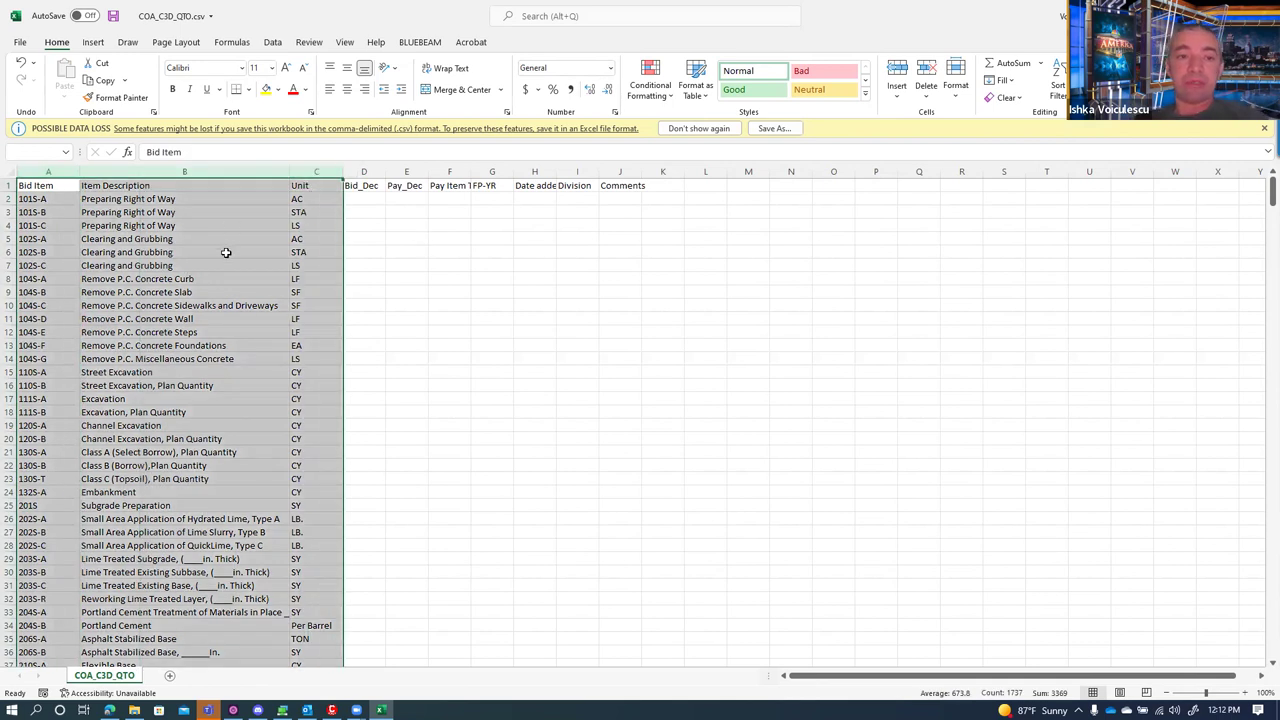
scroll(146, 366, down, 8)
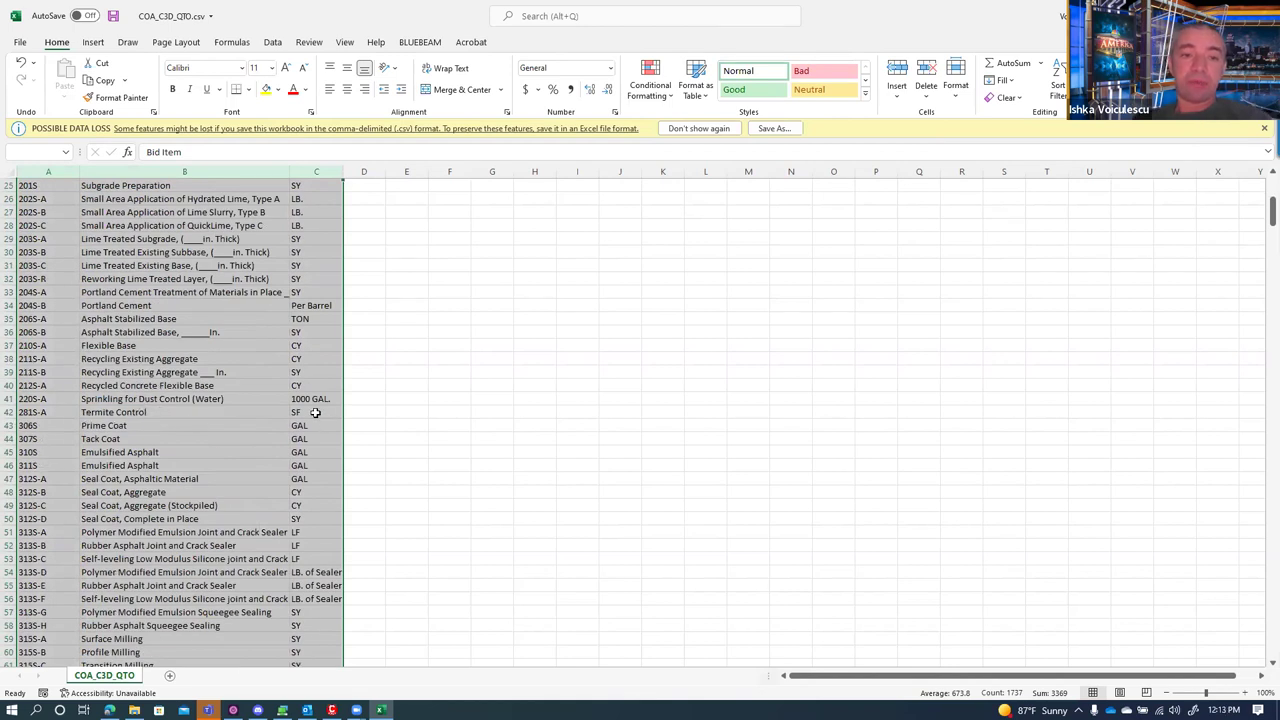
click(455, 394)
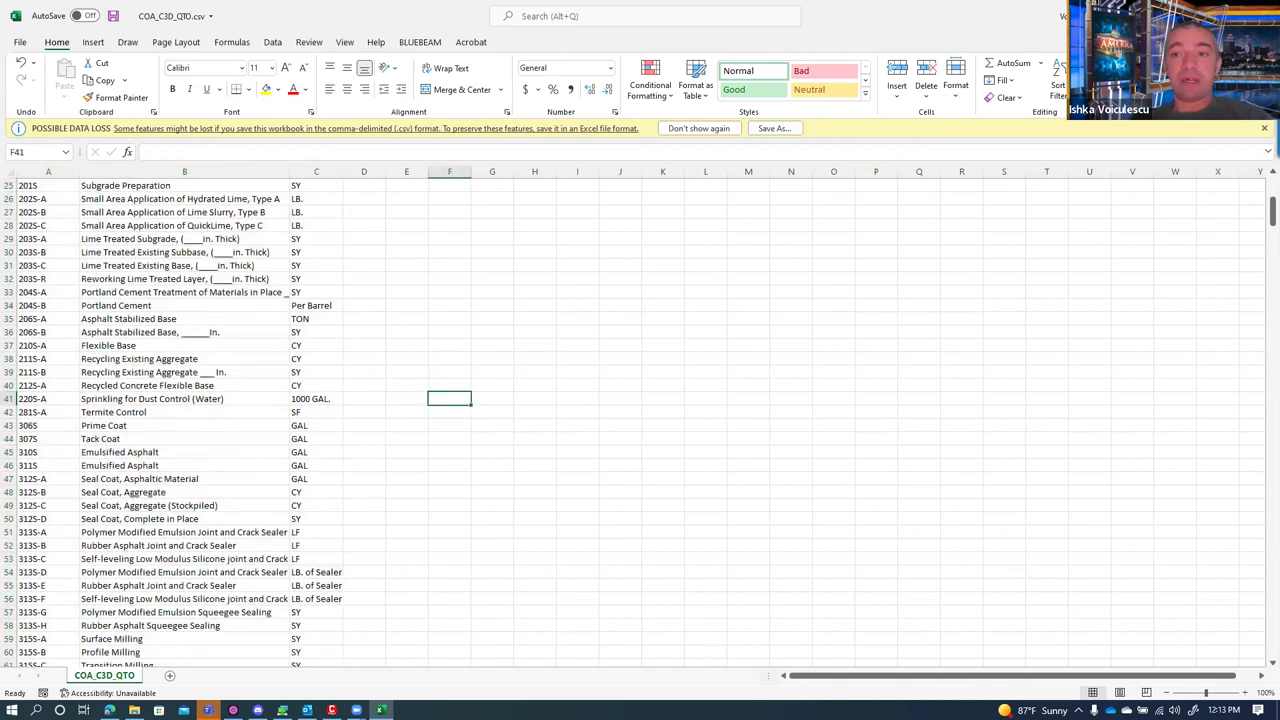
- Close the COA_C3D_QTO.csv spreadsheet, minimize the Demo folder window and return to Civil 3D
key(alt+F4)
click(640, 371)
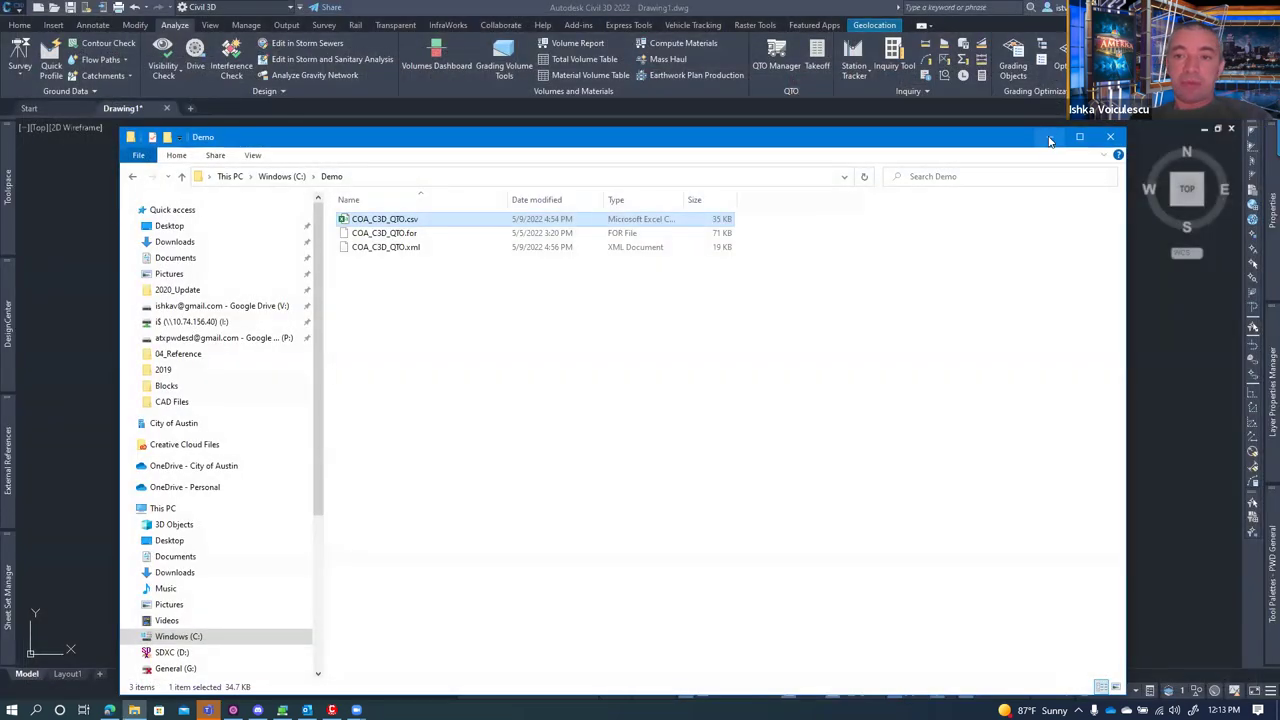
click(1048, 136)
- Start opening a CSV pay item file in the QTO Manager and browse to C:\Autodesk\Civil_3D\2022\Template\04_Reference
click(458, 290)
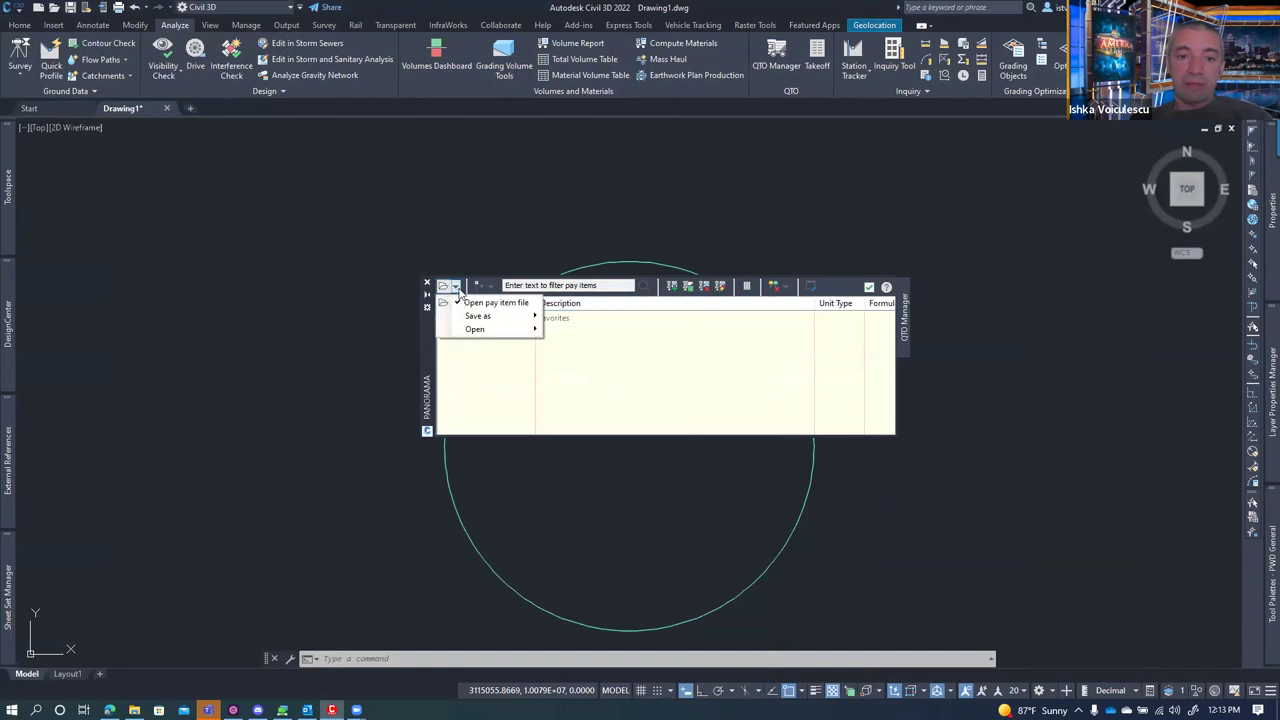
click(474, 303)
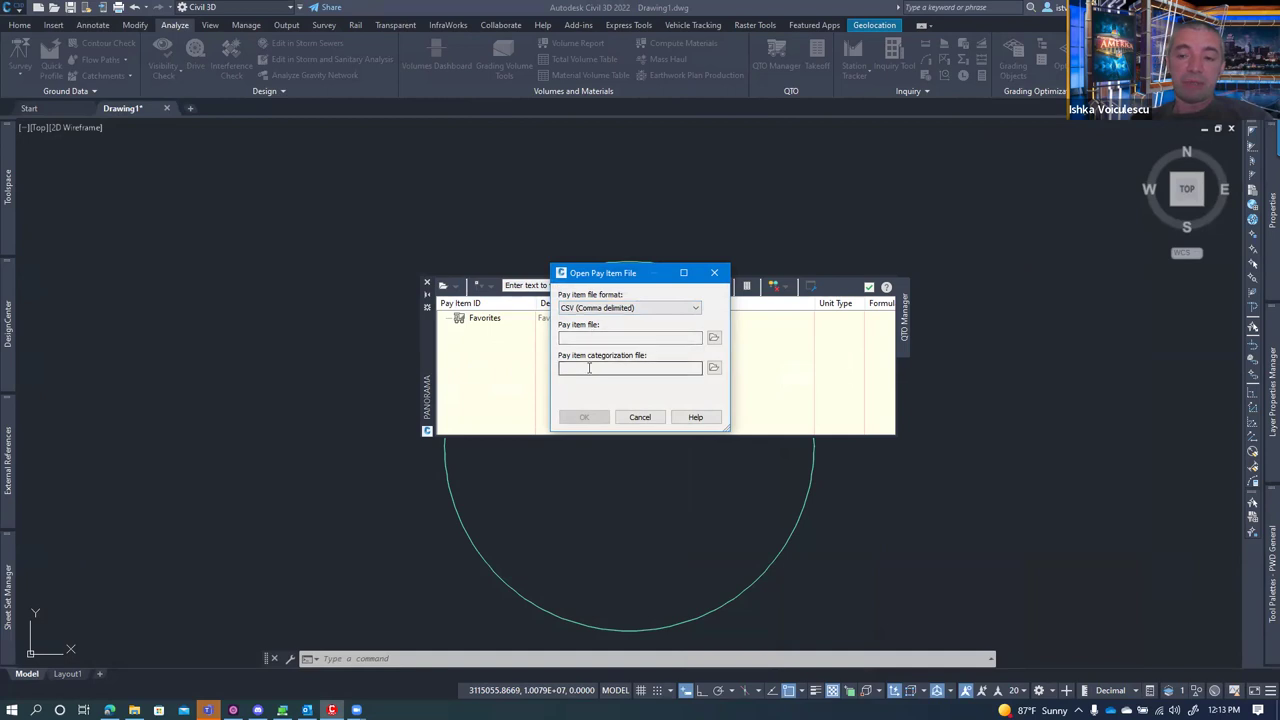
click(714, 340)
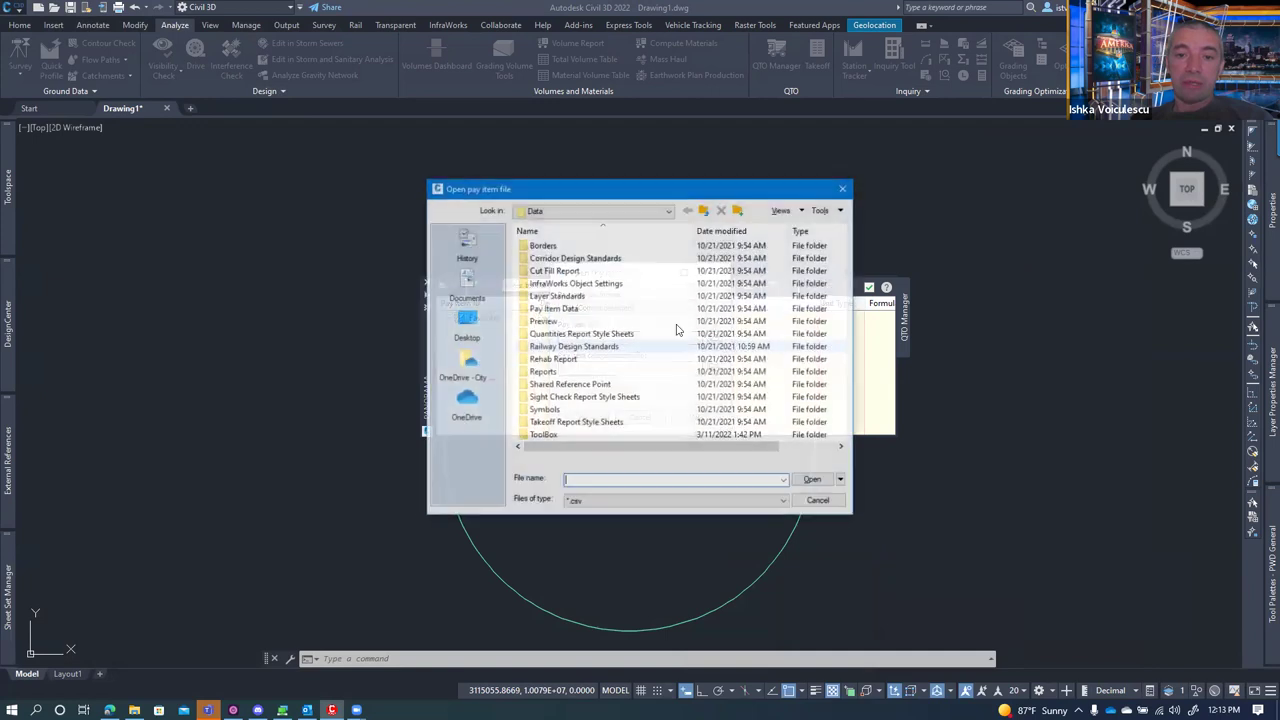
click(604, 211)
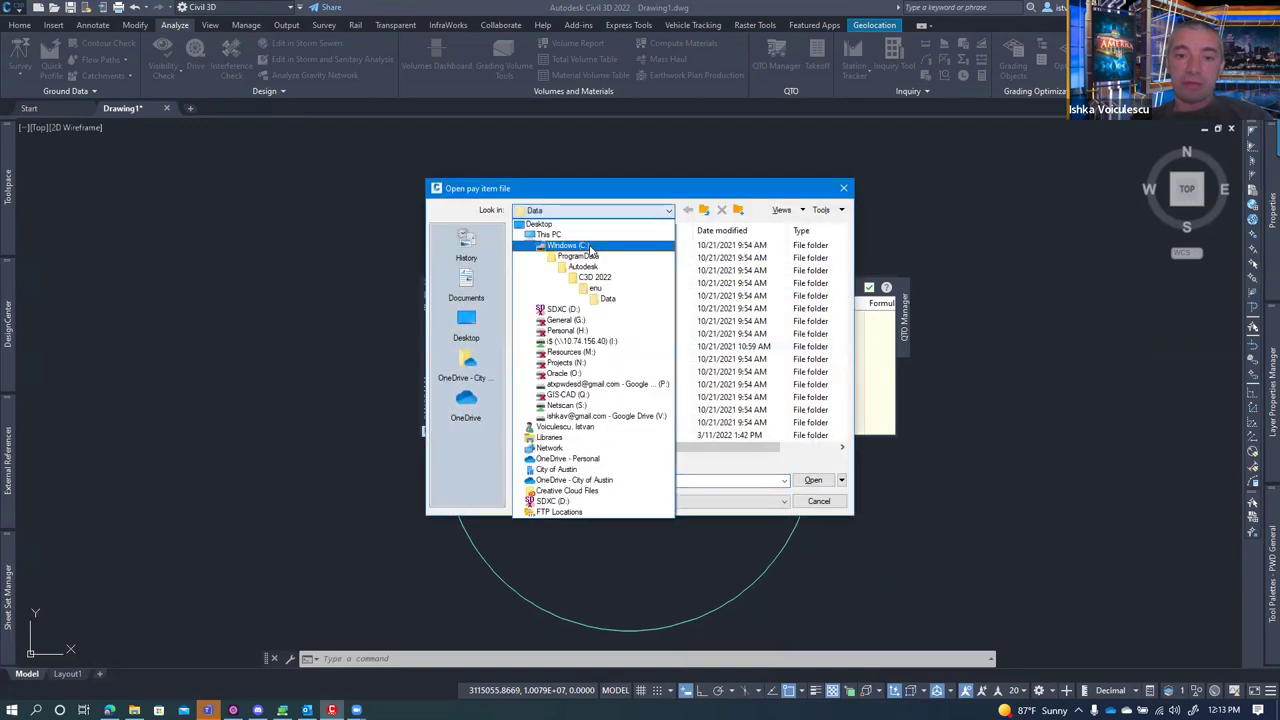
click(591, 245)
double_click(567, 259)
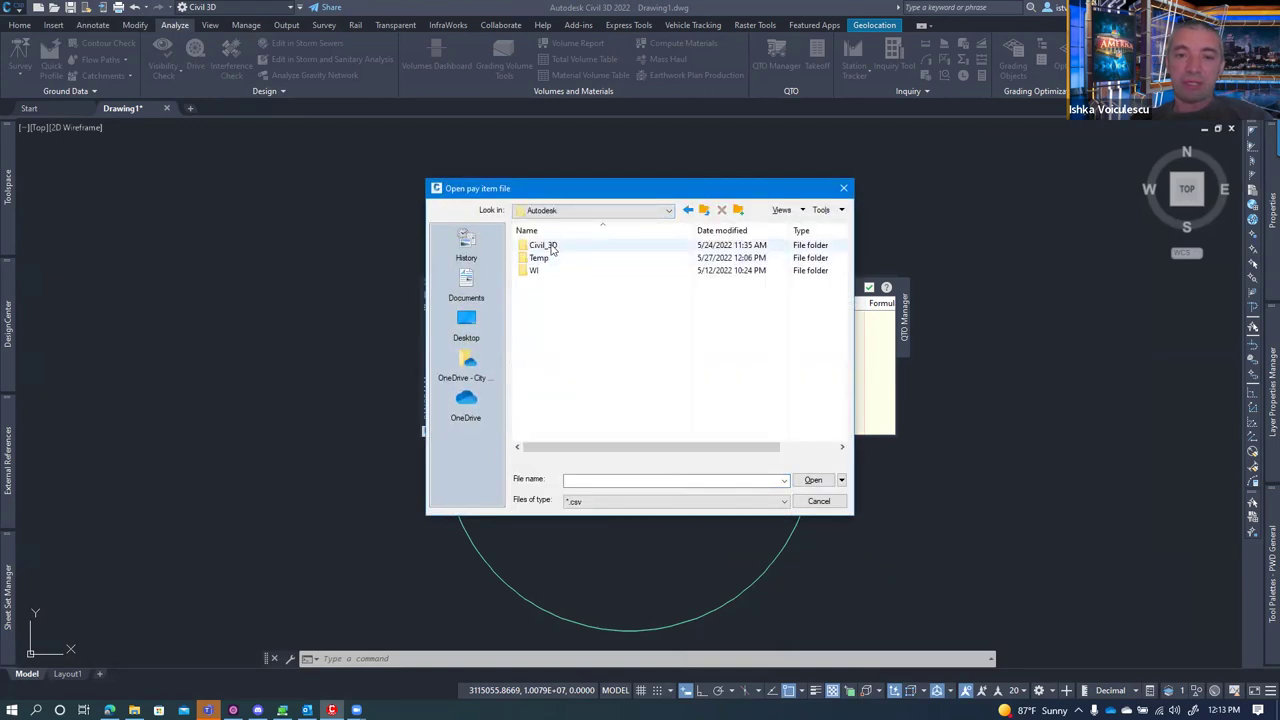
double_click(552, 246)
double_click(548, 298)
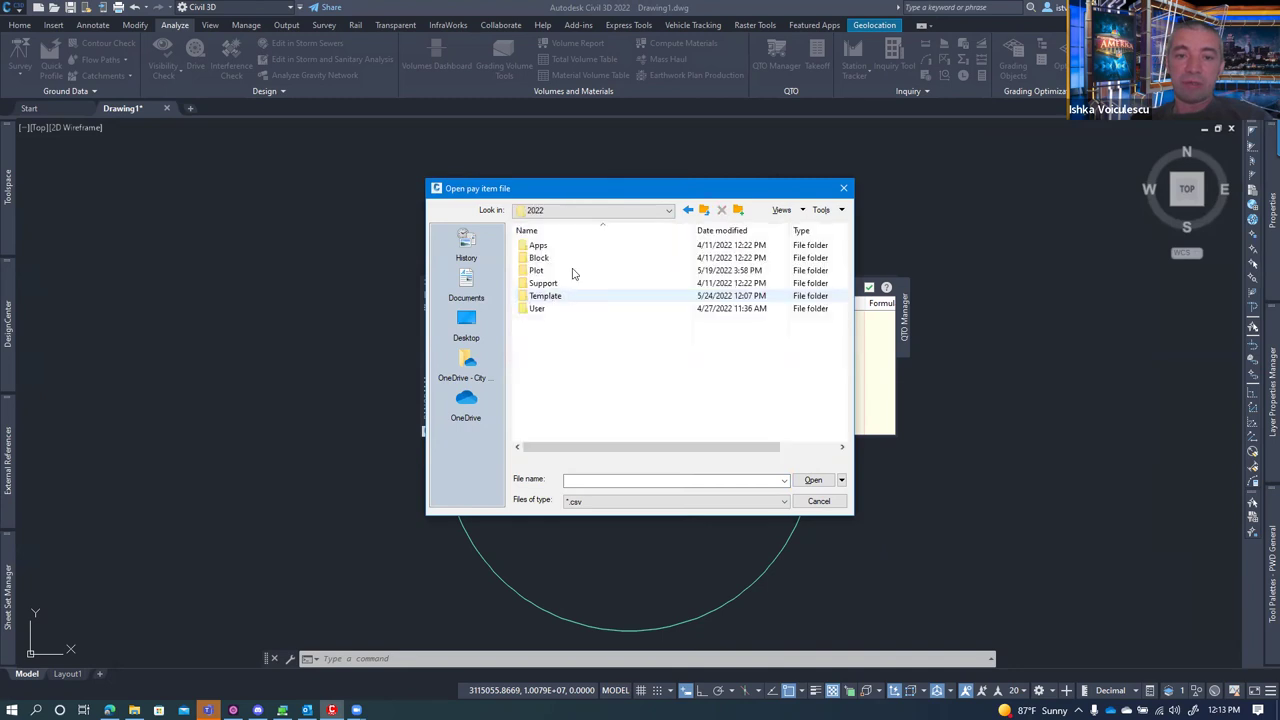
double_click(560, 298)
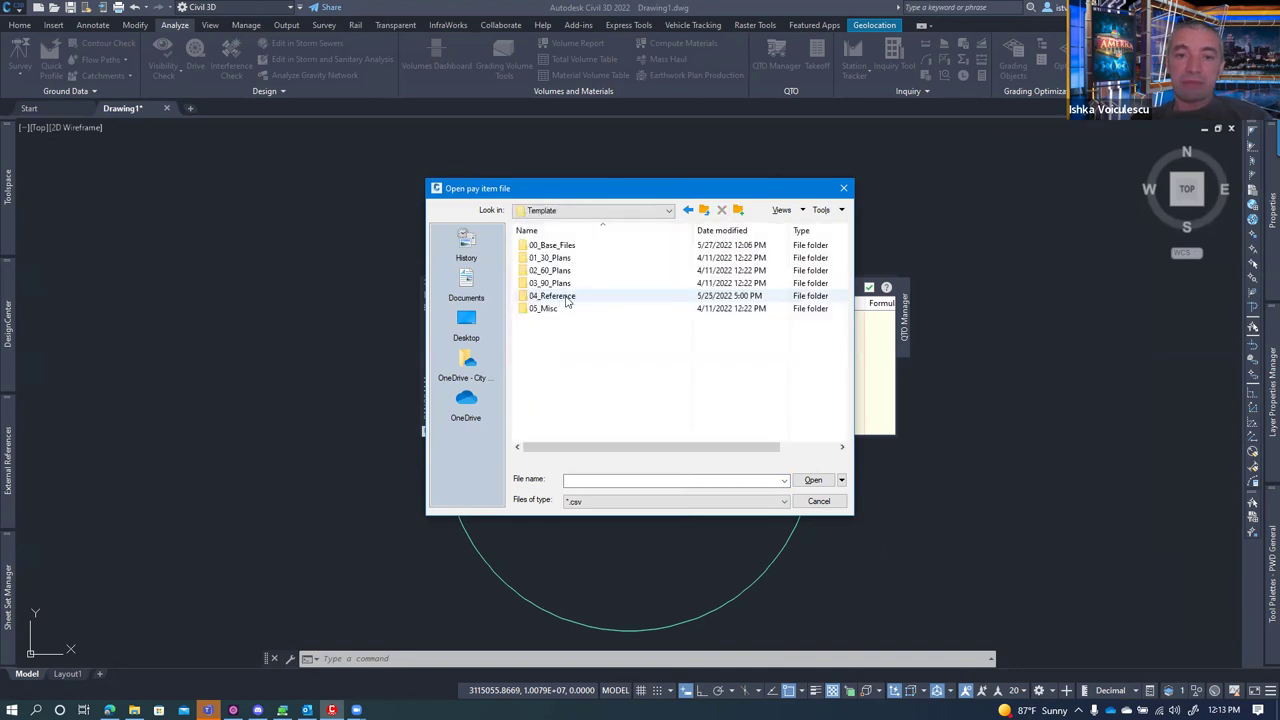
double_click(563, 298)
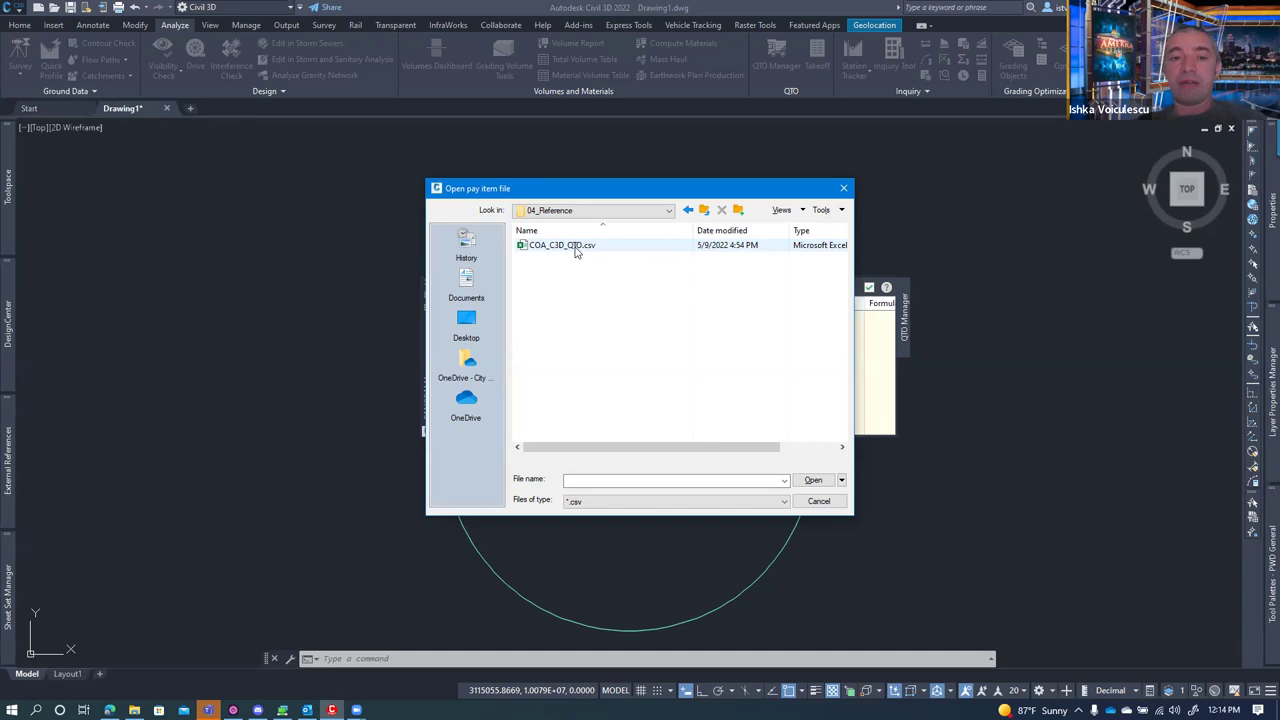
- Load COA_C3D_QTO.csv as the pay item file without a categorization file, and move and enlarge the QTO Manager palette
click(575, 250)
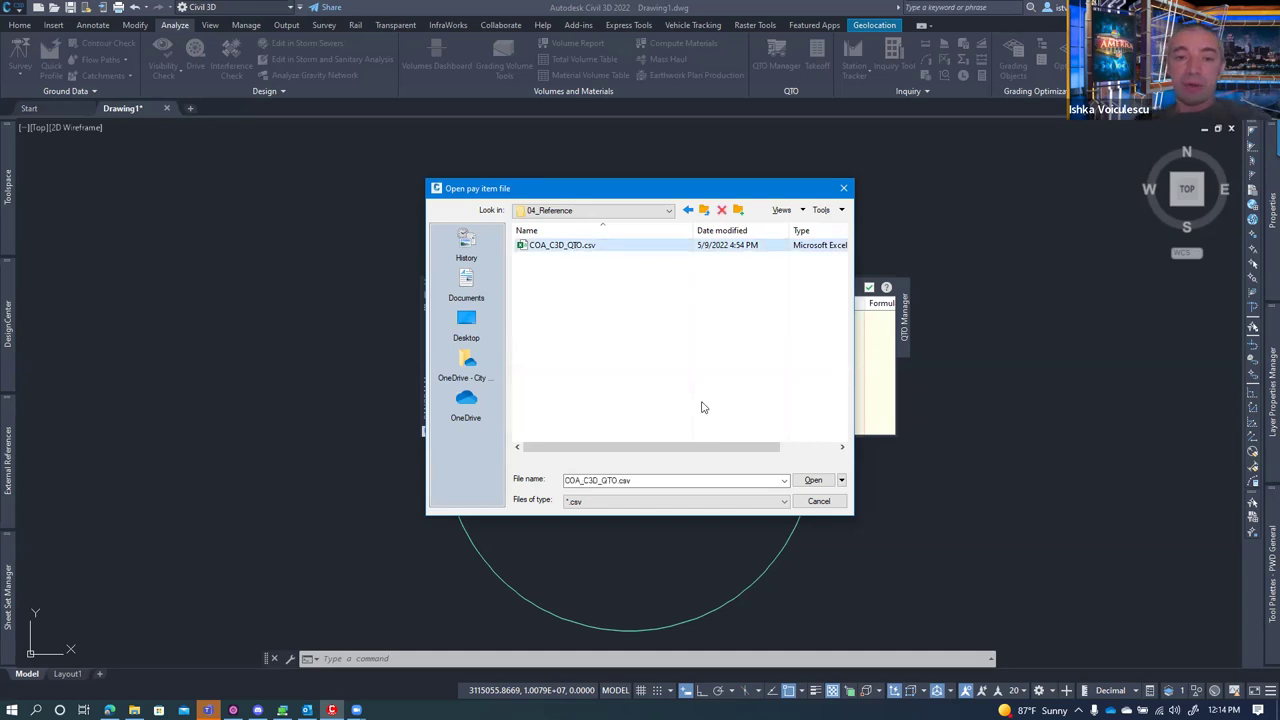
click(821, 484)
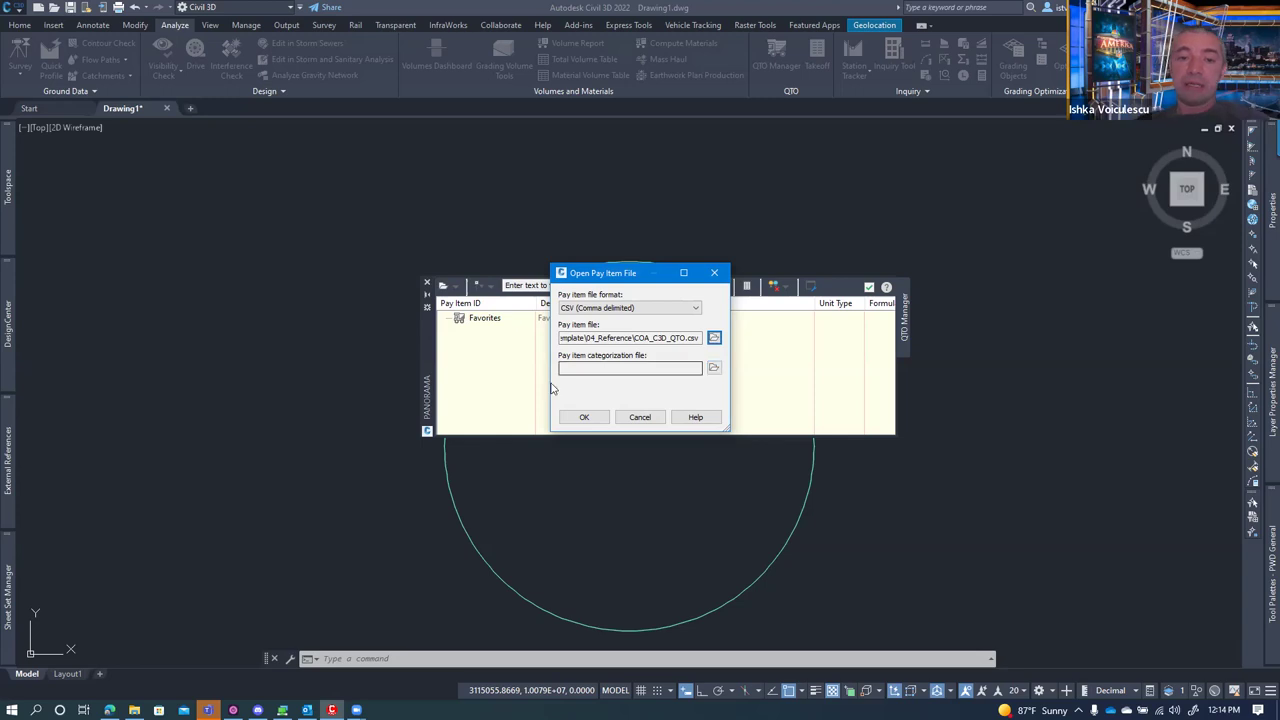
click(584, 417)
click(584, 417)
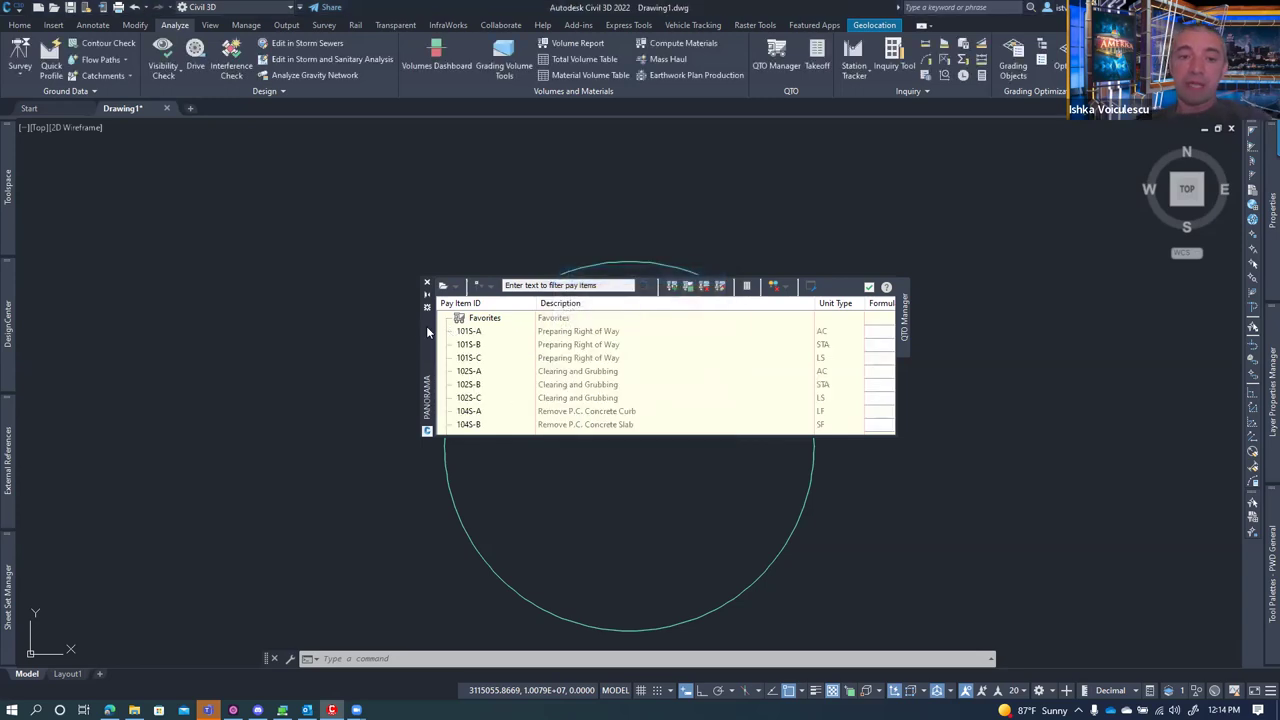
drag(422, 328, 164, 142)
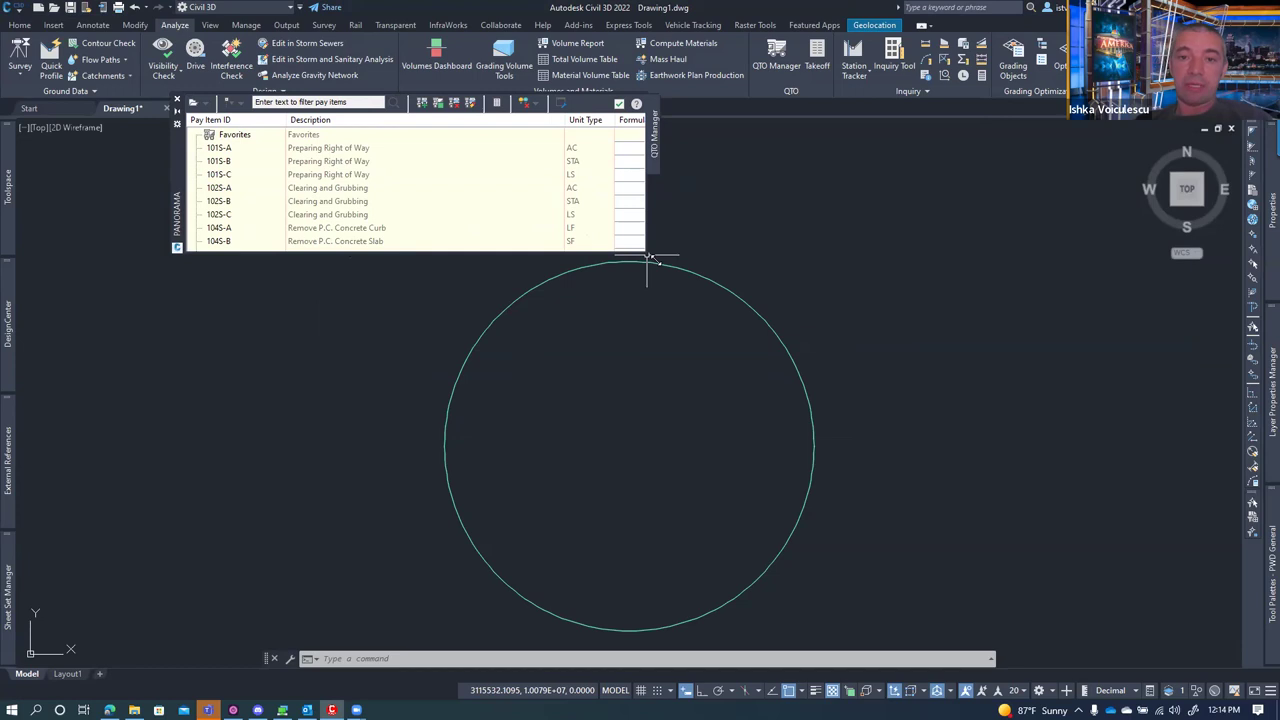
drag(646, 252, 947, 490)
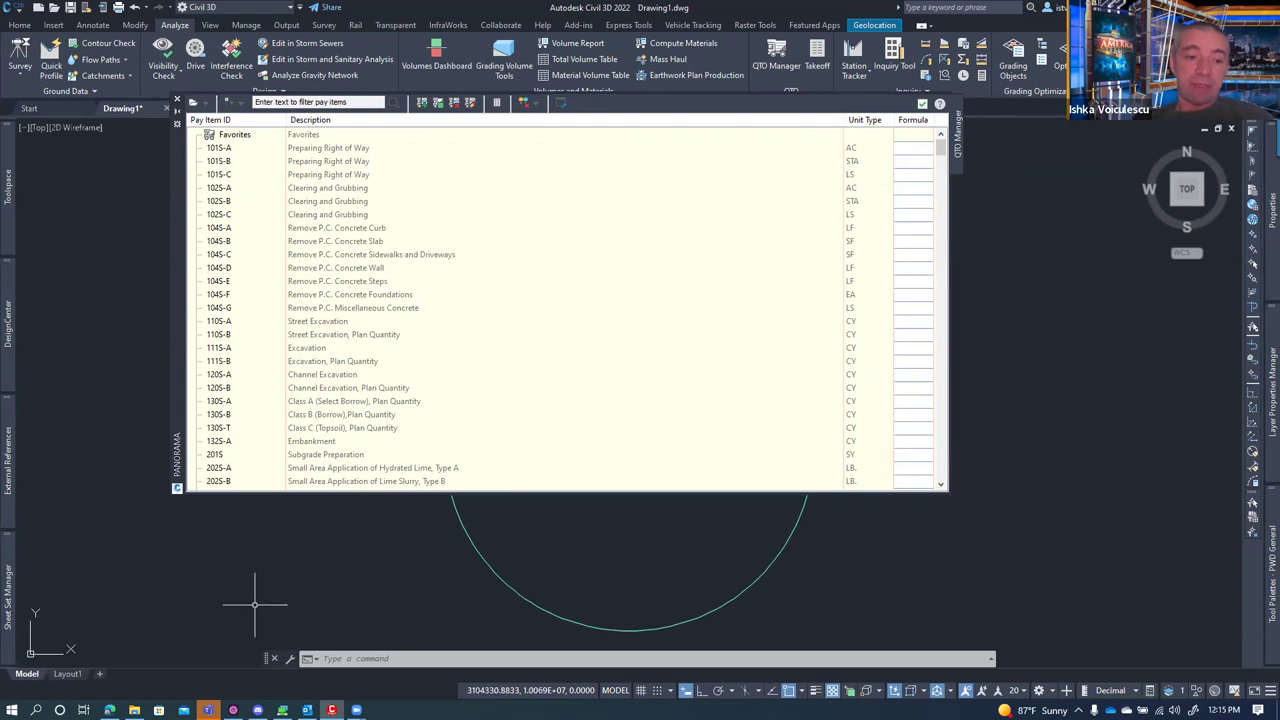
- Open COA_C3D_QTO.for from the Demo folder in Notepad++ and examine its pay item formulas
click(134, 710)
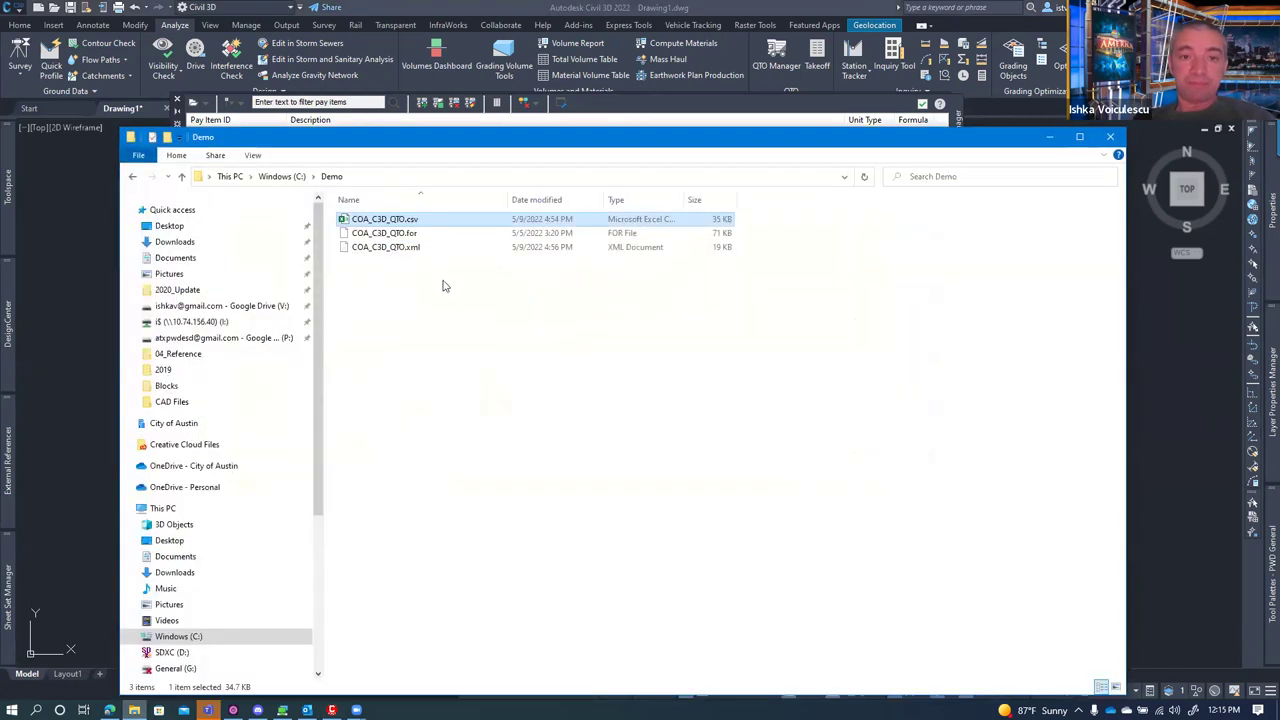
click(430, 236)
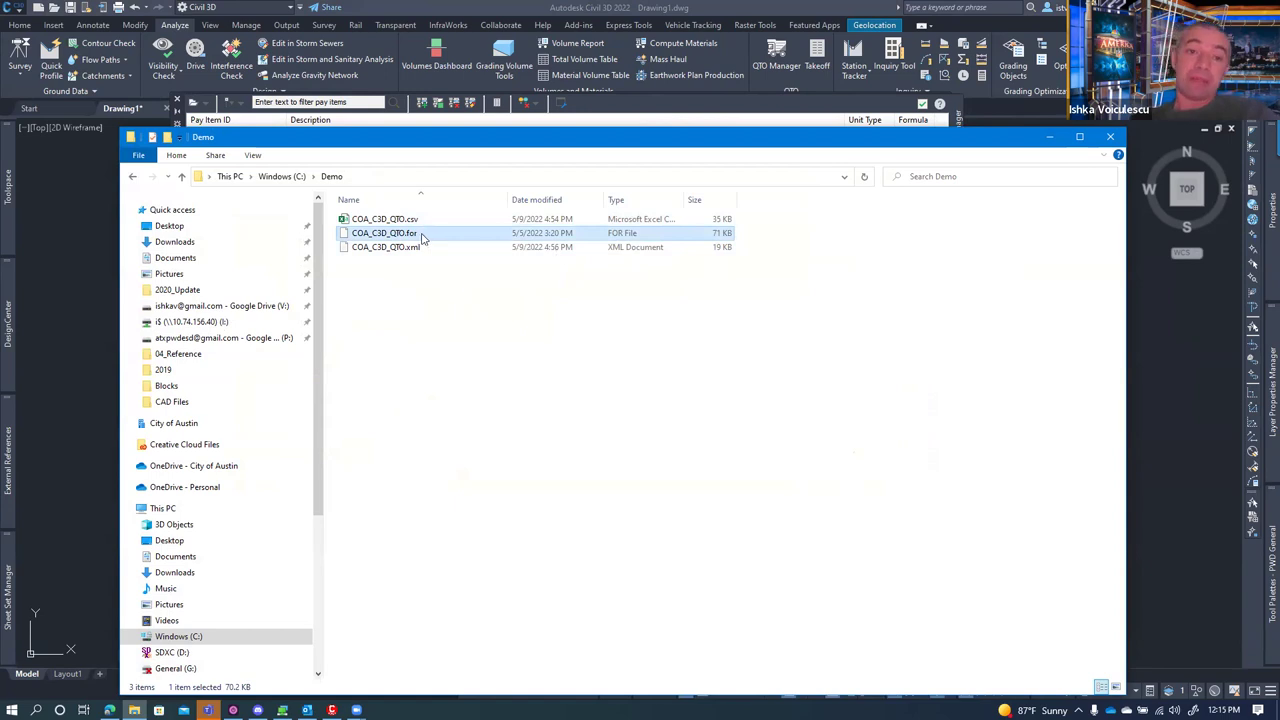
double_click(421, 234)
right_click(421, 233)
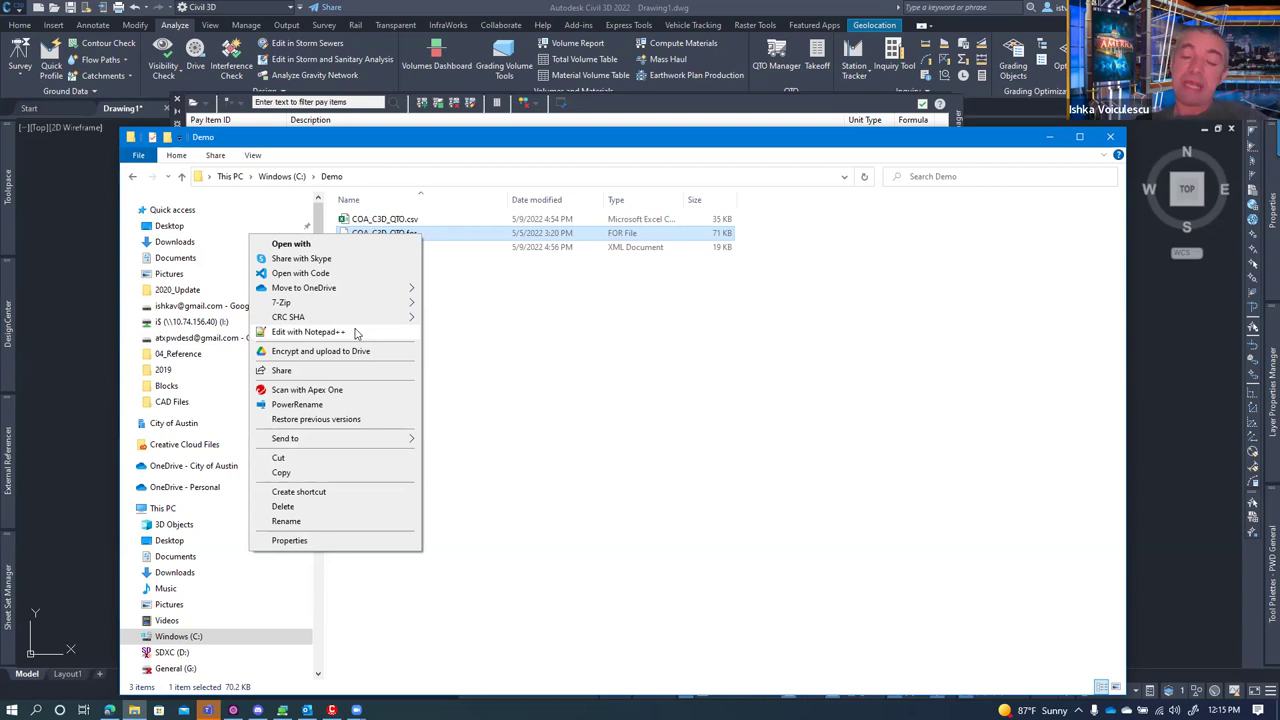
click(308, 332)
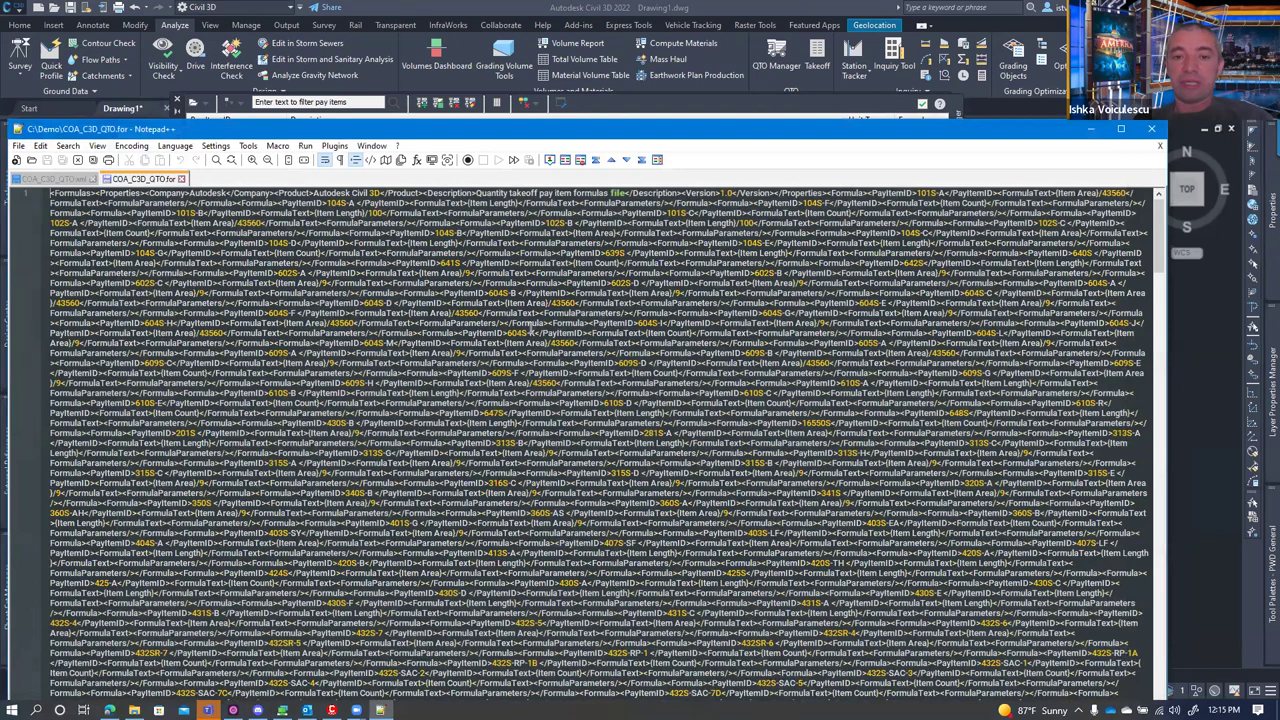
scroll(555, 292, down, 15)
scroll(567, 384, down, 8)
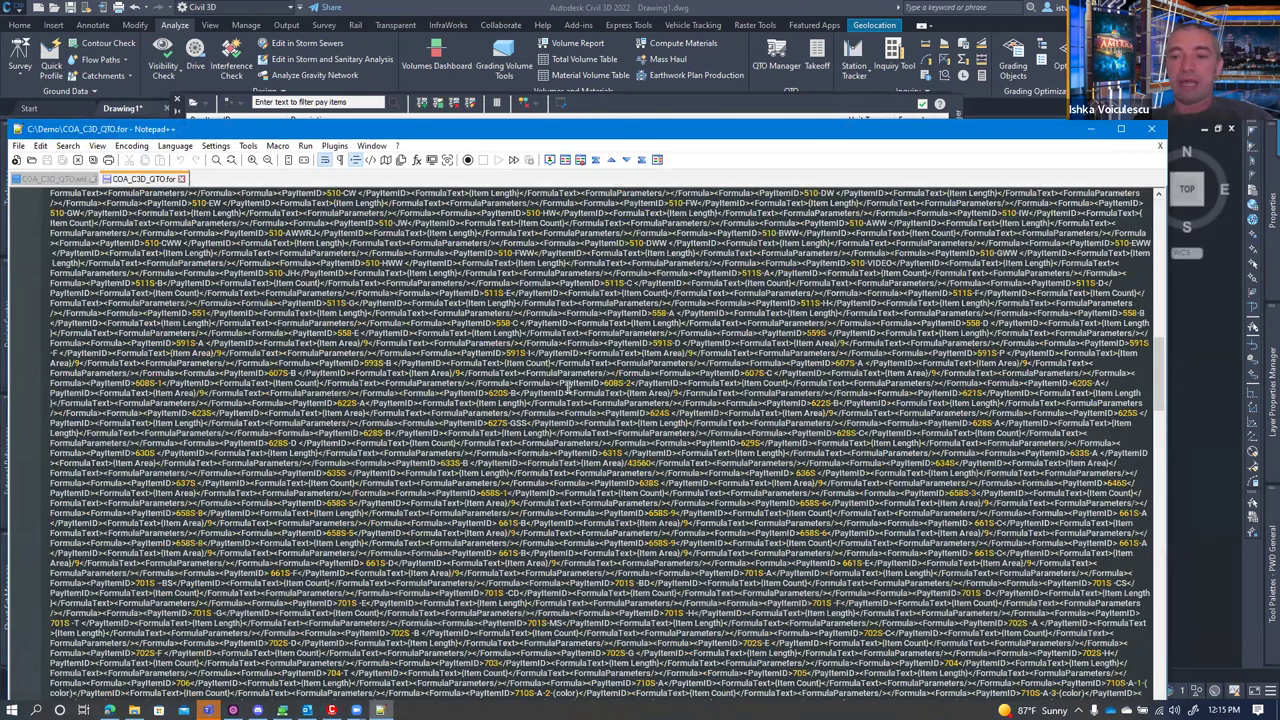
scroll(565, 390, down, 8)
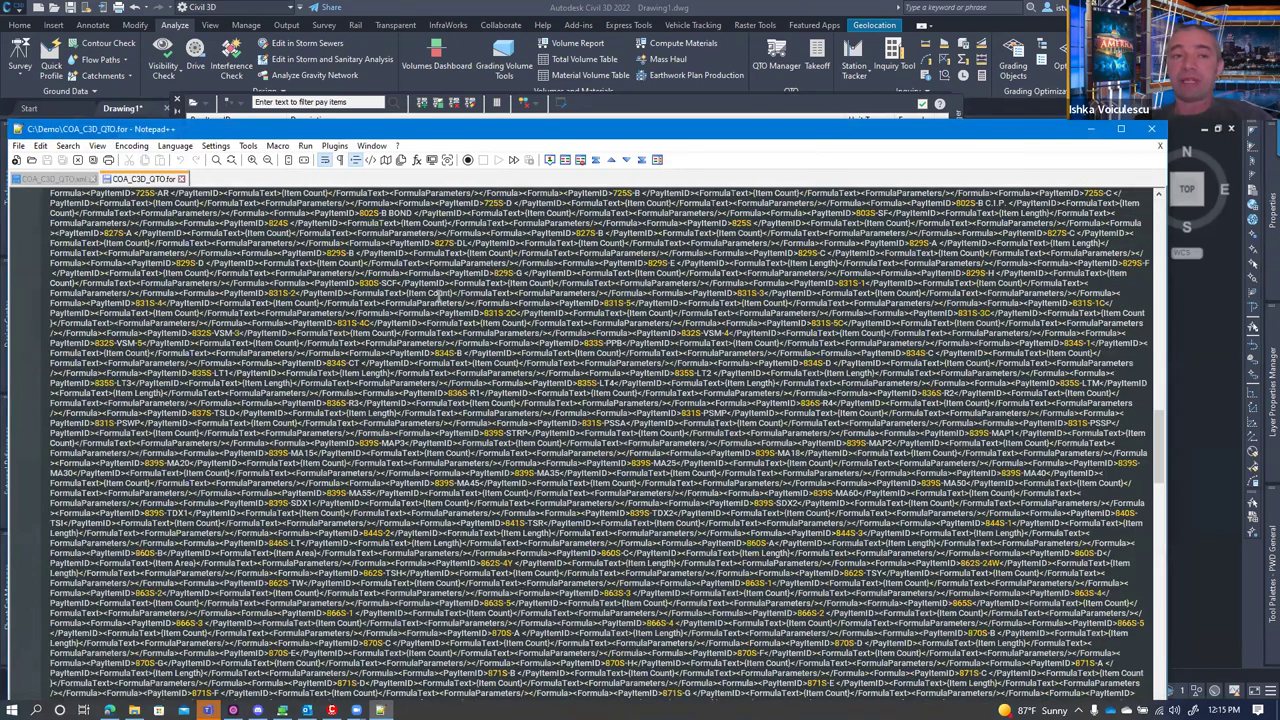
scroll(233, 240, down, 8)
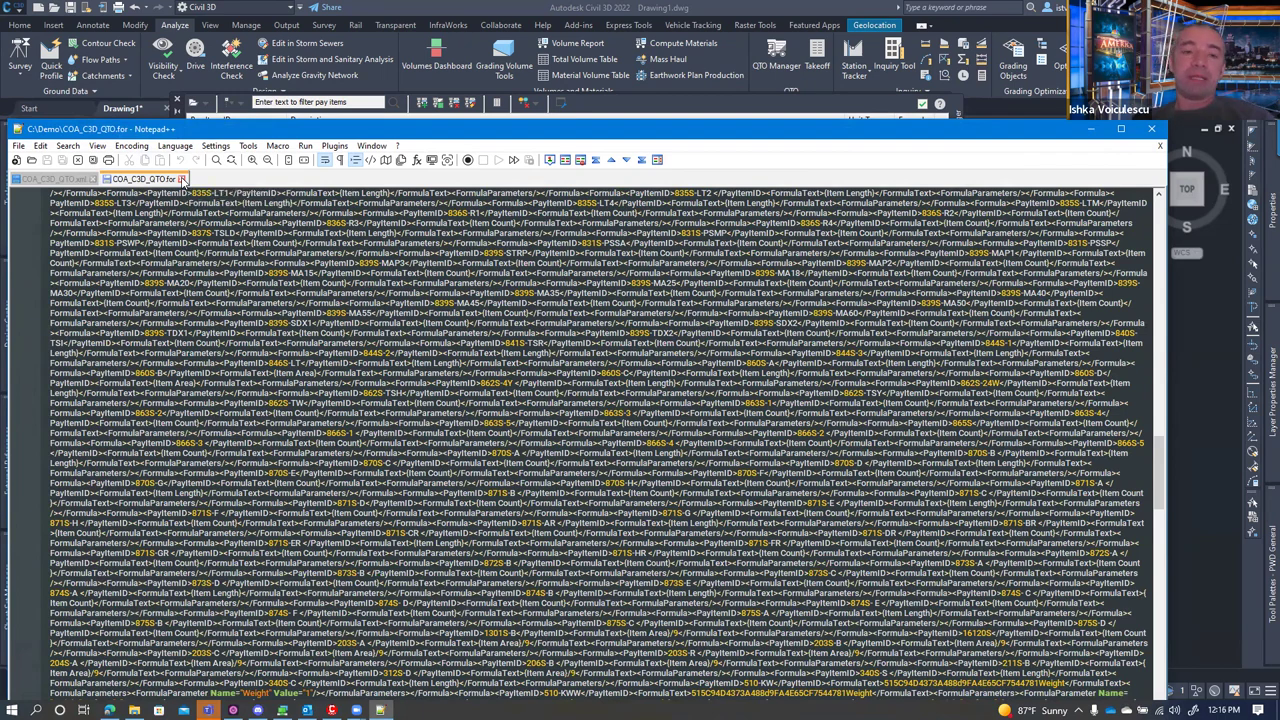
- Close the COA_C3D_QTO .for and .xml files, minimize Notepad++ and the Demo folder window, and return to Civil 3D
click(183, 178)
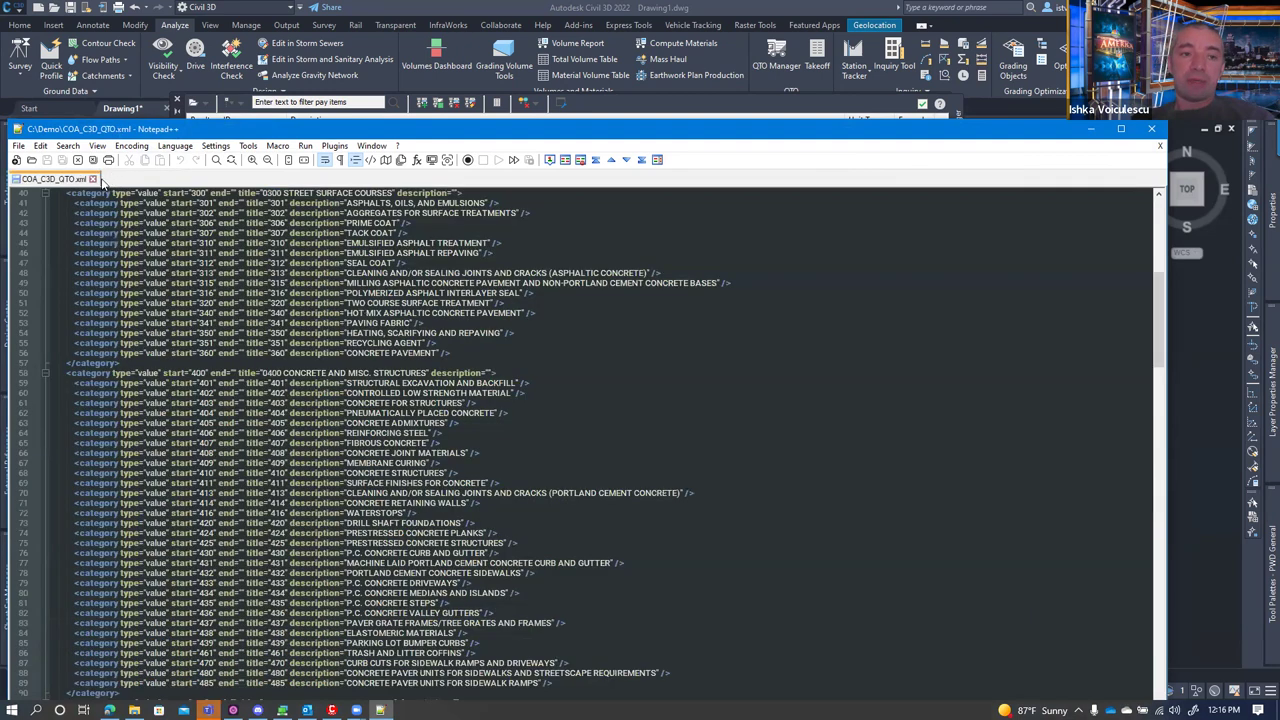
click(98, 179)
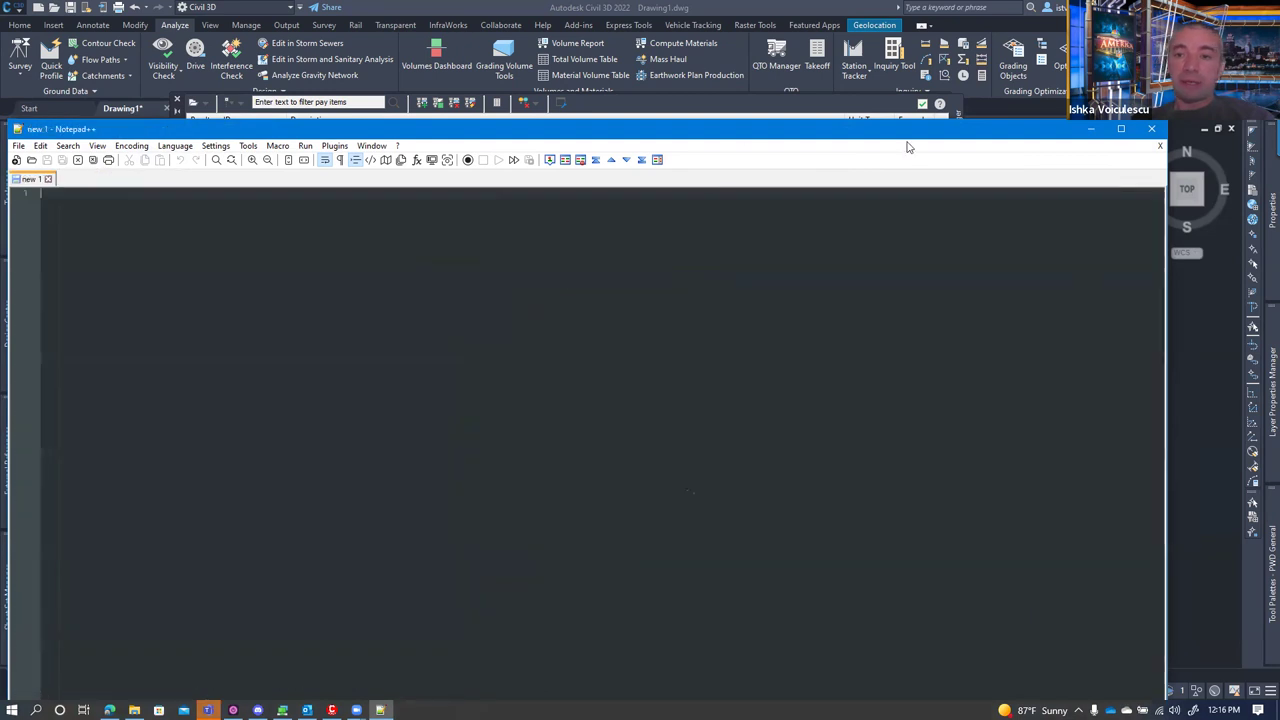
click(1090, 129)
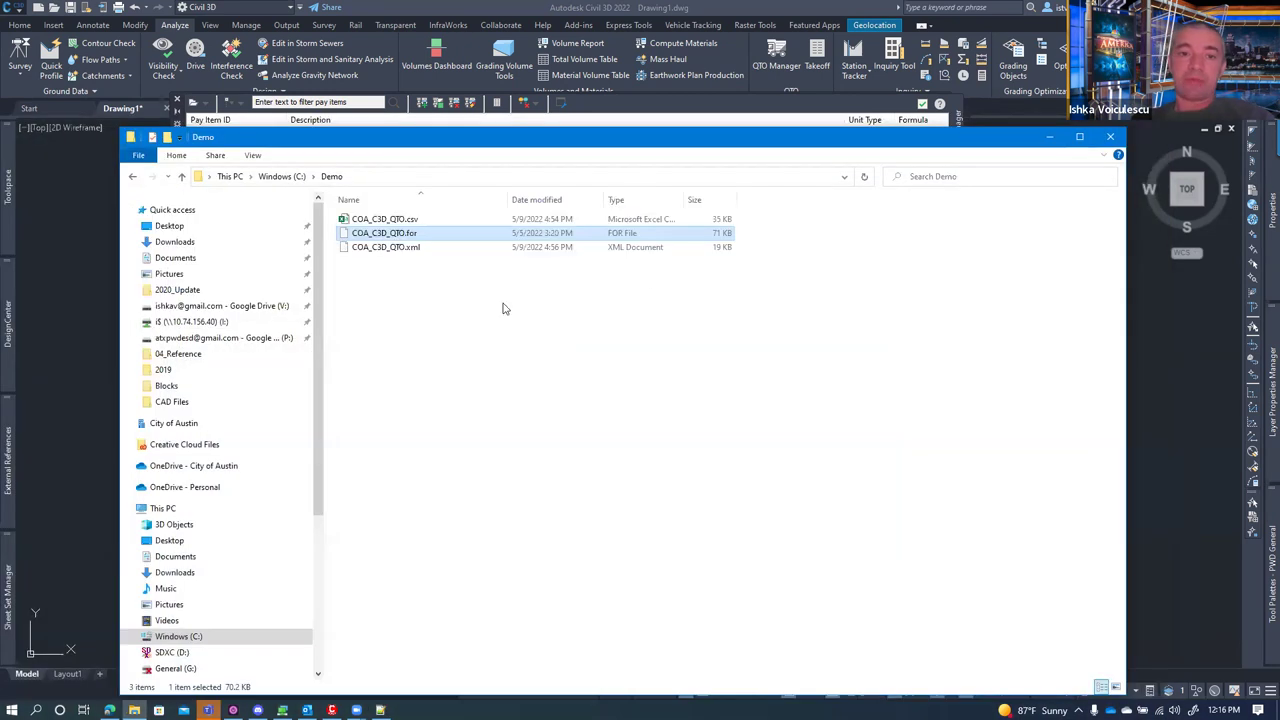
click(1049, 136)
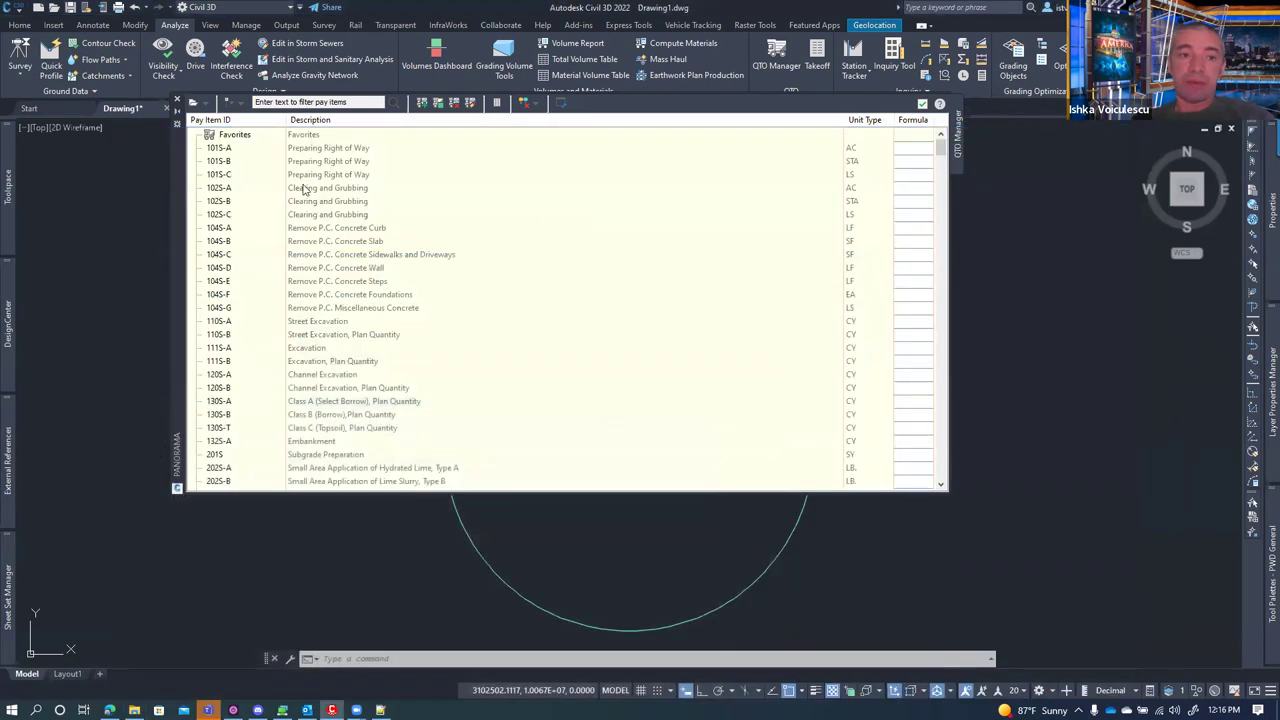
click(204, 102)
mouse_move(241, 137)
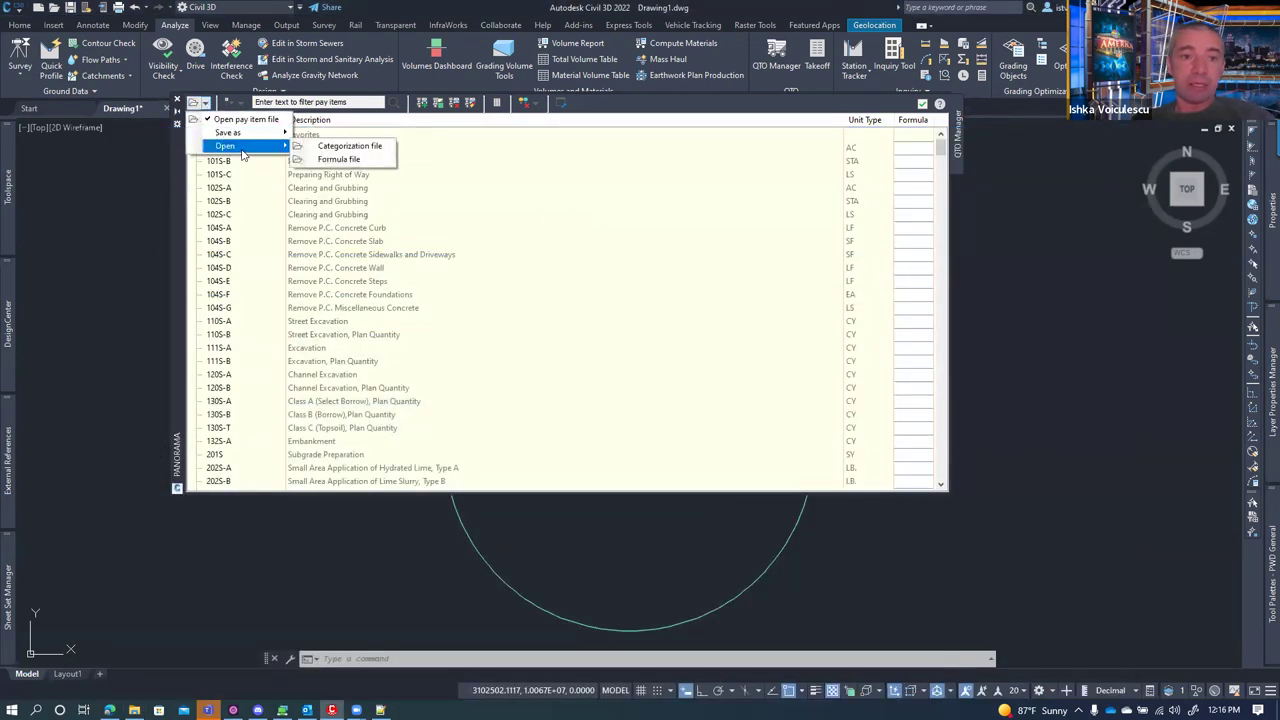
click(316, 160)
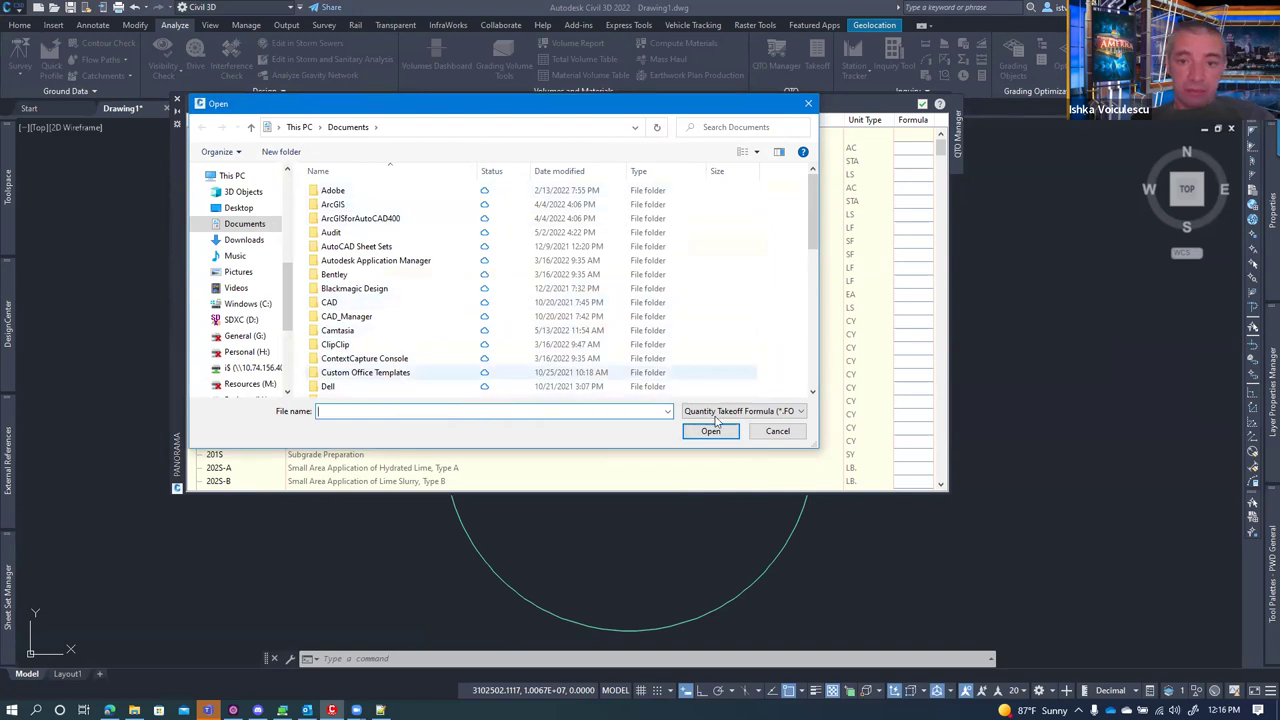
click(777, 431)
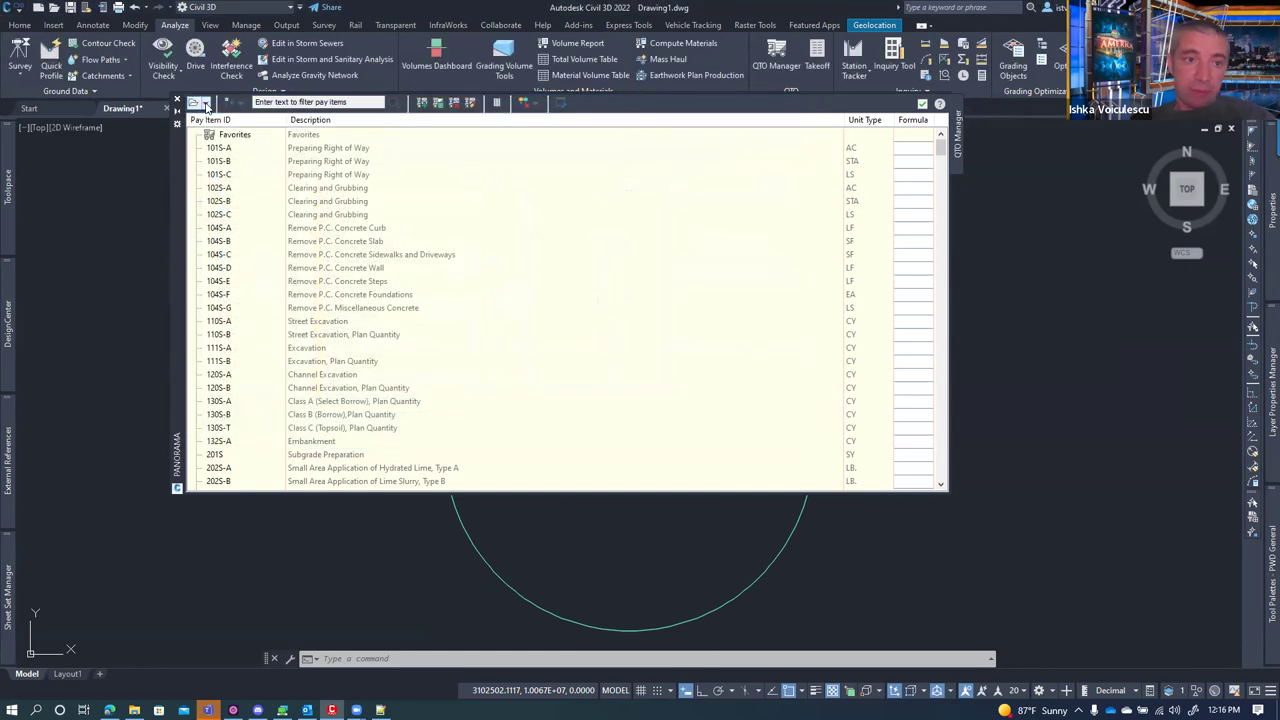
- Start opening a formula file in the QTO Manager with the Quantity Takeoff Formula (*.FOR) file type
click(196, 102)
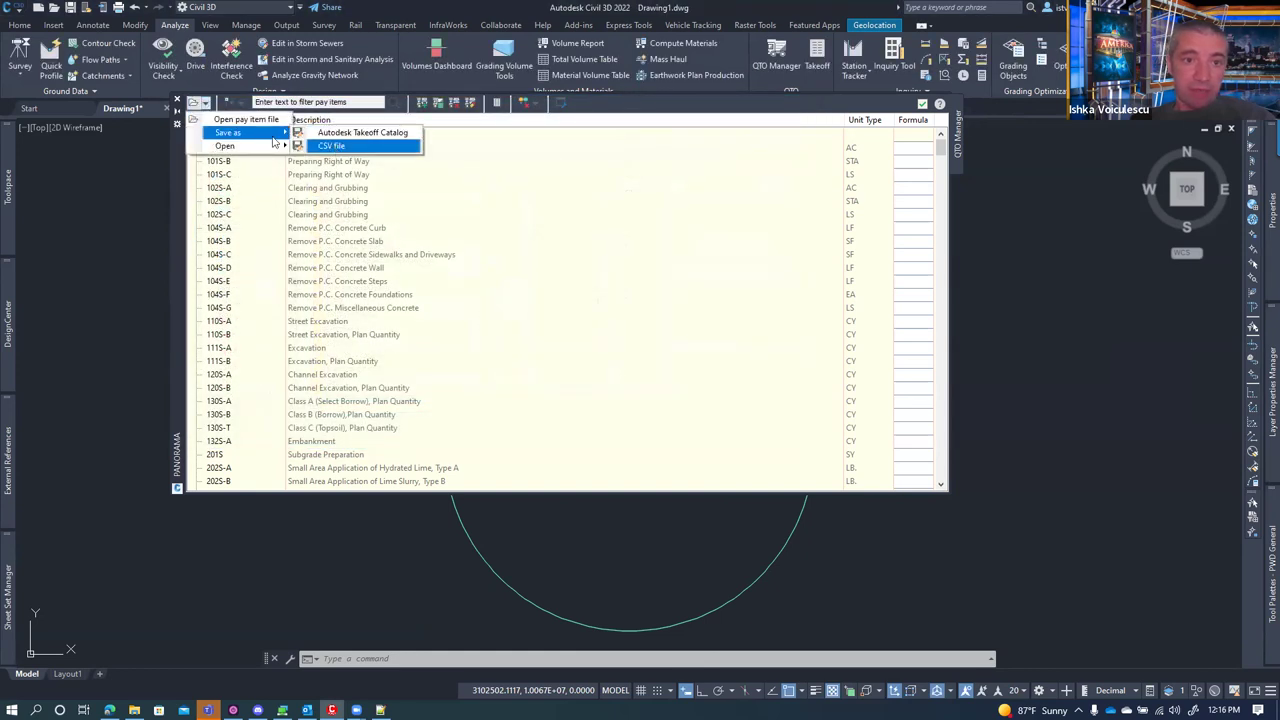
mouse_move(237, 150)
click(338, 159)
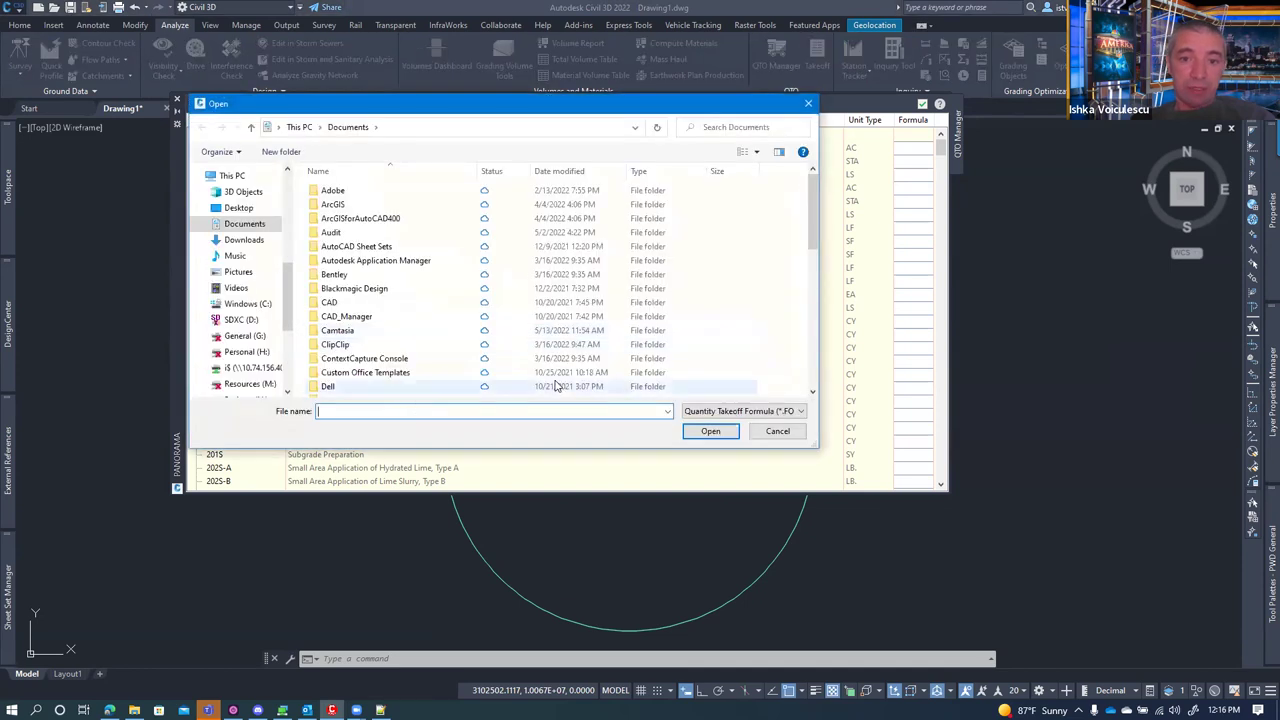
click(775, 411)
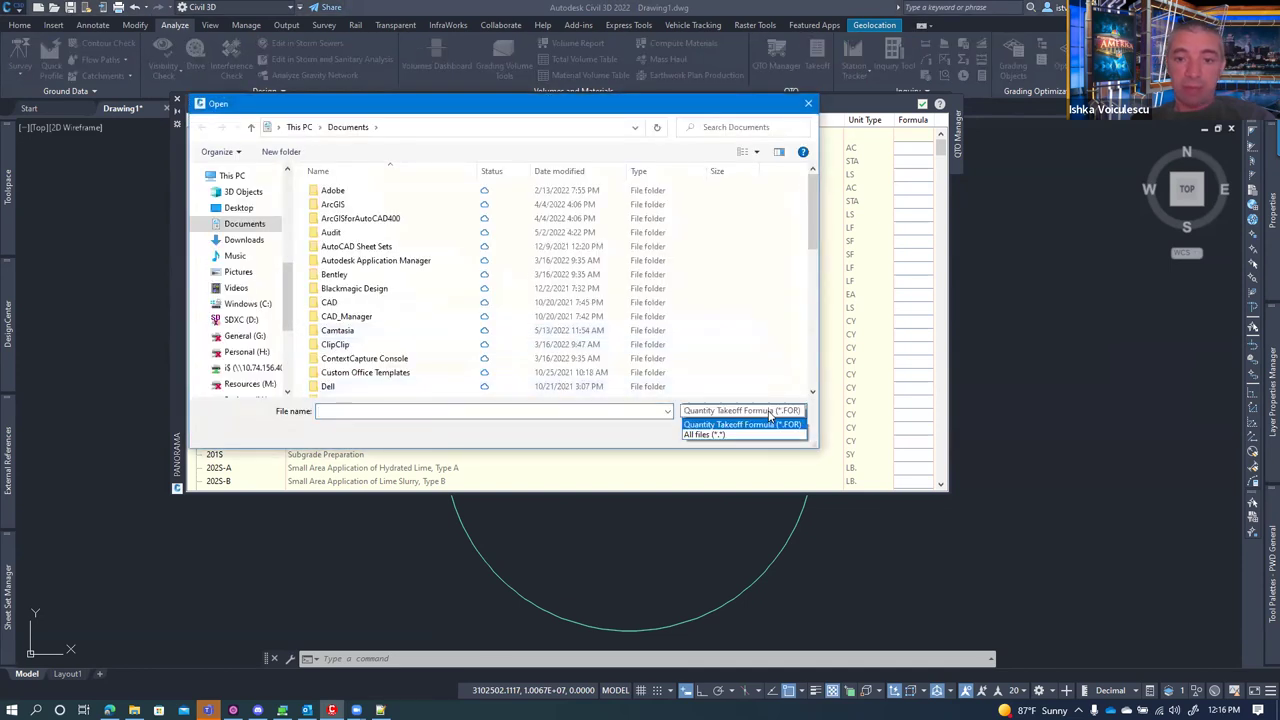
click(786, 424)
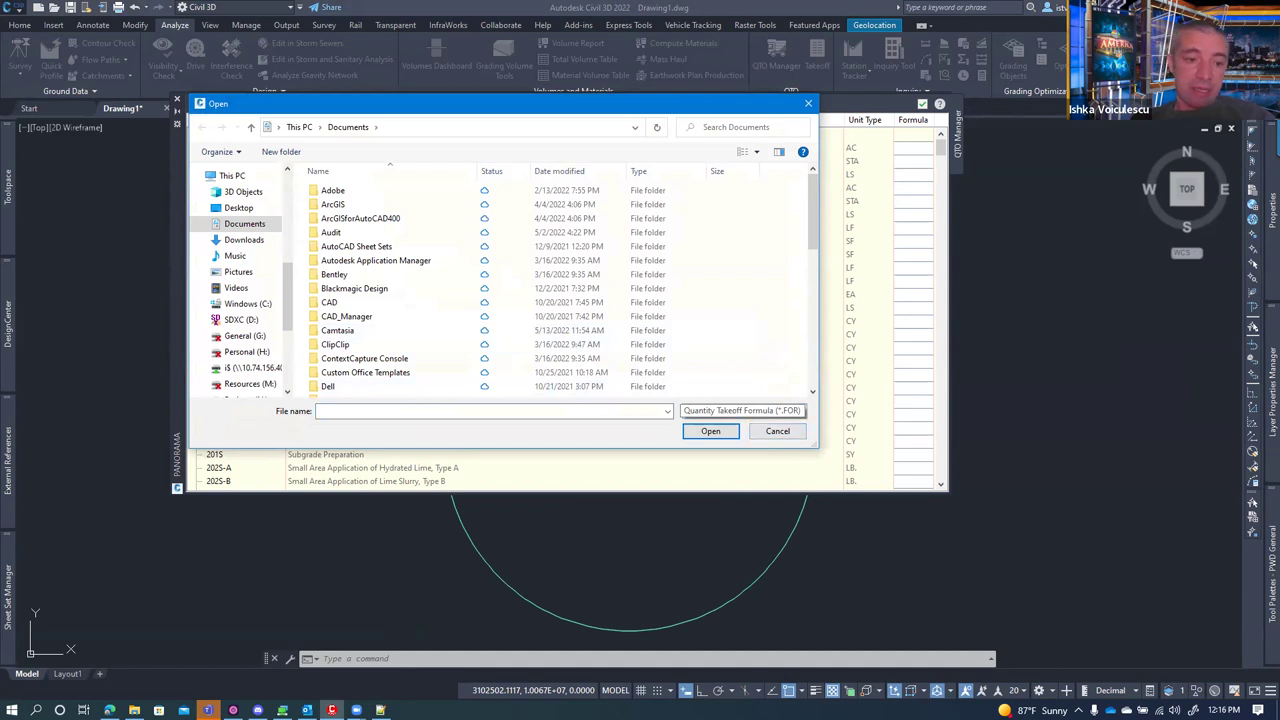
- Create an empty text document in the Demo folder, name it TEST.for with the changed extension, and return to the Civil 3D file selection
click(134, 710)
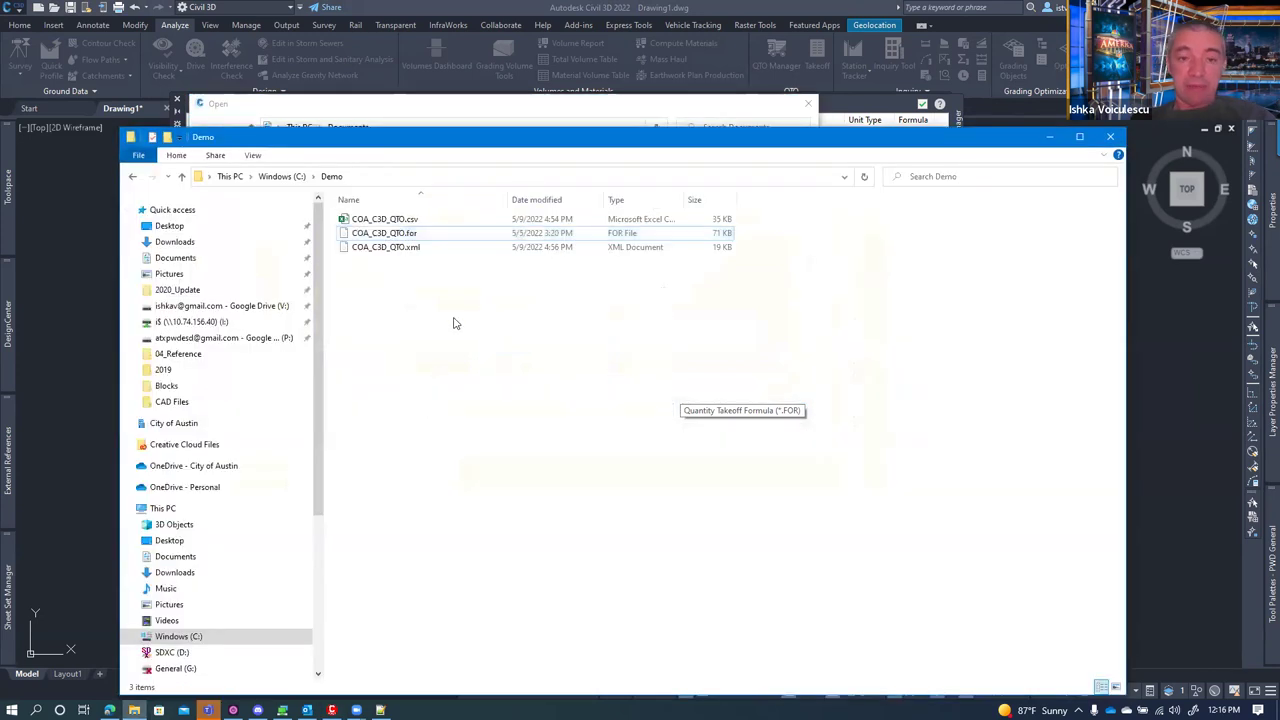
right_click(452, 320)
mouse_move(420, 512)
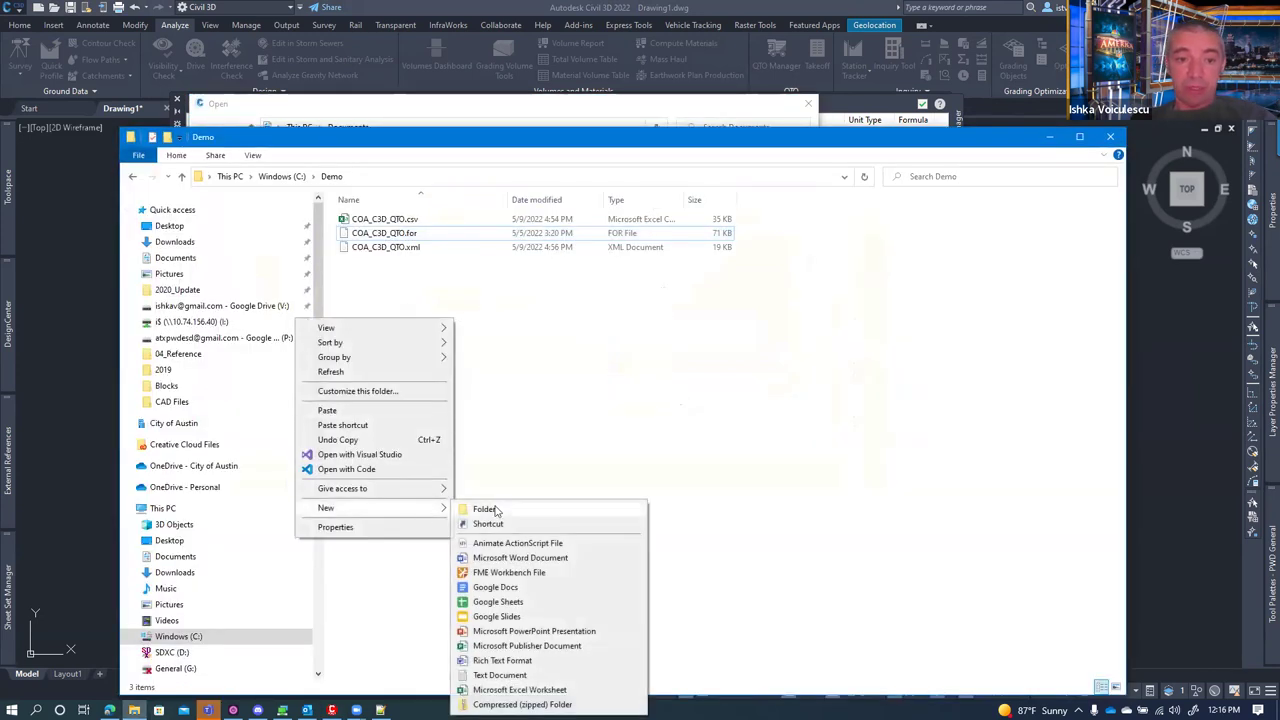
click(514, 676)
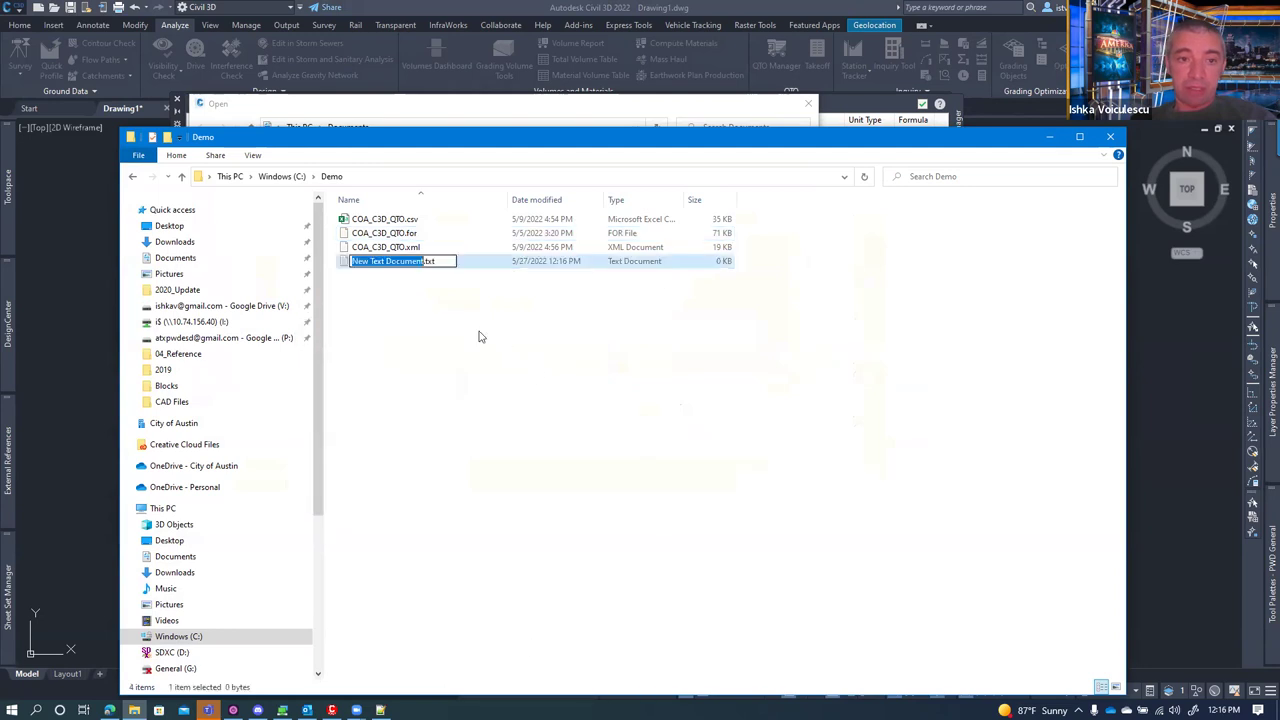
text(TEST)
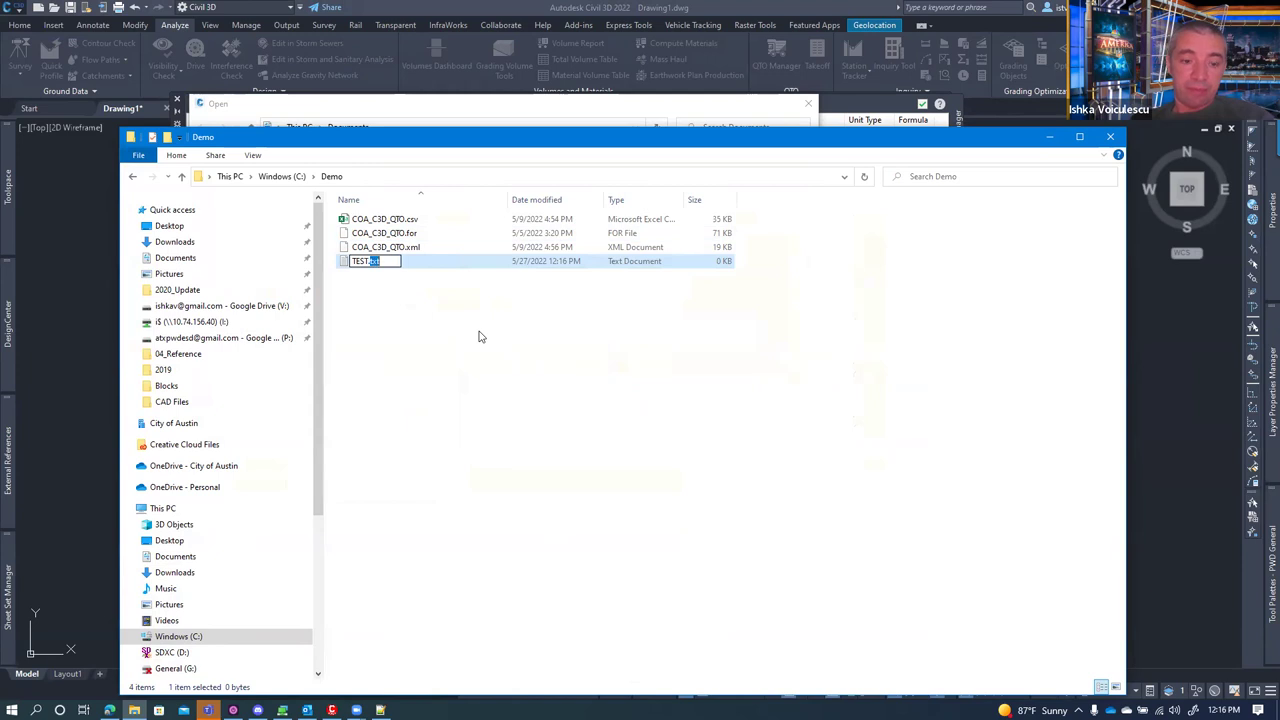
text(for)
key(Return)
click(696, 364)
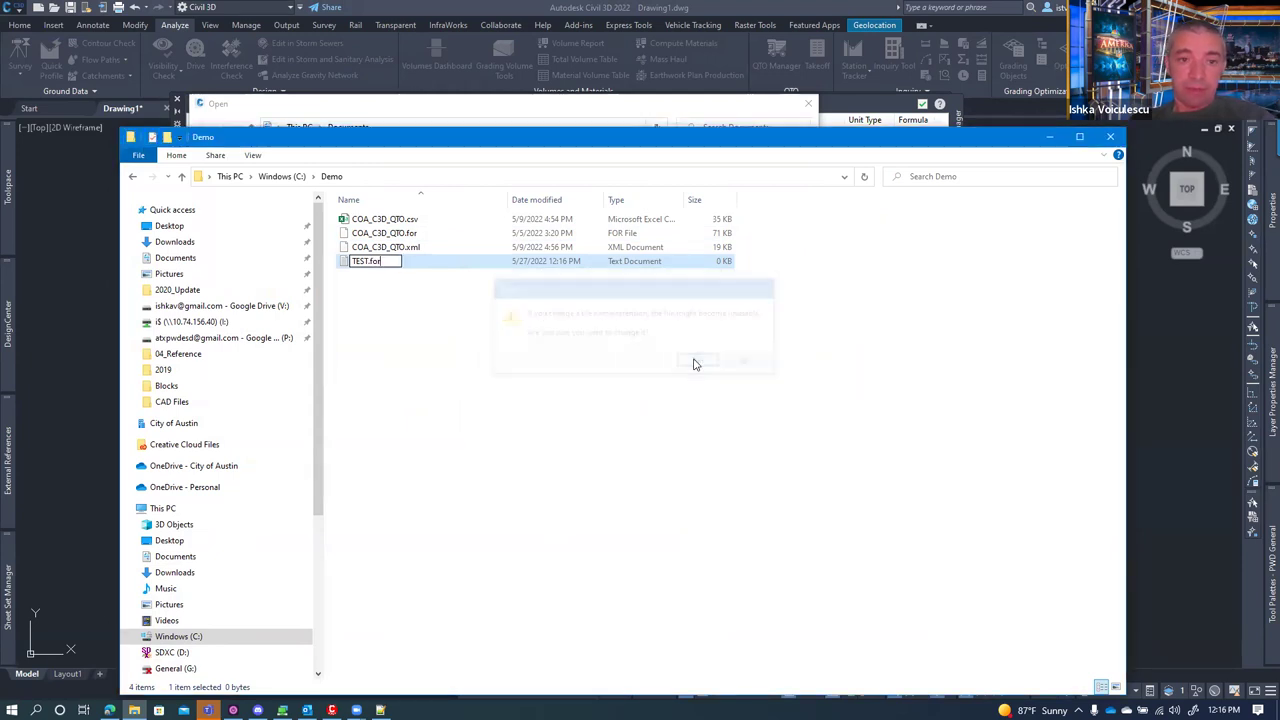
key(alt+F4)
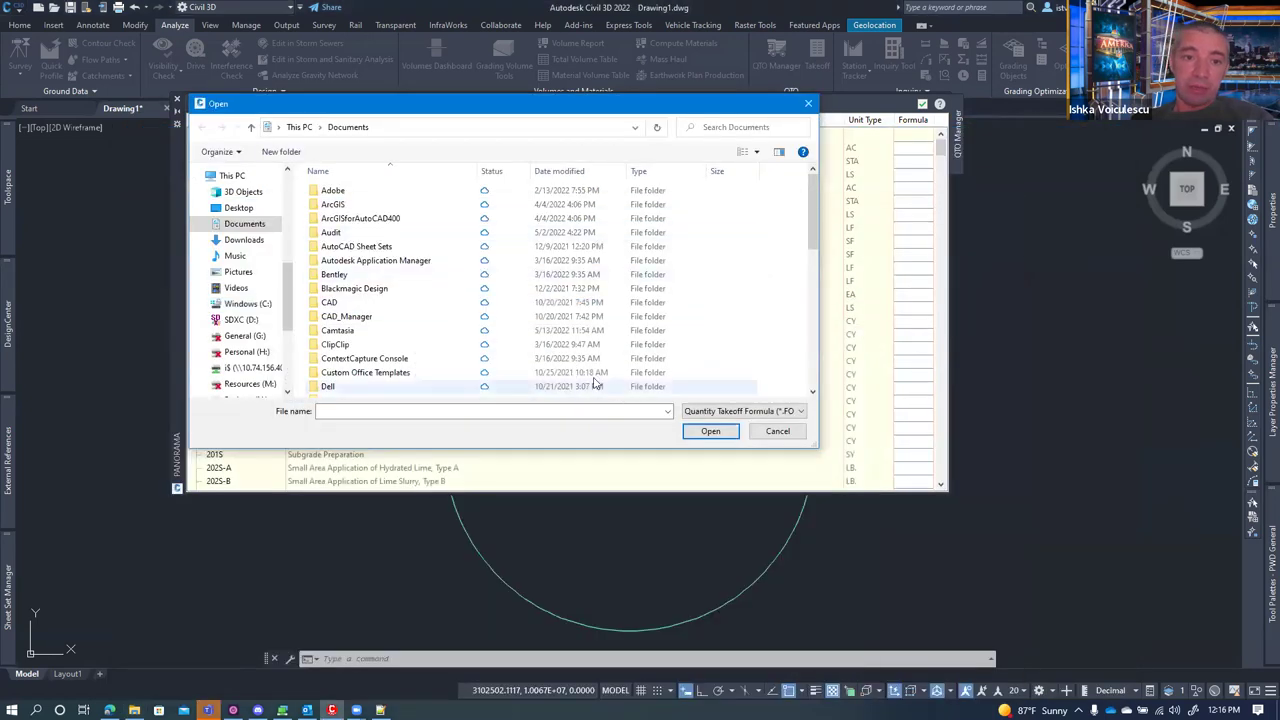
- Browse for the formula file in C:\Autodesk\Civil_3D\2022\Template\04_Reference and check the file type filter
click(262, 305)
double_click(345, 203)
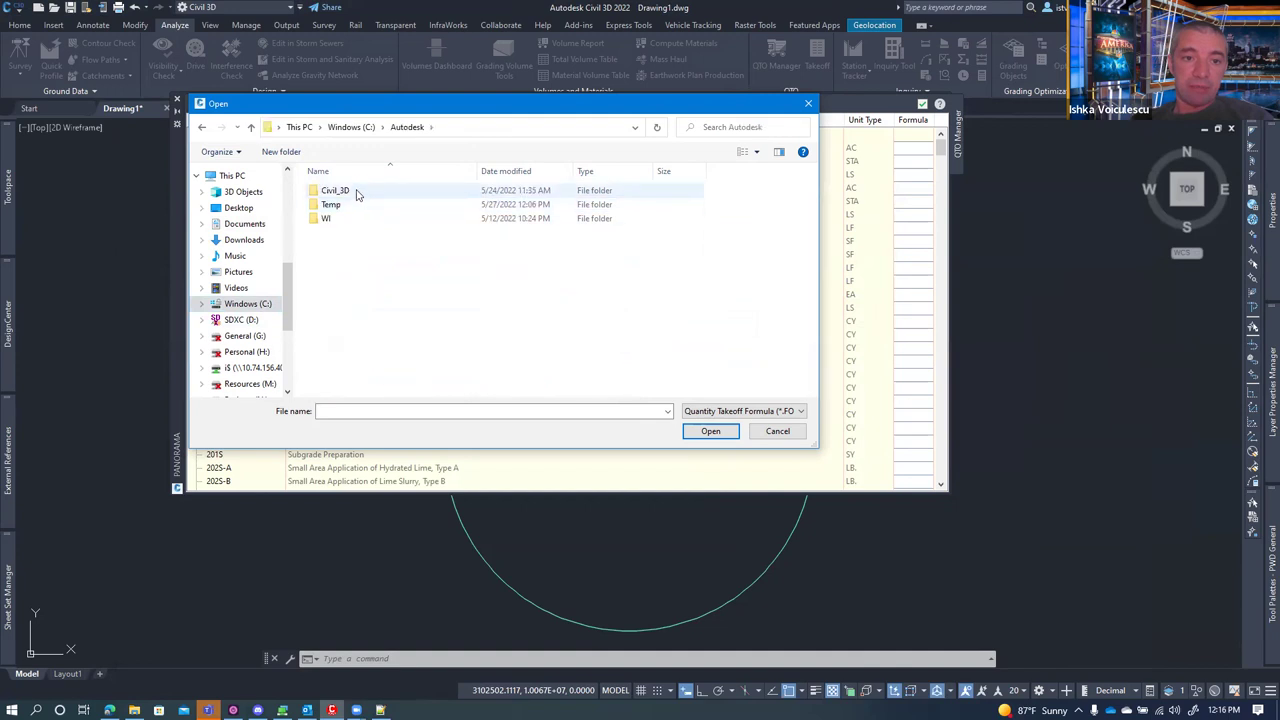
double_click(348, 191)
double_click(345, 246)
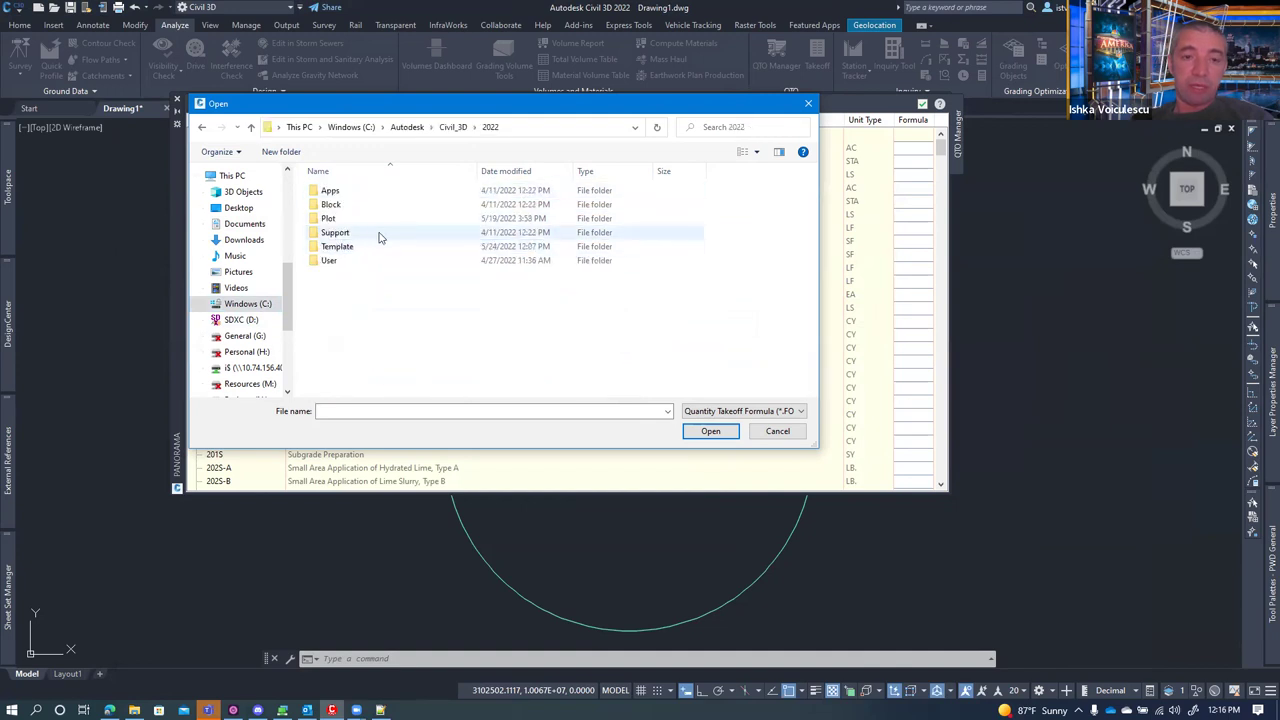
double_click(345, 246)
double_click(352, 248)
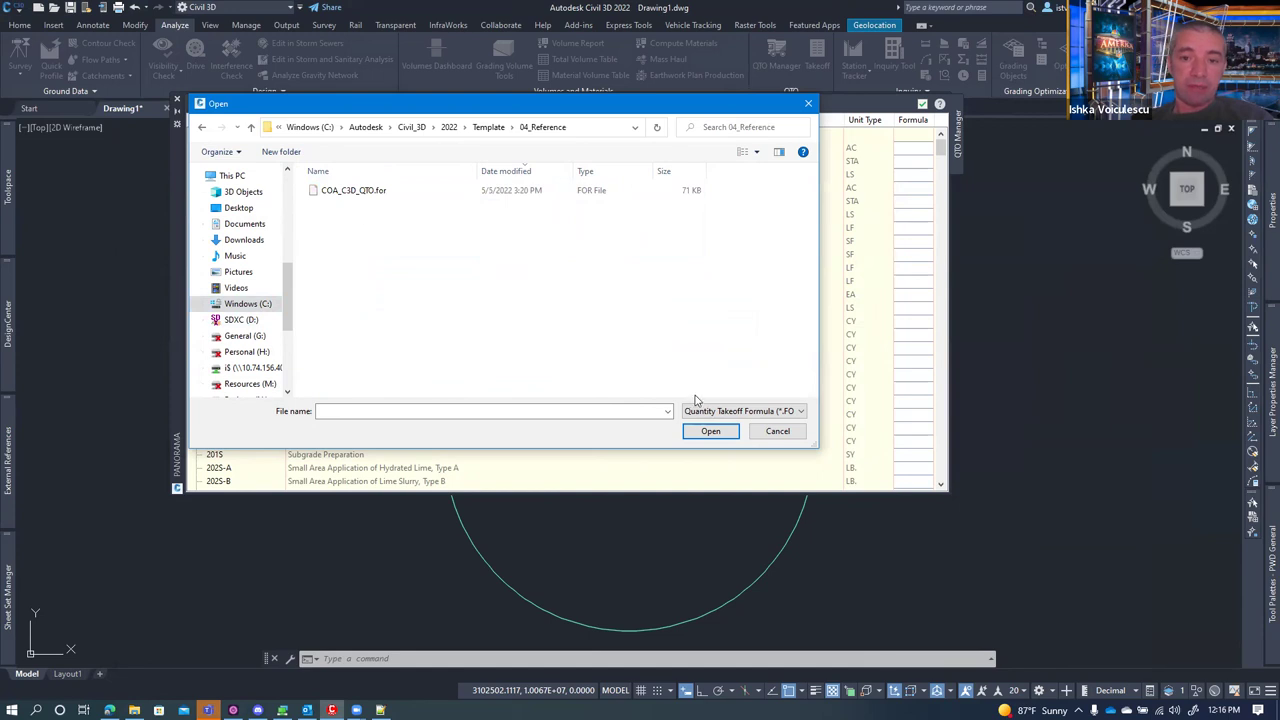
click(723, 415)
click(630, 380)
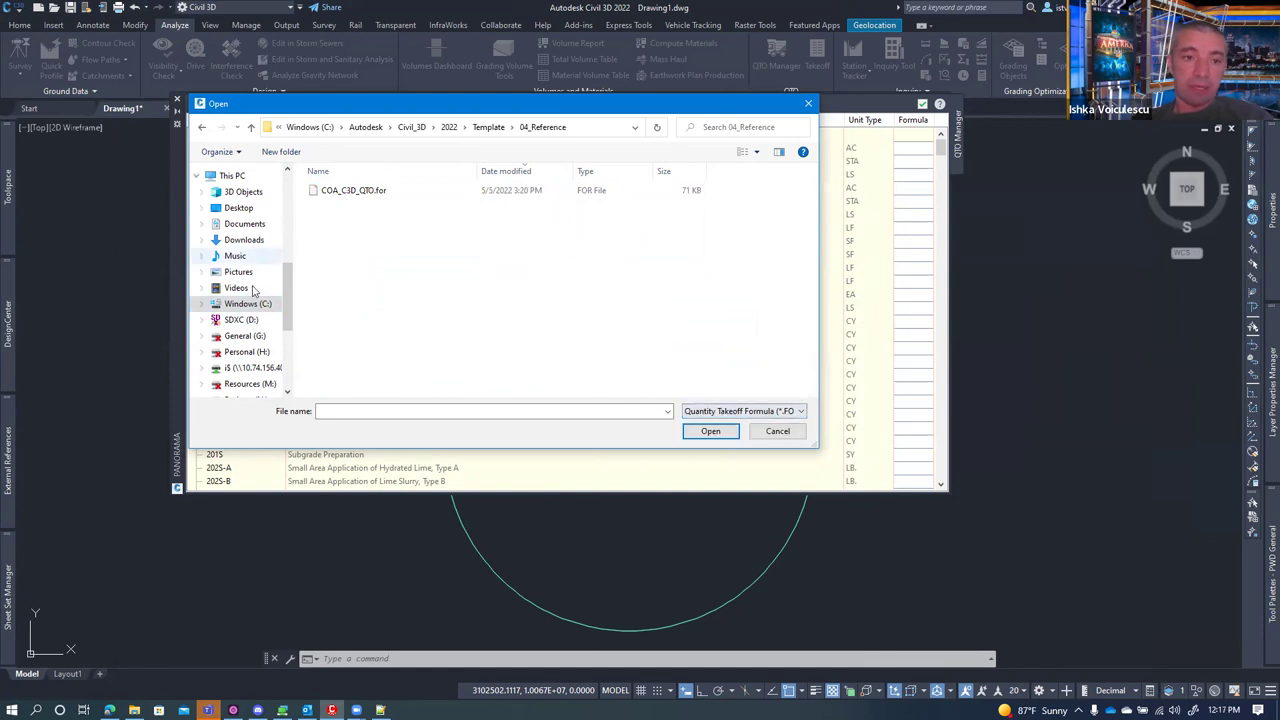
- Check the location of TEST.for in the Demo folder and load it from C:\Demo as the QTO Manager's formula file
click(134, 710)
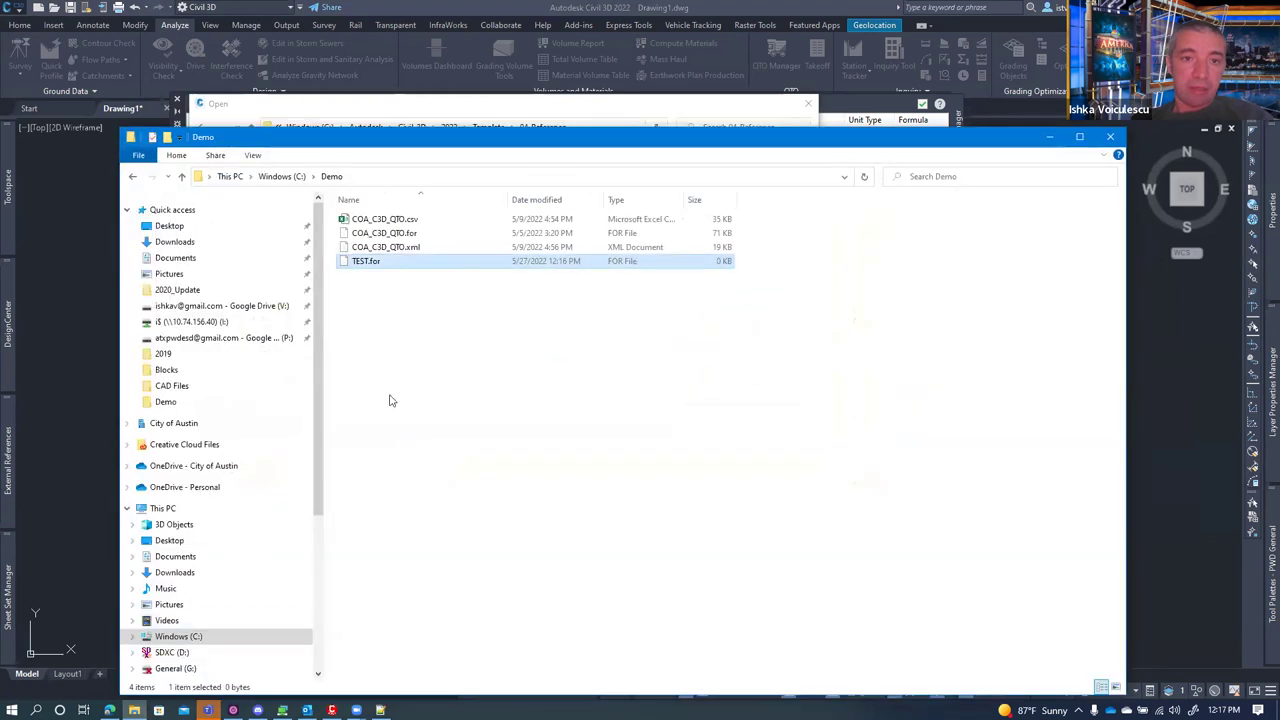
click(1049, 136)
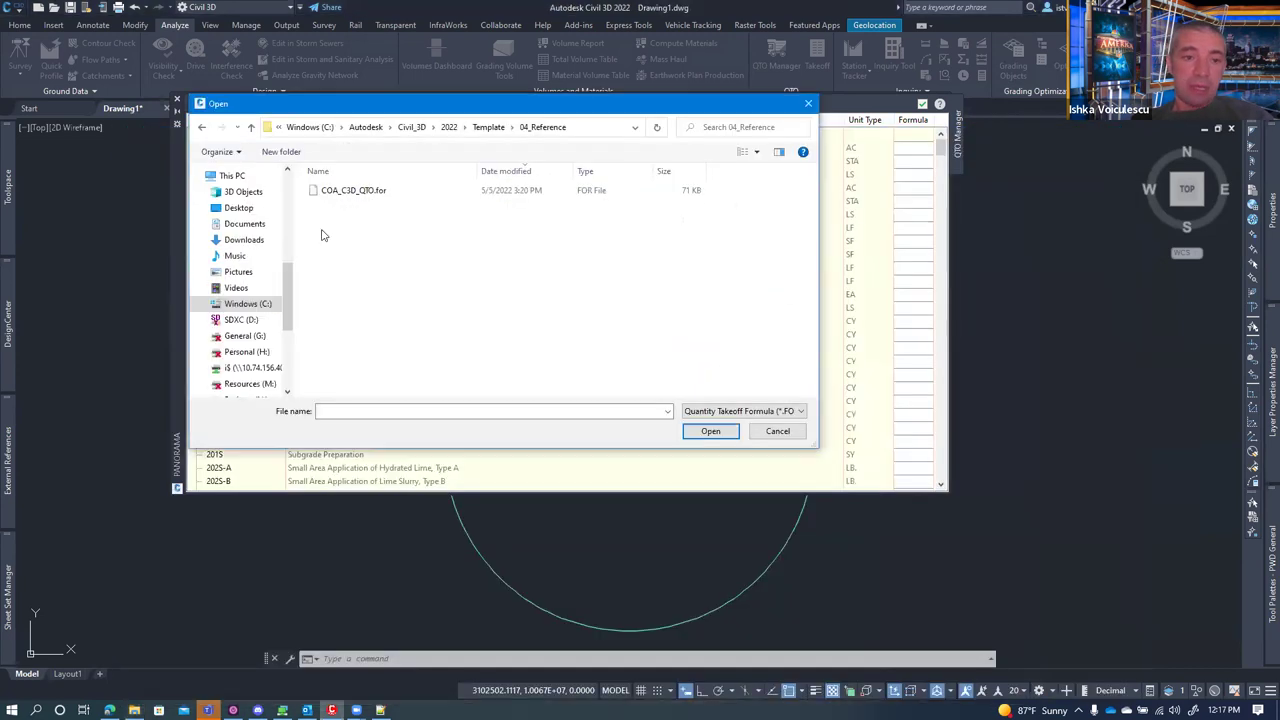
click(310, 127)
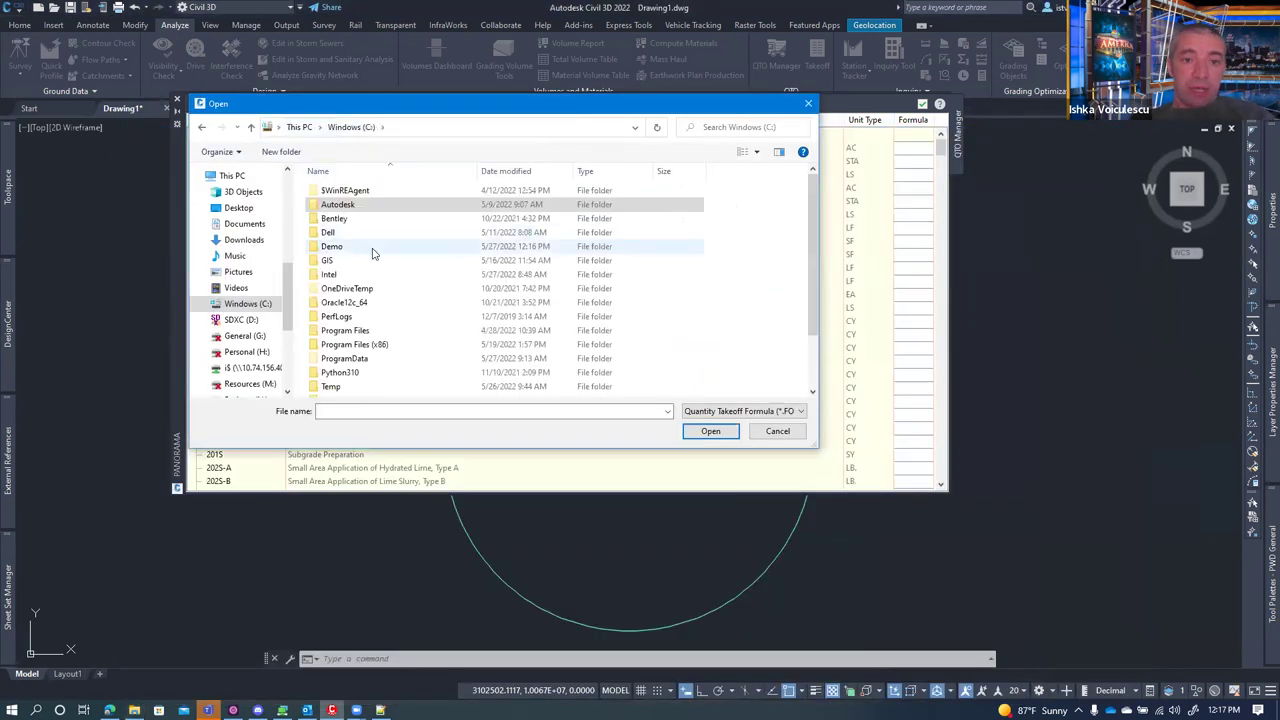
double_click(331, 246)
double_click(360, 206)
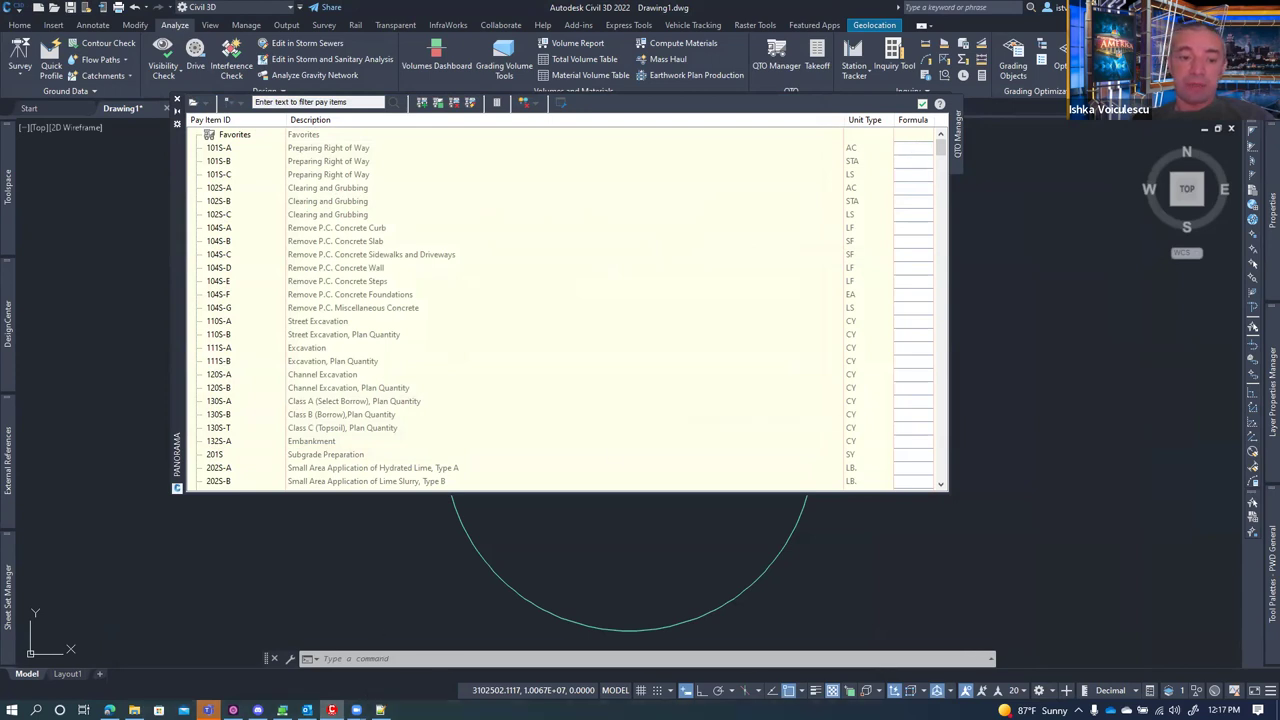
mouse_move(356, 710)
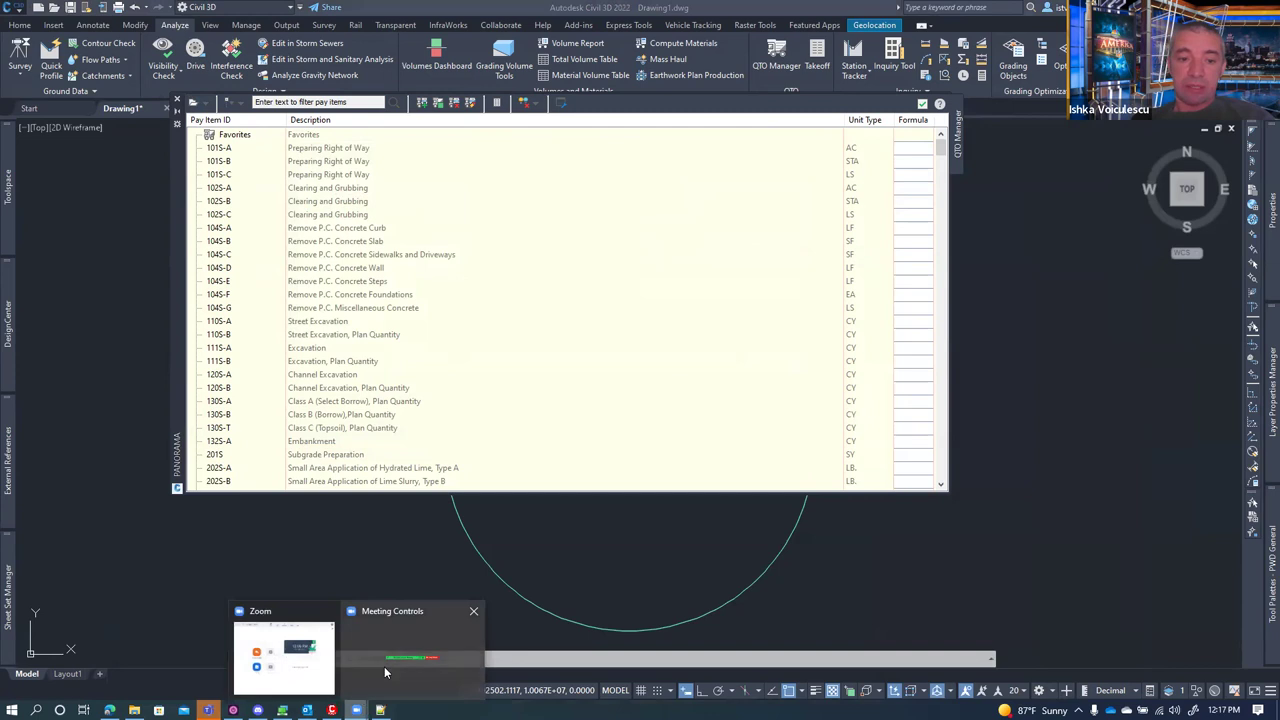
click(305, 660)
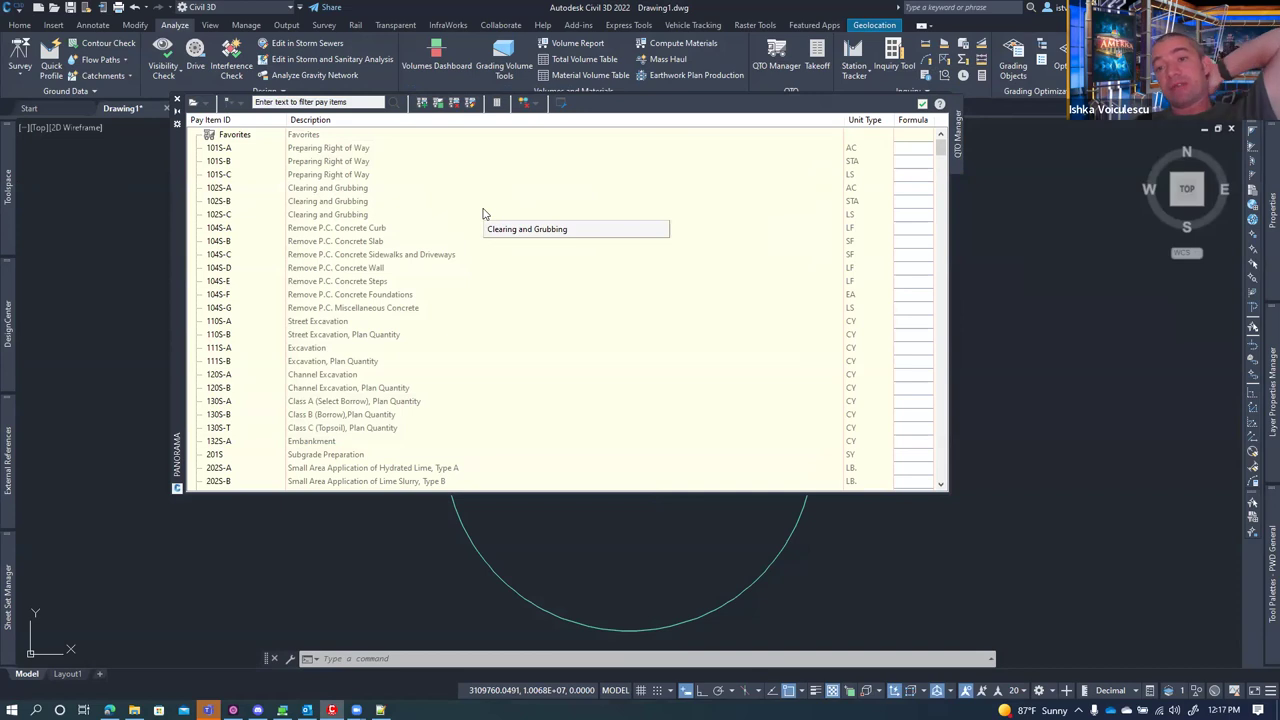
- Try to define the formula of pay item 104S-A, Remove P.C. Concrete Curb, as {Item Length}
double_click(909, 228)
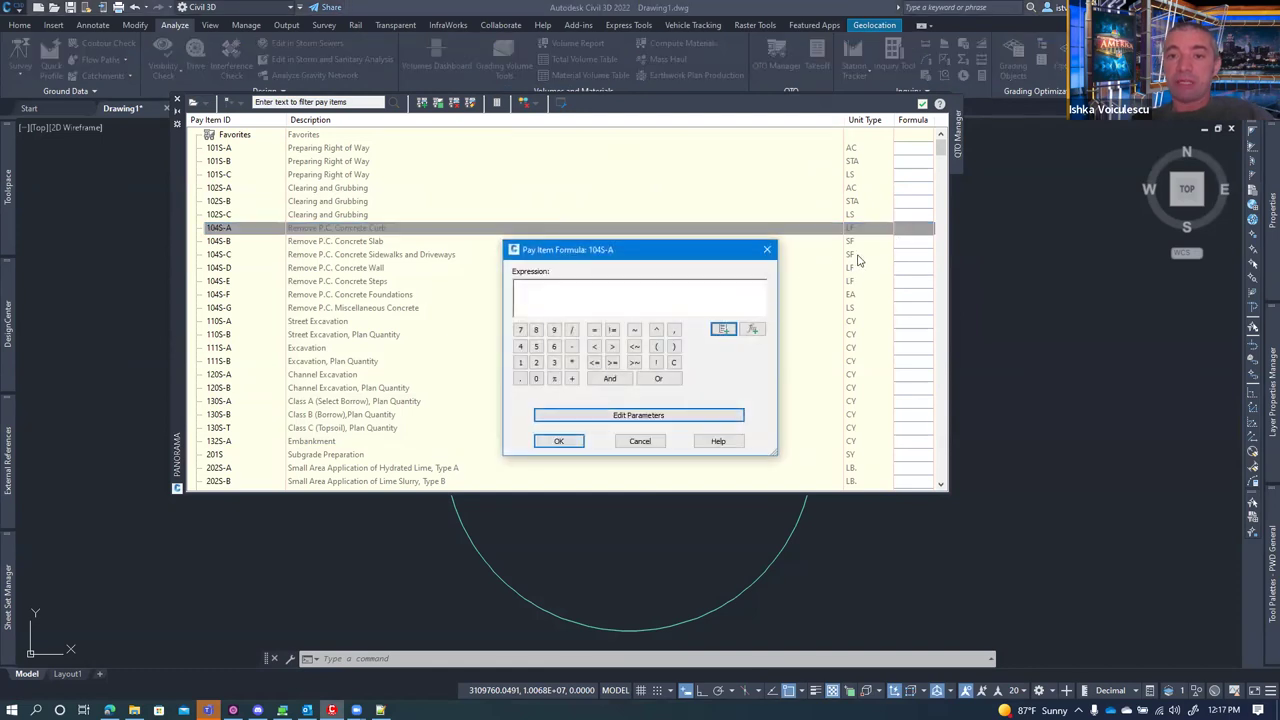
click(724, 333)
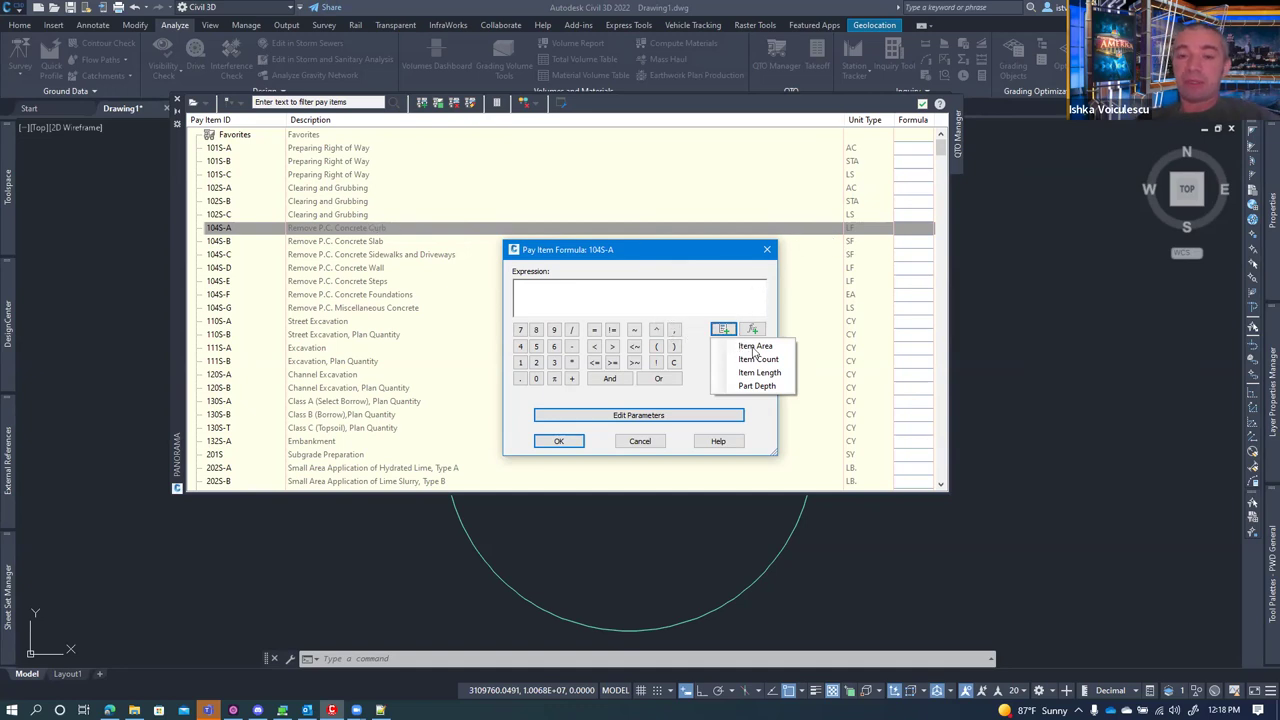
click(772, 378)
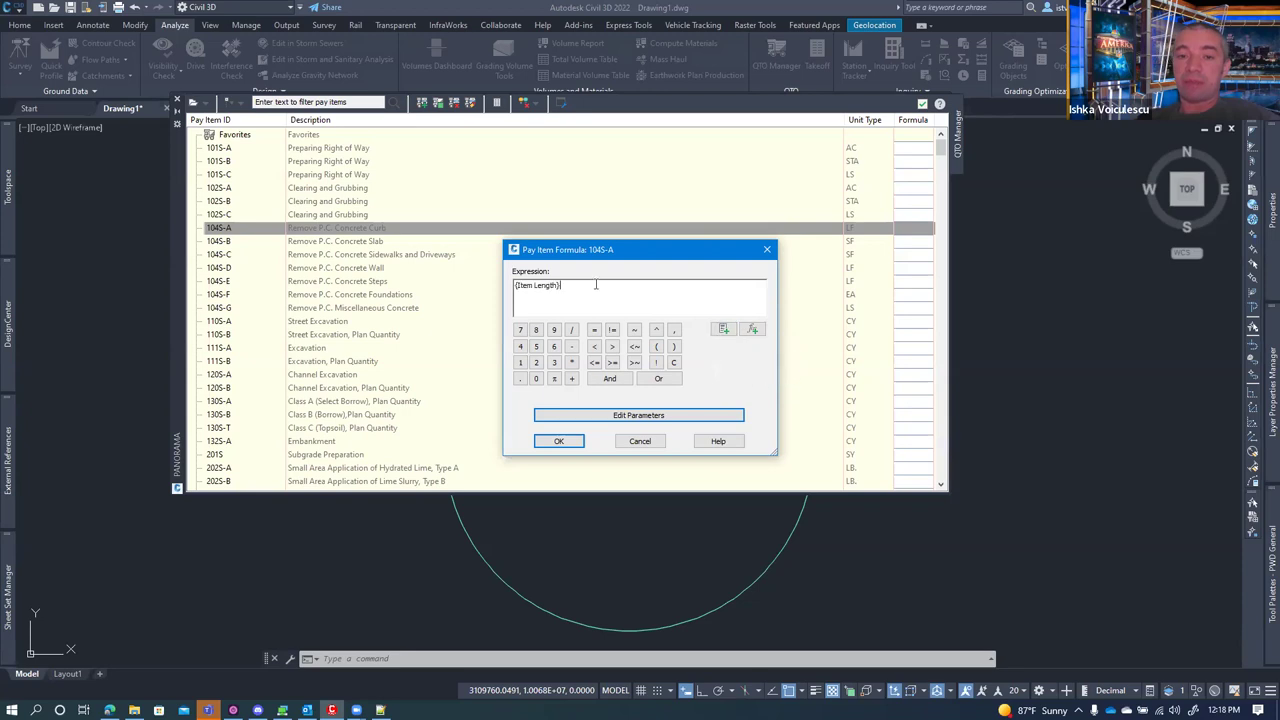
click(559, 441)
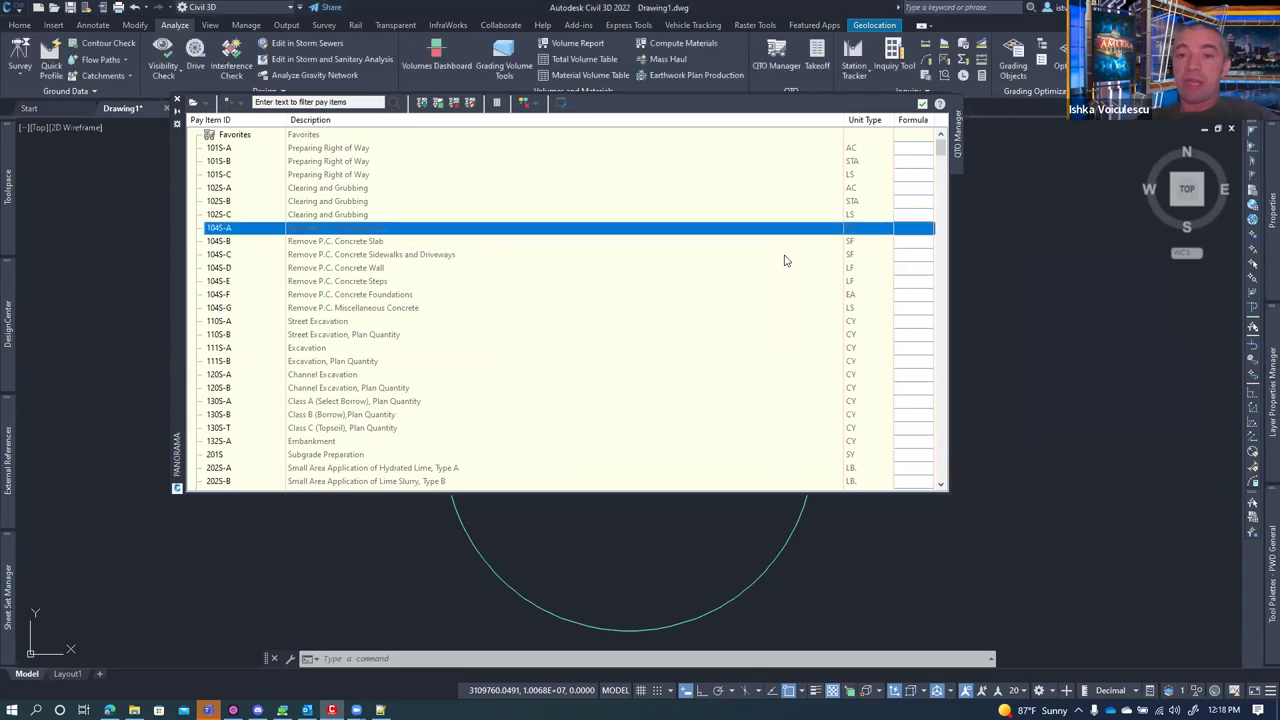
- Reopen the formula of pay item 104S-A, check which item properties it can use, and leave it without changes
click(900, 228)
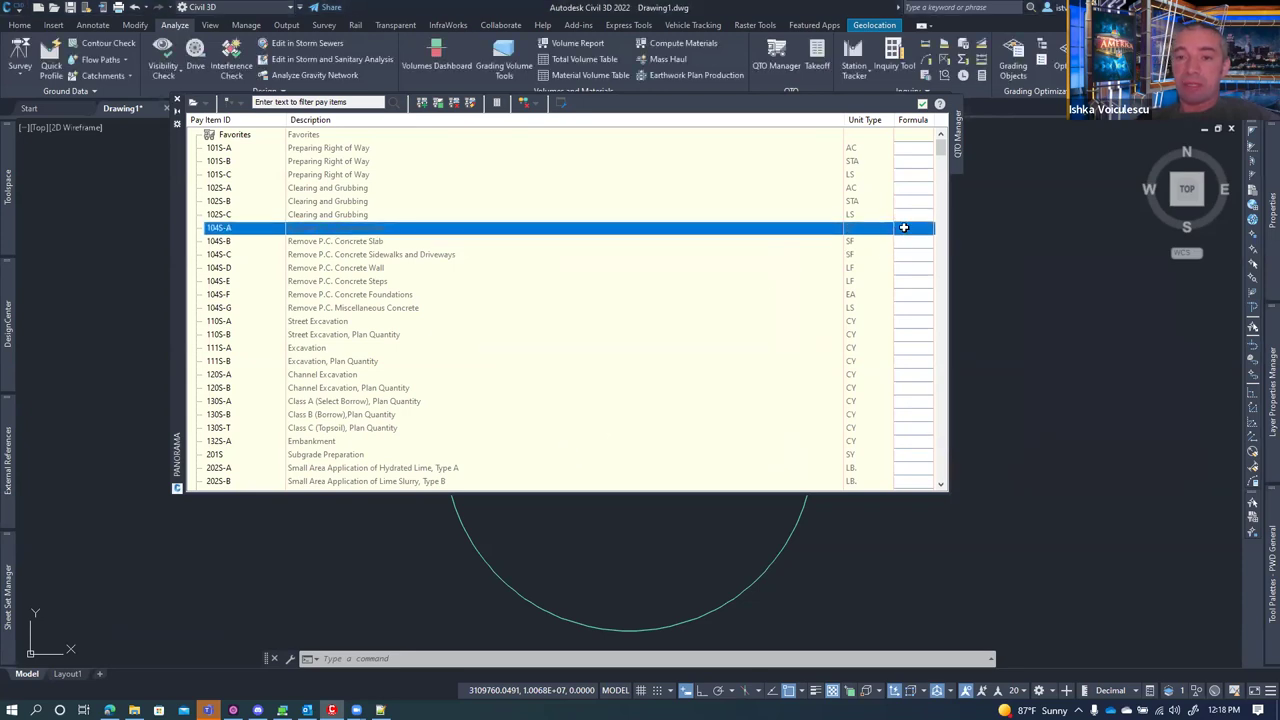
click(903, 228)
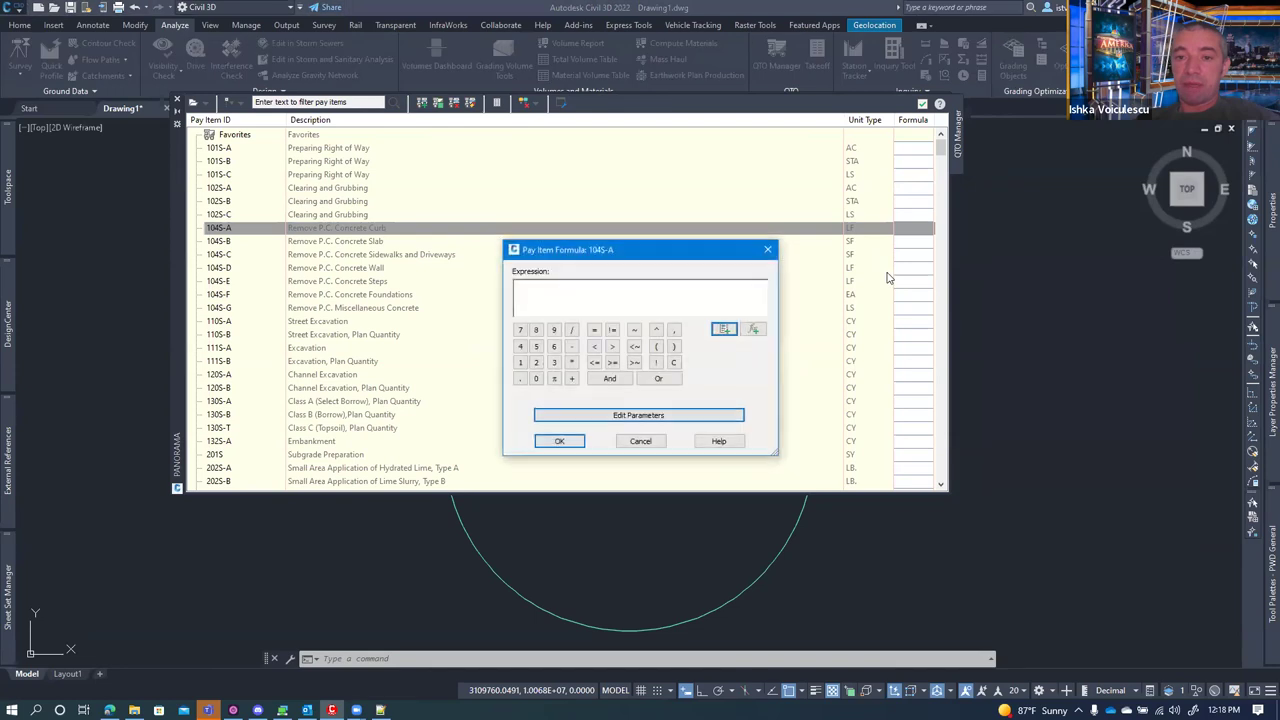
click(724, 330)
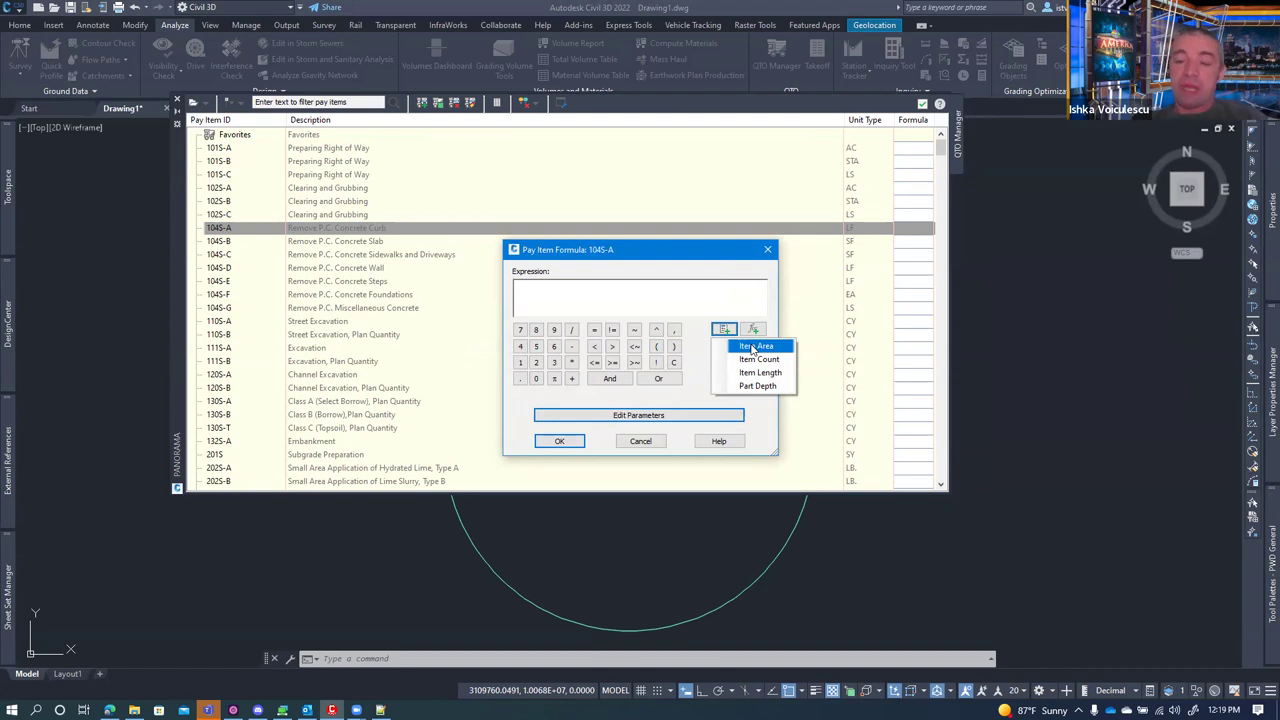
click(641, 441)
click(641, 441)
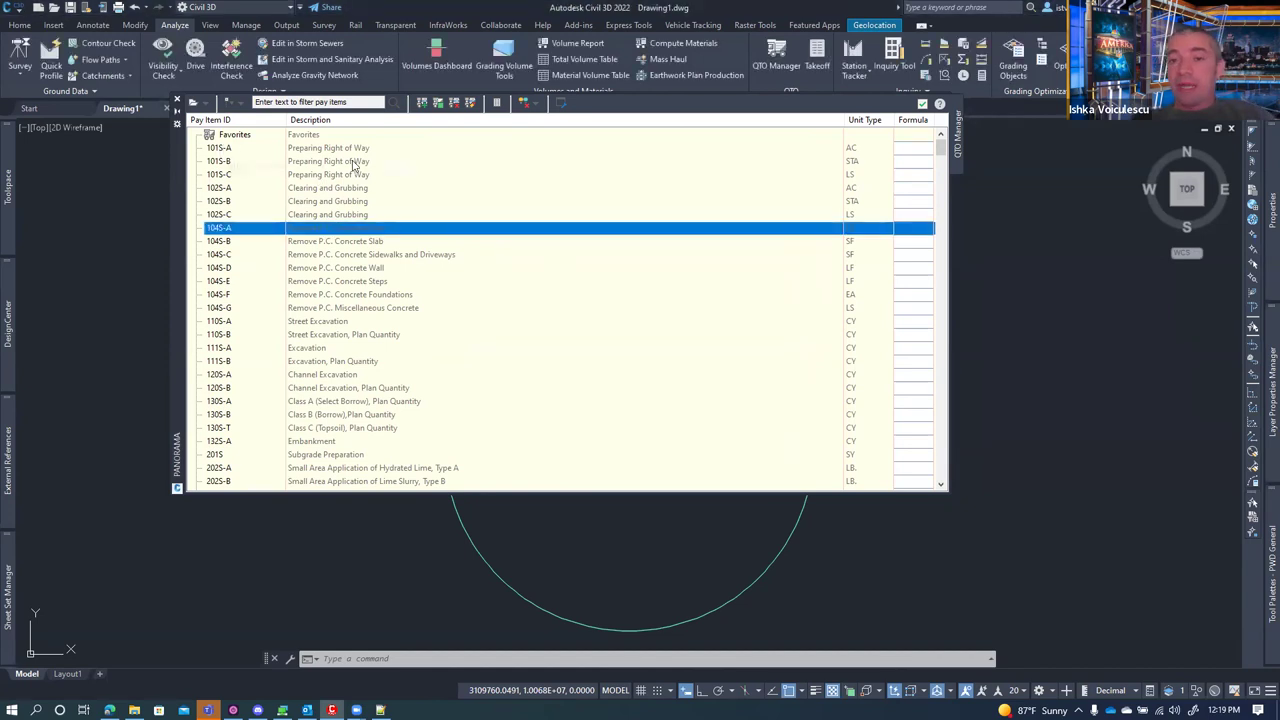
- Load the formula file from C:\Autodesk\Civil_3D\2022\Template\04_Reference and widen the Formula column so the full expressions can be read
click(203, 104)
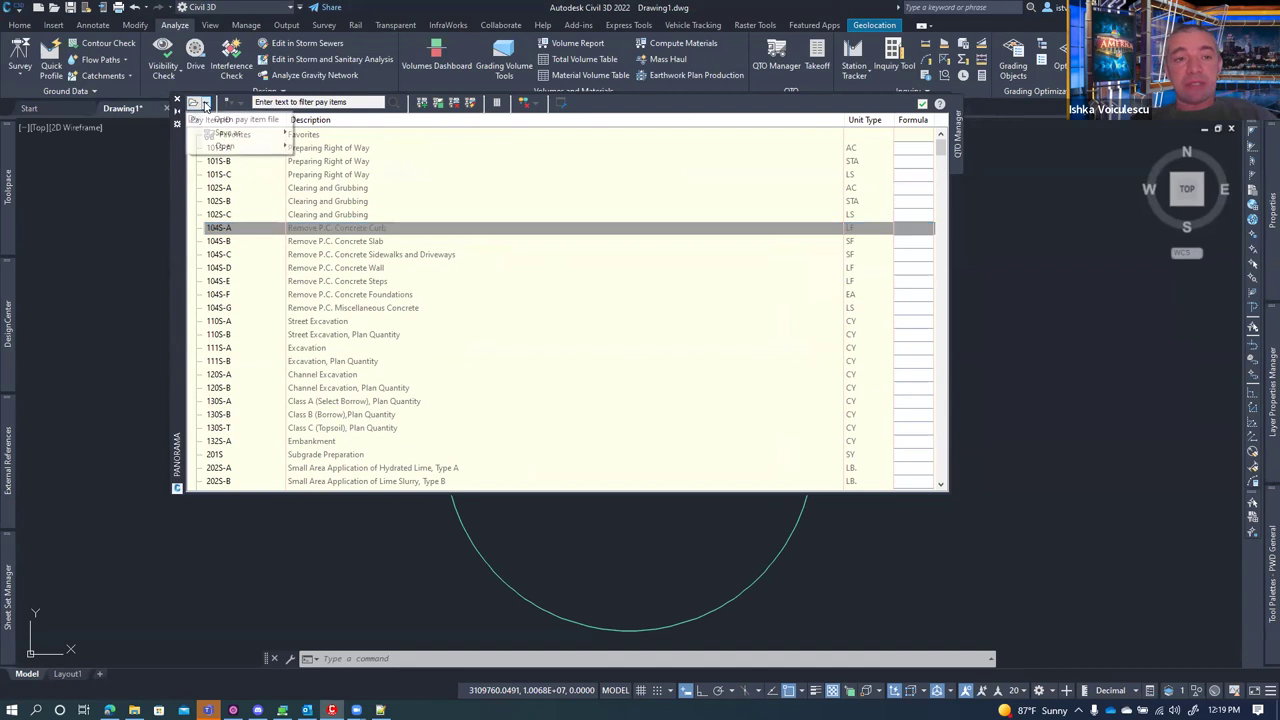
mouse_move(240, 146)
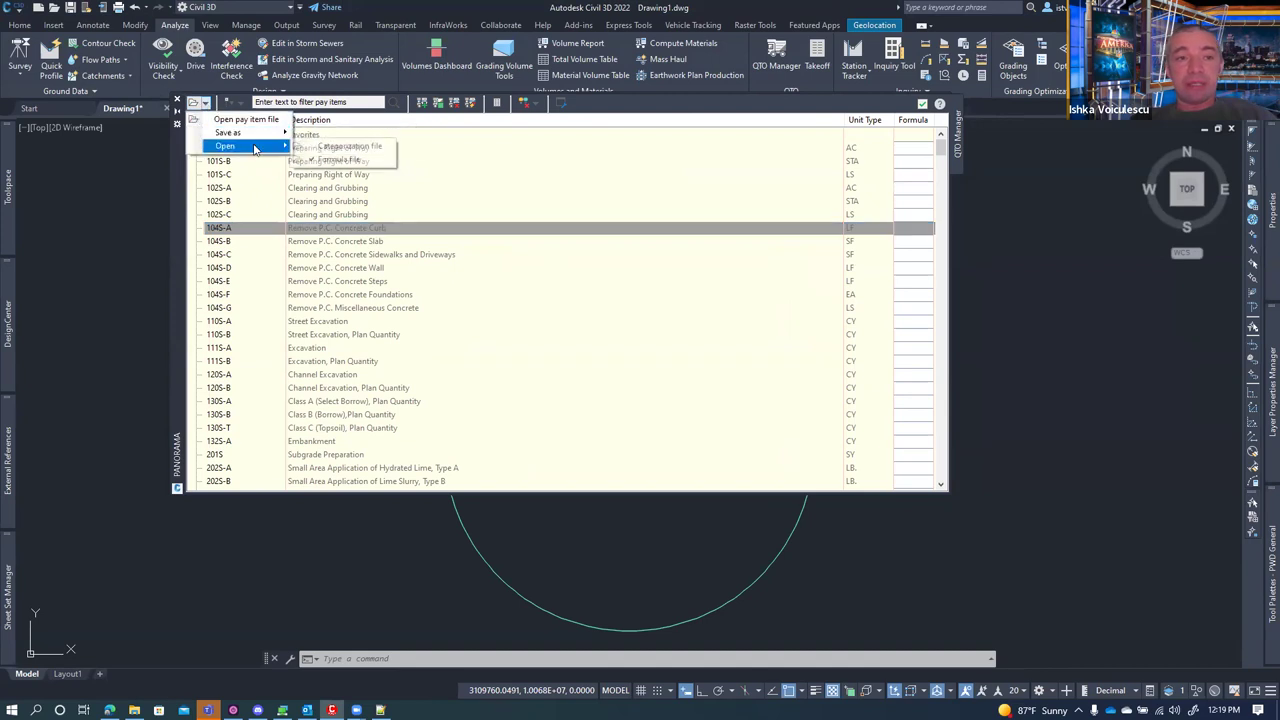
click(338, 160)
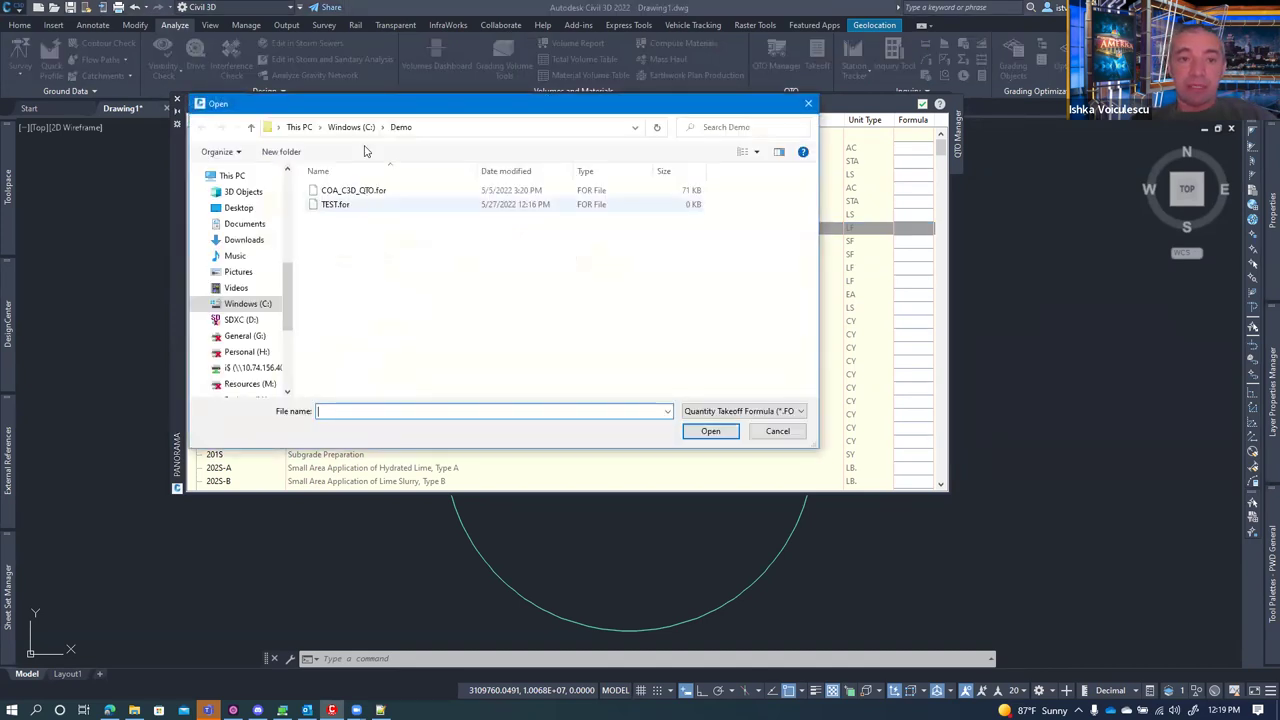
click(256, 305)
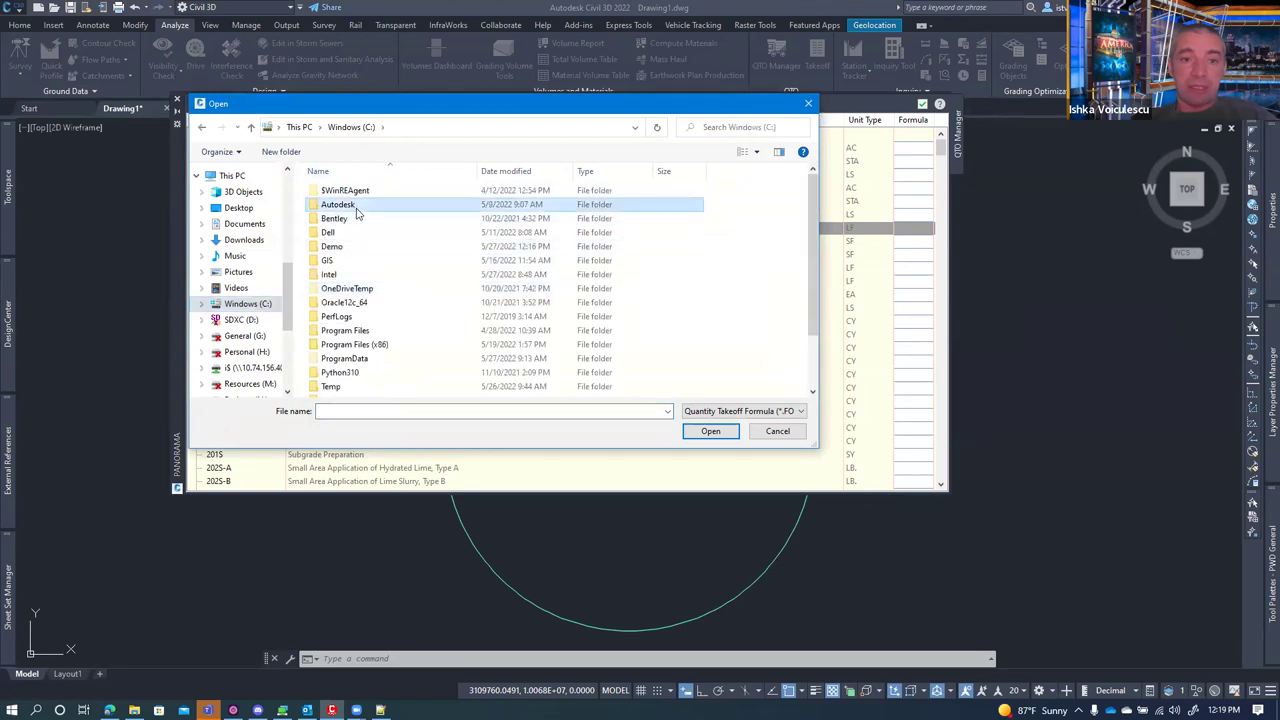
double_click(356, 206)
double_click(355, 192)
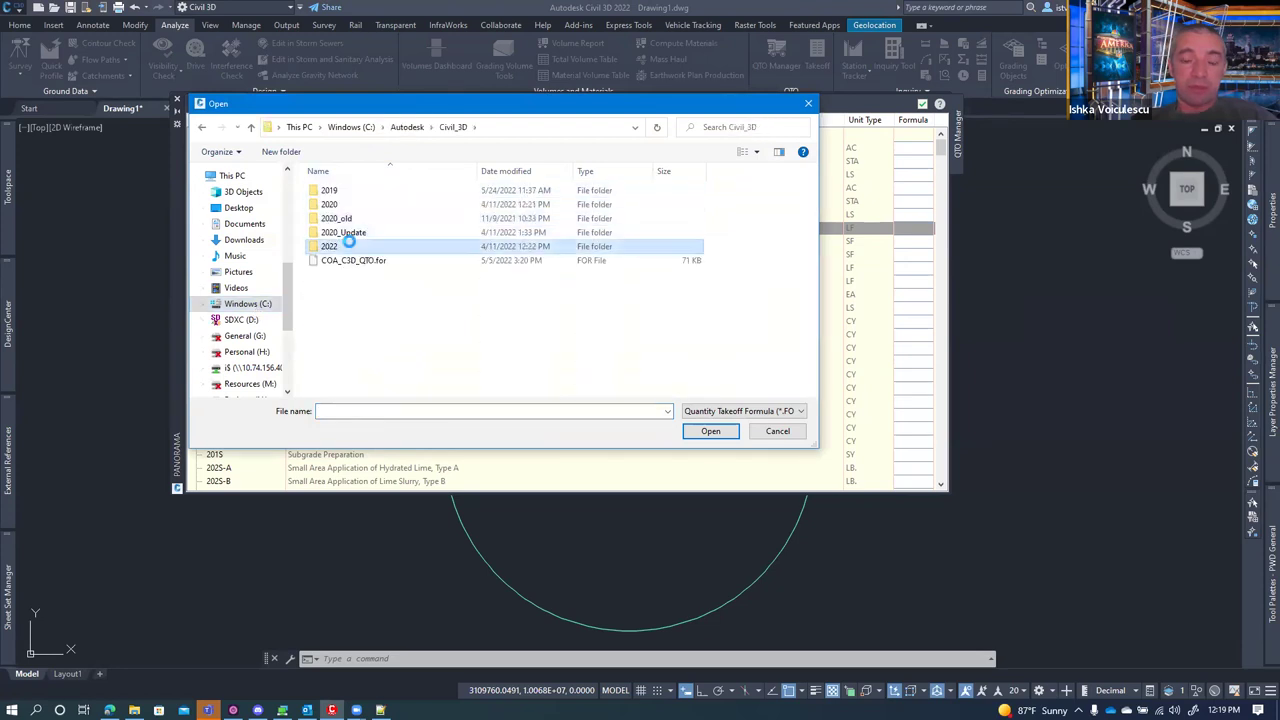
double_click(340, 246)
double_click(343, 248)
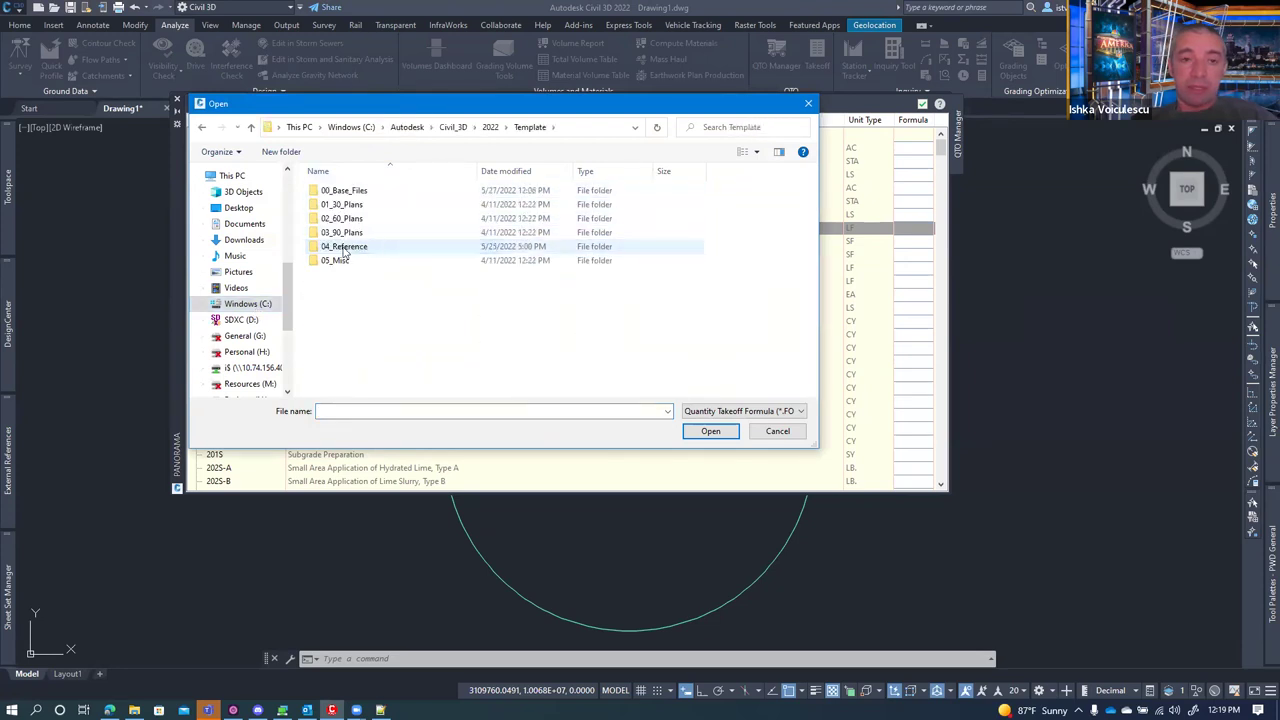
double_click(343, 248)
double_click(380, 191)
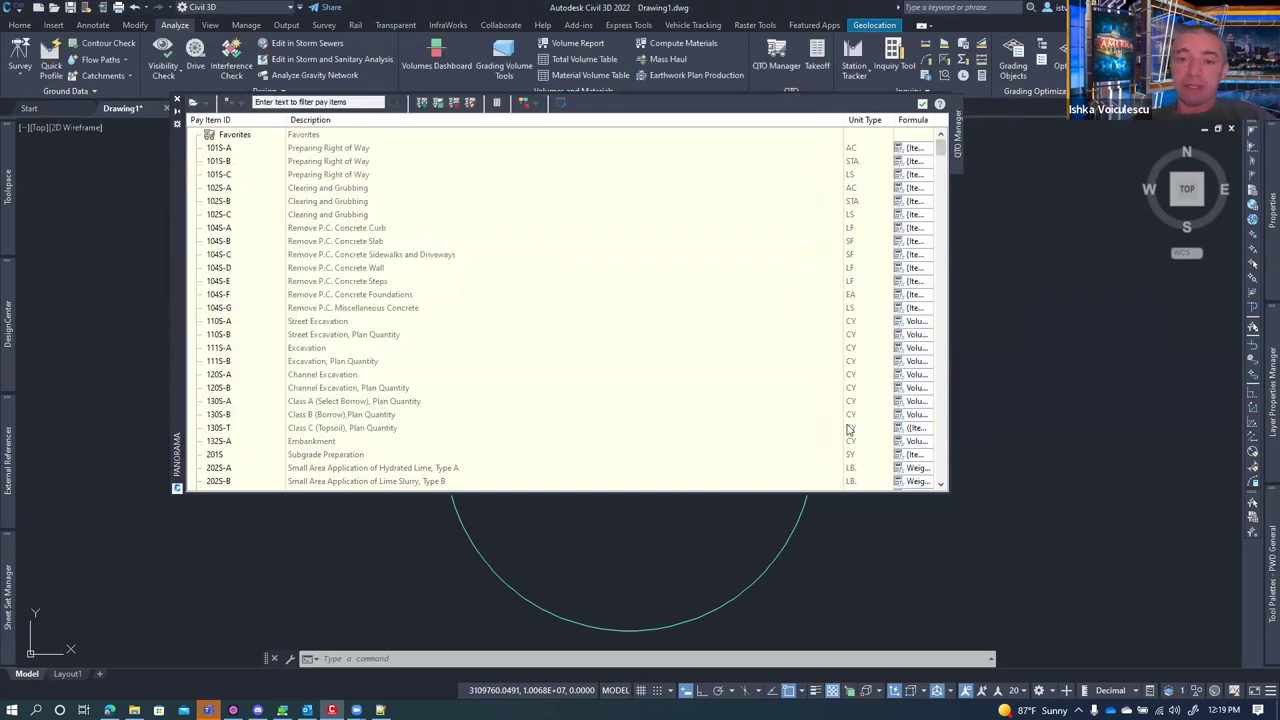
drag(841, 119, 633, 120)
drag(723, 119, 858, 121)
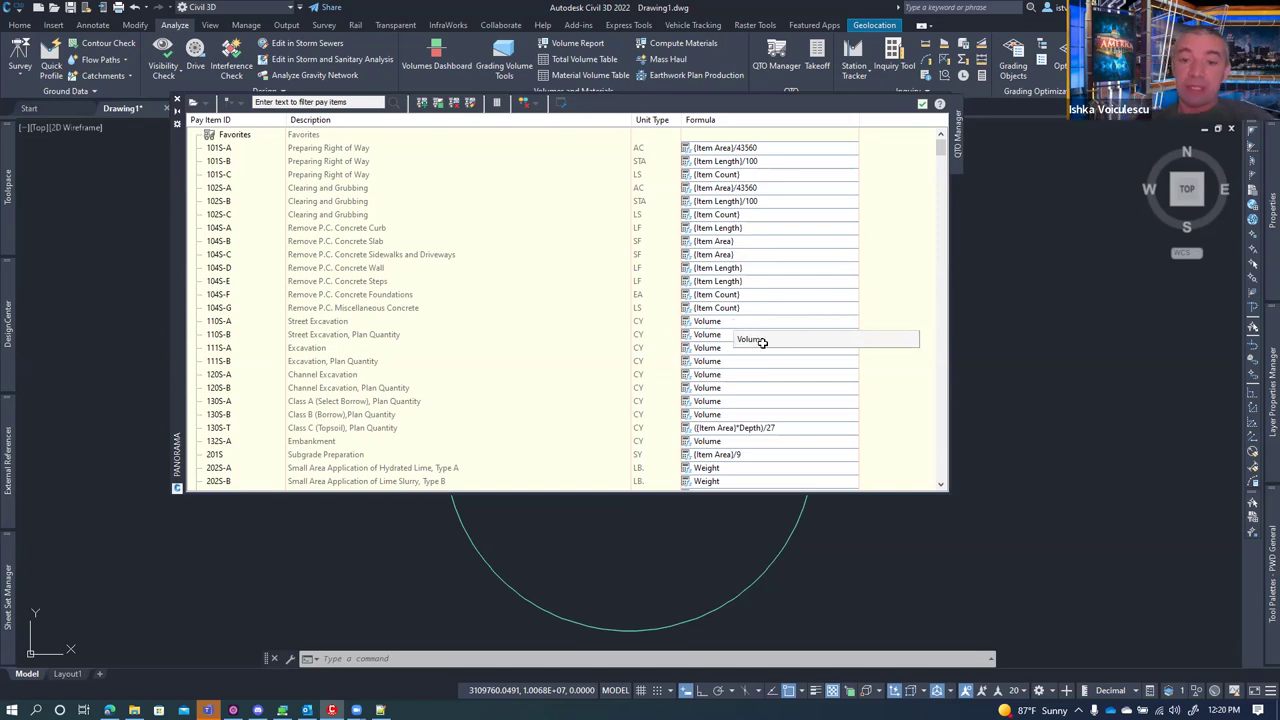
- Examine the formula expression and parameters of pay item 110S-A, Street Excavation, without changing them
click(722, 321)
double_click(722, 321)
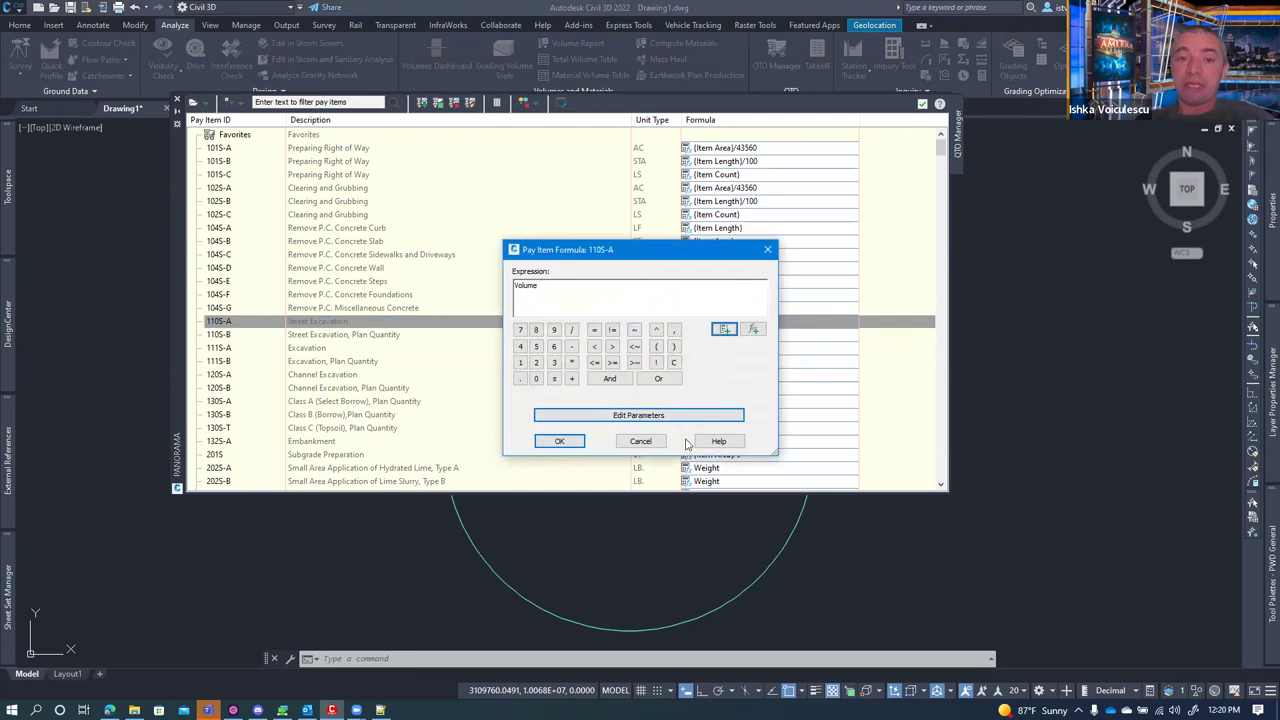
click(643, 444)
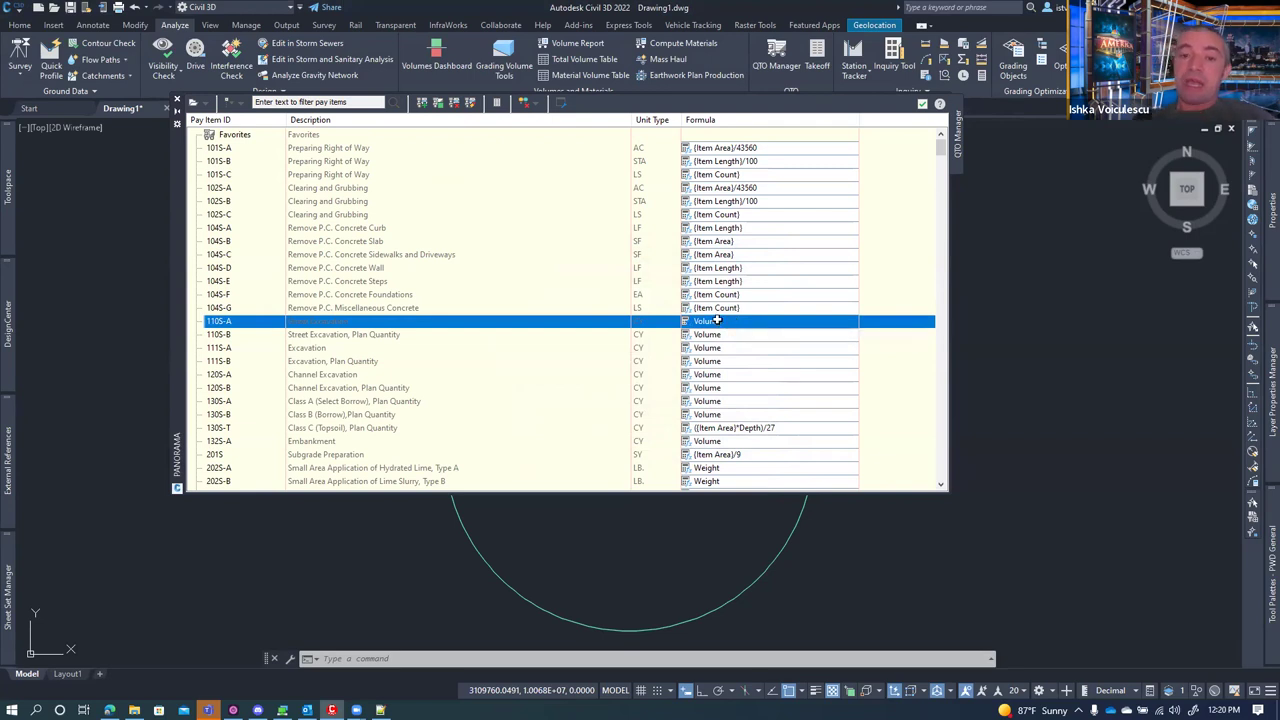
double_click(716, 320)
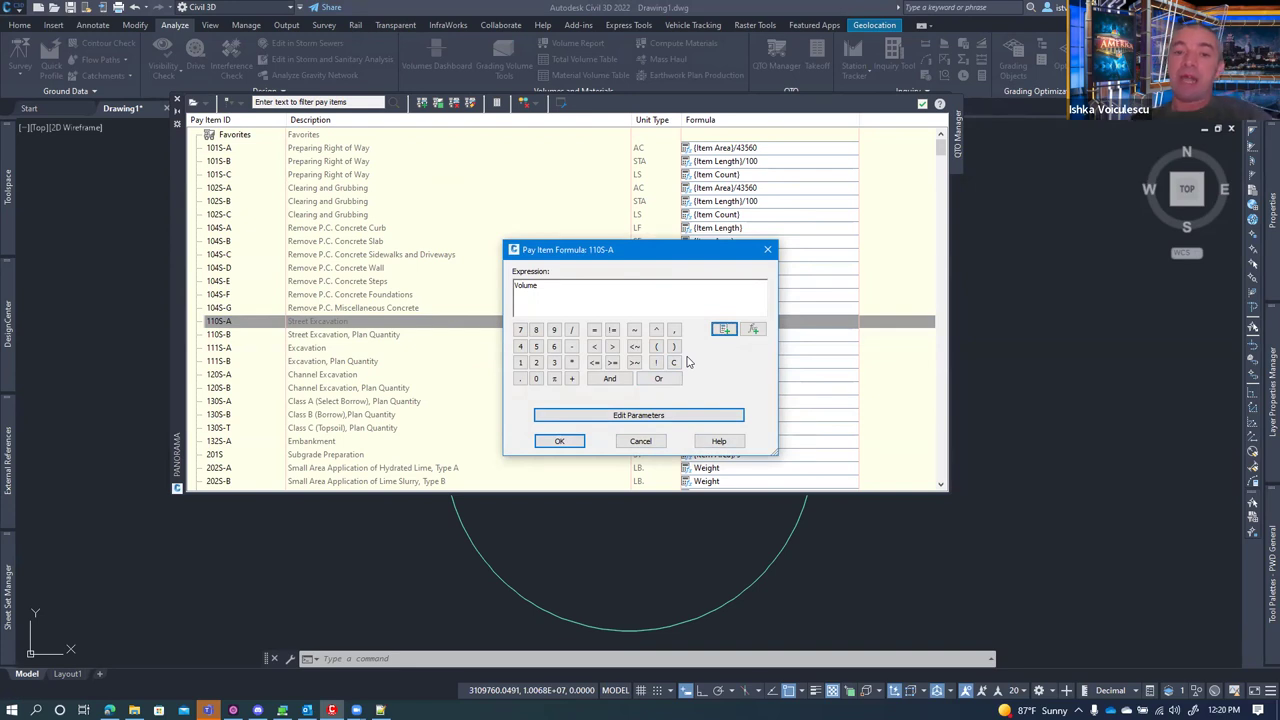
click(652, 420)
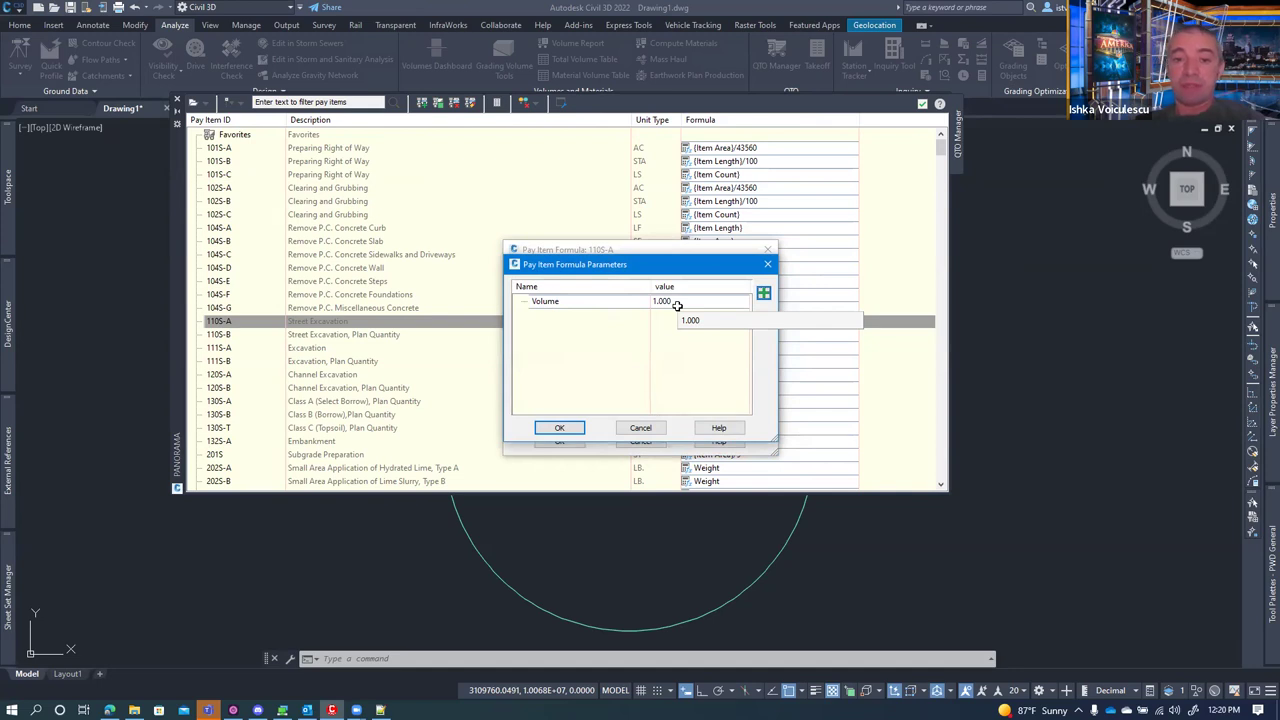
click(643, 429)
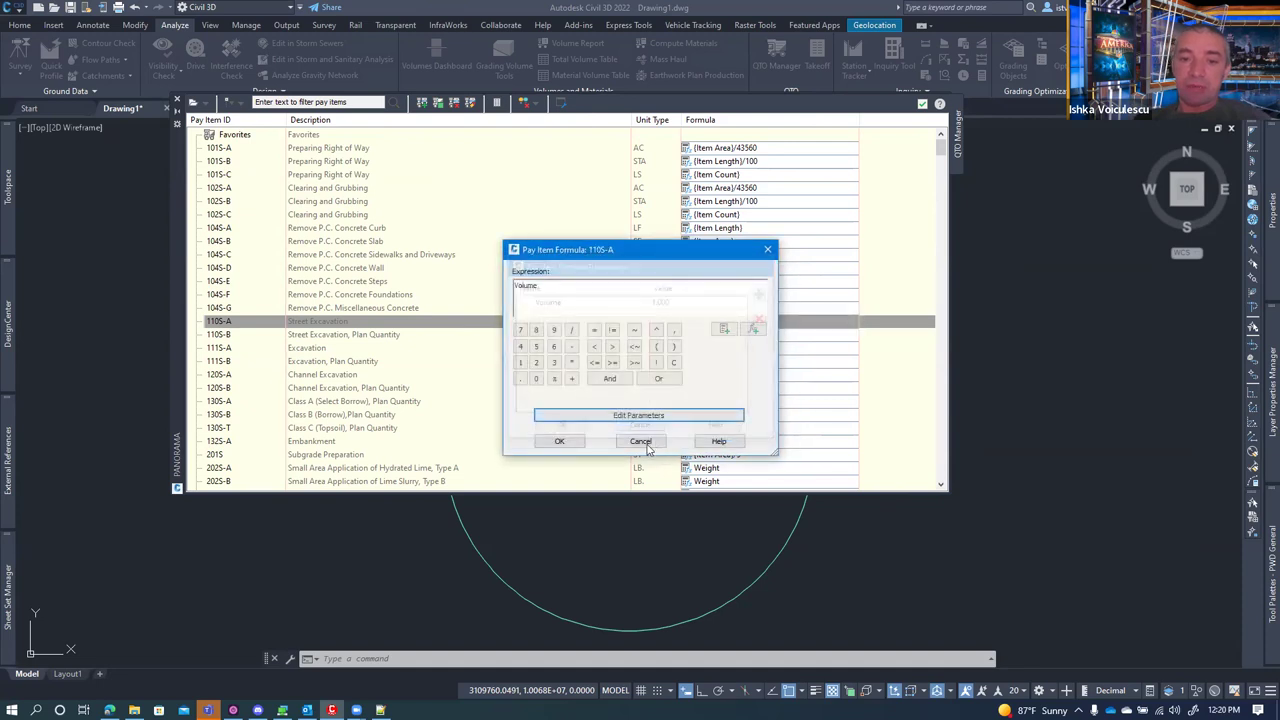
click(645, 446)
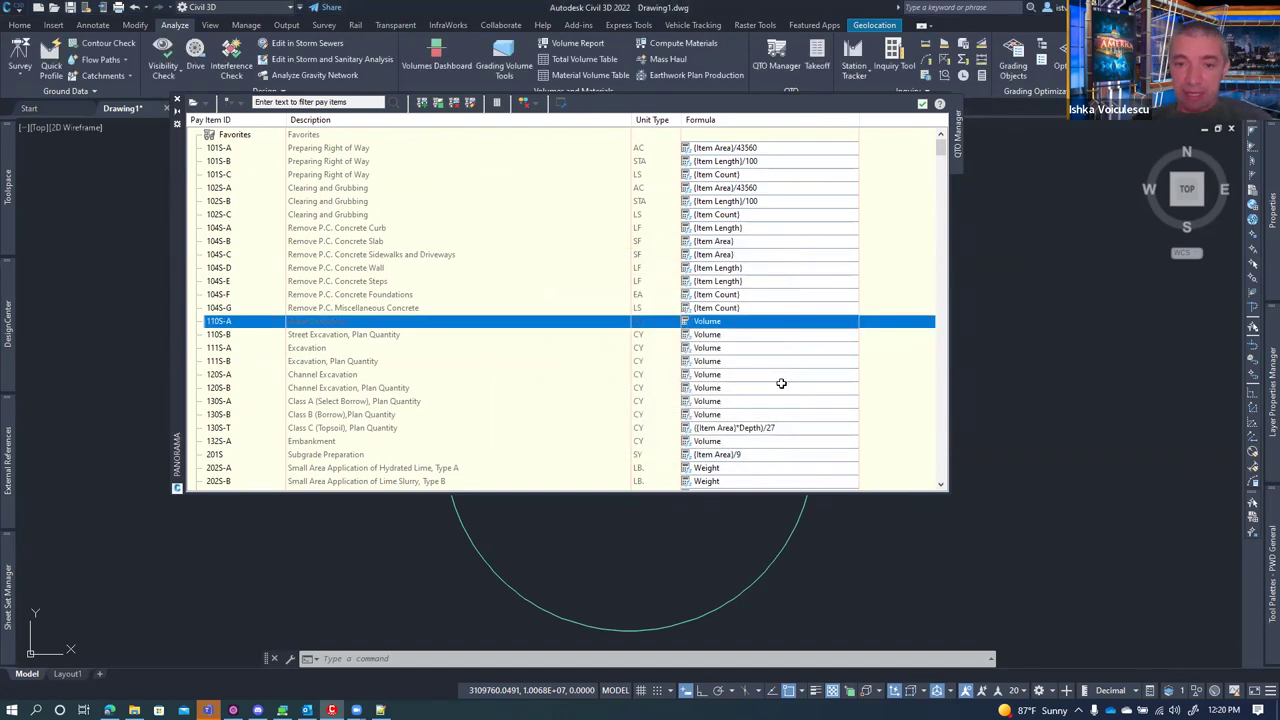
- Examine the formula expression and parameters of pay item 130S-T, Class C (Topsoil), Plan Quantity
scroll(781, 383, down, 1)
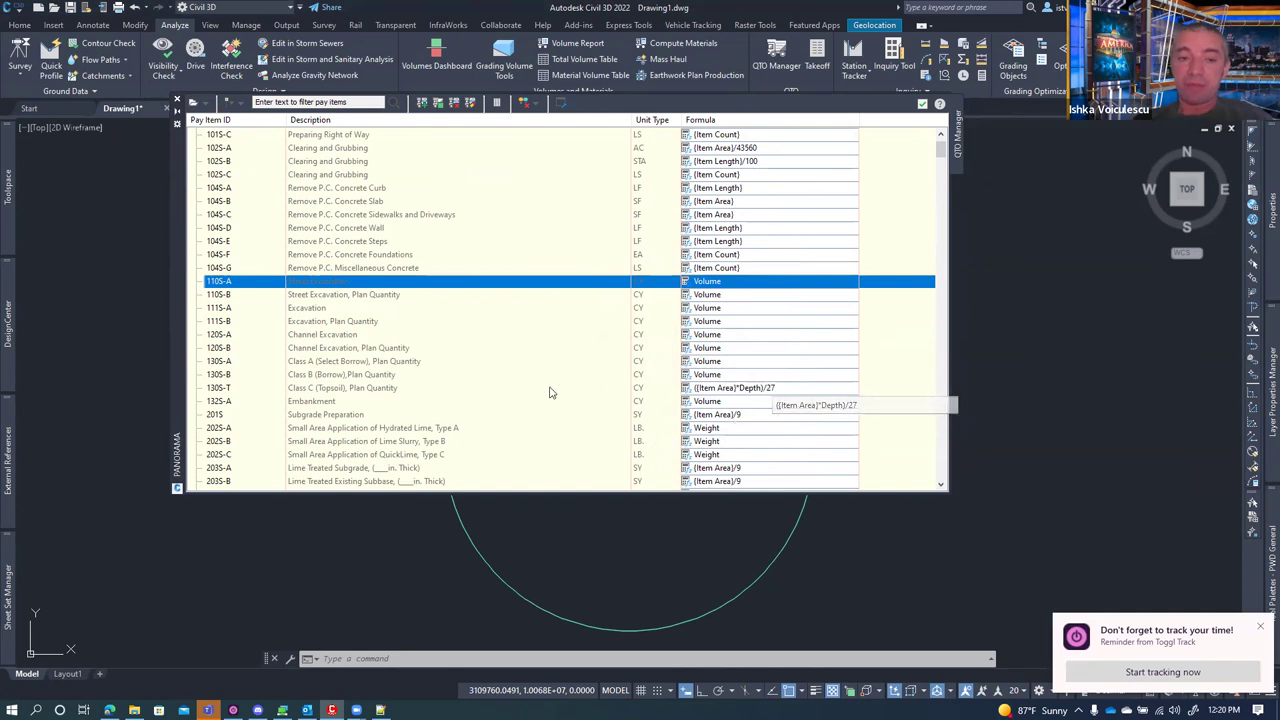
double_click(765, 387)
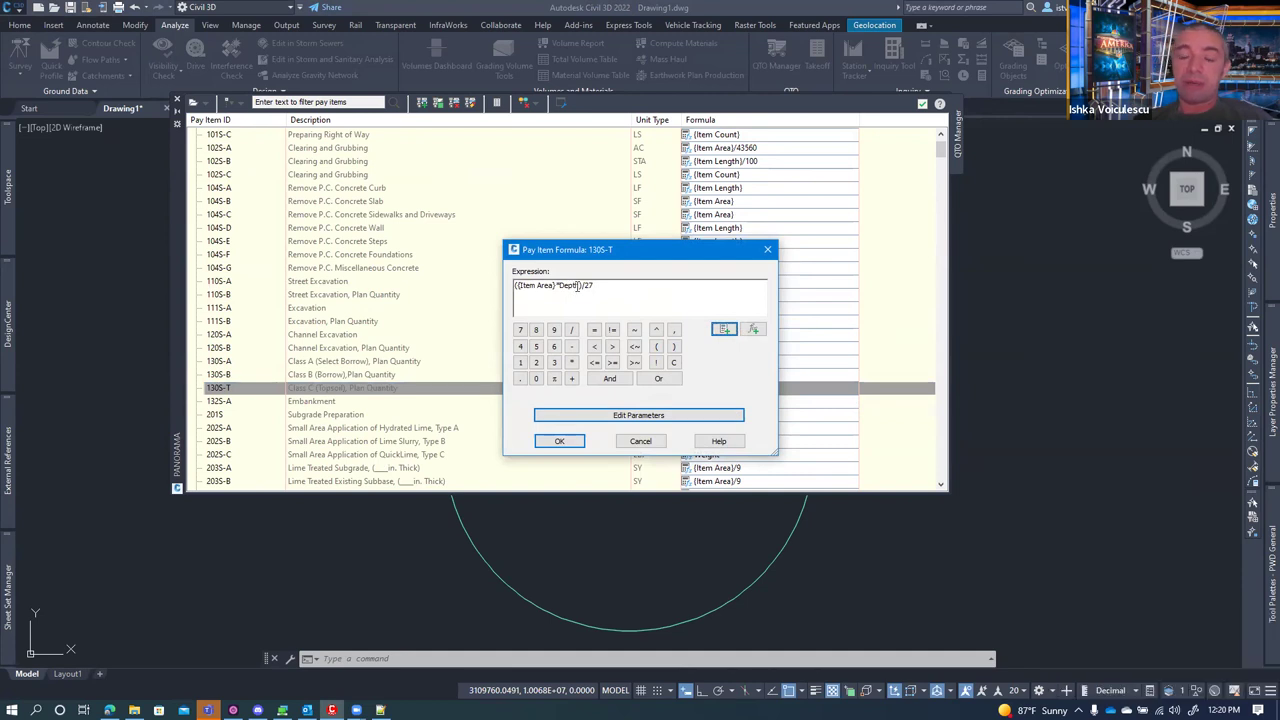
click(650, 415)
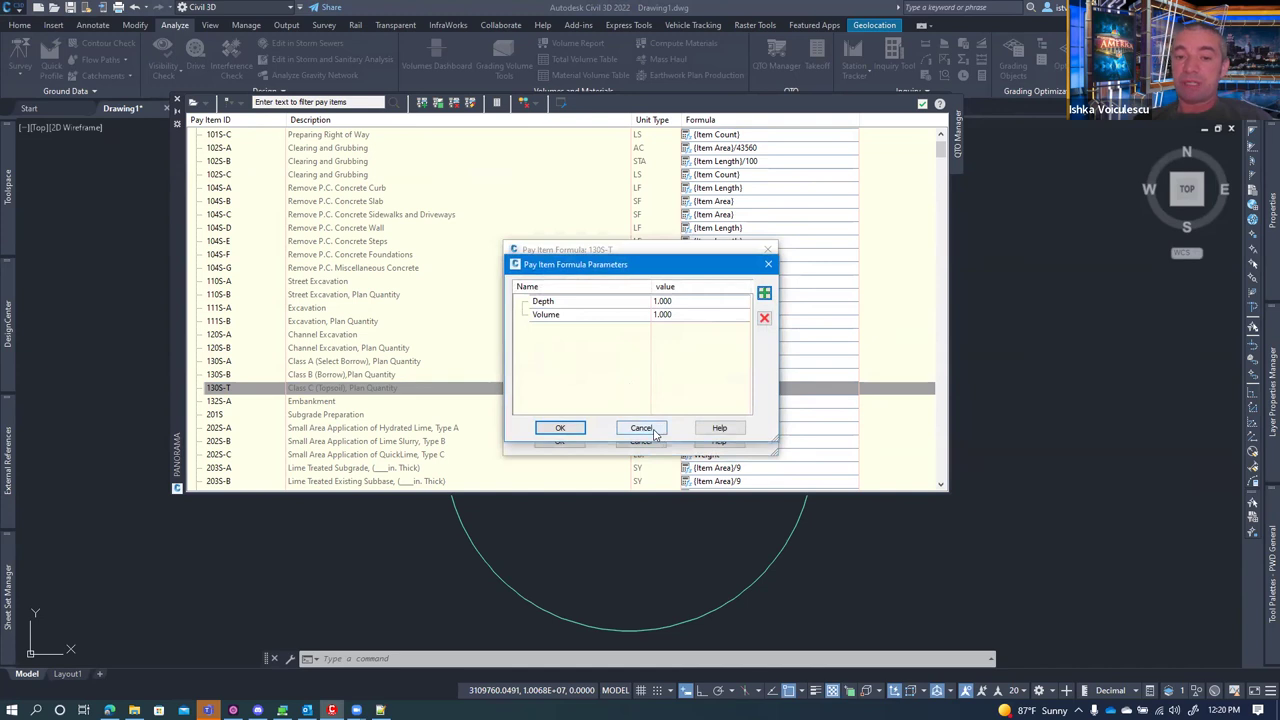
click(641, 428)
click(645, 442)
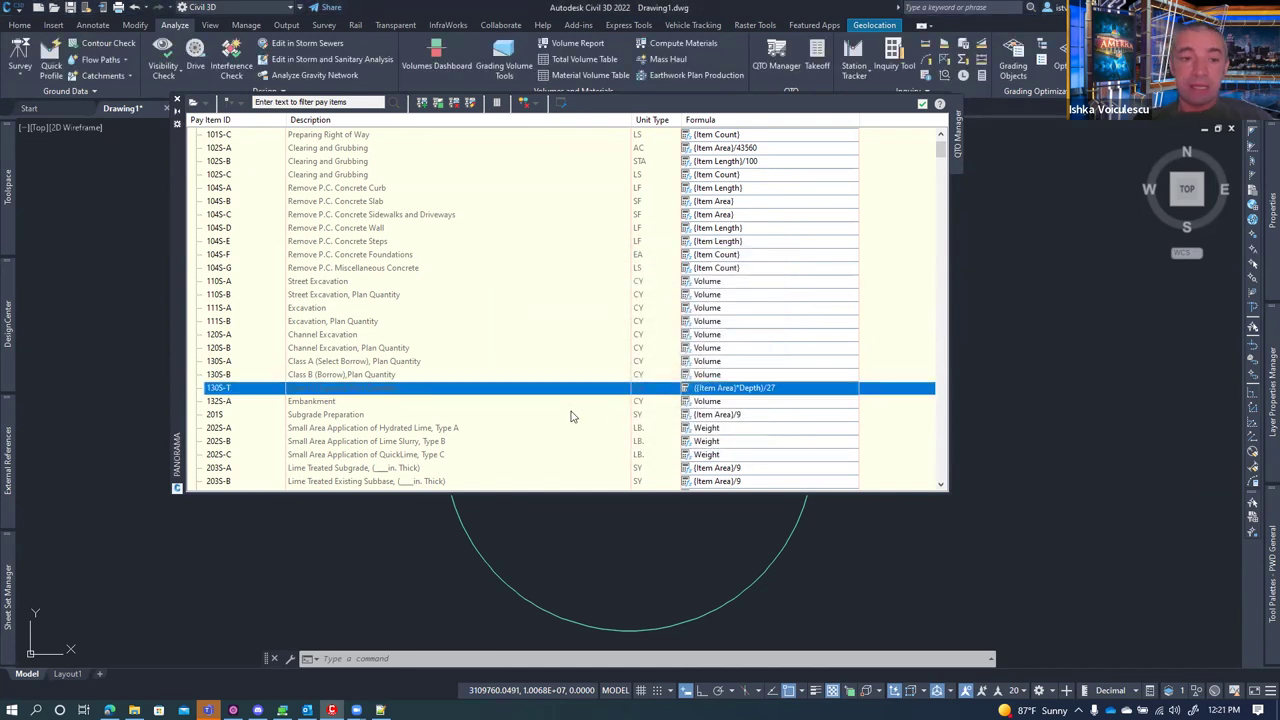
- Reopen the formula parameters of 130S-T, open the Depth value for editing, and leave without changing it
click(356, 401)
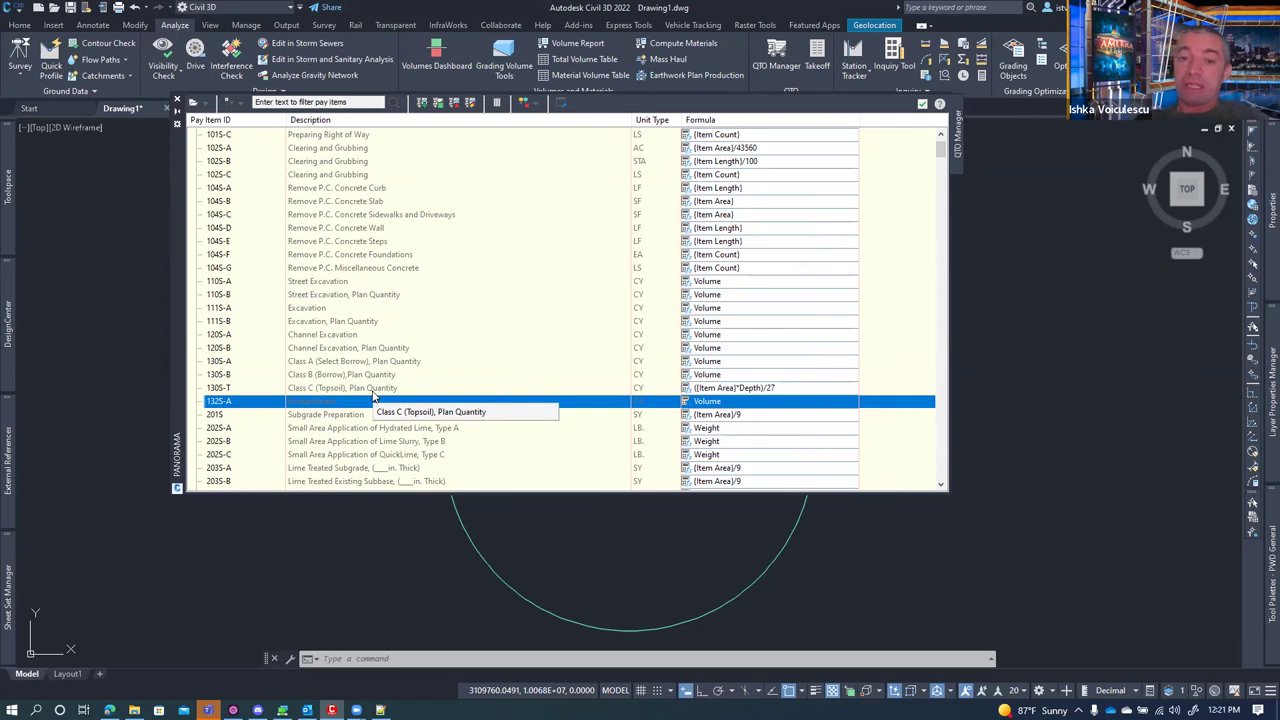
double_click(732, 388)
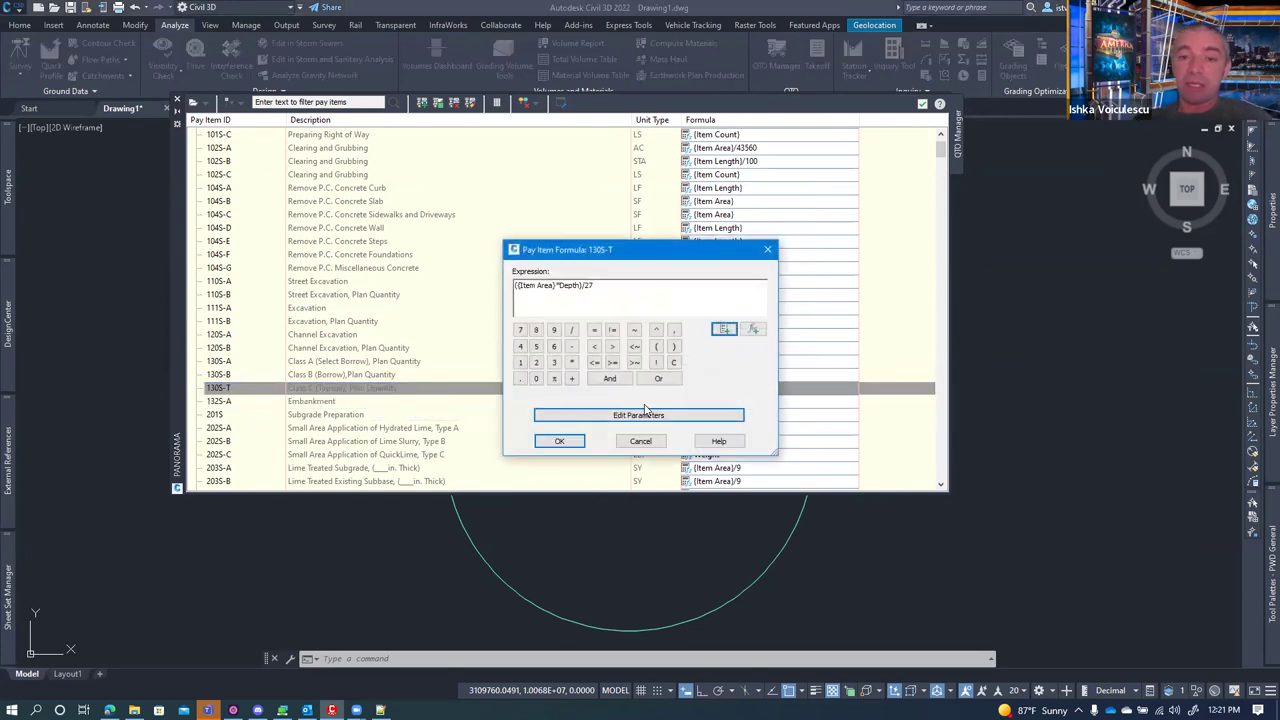
click(645, 412)
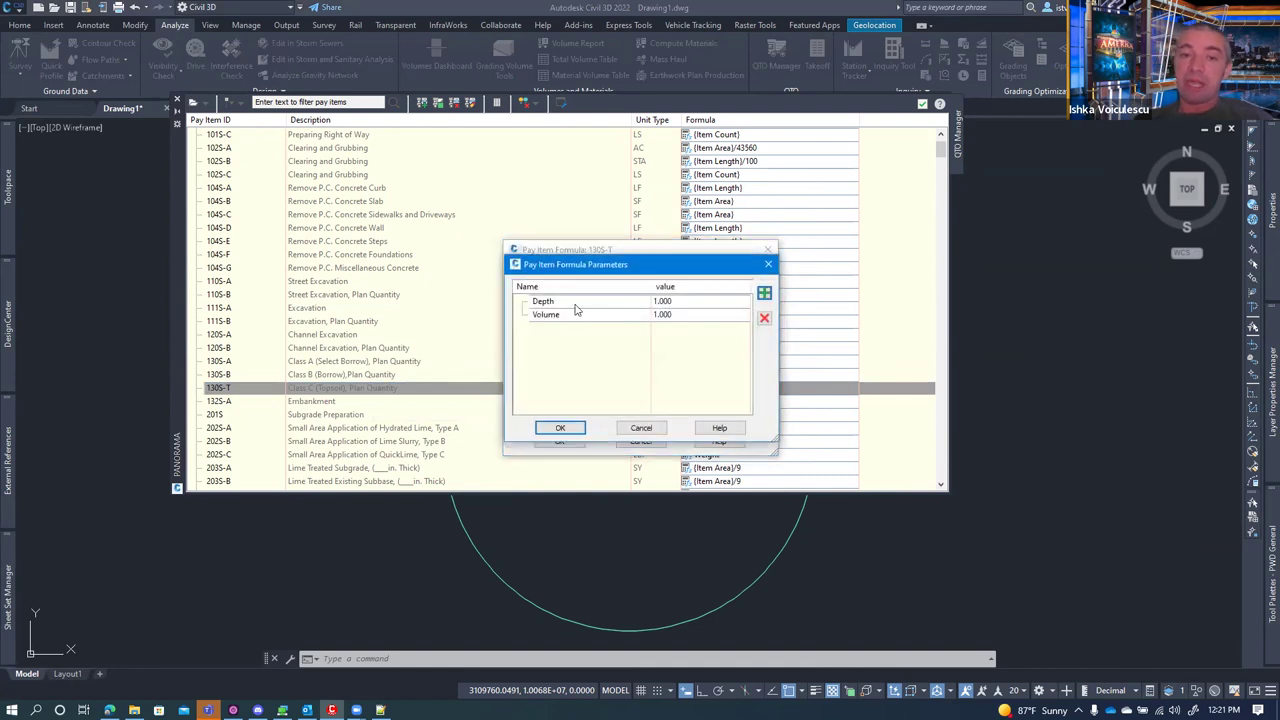
double_click(680, 304)
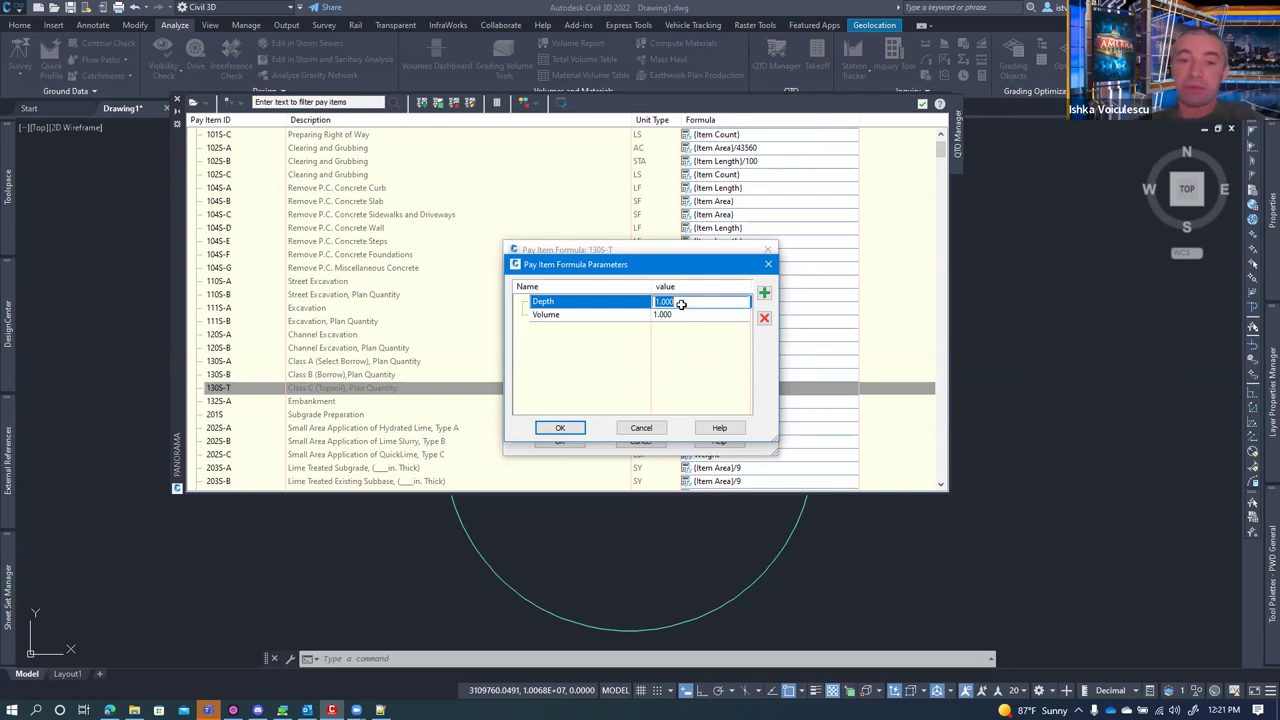
click(634, 431)
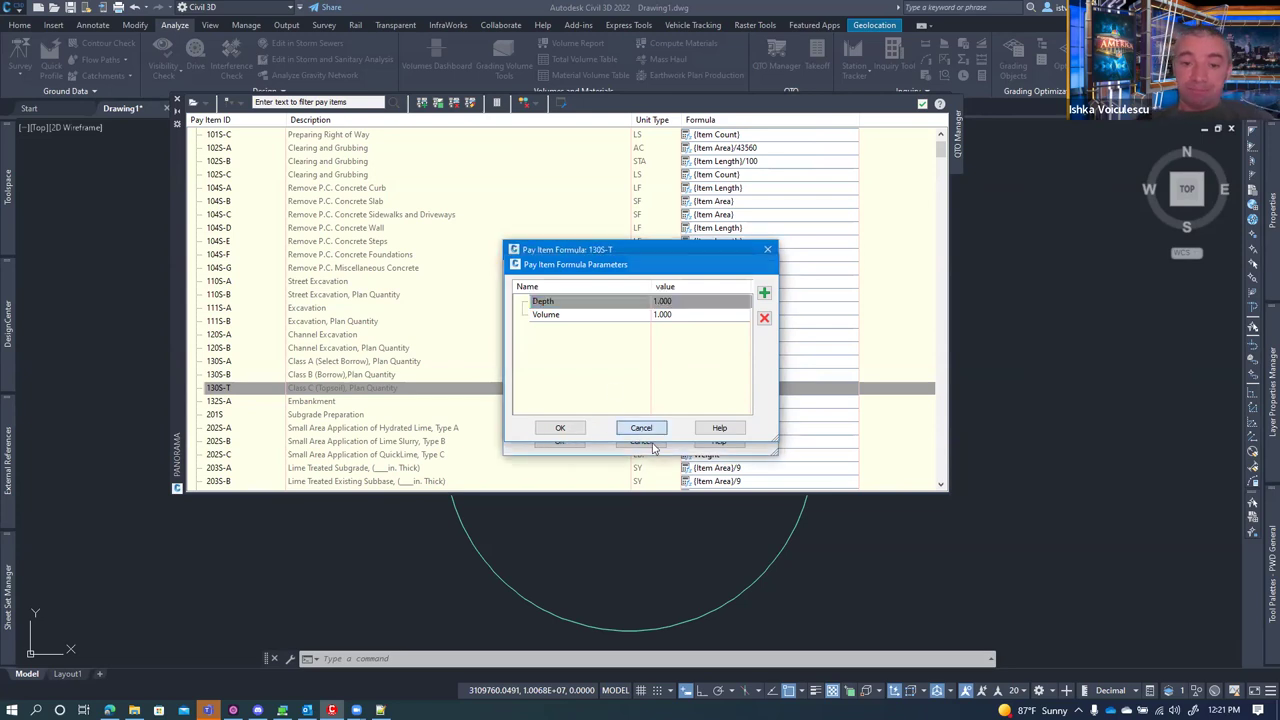
click(643, 443)
- Find the hot mix asphaltic concrete pavement Plan Quantity item, 340S-PQ, in the list and select it to examine its unit and formula
scroll(500, 360, up, 1)
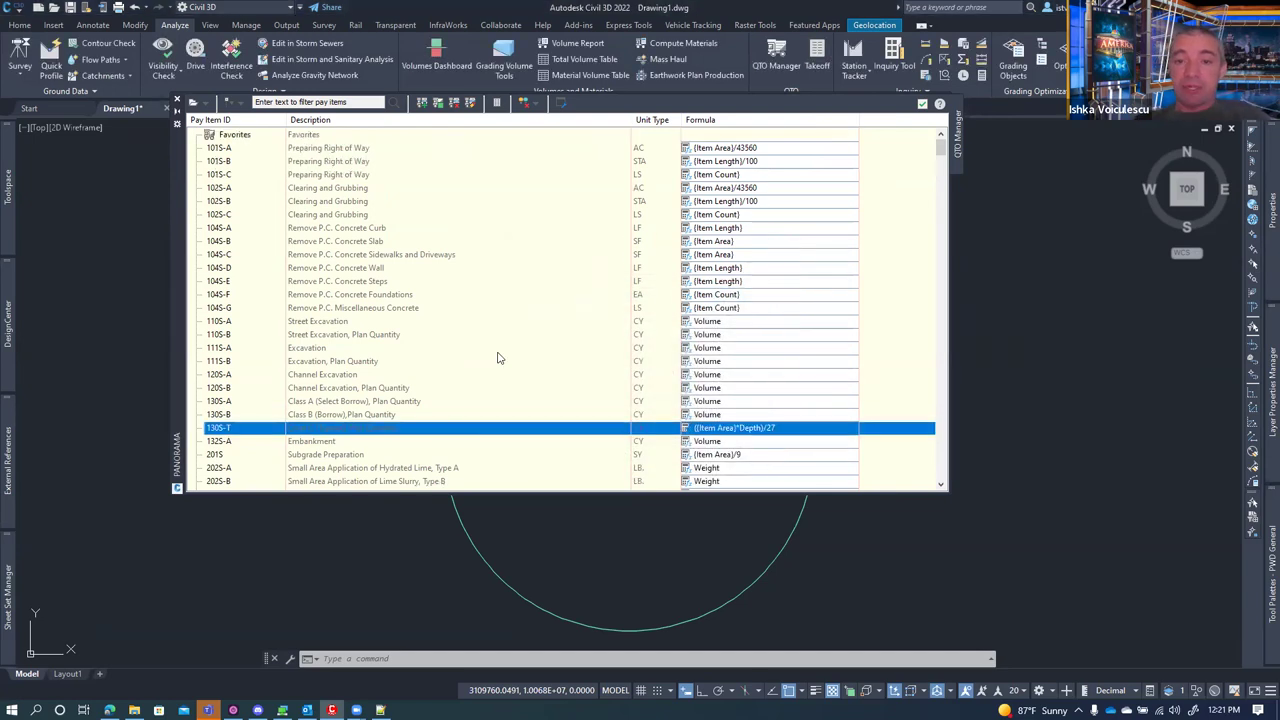
scroll(496, 345, down, 4)
scroll(496, 338, down, 15)
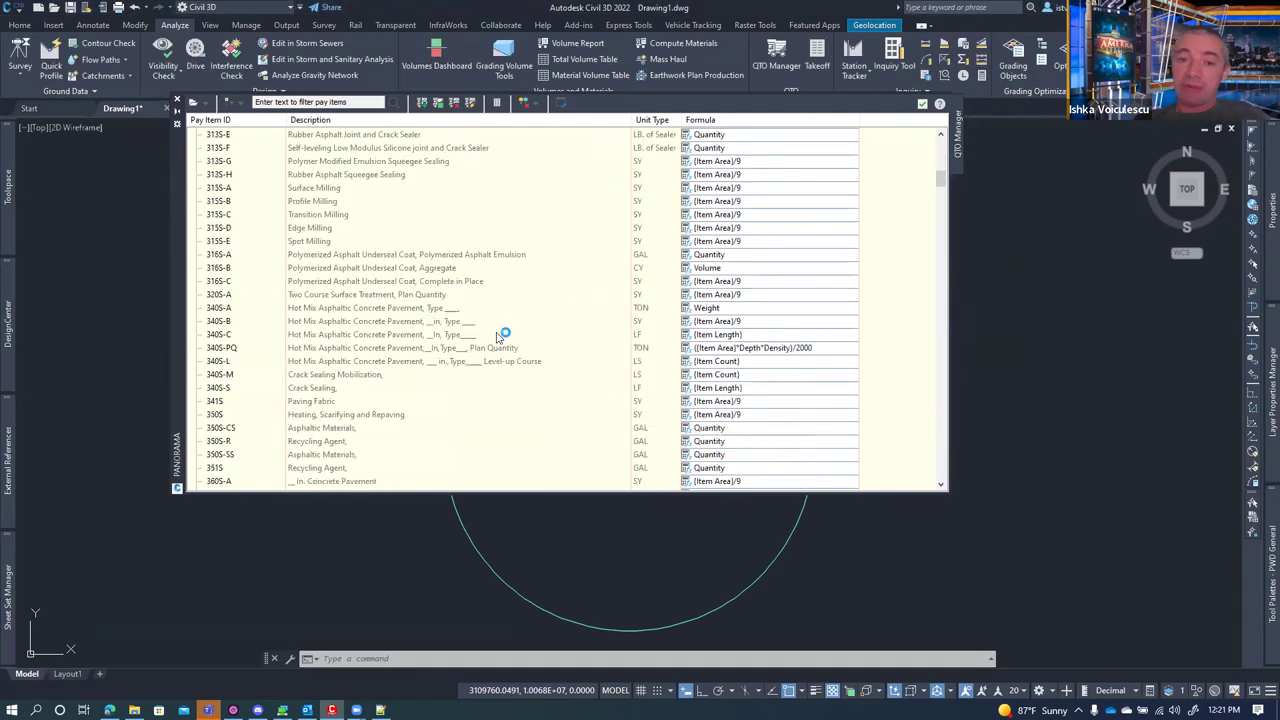
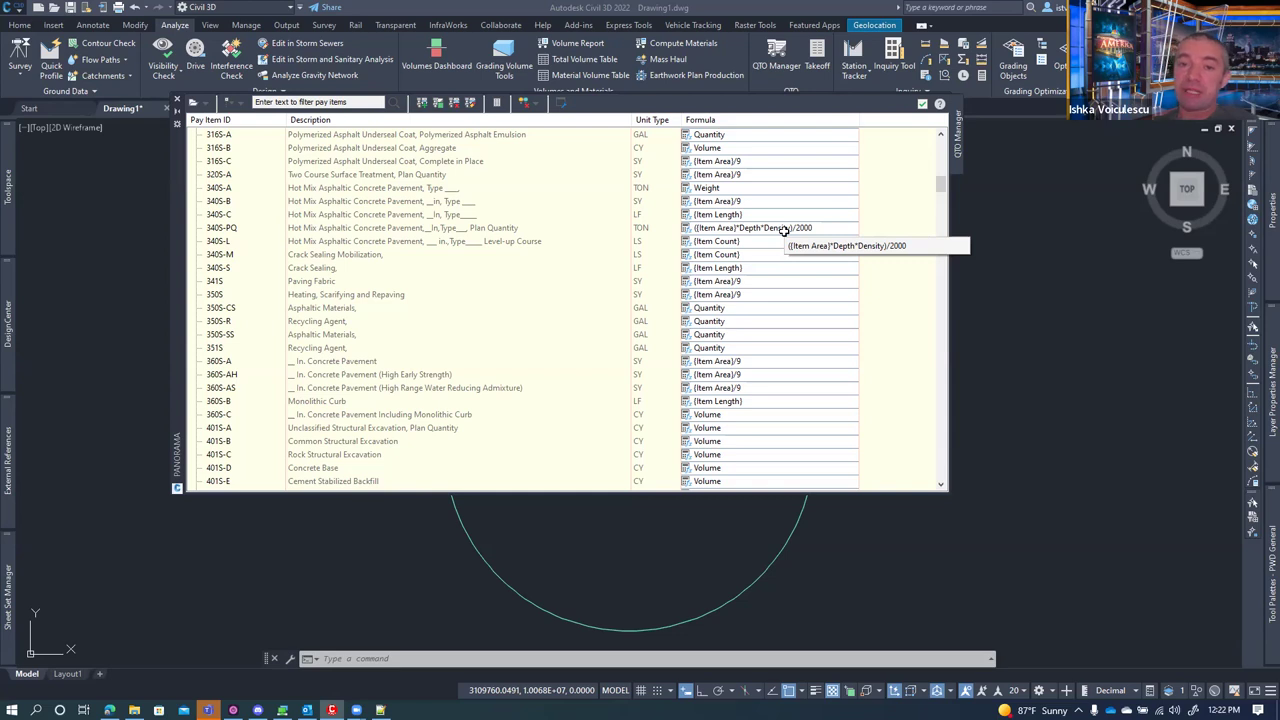
click(657, 231)
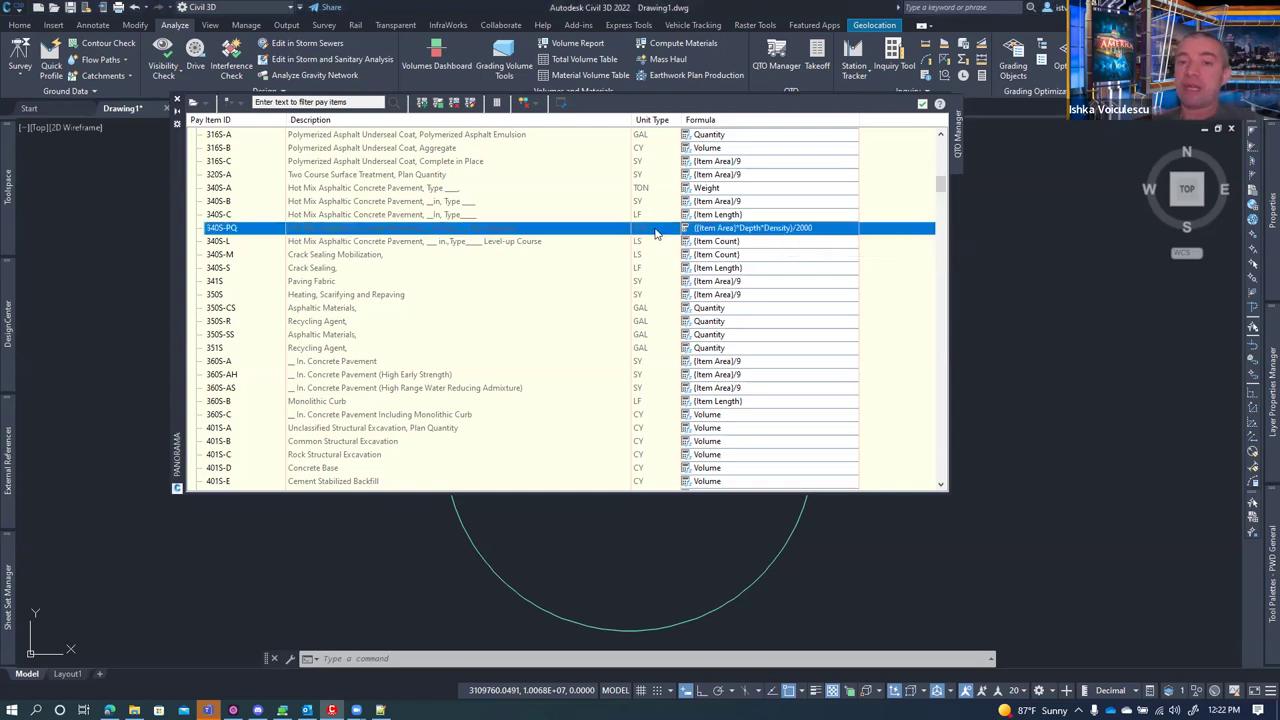
- Compare the unit types and formulas of hot mix asphaltic concrete pavement items 340S-PQ, 340S-L and 340S-B
click(638, 246)
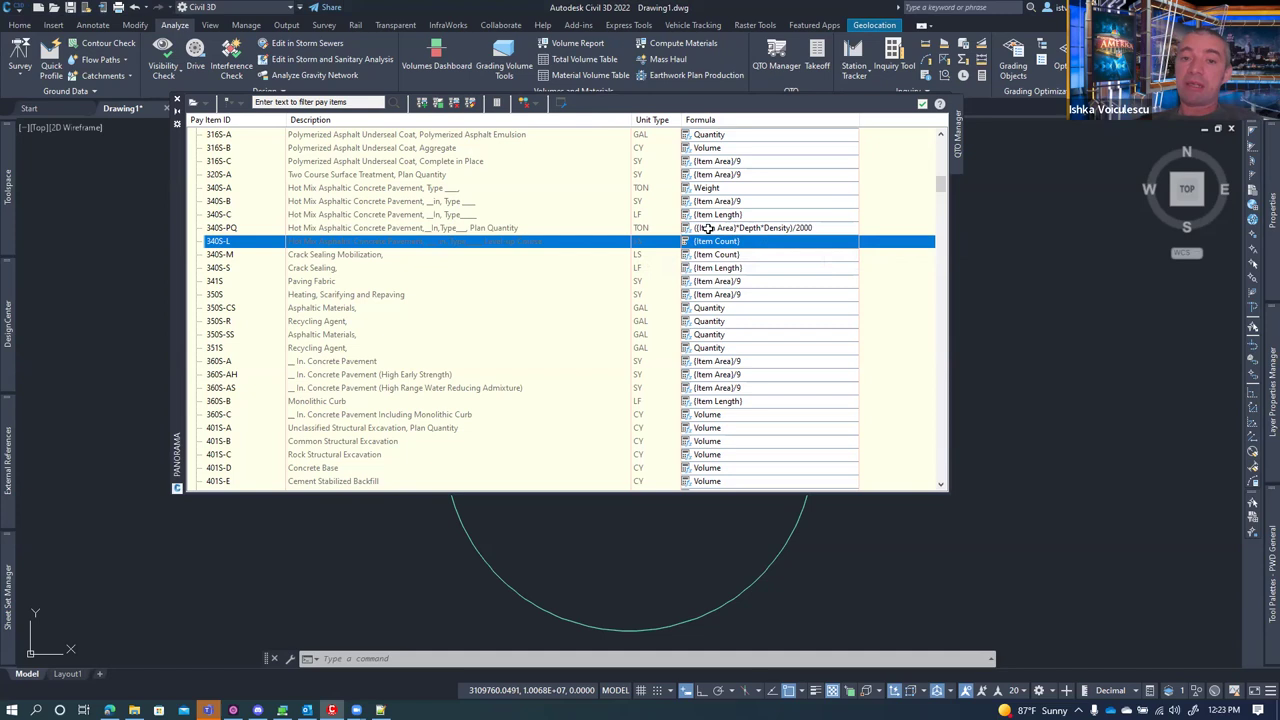
click(641, 229)
click(649, 243)
click(647, 229)
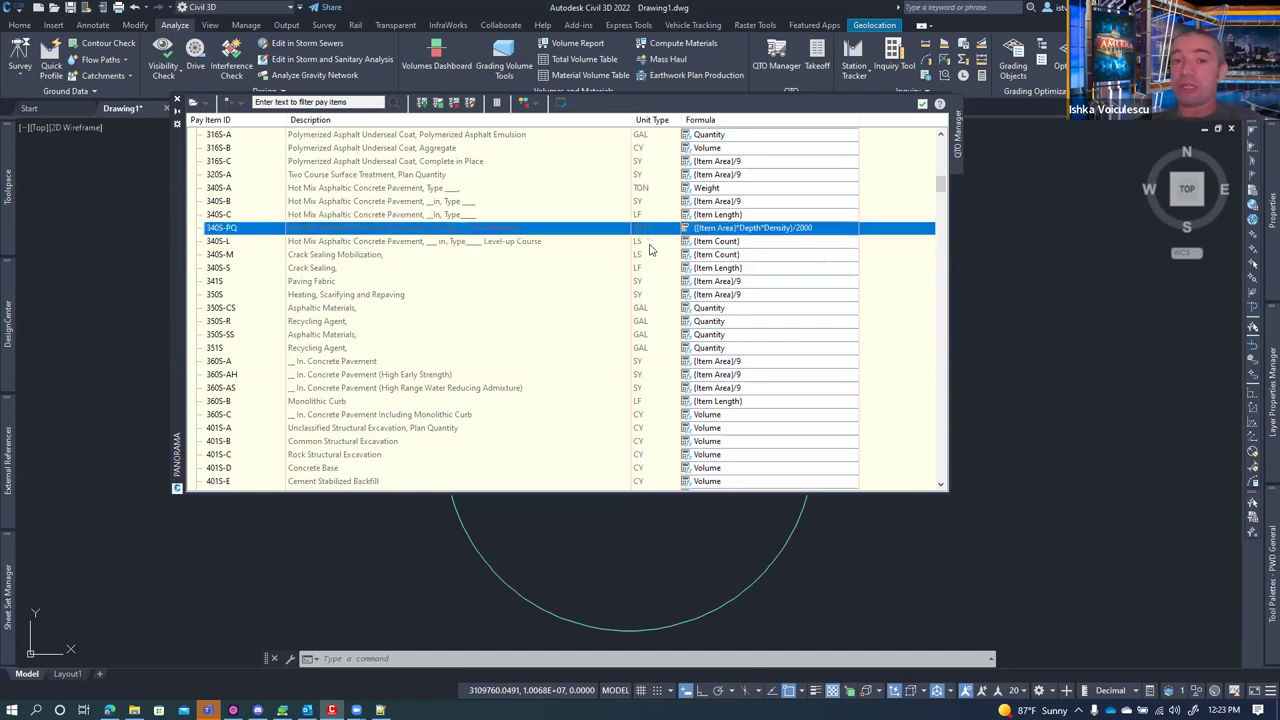
click(651, 243)
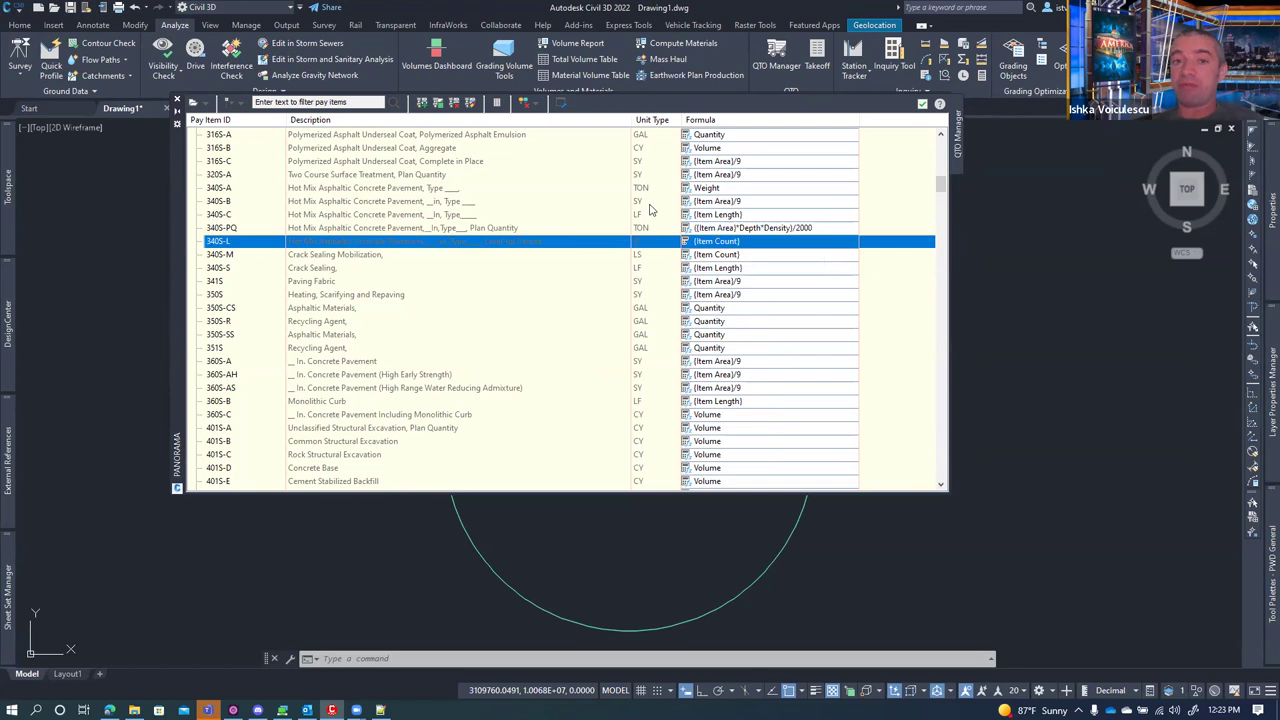
click(650, 204)
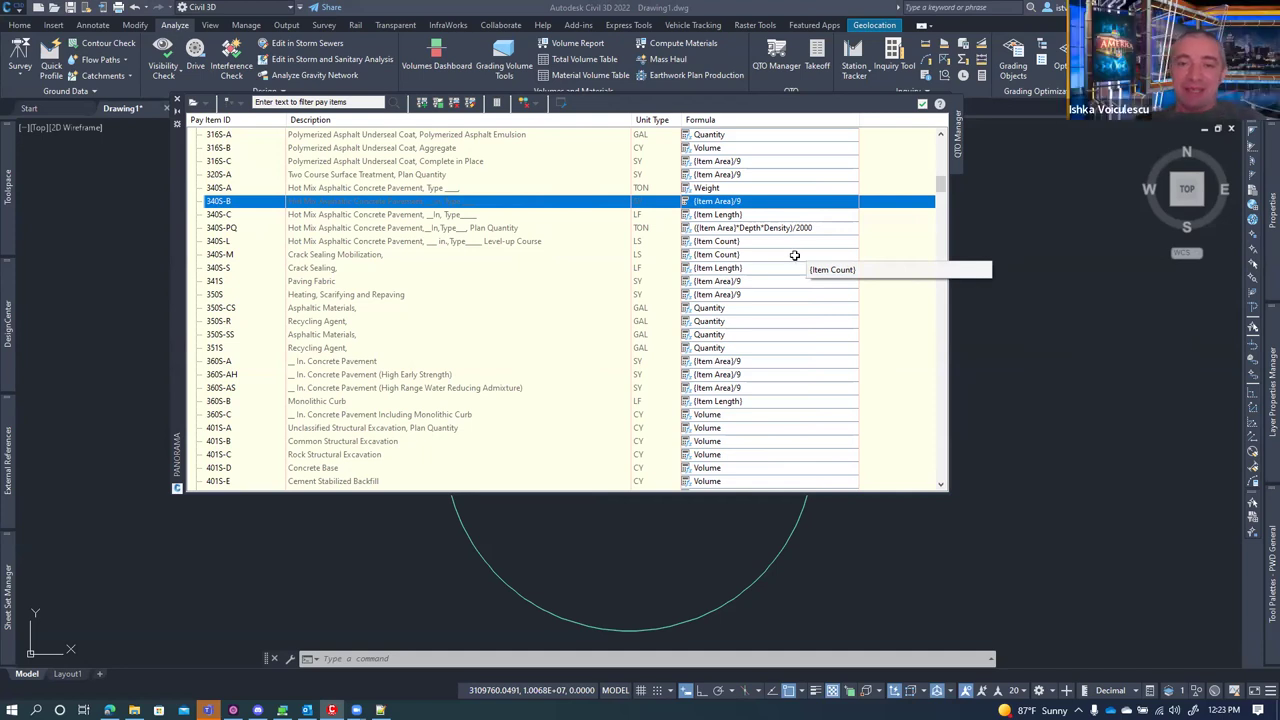
- Skim the uncategorized pay item list down to its end and return to the beginning
scroll(925, 183, down, 1)
scroll(925, 183, down, 5)
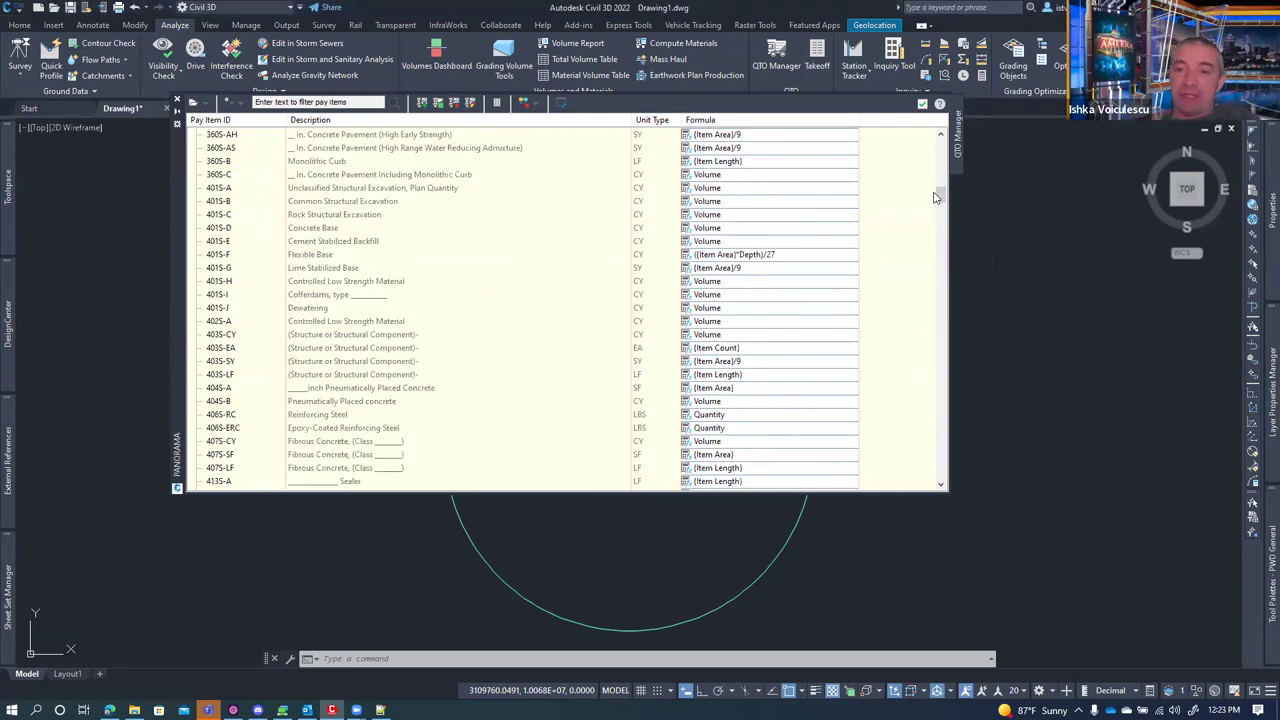
drag(944, 200, 934, 508)
scroll(934, 226, up, 20)
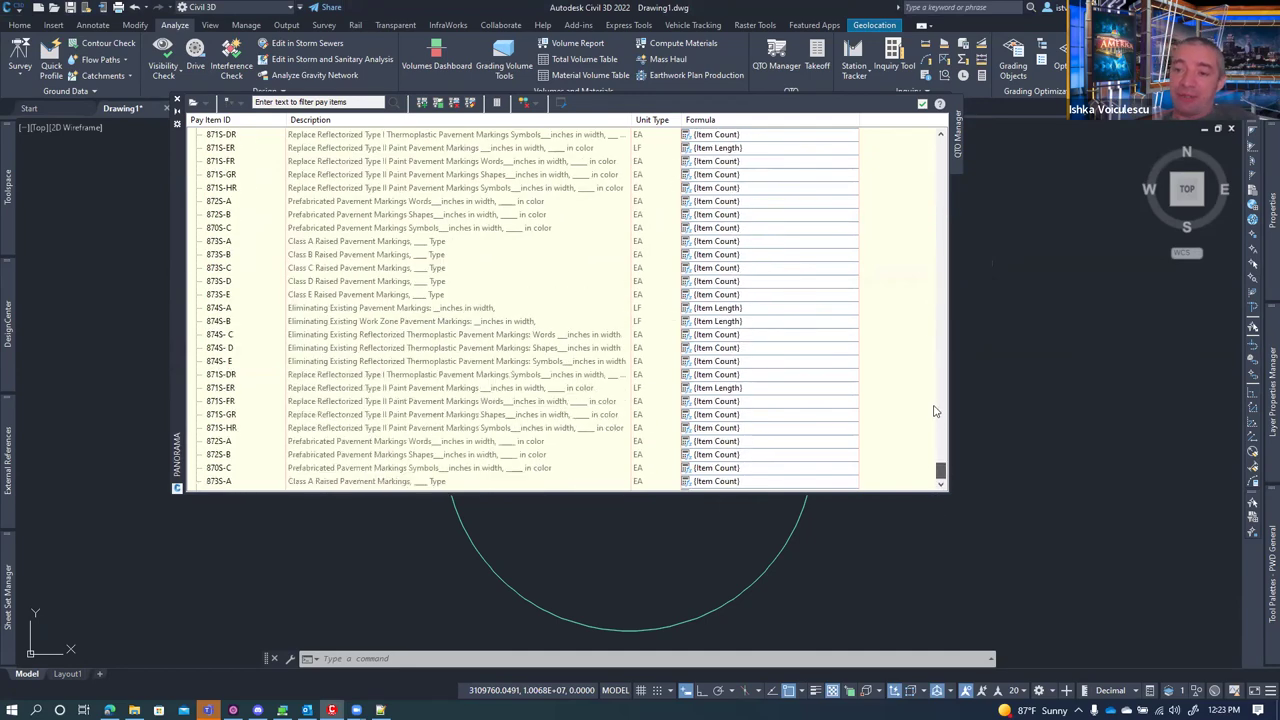
scroll(942, 140, up, 20)
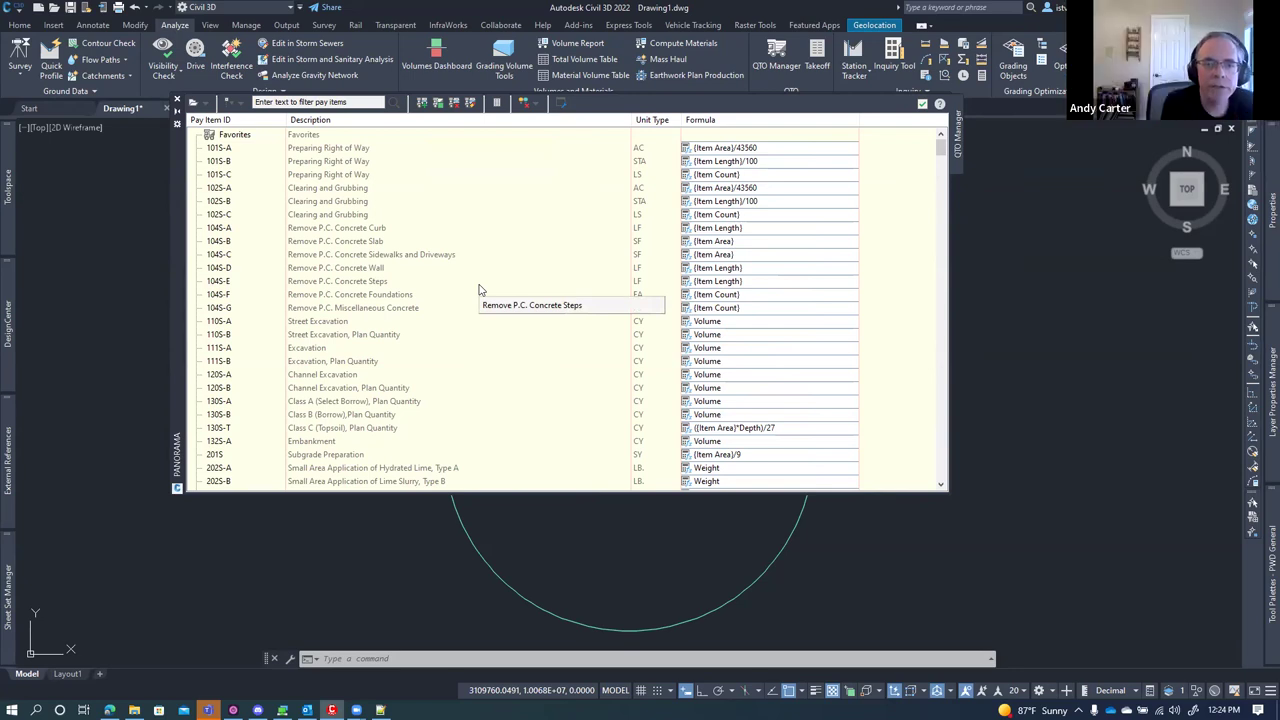
- Browse the sidewalk, manhole, inlet and pipe pay items and select the headwalls item 508S-H to examine its ID
scroll(392, 313, down, 15)
scroll(394, 313, down, 15)
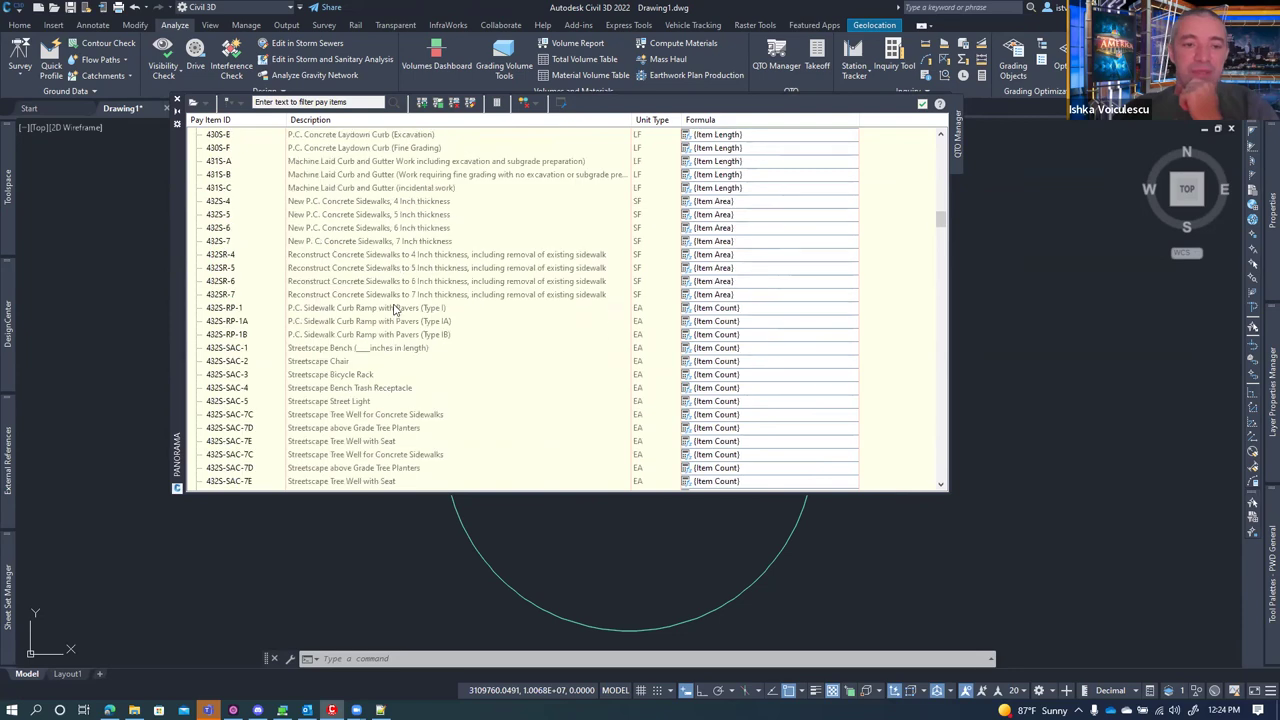
scroll(380, 334, down, 6)
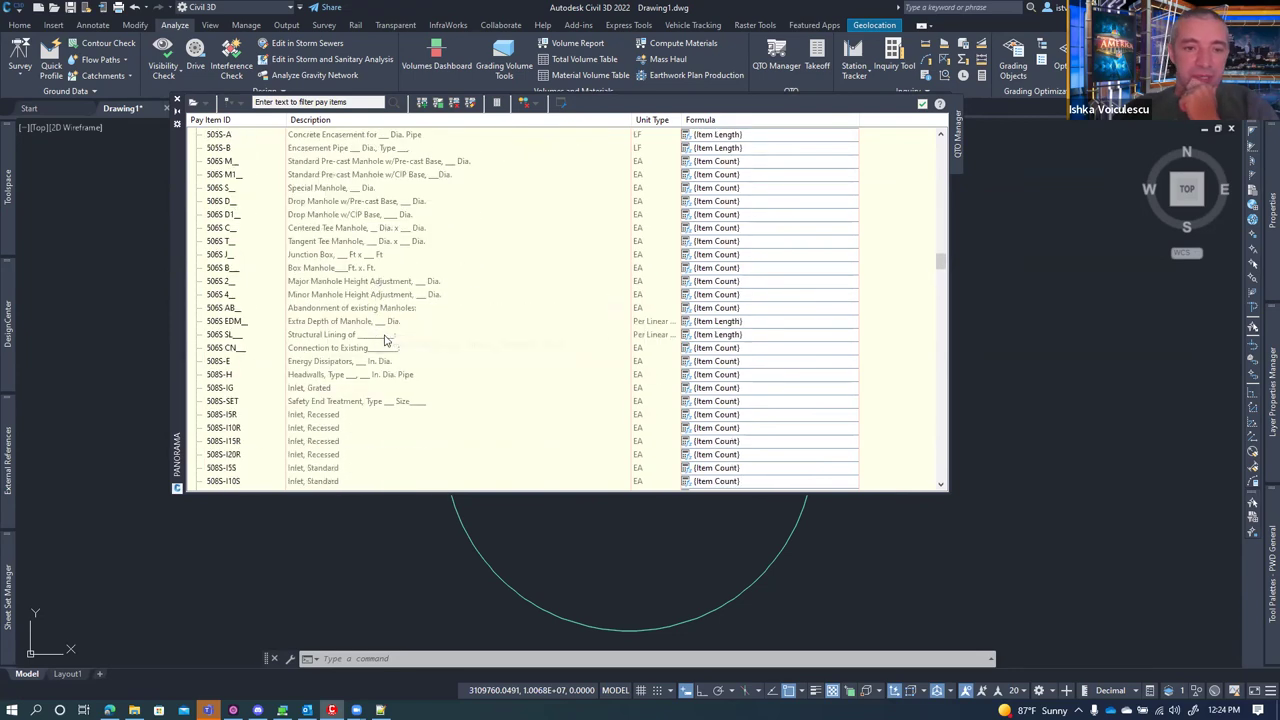
scroll(396, 324, down, 1)
scroll(398, 322, down, 4)
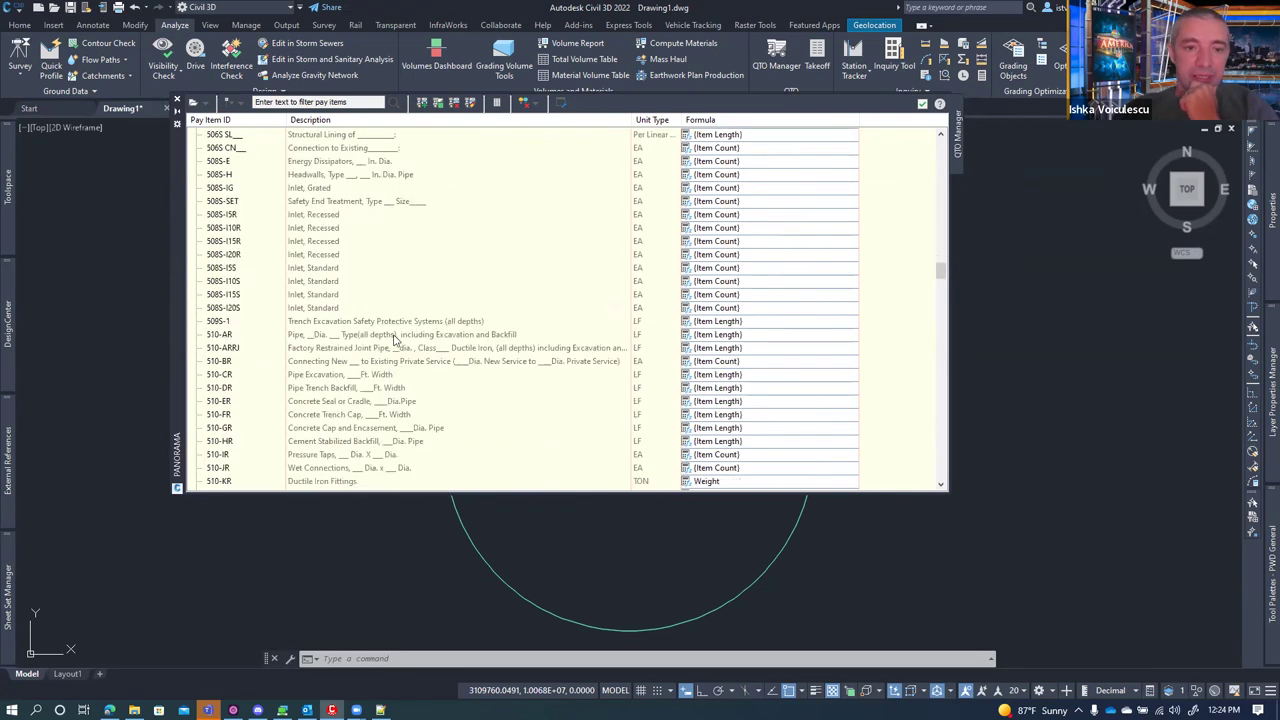
scroll(340, 425, down, 5)
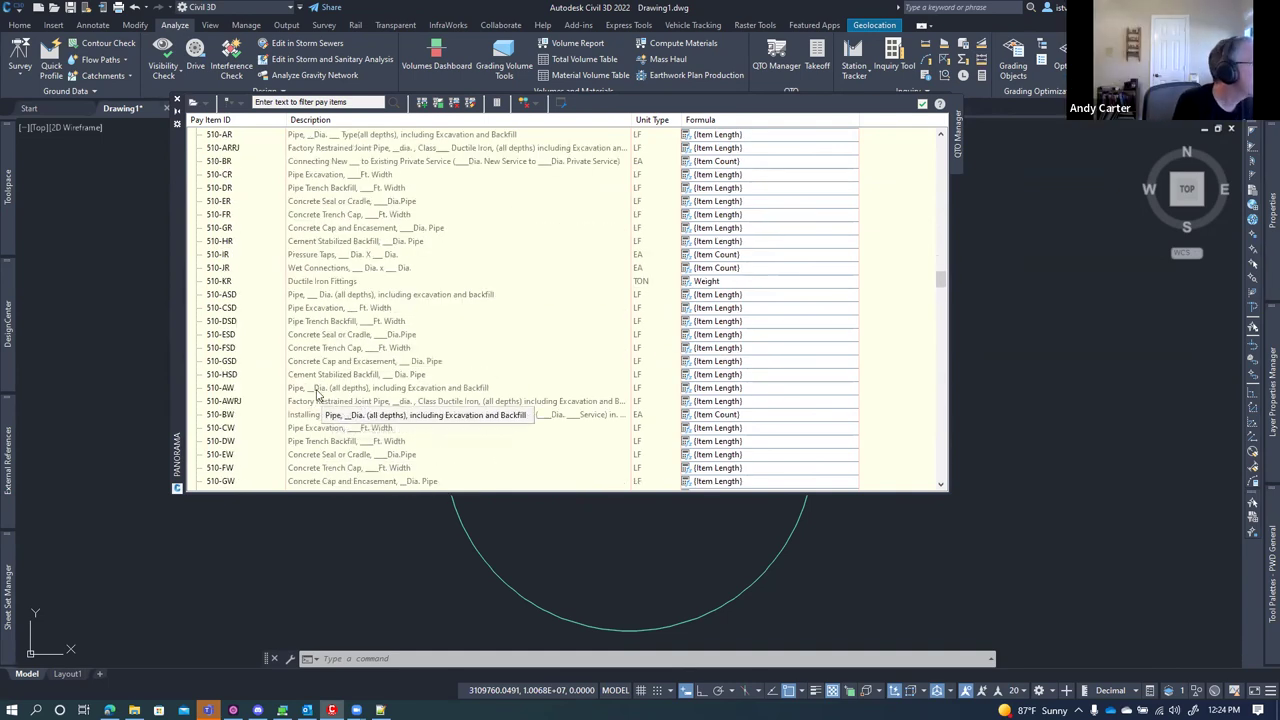
scroll(327, 401, up, 3)
scroll(320, 253, up, 2)
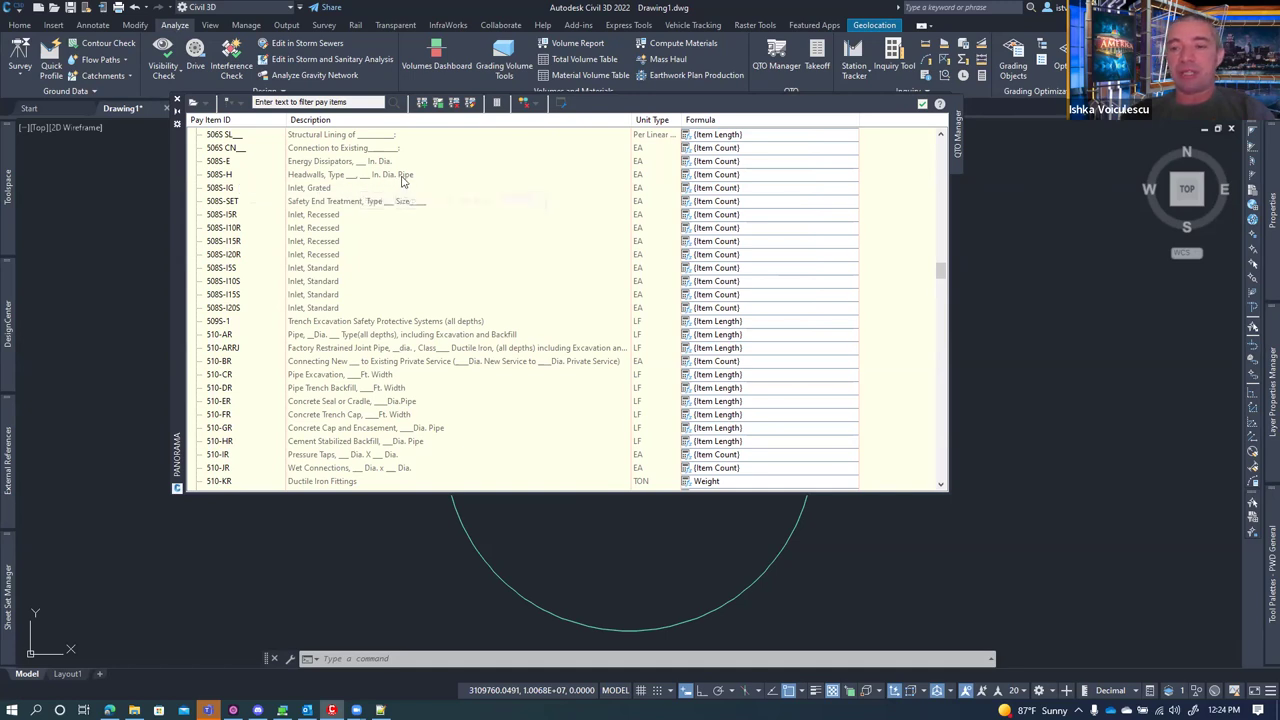
click(225, 176)
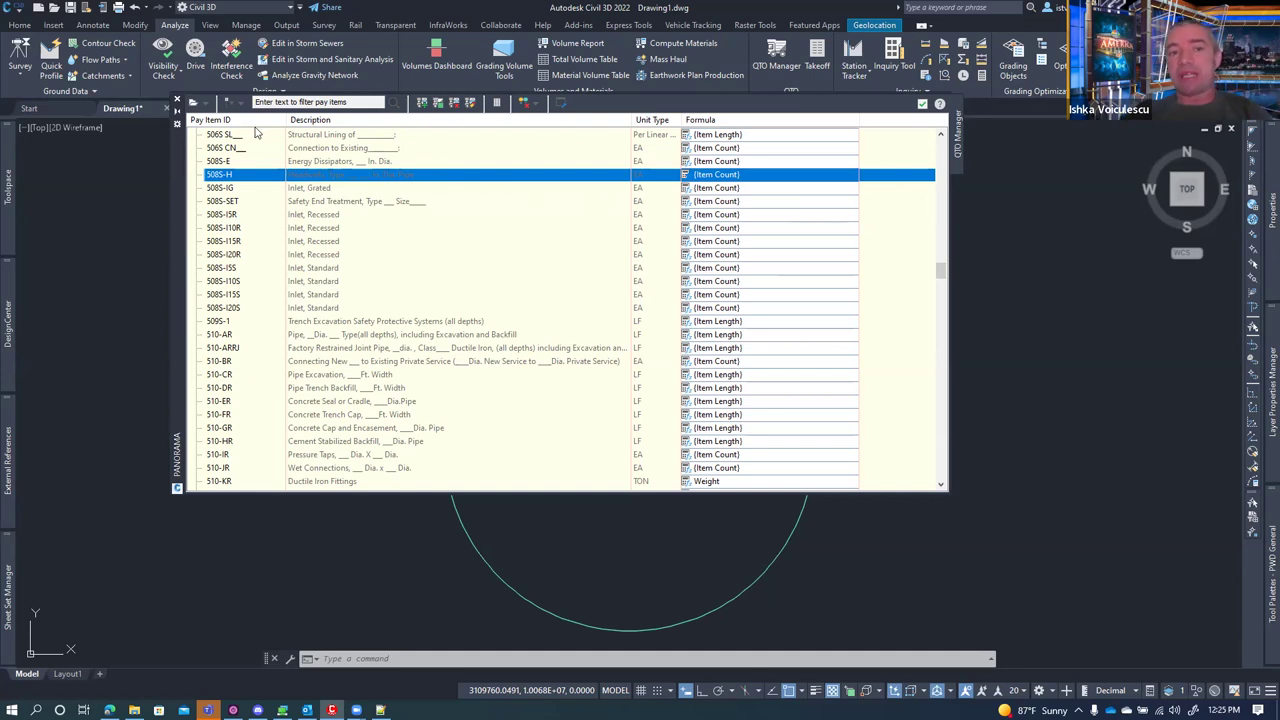
click(200, 104)
mouse_move(244, 148)
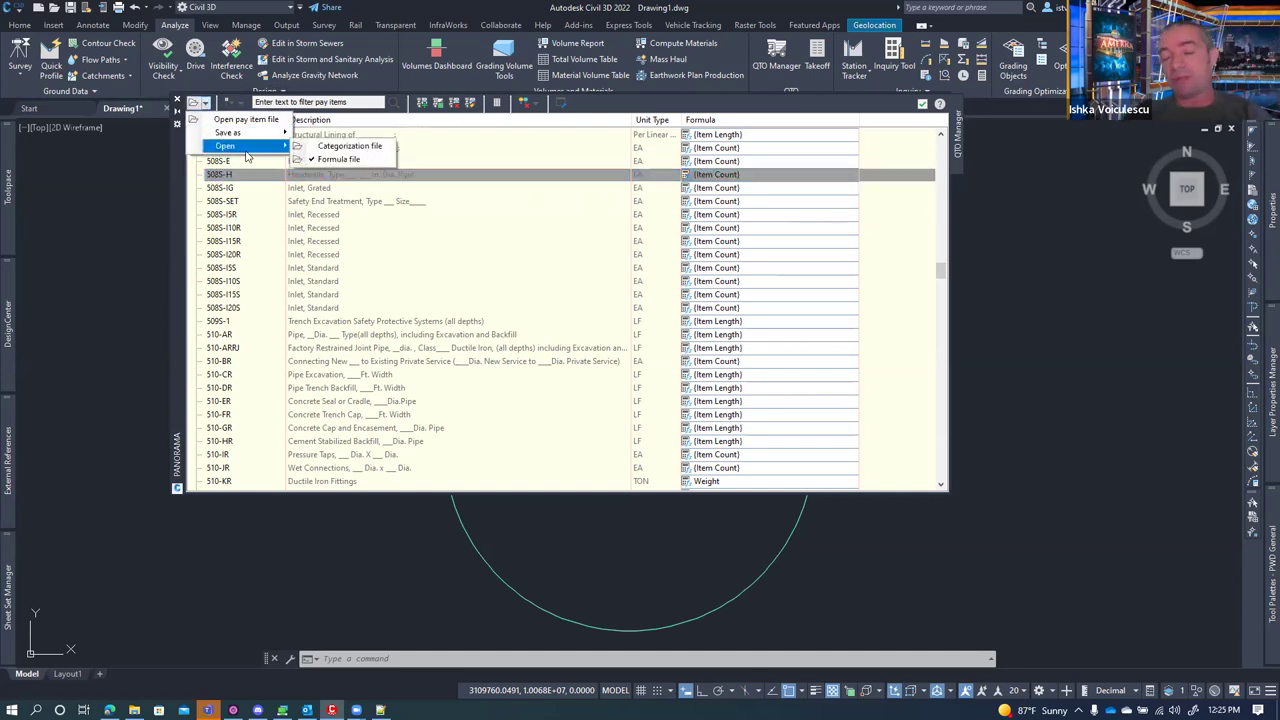
click(330, 148)
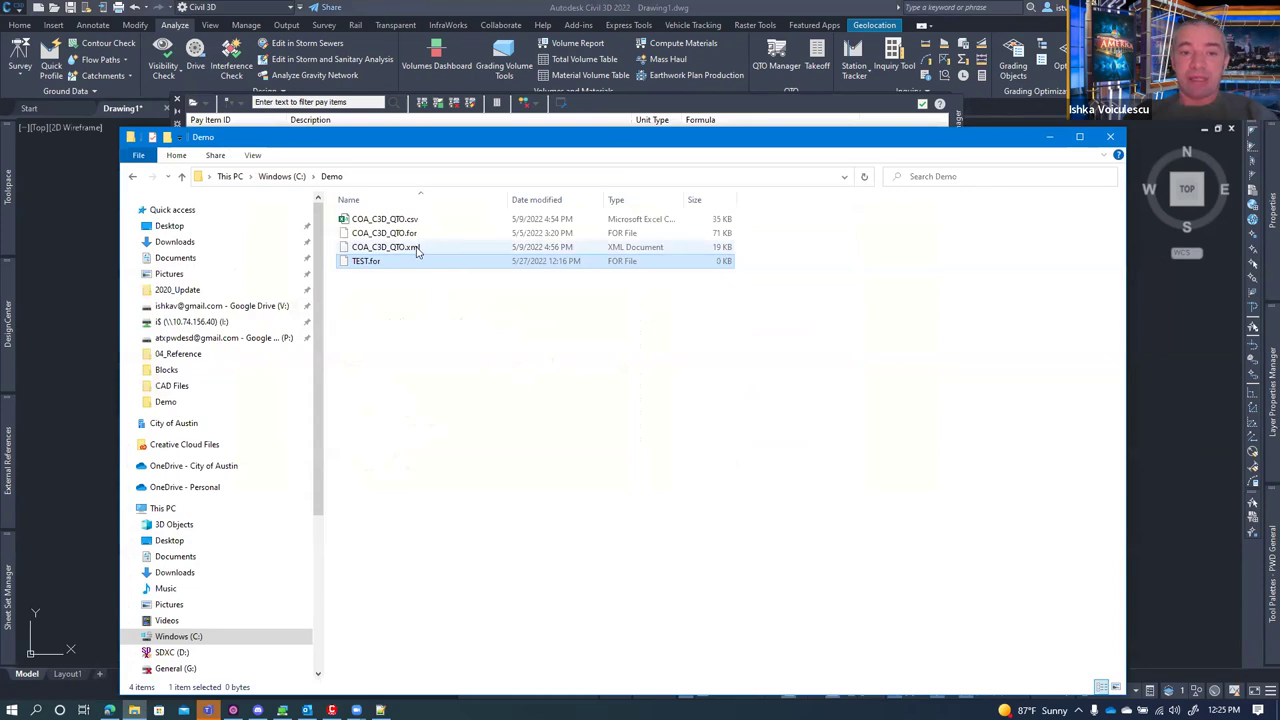
- Switch to File Explorer and open COA_C3D_QTO.xml from the Demo folder in a maximized Notepad++ window
click(424, 249)
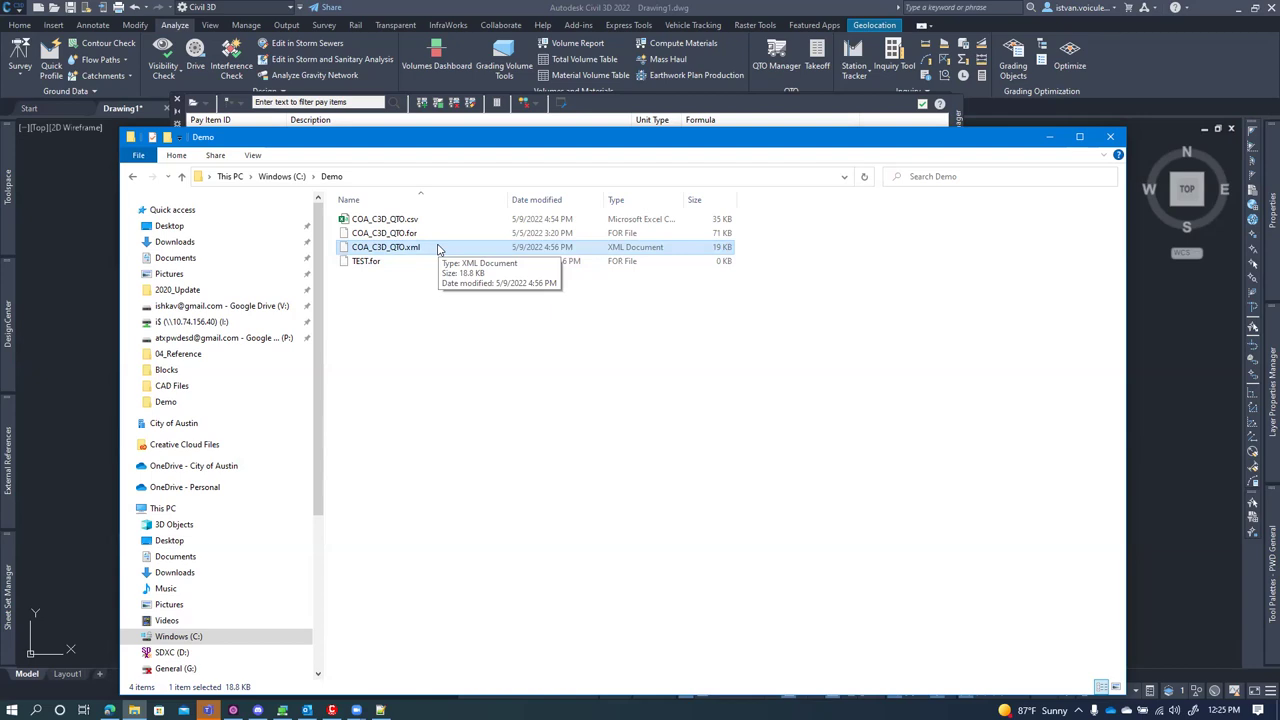
double_click(437, 247)
right_click(437, 247)
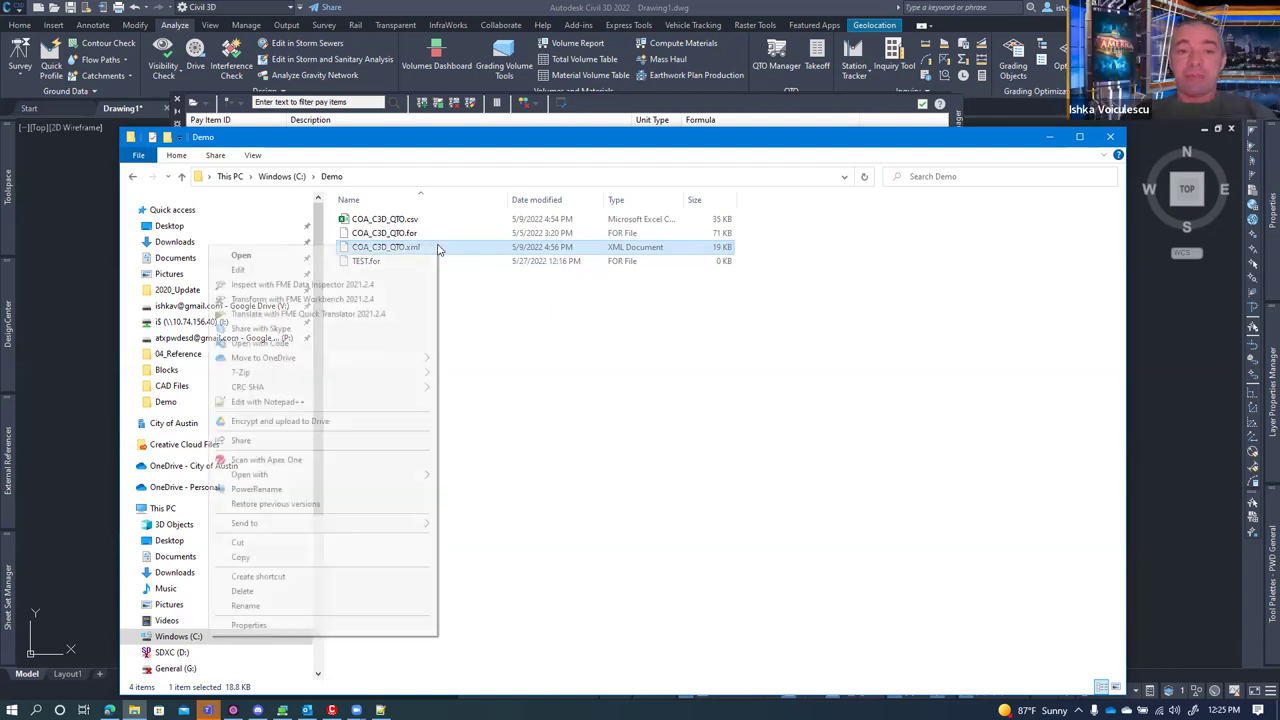
click(268, 402)
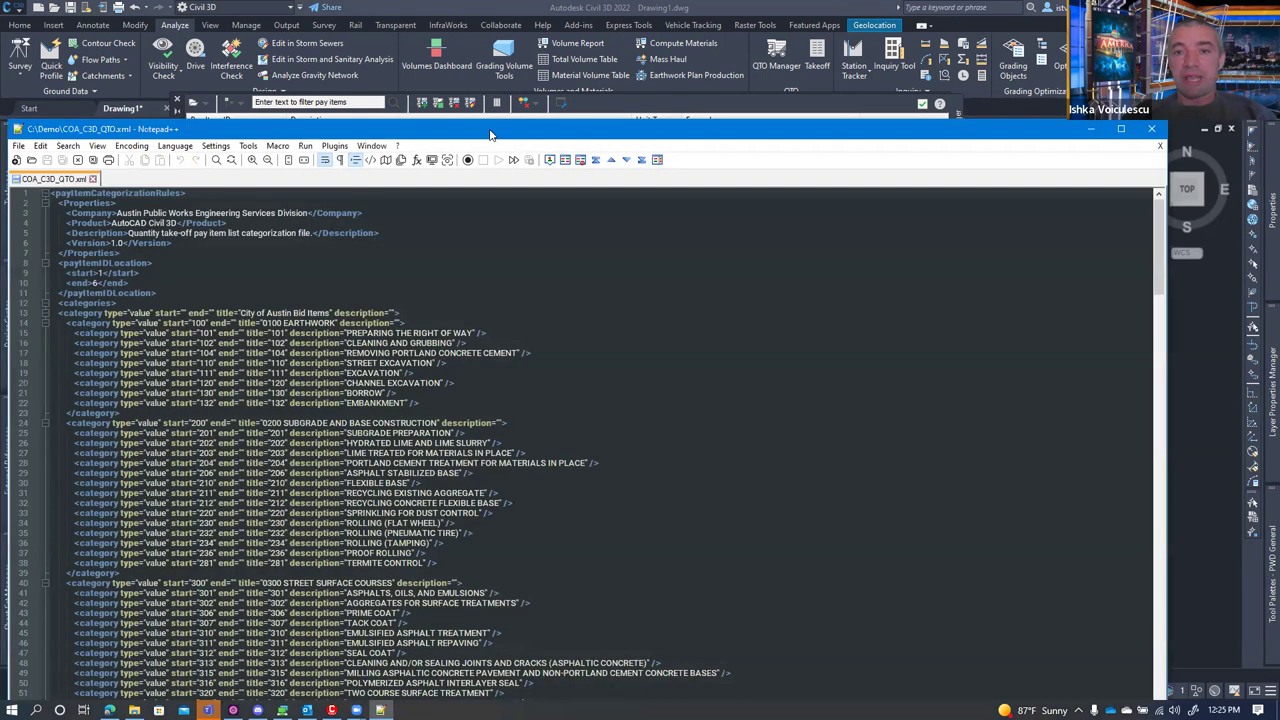
double_click(490, 133)
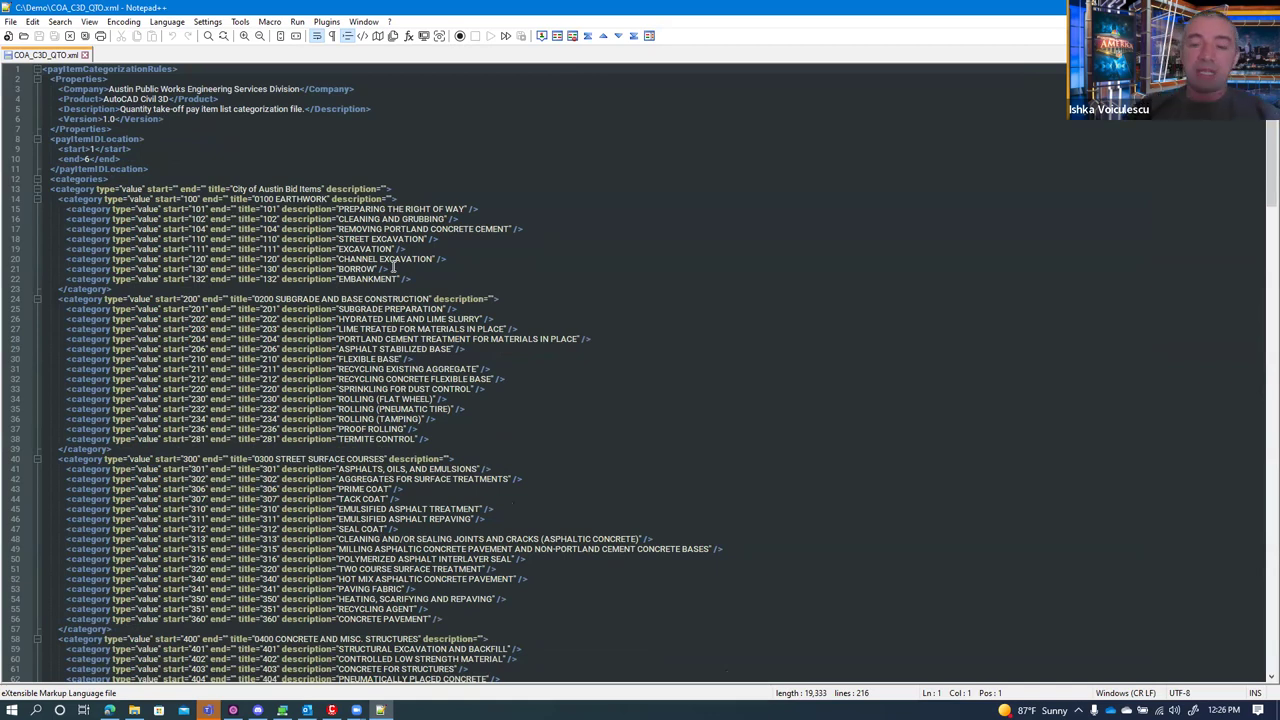
- Examine the bid item categories throughout the XML categorization file, close it and return to Civil 3D
scroll(440, 255, down, 20)
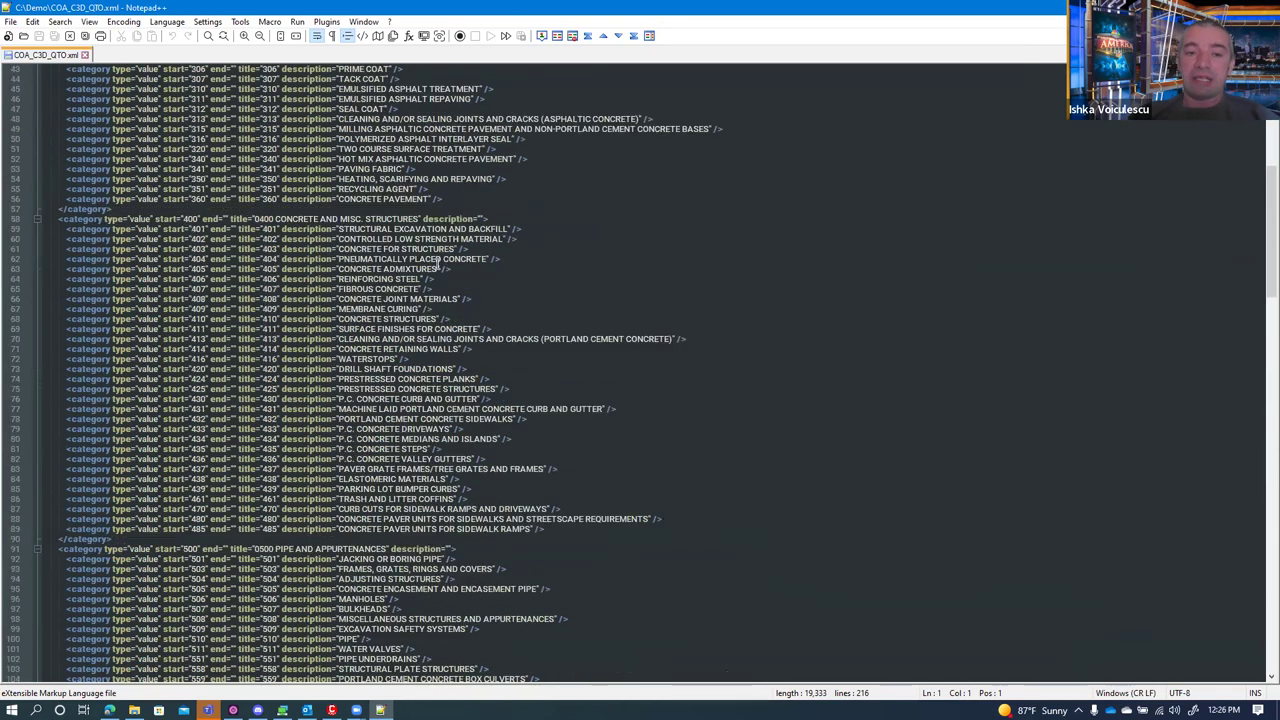
scroll(447, 287, down, 20)
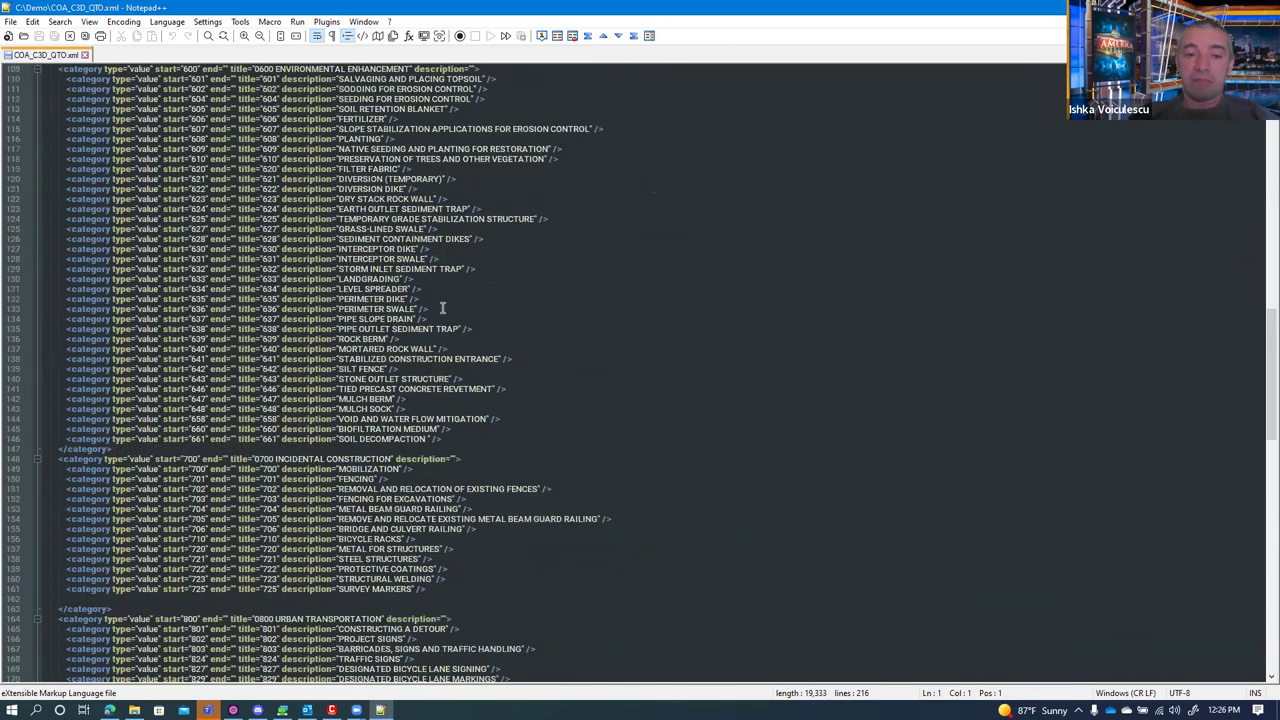
scroll(441, 306, down, 8)
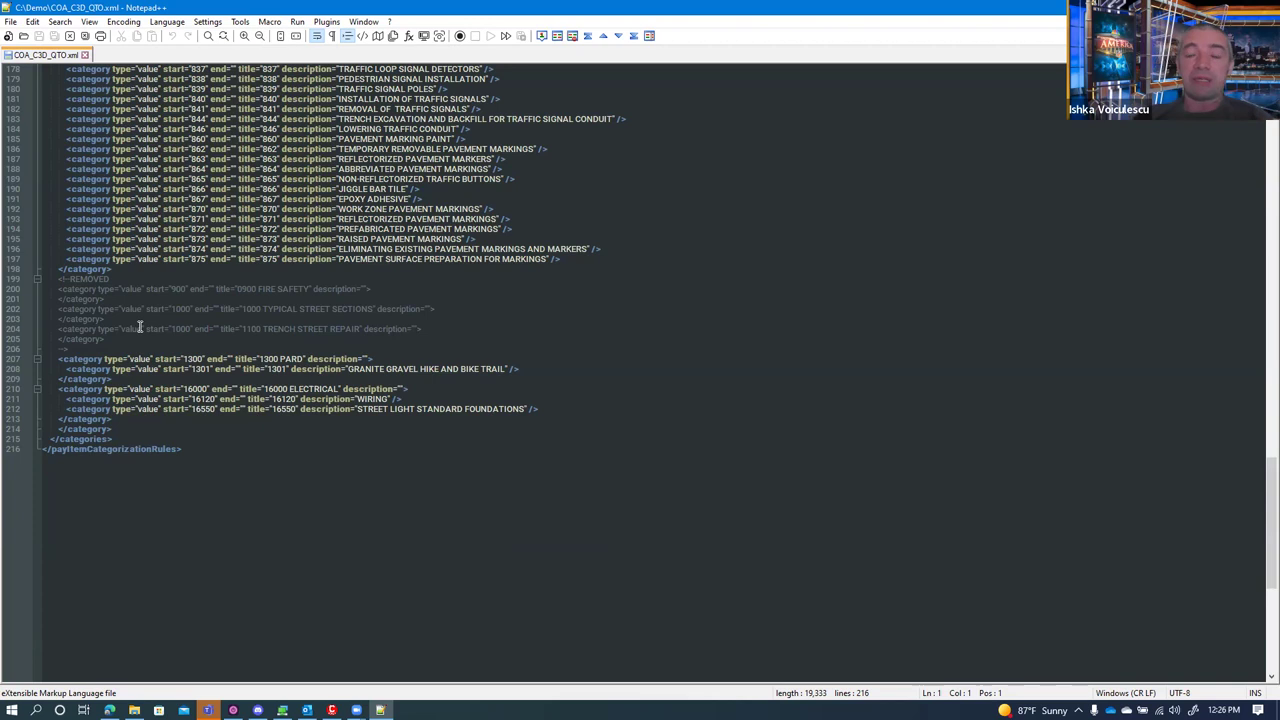
scroll(338, 302, up, 12)
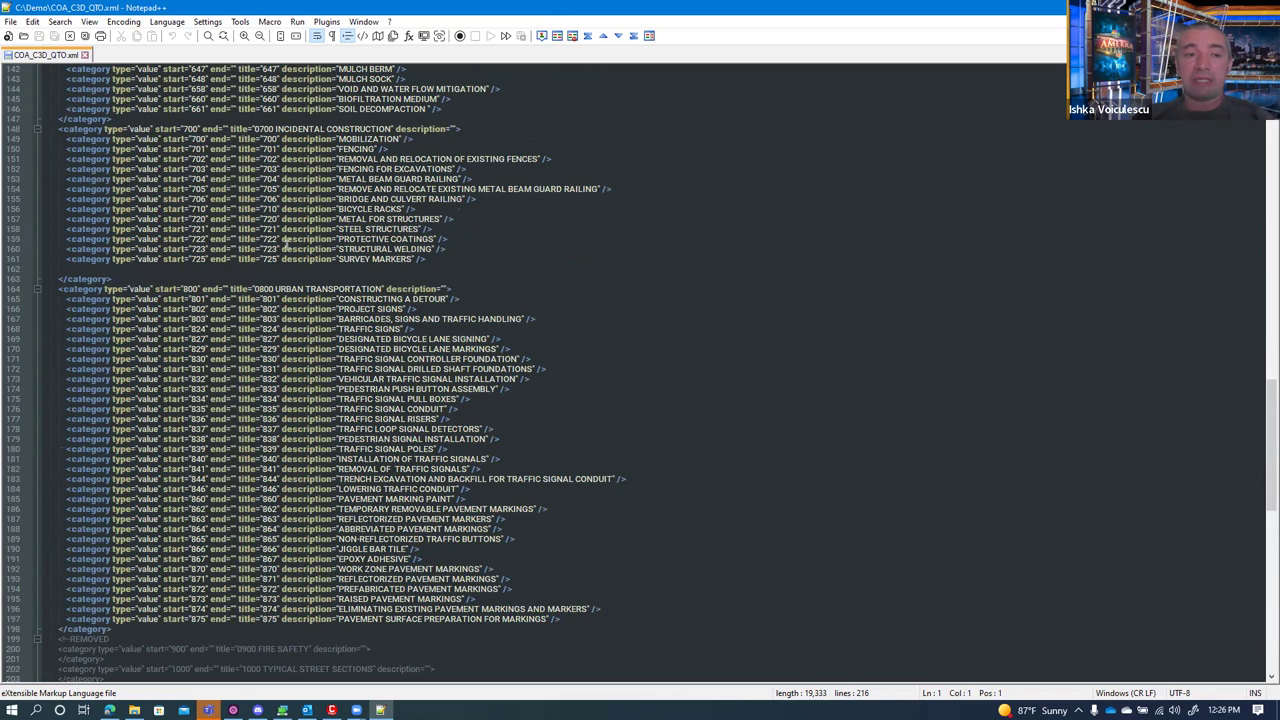
click(85, 55)
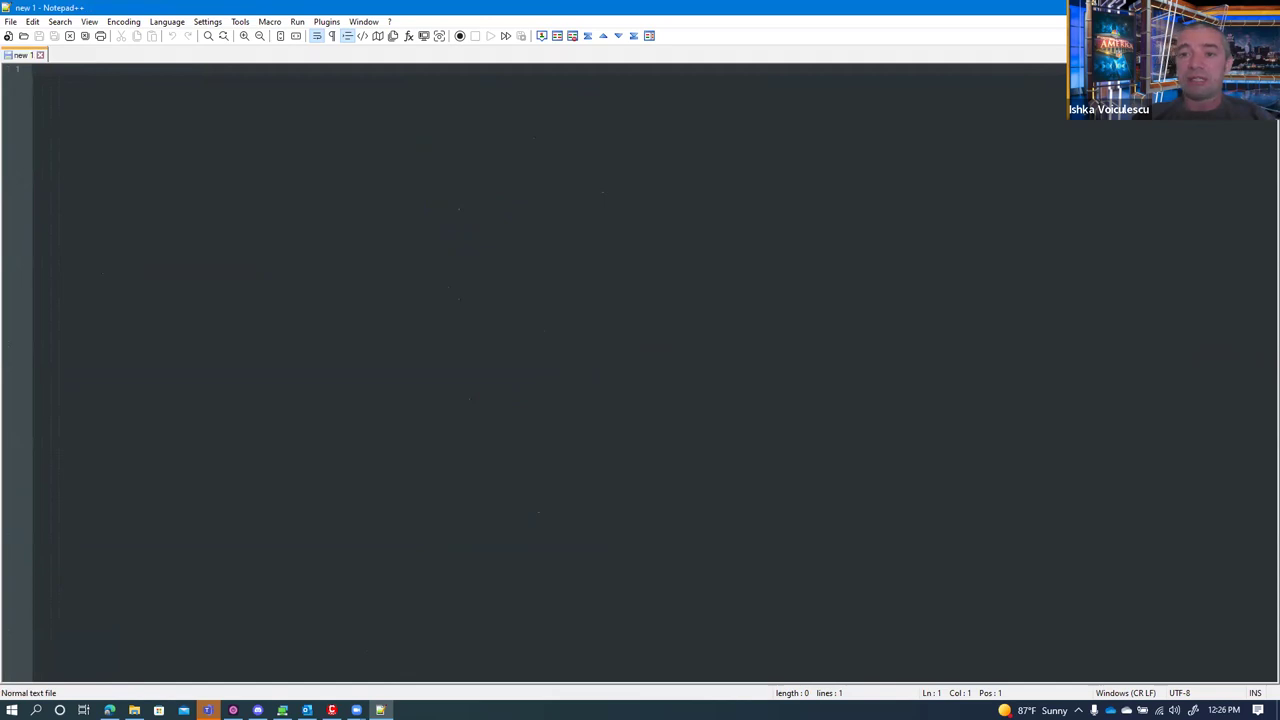
key(alt+Tab)
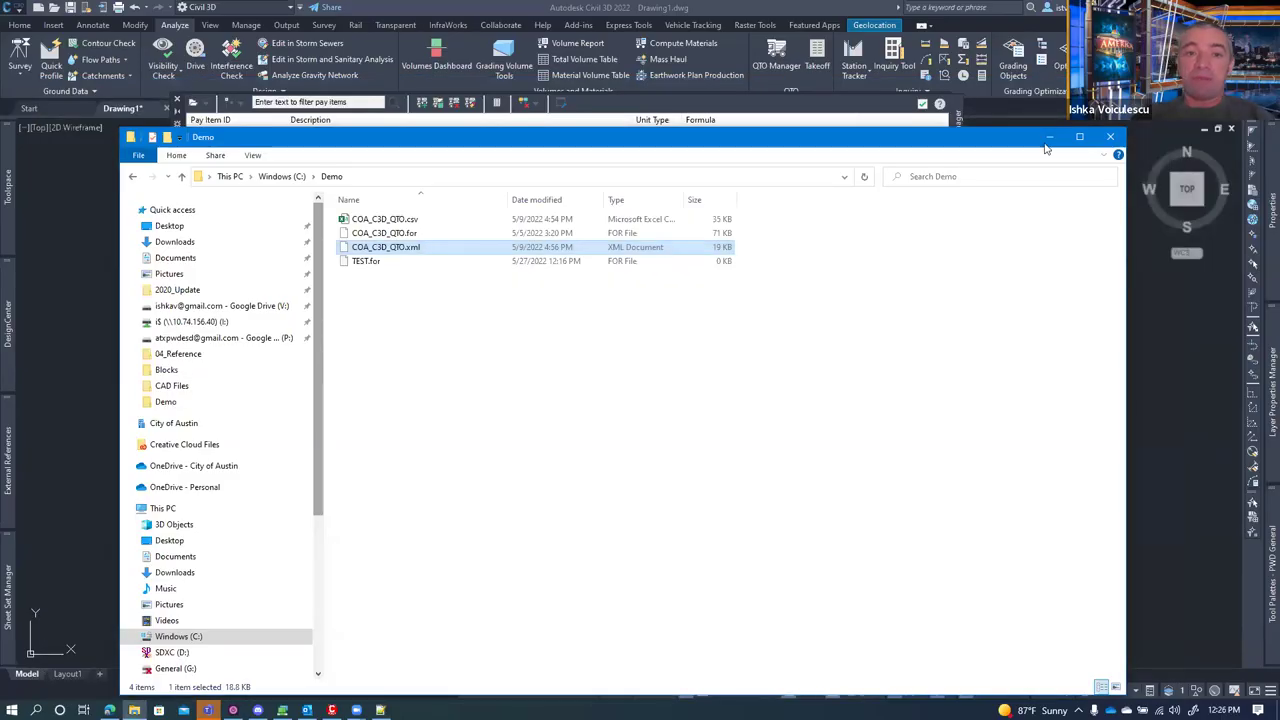
click(1049, 136)
scroll(700, 252, down, 5)
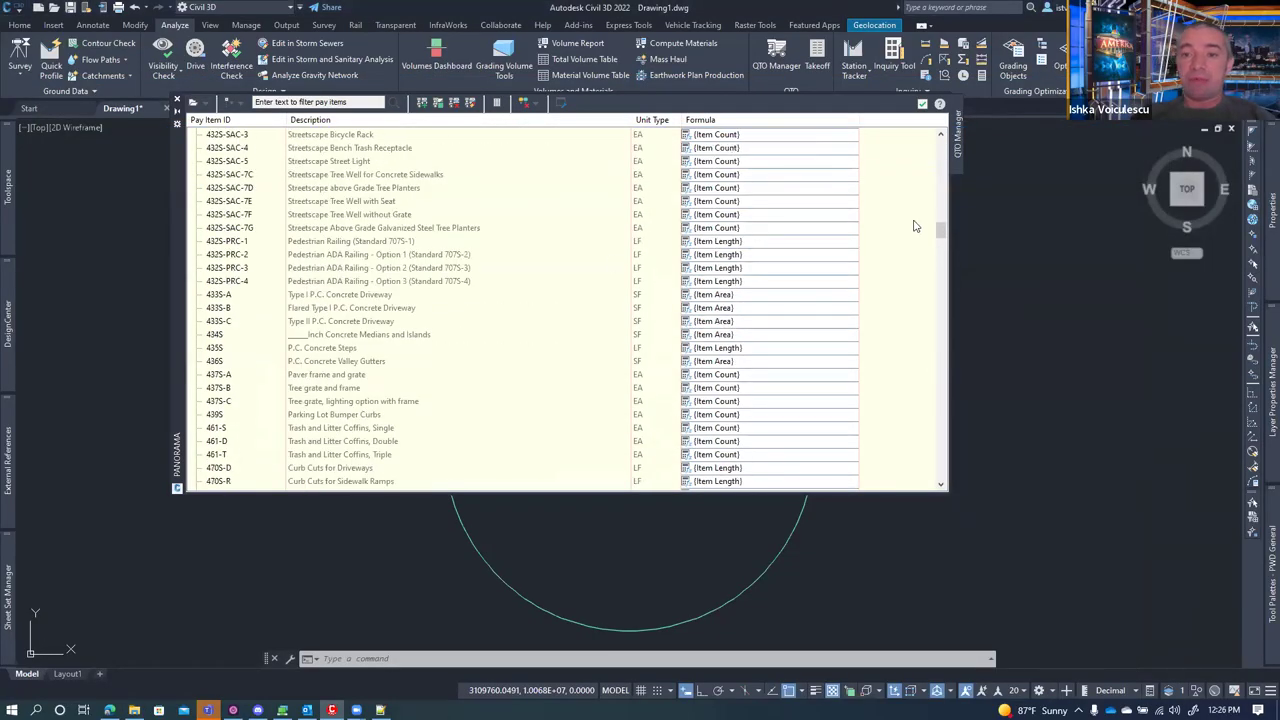
drag(945, 232, 588, 156)
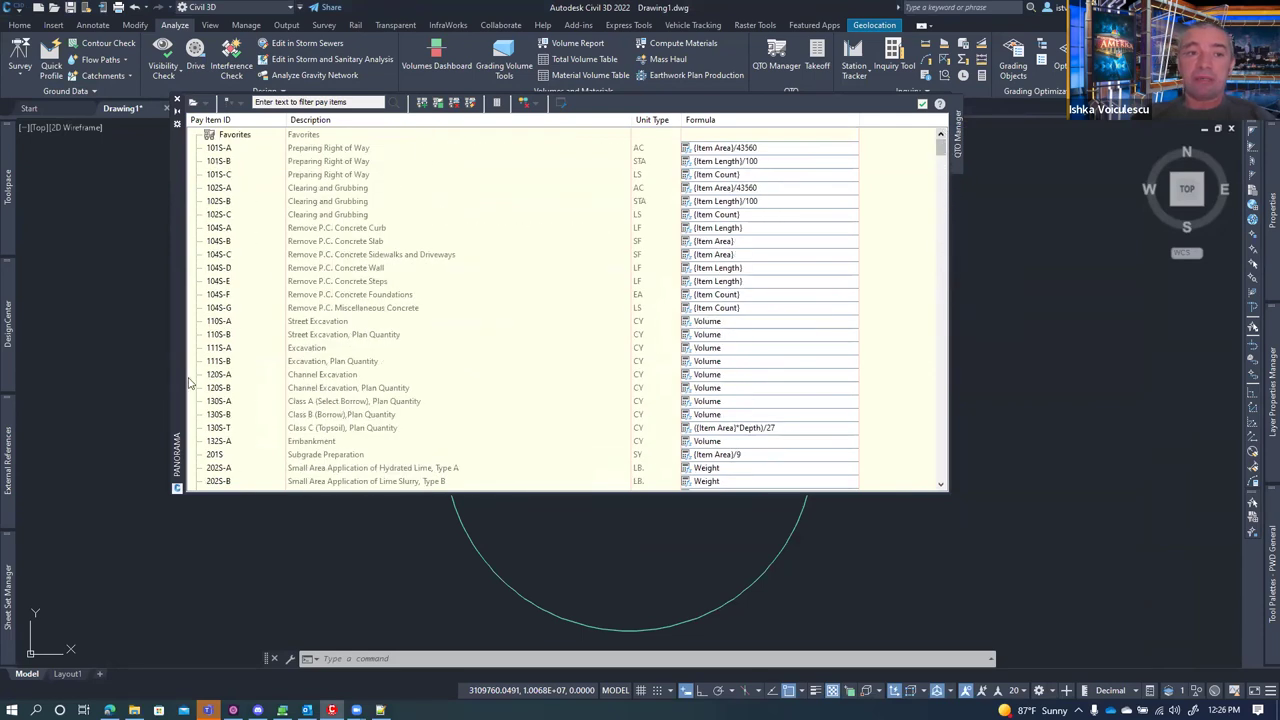
scroll(281, 330, down, 1)
scroll(281, 330, up, 1)
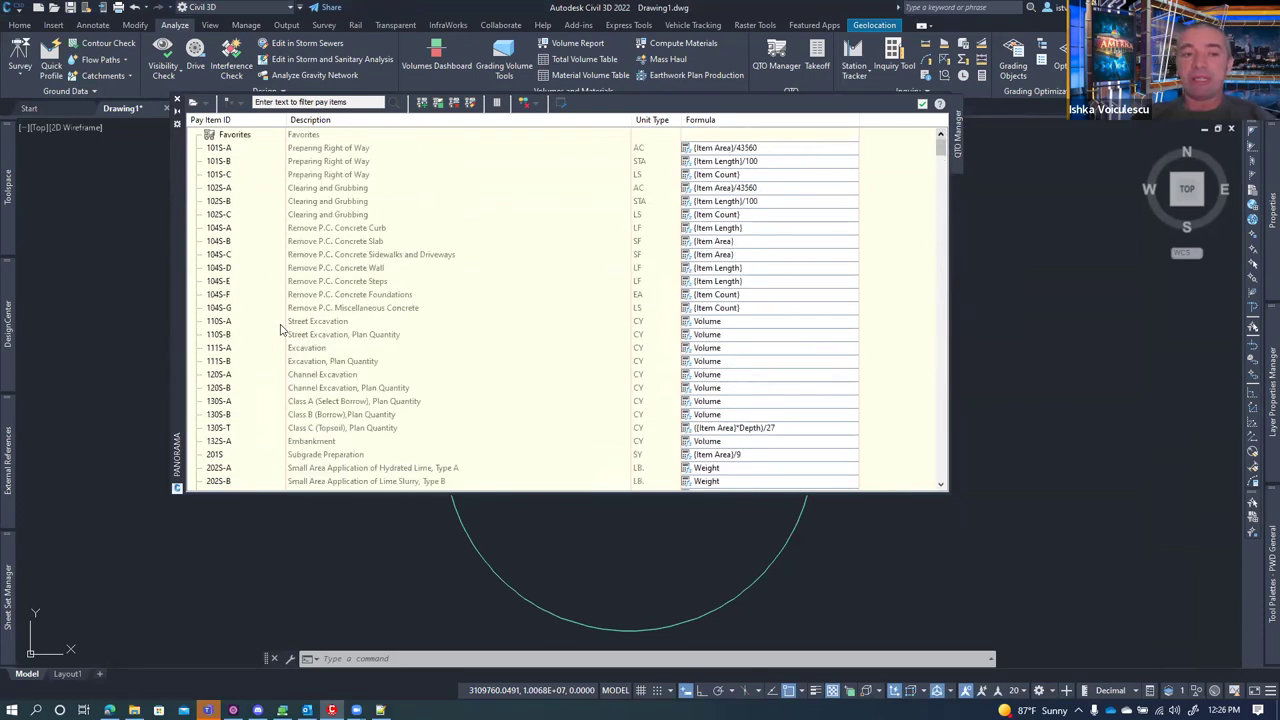
click(234, 148)
right_click(234, 148)
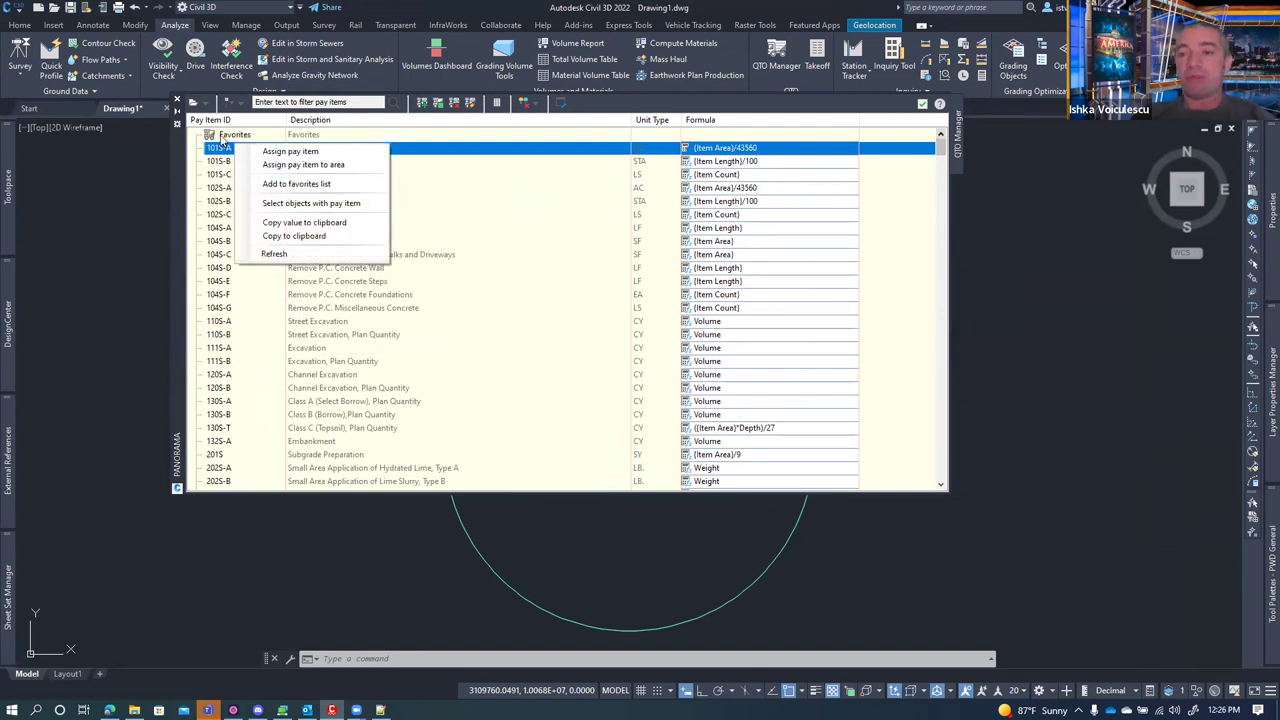
click(211, 107)
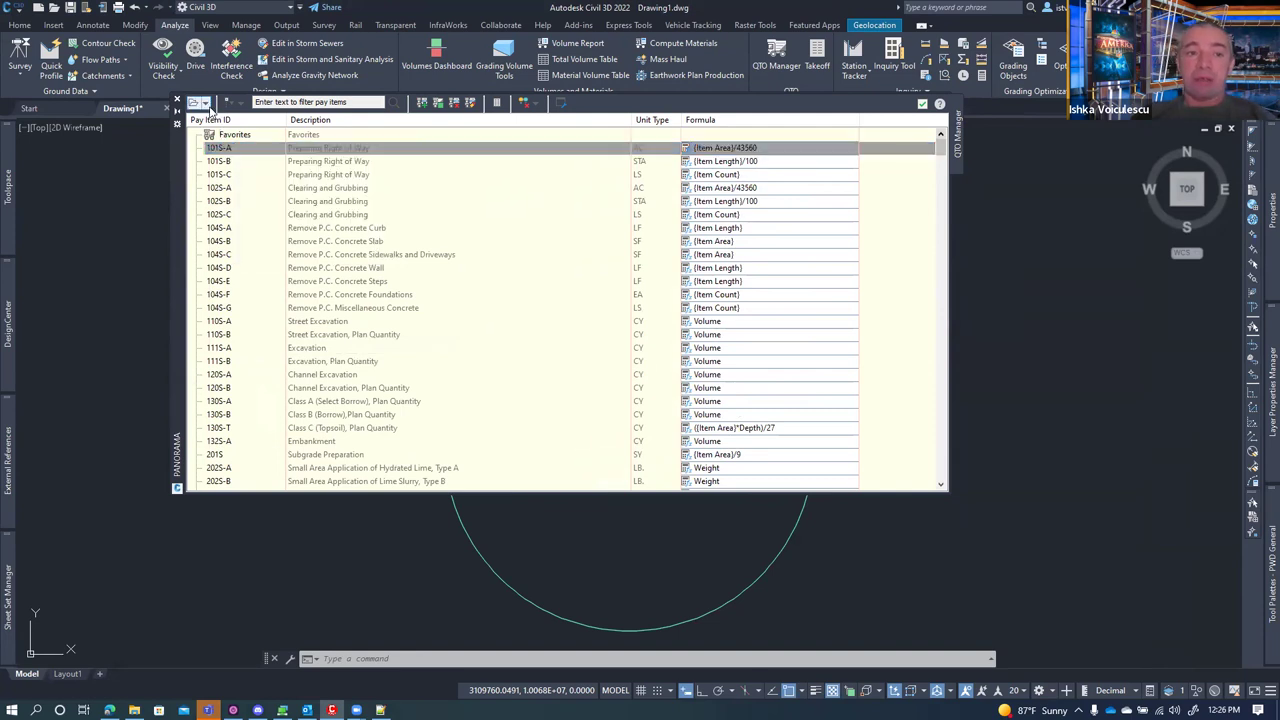
- Load COA_C3D_QTO.xml from the 04_Reference folder as the pay item categorization file
click(201, 103)
mouse_move(249, 139)
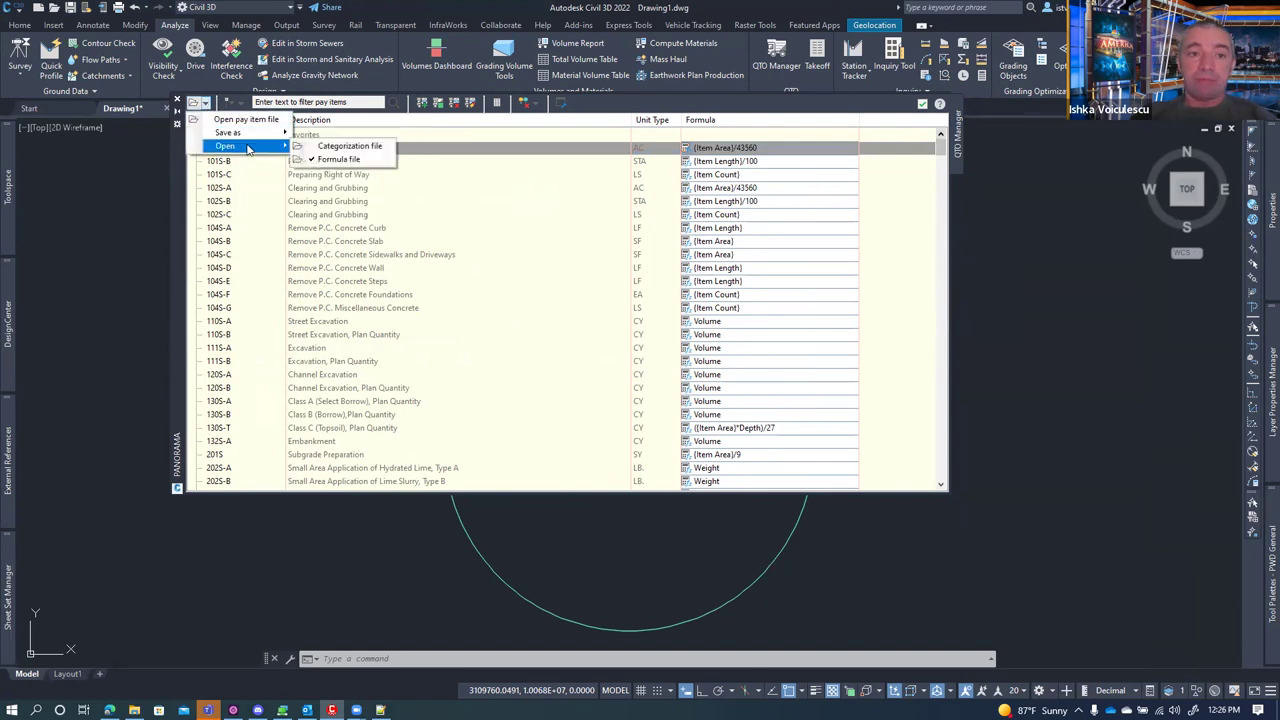
click(355, 133)
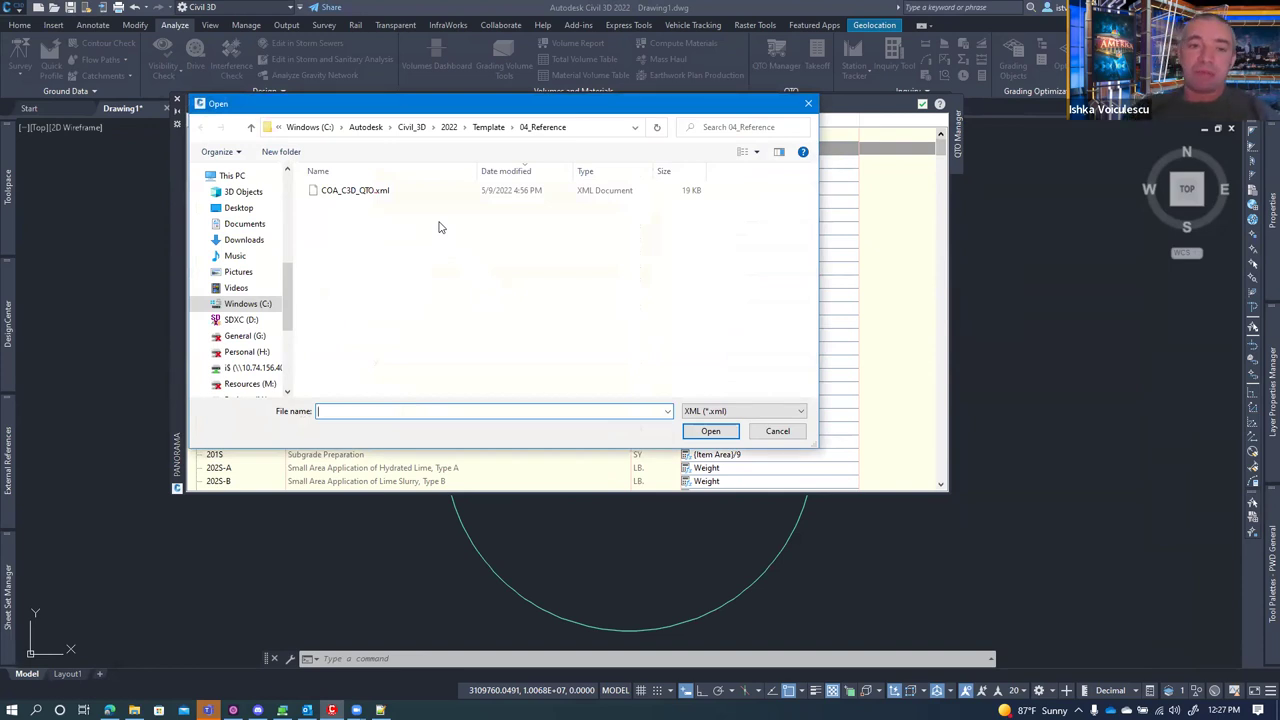
click(382, 191)
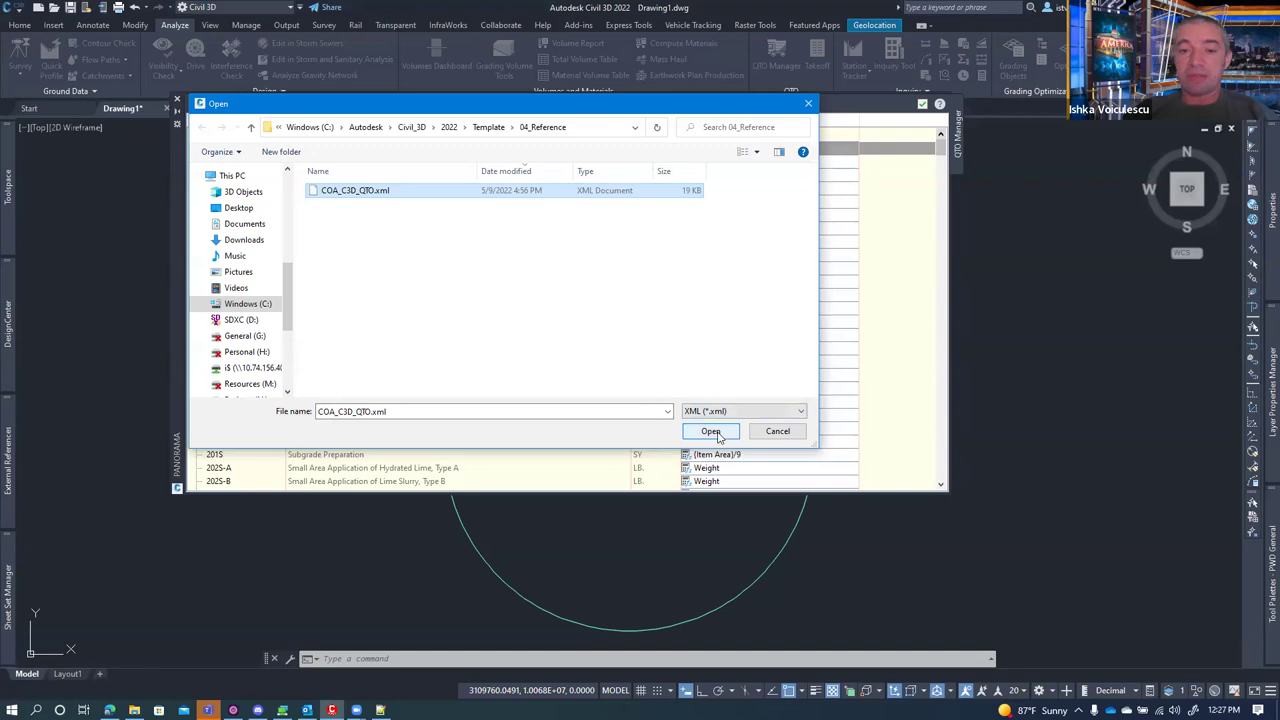
click(711, 432)
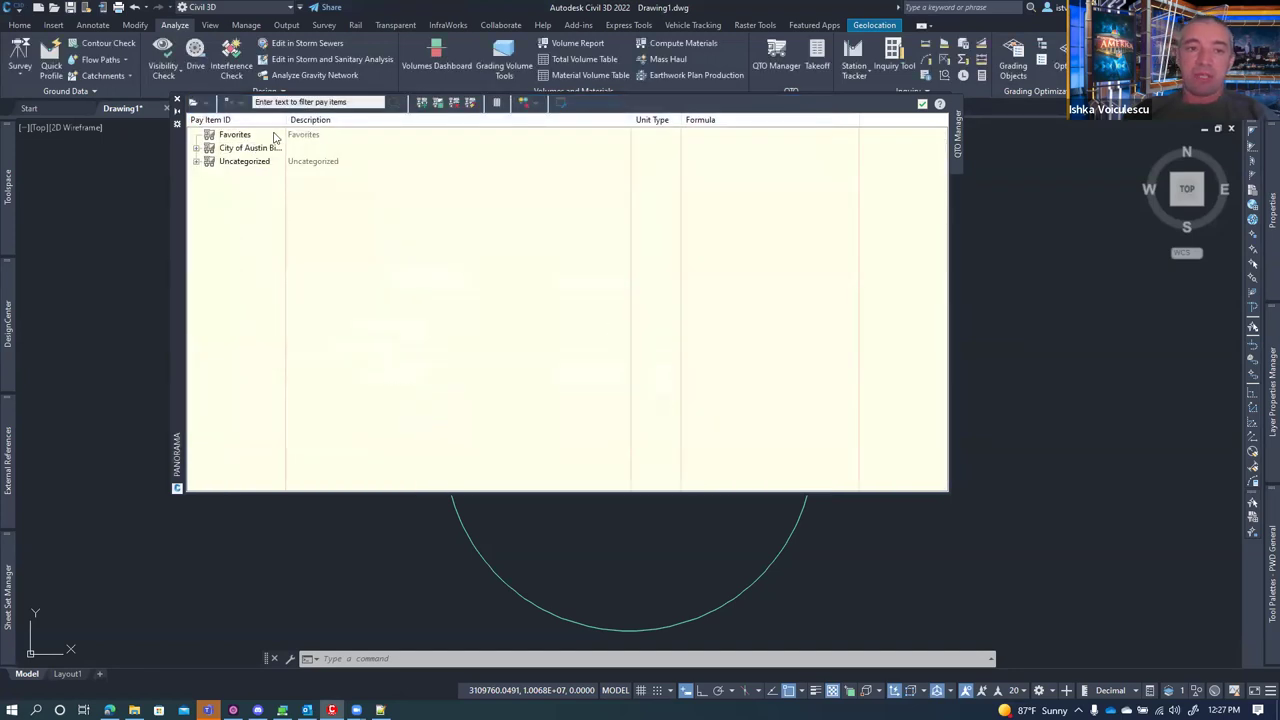
- Widen the Pay Item ID column and expand the City of Austin Bid Items category
drag(285, 120, 333, 121)
click(196, 148)
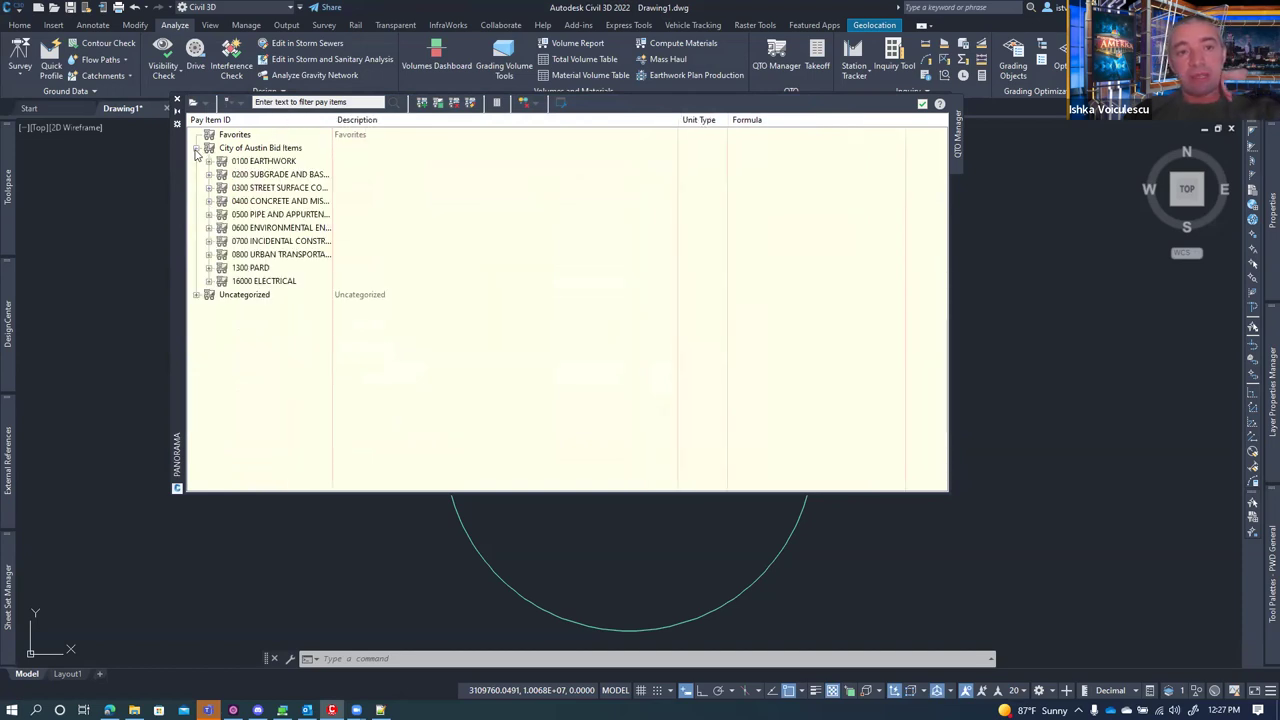
- Look through the groups under 0500 Pipe and Appurtenances, collapse that category and list the Uncategorized pay items
click(209, 214)
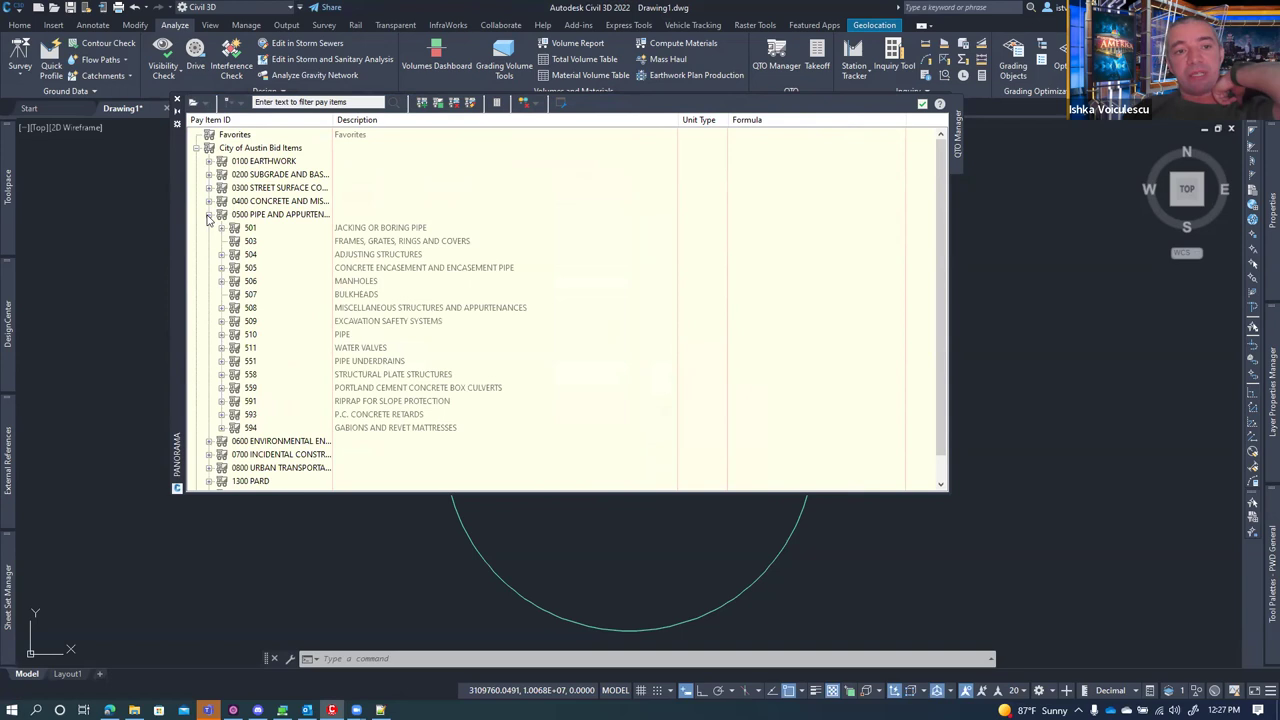
click(222, 228)
click(222, 228)
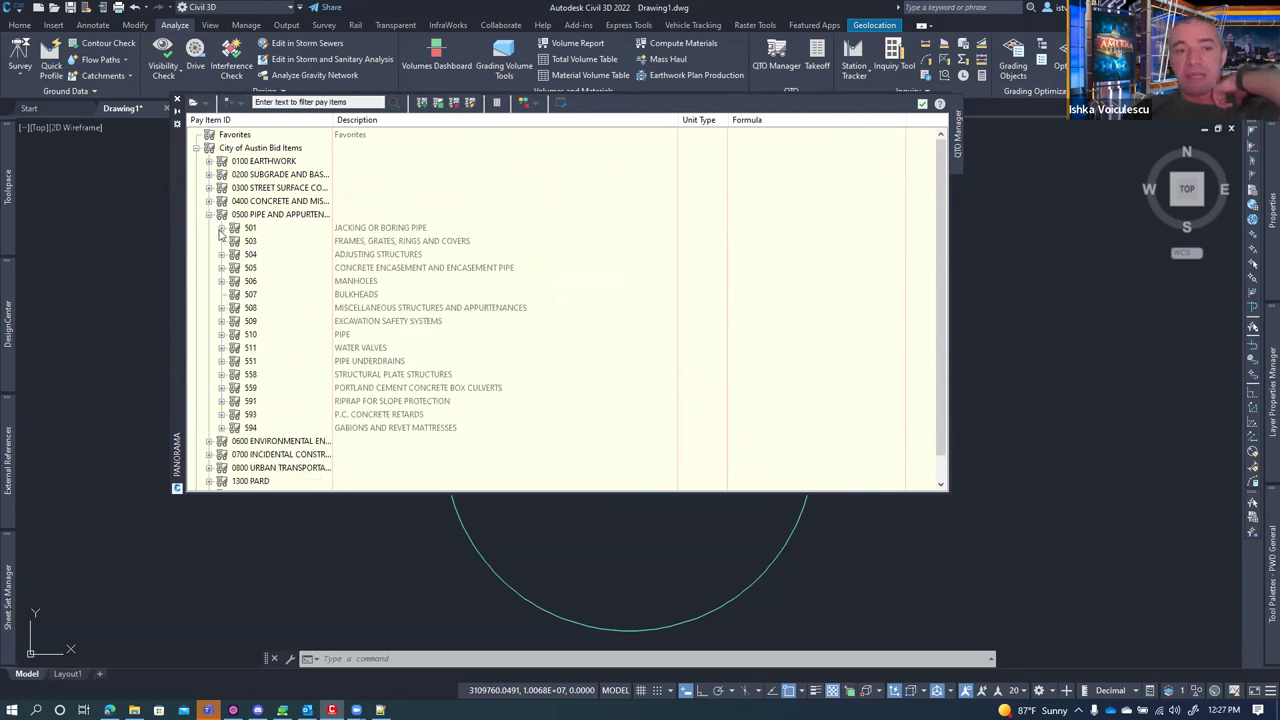
click(222, 241)
click(222, 241)
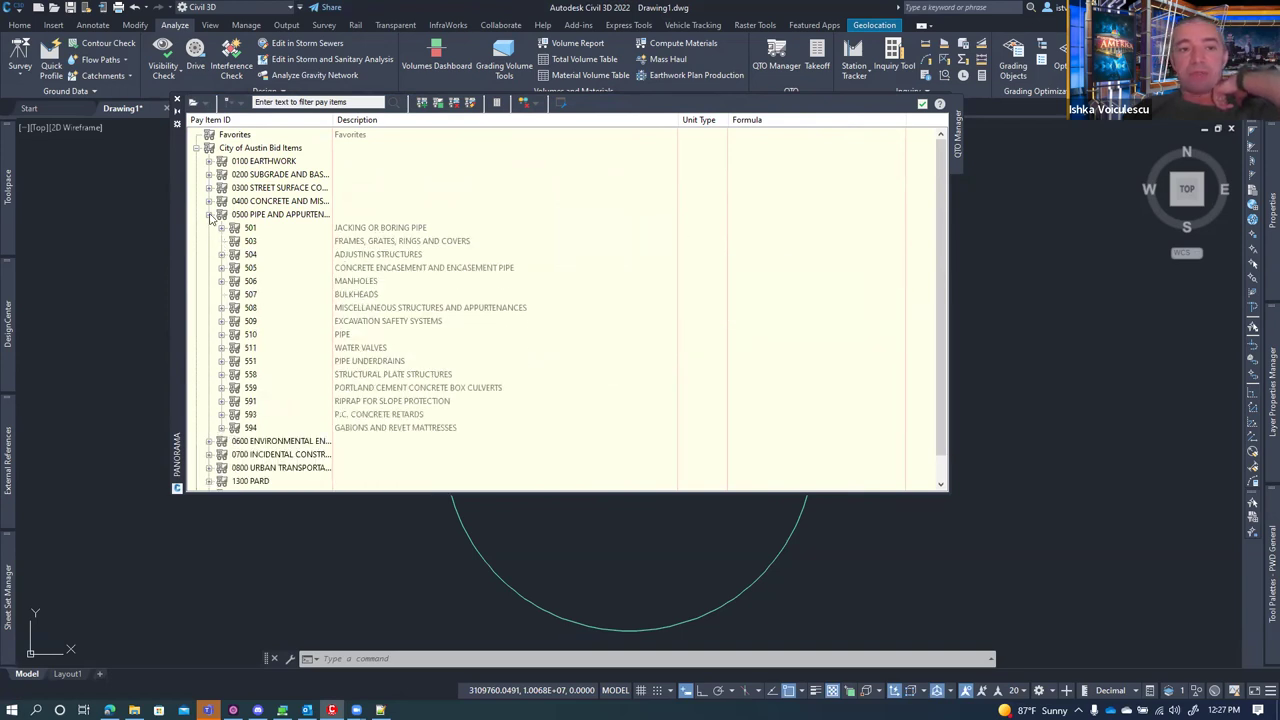
click(209, 214)
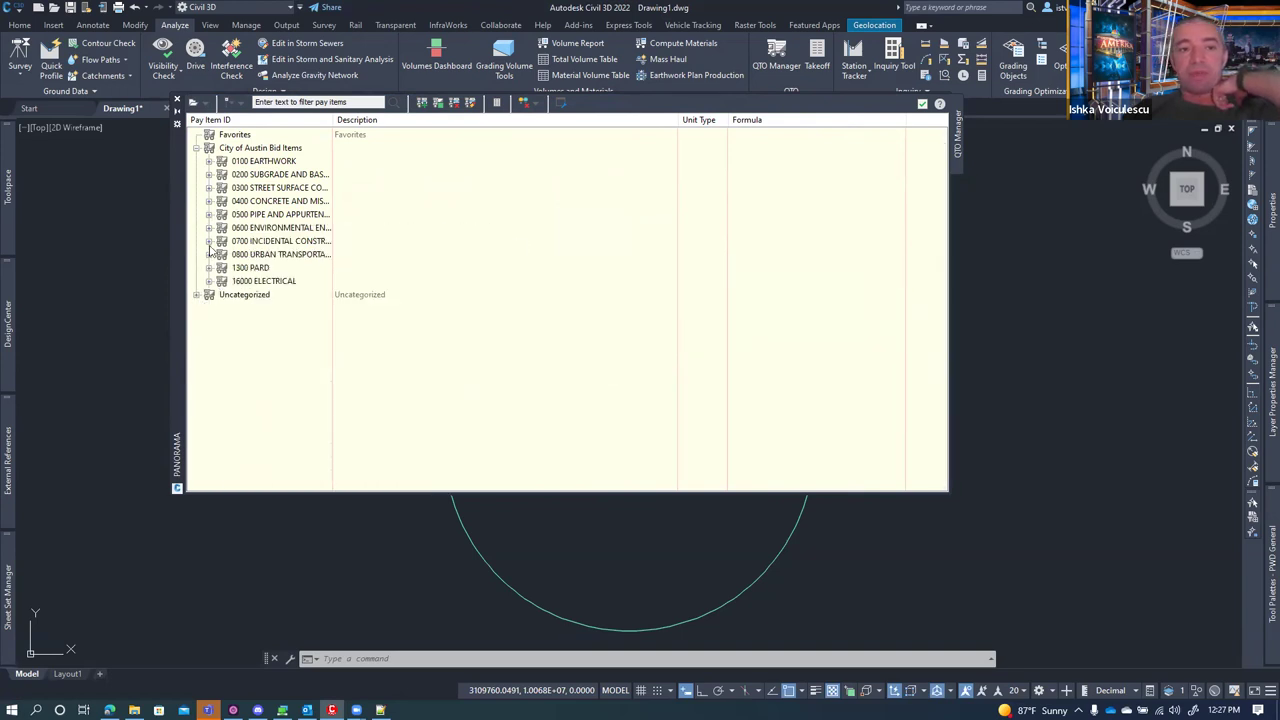
click(197, 295)
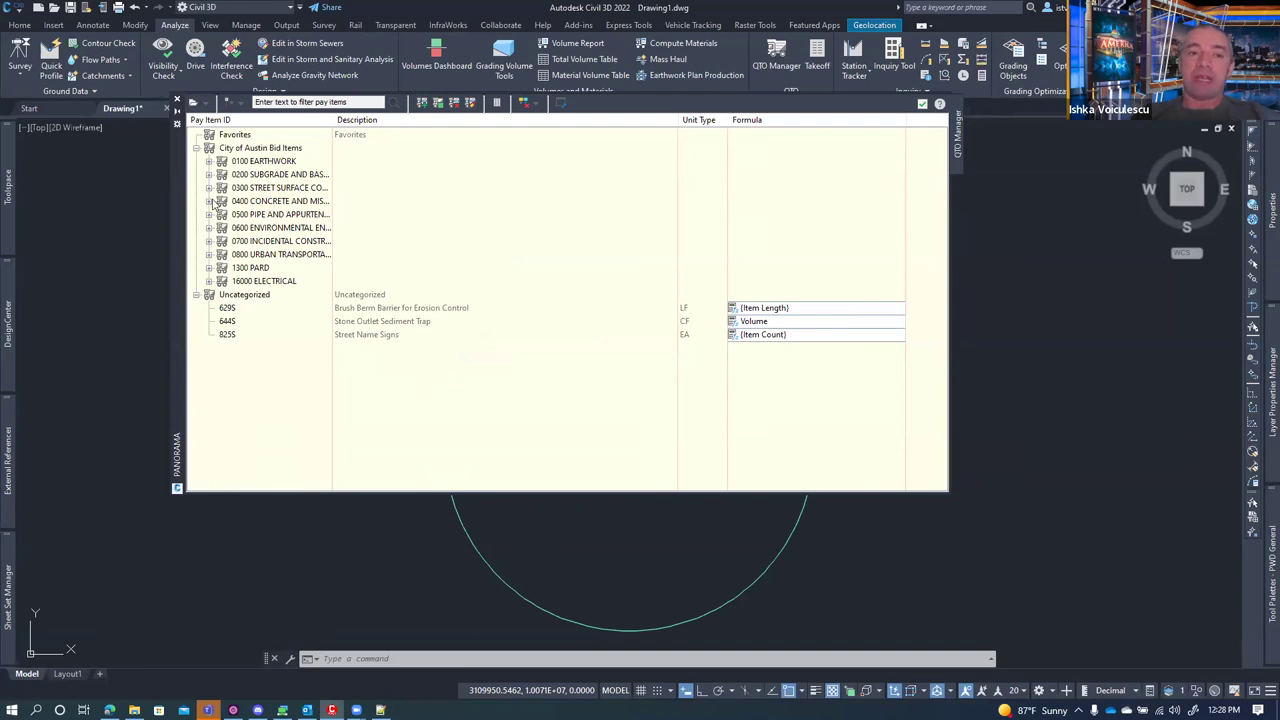
- Expand the 0400 Concrete category and its 401 Structural Excavation and Backfill group to list the pay items
click(209, 201)
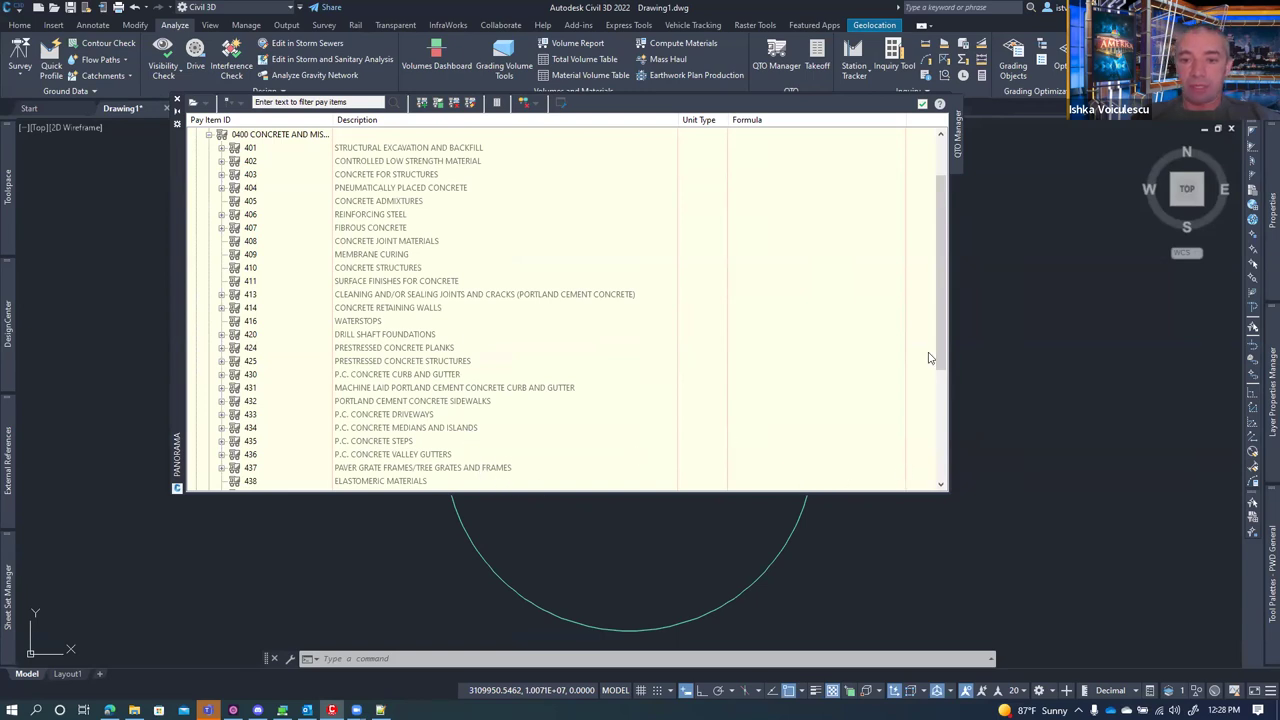
scroll(900, 318, up, 2)
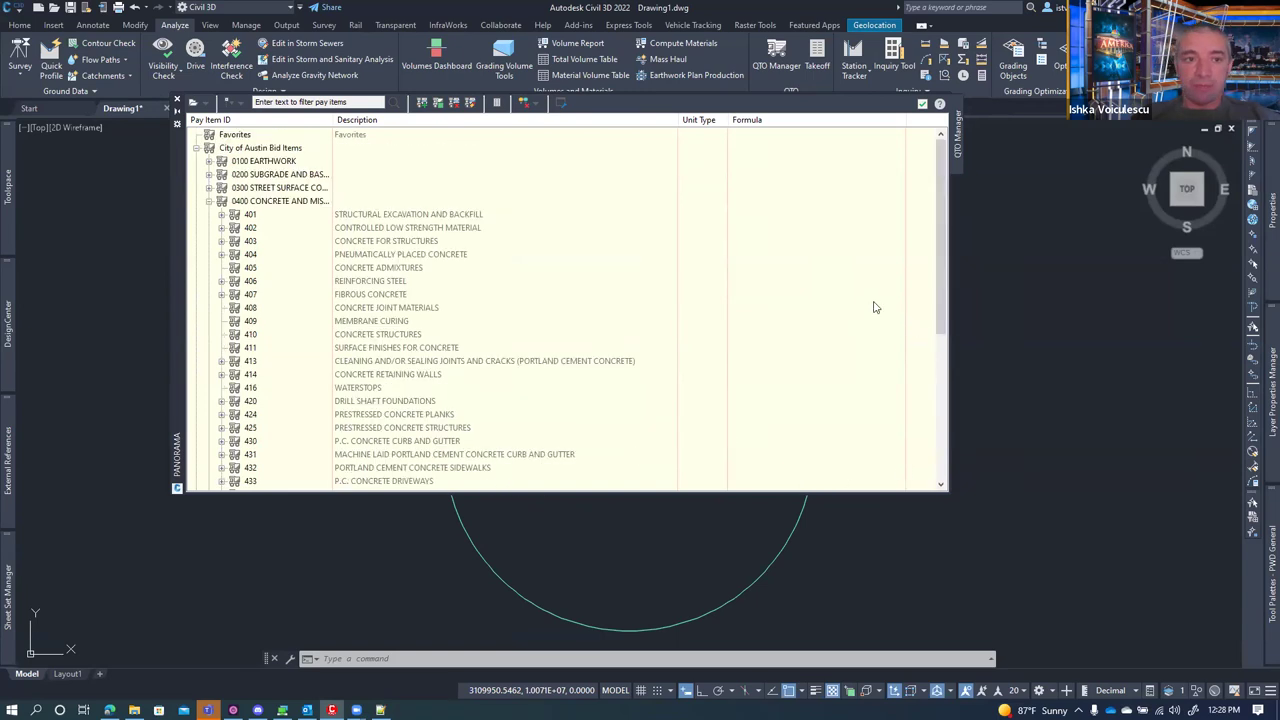
click(223, 215)
- Examine the 401S-F Flexible Base formula, its parameters and the properties available for insertion, closing it without changes
click(817, 294)
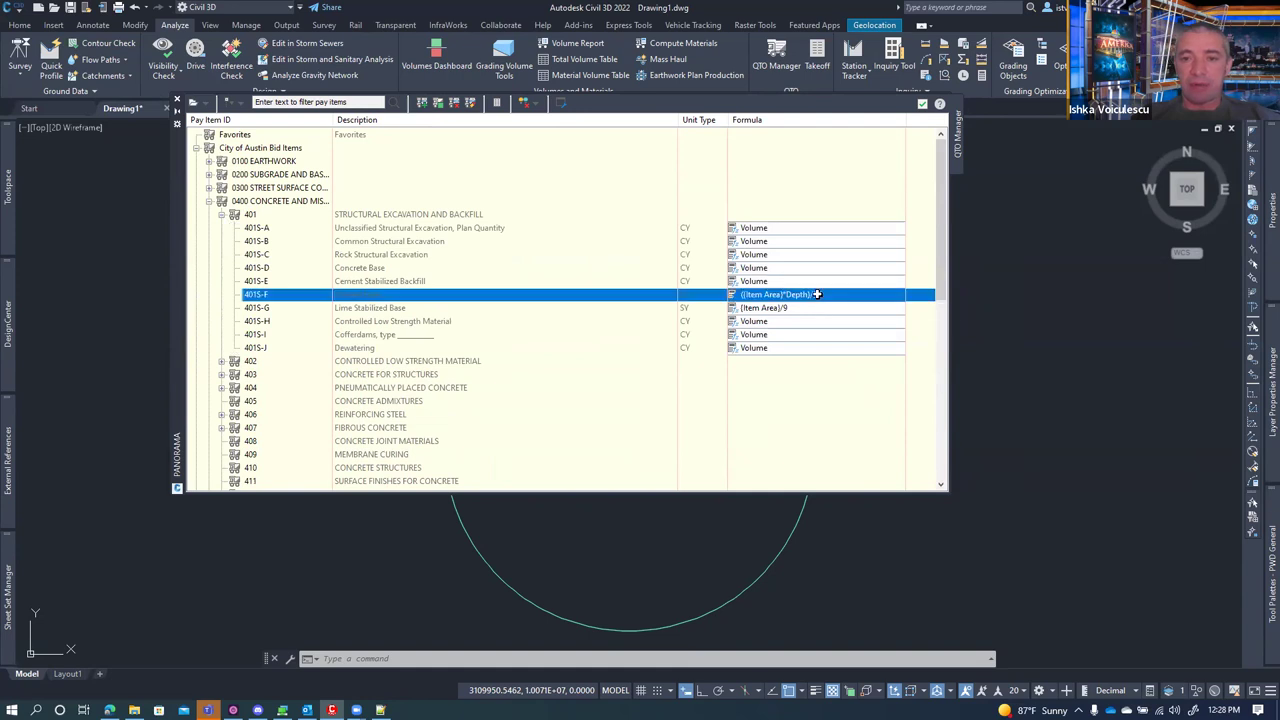
click(817, 294)
click(625, 413)
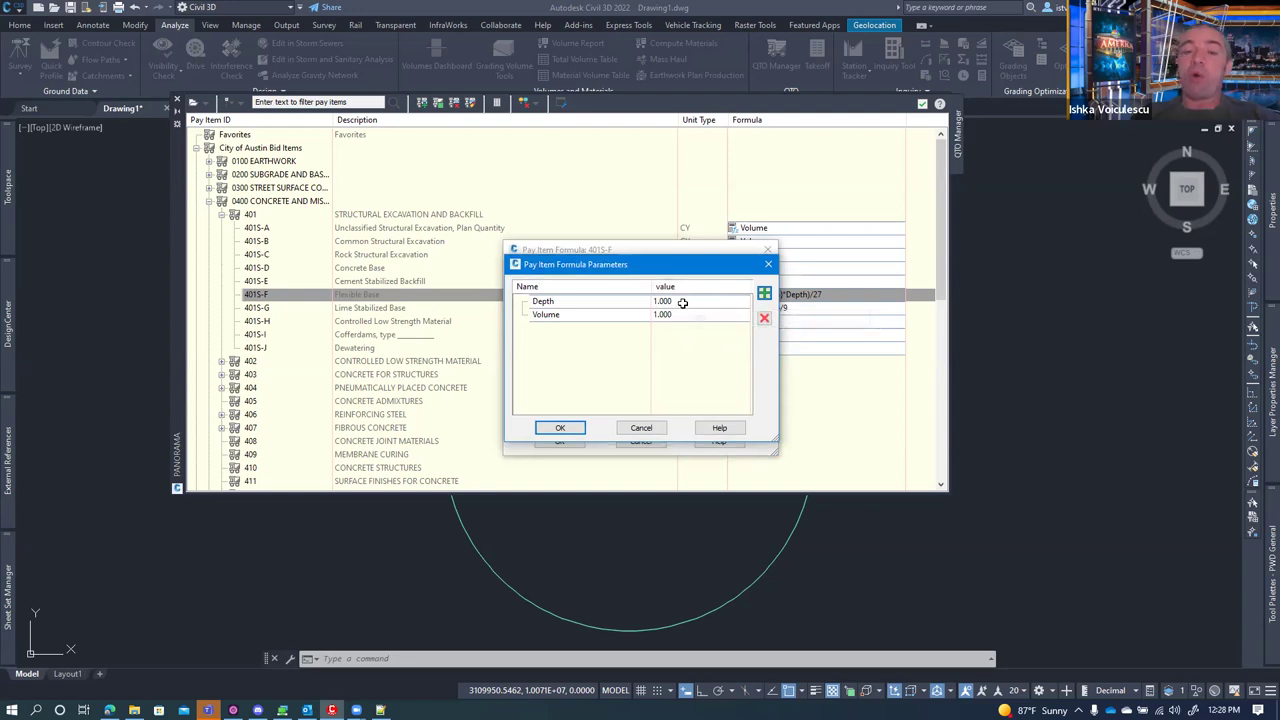
click(645, 428)
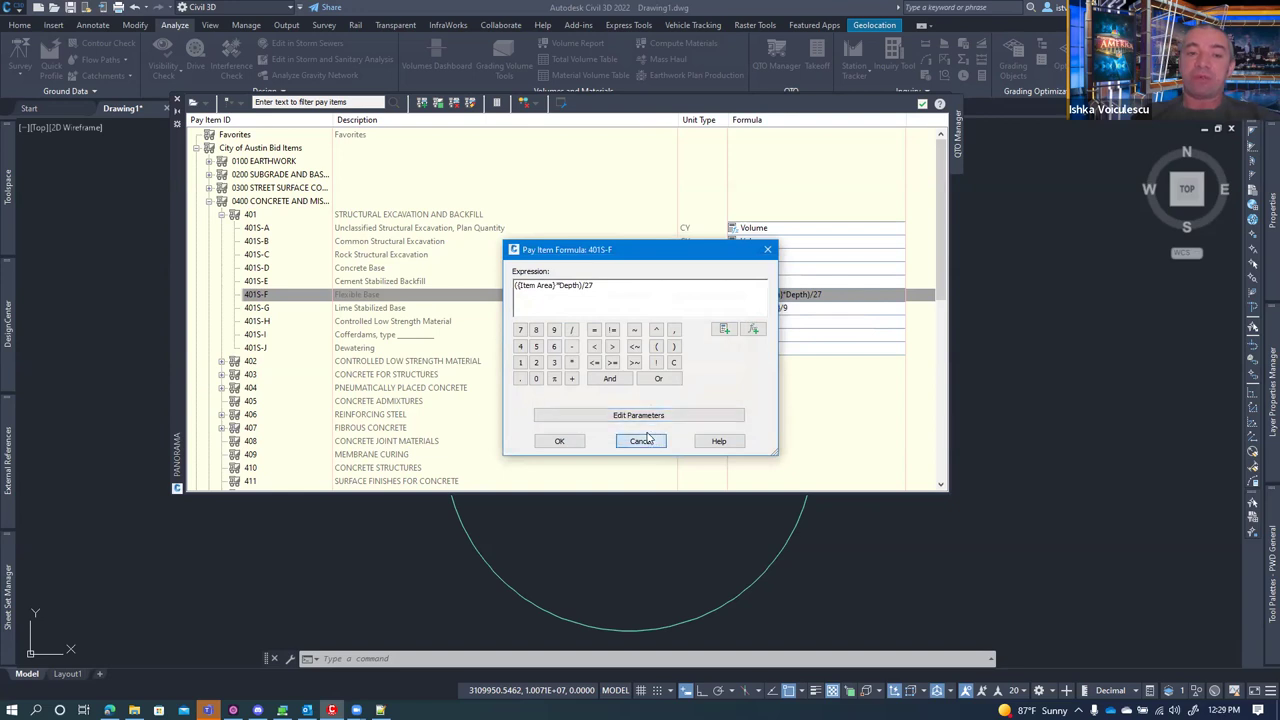
click(641, 441)
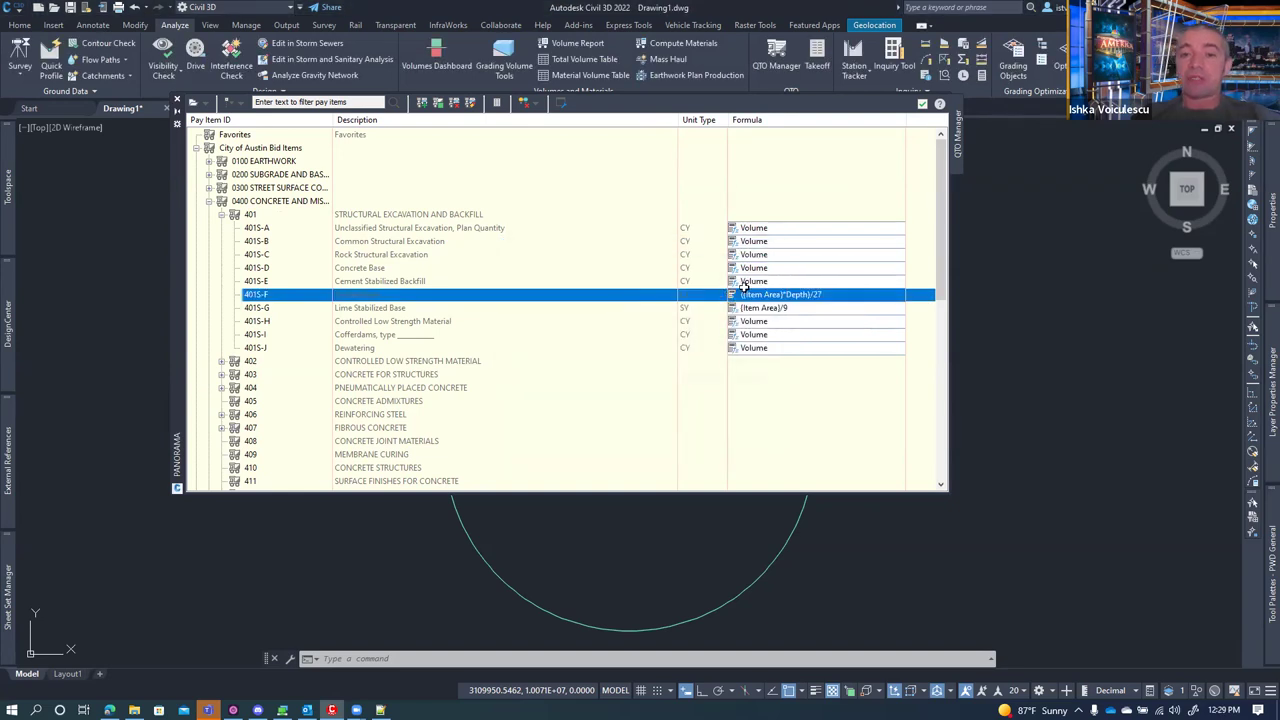
double_click(810, 294)
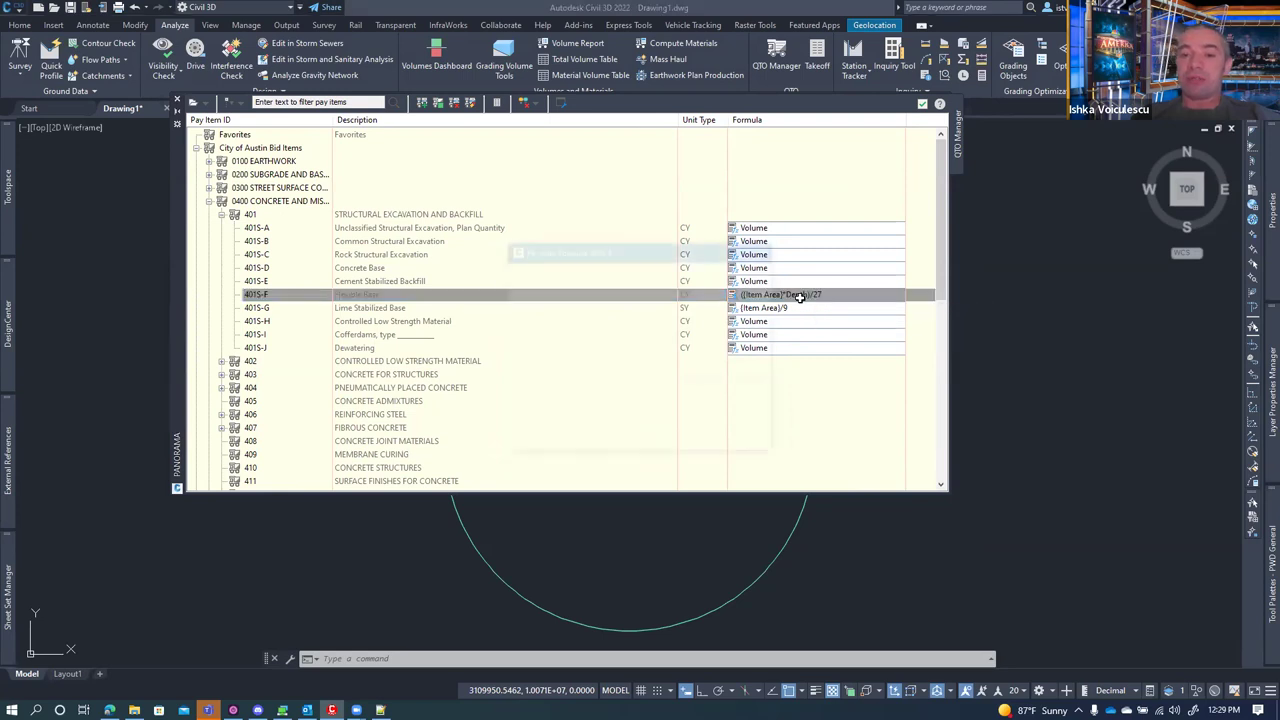
click(720, 331)
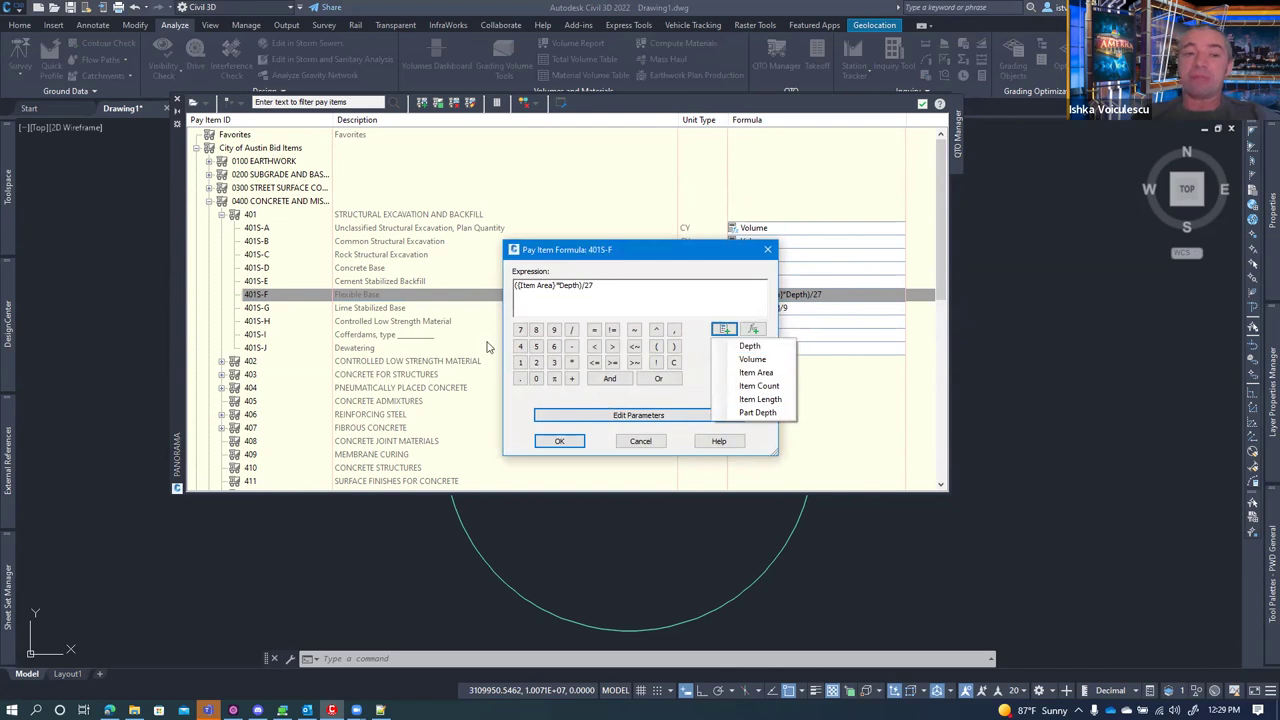
click(640, 441)
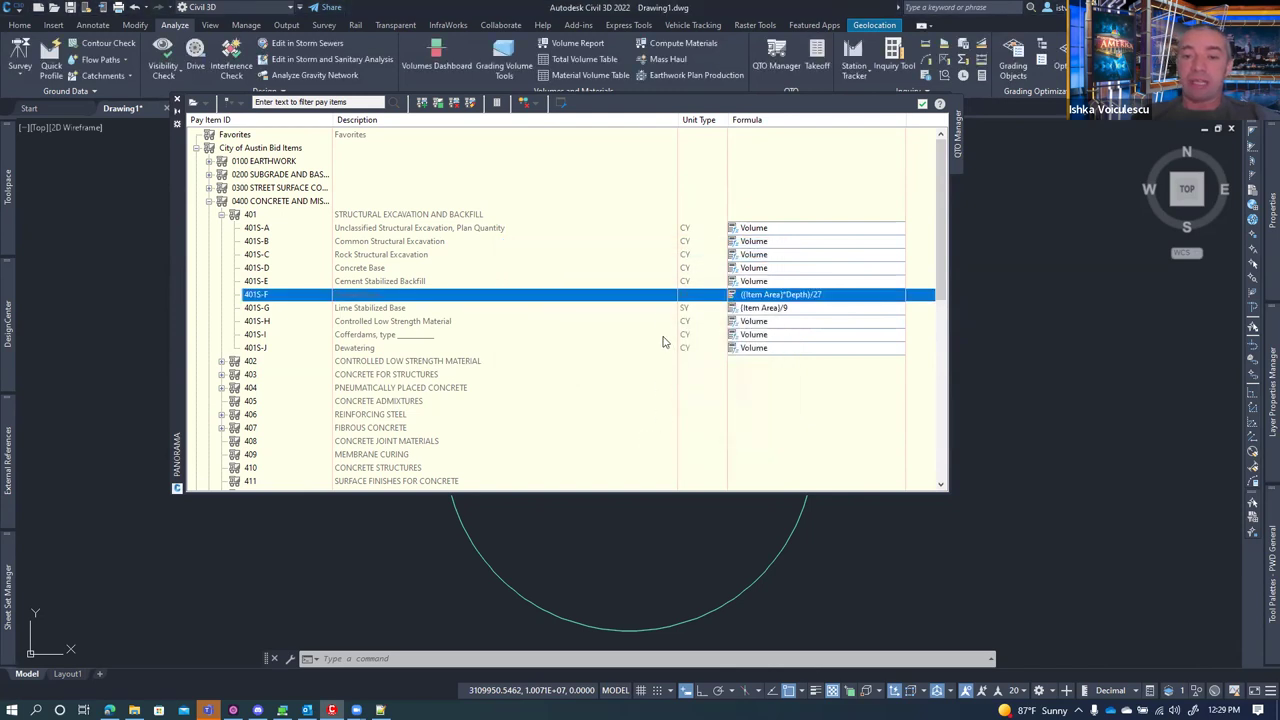
- Examine the formula and parameters of 401S-H Controlled Low Strength Material, closing both dialogs without changes
click(537, 311)
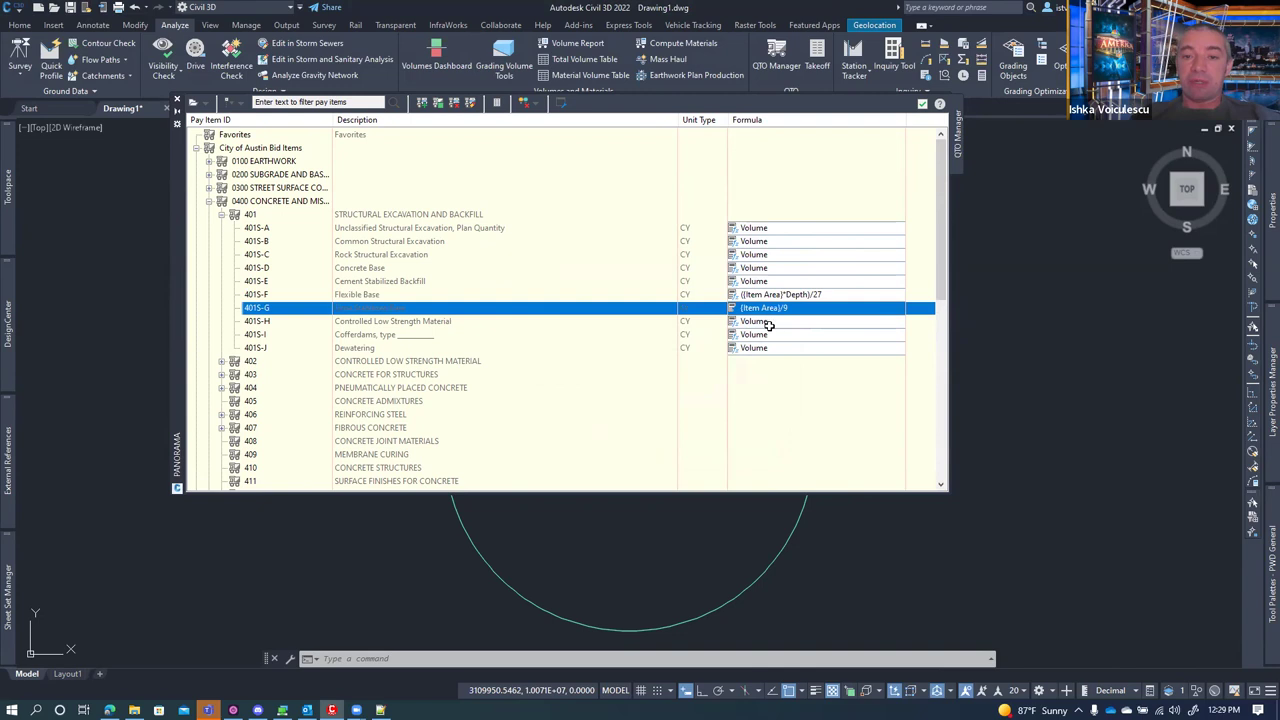
double_click(763, 321)
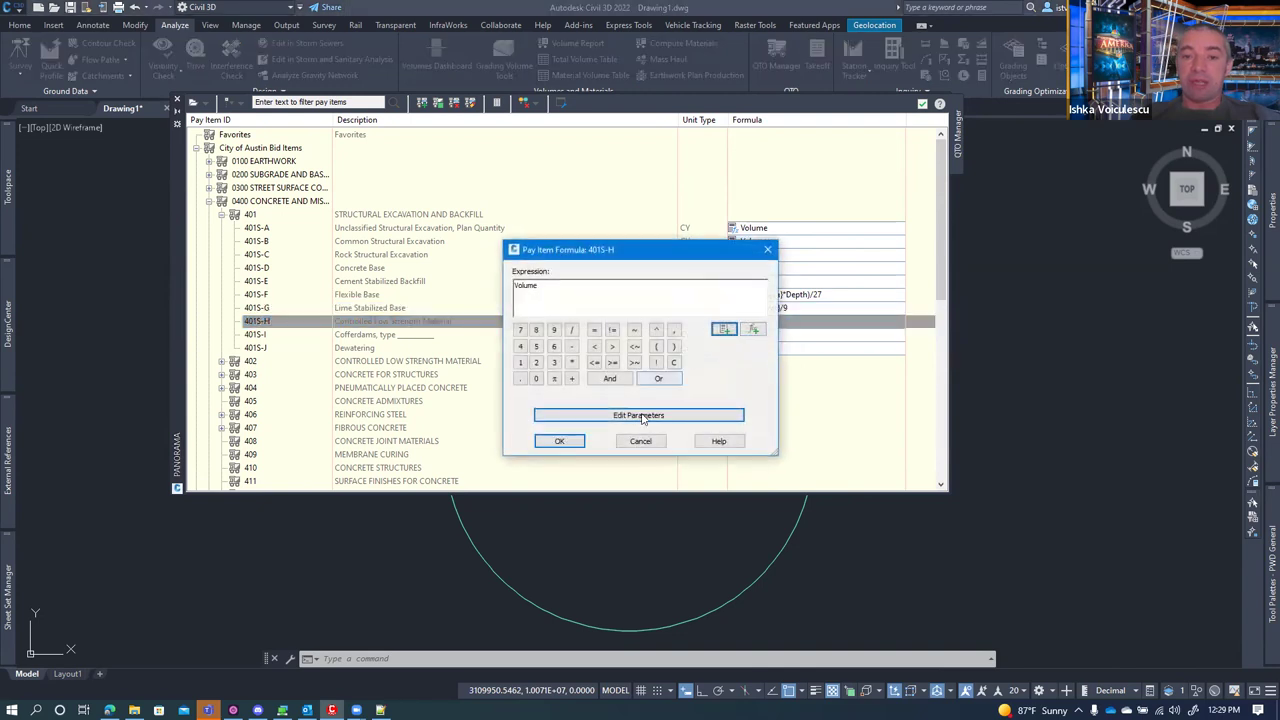
click(638, 416)
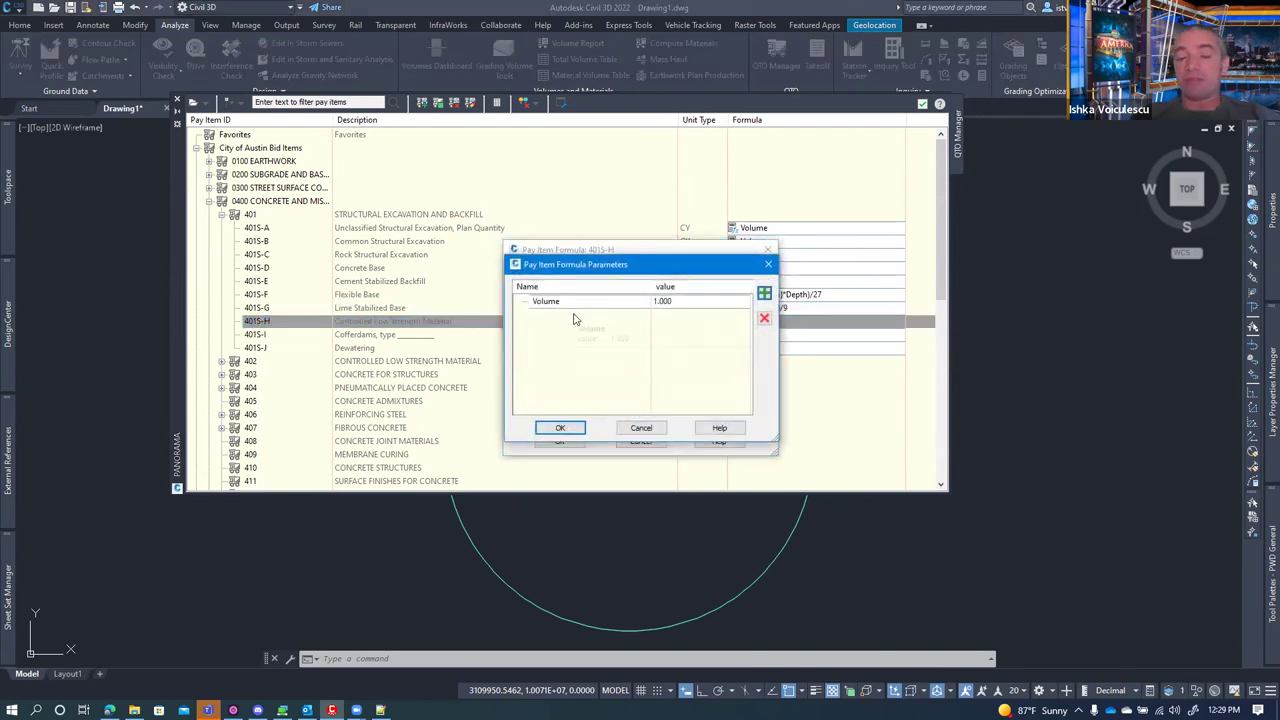
click(650, 429)
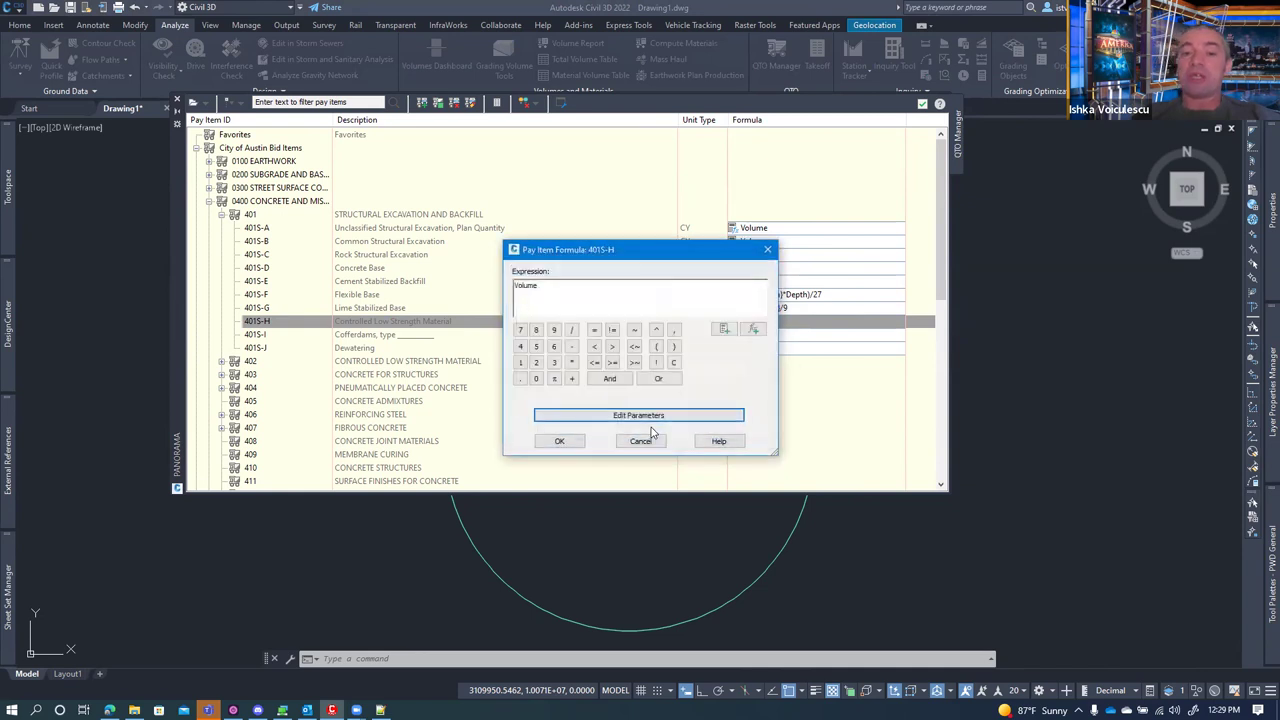
click(649, 441)
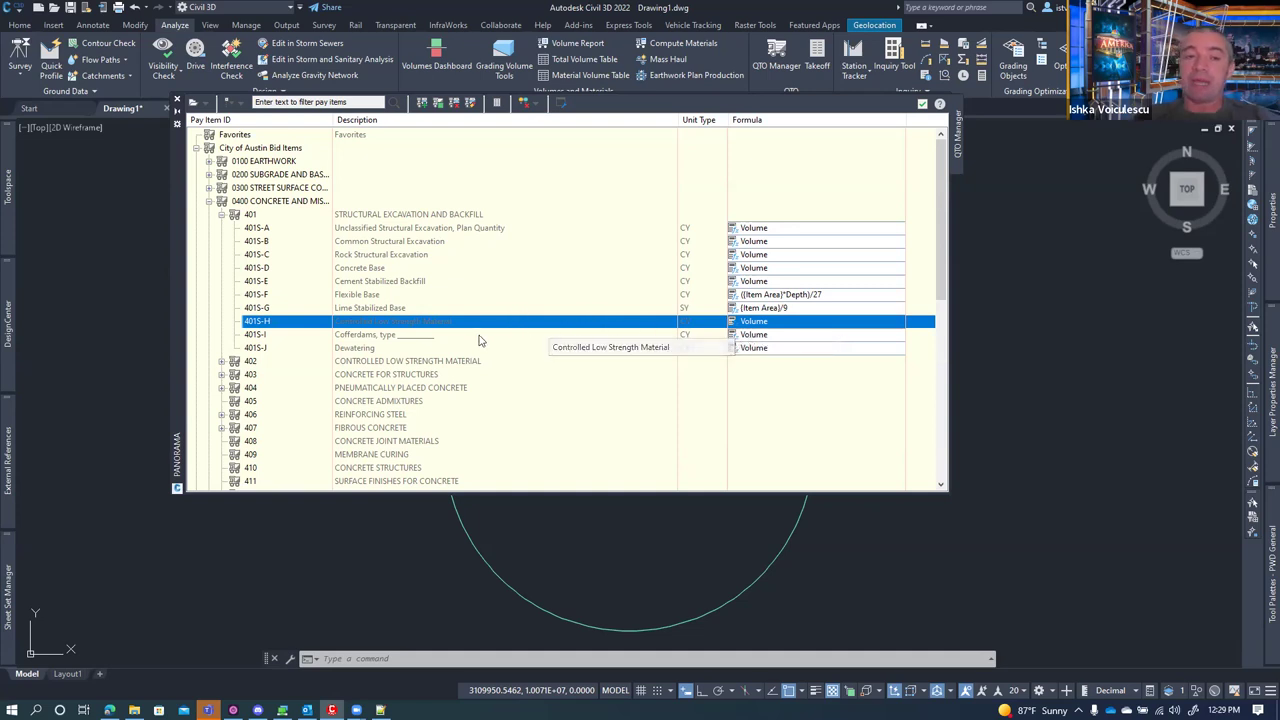
- Try adding a parameter named TEST to the 401S-J Dewatering formula, check it among the insertable properties and cancel the formula edit
click(431, 350)
right_click(431, 354)
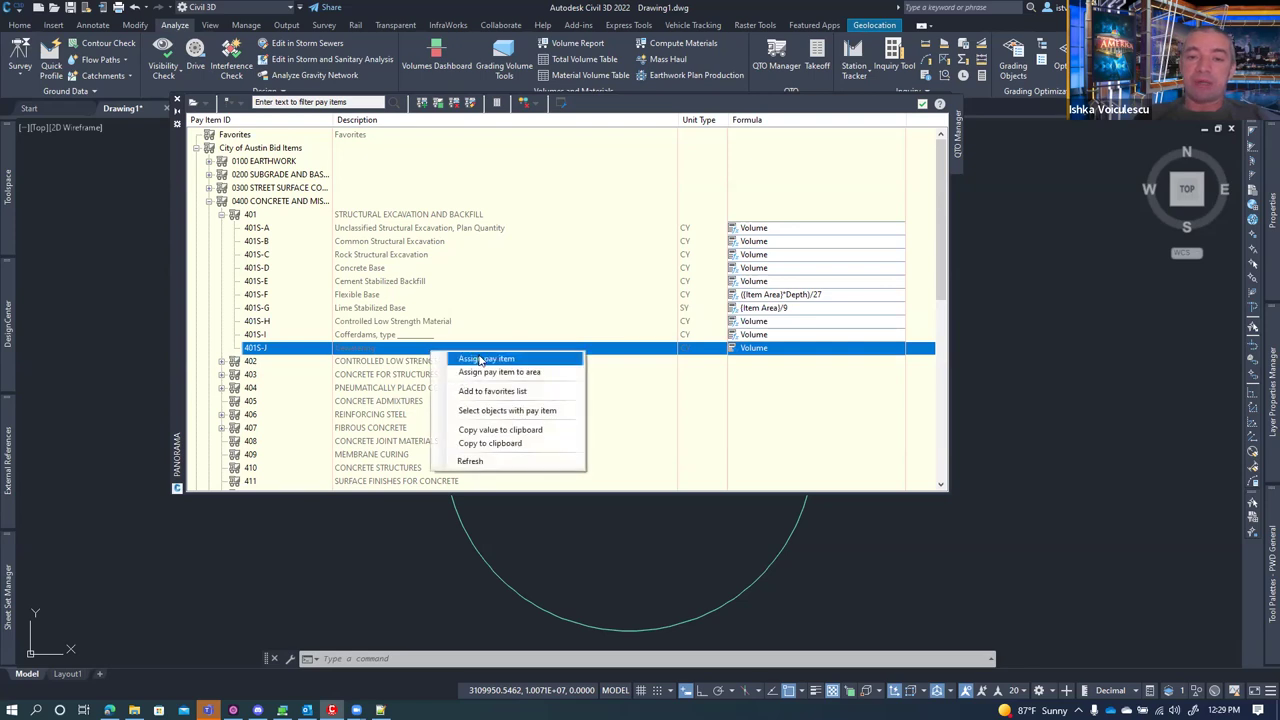
click(746, 350)
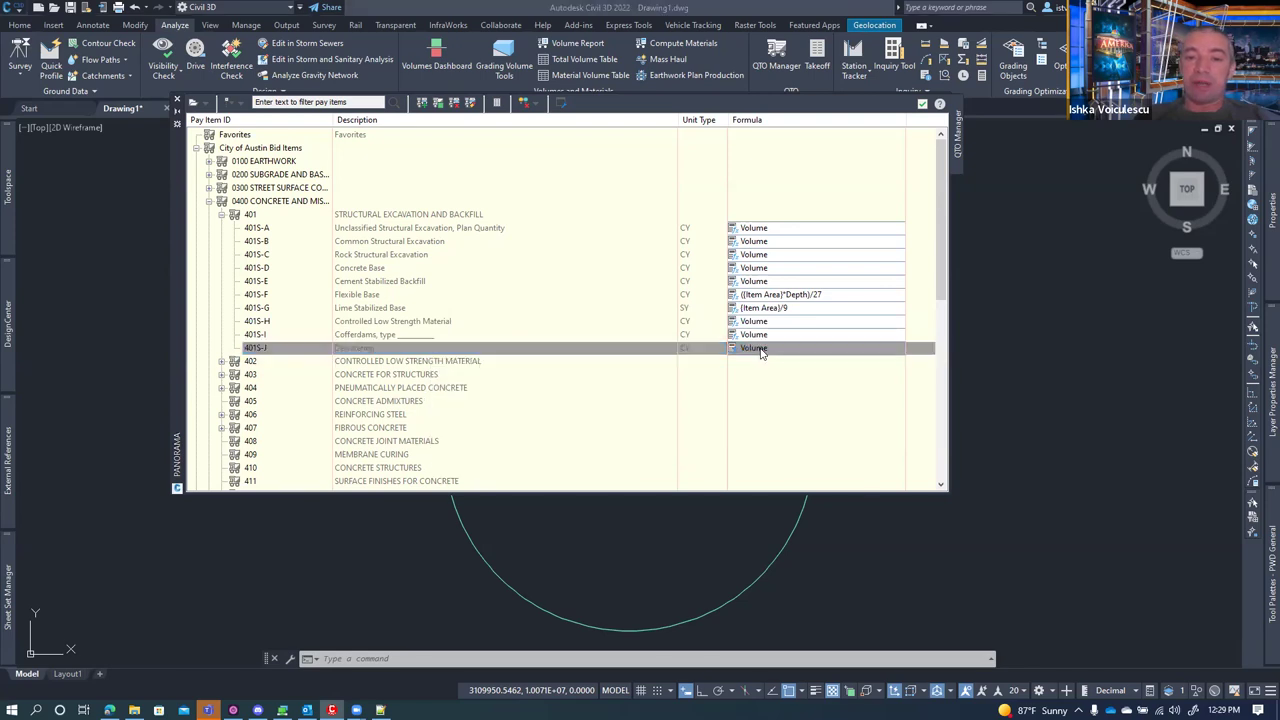
click(639, 415)
click(764, 293)
click(586, 315)
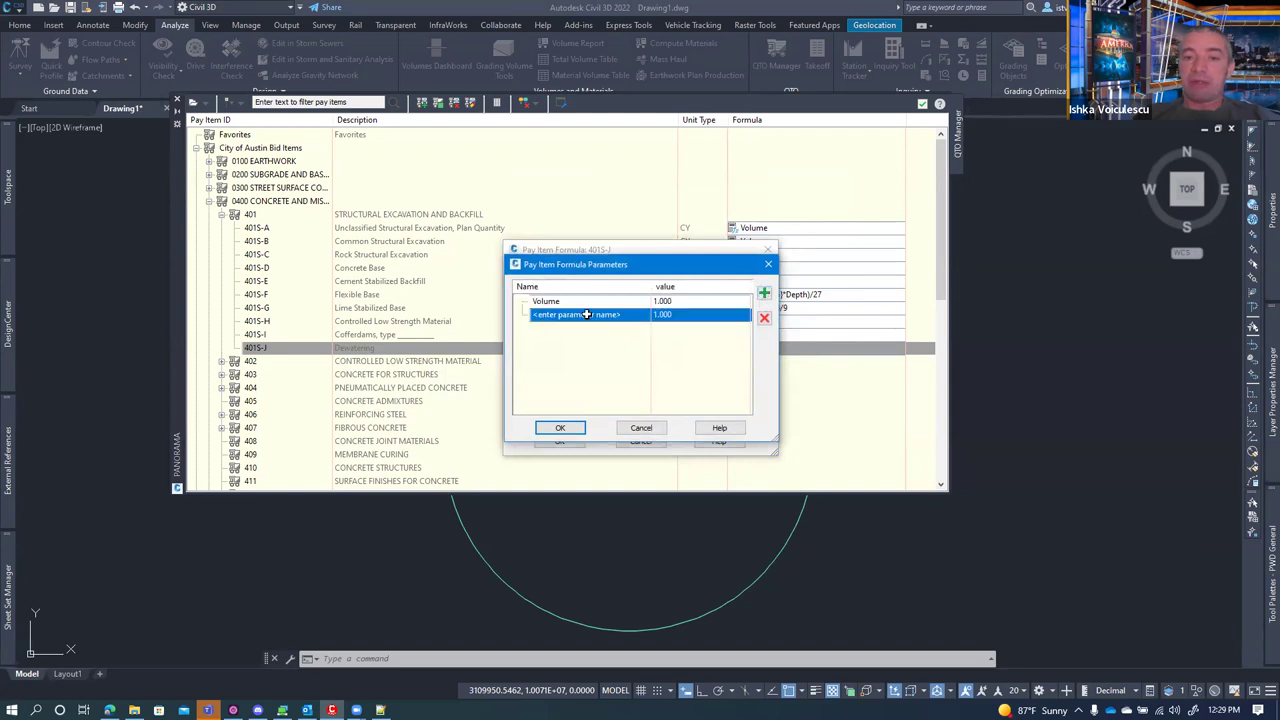
click(586, 315)
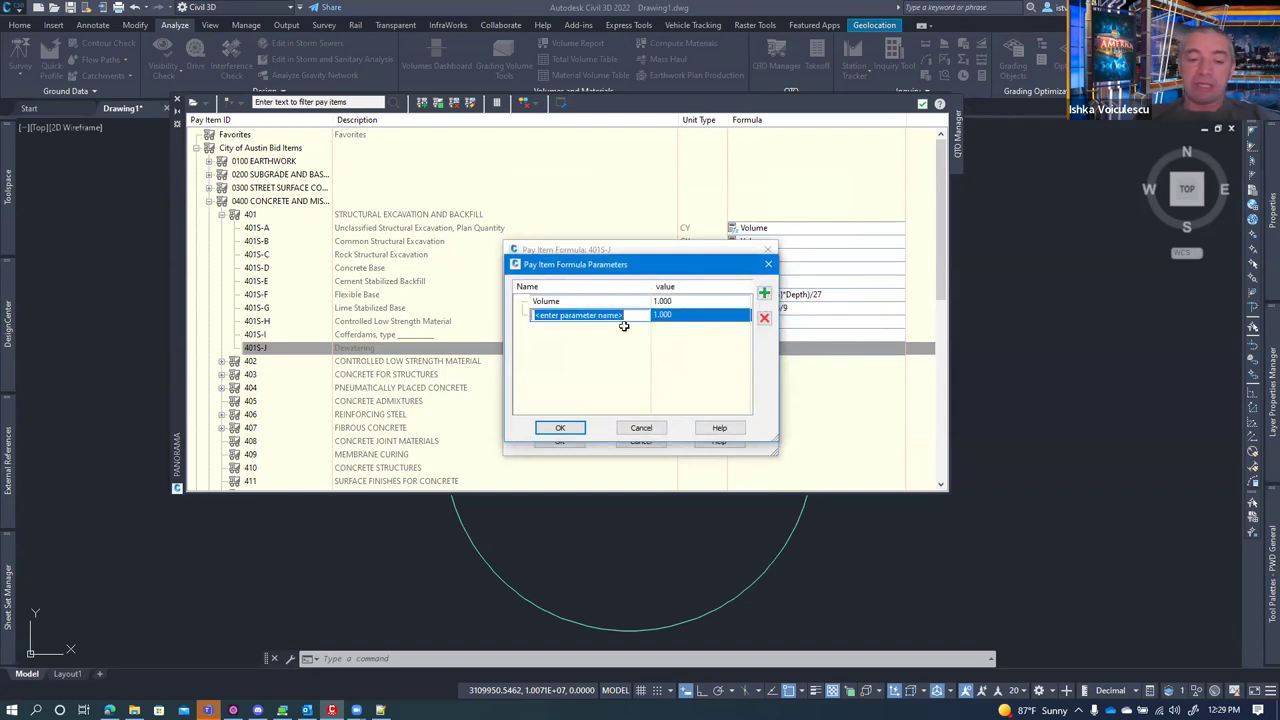
text(TEST)
click(682, 319)
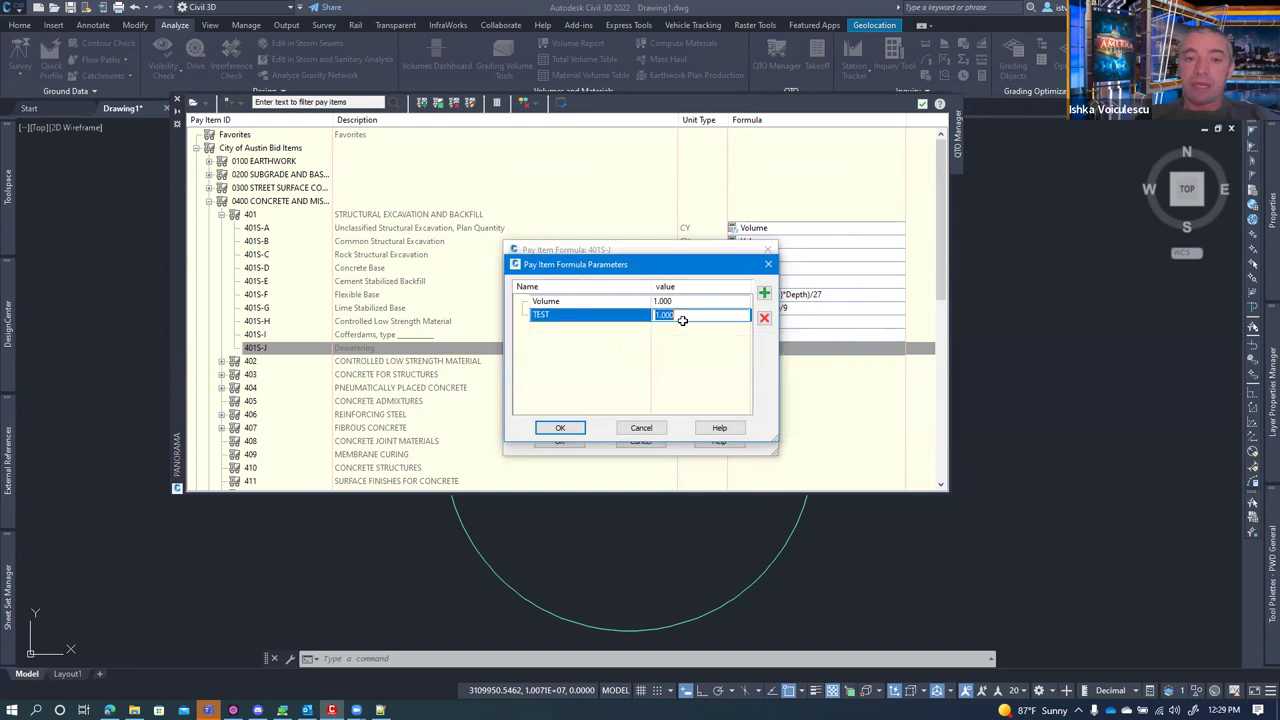
click(630, 399)
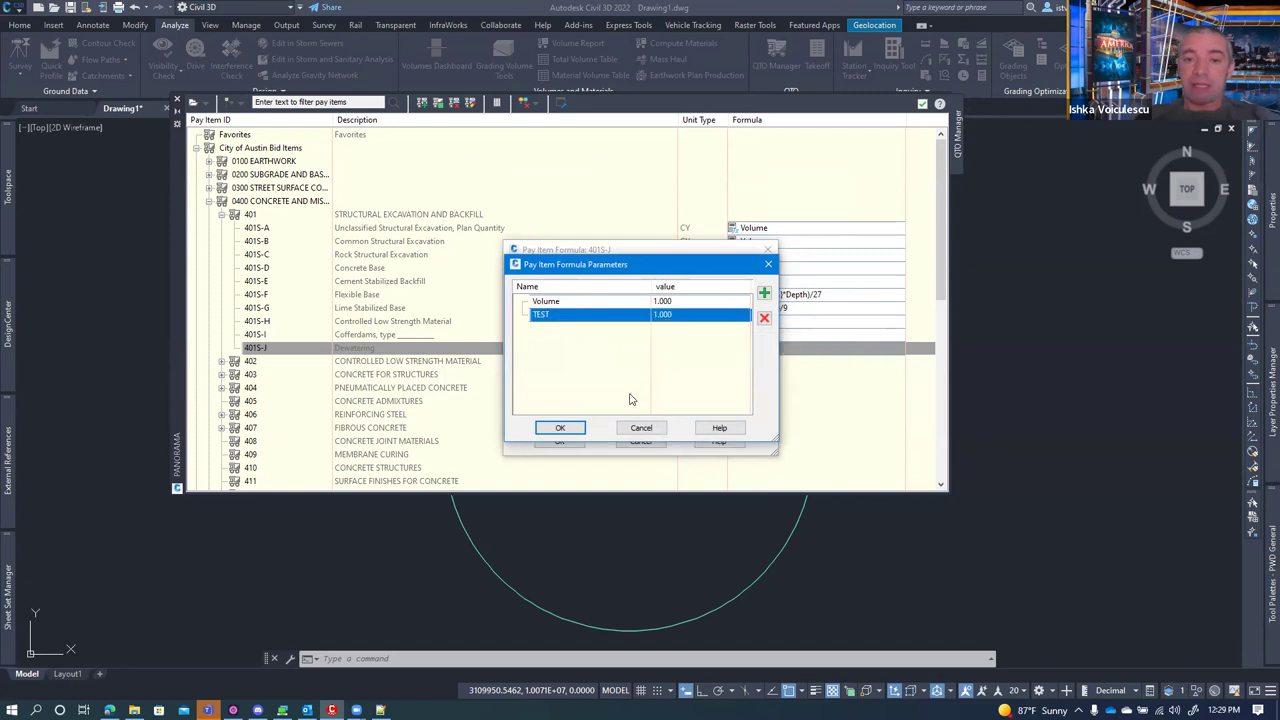
click(579, 430)
click(723, 329)
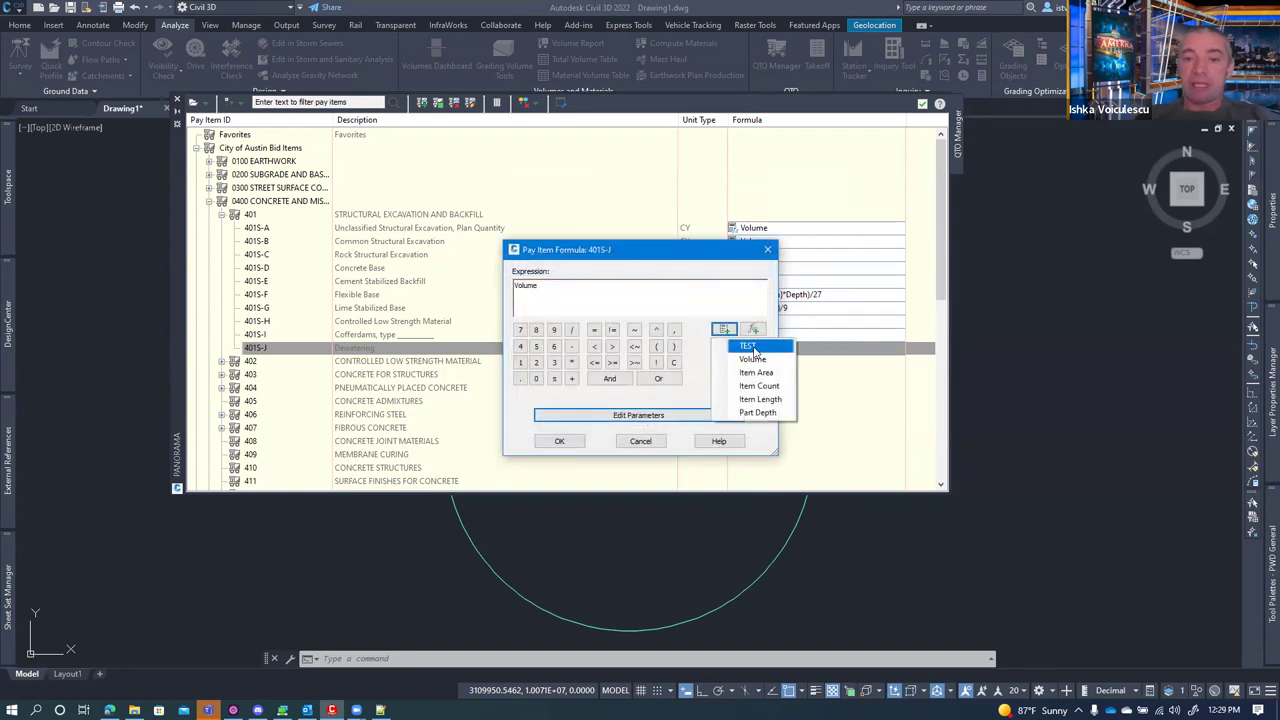
click(640, 441)
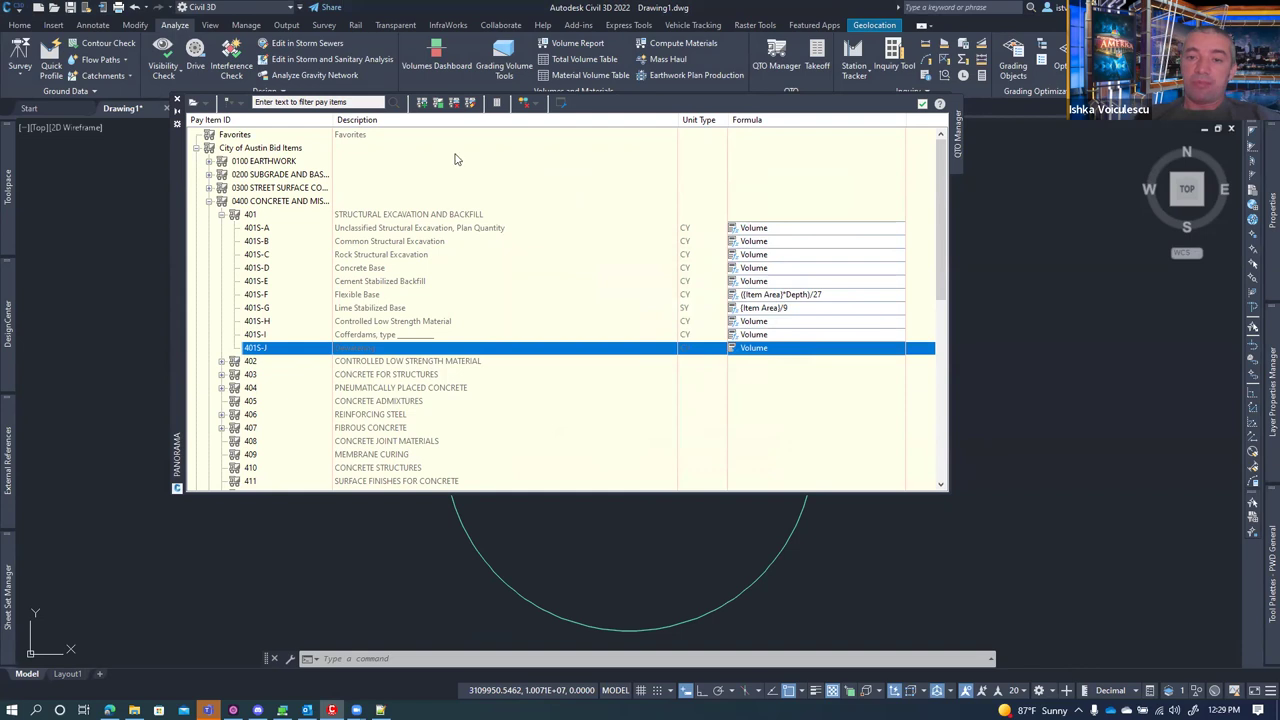
- Review the pay item file options, reposition the QTO Manager palette over the drawing and view the categorization options
click(202, 104)
mouse_move(258, 140)
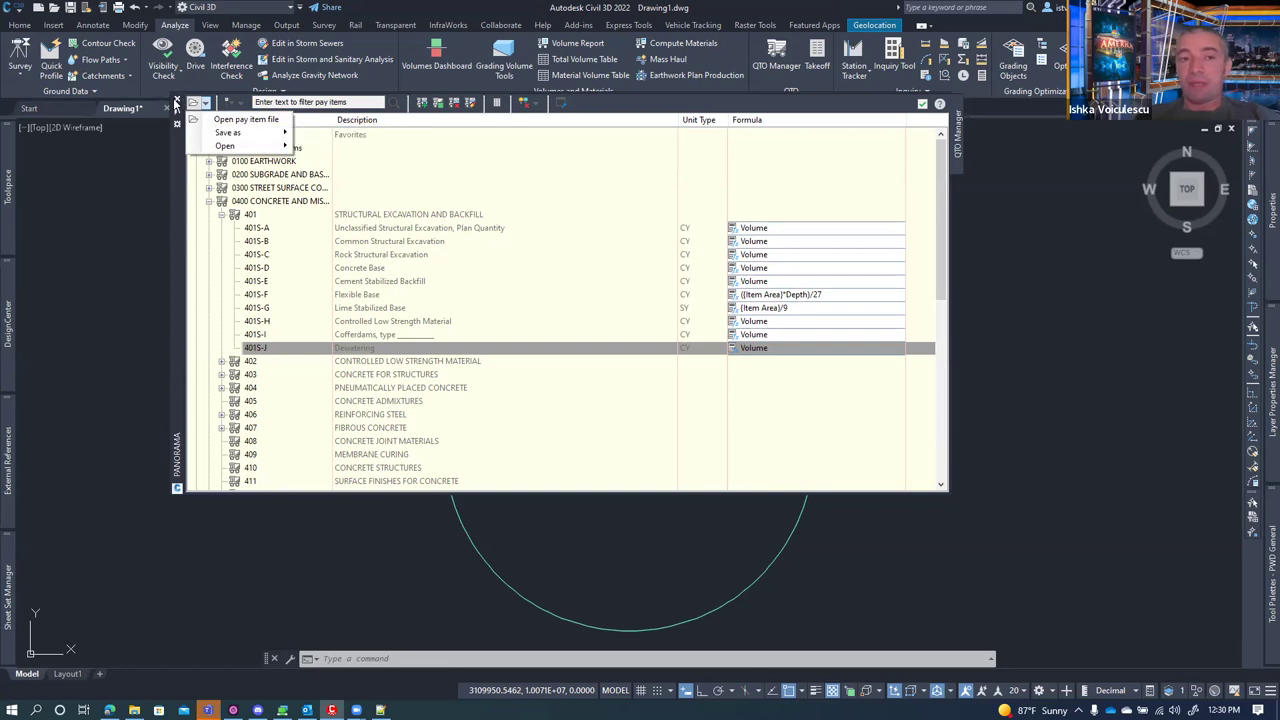
drag(180, 239, 341, 335)
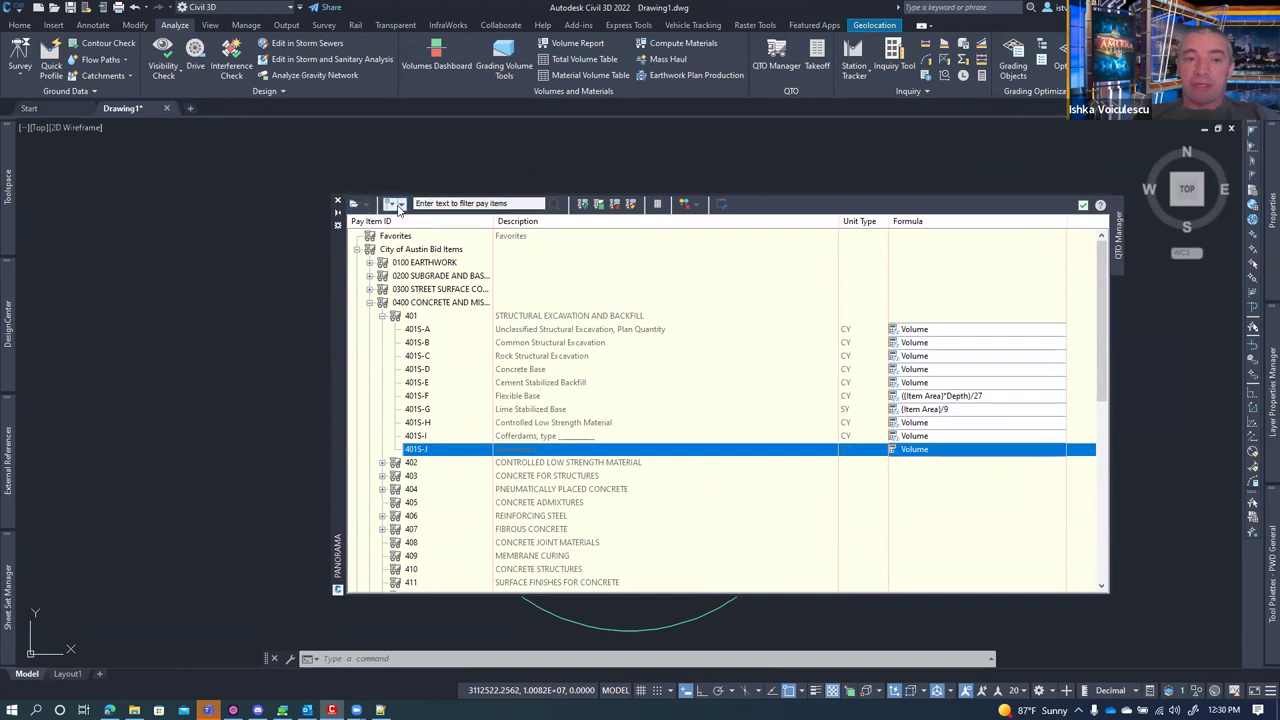
click(396, 204)
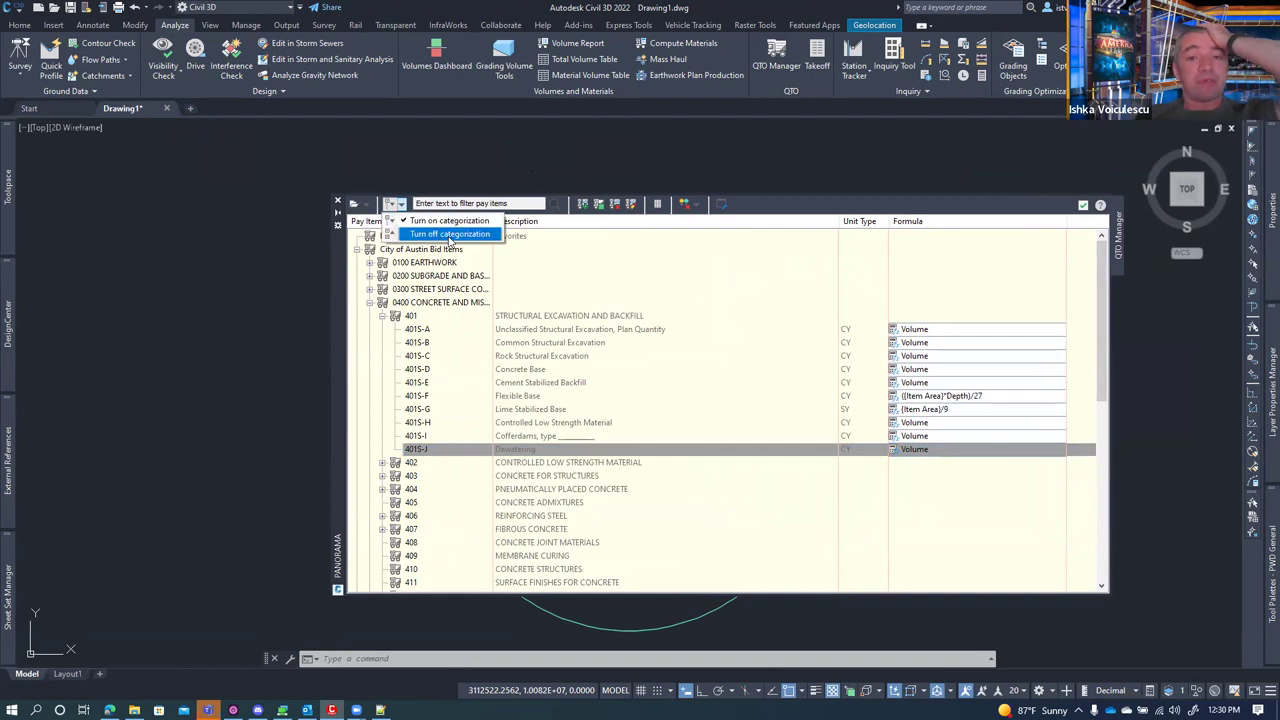
- Filter the pay items by "mulch" and expand City of Austin Bid Items to view the filtered categories
click(505, 204)
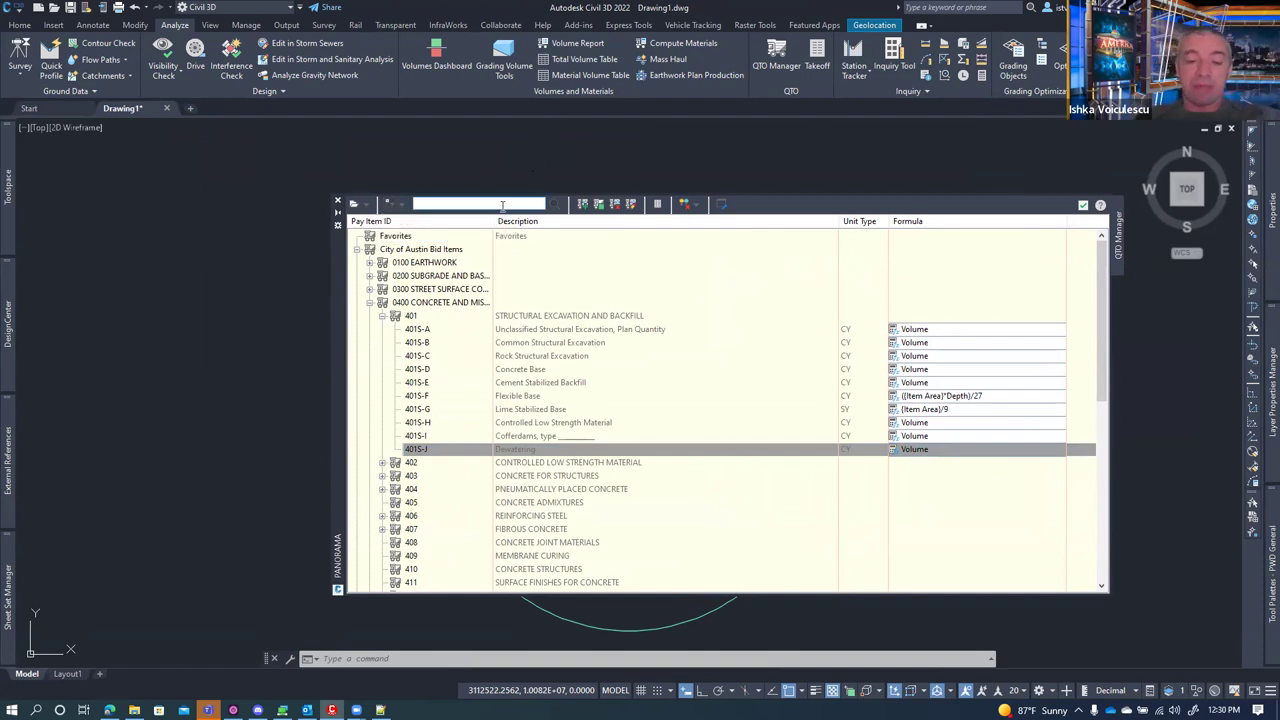
text(mulch)
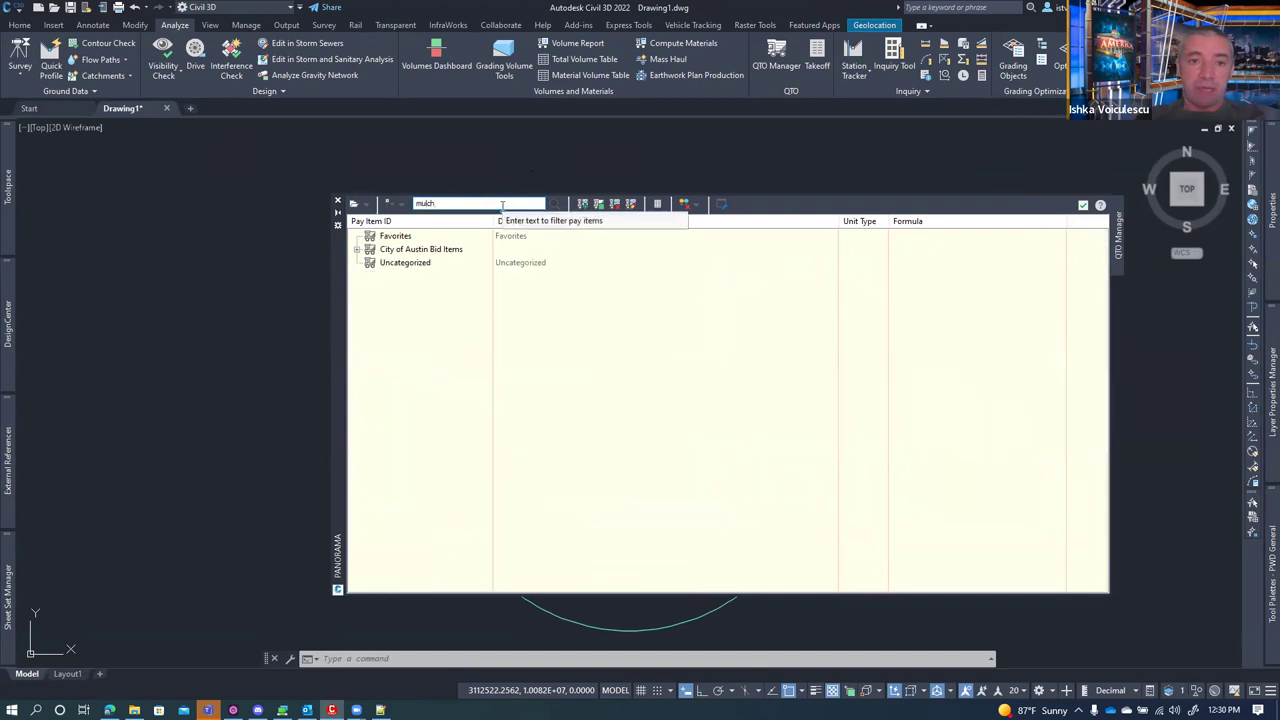
click(357, 249)
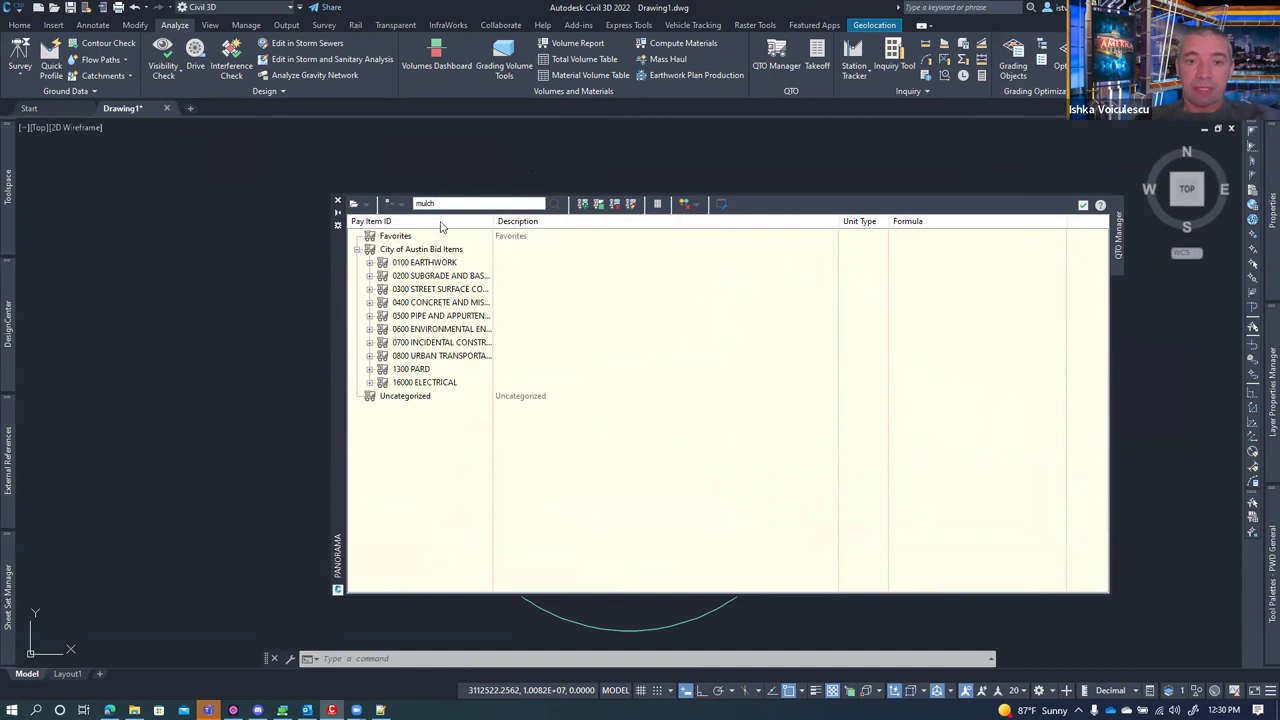
- Clear the pay item filter text and expand City of Austin Bid Items again
key(BackSpace)
key(BackSpace)
key(BackSpace)
key(BackSpace)
key(BackSpace)
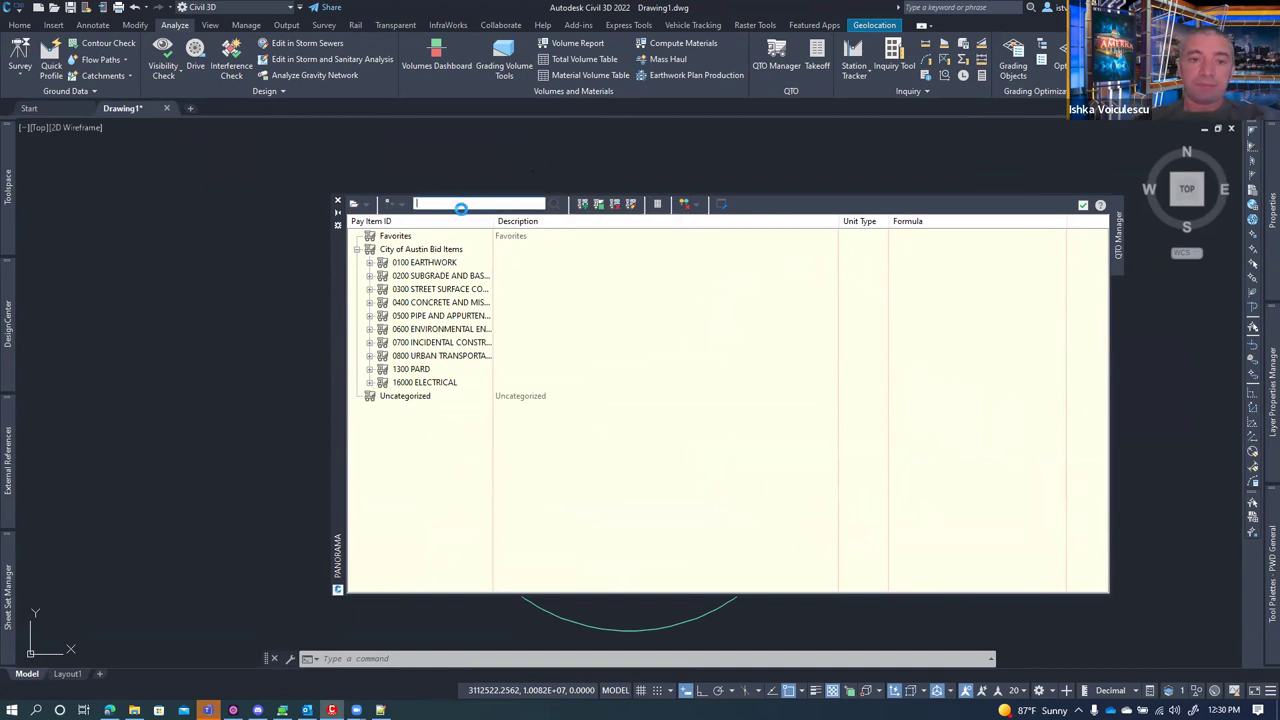
click(357, 250)
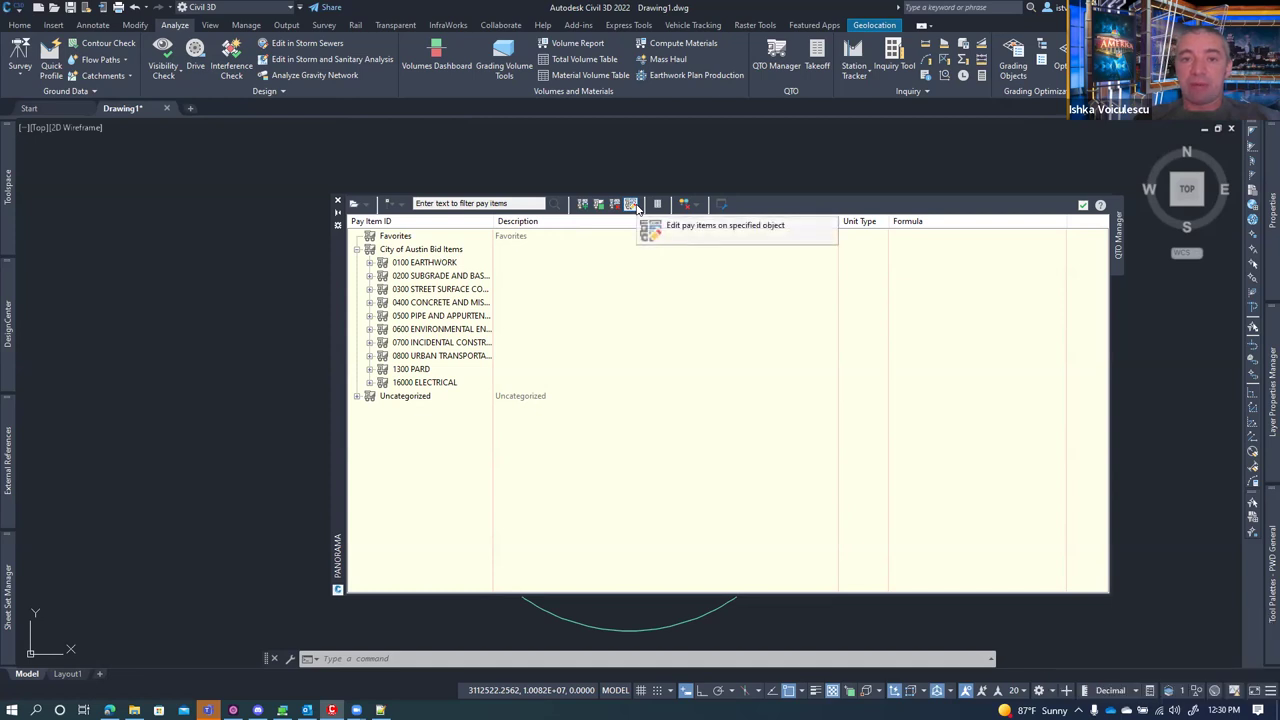
- Review the pay item highlighting options and the Quantity Takeoff command settings, leaving the settings unchanged
click(694, 205)
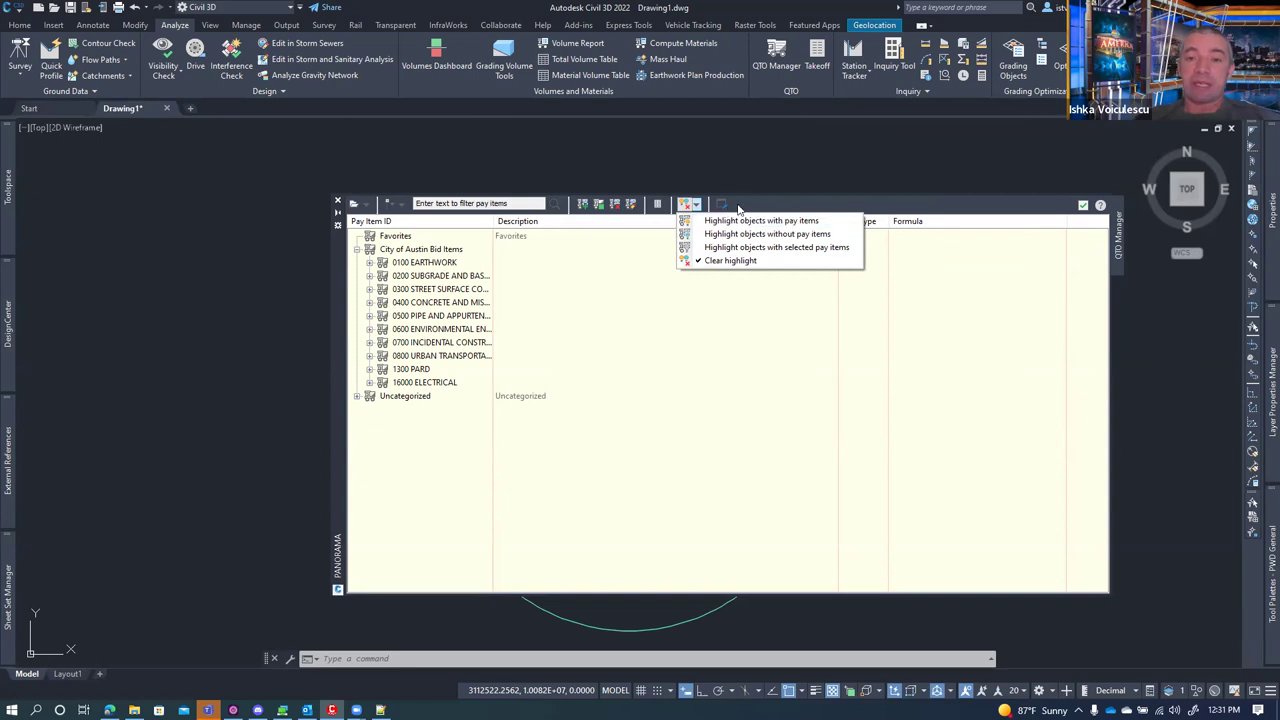
click(736, 208)
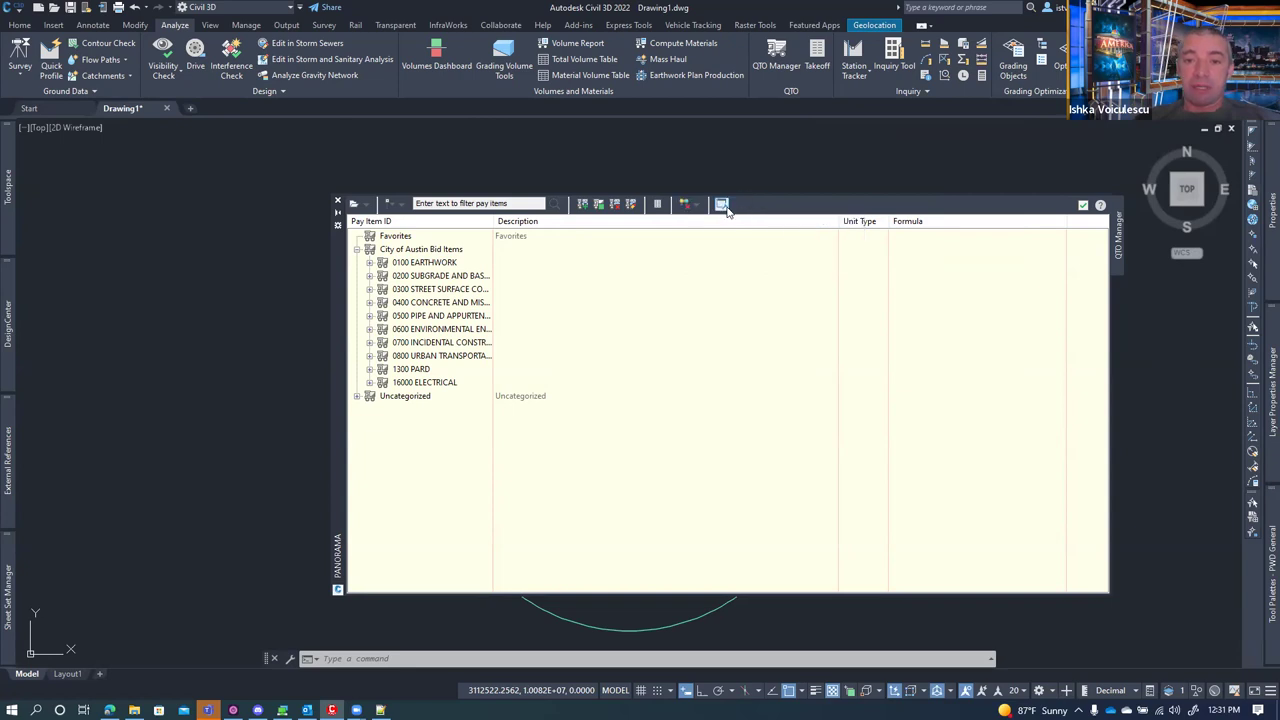
click(724, 207)
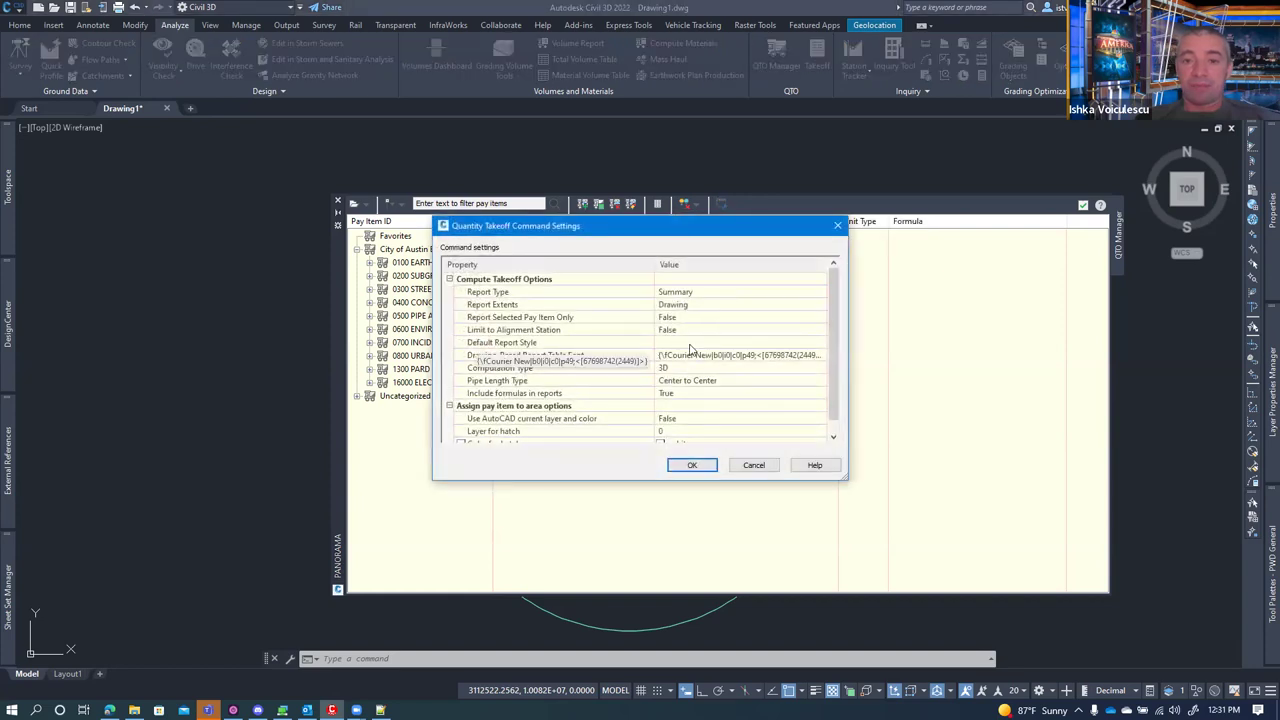
scroll(663, 357, down, 1)
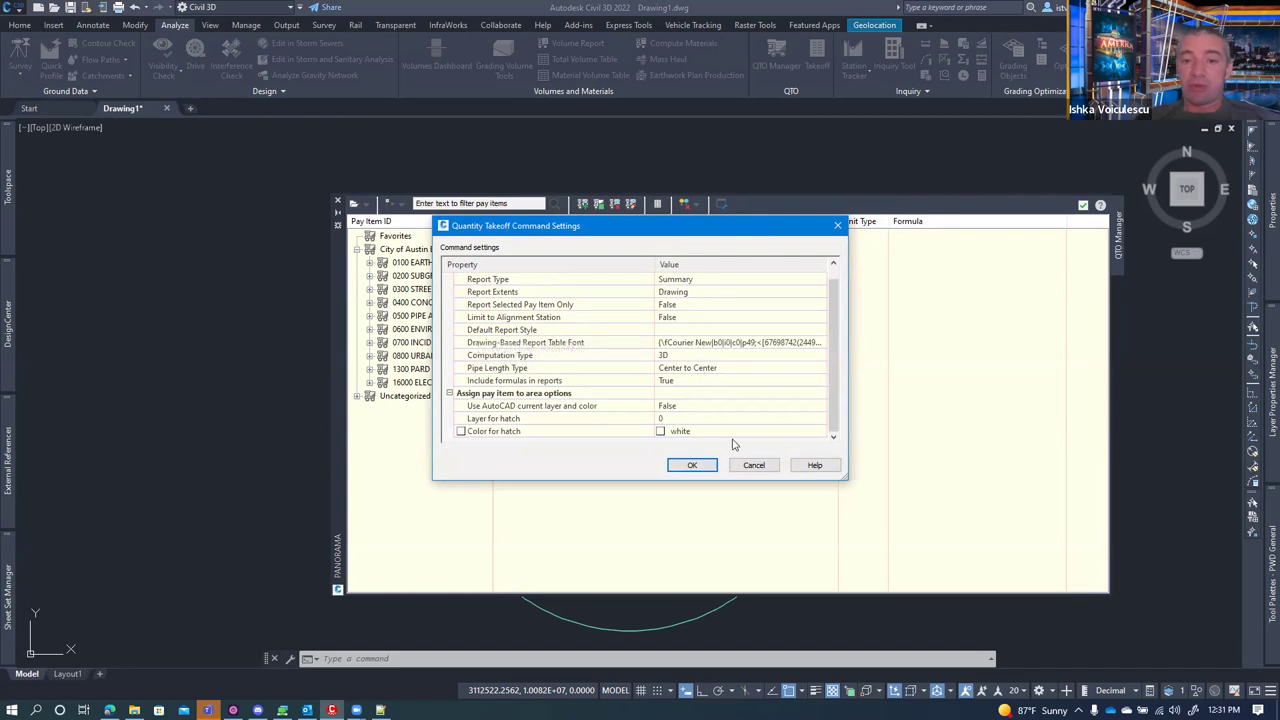
click(758, 466)
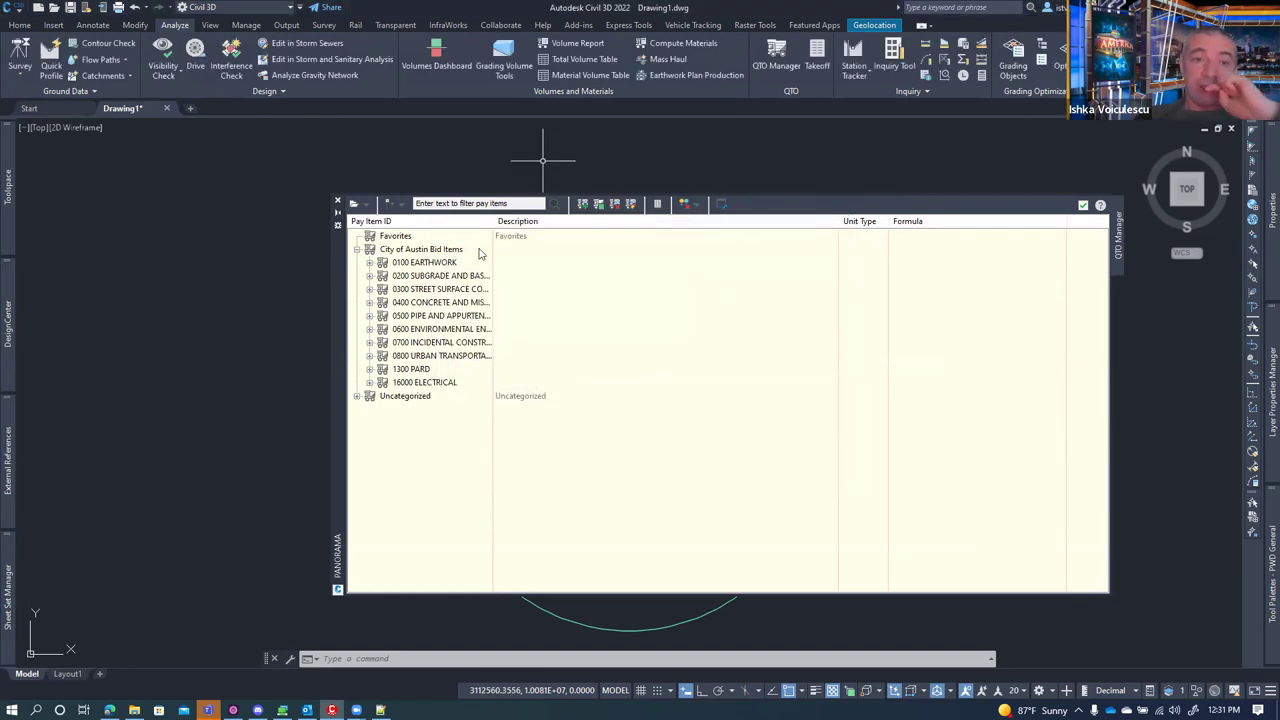
- Move the QTO Manager palette aside so the circle in the drawing is accessible
drag(336, 286, 149, 247)
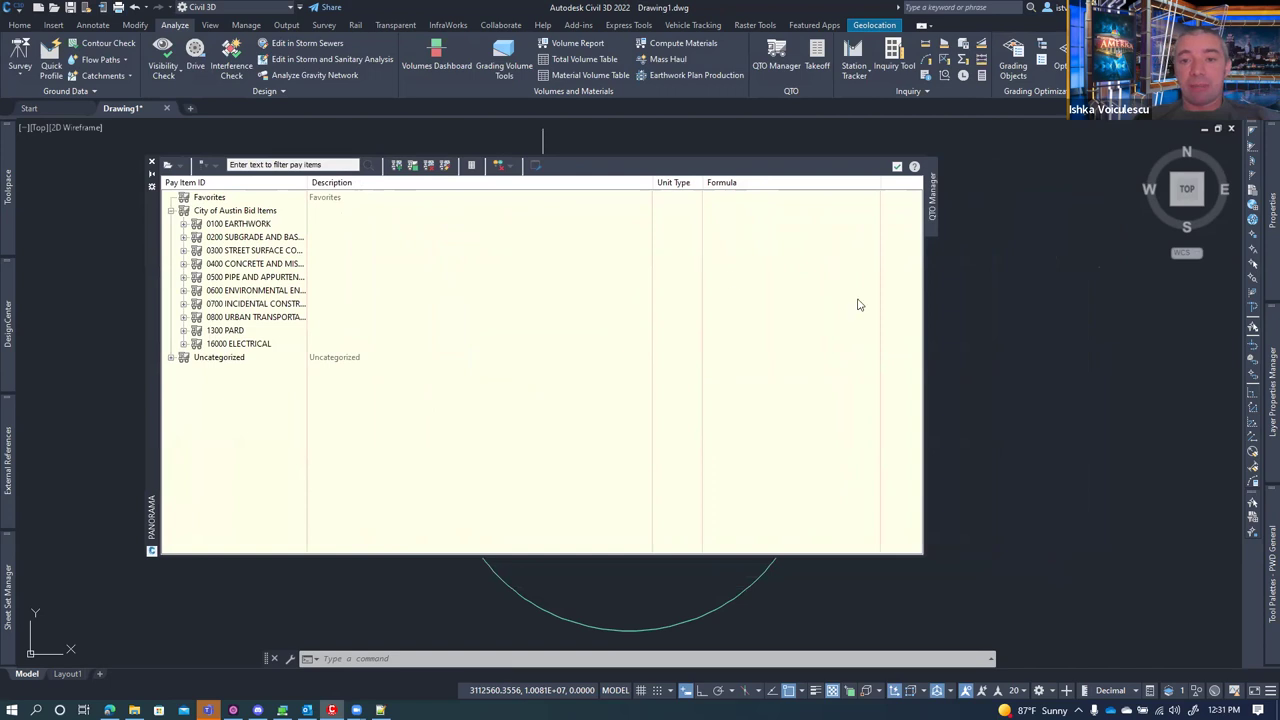
scroll(990, 355, down, 3)
scroll(997, 345, up, 3)
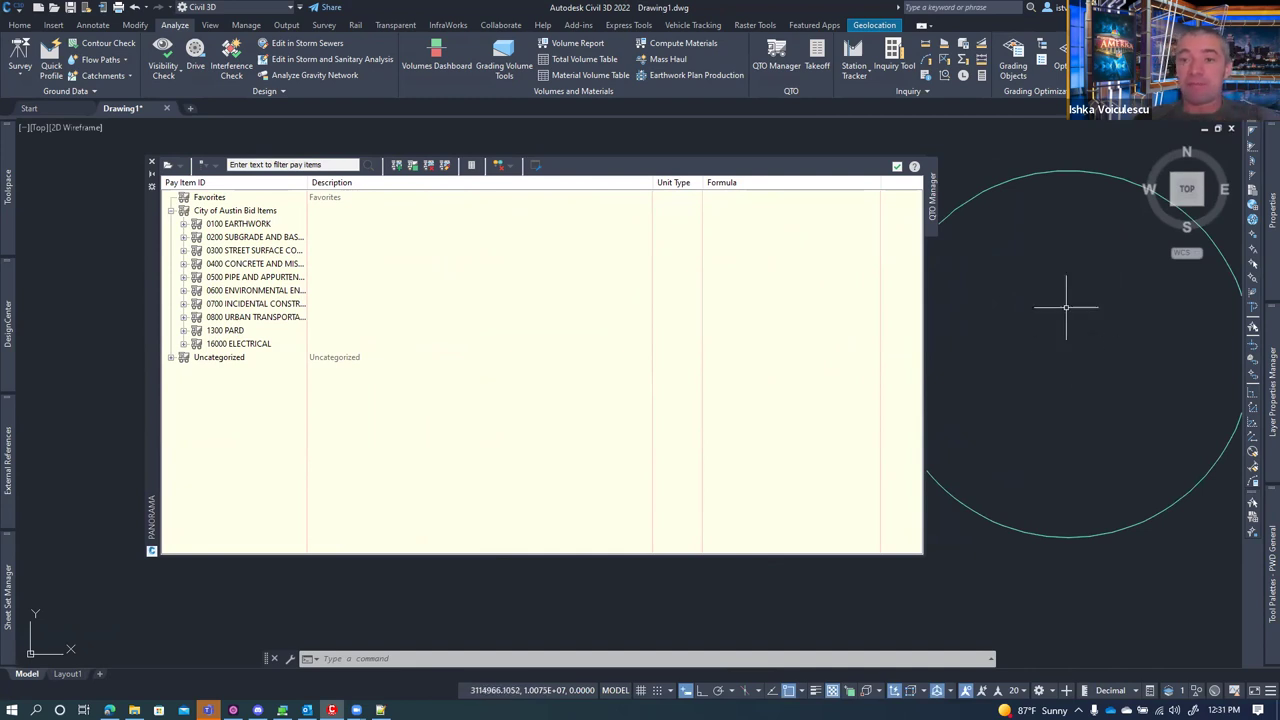
- Turn on the aerial online map and zoom in on the domed building's grounds inside the circle
click(874, 25)
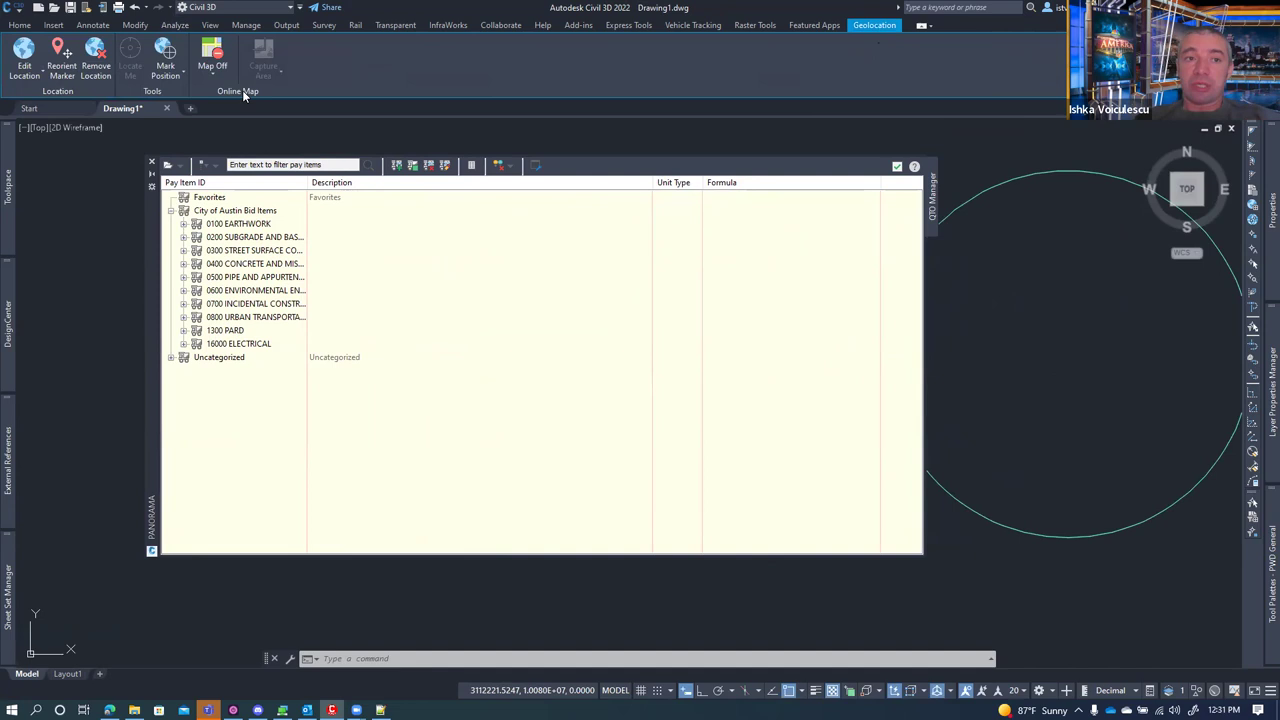
click(212, 62)
click(212, 99)
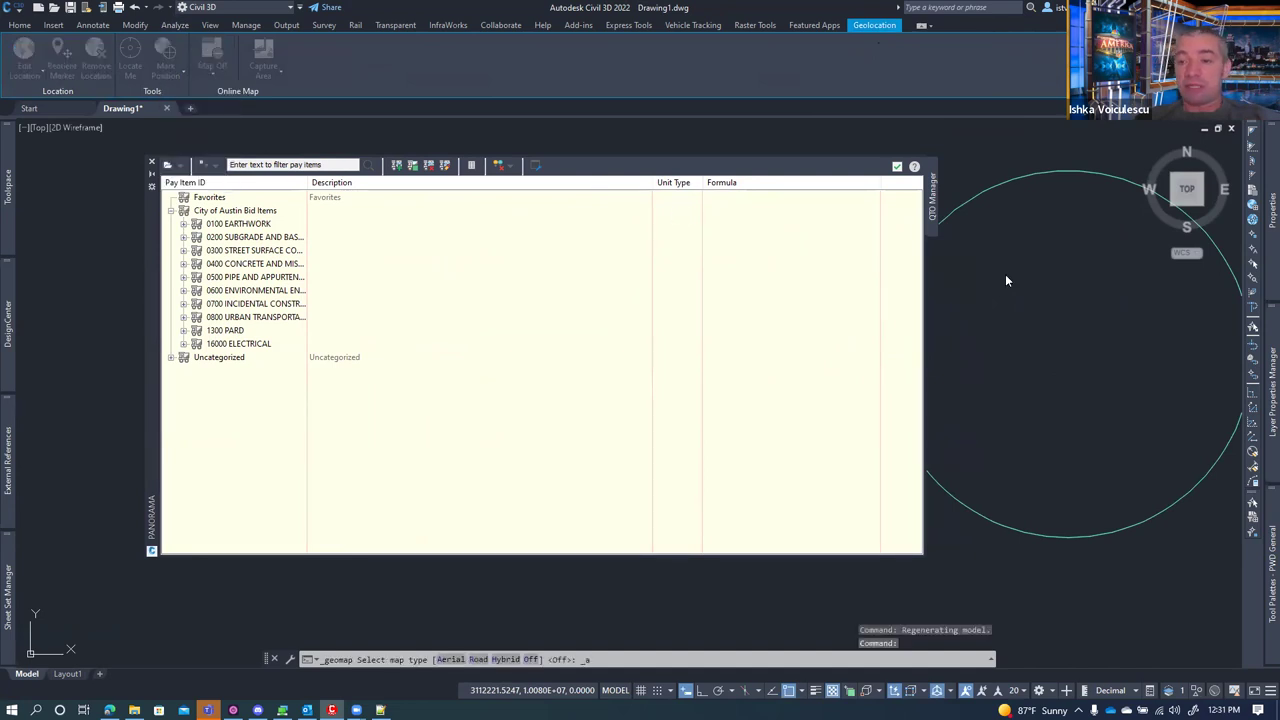
click(670, 398)
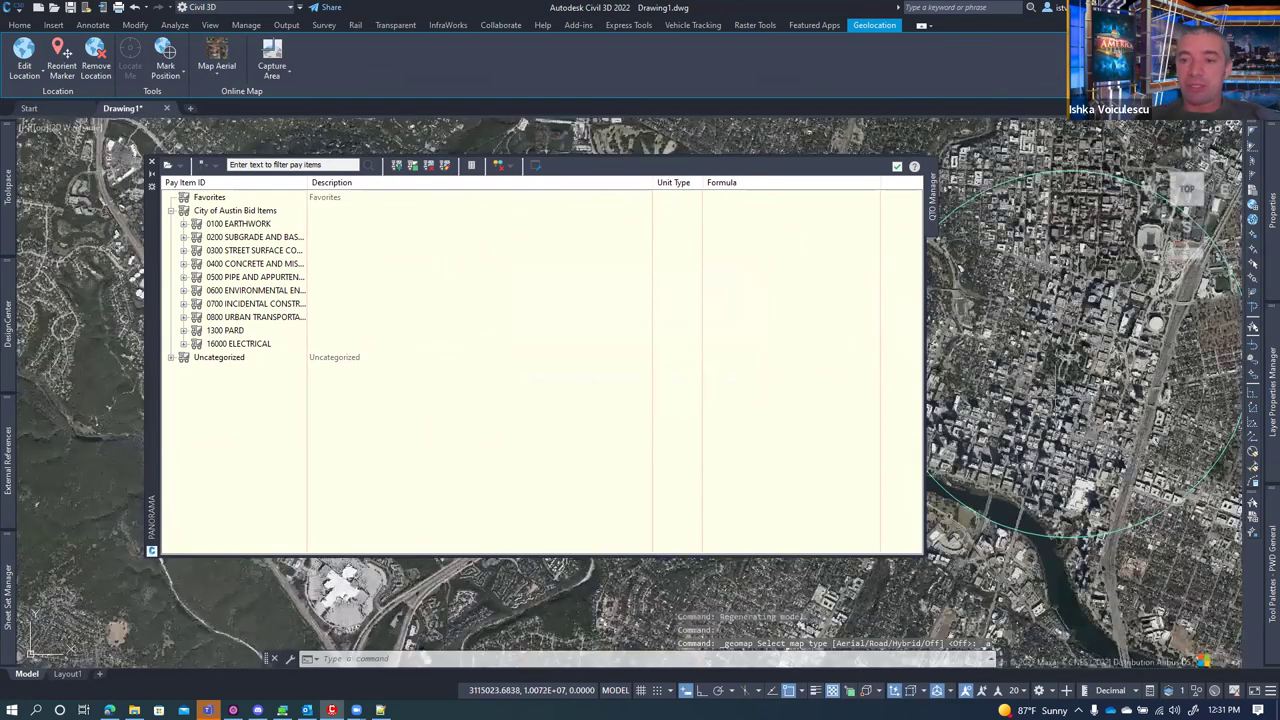
scroll(1060, 375, up, 5)
scroll(1062, 373, up, 4)
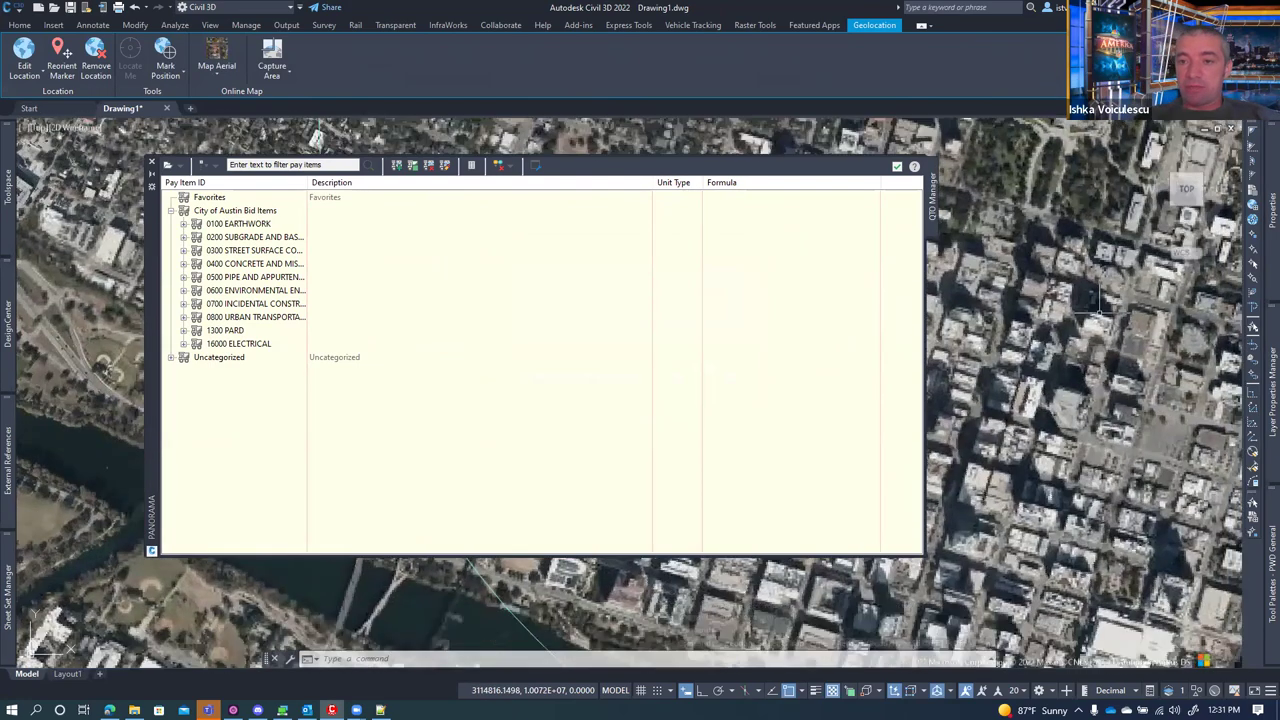
scroll(990, 240, up, 4)
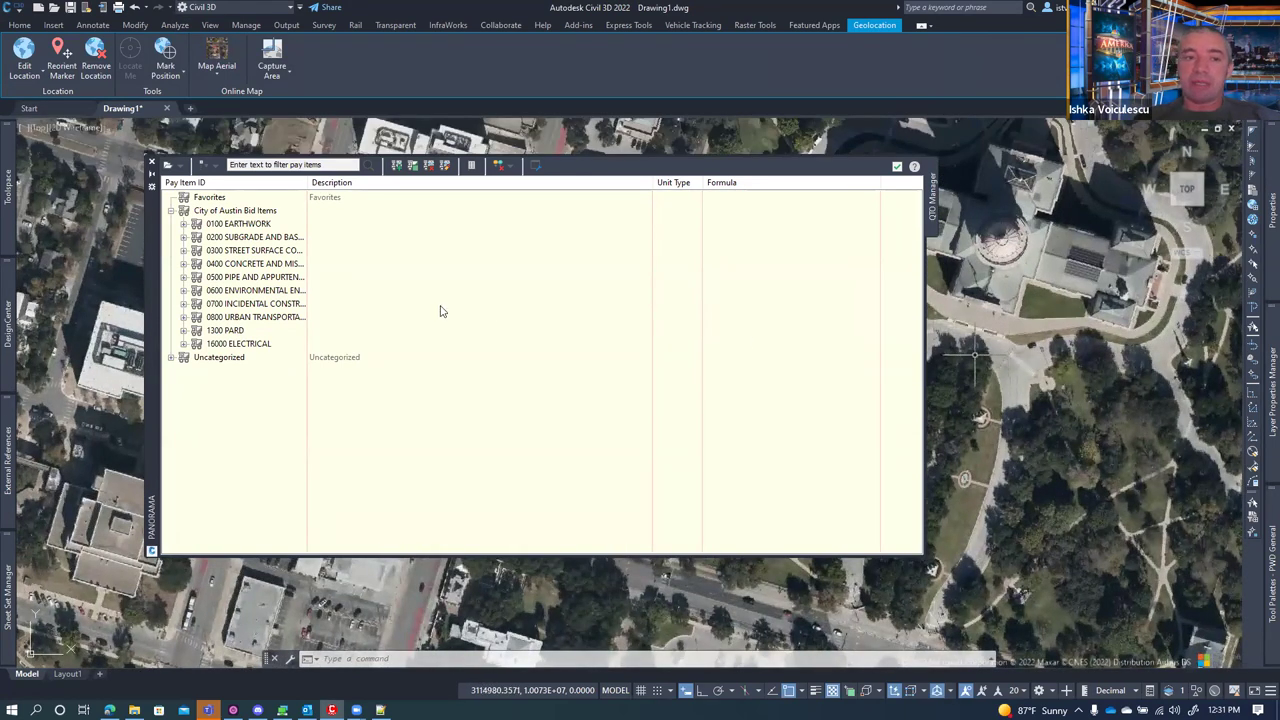
- Expand 0400 Concrete and category 430 P.C. Concrete Curb and Gutter, and select pay item 430S-B (Fine Grading)
click(185, 264)
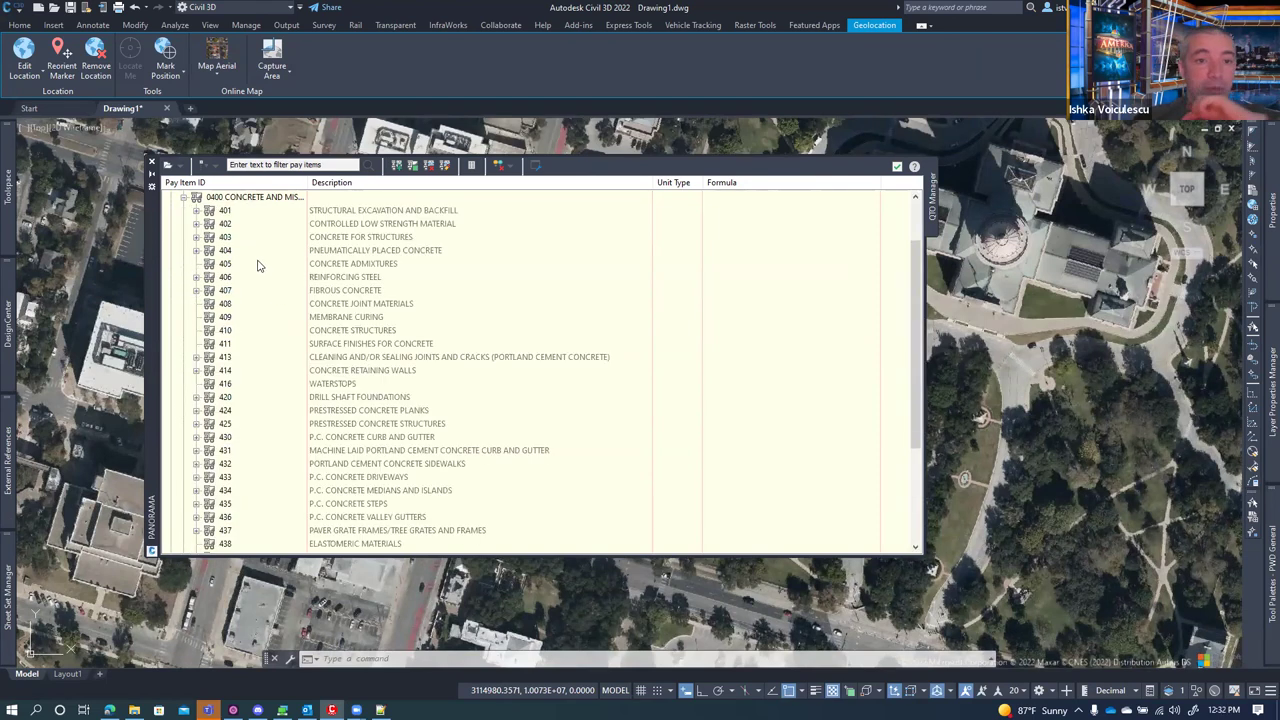
click(196, 237)
click(196, 237)
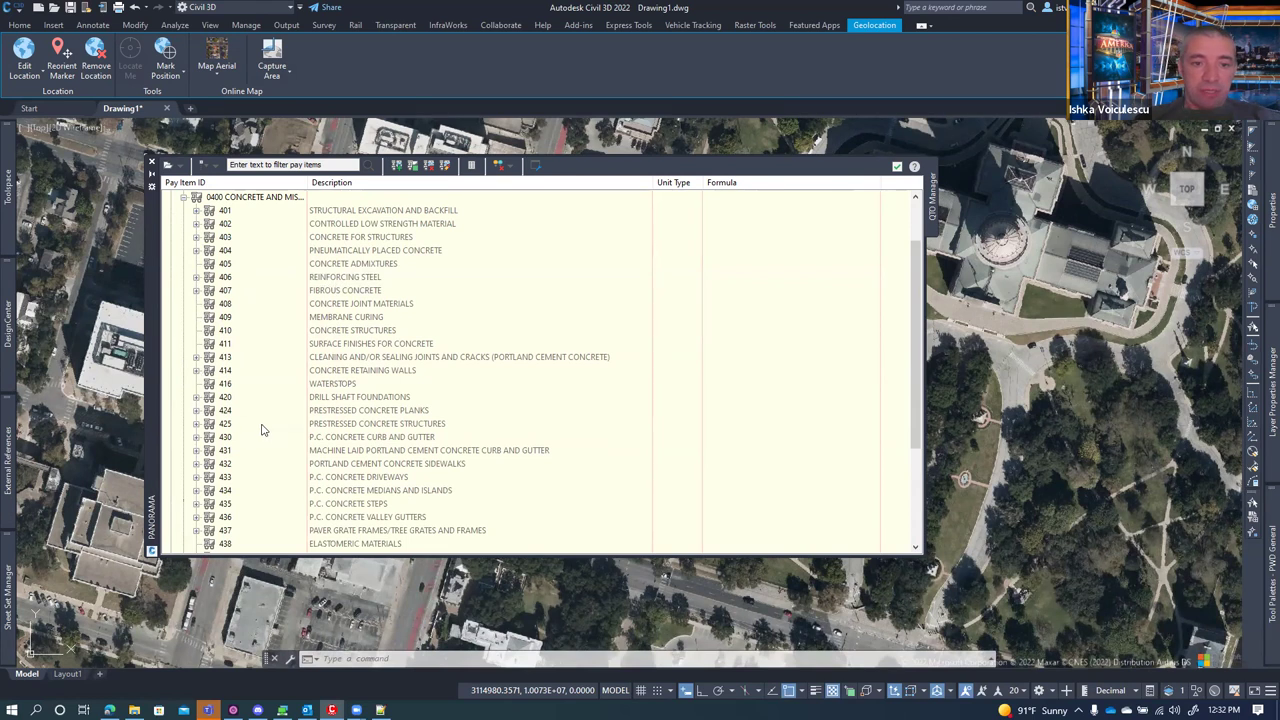
click(196, 437)
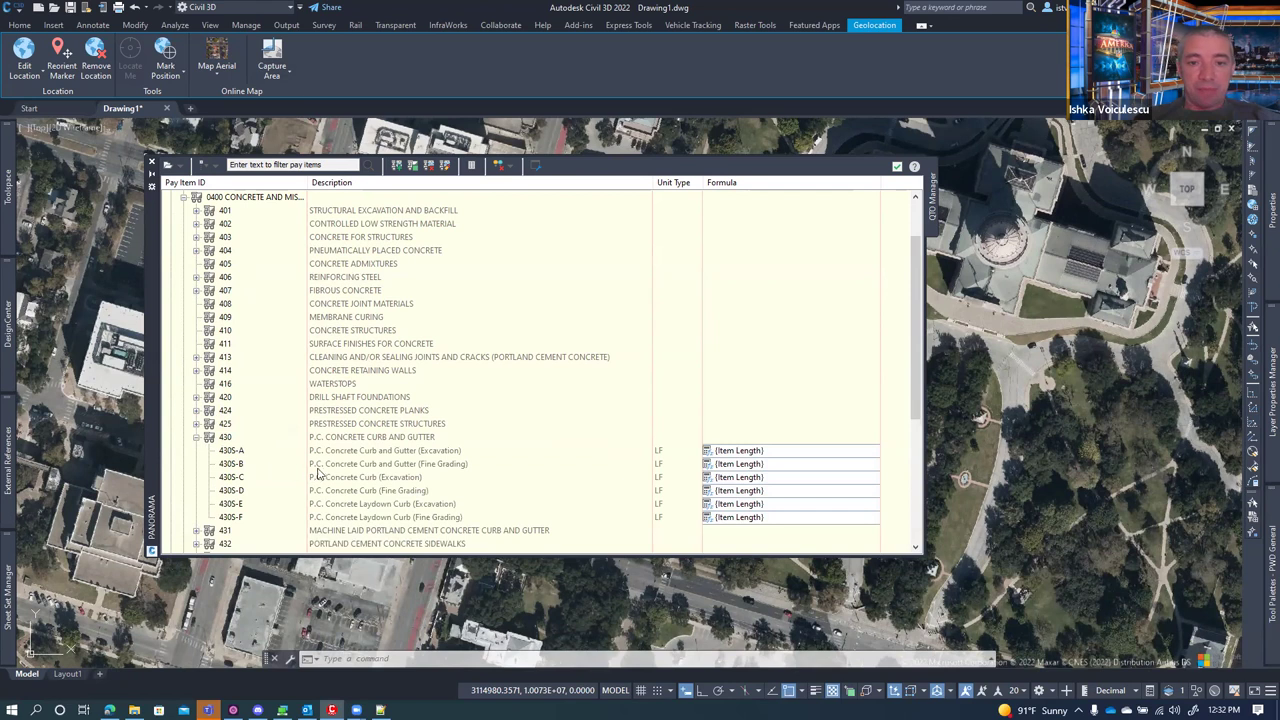
click(252, 453)
click(236, 465)
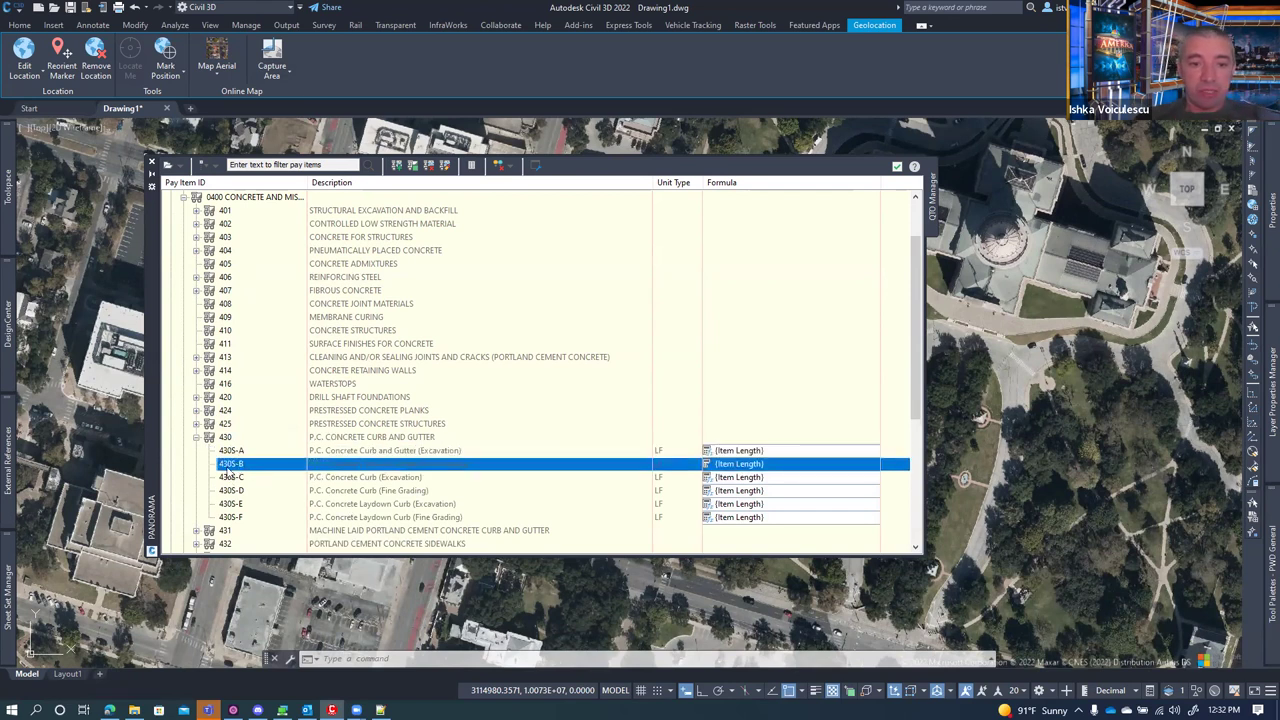
click(236, 491)
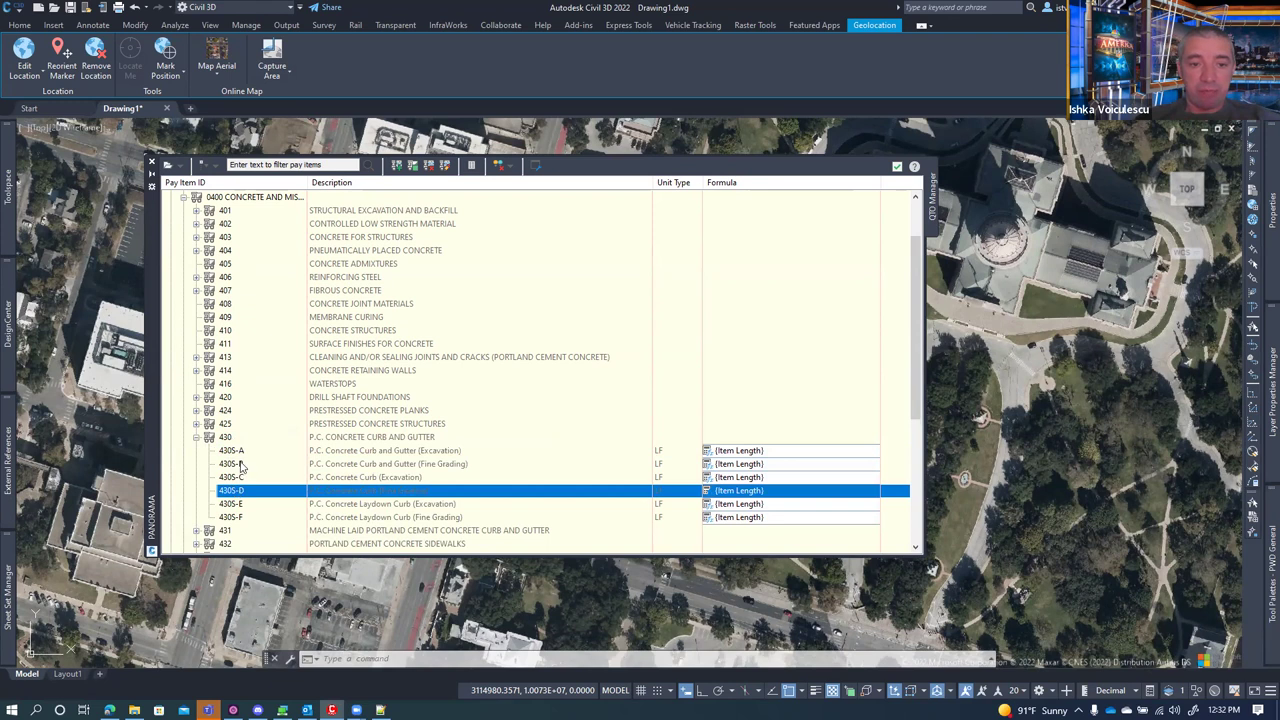
click(240, 466)
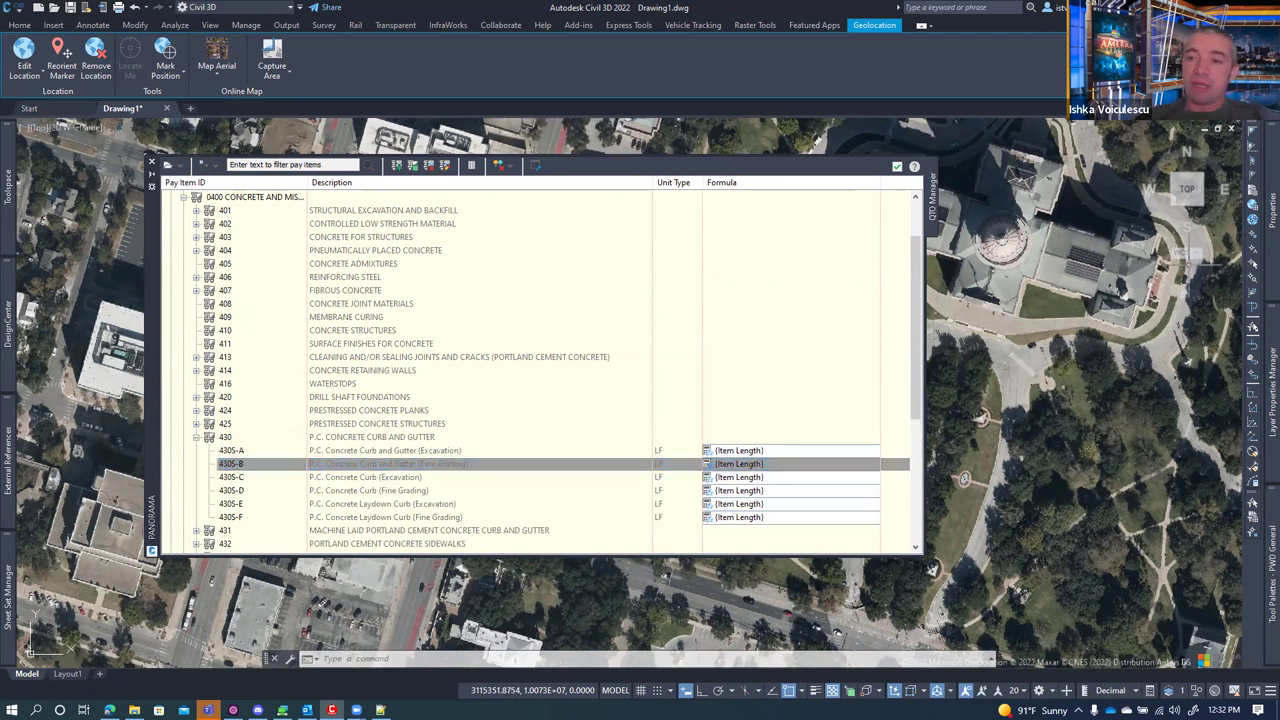
- Filter the layers by C-Features, widen the filter and name columns, and make C-CURB-LINE the current layer
mouse_move(1262, 370)
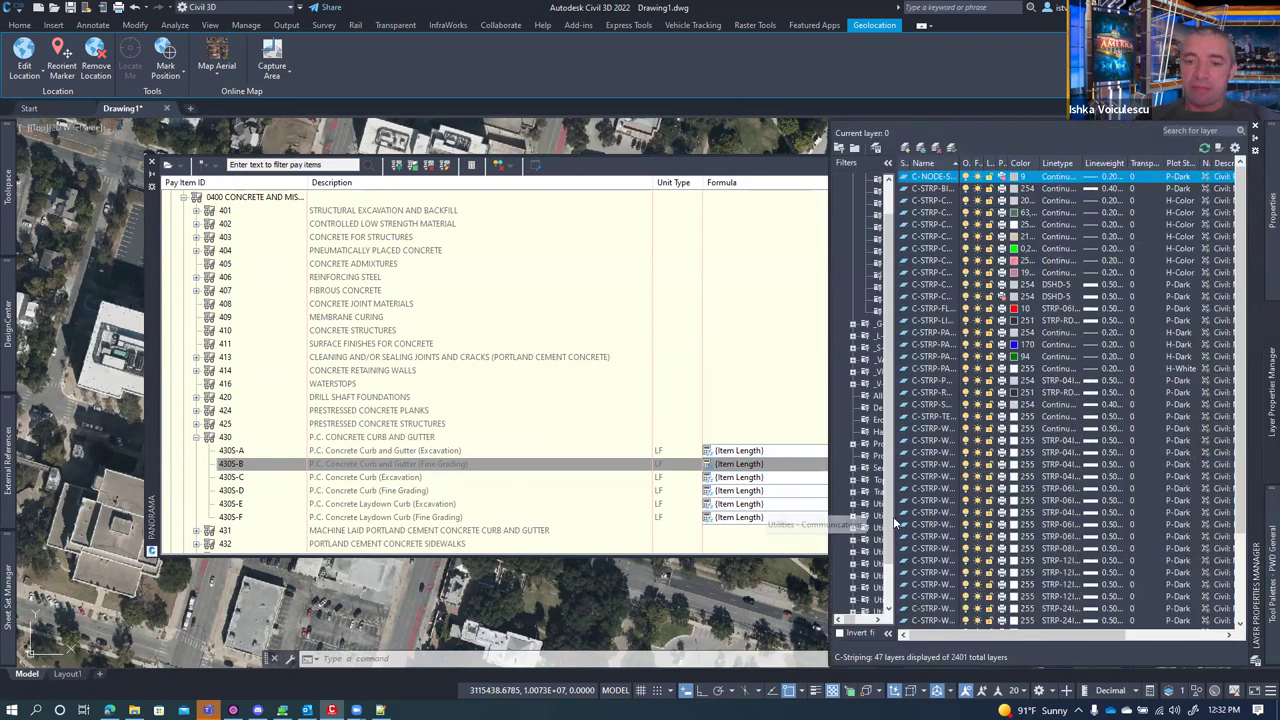
drag(895, 516, 1005, 480)
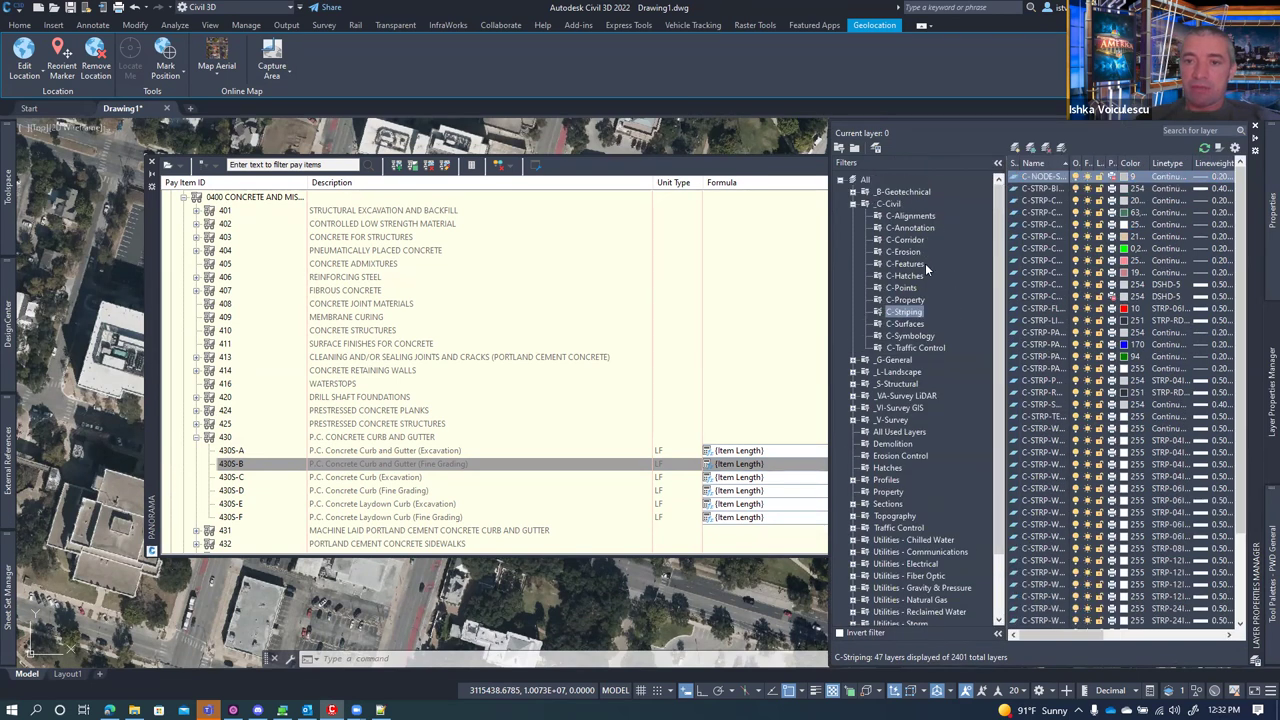
click(924, 263)
drag(1069, 160, 1165, 162)
click(1089, 273)
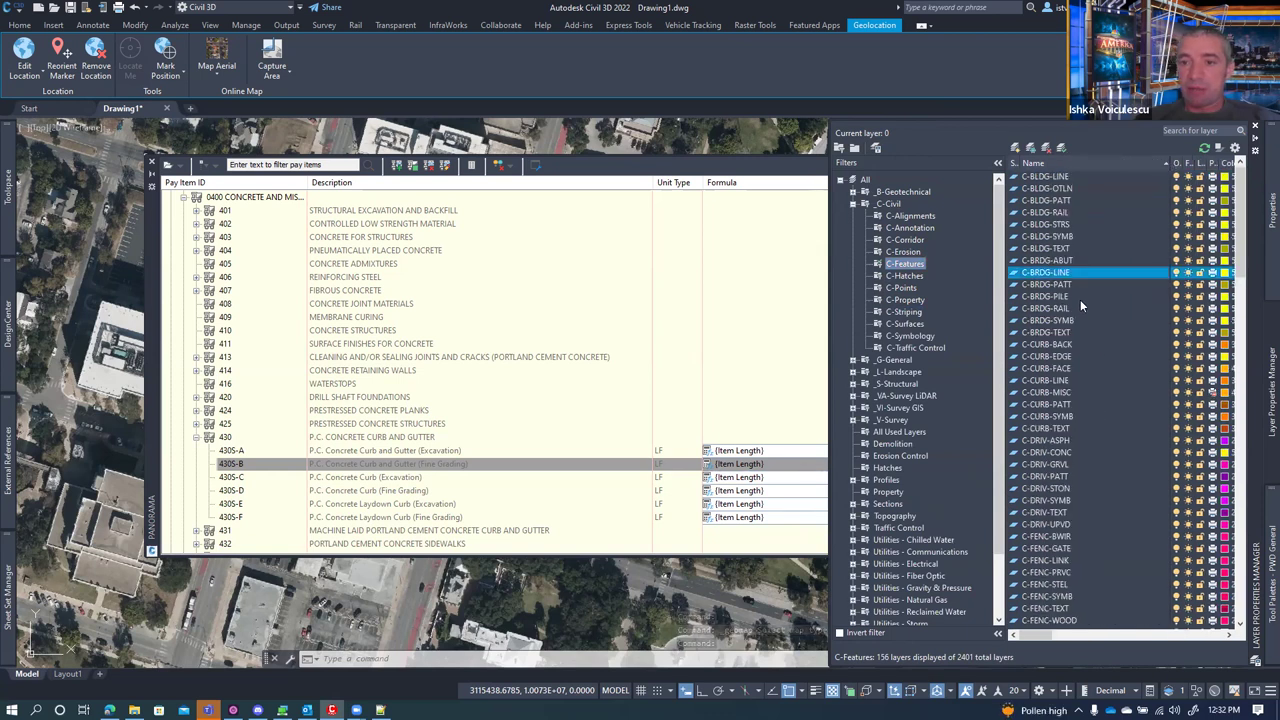
double_click(1060, 381)
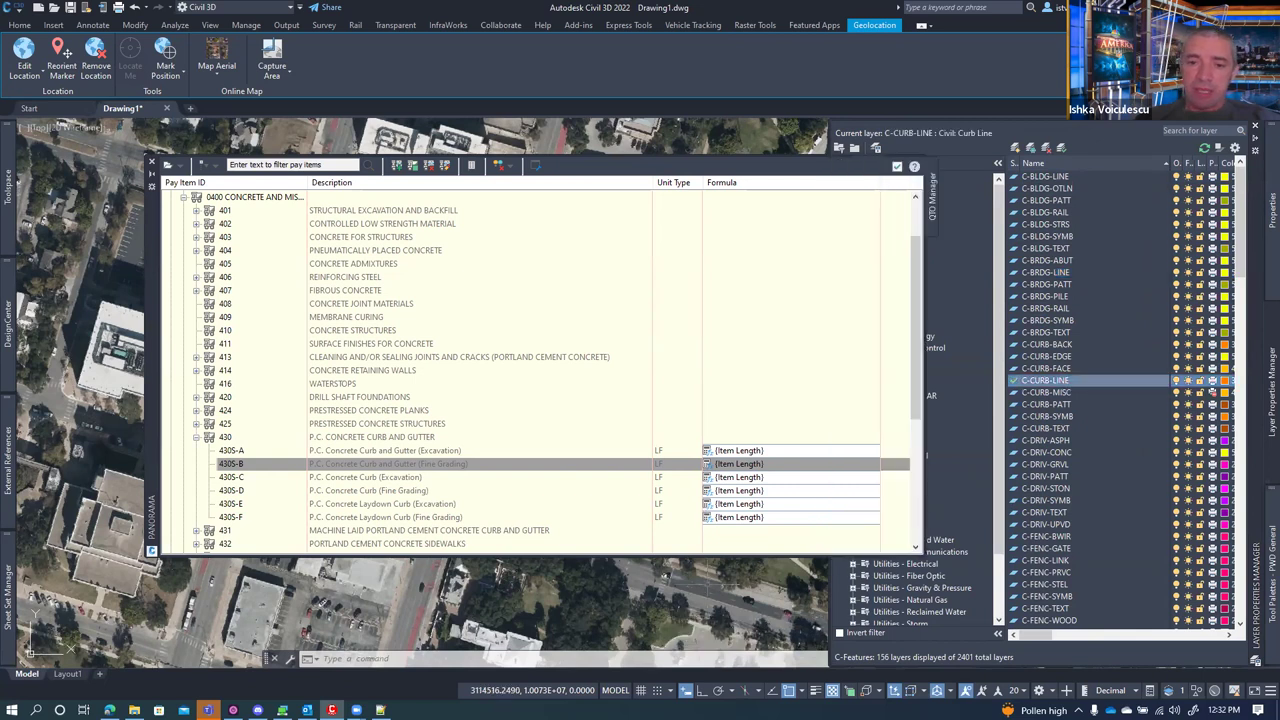
- Draw a polyline along the curb of the drive beside the parked car near the crosswalk
scroll(1000, 353, up, 3)
text(pl)
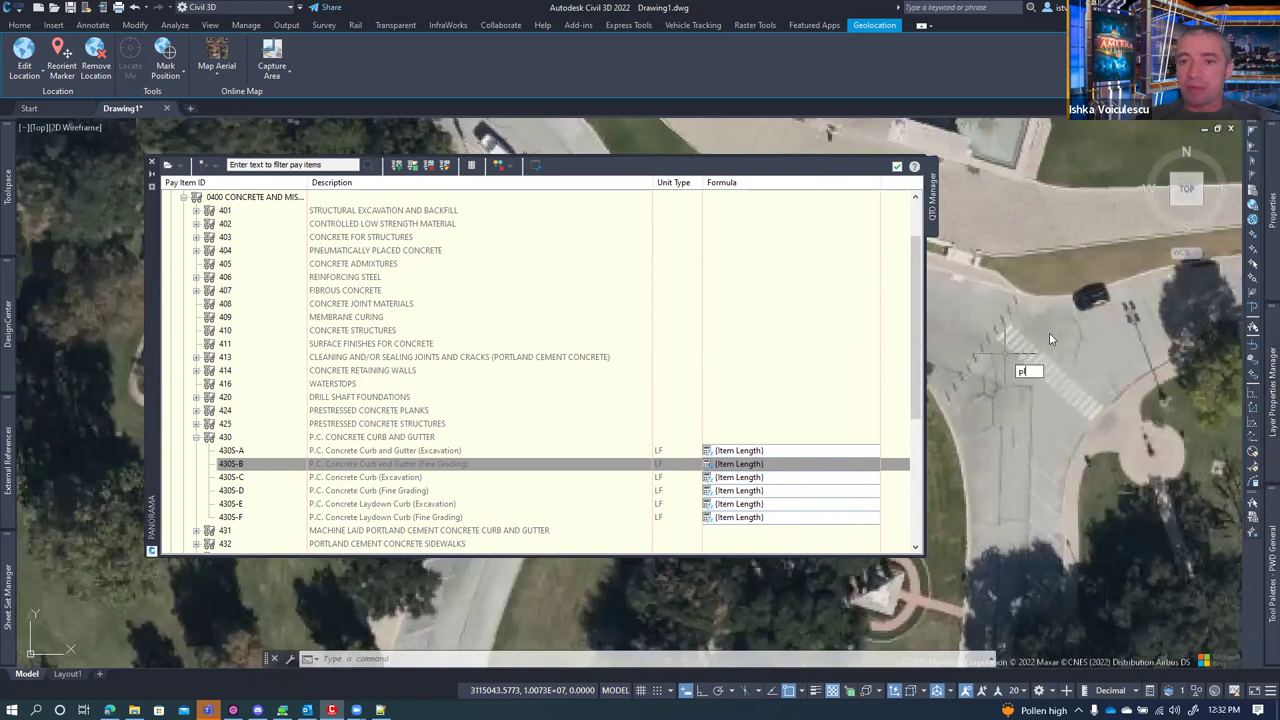
key(Return)
click(1077, 297)
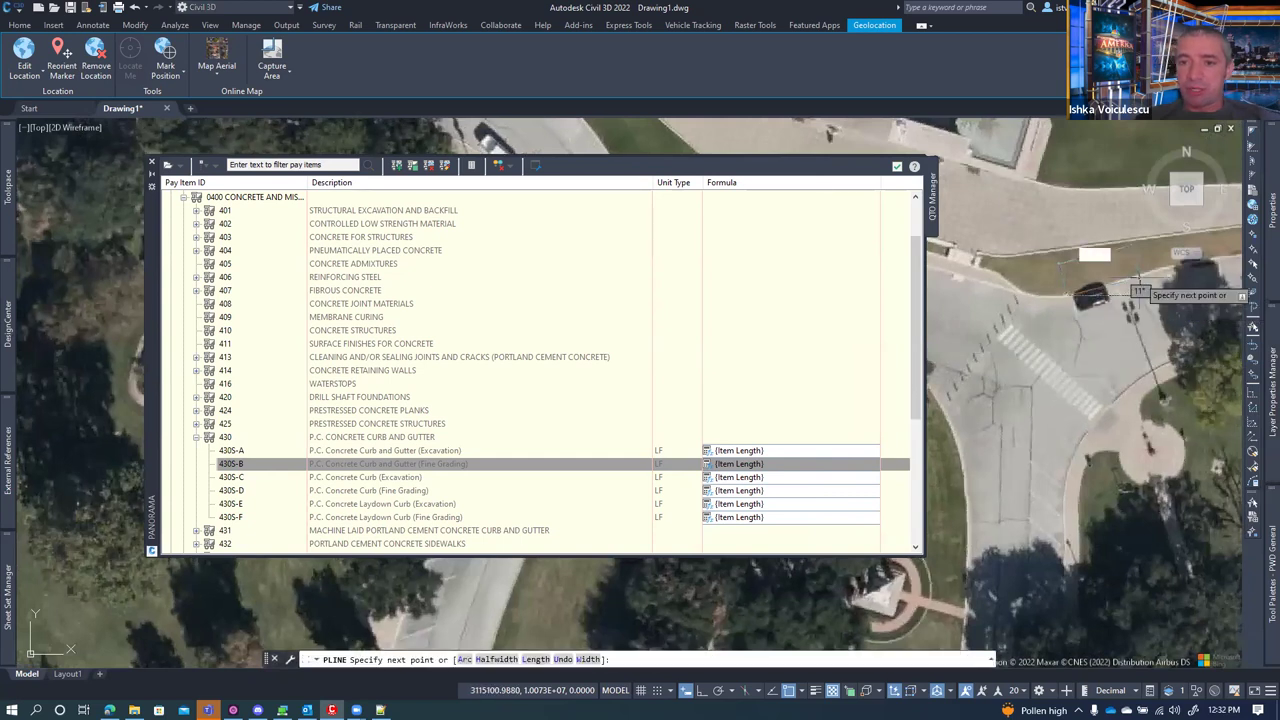
middle_drag(1077, 297, 1000, 312)
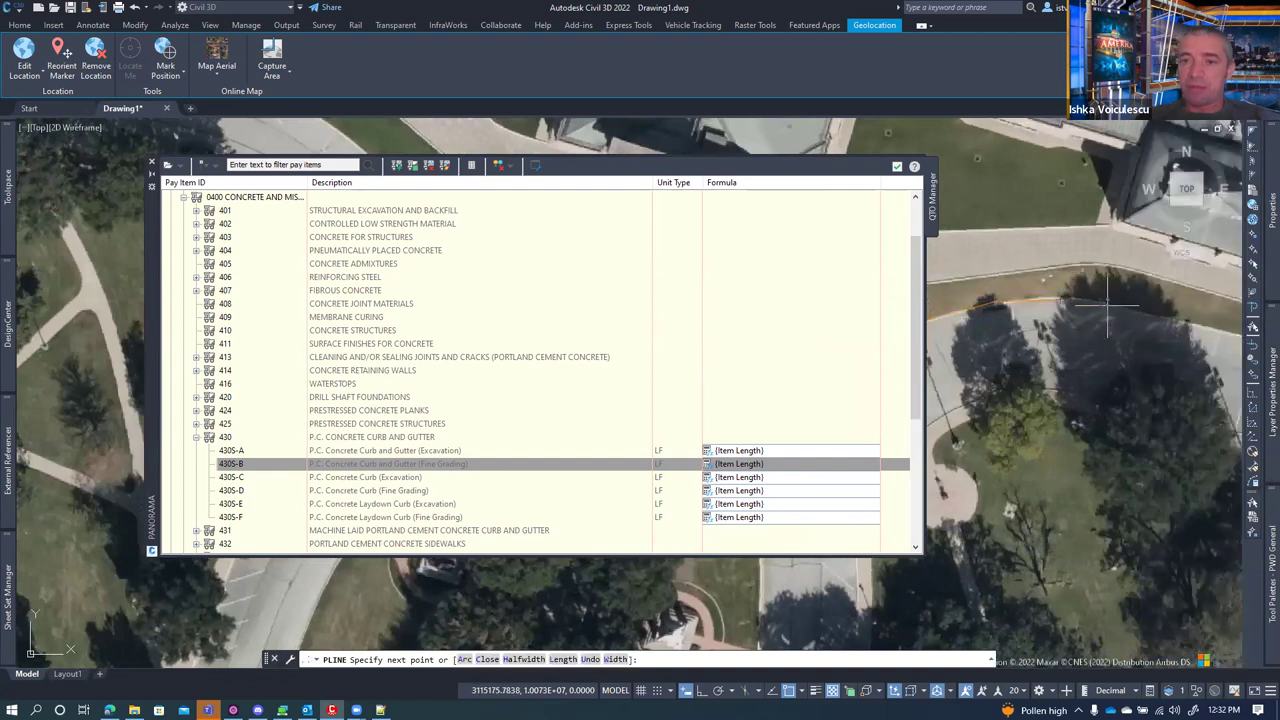
key(Escape)
- Draw a second polyline along the lawn edge bordering the walkway, just north of the first curb line
scroll(1036, 357, down, 3)
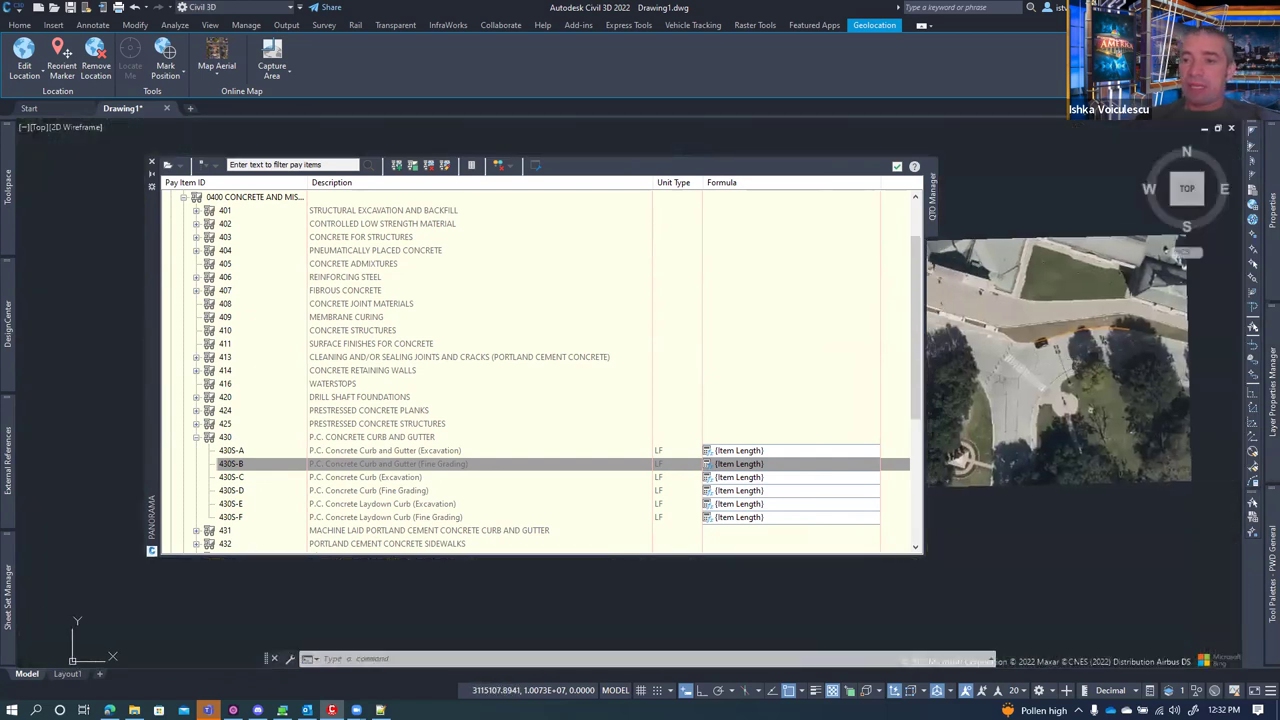
key(Return)
scroll(1025, 300, up, 5)
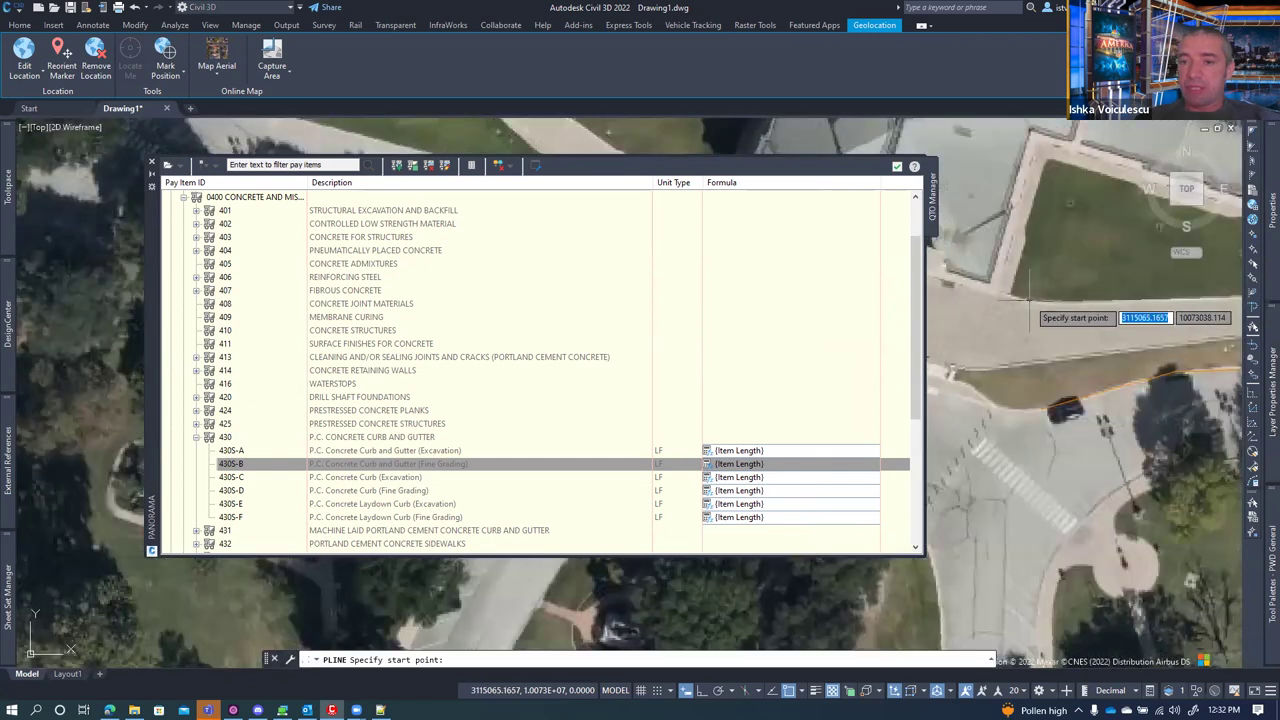
click(1024, 302)
click(1071, 302)
middle_drag(1071, 302, 876, 282)
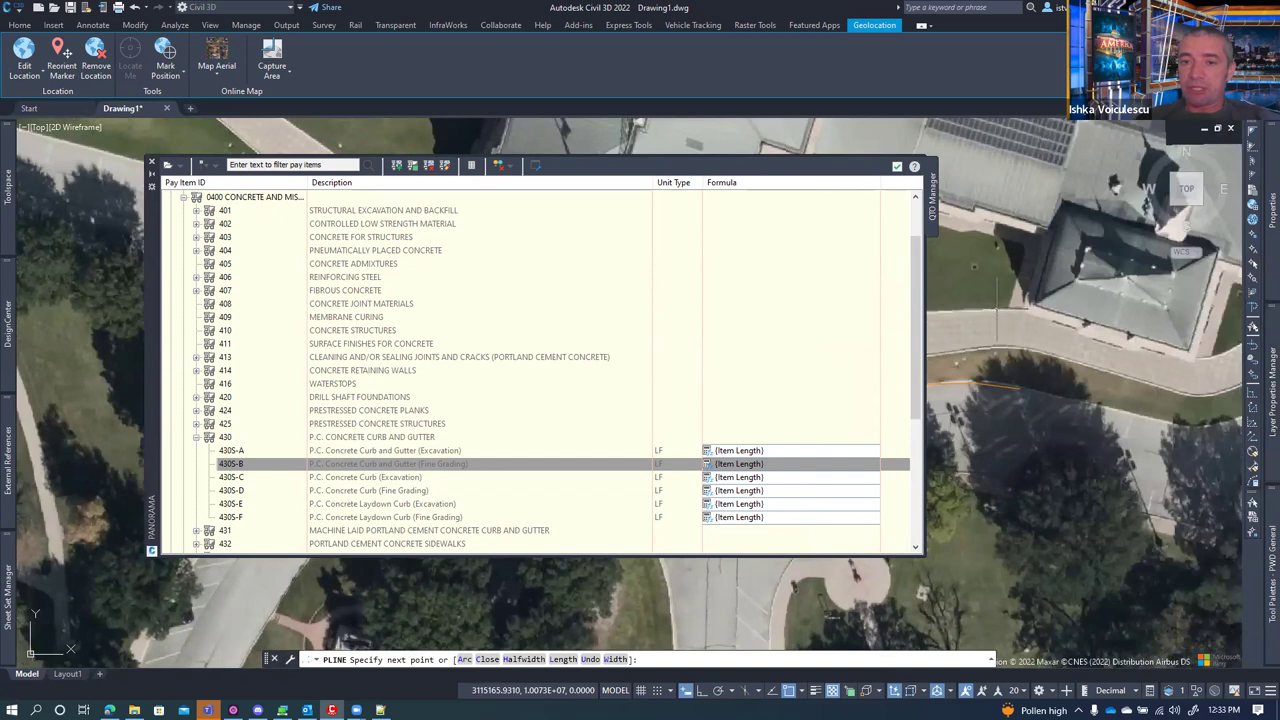
key(Return)
middle_drag(987, 322, 1113, 357)
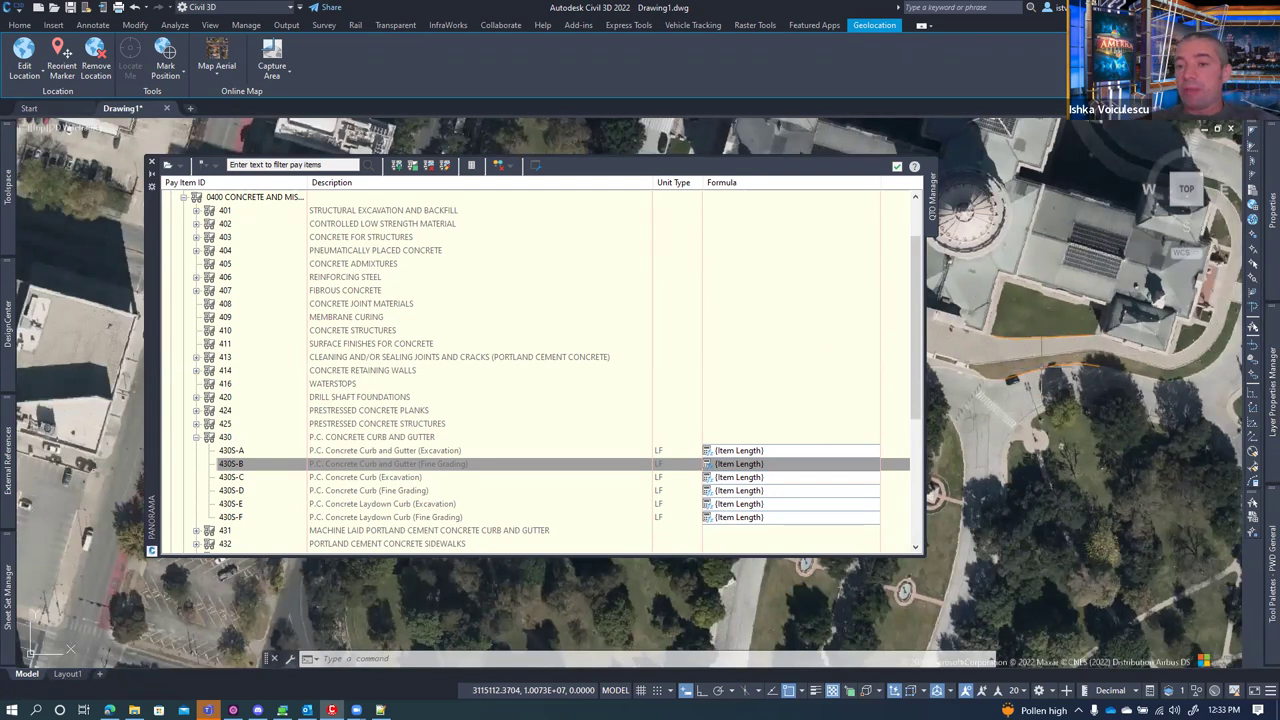
- Assign pay item 430S-B to the curb polyline along the drive and check the assignment on the polyline
mouse_move(940, 378)
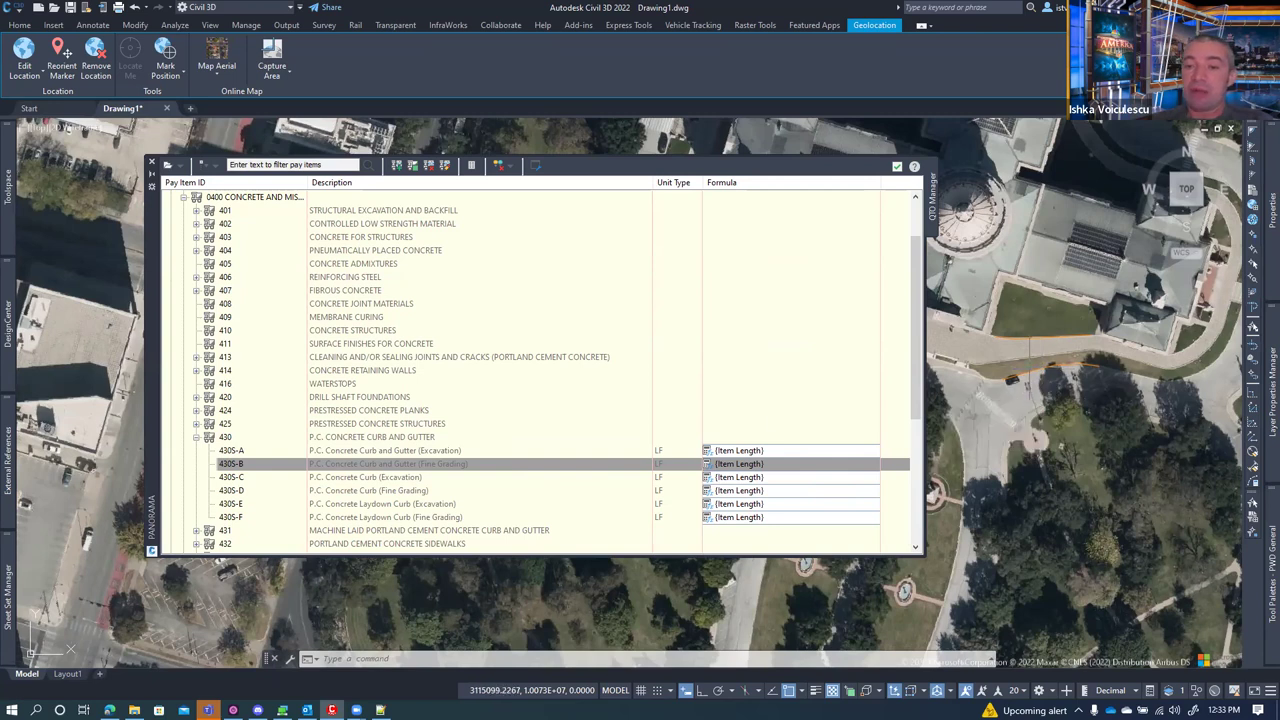
right_click(258, 468)
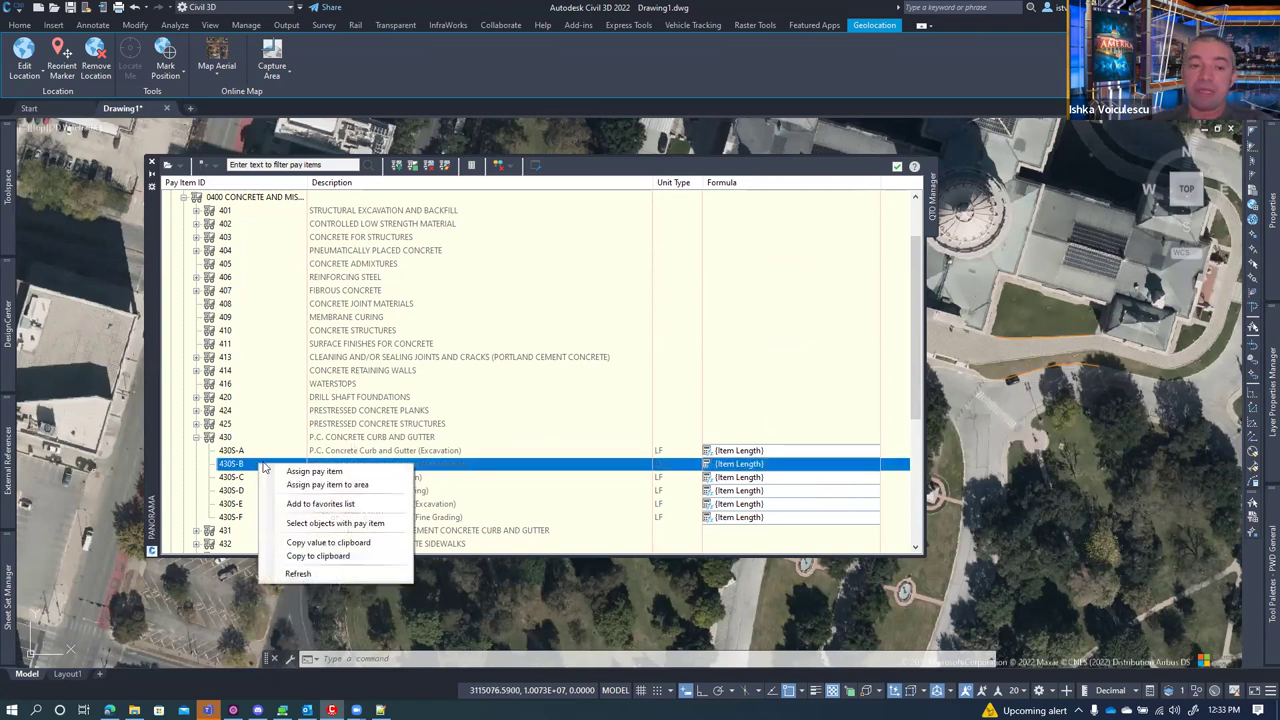
click(302, 472)
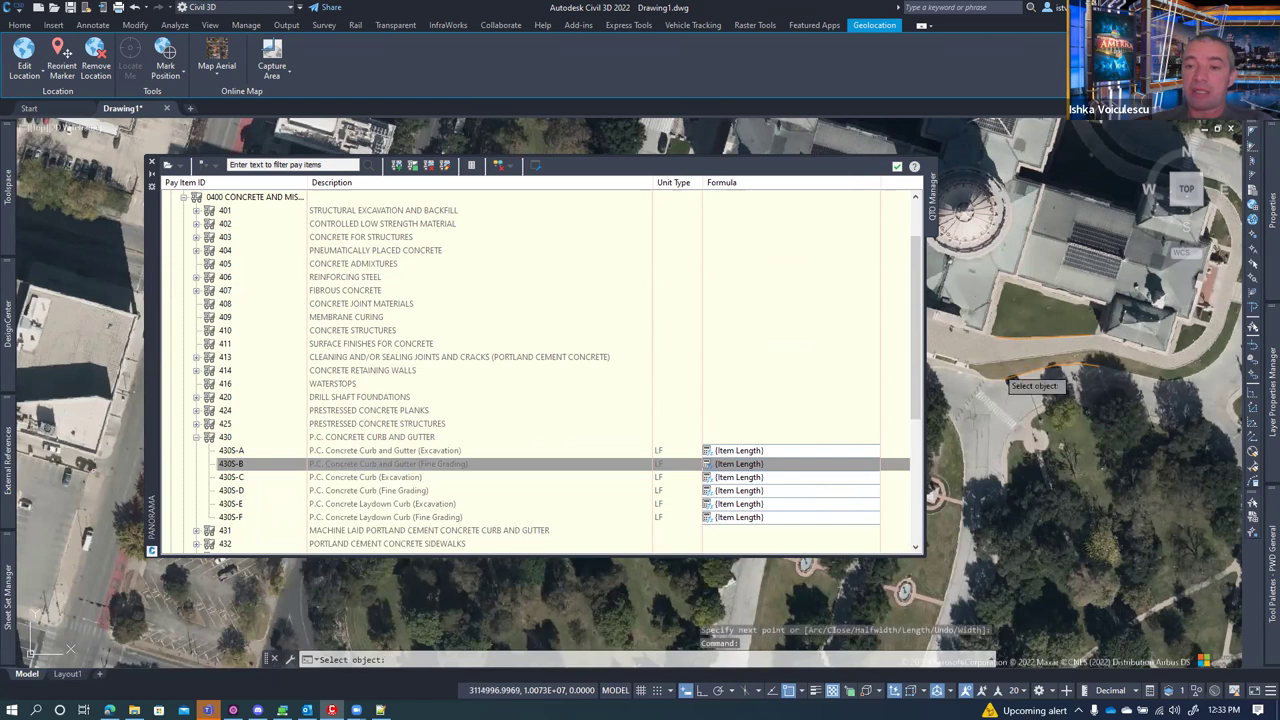
click(1029, 391)
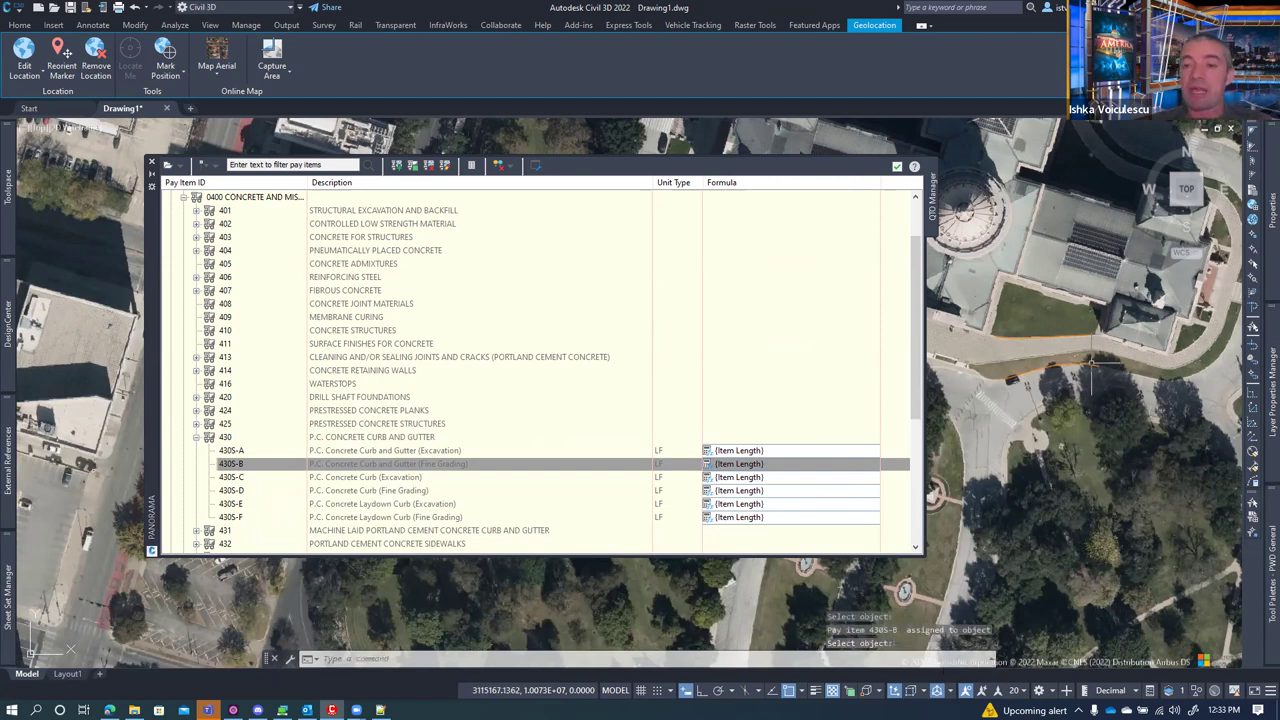
mouse_move(1081, 362)
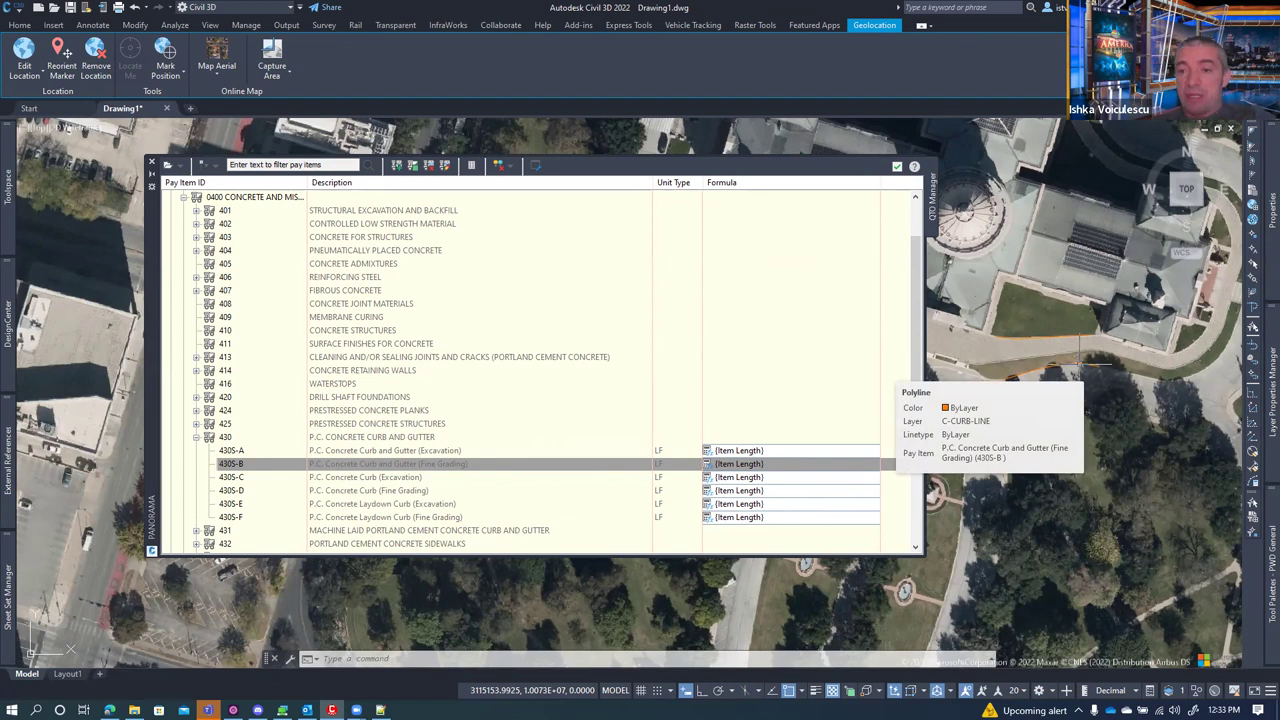
key(Escape)
key(Escape)
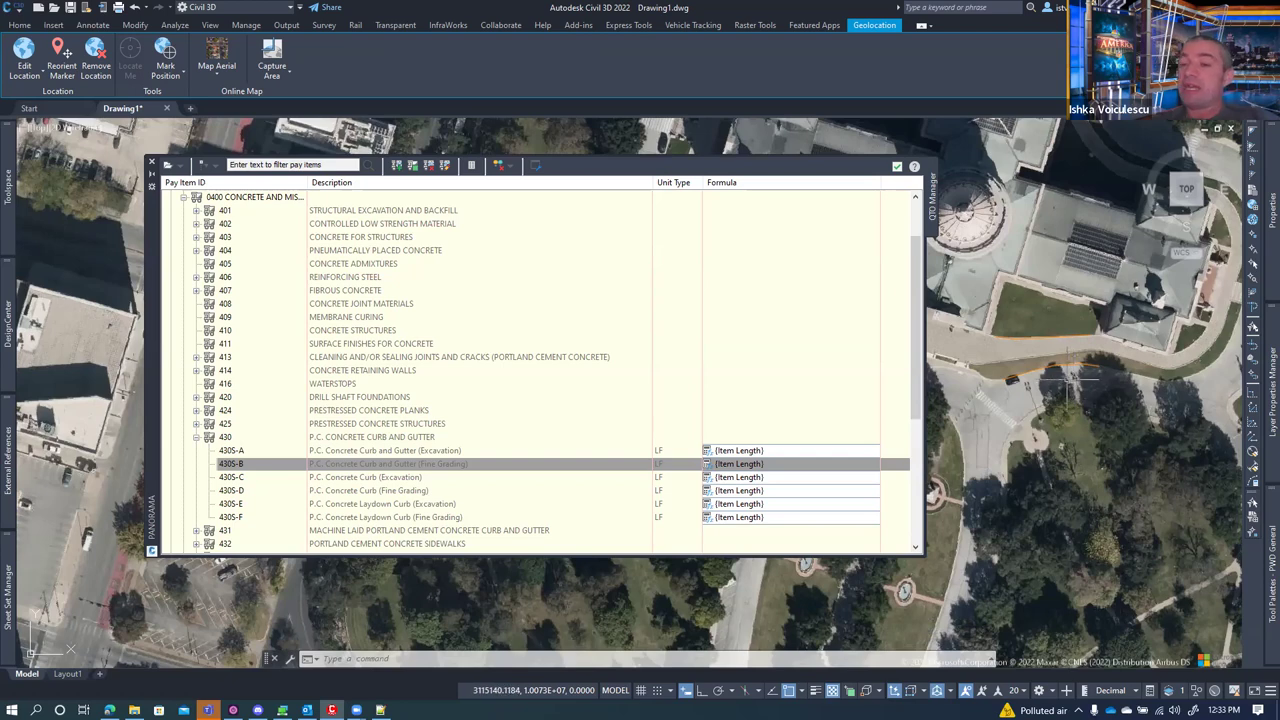
- Draw another curb polyline along the drive, just east of the existing one, using Add Selected from the existing curb polyline
scroll(1075, 378, up, 2)
scroll(1104, 379, up, 1)
scroll(1045, 359, up, 1)
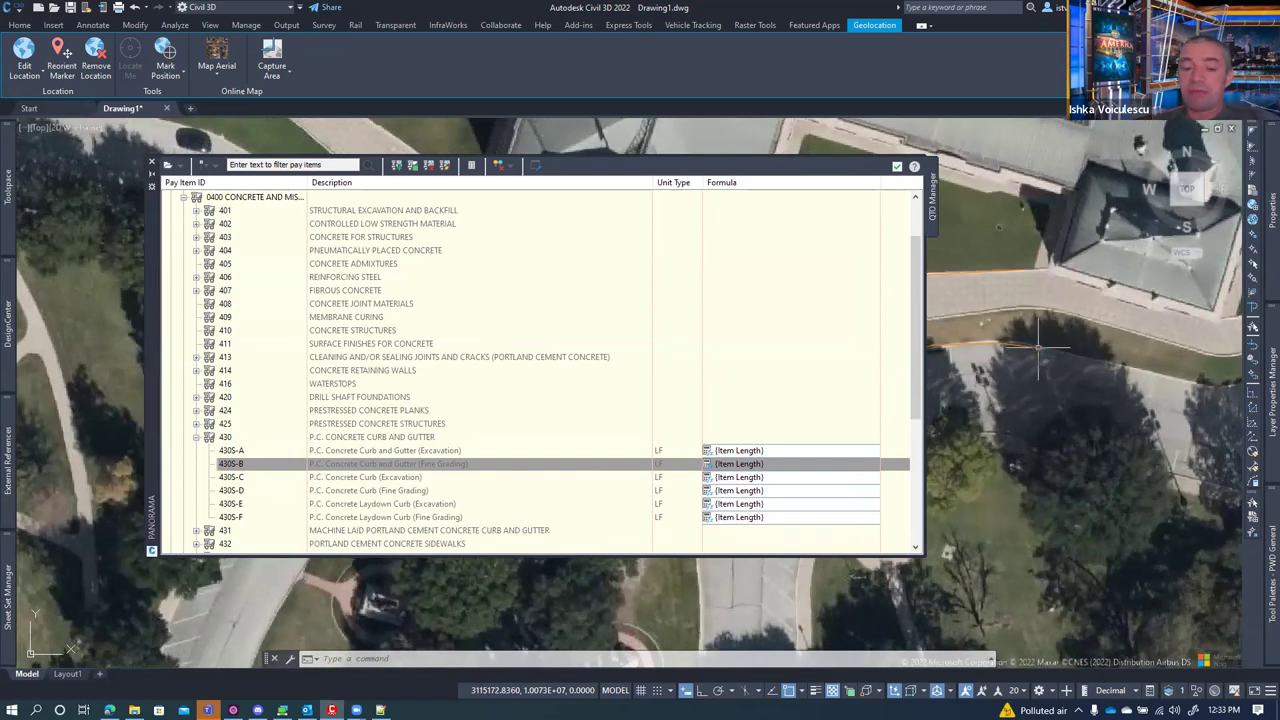
right_click(1064, 132)
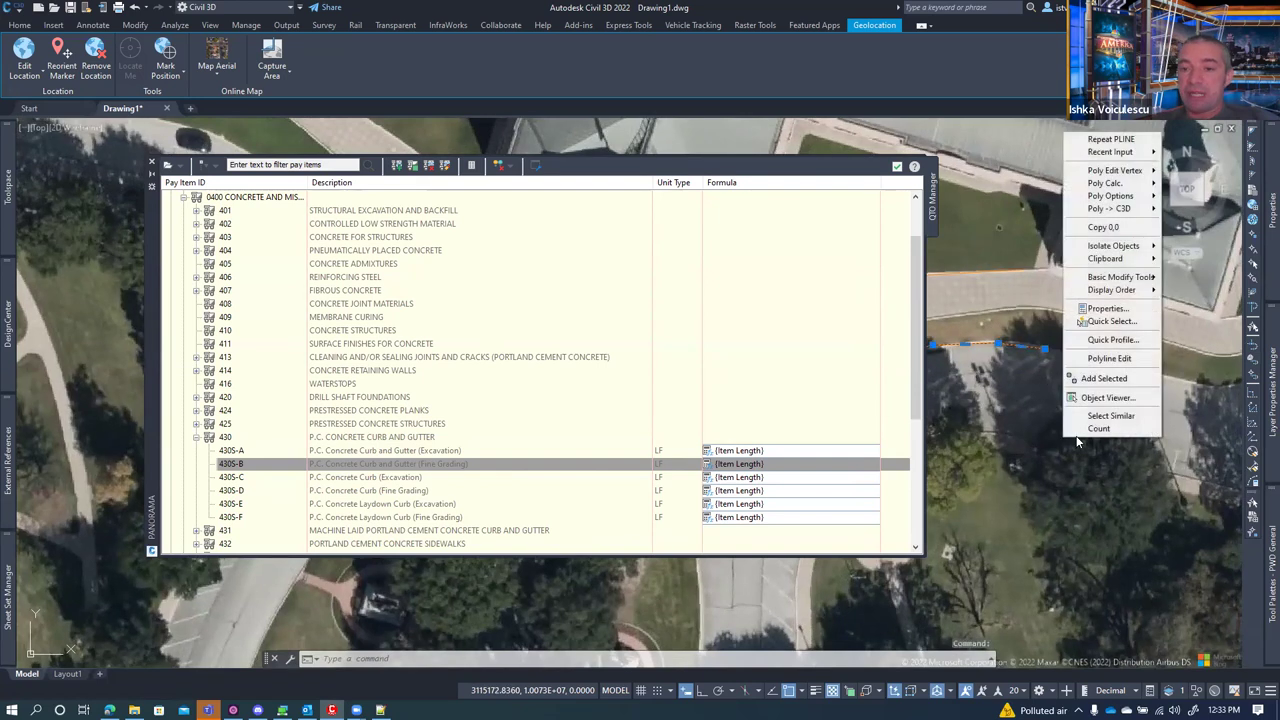
click(1119, 384)
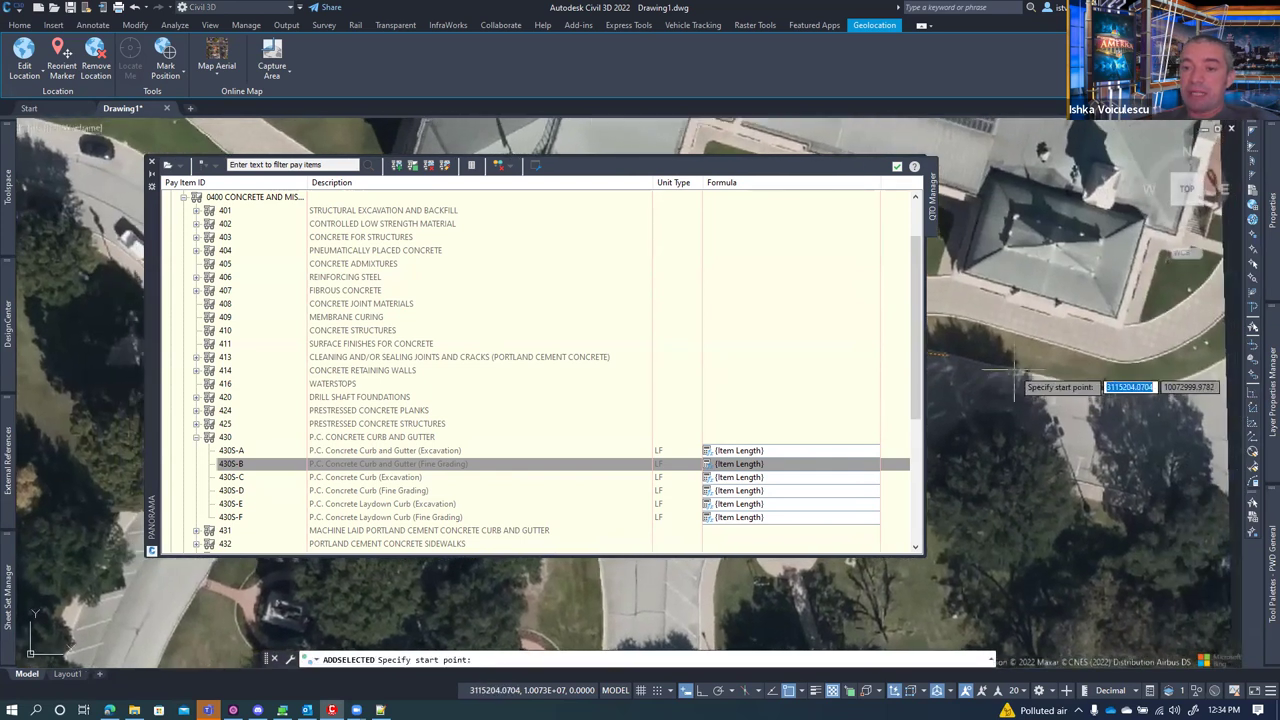
click(1015, 366)
click(1110, 388)
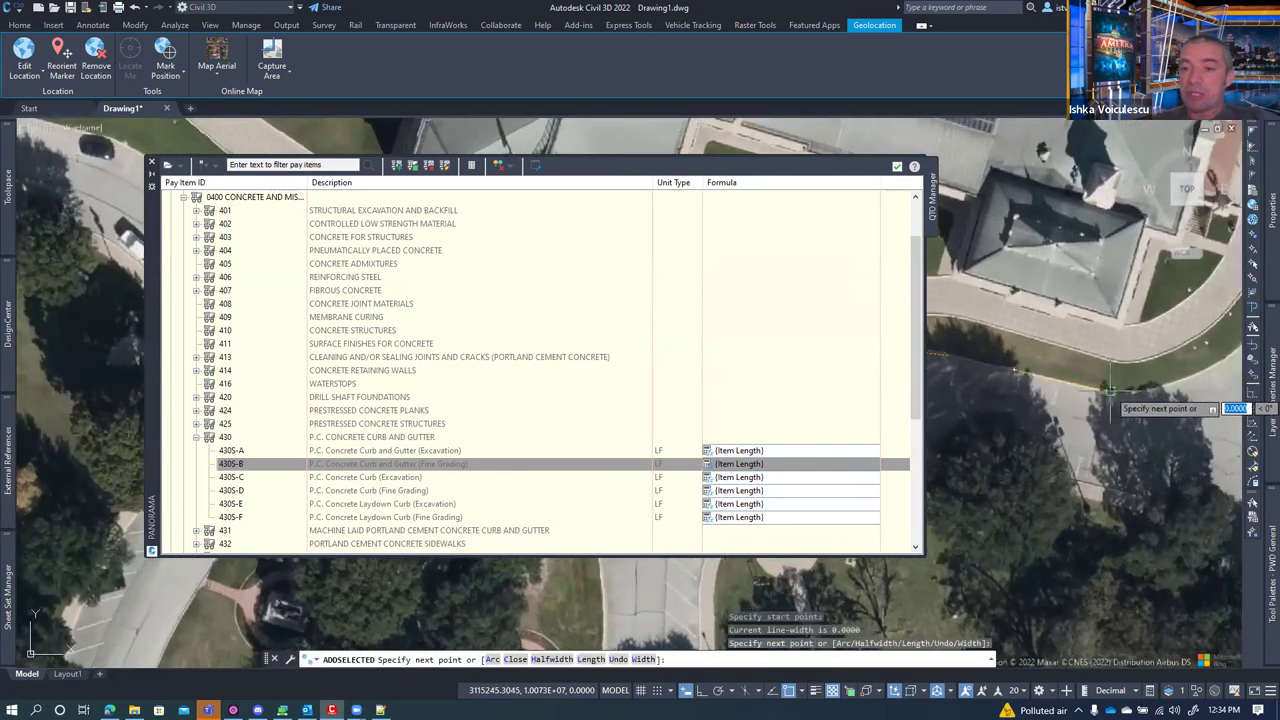
key(Return)
mouse_move(1084, 385)
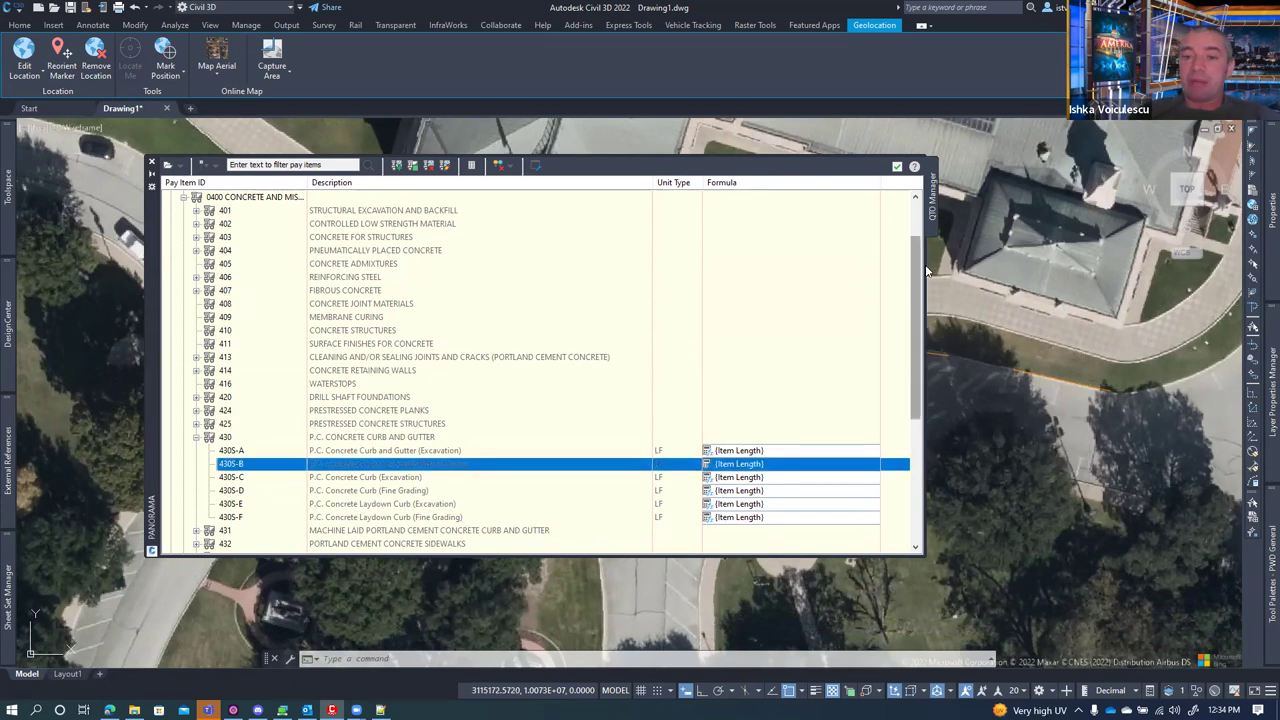
- Select the objects carrying pay item 430S-B to check which curb lines have it, and clear the selection
scroll(1146, 357, up, 2)
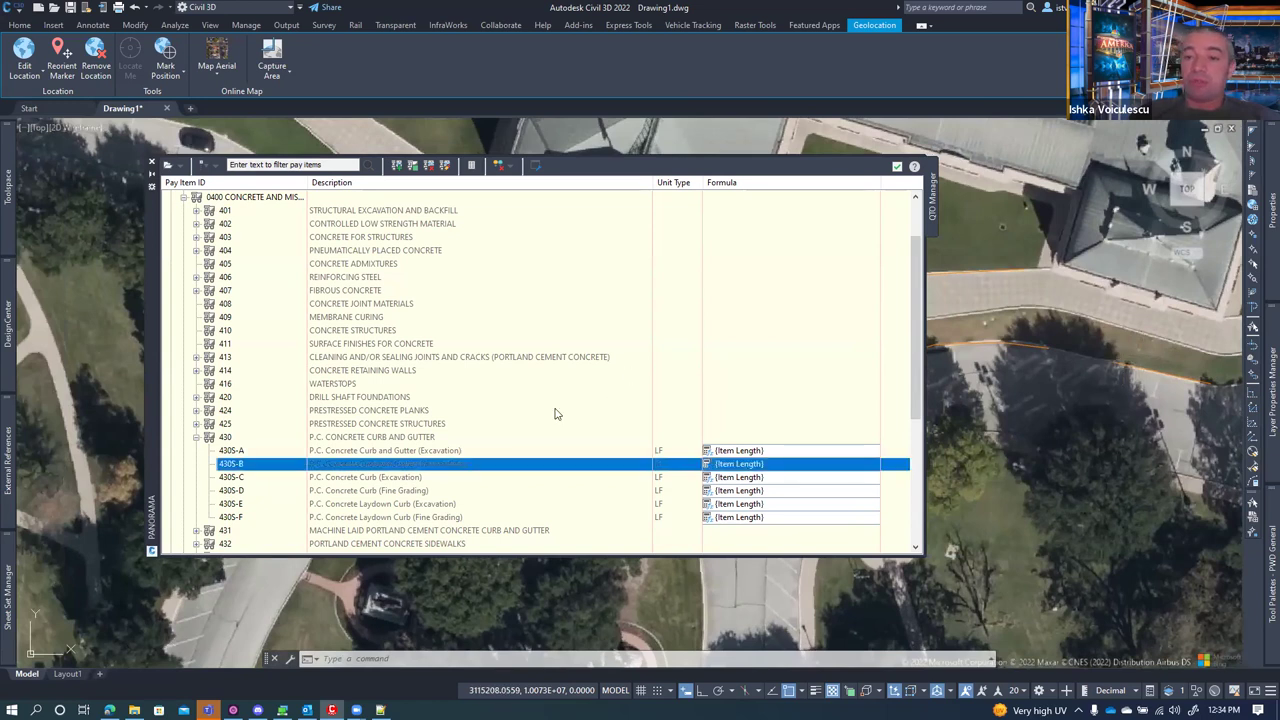
right_click(258, 470)
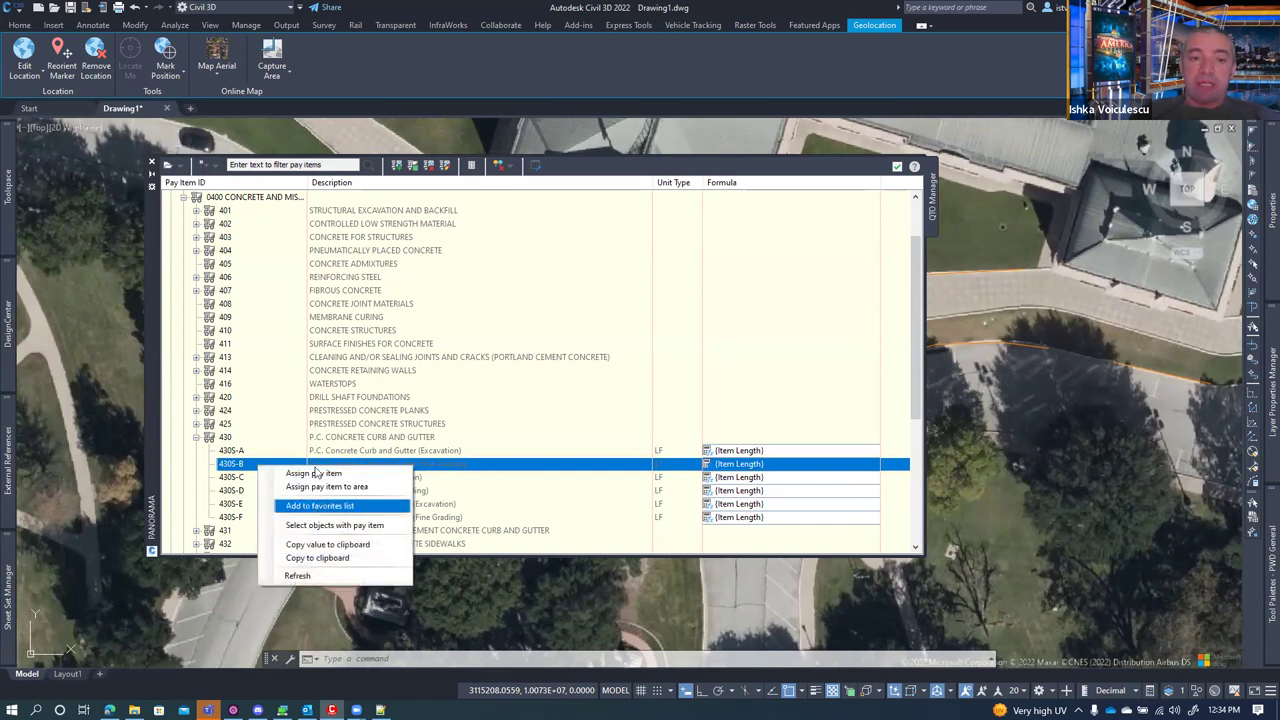
click(340, 526)
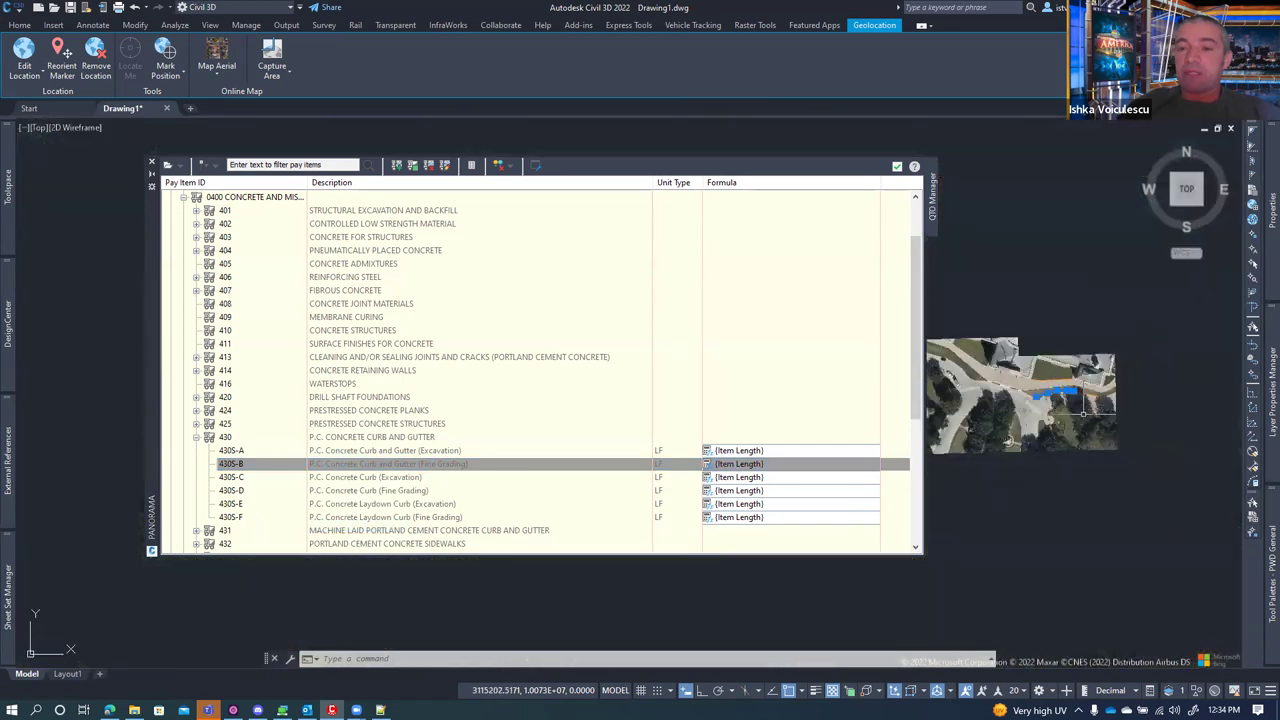
scroll(1086, 410, up, 2)
key(Escape)
key(Escape)
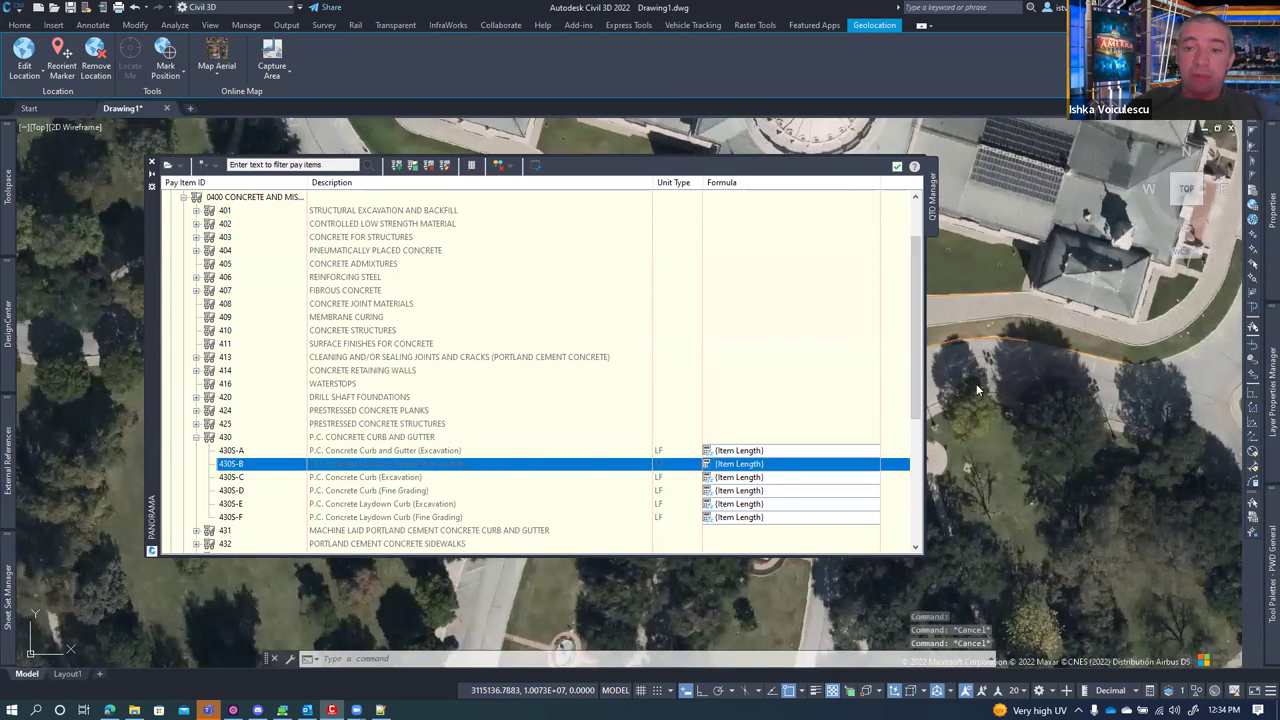
- Assign pay item 430S-B to all three curb polylines and clear the selection
click(1030, 282)
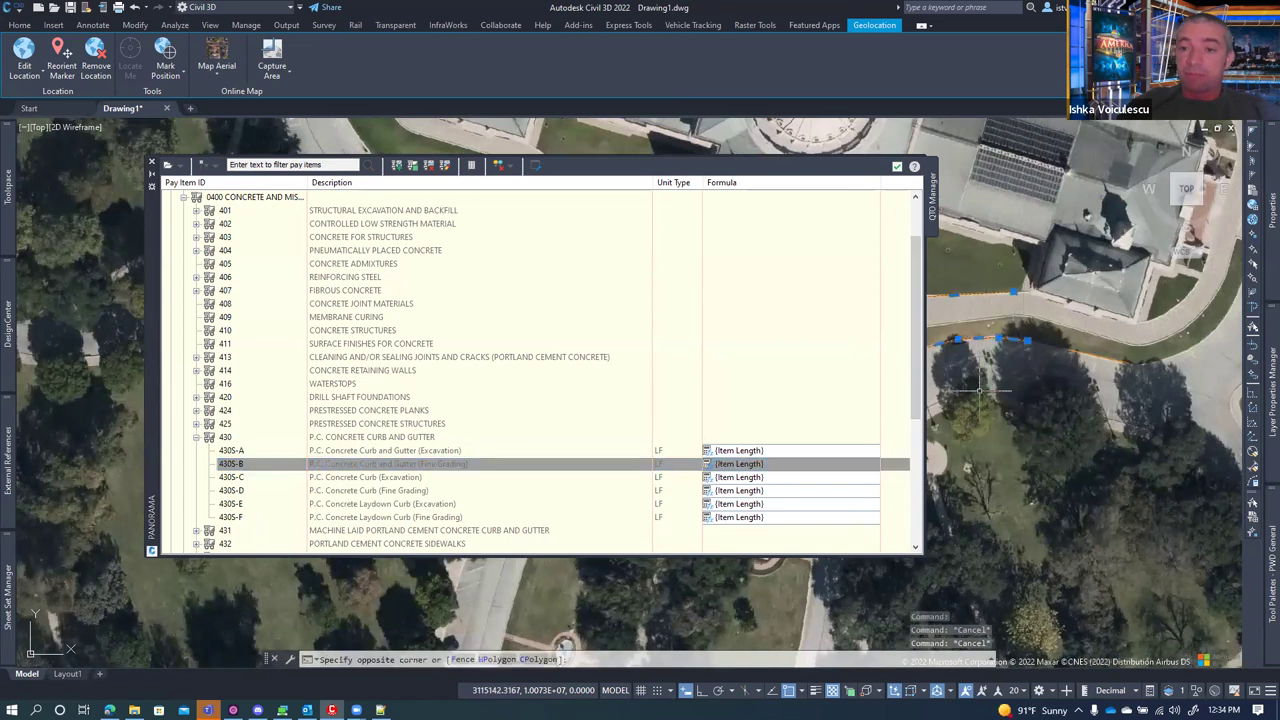
click(1069, 380)
click(358, 465)
right_click(291, 470)
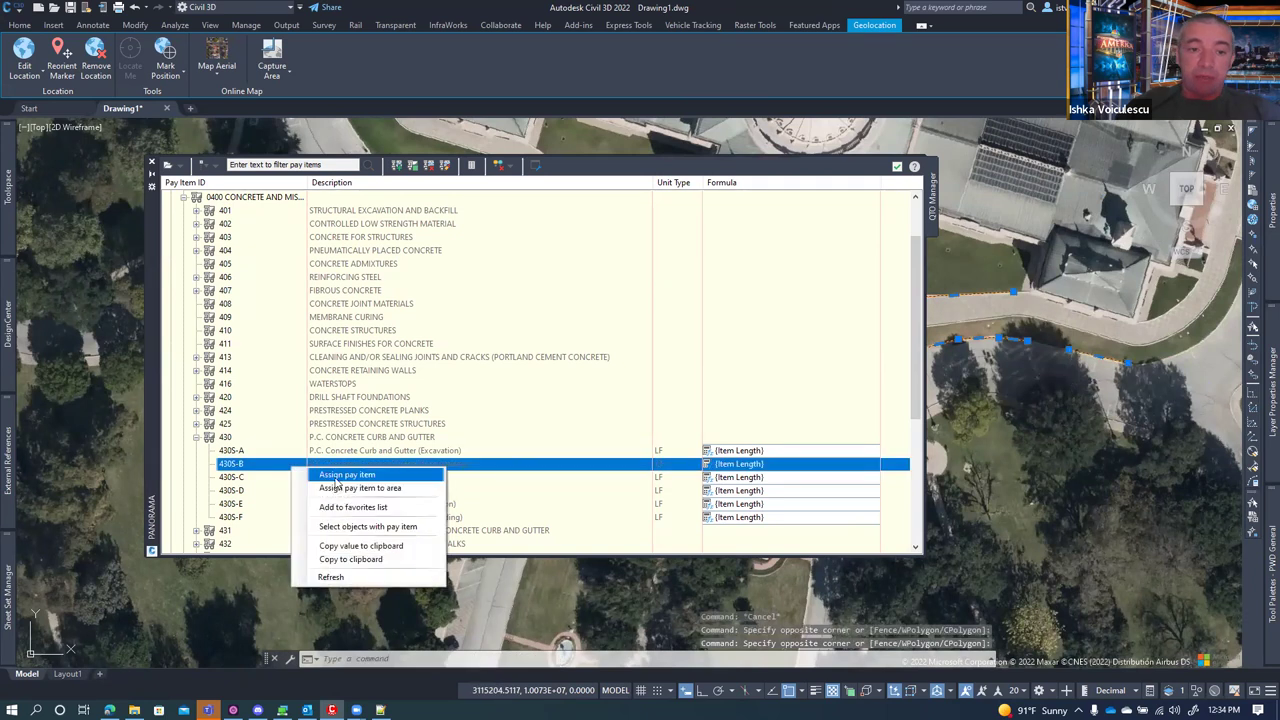
click(342, 478)
key(Escape)
key(Escape)
key(Escape)
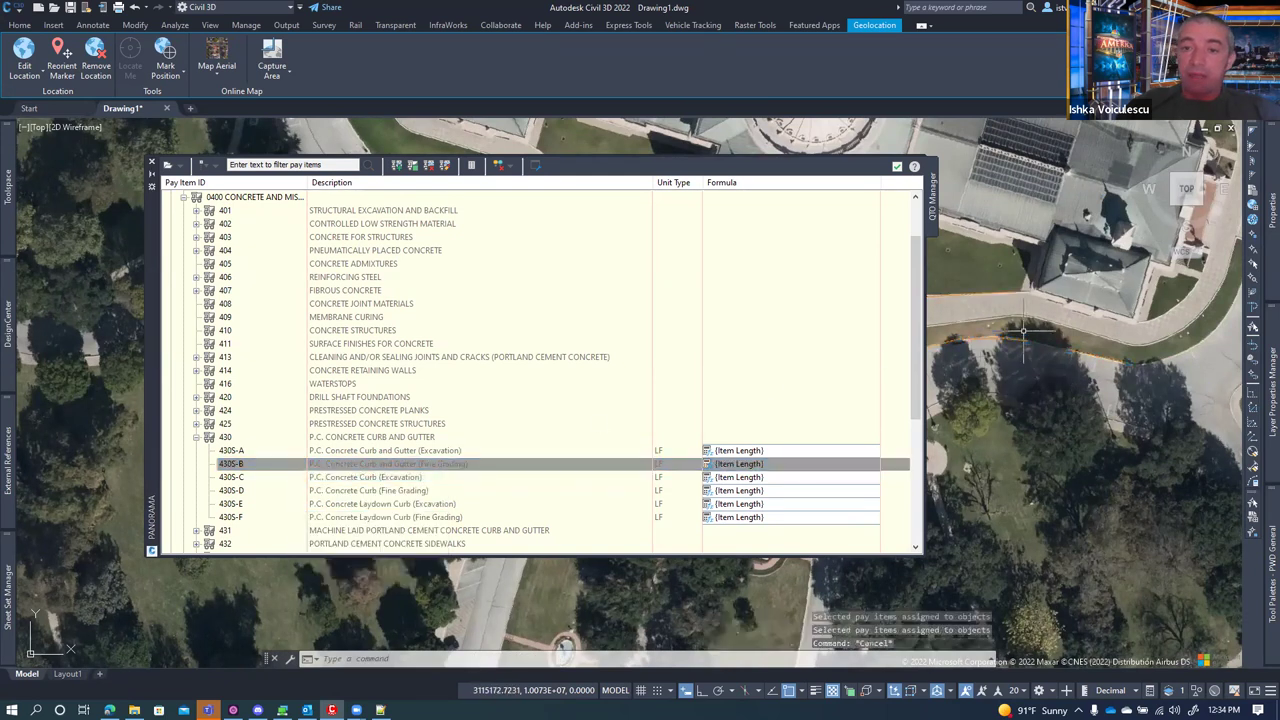
- Select all objects with pay item 430S-B again to verify the assignment on the three curb polylines
click(293, 470)
right_click(280, 470)
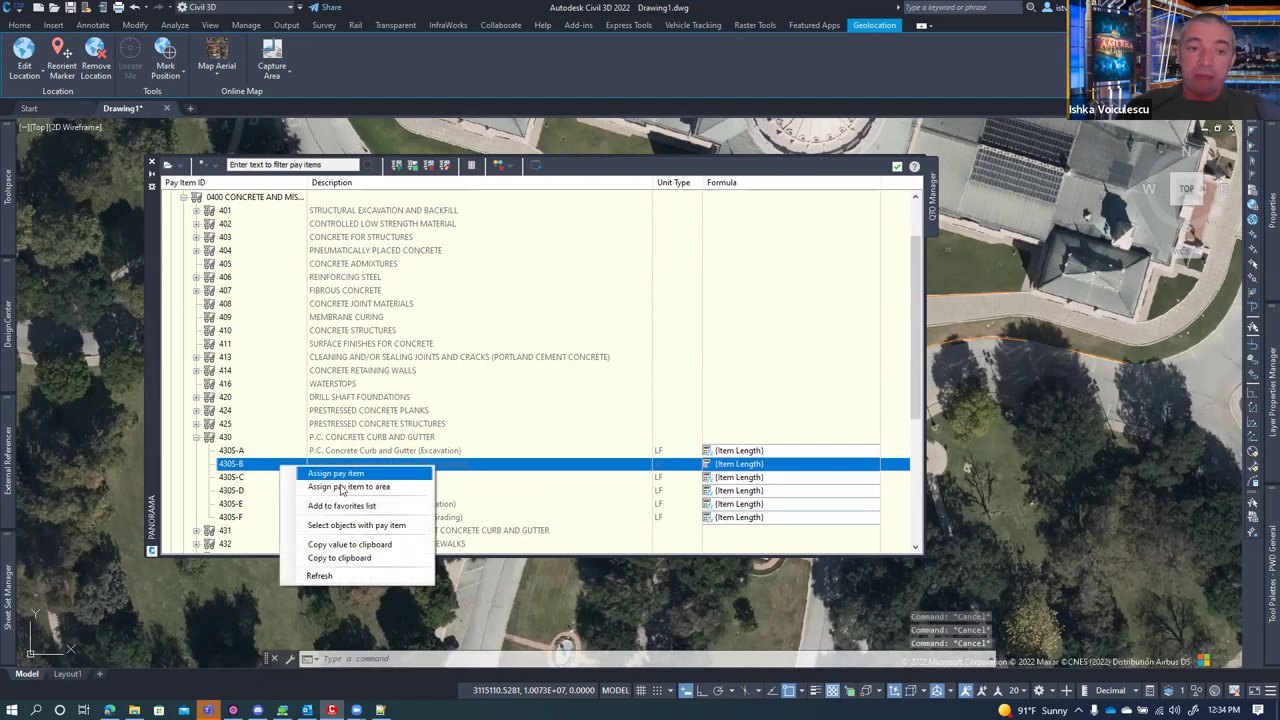
click(357, 523)
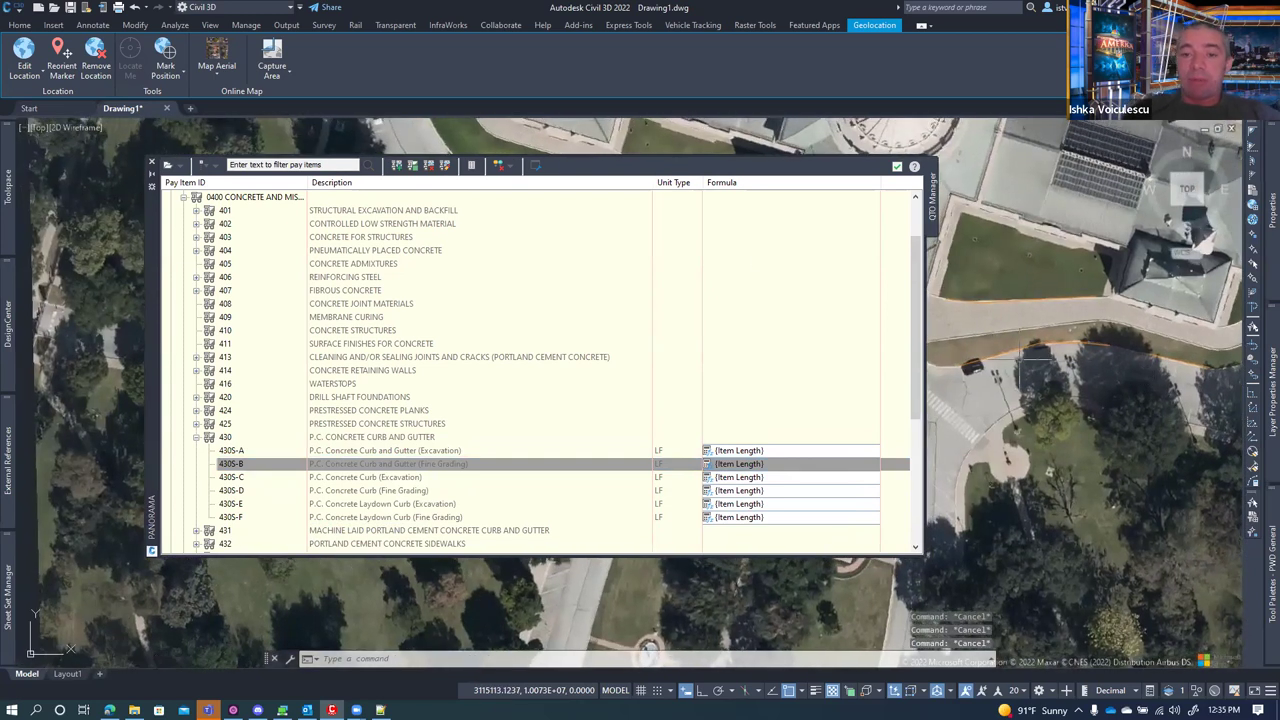
- Highlight the objects with the selected pay item 430S-B and turn off the aerial map
click(508, 167)
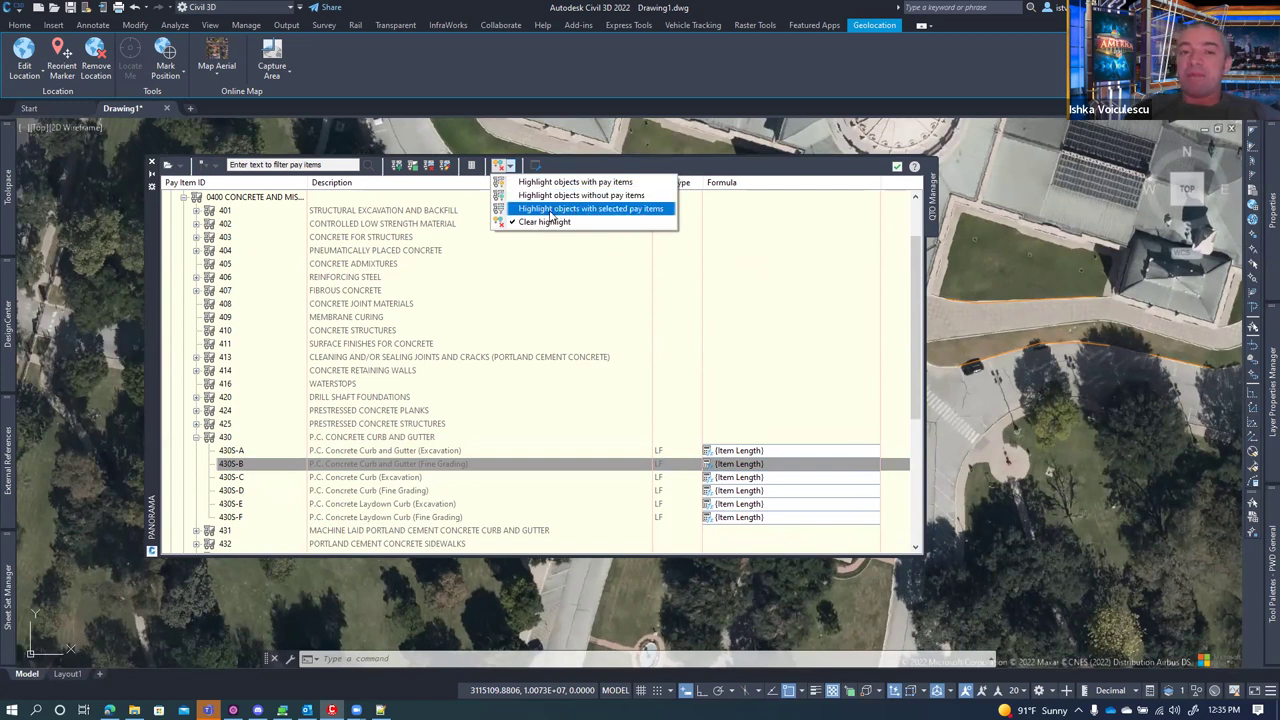
click(611, 209)
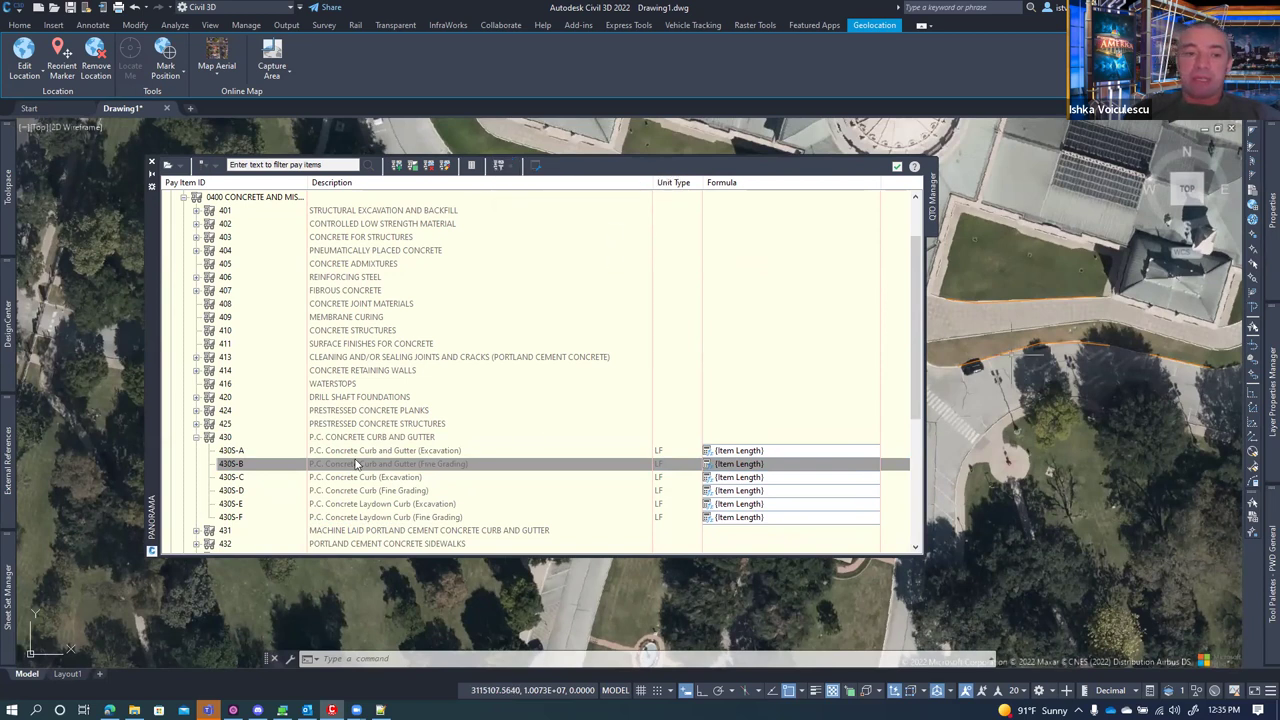
click(239, 479)
click(240, 465)
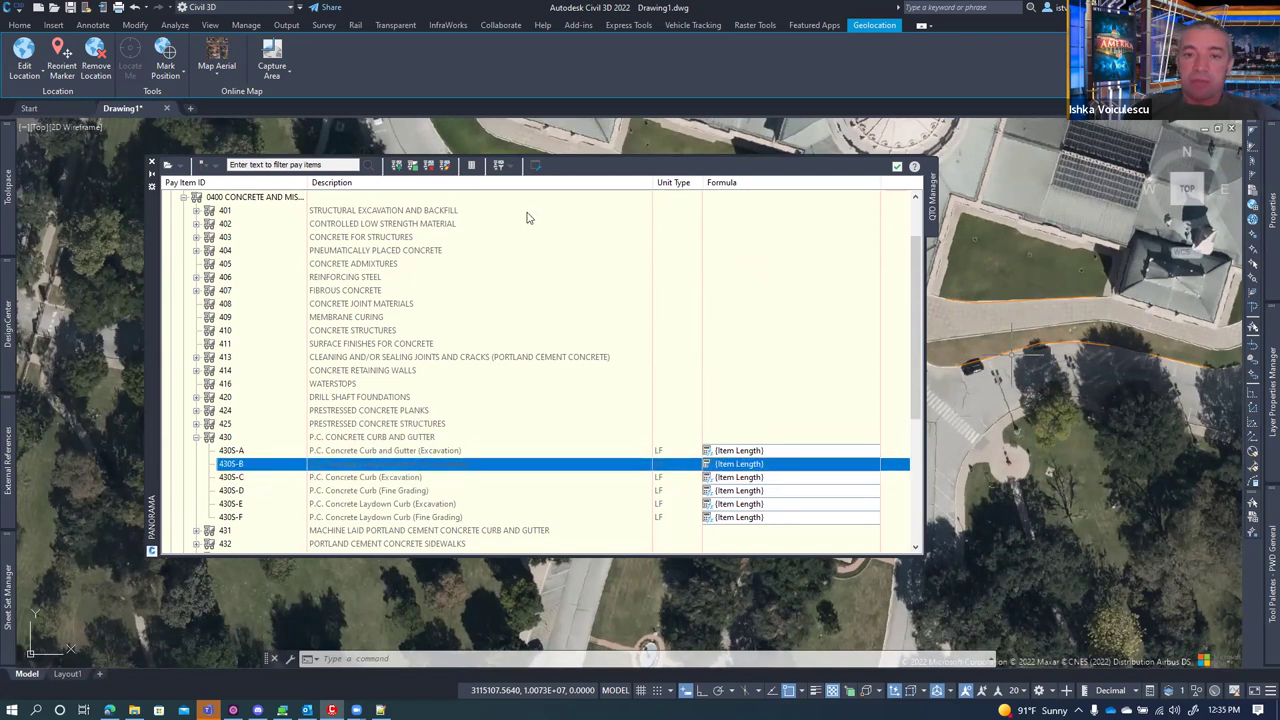
click(213, 68)
click(225, 176)
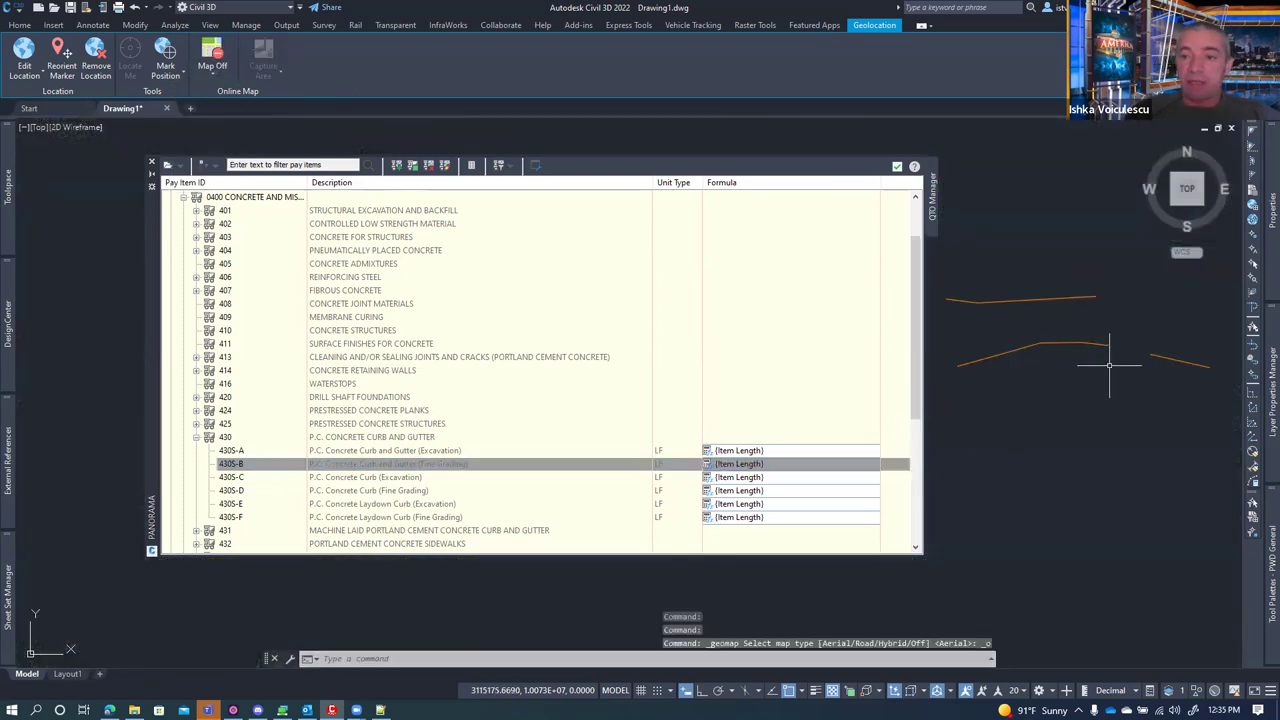
- Draw a single-segment polyline about 101 units long south of the curb lines, without a pay item
text(P)
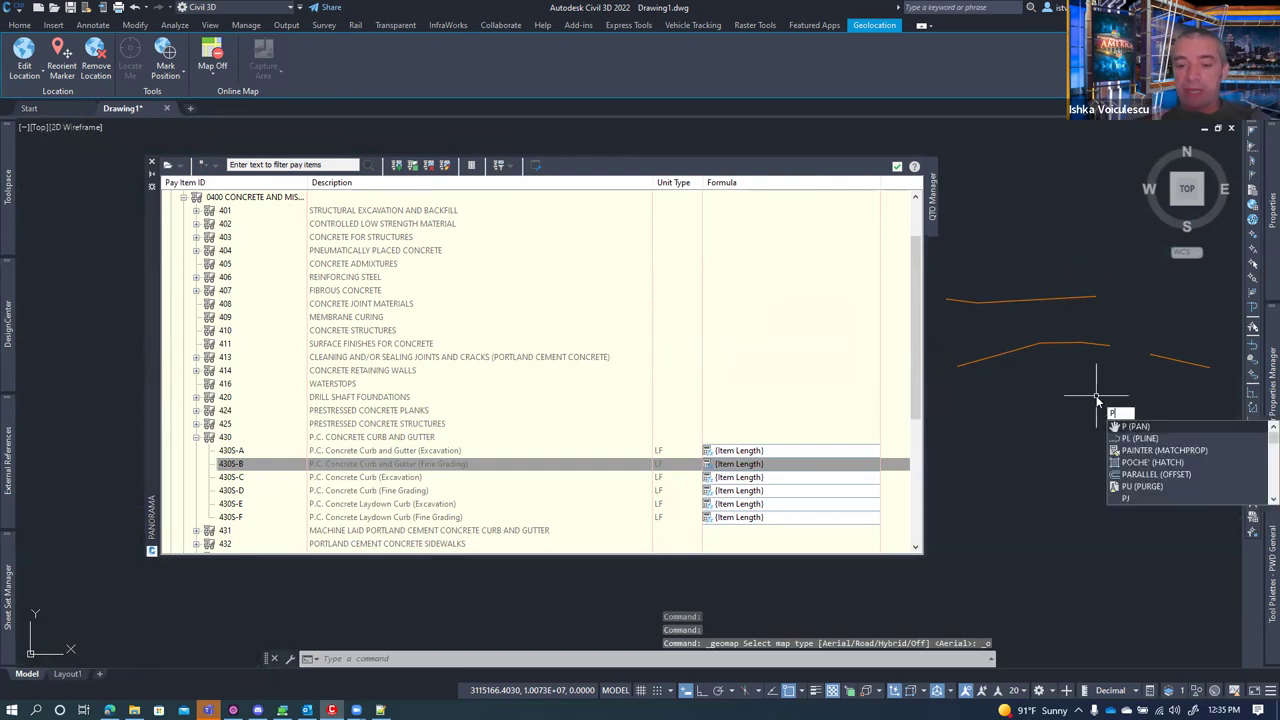
text(L)
key(Return)
click(996, 421)
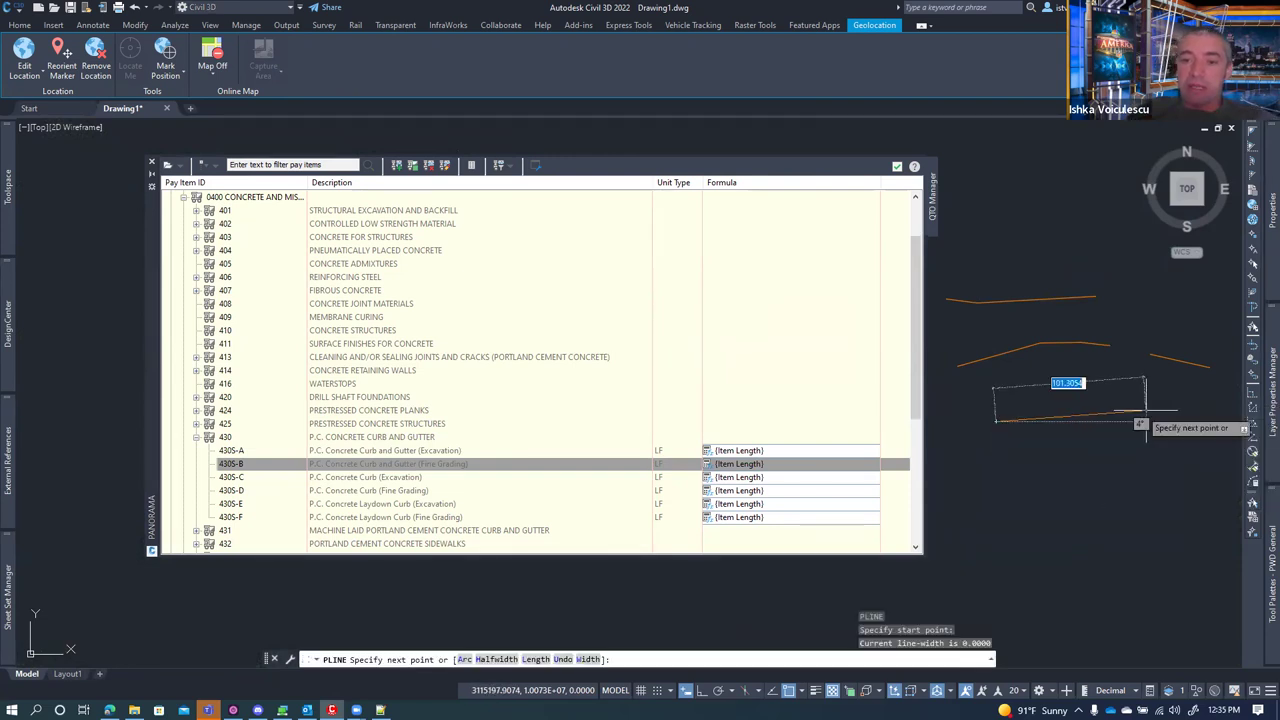
click(1146, 410)
key(Escape)
key(Escape)
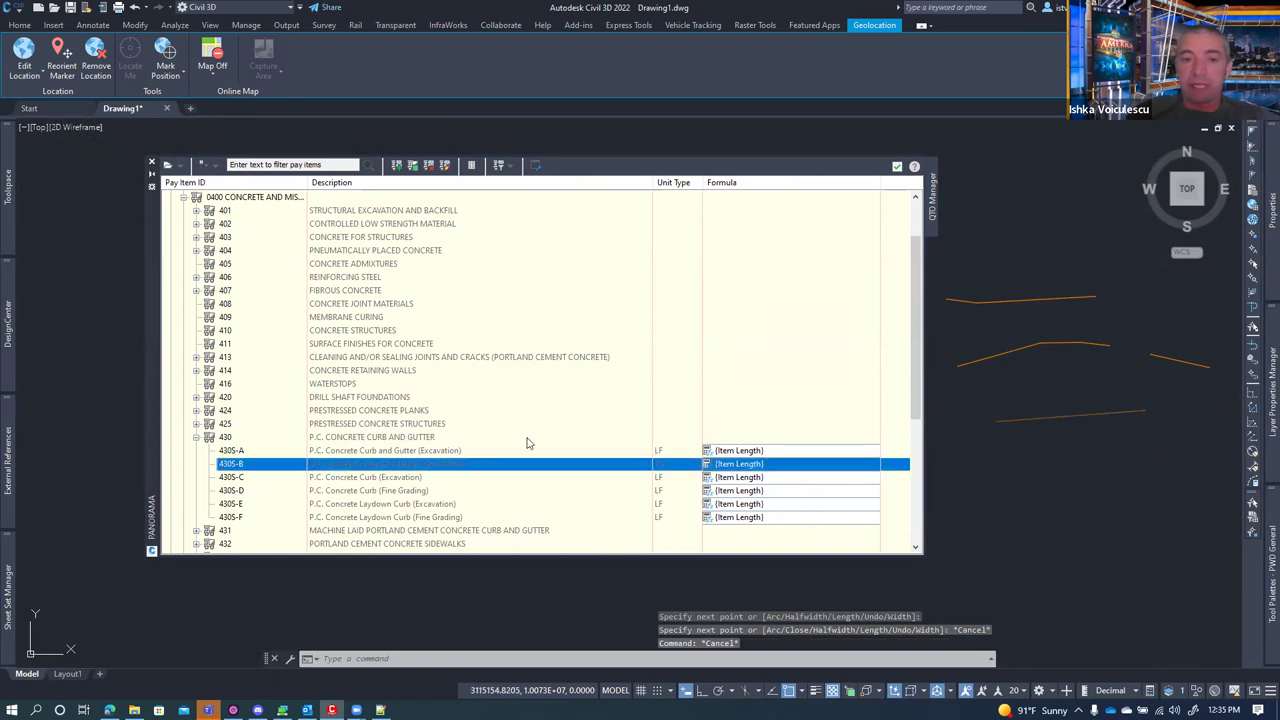
- Compare the highlighting in the drawing for pay items 430S-A, 430S-B and 430S-C
click(252, 451)
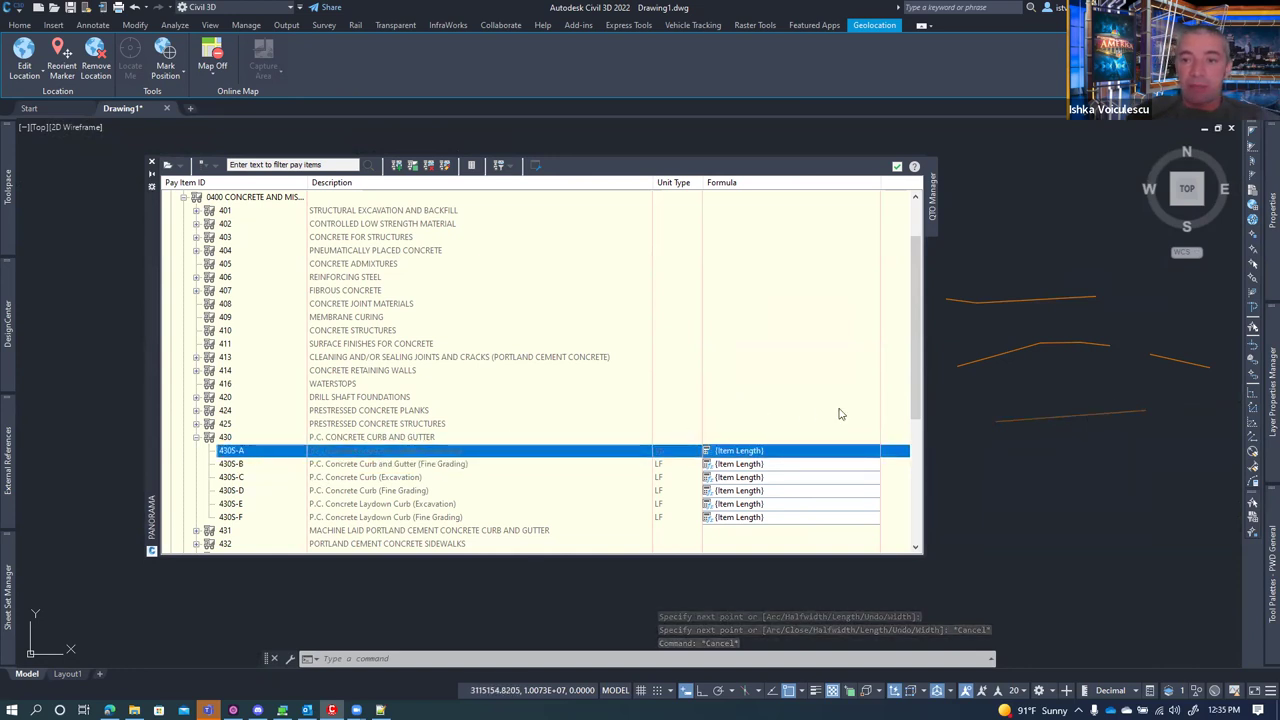
key(Escape)
key(Escape)
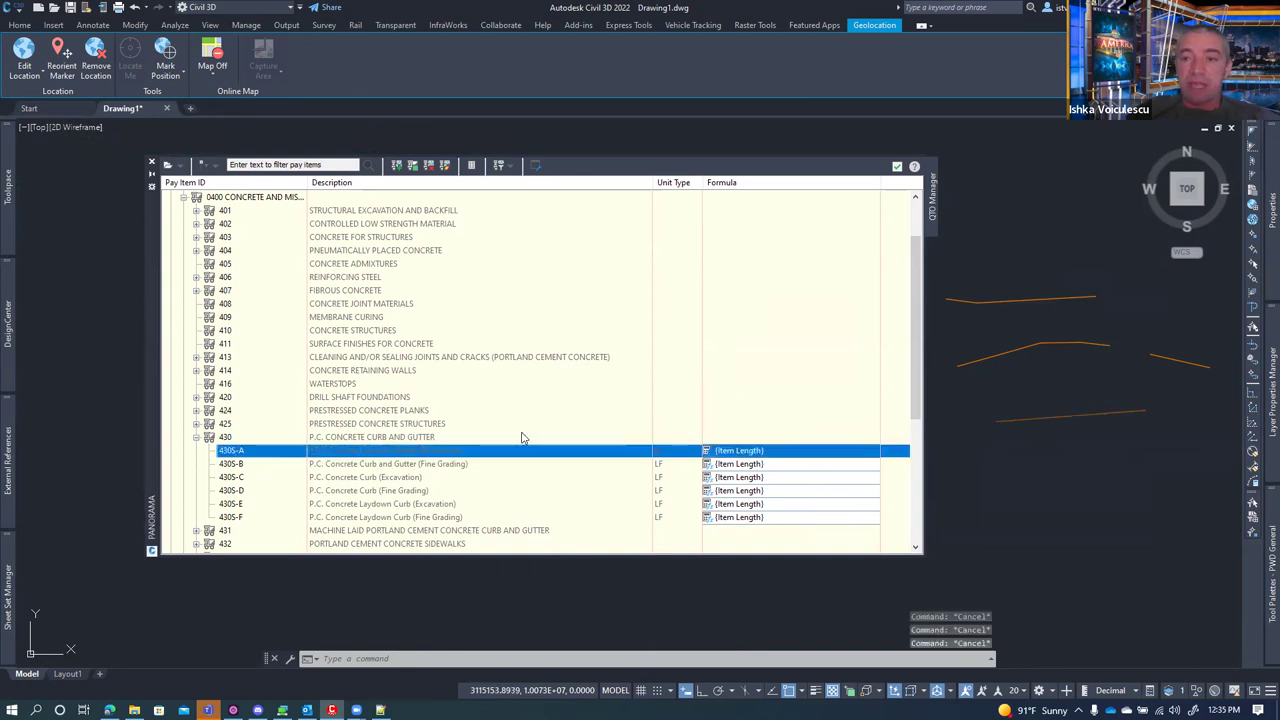
click(244, 465)
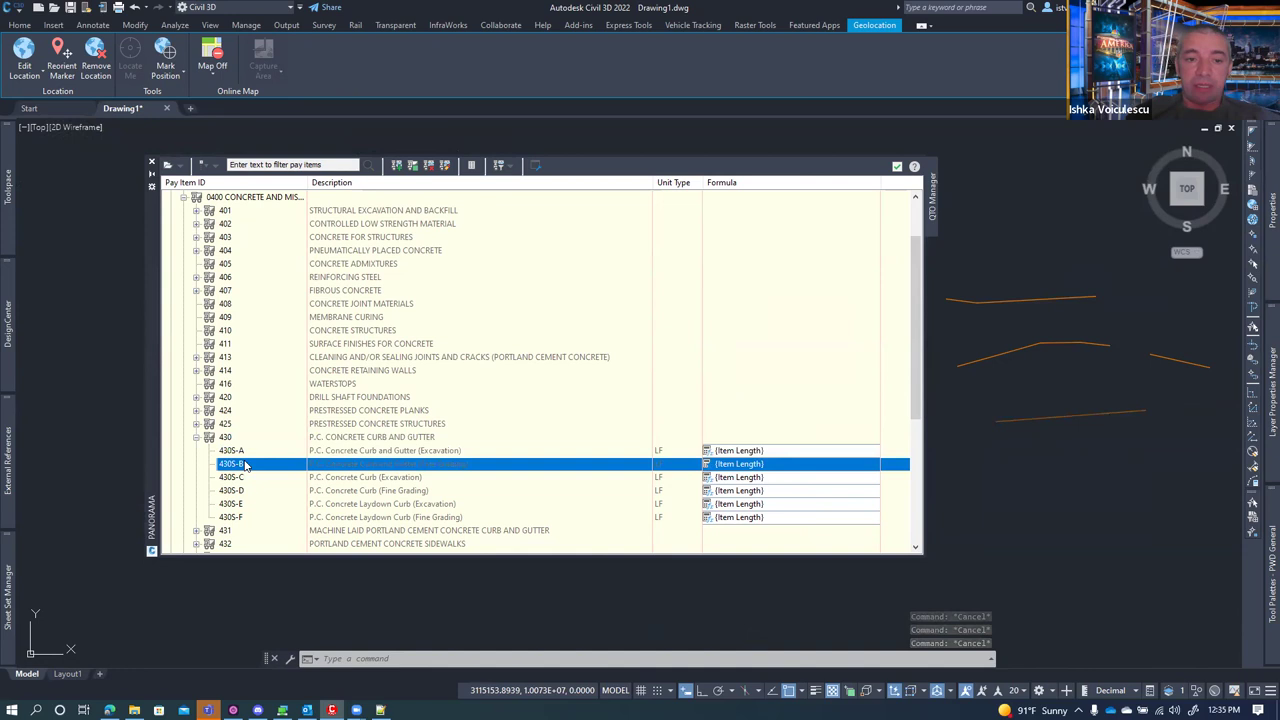
click(250, 477)
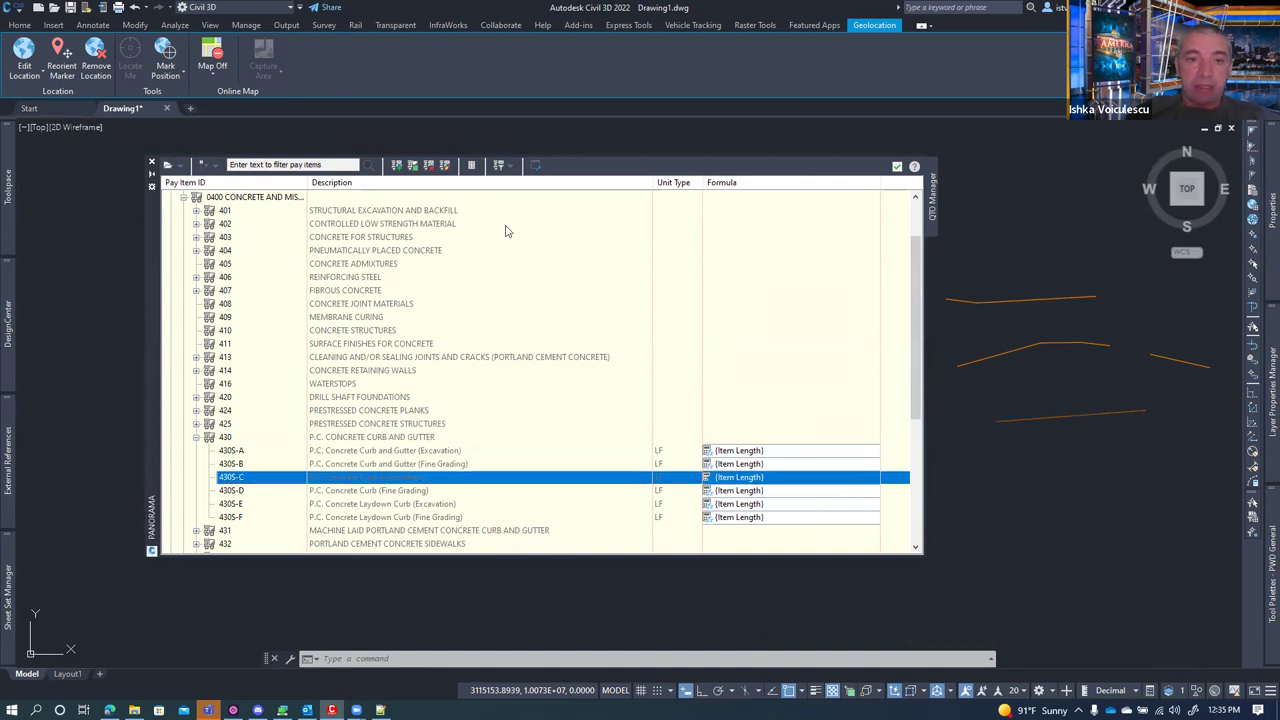
- Highlight the objects without pay items and examine the polylines in the drawing
click(508, 166)
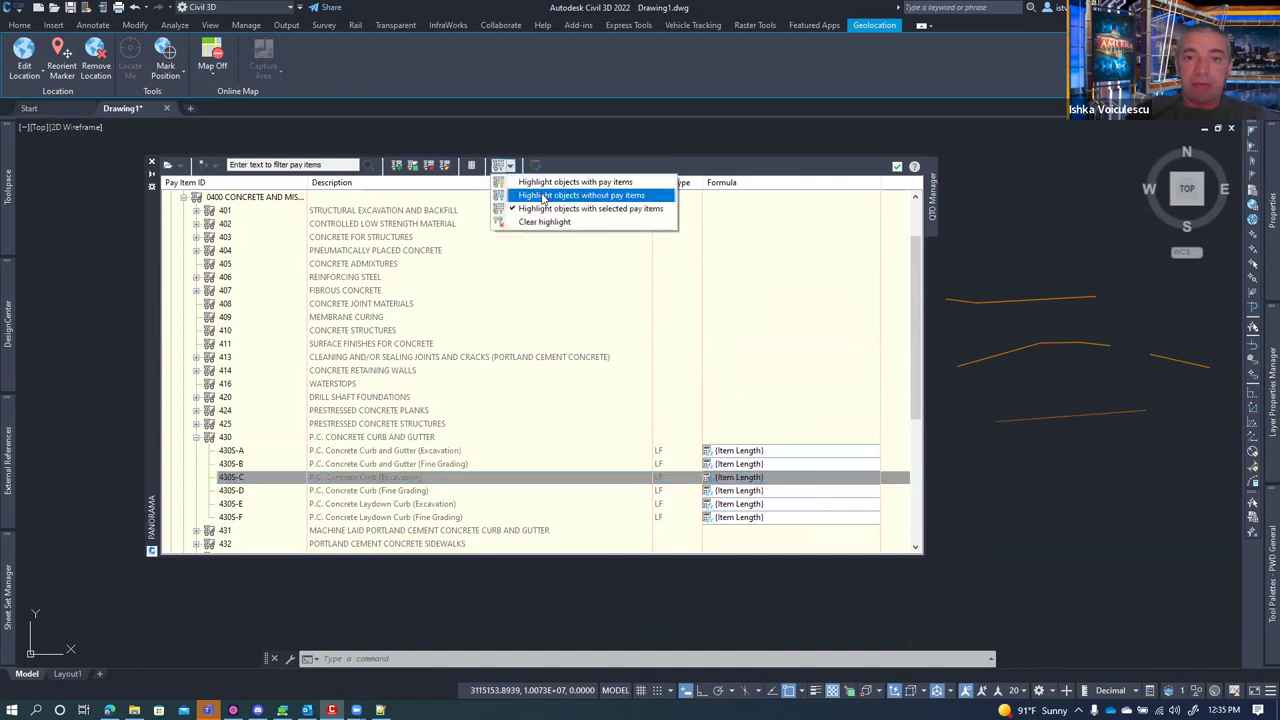
click(543, 196)
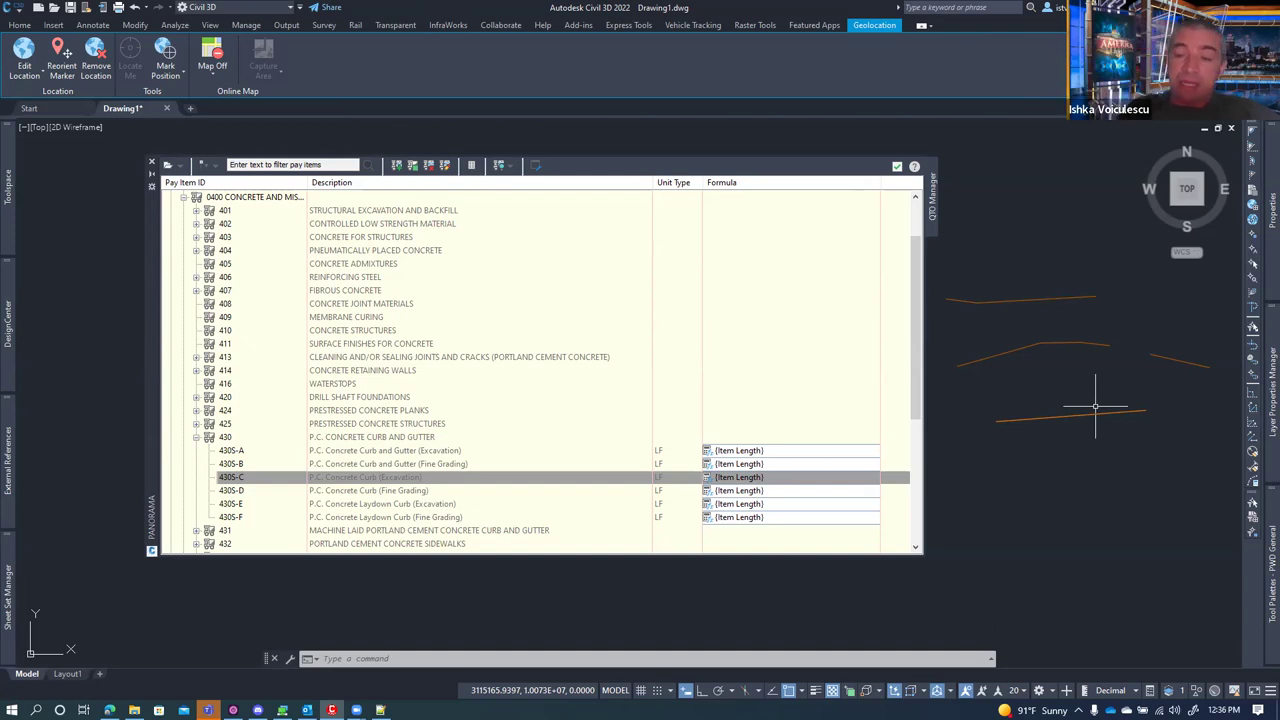
middle_drag(1086, 371, 1131, 381)
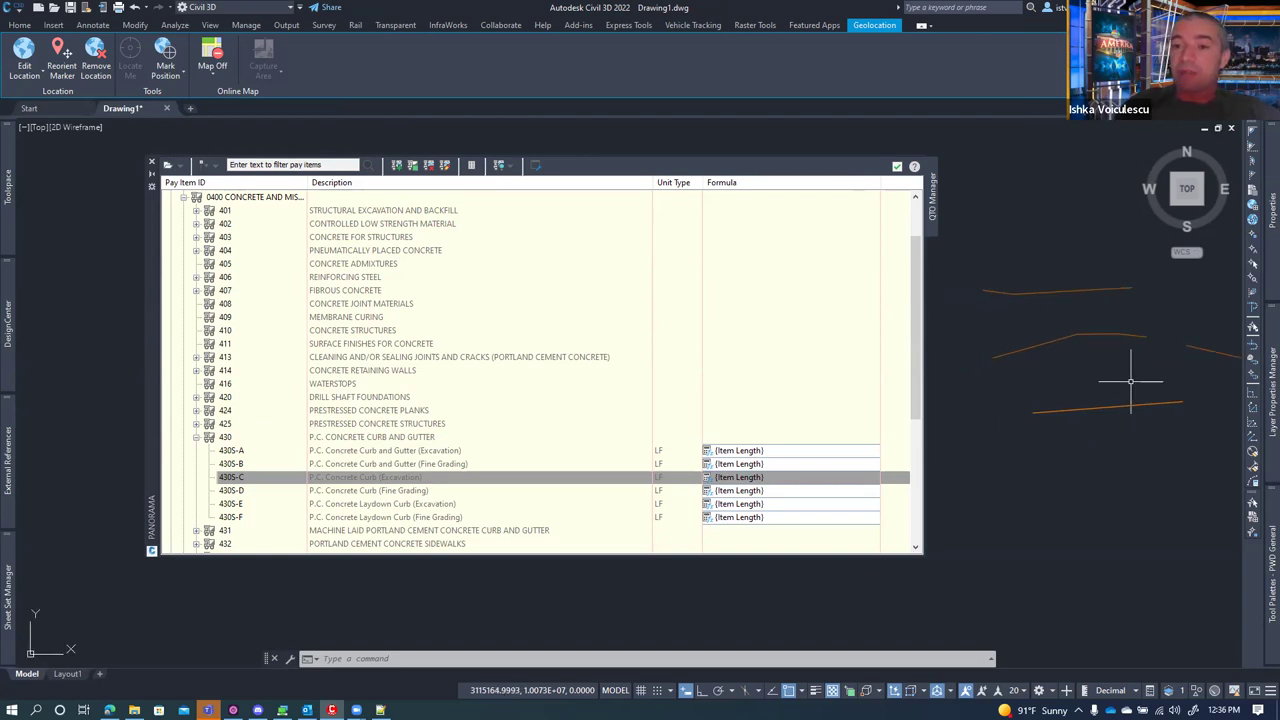
- Select pay items 430S-C and 430S-B in turn to compare which curb polylines they highlight
click(500, 477)
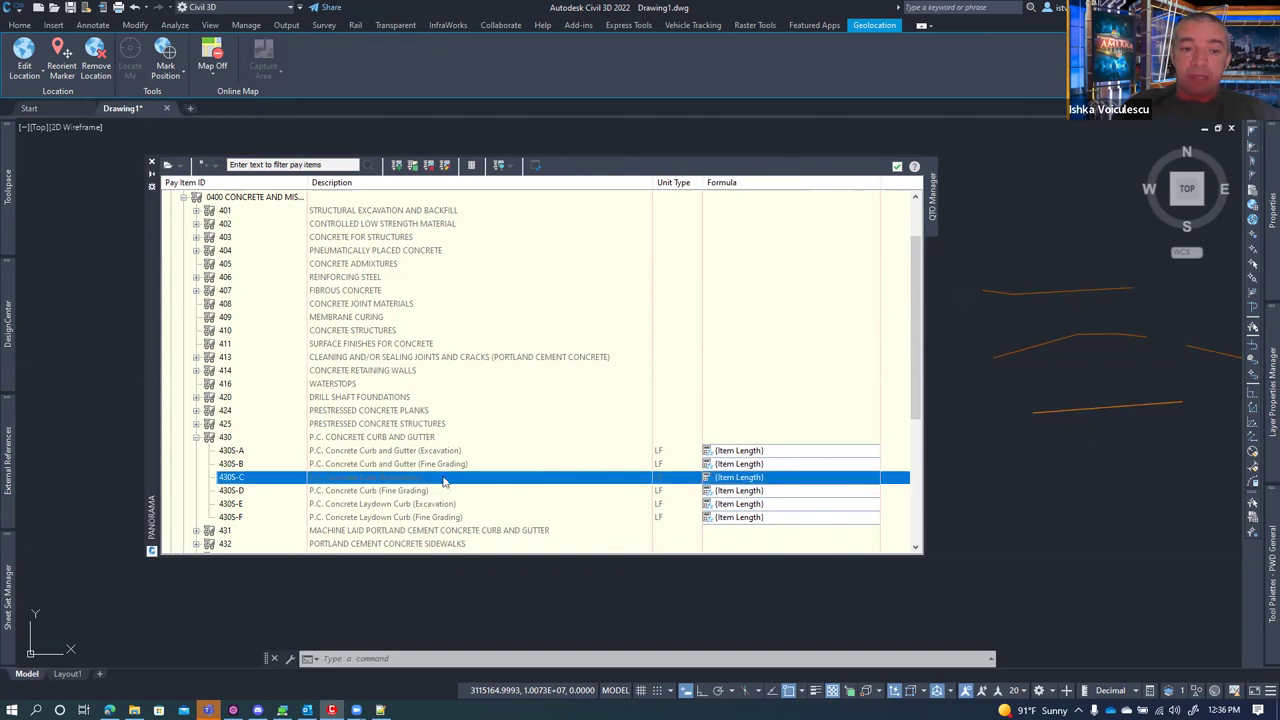
click(240, 465)
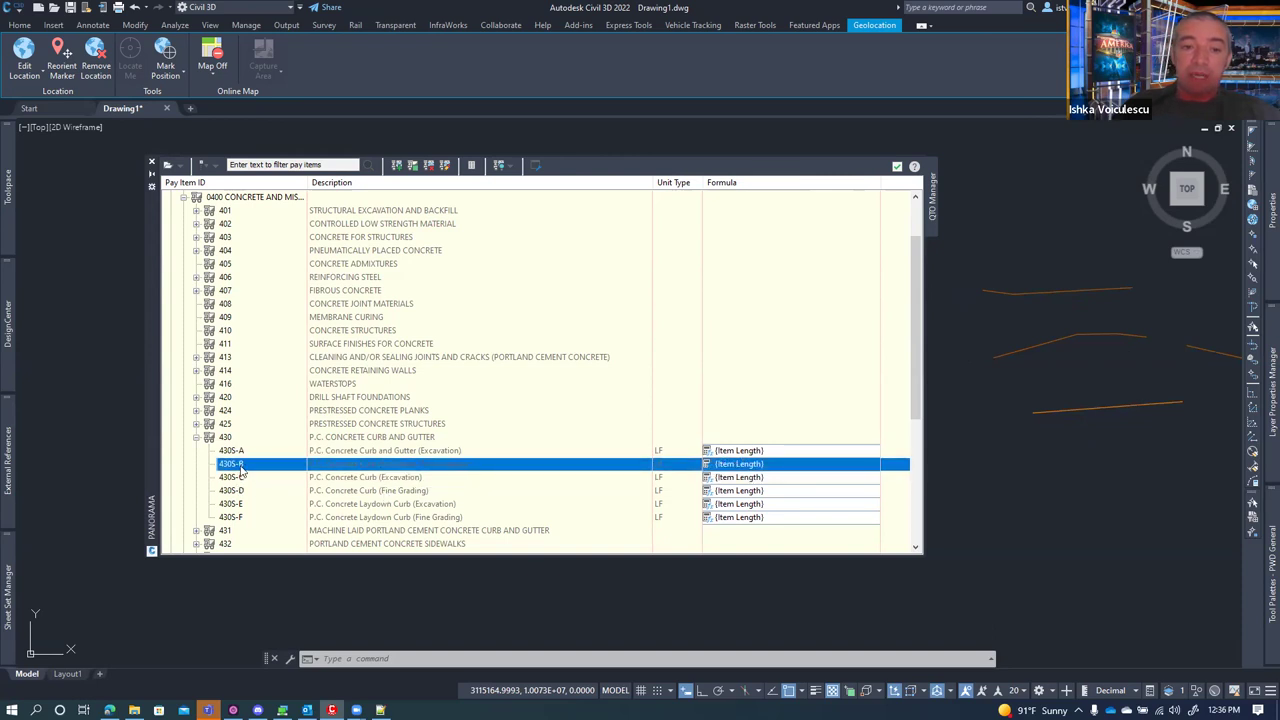
click(258, 480)
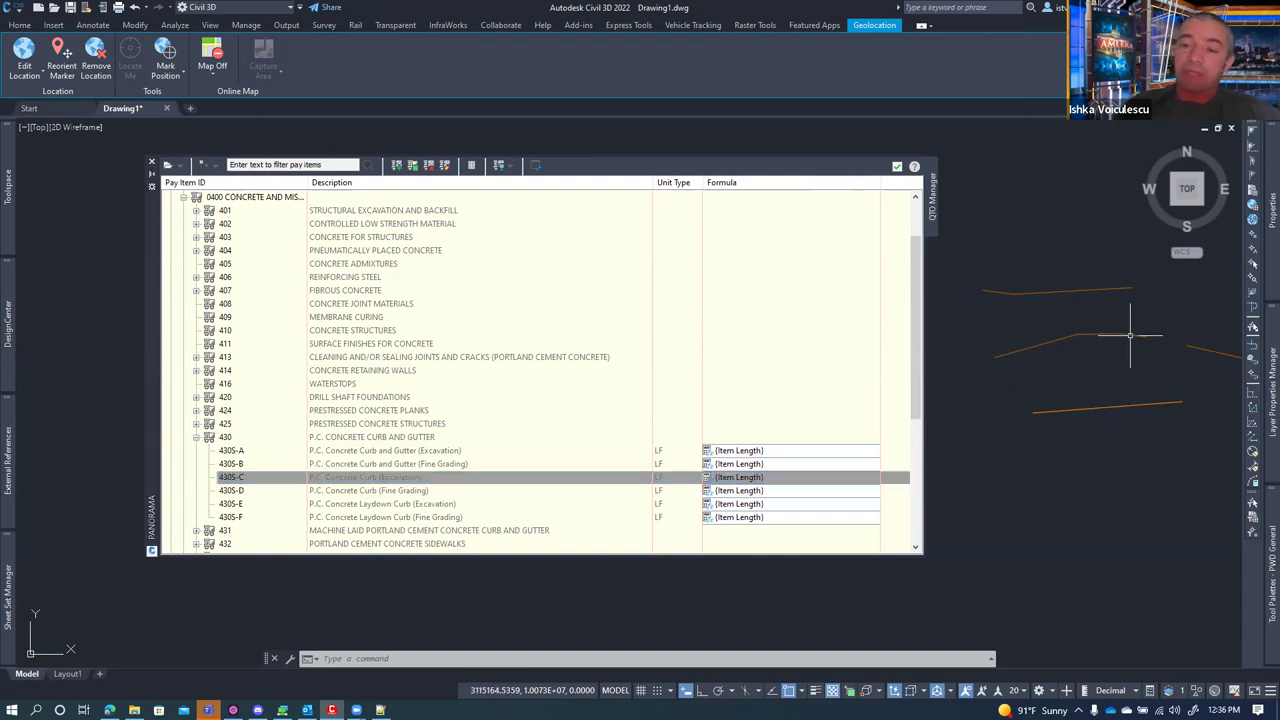
mouse_move(1136, 334)
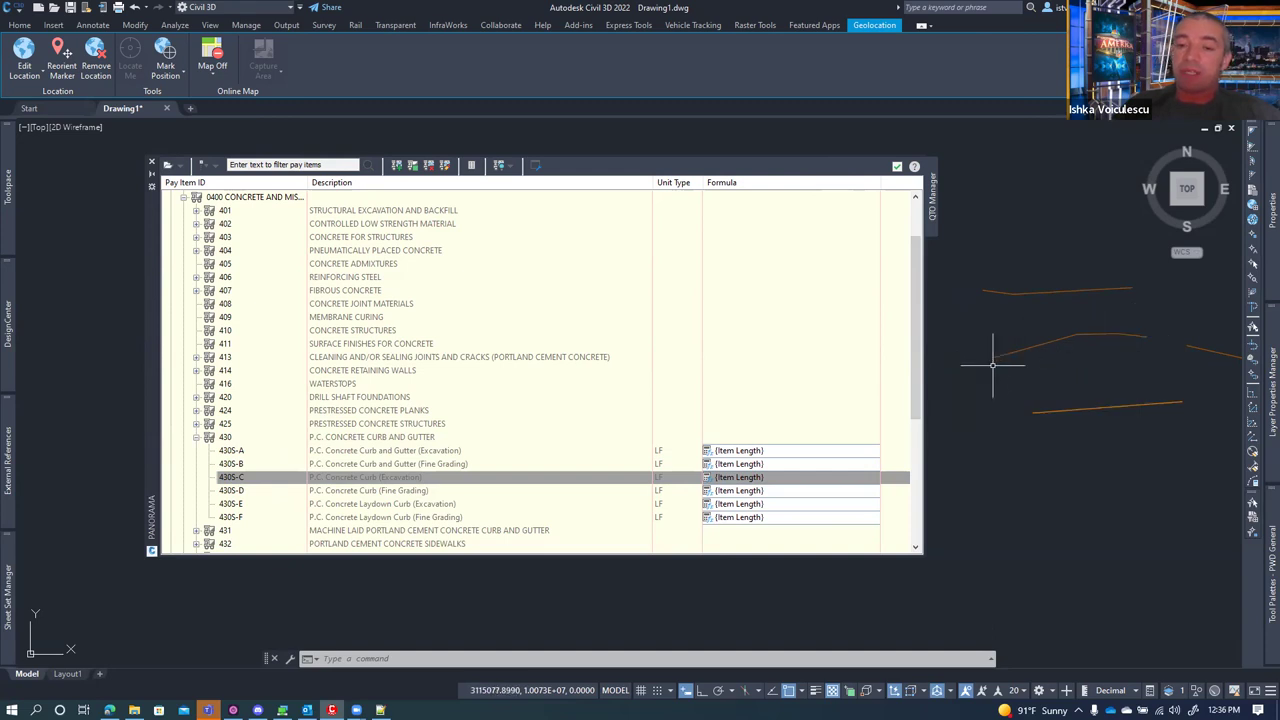
- Assign pay item 430S-A, P.C. Concrete Curb and Gutter (Excavation), to the middle curb polyline and inspect its assigned pay items
right_click(262, 452)
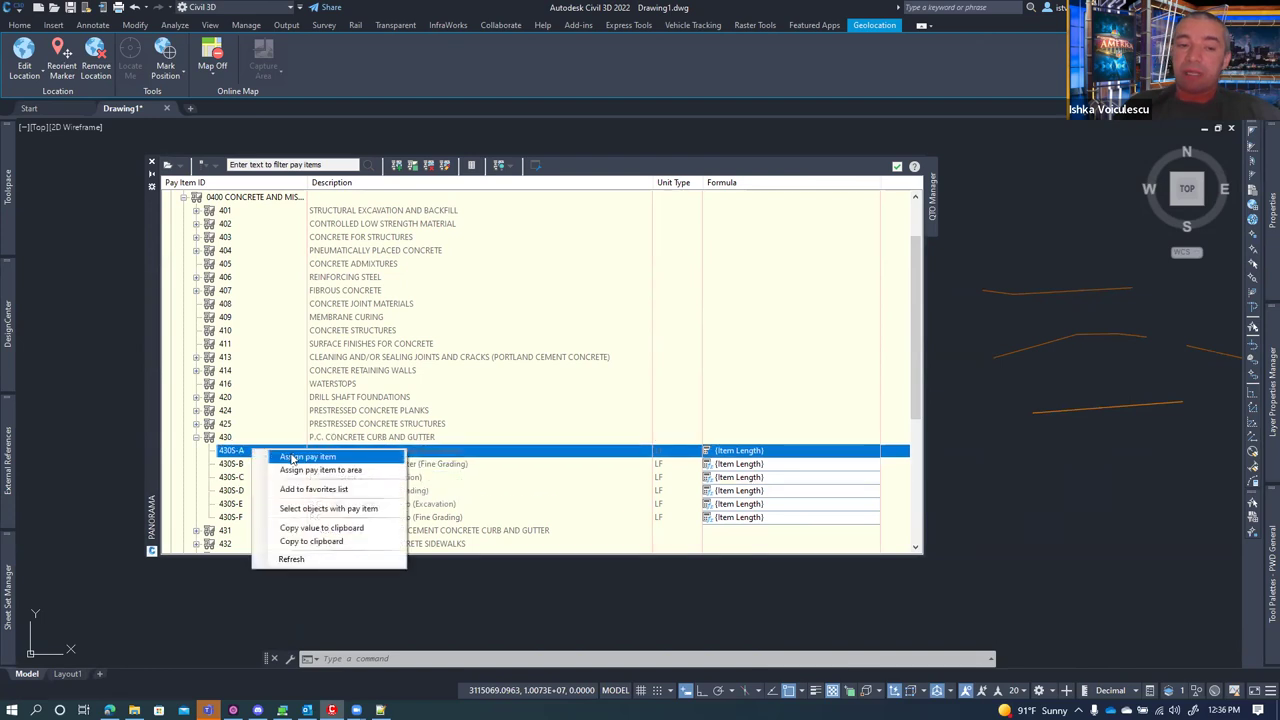
click(290, 456)
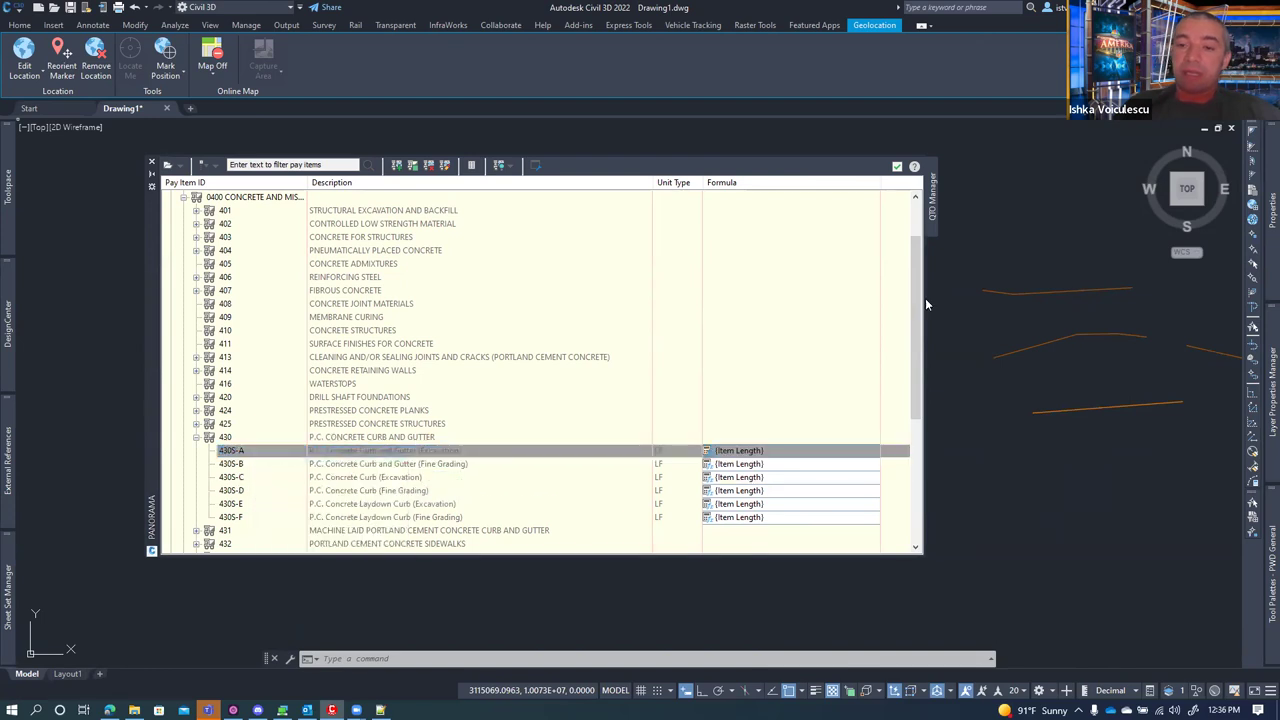
click(1030, 347)
mouse_move(1030, 347)
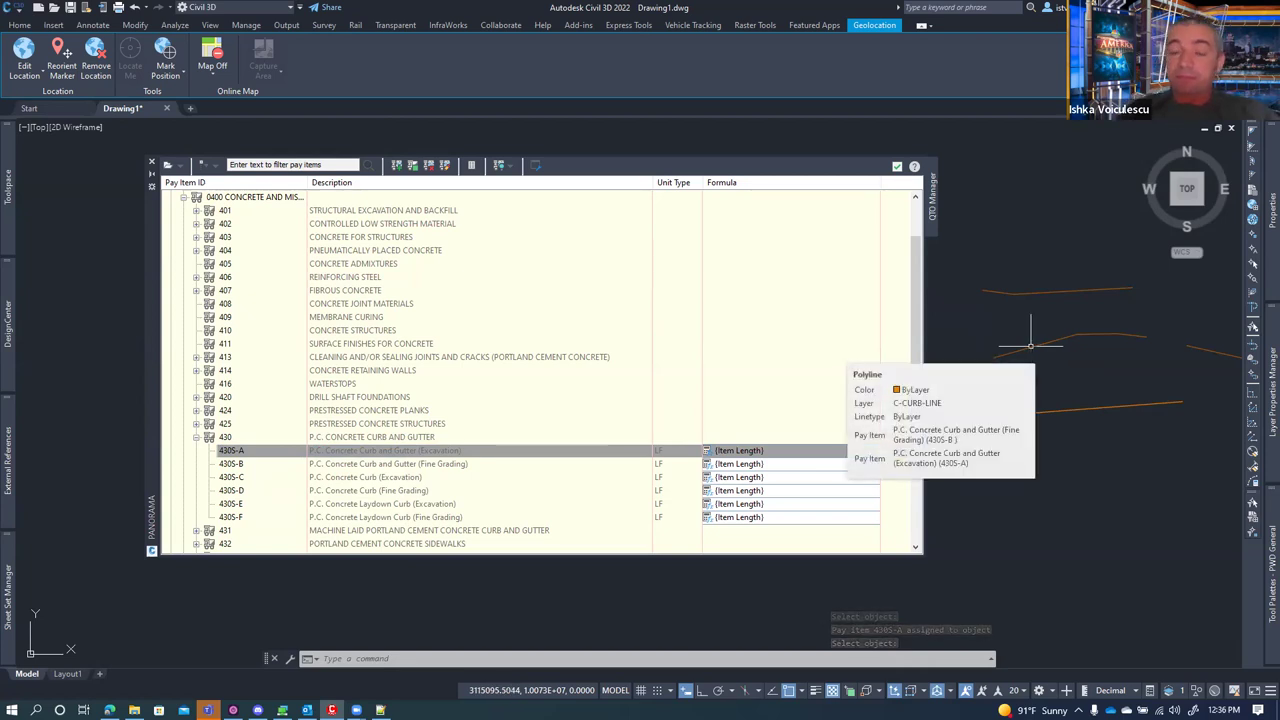
- Highlight objects with selected pay items and compare the curb polylines highlighted for 430S-A, 430S-B and 430S-C
click(510, 167)
click(536, 210)
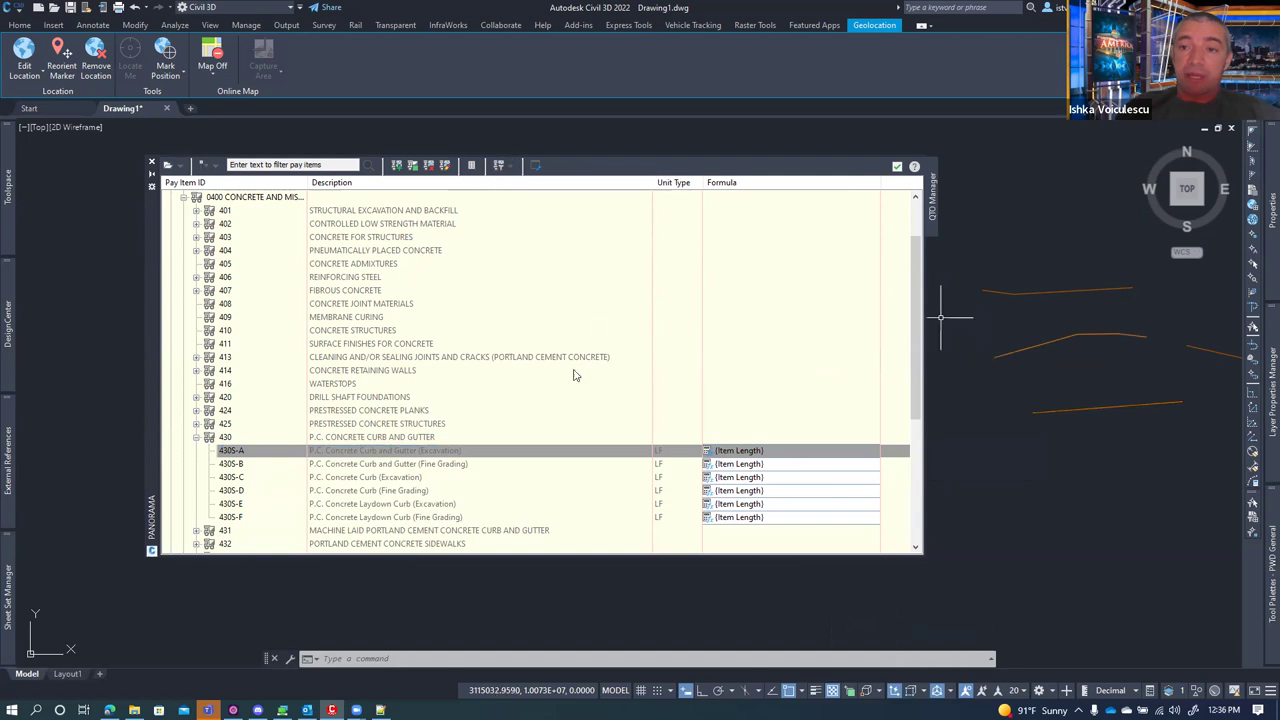
click(240, 465)
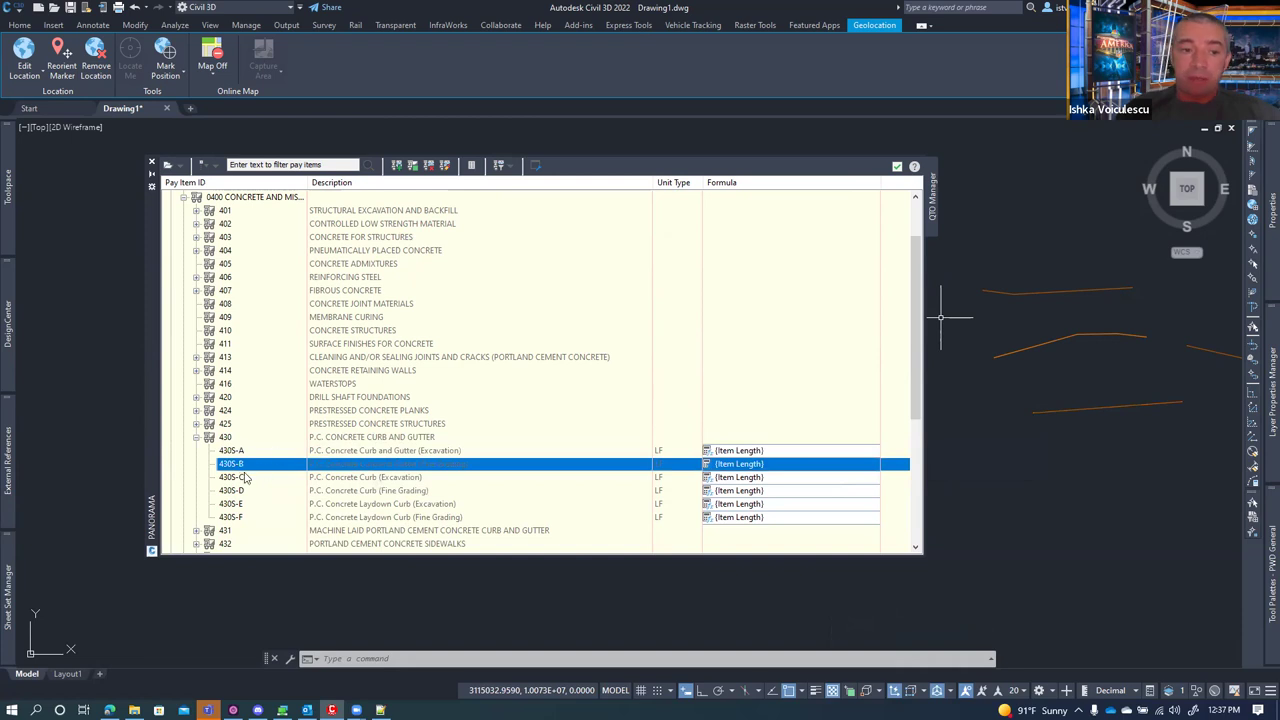
click(507, 166)
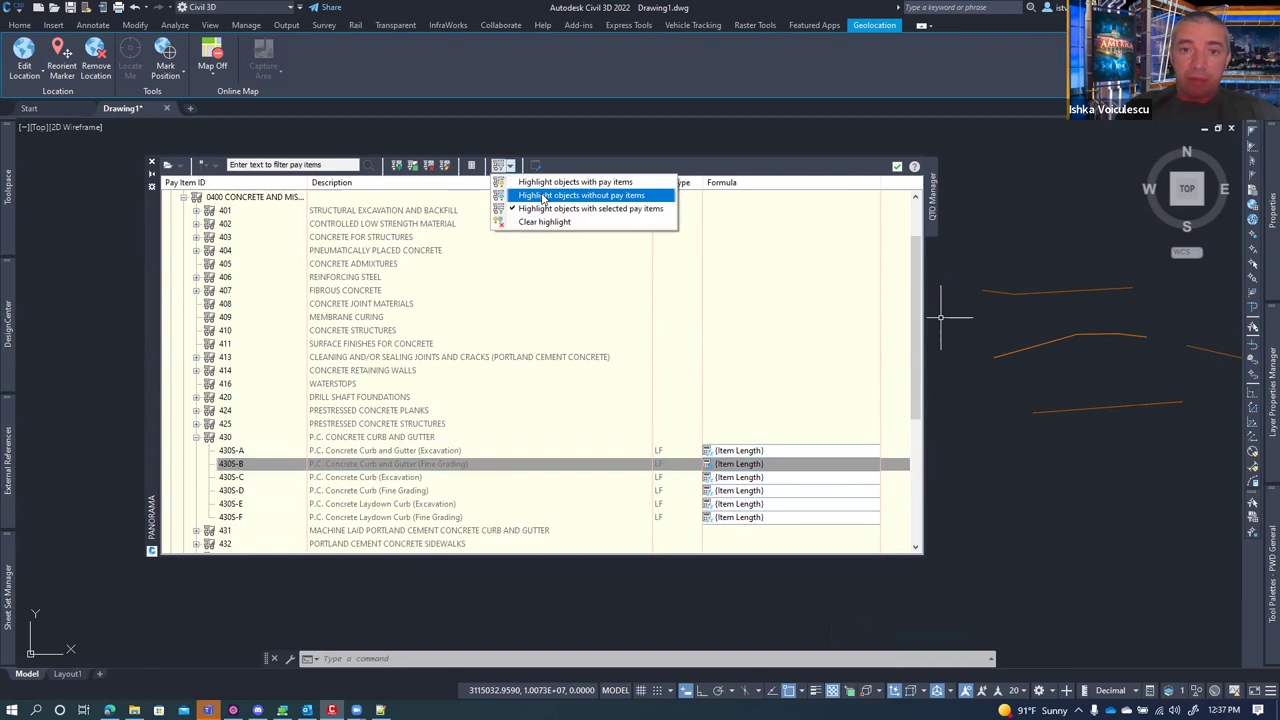
click(251, 481)
click(244, 455)
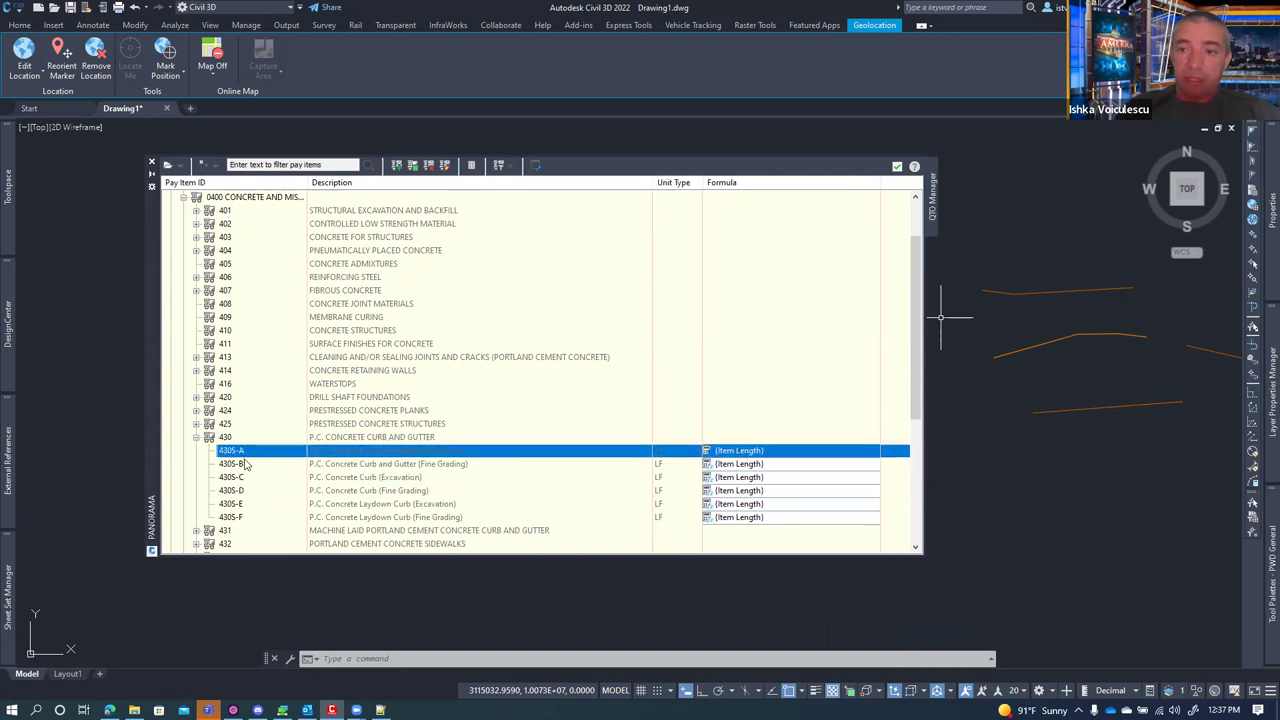
click(251, 465)
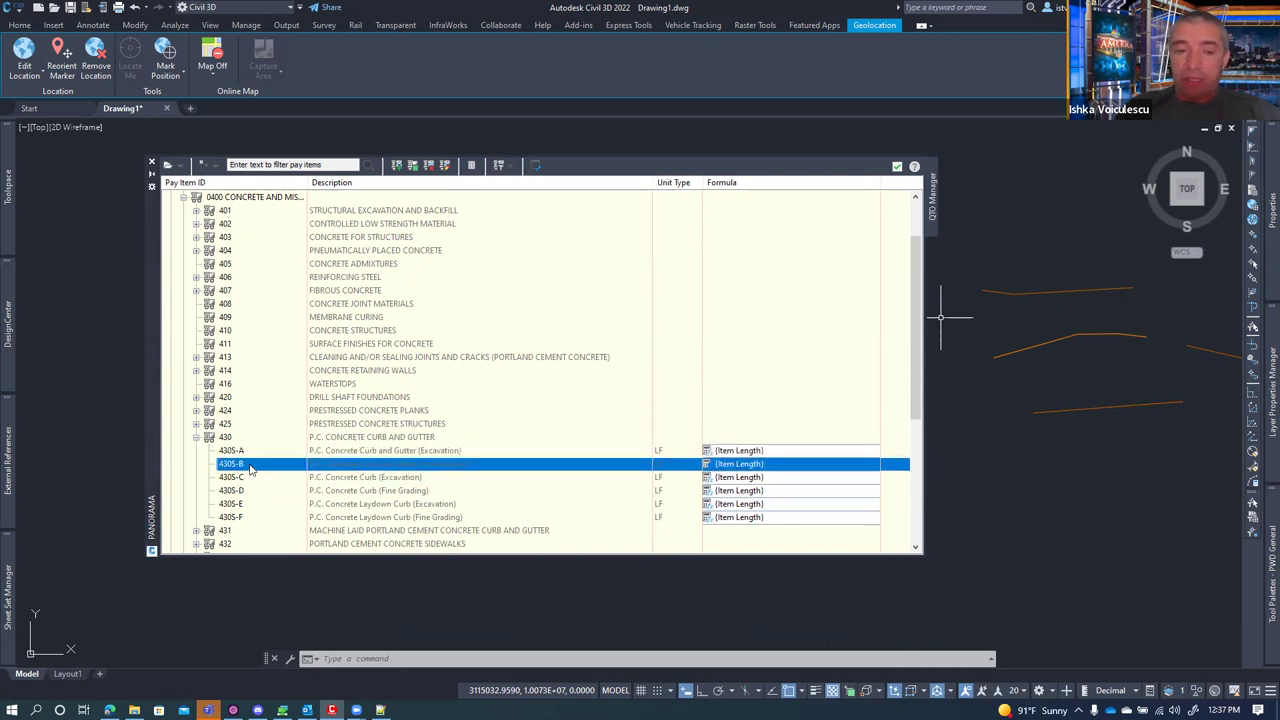
- Select all drawing objects that carry pay item 430S-B, then clear the selection
right_click(249, 466)
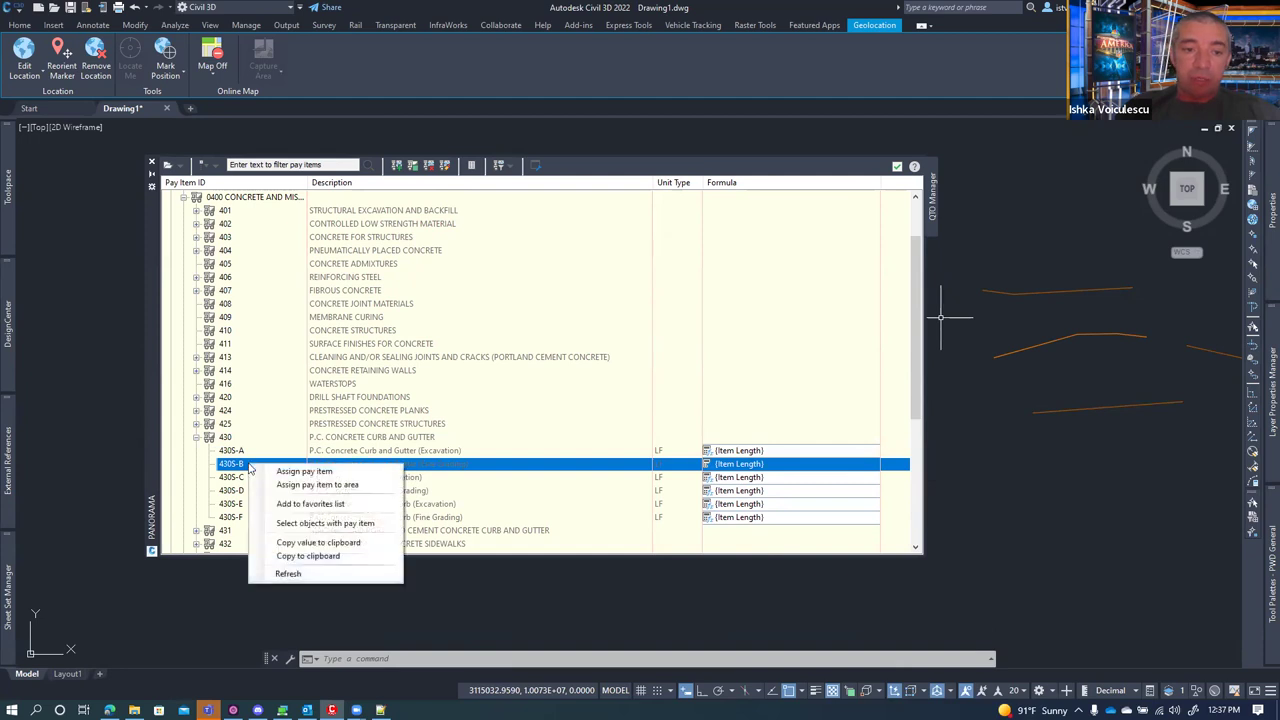
click(340, 523)
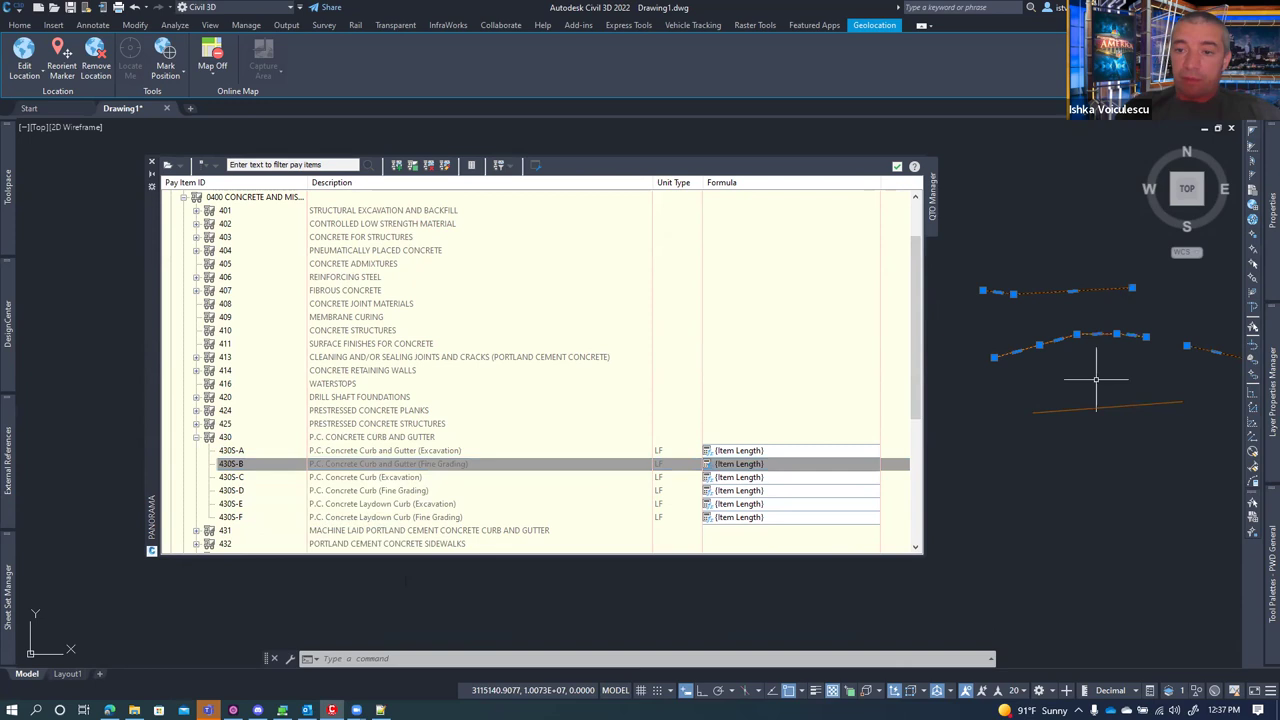
key(Escape)
key(Escape)
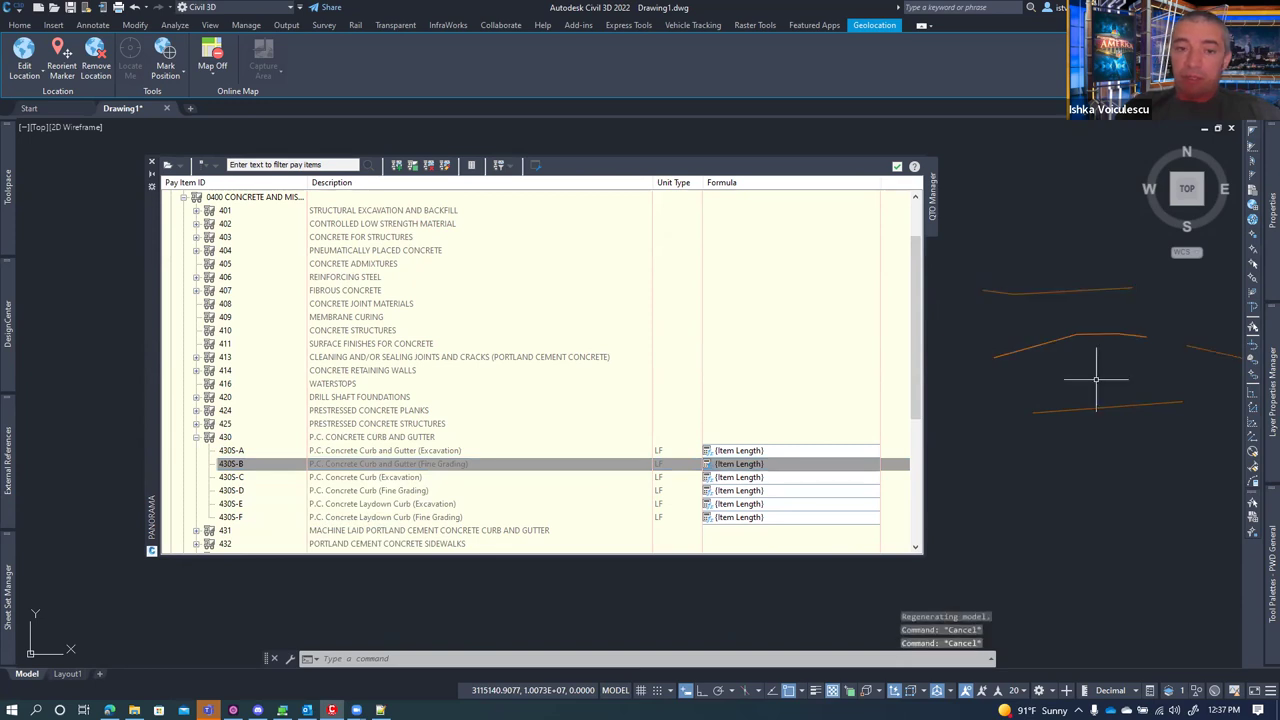
- Switch the selected-pay-item highlighting off and on again, leaving the highlight cleared
click(510, 166)
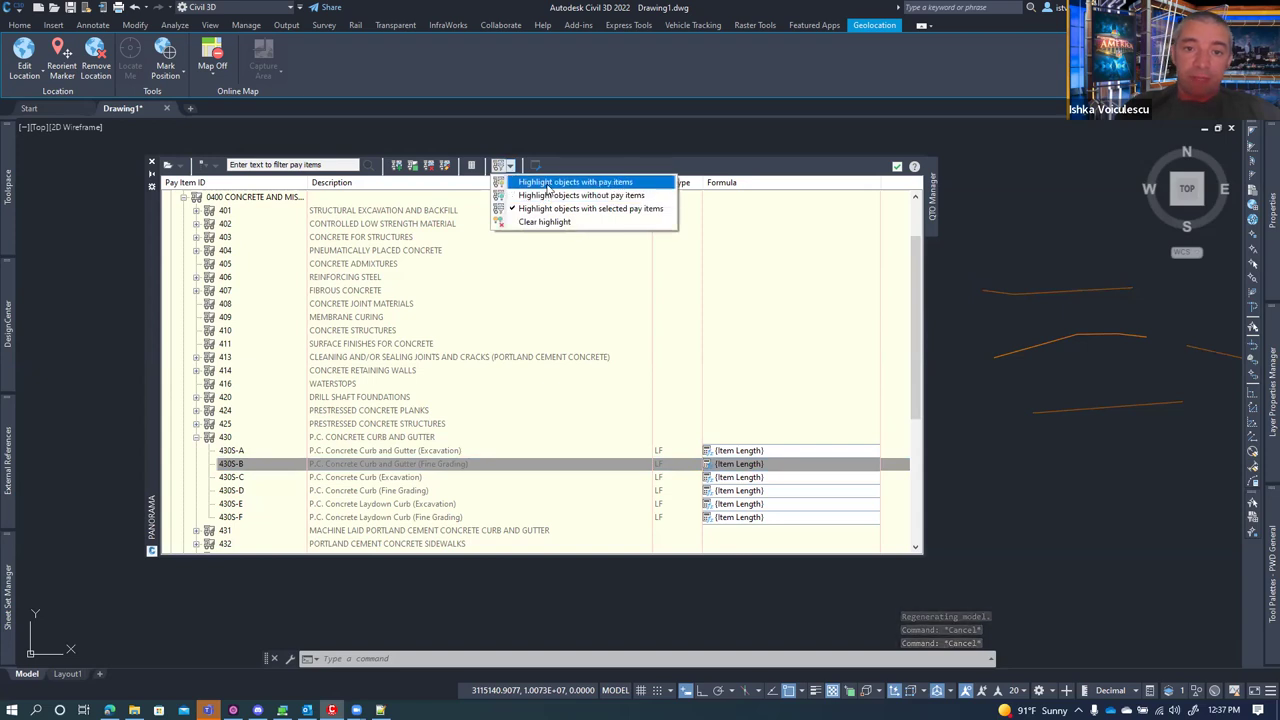
click(545, 221)
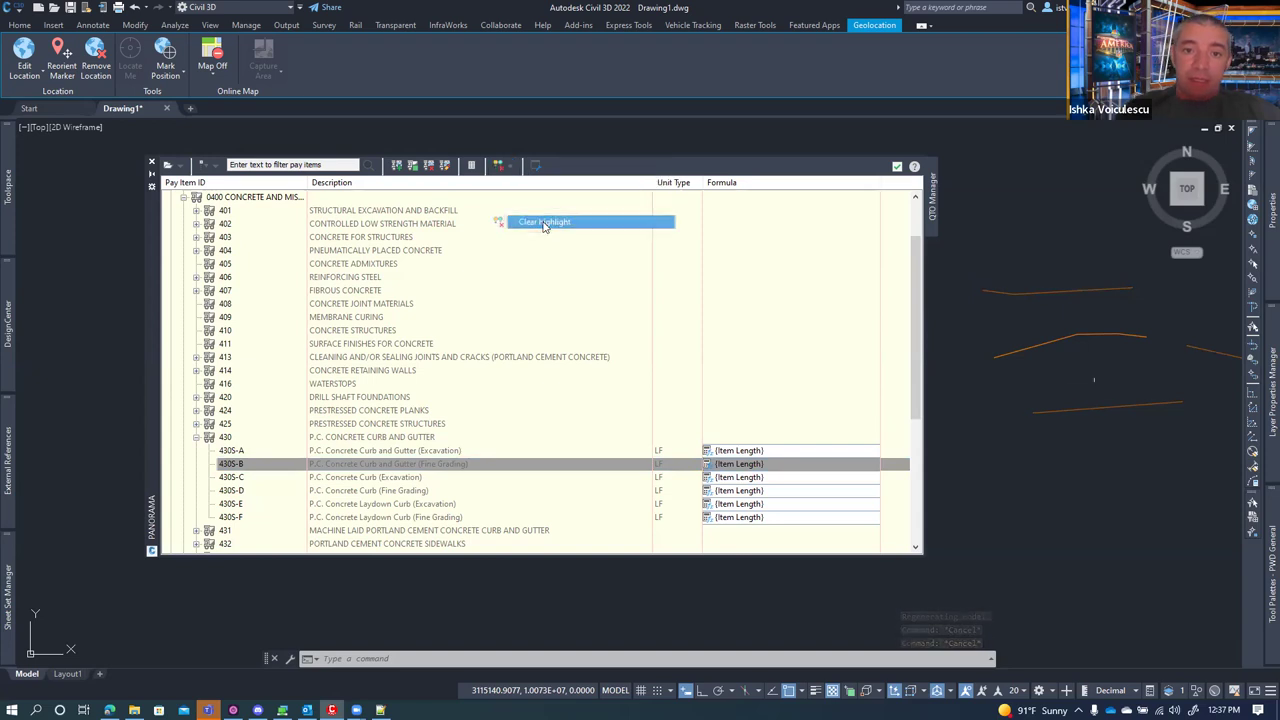
click(510, 167)
click(545, 209)
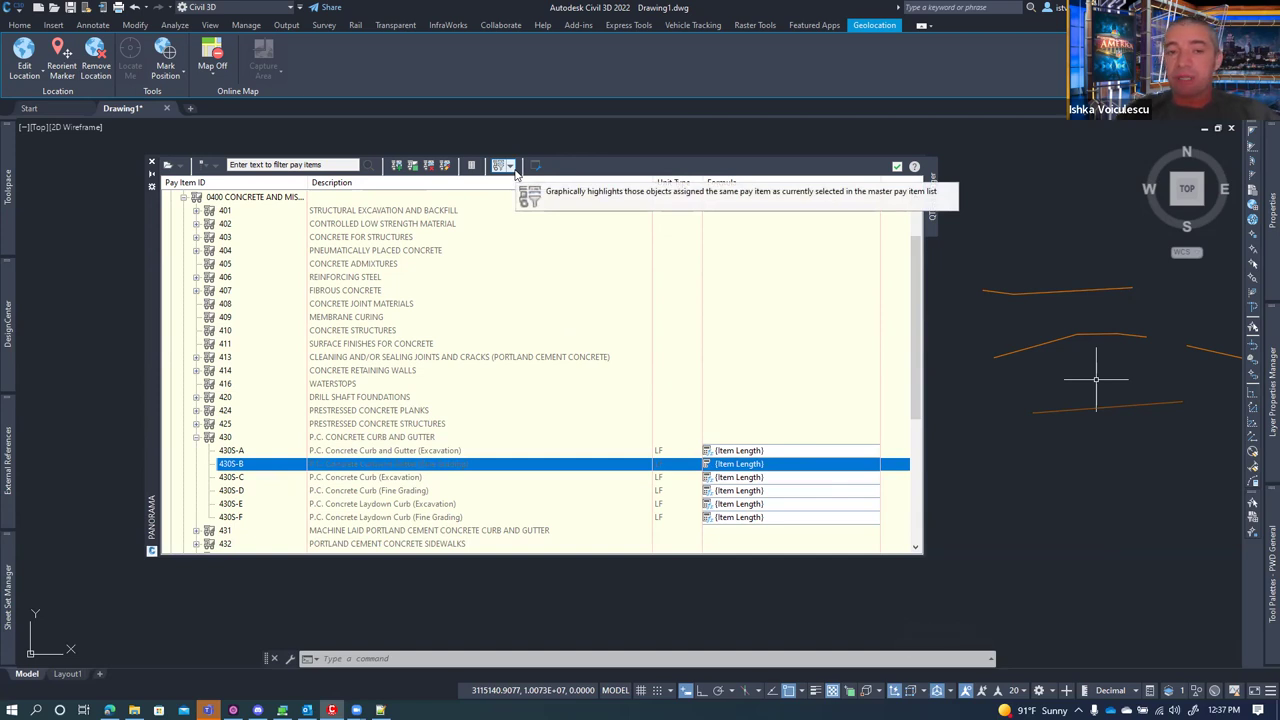
click(512, 168)
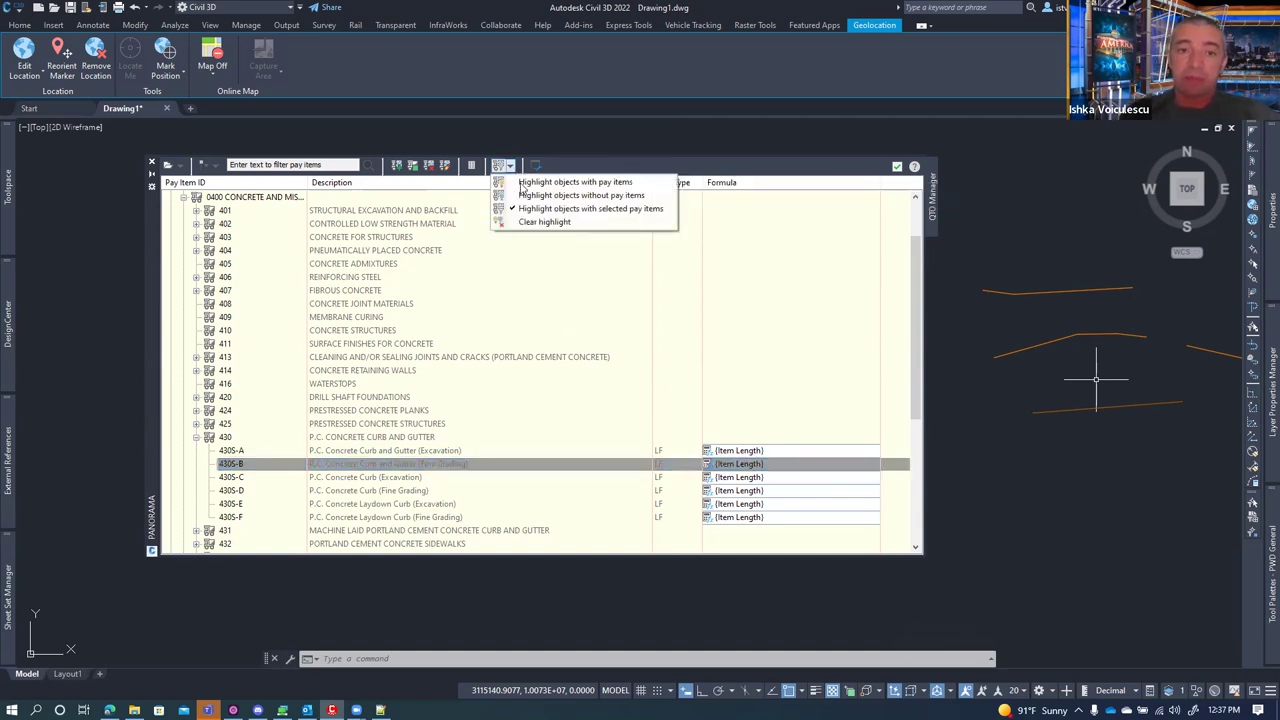
click(535, 221)
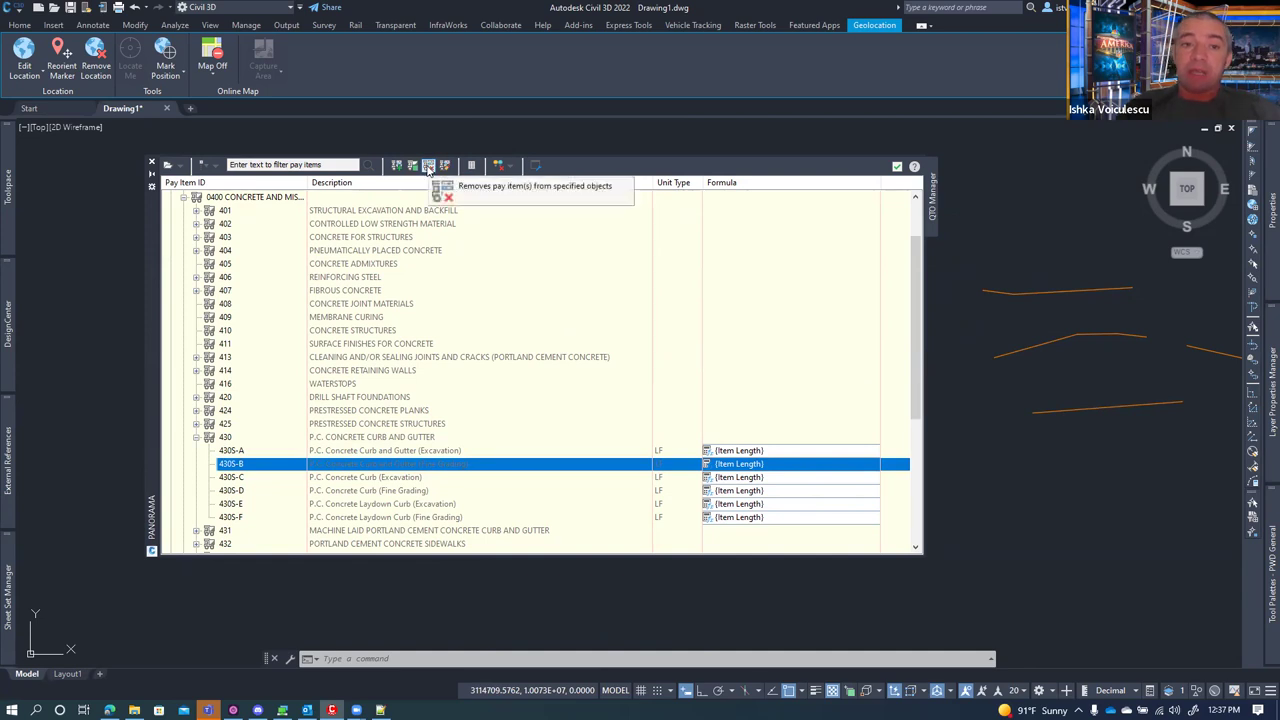
- Remove the pay items from the uppermost curb polyline and check its properties
click(428, 166)
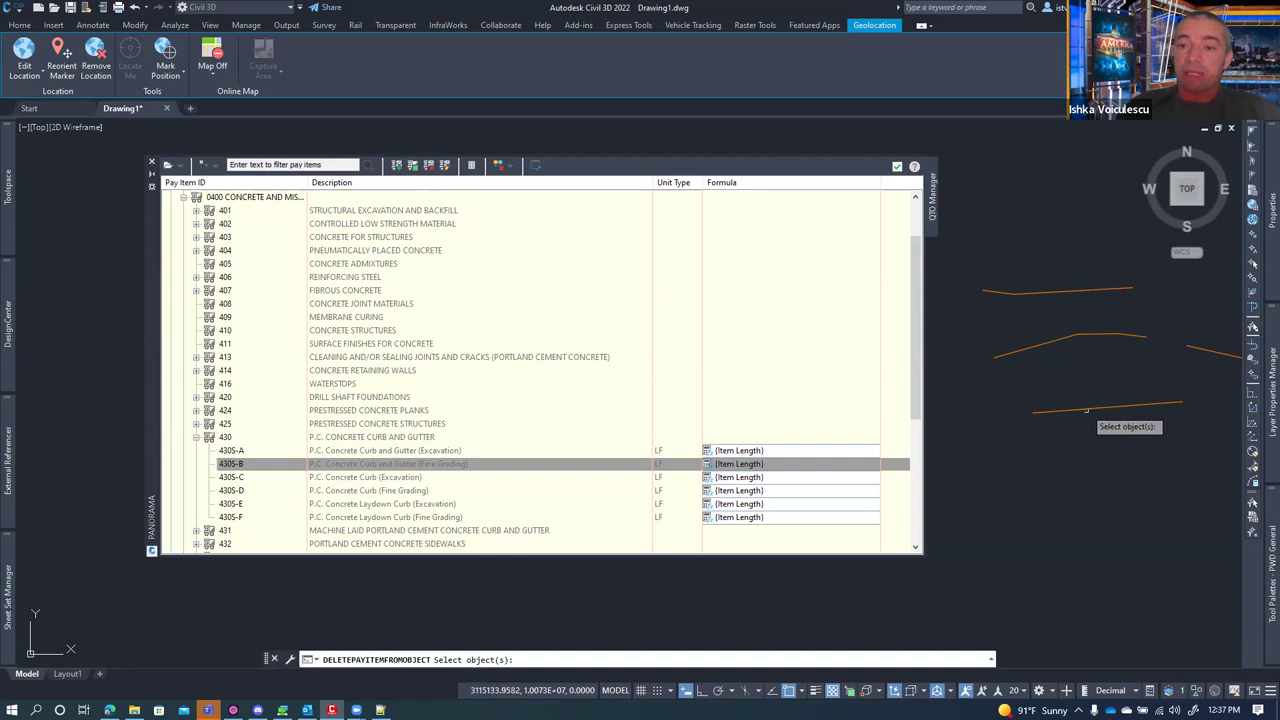
click(1087, 292)
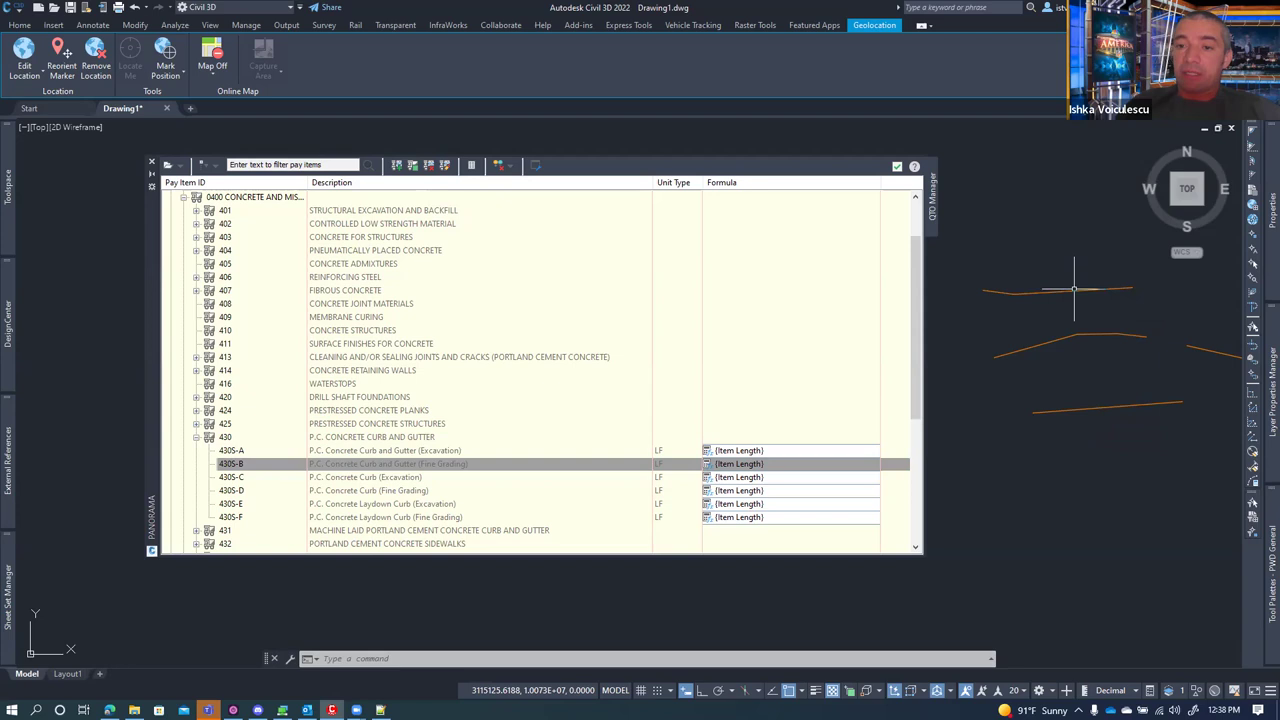
mouse_move(1073, 291)
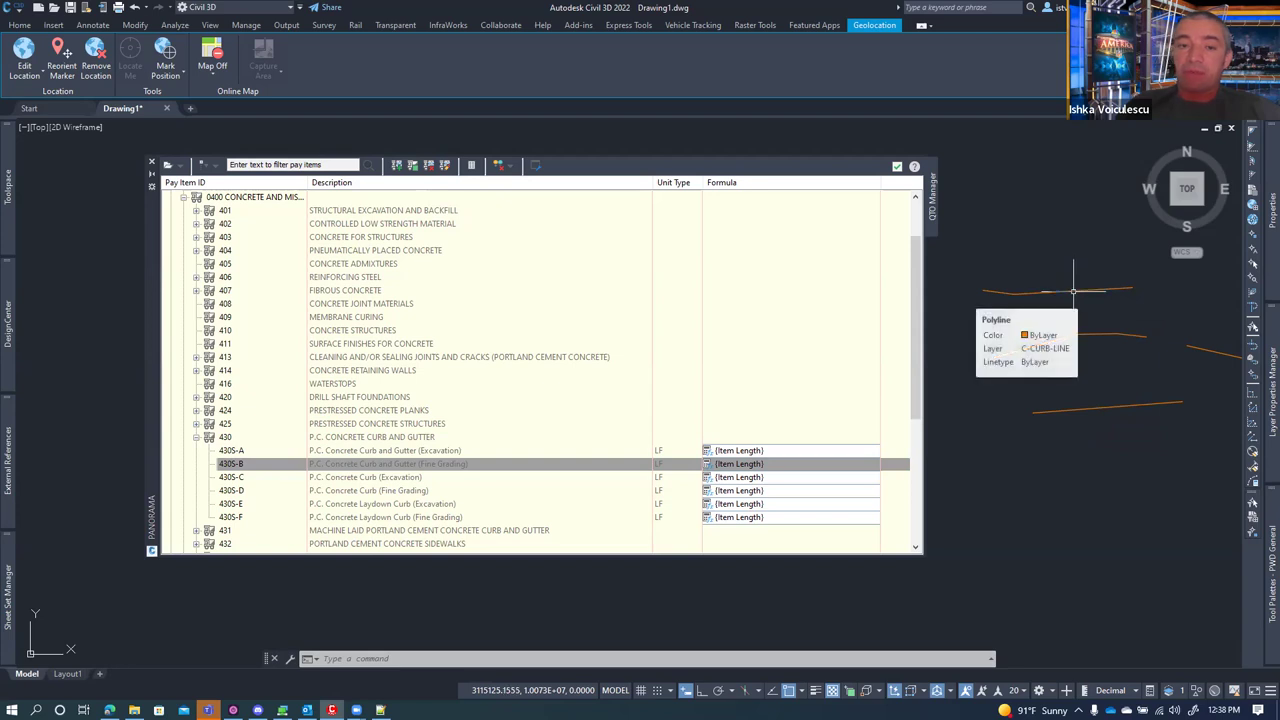
- Edit the pay items on the middle curb polyline and remove 430S-A from it
click(446, 167)
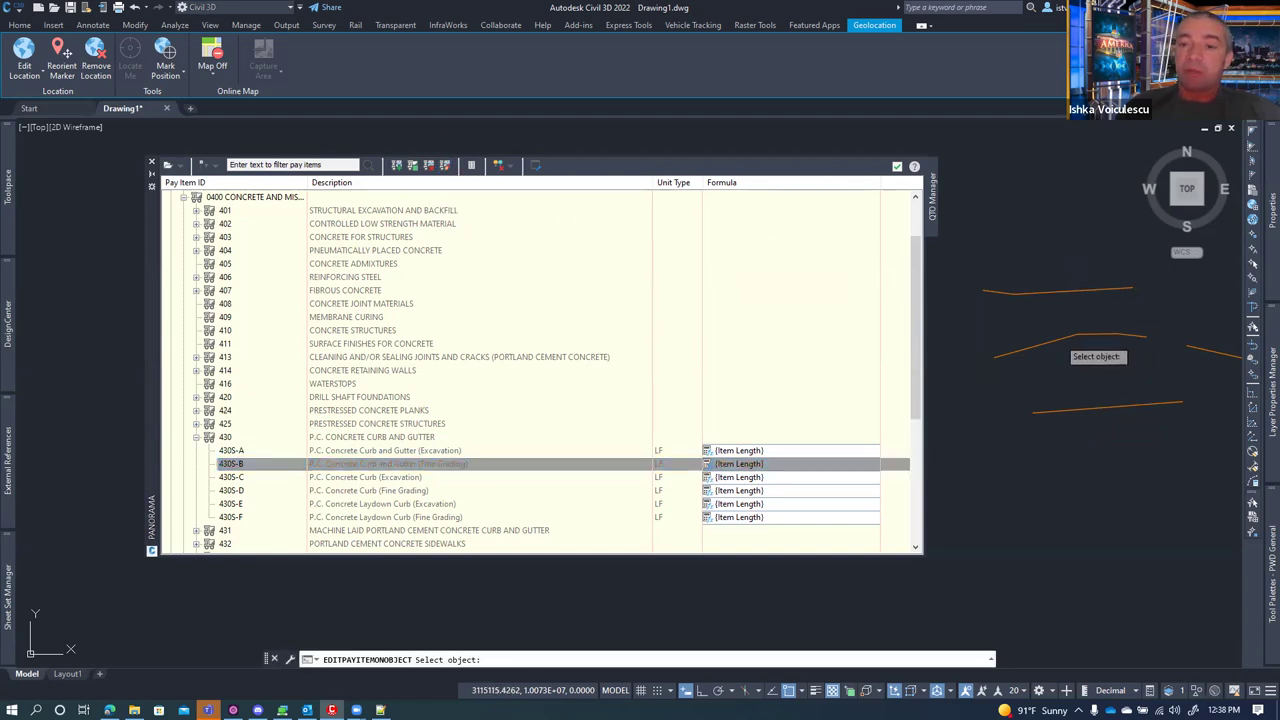
click(1060, 341)
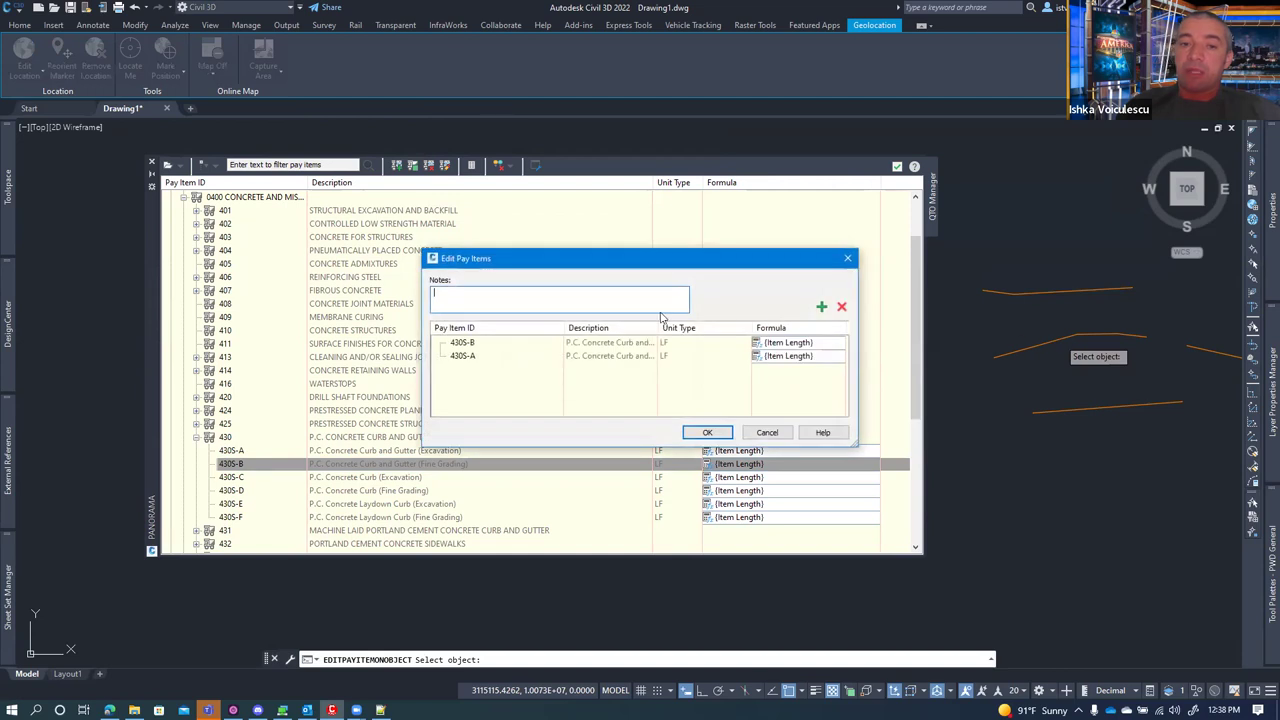
click(475, 357)
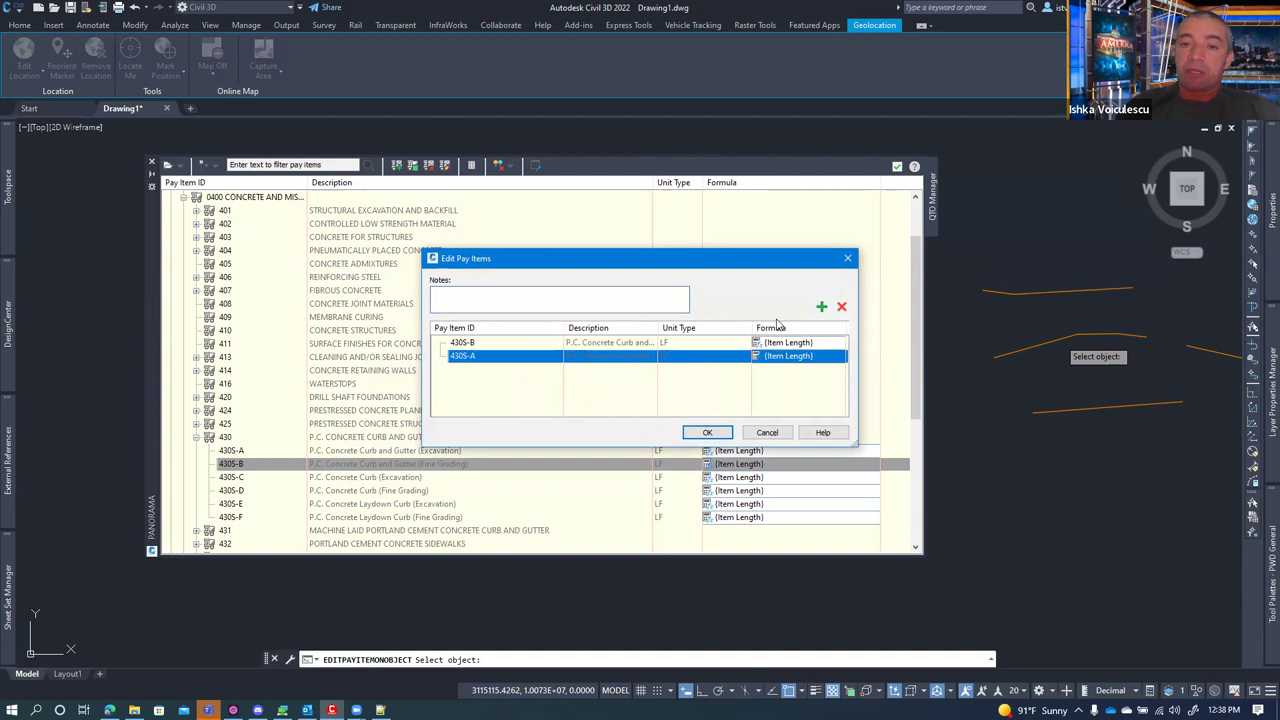
click(841, 308)
click(718, 434)
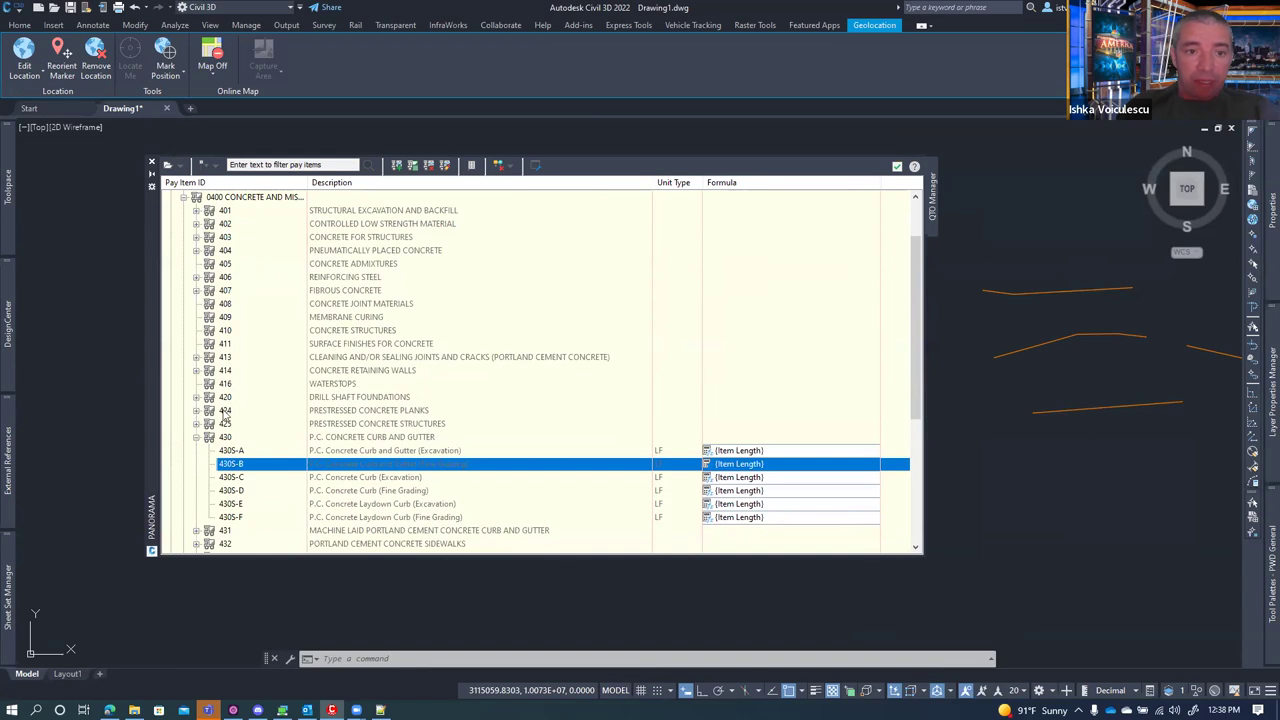
- Expand category 433 P.C. Concrete Driveways in the pay item list
scroll(225, 416, down, 4)
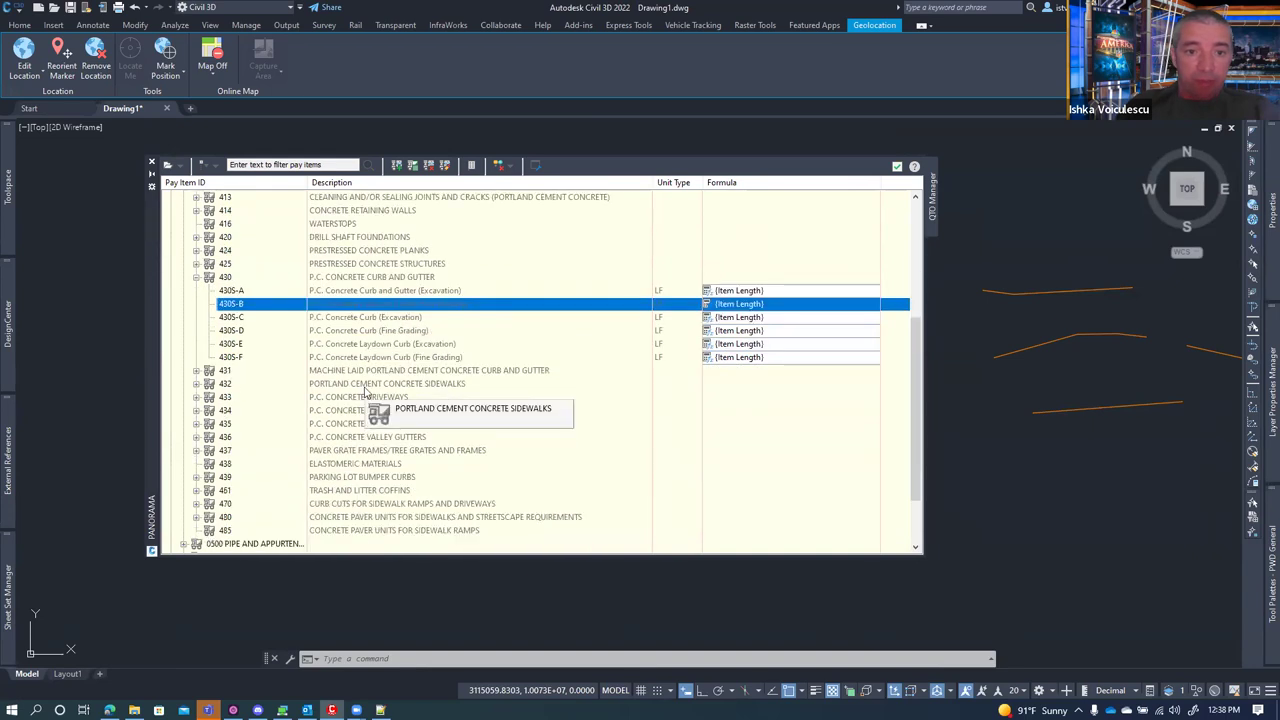
click(197, 398)
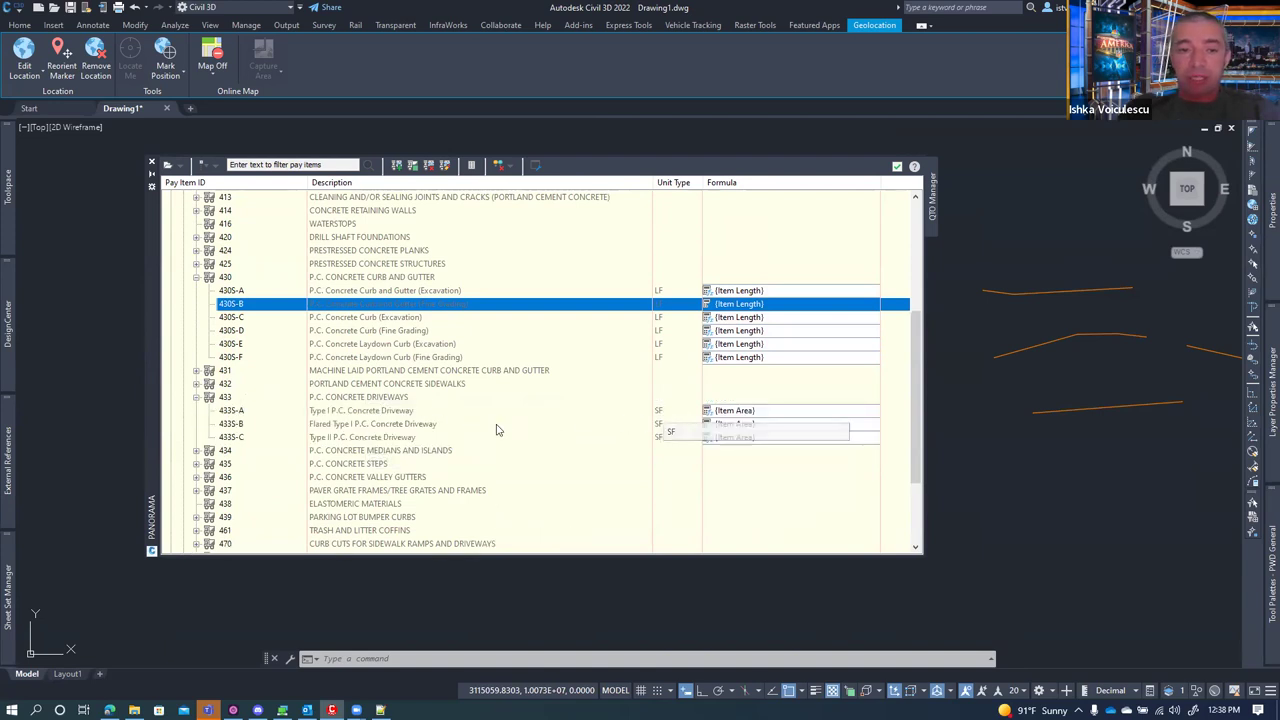
- Make C-SWLK-LINE the current layer
mouse_move(1262, 290)
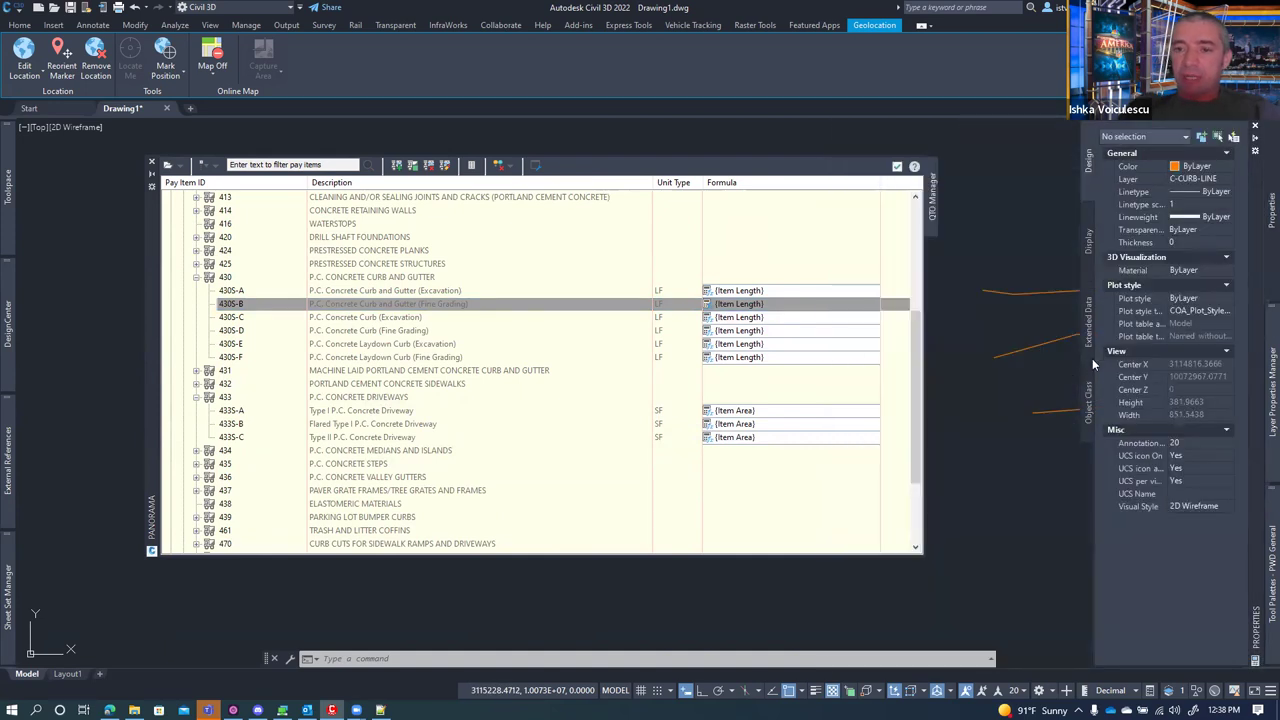
mouse_move(1262, 360)
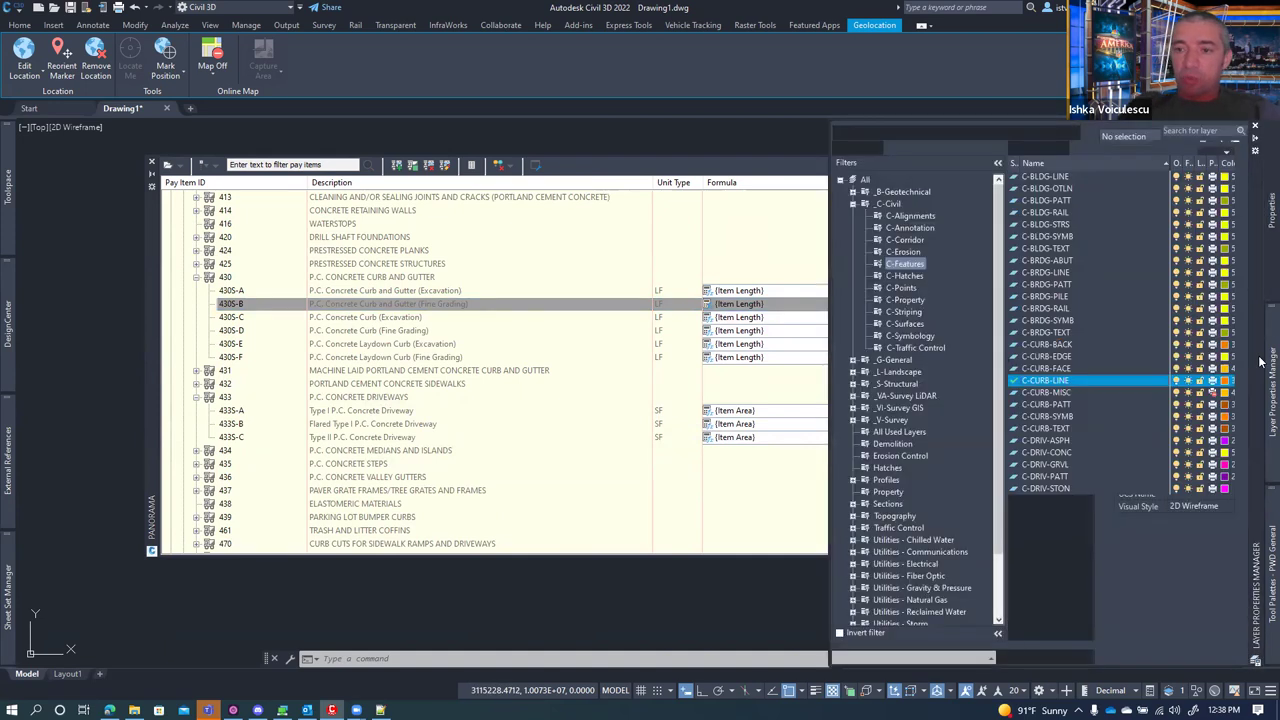
scroll(1102, 458, down, 10)
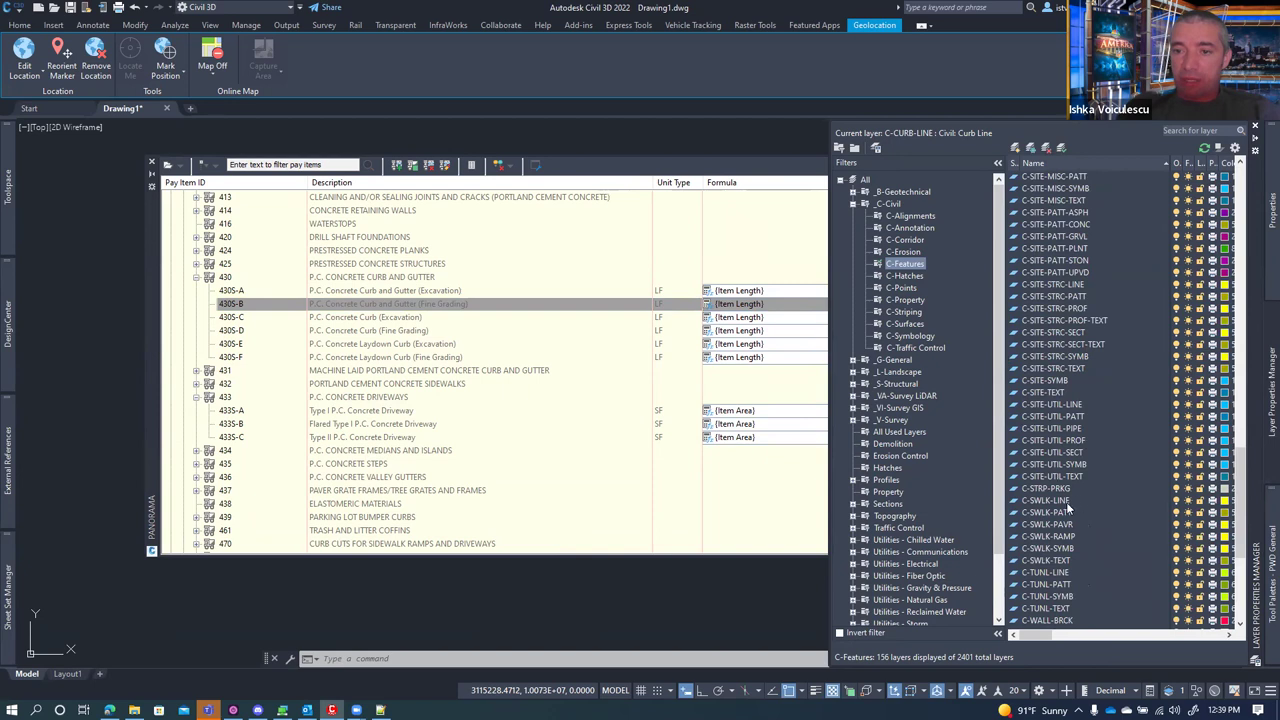
double_click(1046, 500)
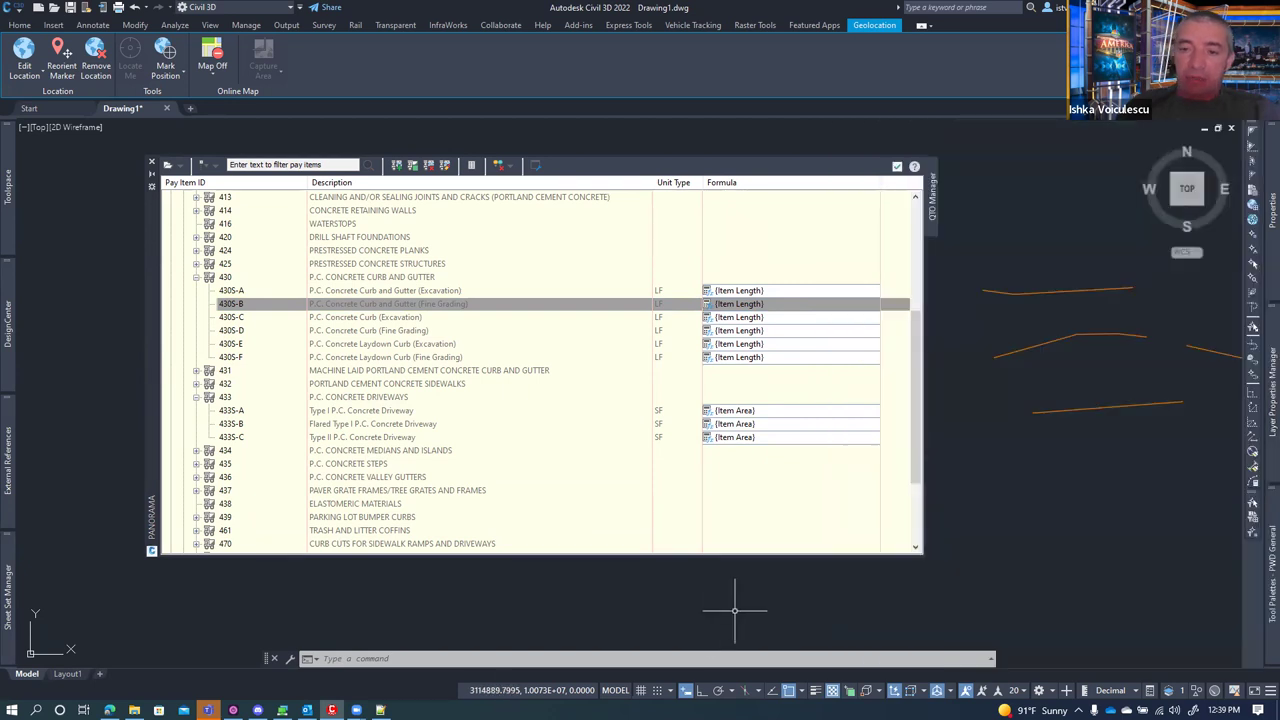
- Draw a closed four-sided polyline about 18.6 units wide below the curb lines
text(pl)
key(Return)
click(1026, 540)
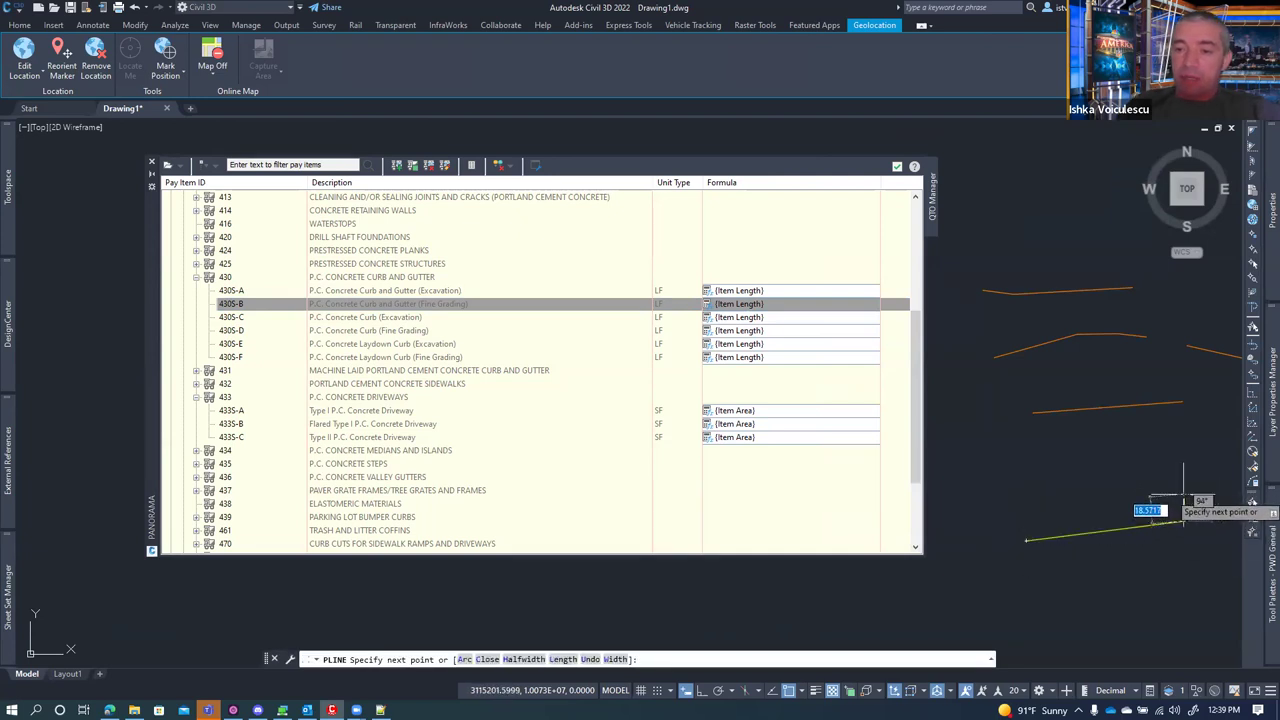
click(1184, 495)
click(1022, 517)
text(c)
key(Return)
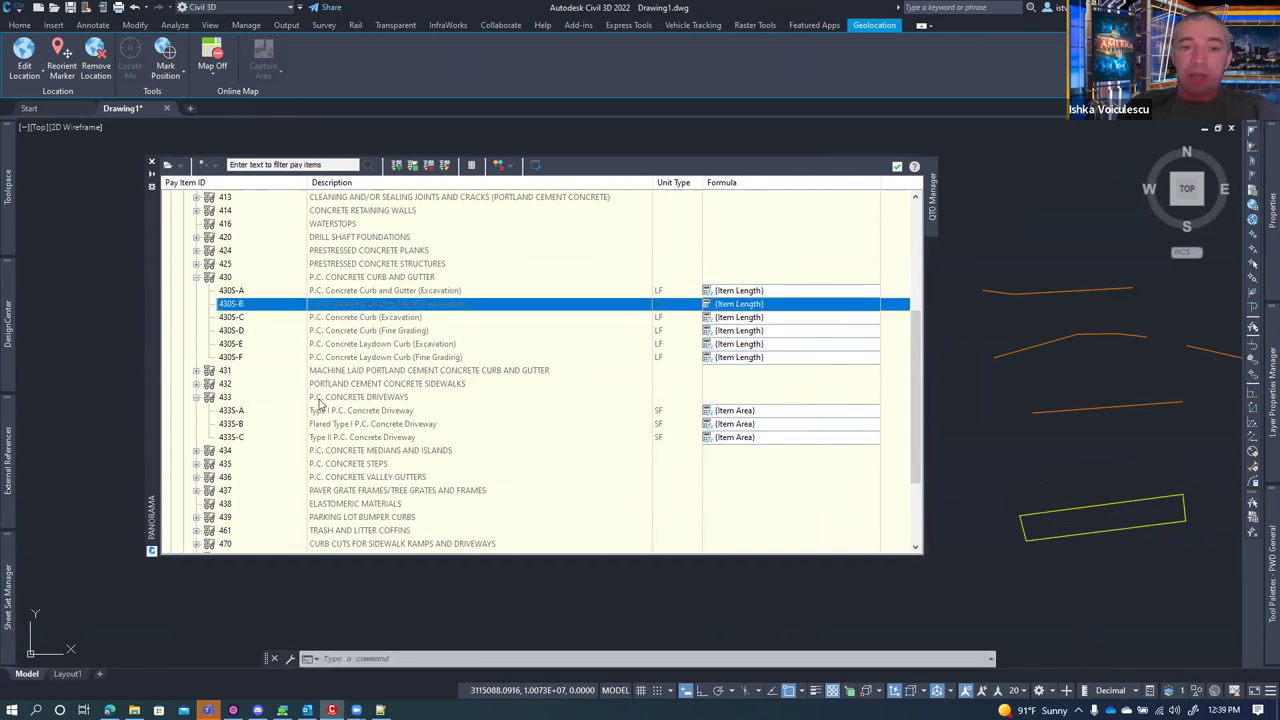
right_click(258, 412)
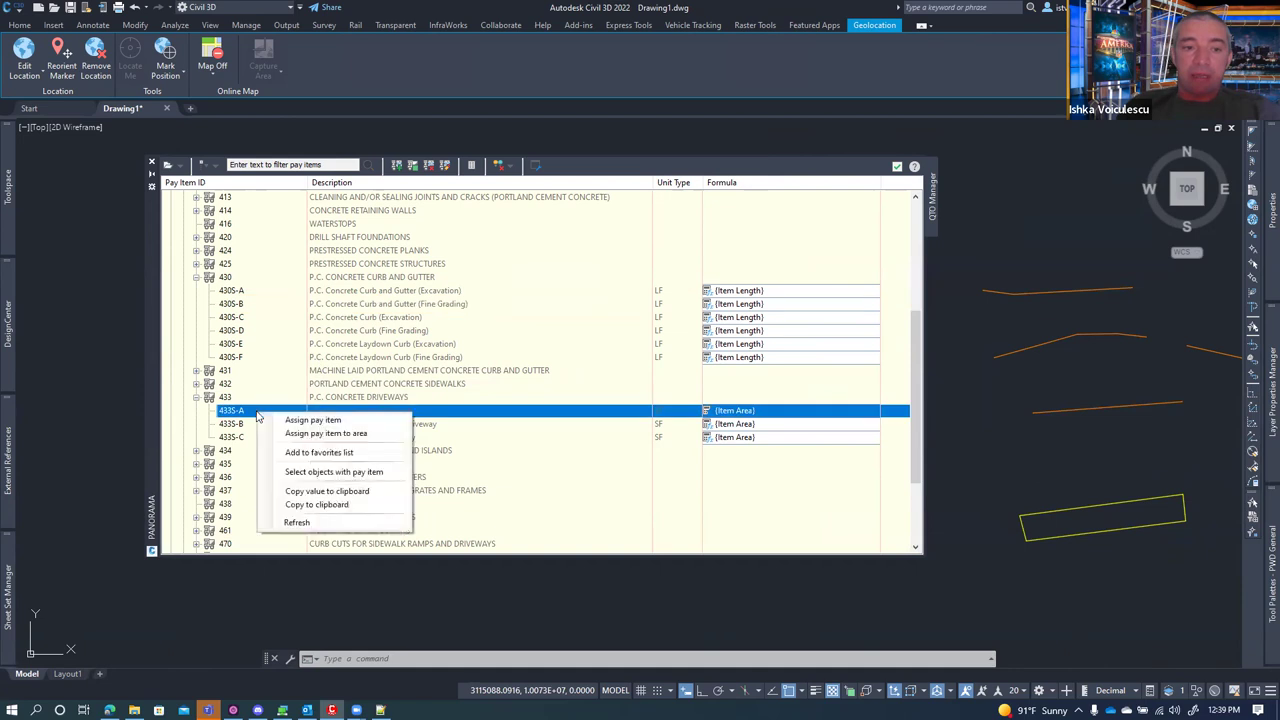
click(314, 434)
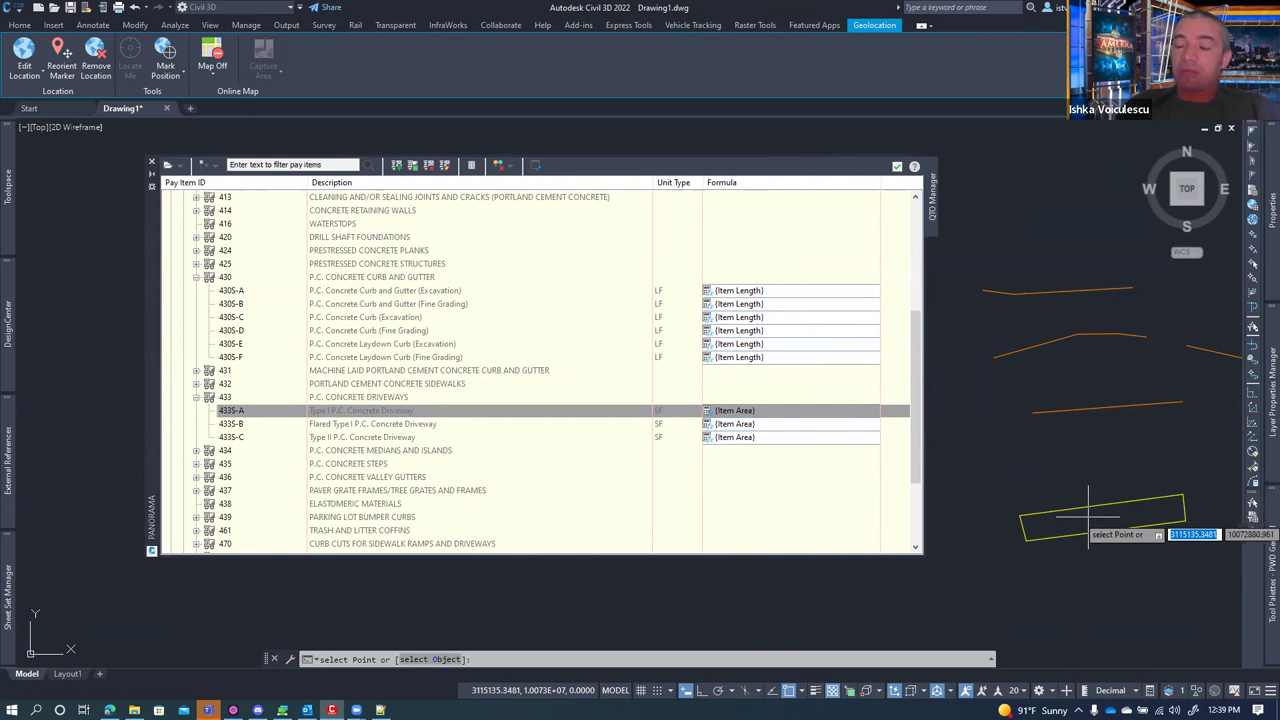
key(Escape)
- Assign pay item 433S-A, Type I P.C. Concrete Driveway, to the closed four-sided polyline below the curb lines
click(259, 411)
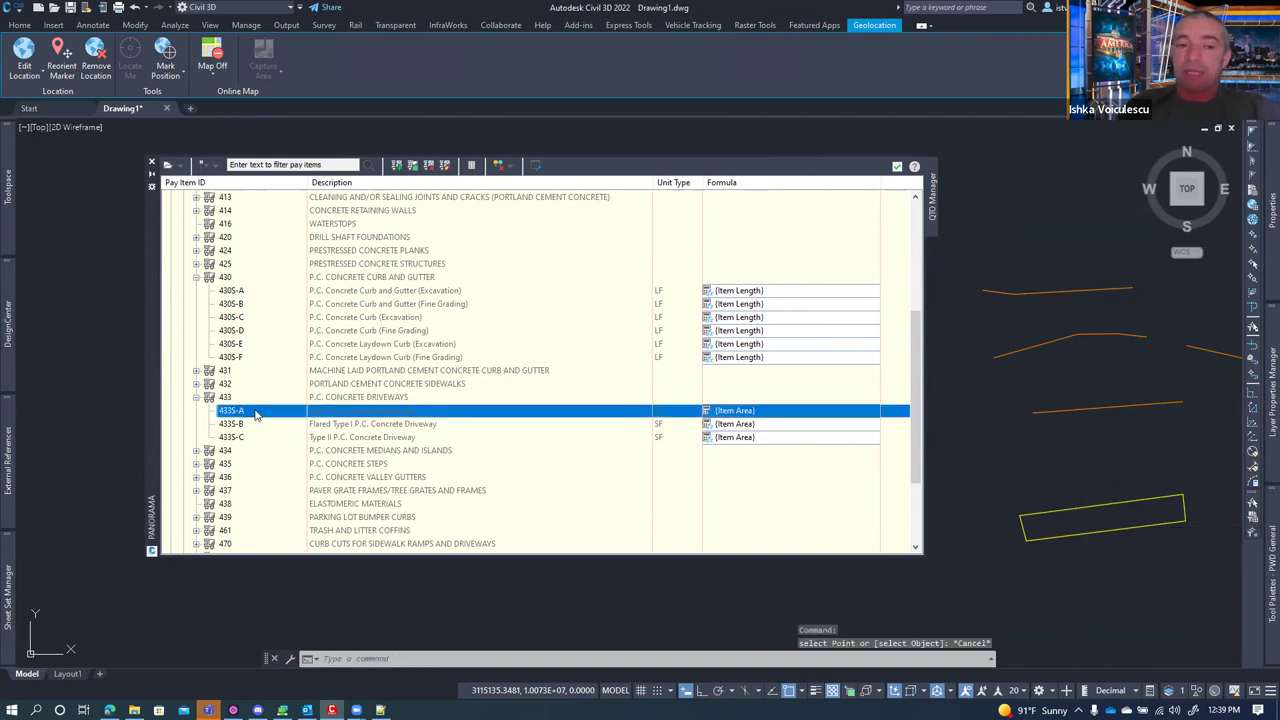
right_click(255, 414)
click(300, 418)
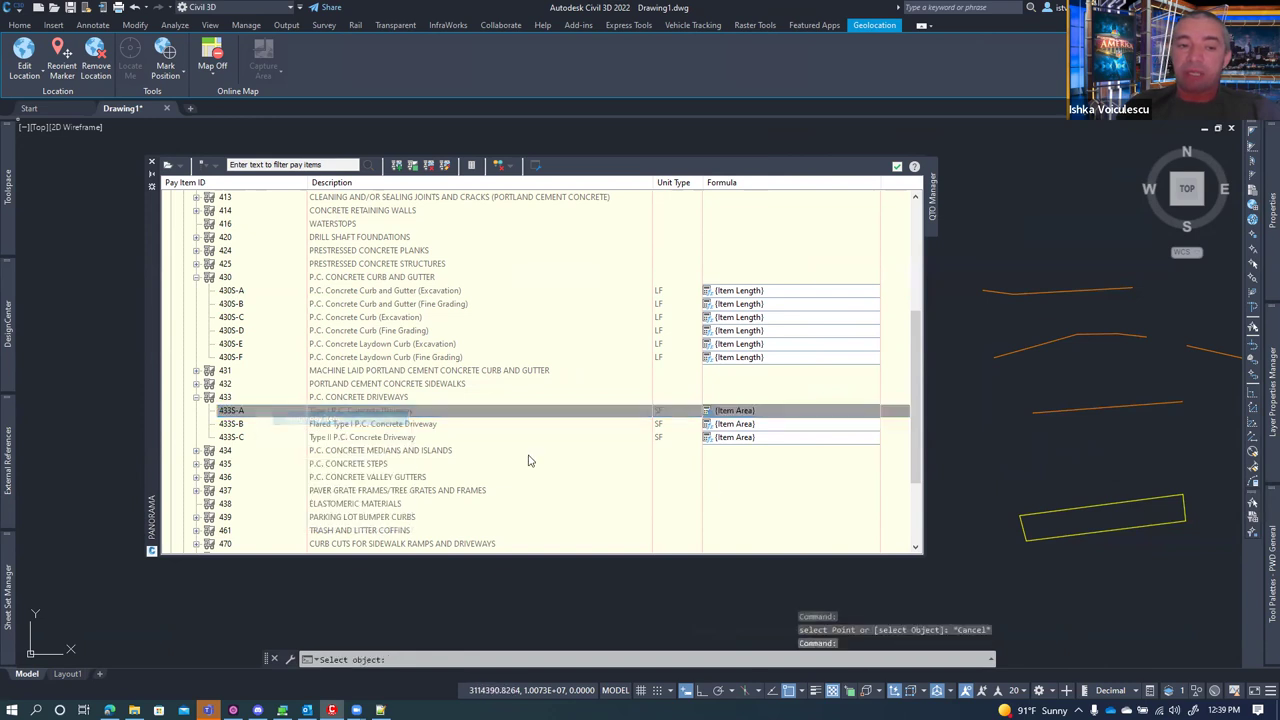
click(1030, 516)
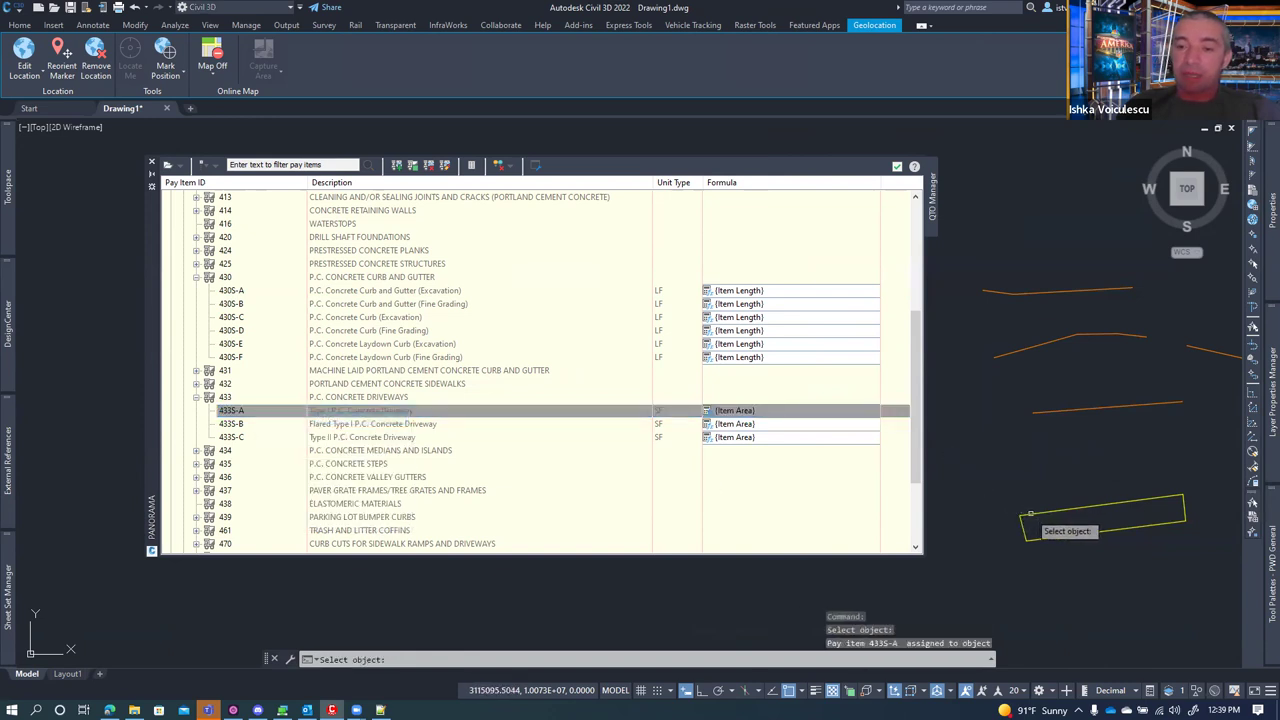
key(Return)
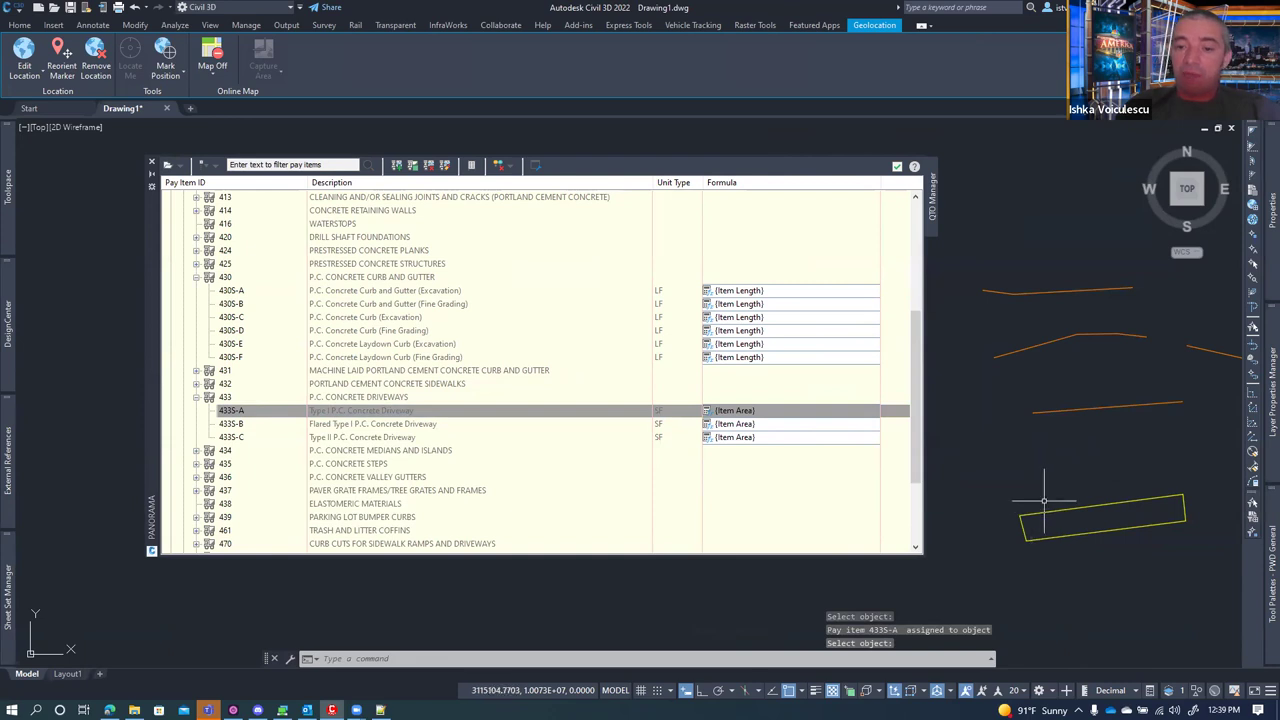
mouse_move(1040, 513)
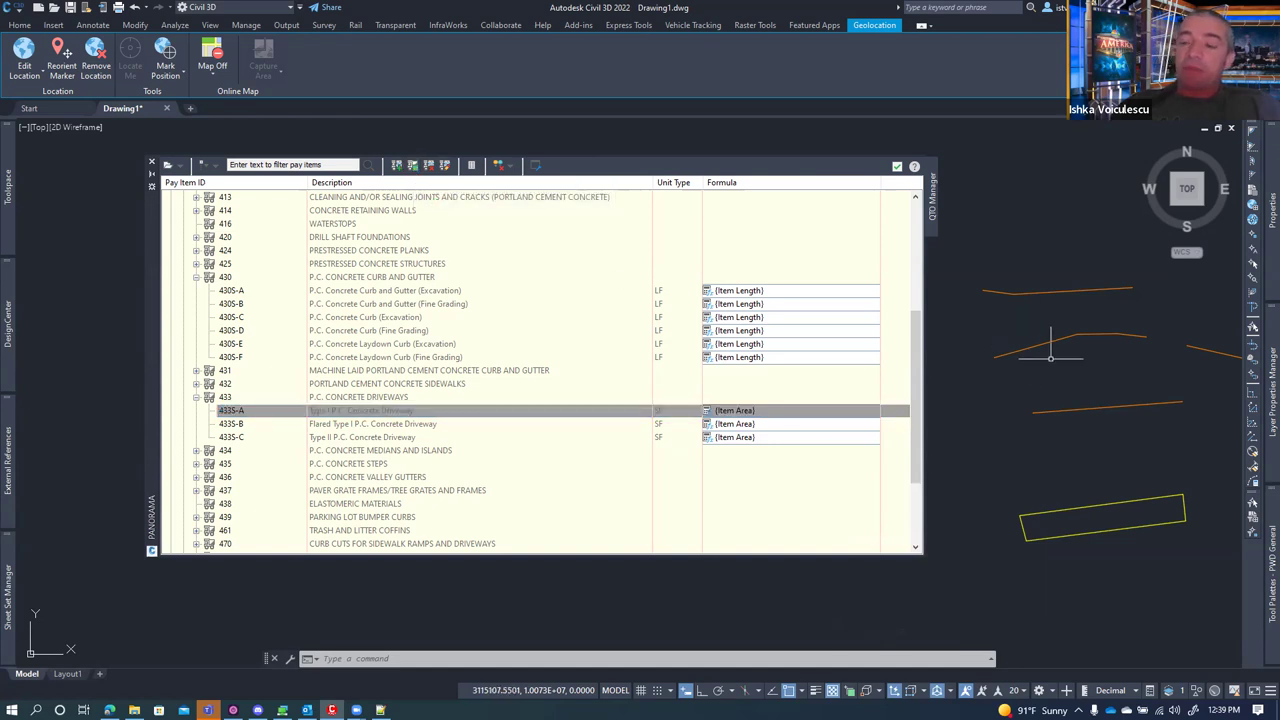
key(Escape)
key(Escape)
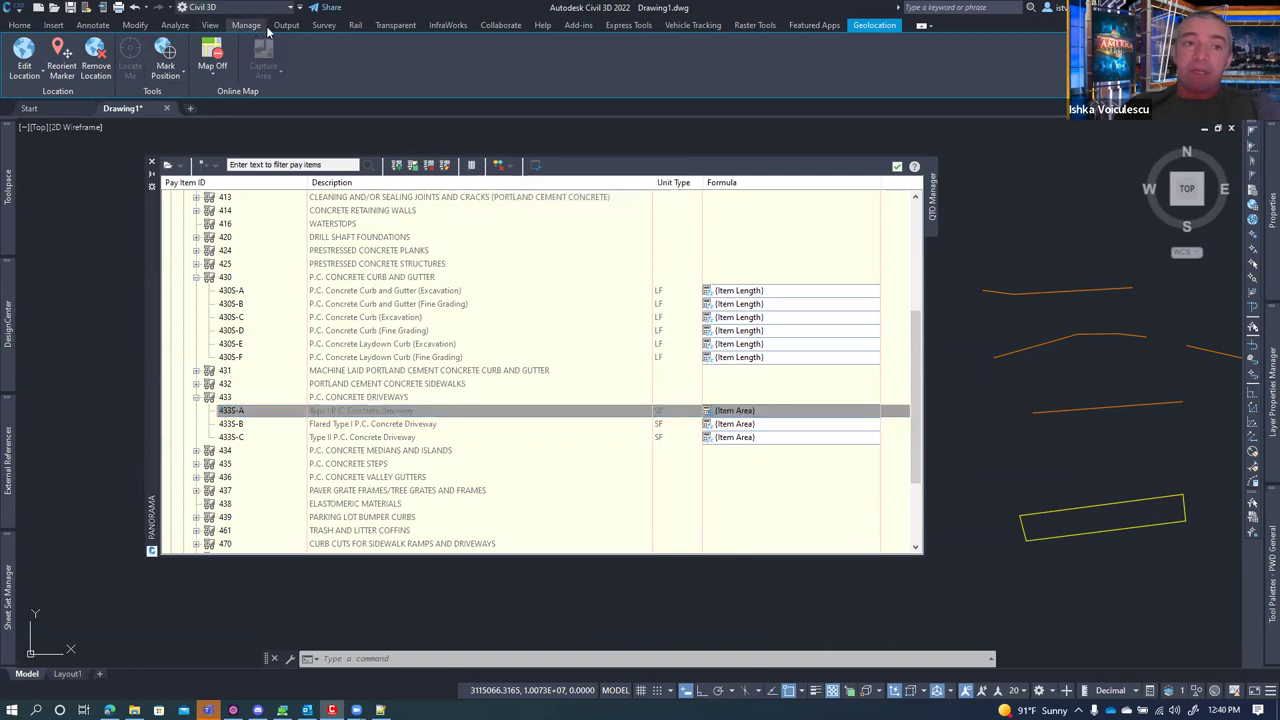
- Compute a quantity takeoff with the Summary report type and the report extents set to Drawing
click(175, 25)
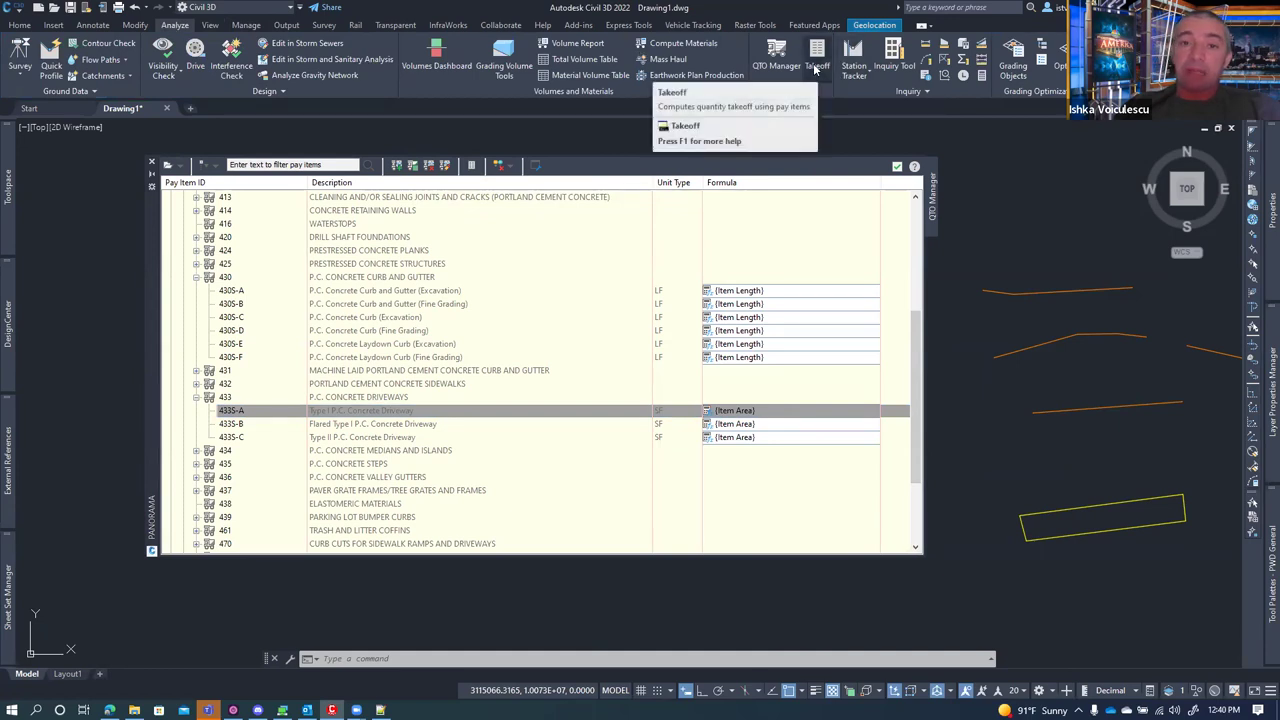
click(816, 68)
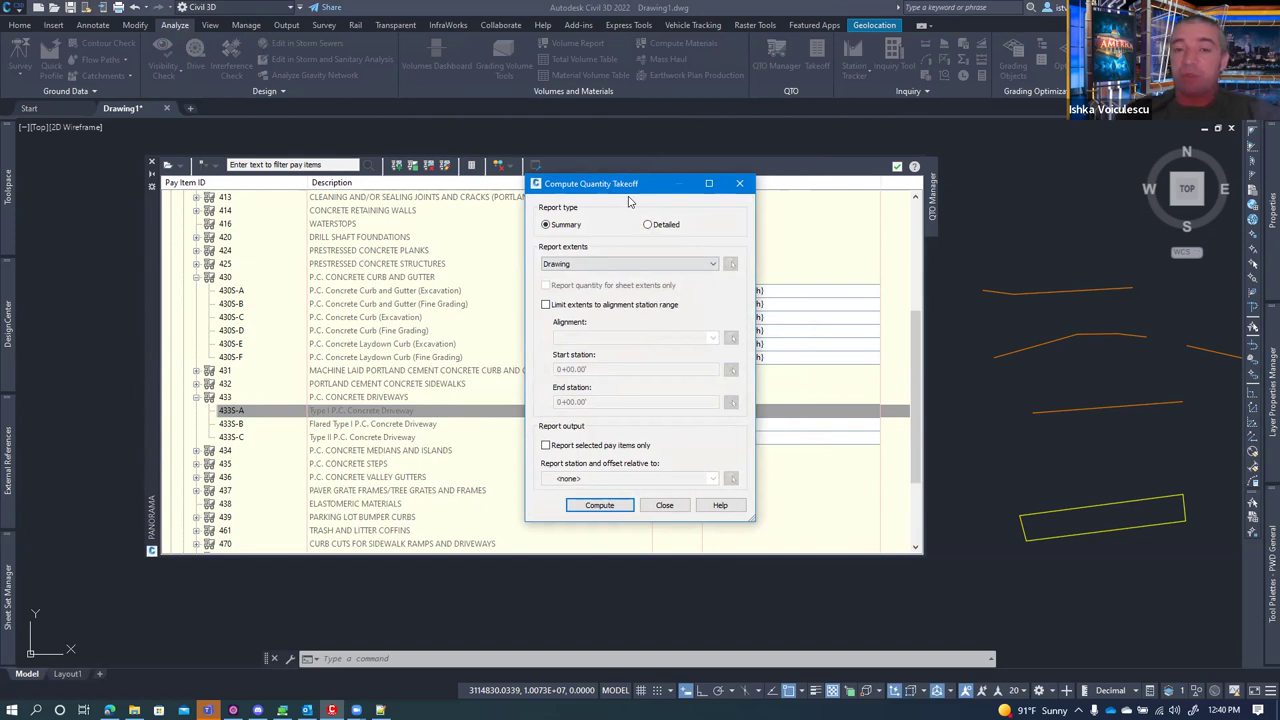
click(598, 264)
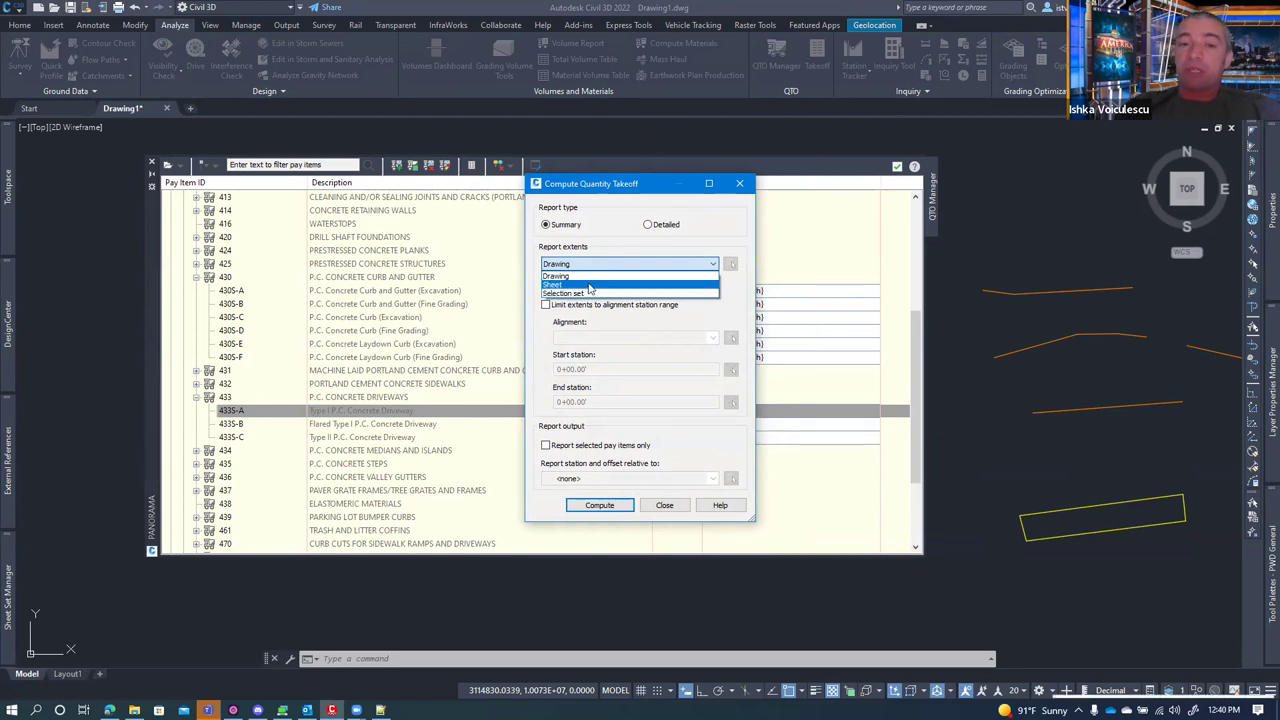
click(590, 276)
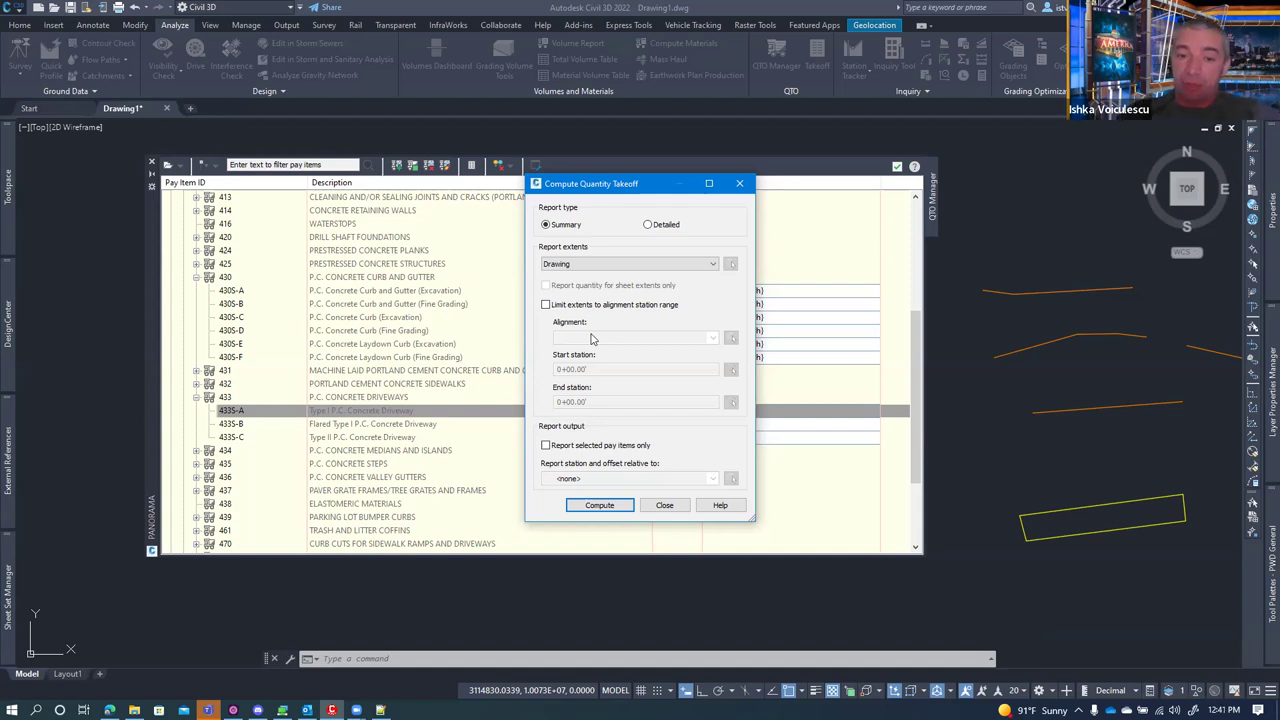
click(546, 445)
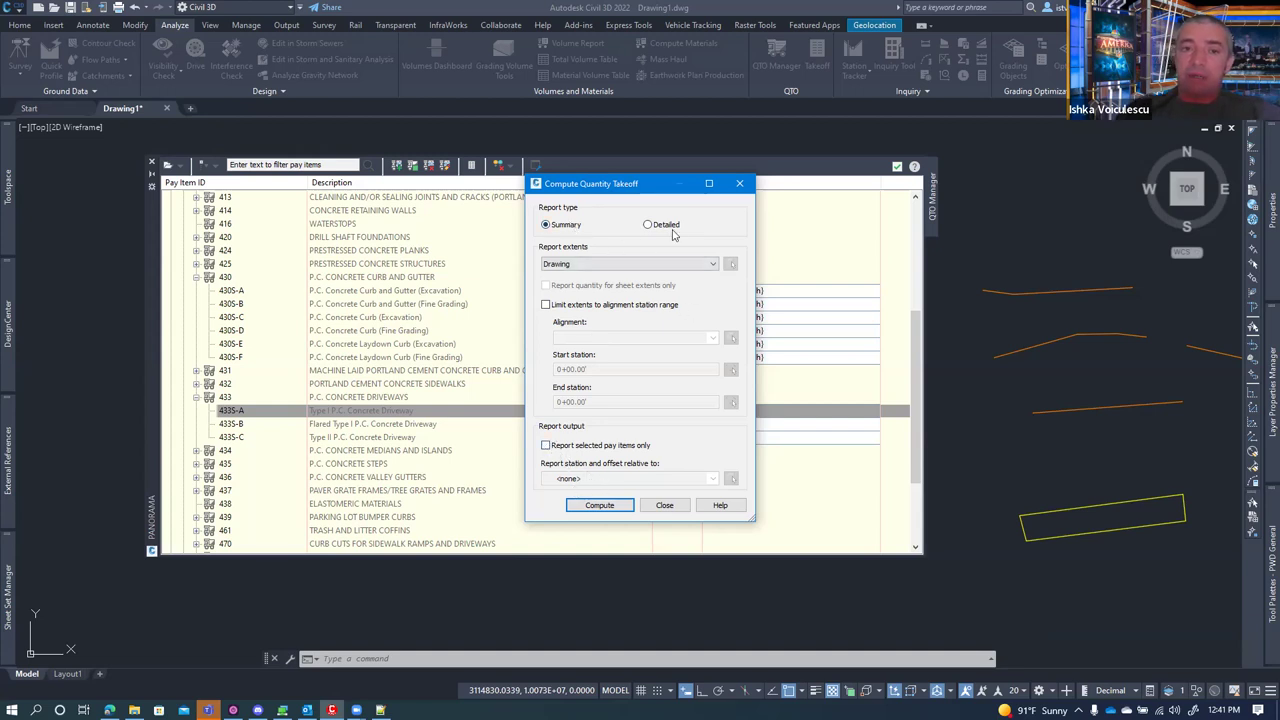
click(601, 505)
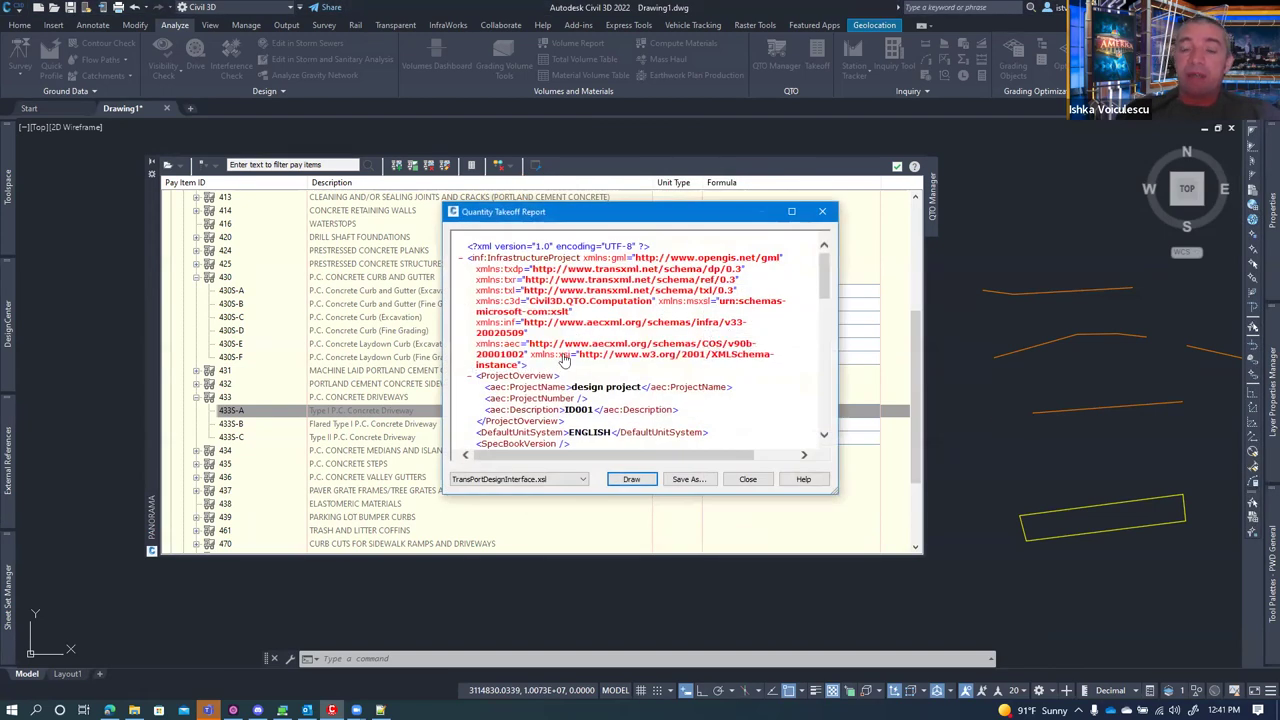
- Preview the takeoff report as Summary (CSV), switch it to Summary (HTML) and draw it as a table starting just above the driveway outline
click(580, 481)
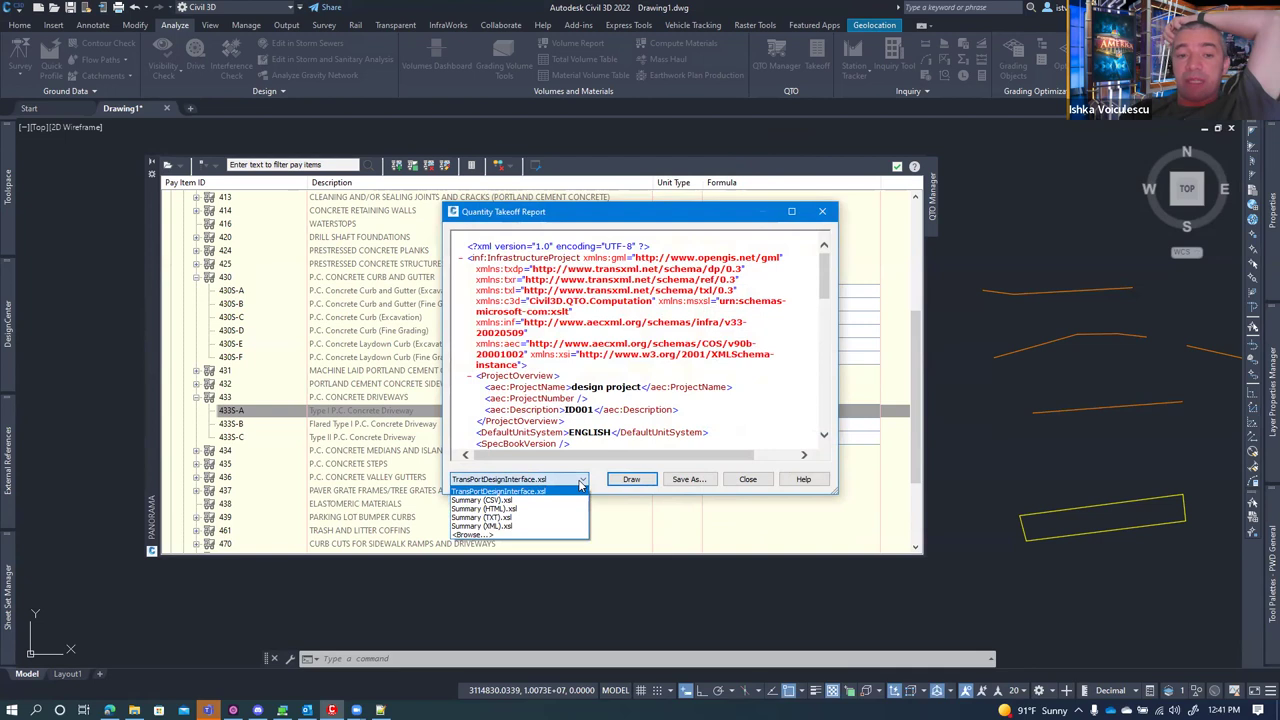
click(533, 500)
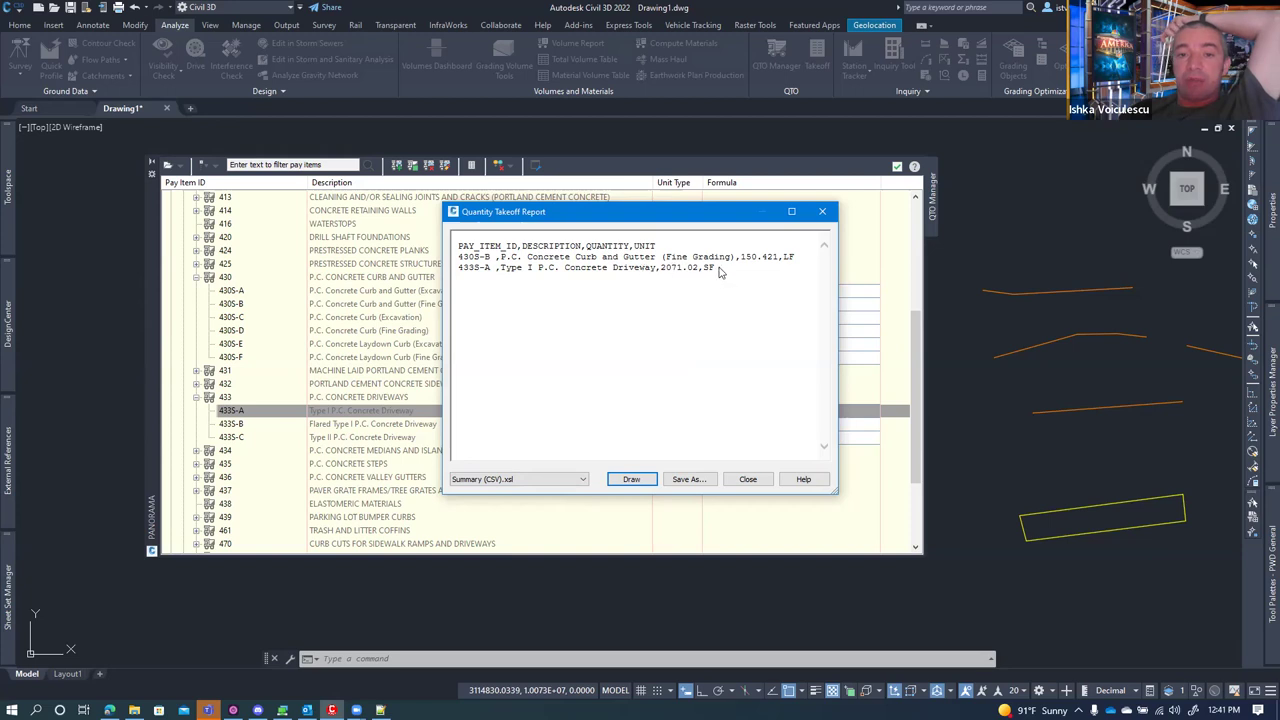
click(545, 481)
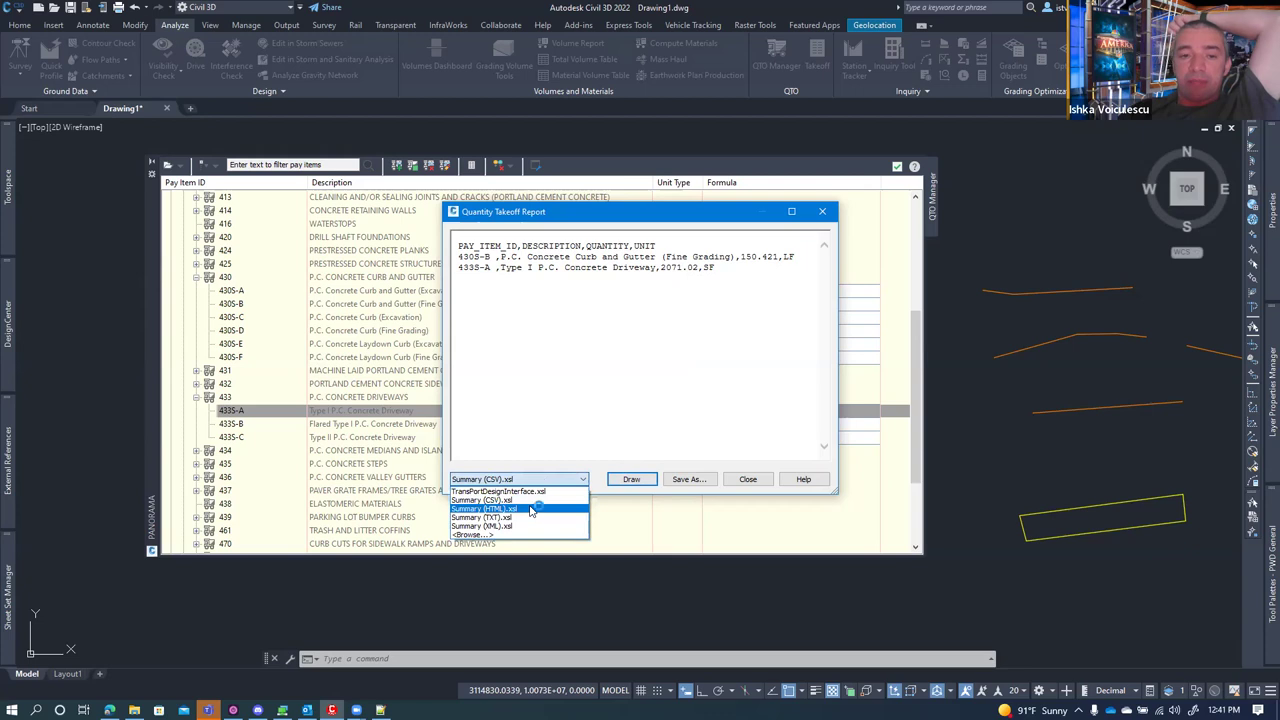
click(532, 509)
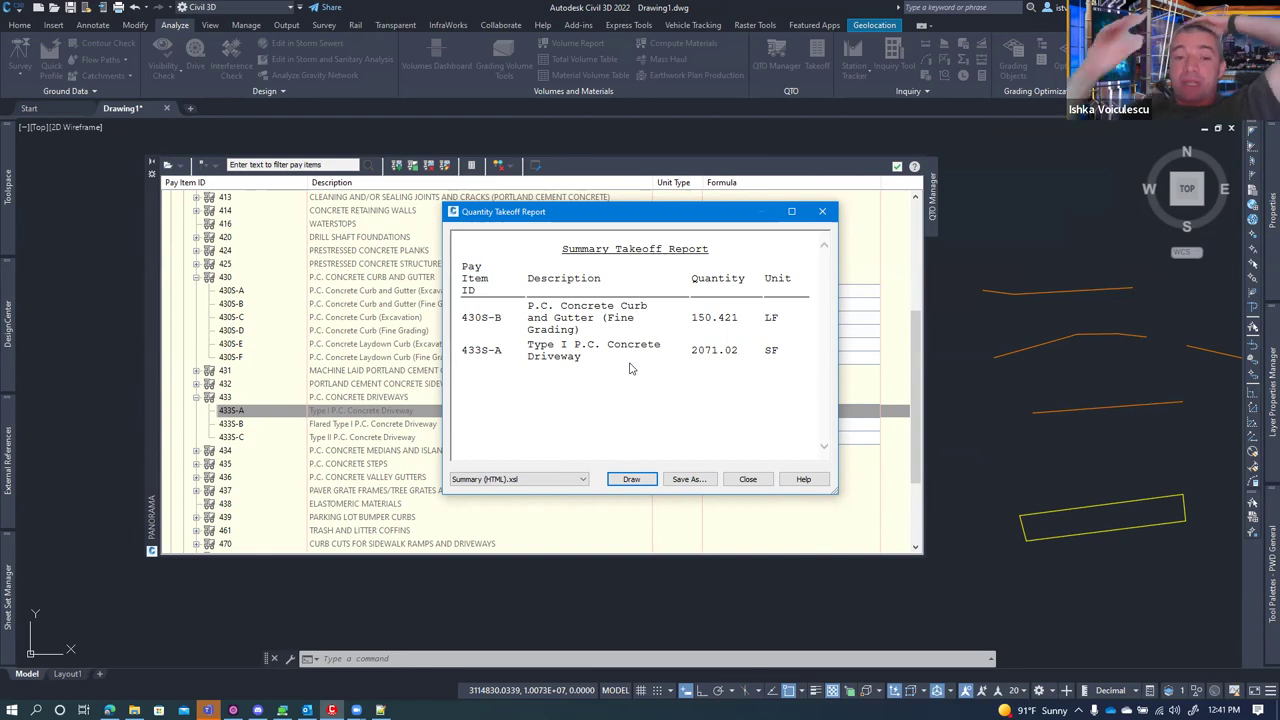
click(631, 479)
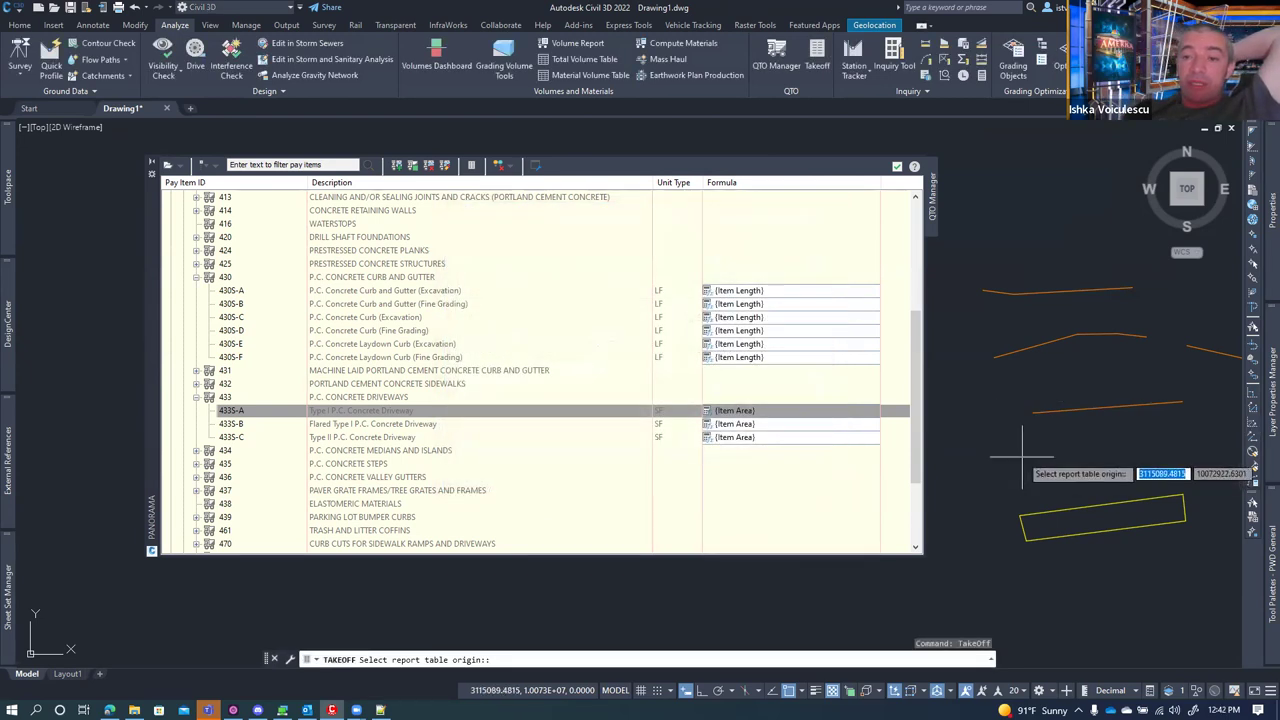
click(1022, 448)
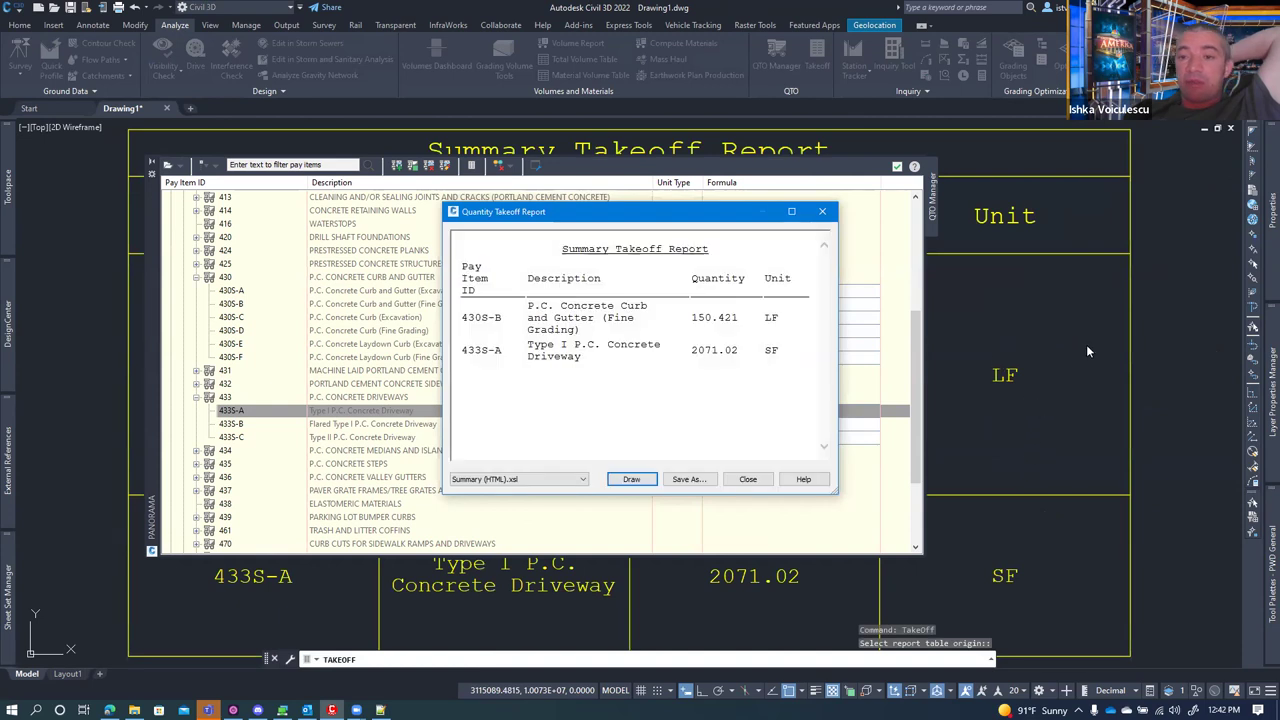
- Check the file types offered for saving the report in the Summary (HTML) and Summary (TXT) formats, without saving
click(696, 480)
click(665, 502)
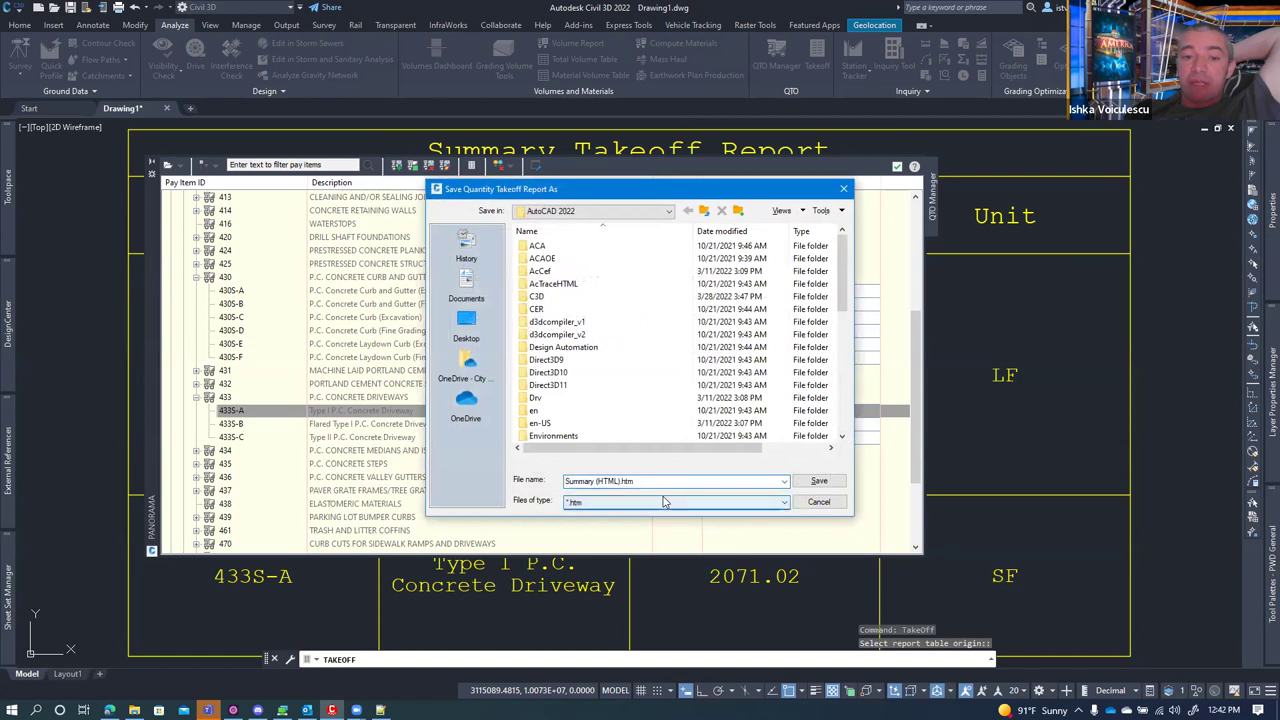
click(819, 502)
click(582, 479)
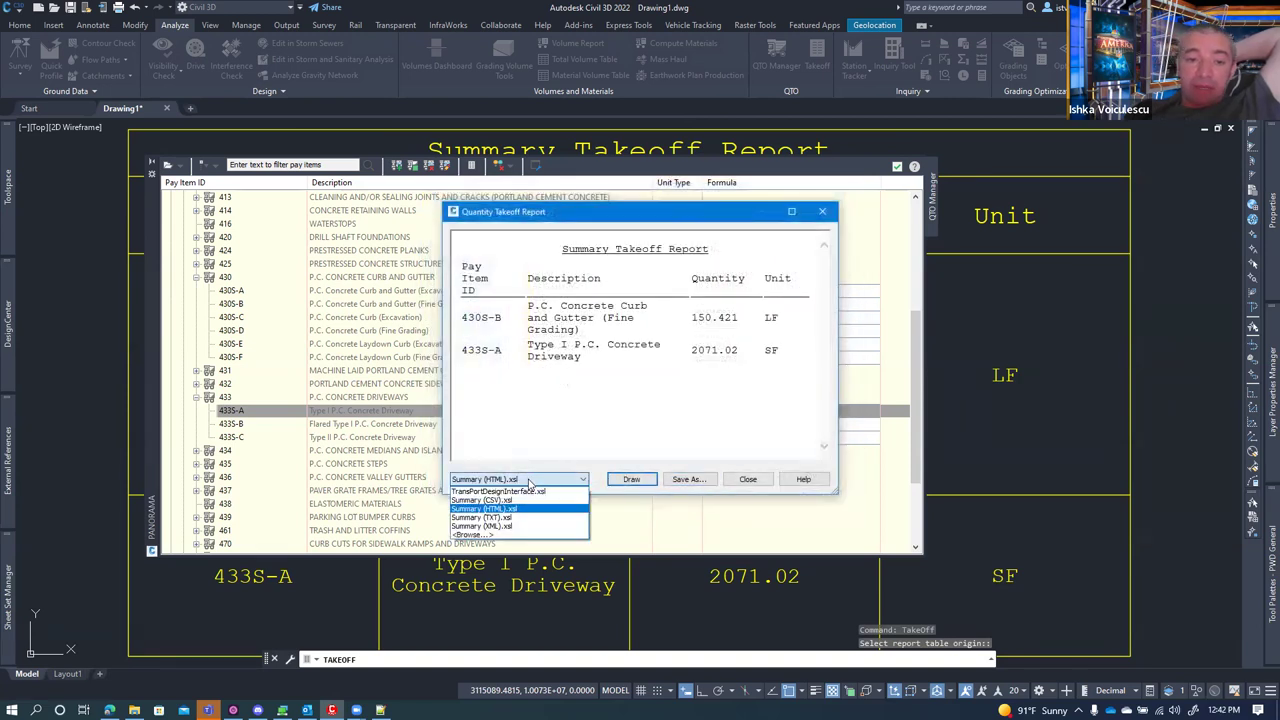
click(519, 517)
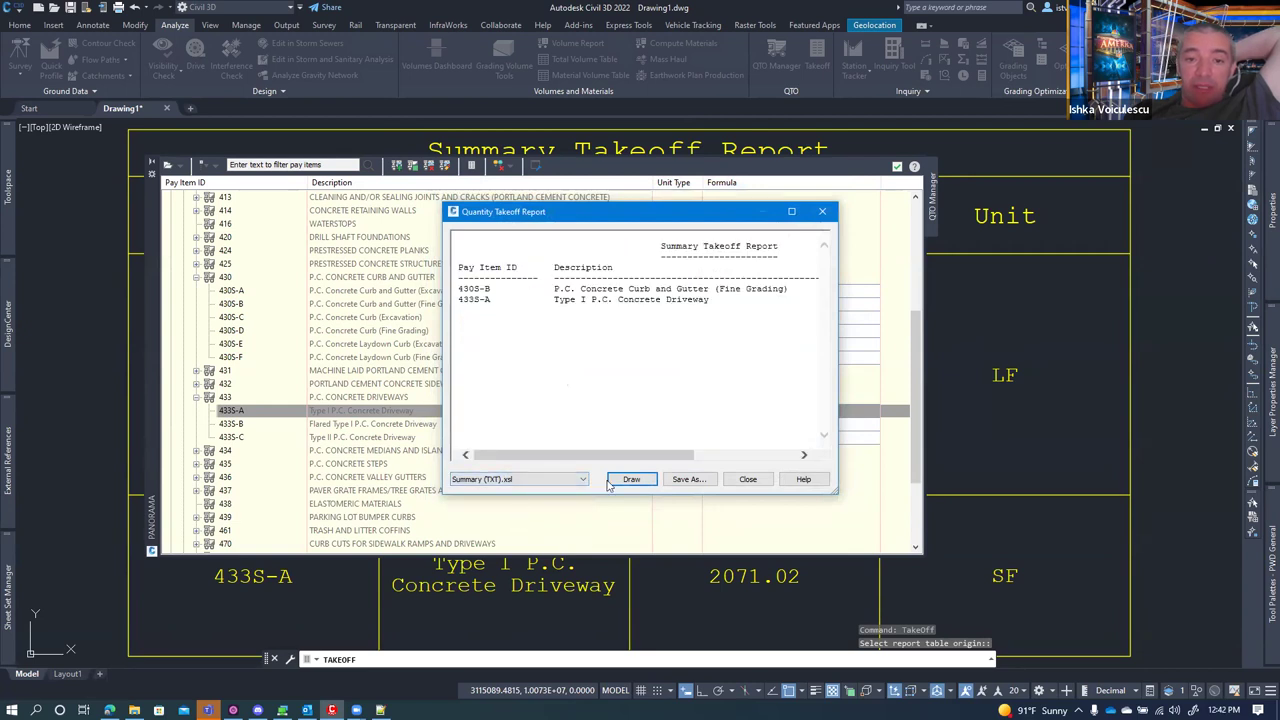
click(693, 480)
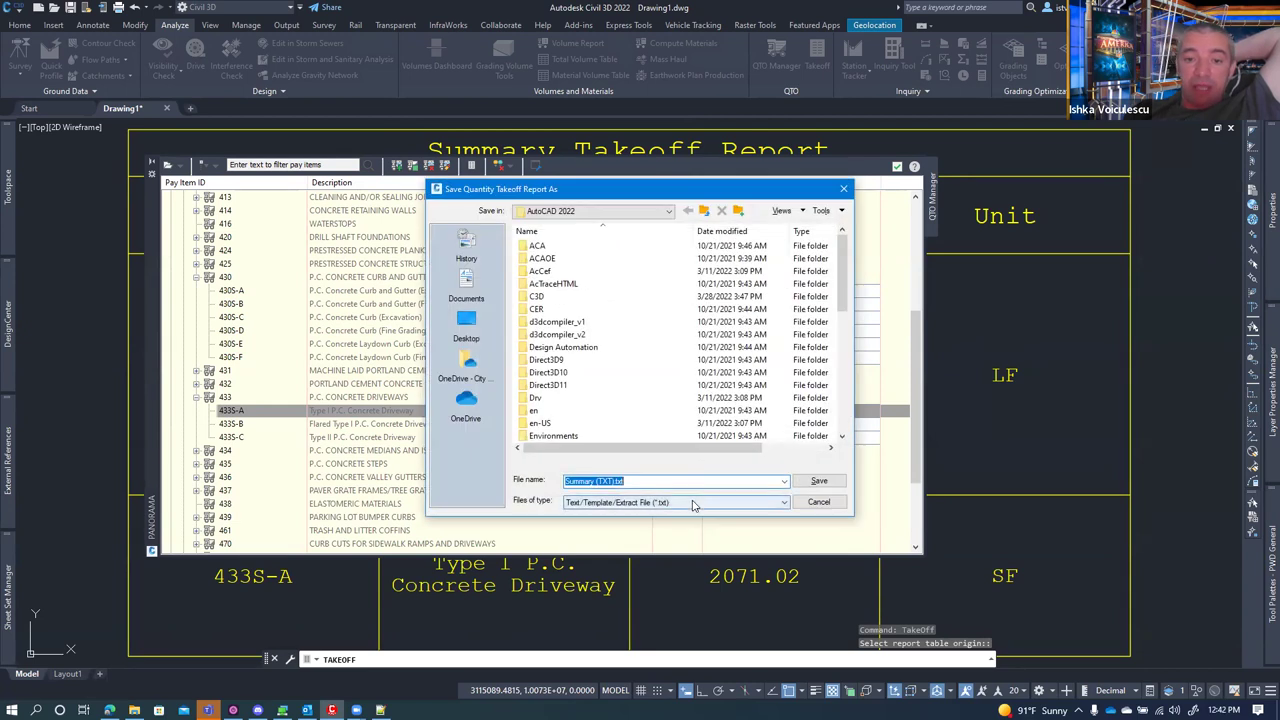
click(812, 504)
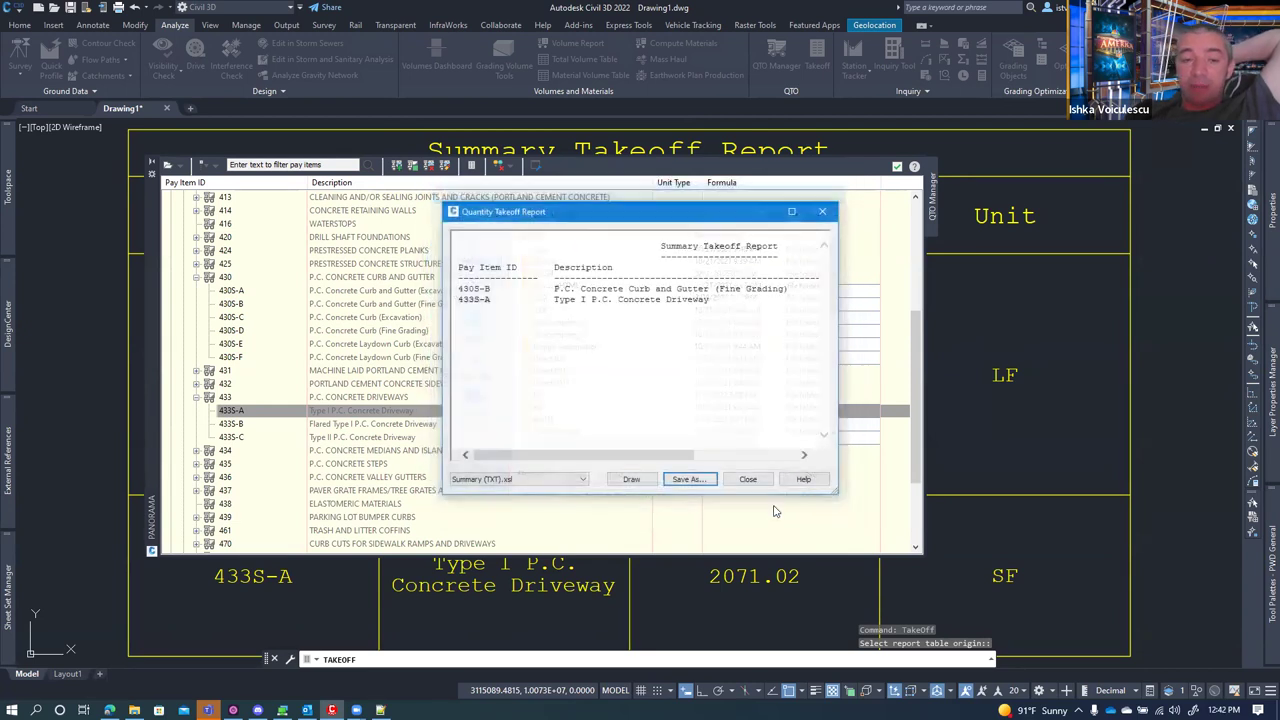
- Look through the report in the Summary (XML) format and close the report
click(520, 480)
click(517, 530)
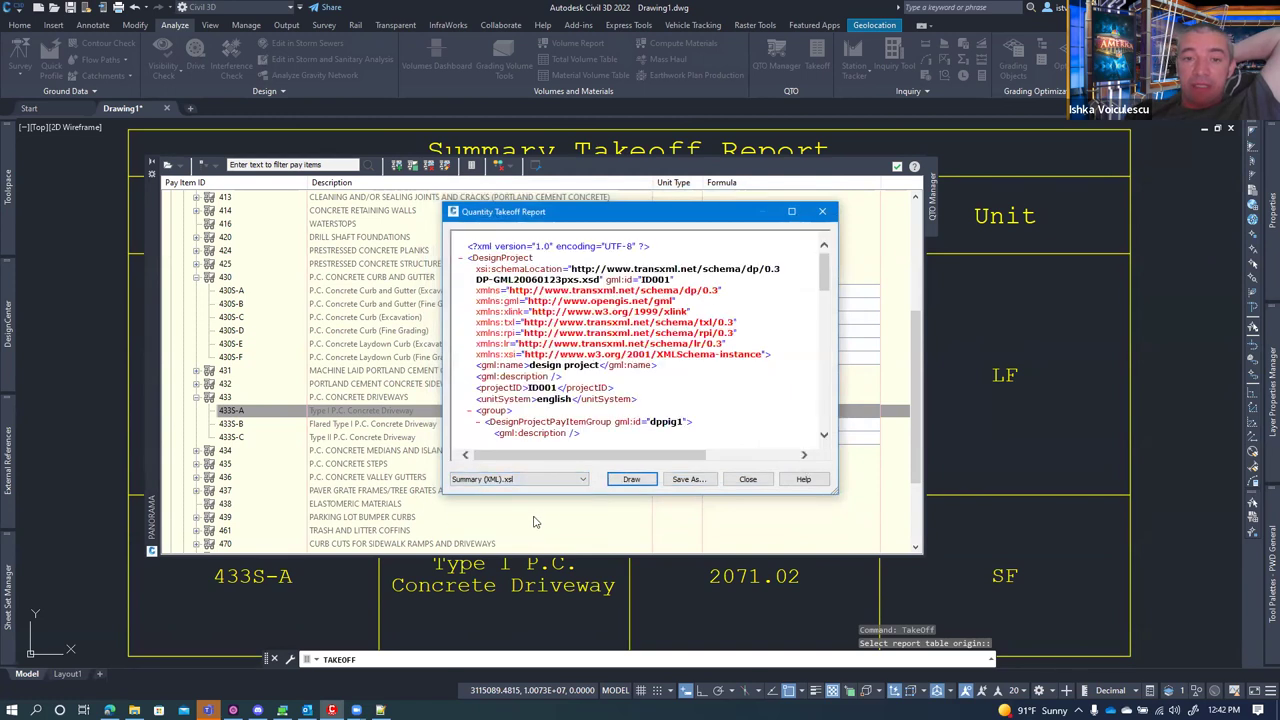
scroll(645, 355, down, 5)
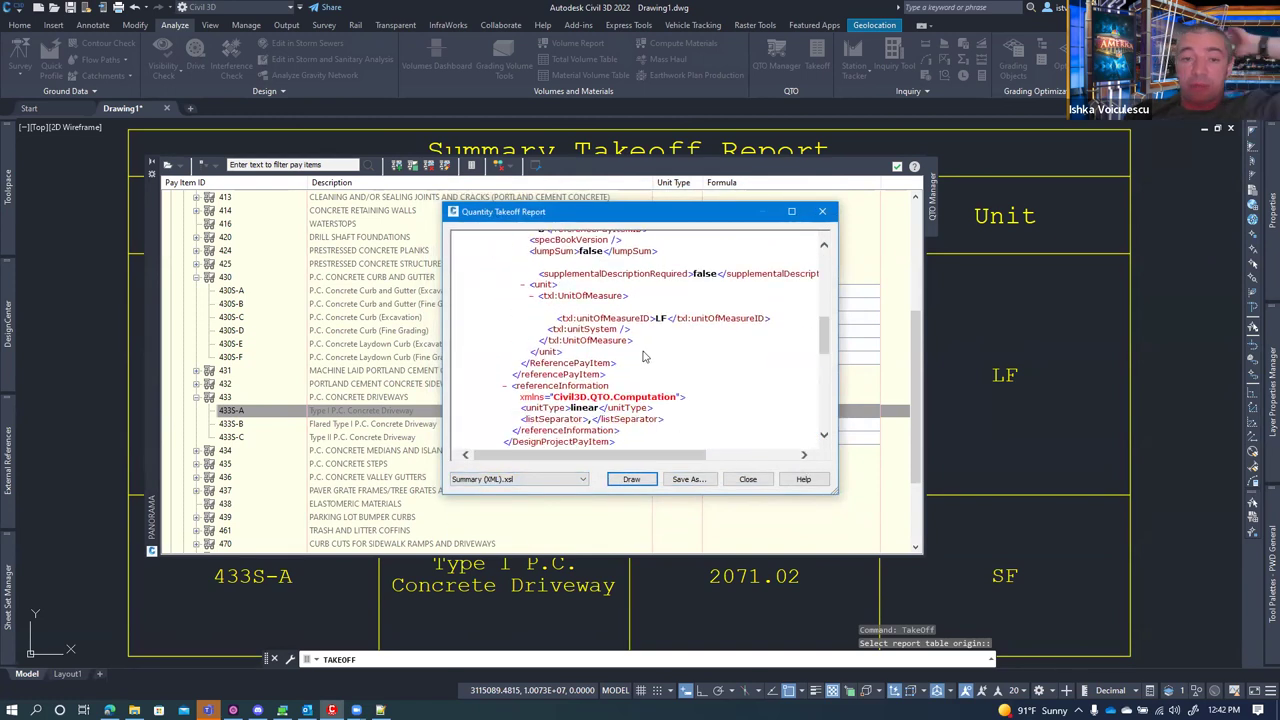
click(556, 479)
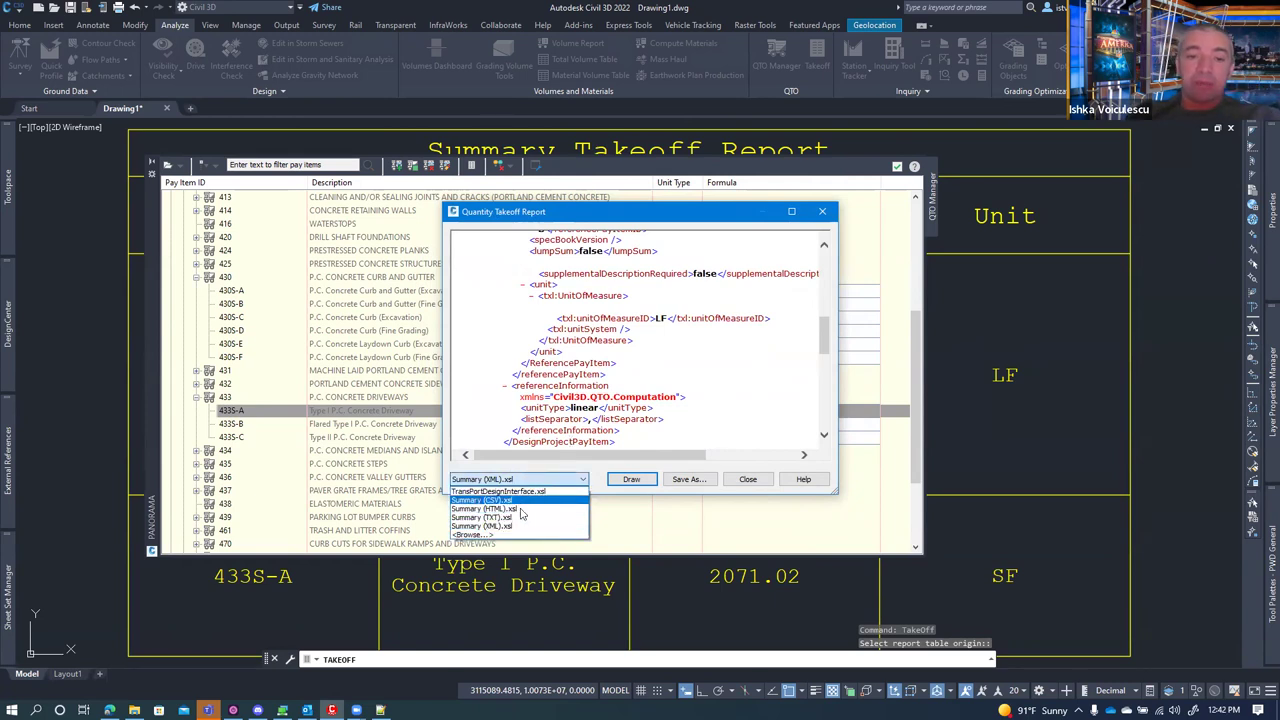
click(748, 480)
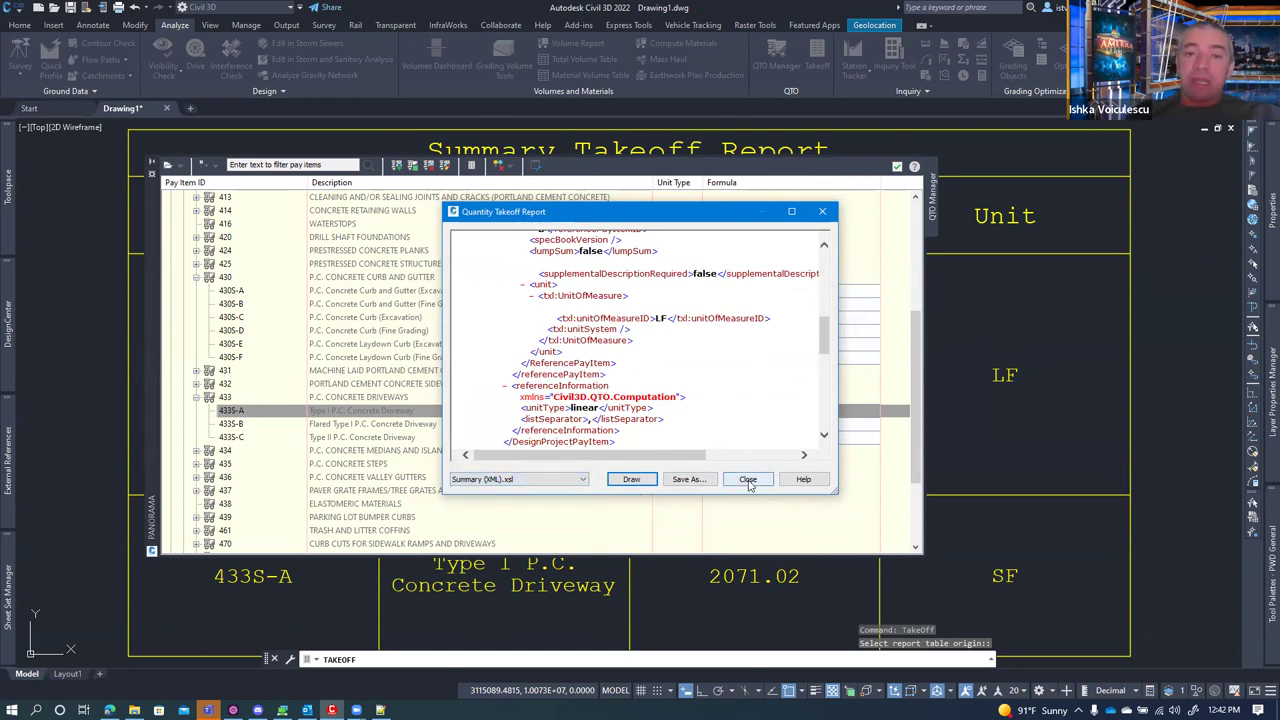
click(750, 480)
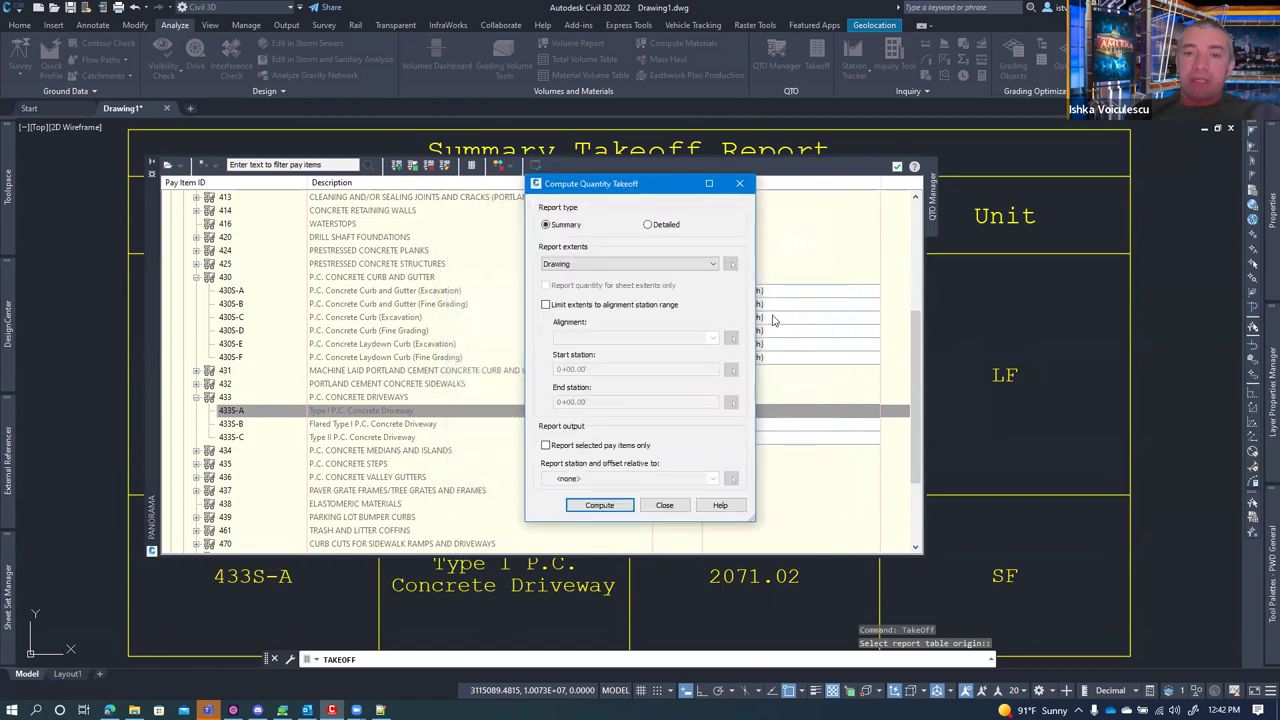
- Compute a Detailed quantity takeoff for the drawing and show its report in the Detailed Area (CSV) format
click(647, 224)
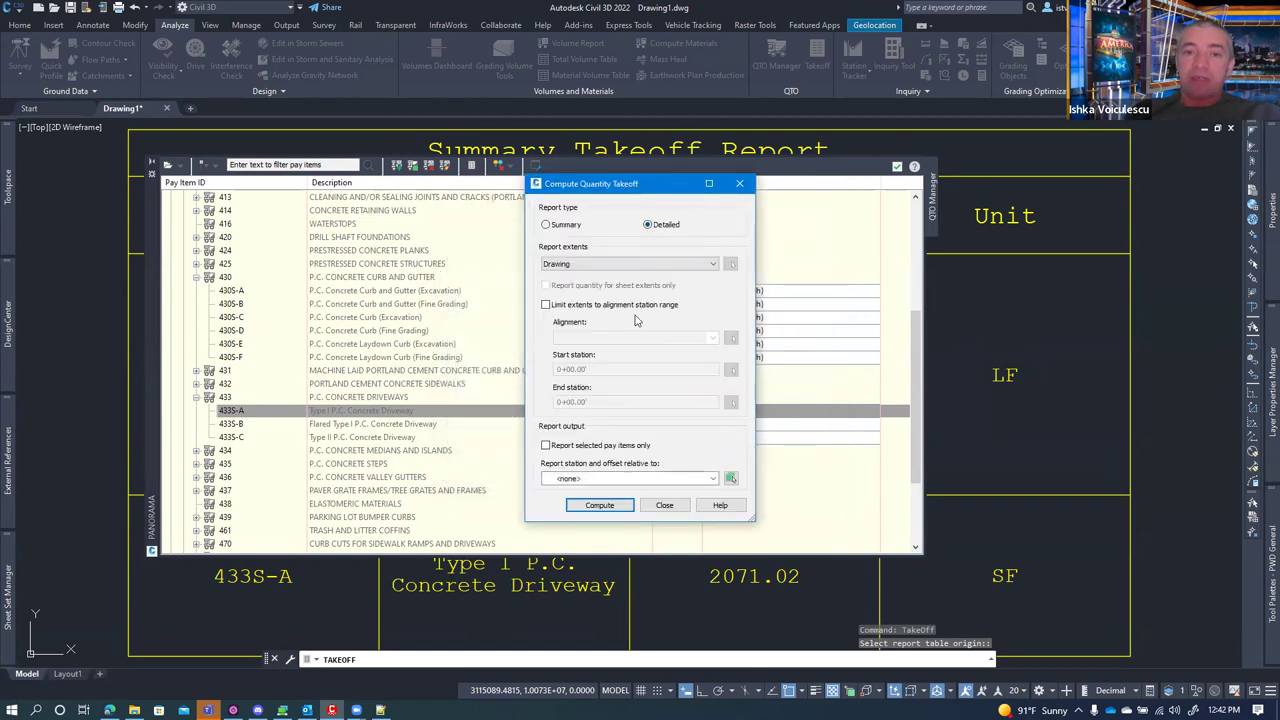
click(603, 507)
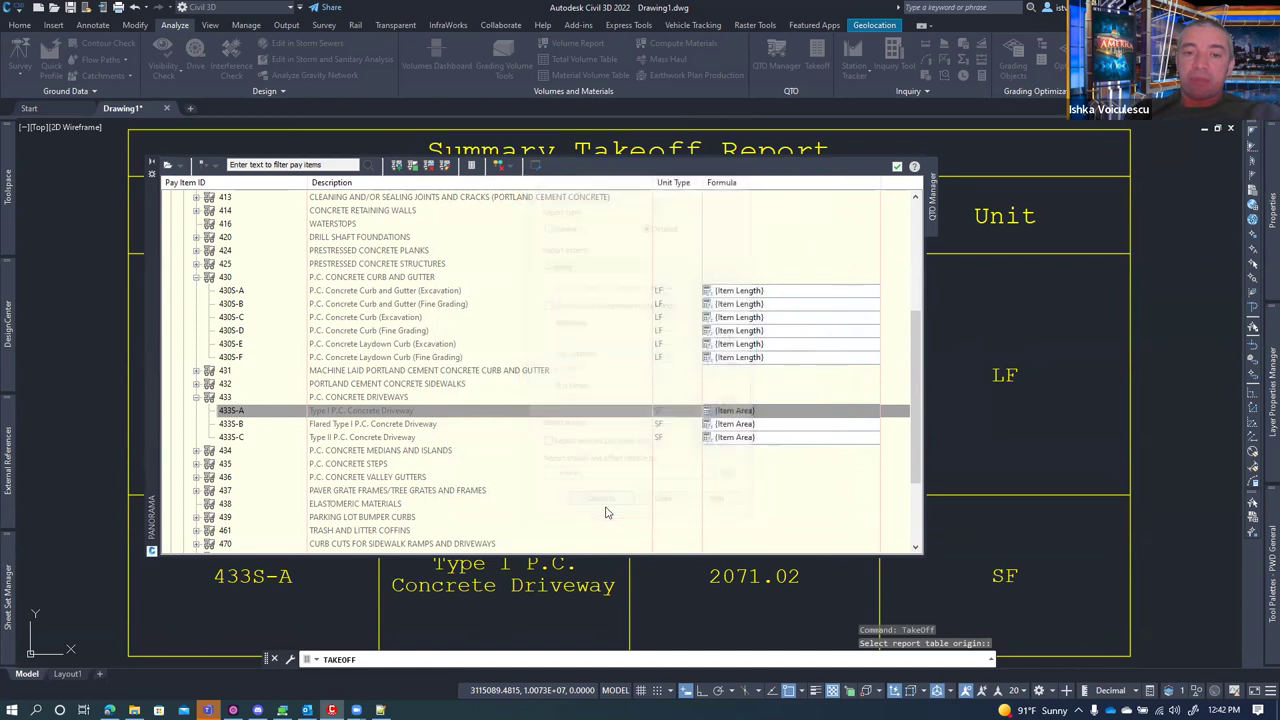
click(556, 480)
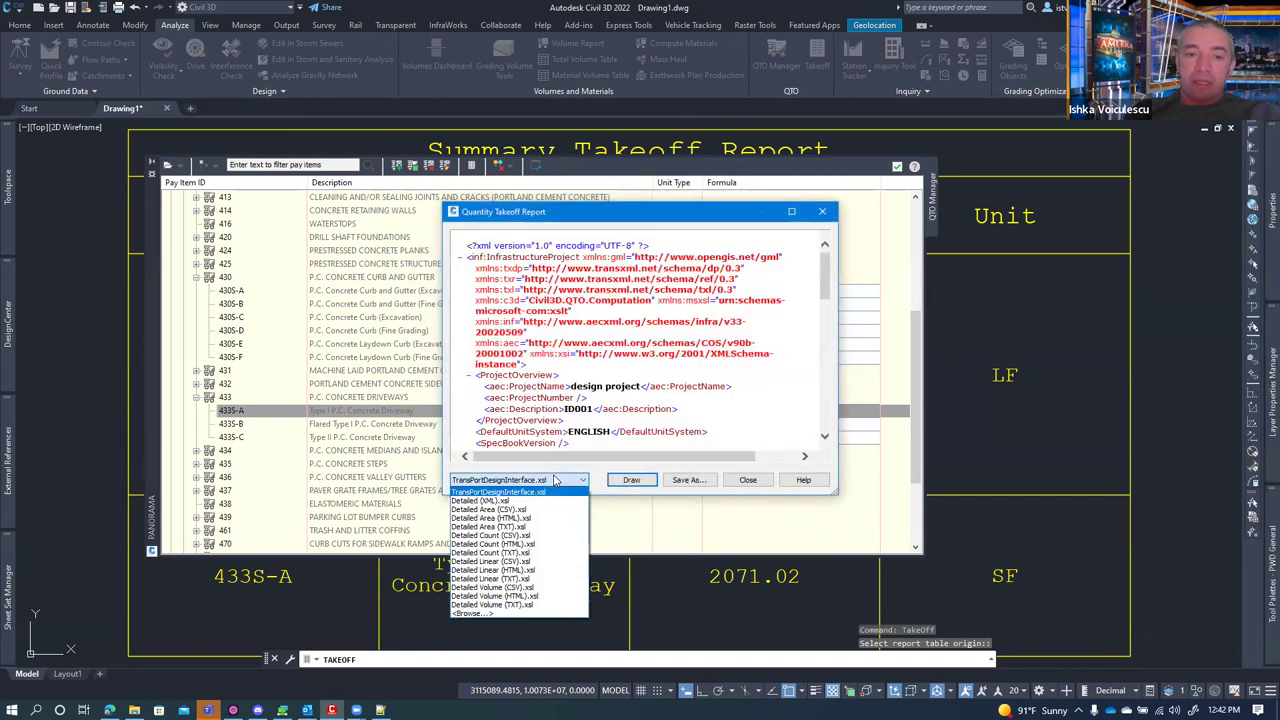
click(532, 510)
- Switch the takeoff report to the Detailed Area (HTML) format and look through its columns
click(538, 480)
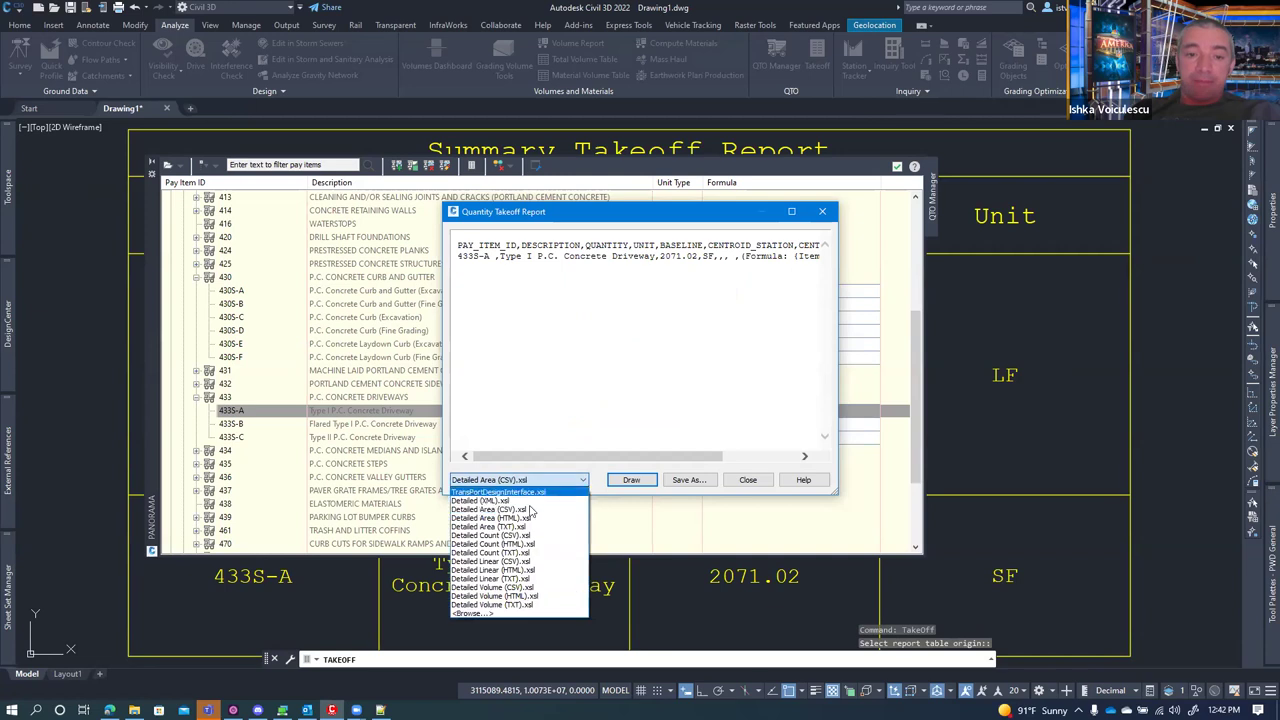
click(532, 518)
drag(562, 461, 634, 470)
- Switch the takeoff report to the Detailed Linear (HTML) format and look through the curb entries up to the Remarks column
click(560, 481)
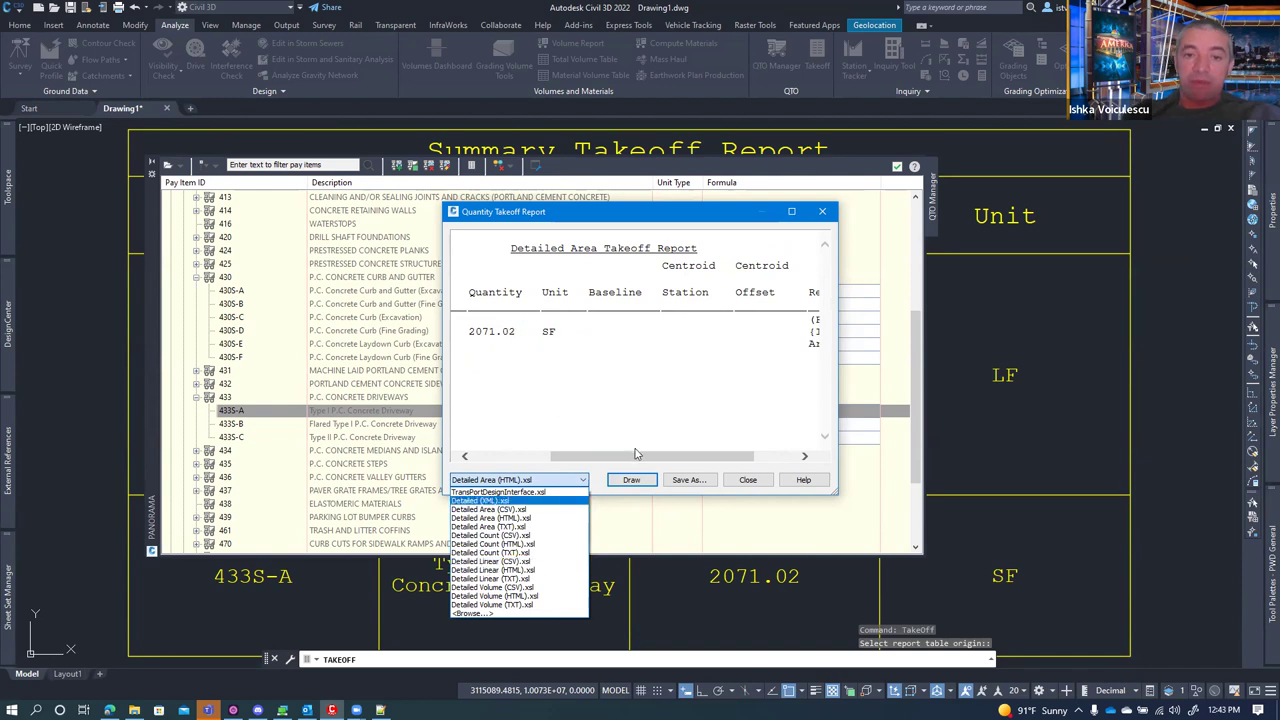
click(533, 572)
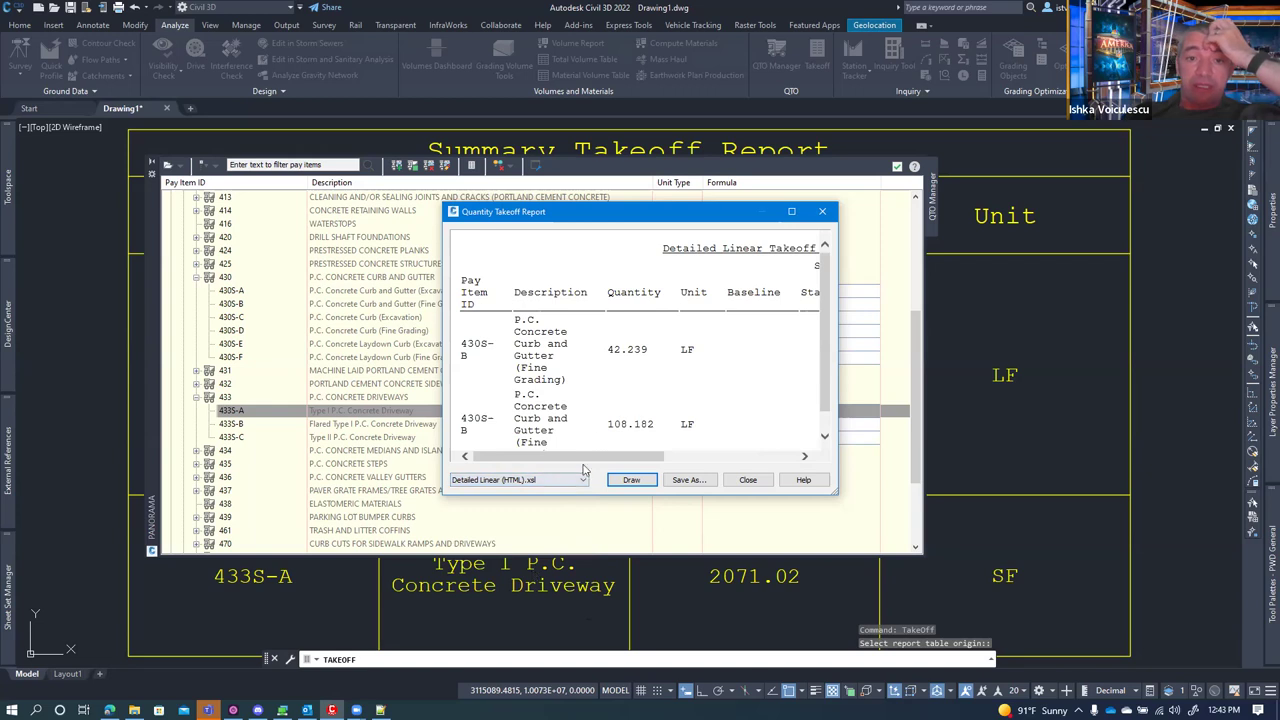
scroll(618, 398, down, 1)
drag(604, 462, 765, 468)
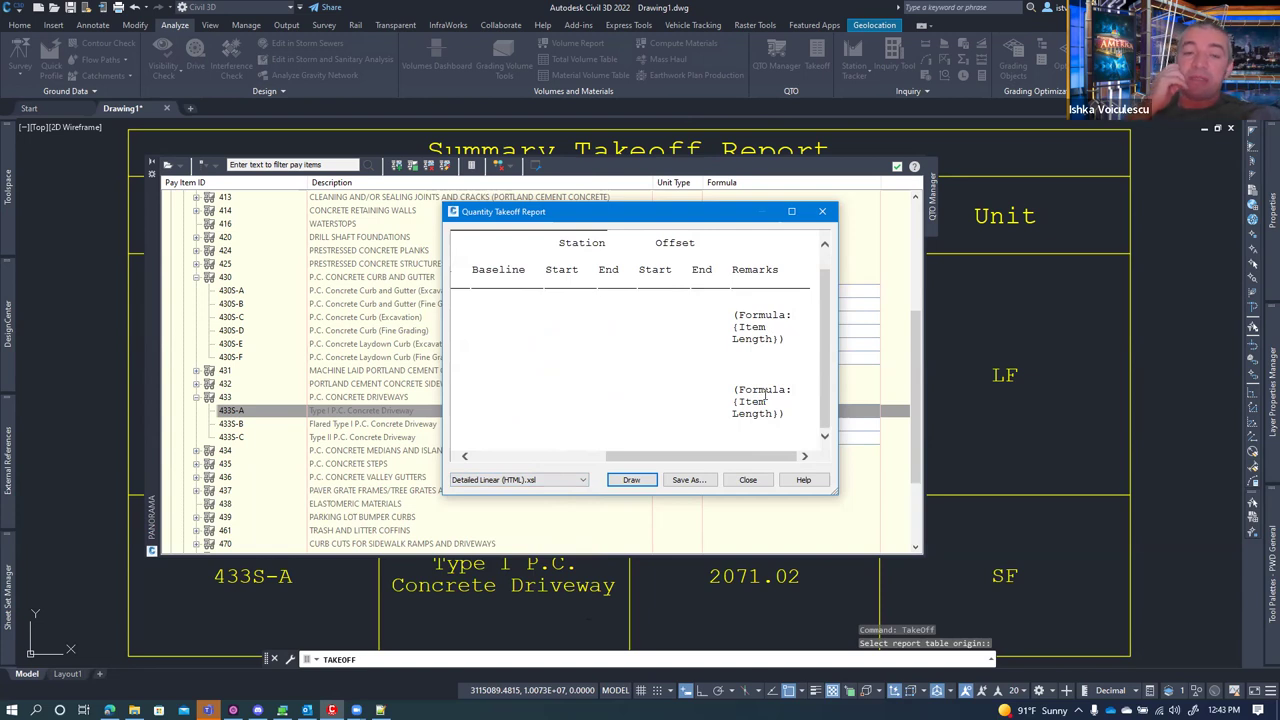
- Close the report, set the report type back to Summary and leave the takeoff computation
click(748, 479)
click(573, 228)
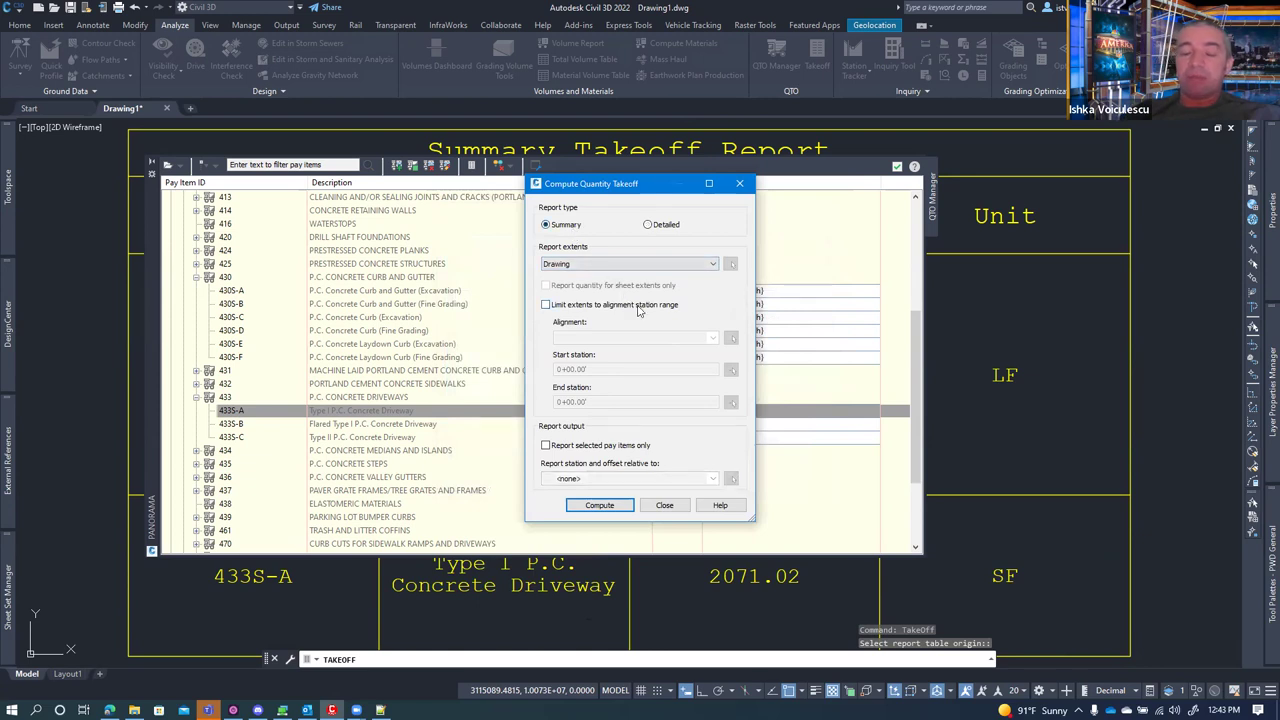
click(664, 506)
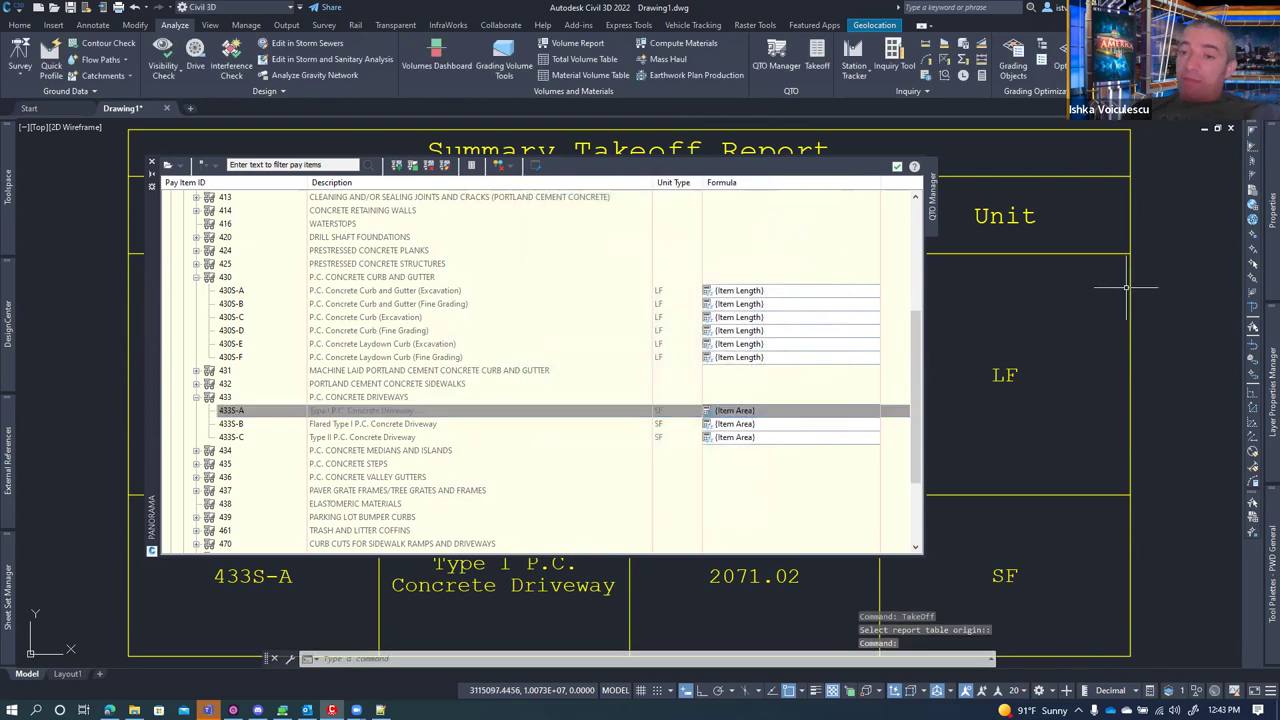
- Erase the drawn Summary Takeoff Report table from the drawing
scroll(1107, 287, down, 5)
scroll(1107, 287, up, 2)
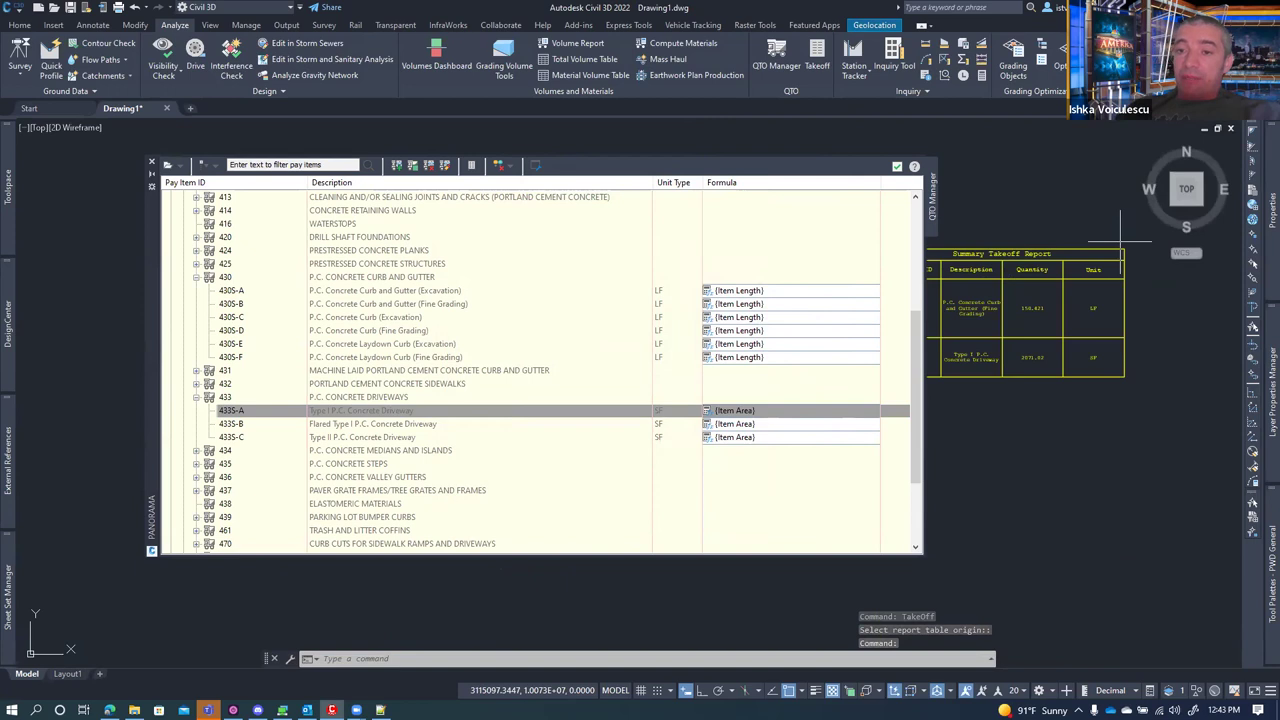
click(1039, 395)
click(1040, 392)
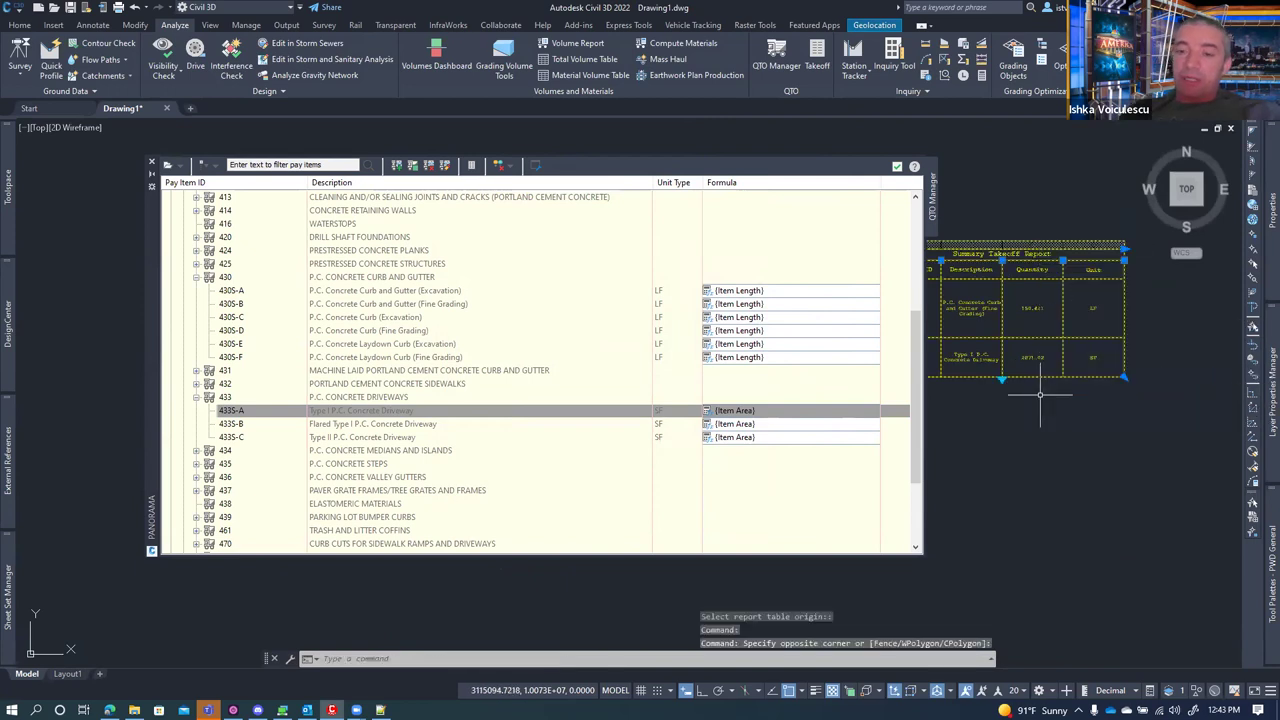
key(Delete)
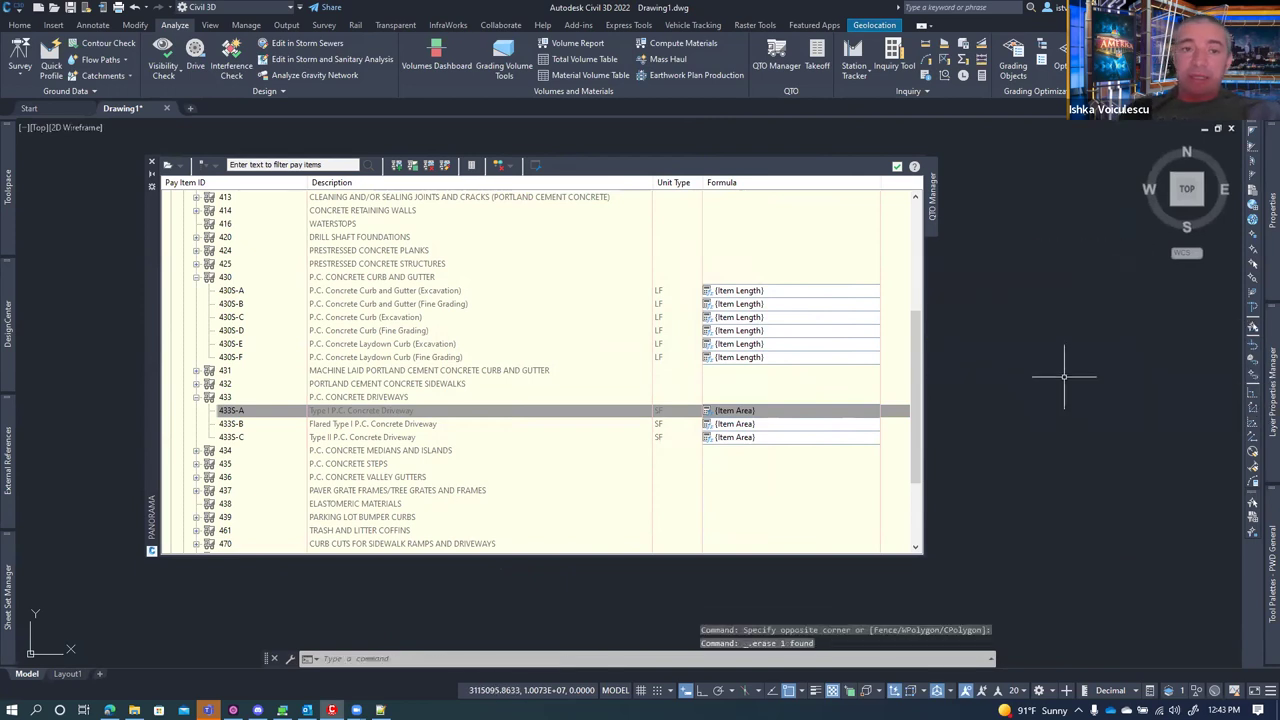
middle_click(1064, 390)
middle_click(1064, 390)
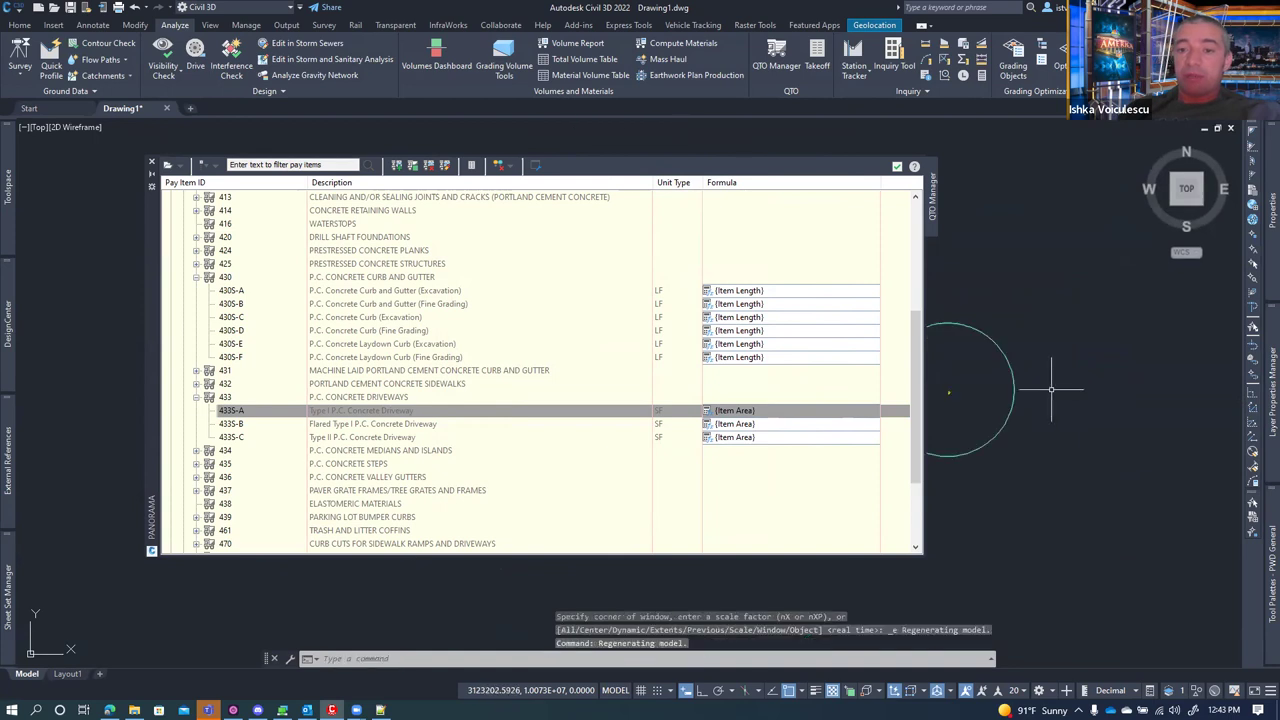
scroll(1019, 390, down, 4)
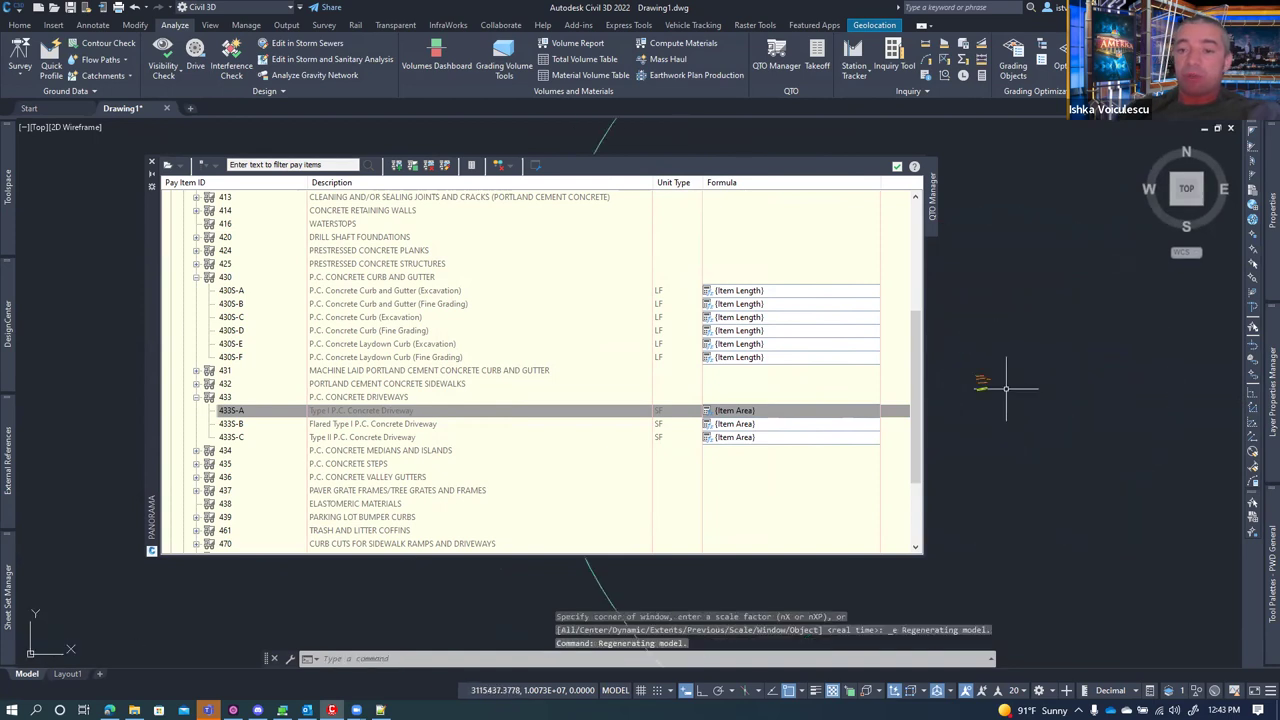
scroll(1068, 376, up, 4)
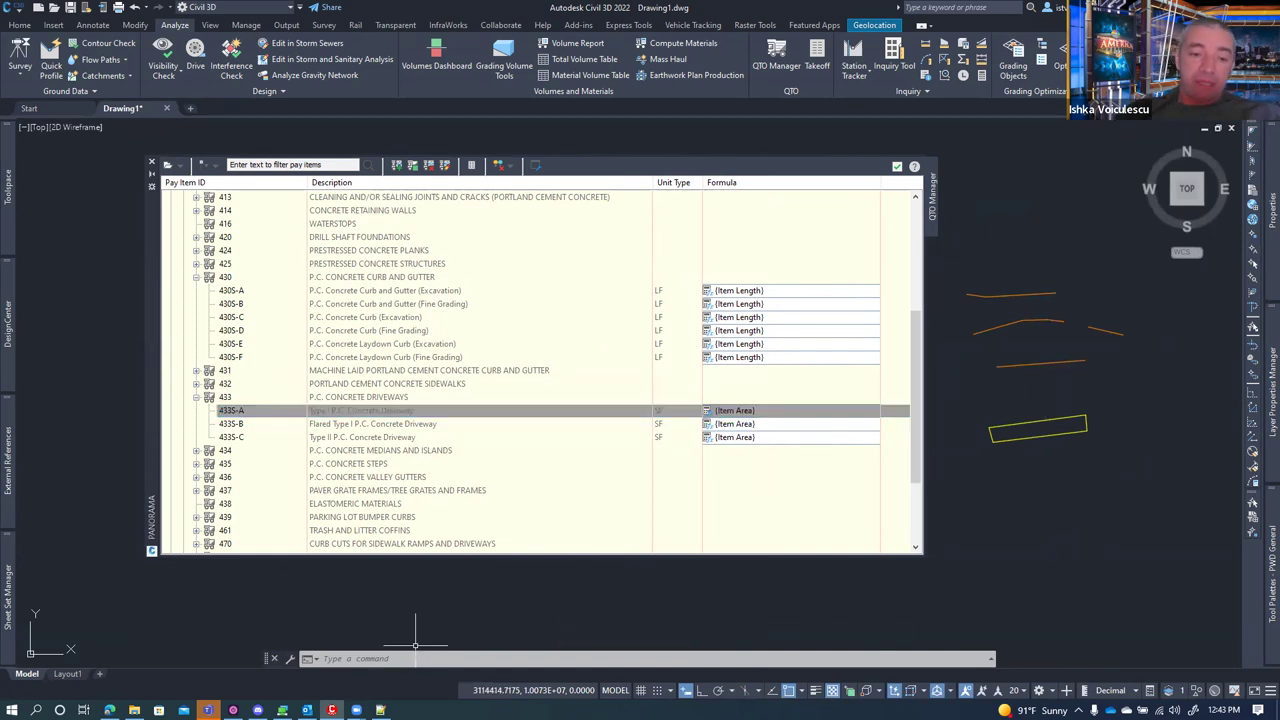
- Inspect the pay item formula file COA_C3D_QTO.for from the Demo folder in Notepad++, close it and return to the drawing
mouse_move(356, 706)
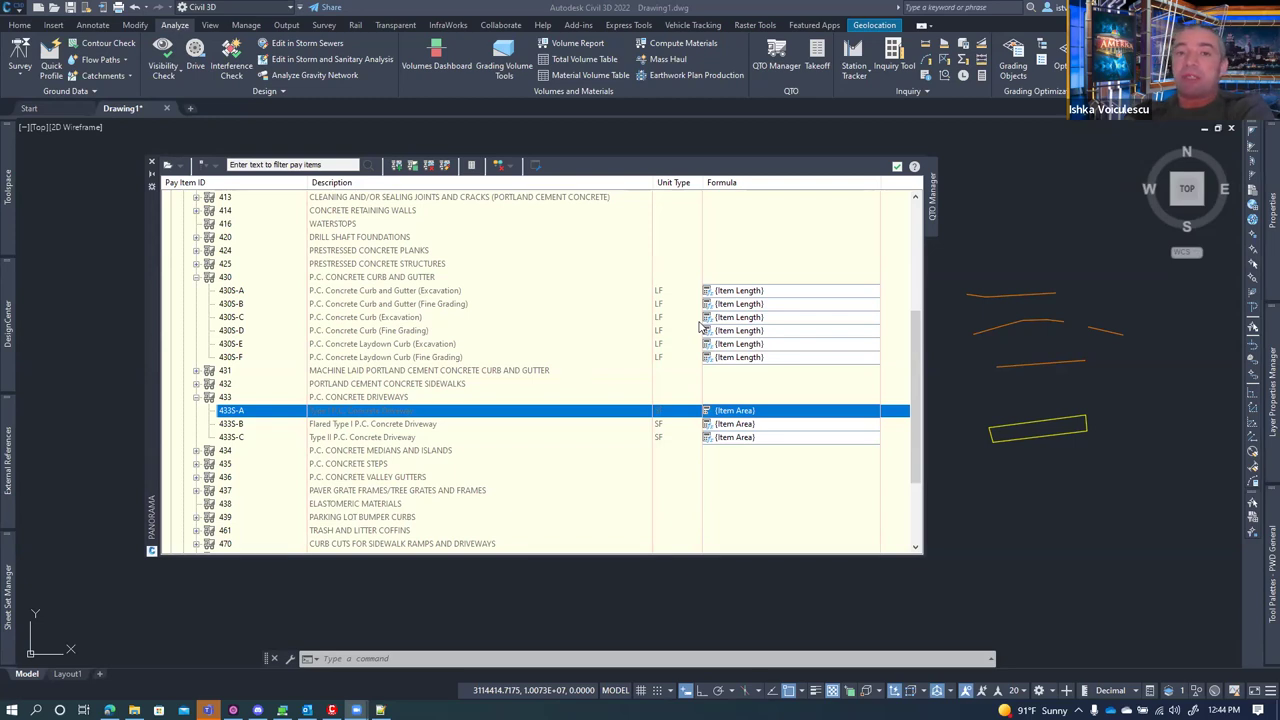
click(134, 710)
double_click(420, 233)
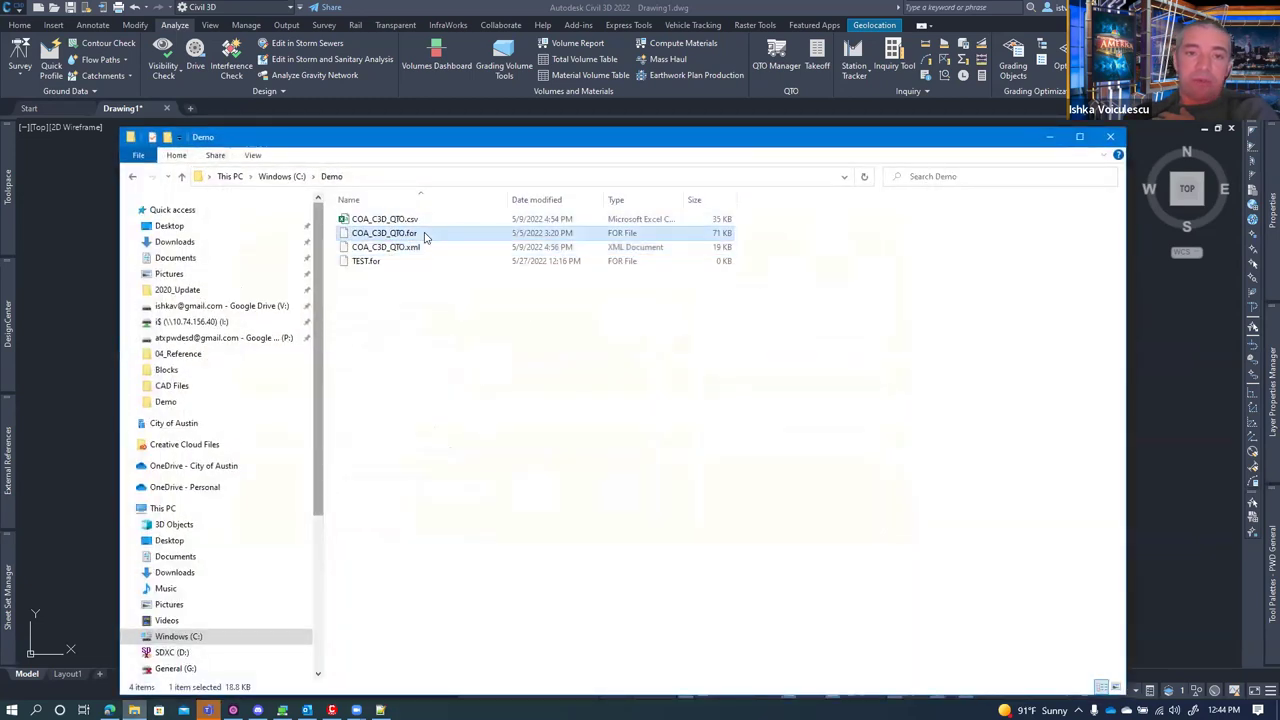
right_click(420, 233)
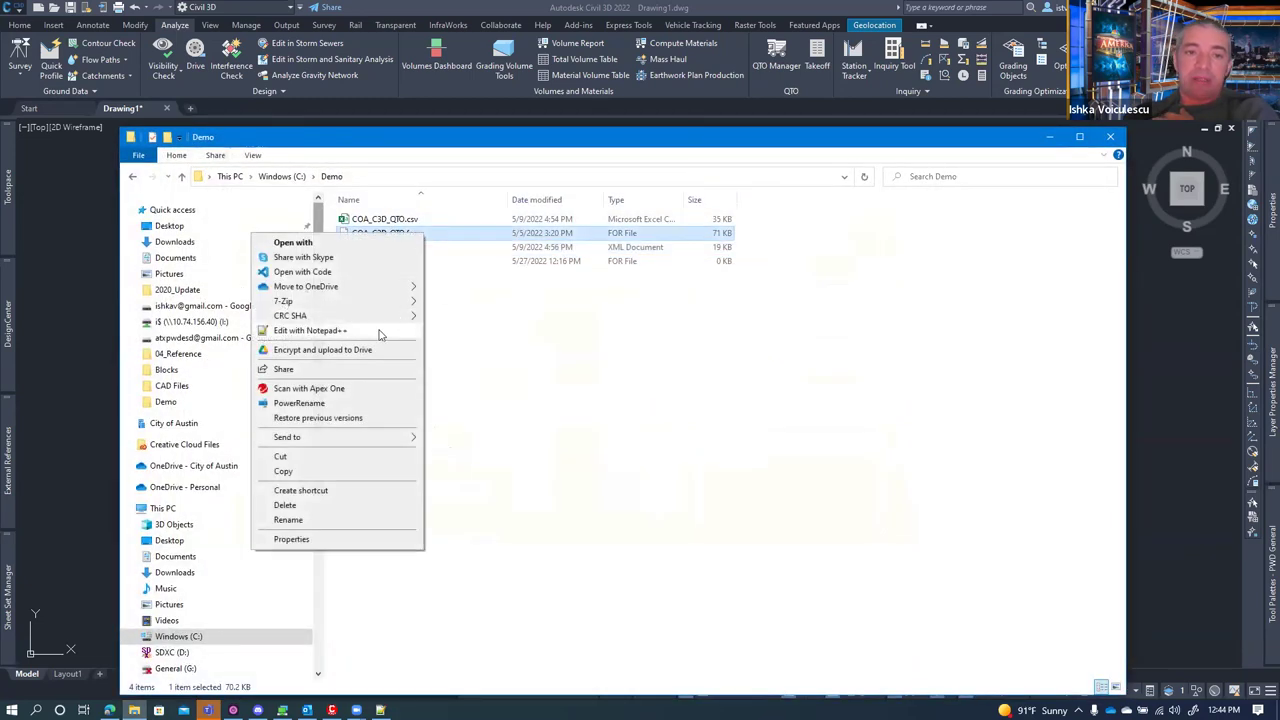
click(386, 334)
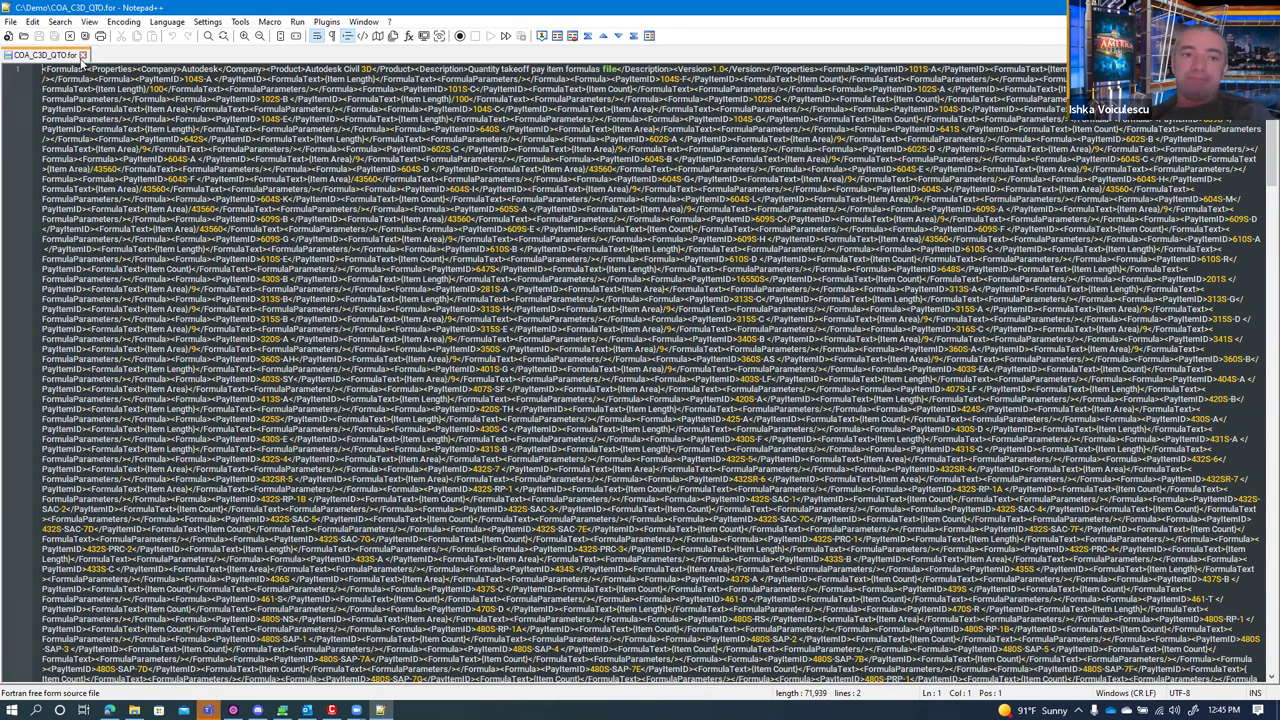
click(84, 55)
key(alt+F4)
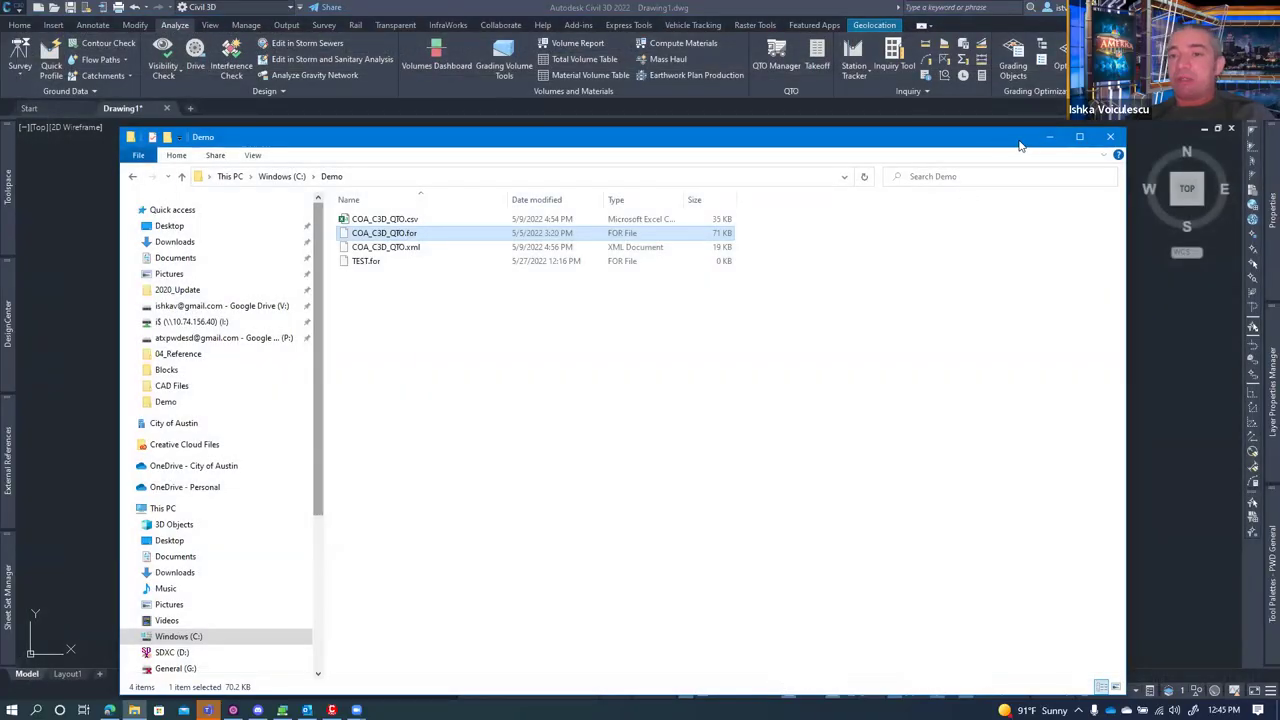
click(1049, 137)
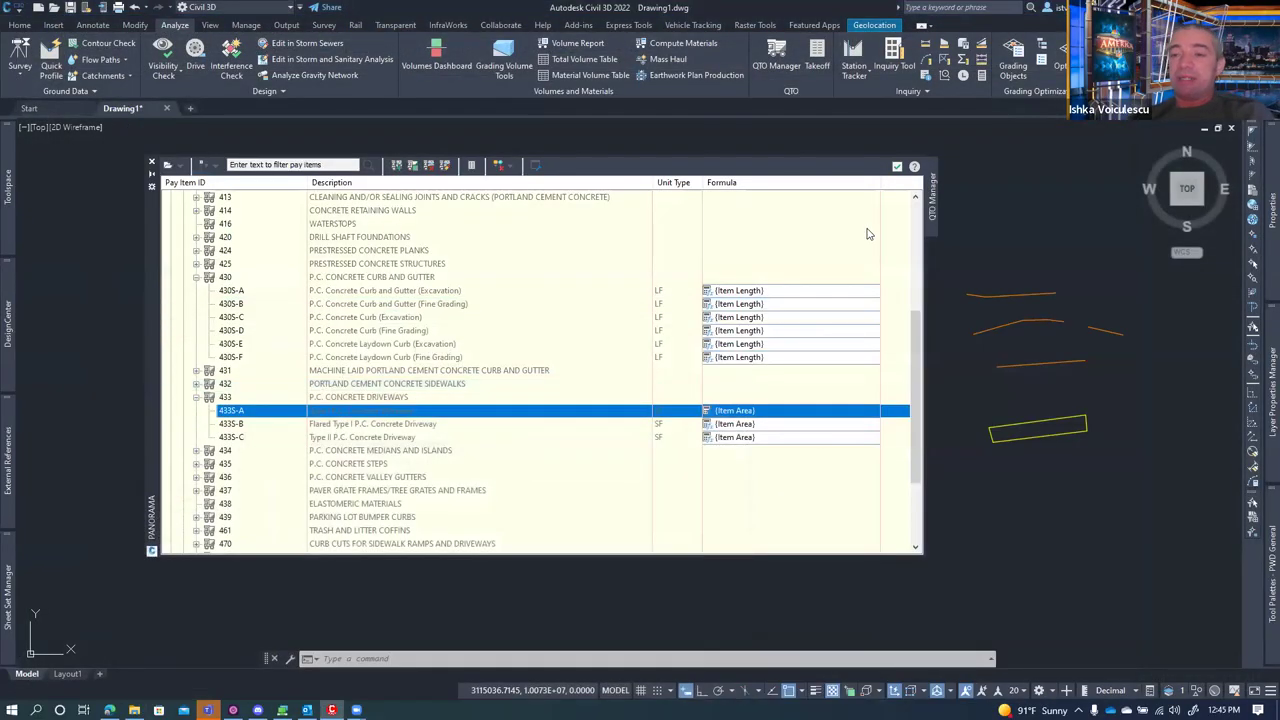
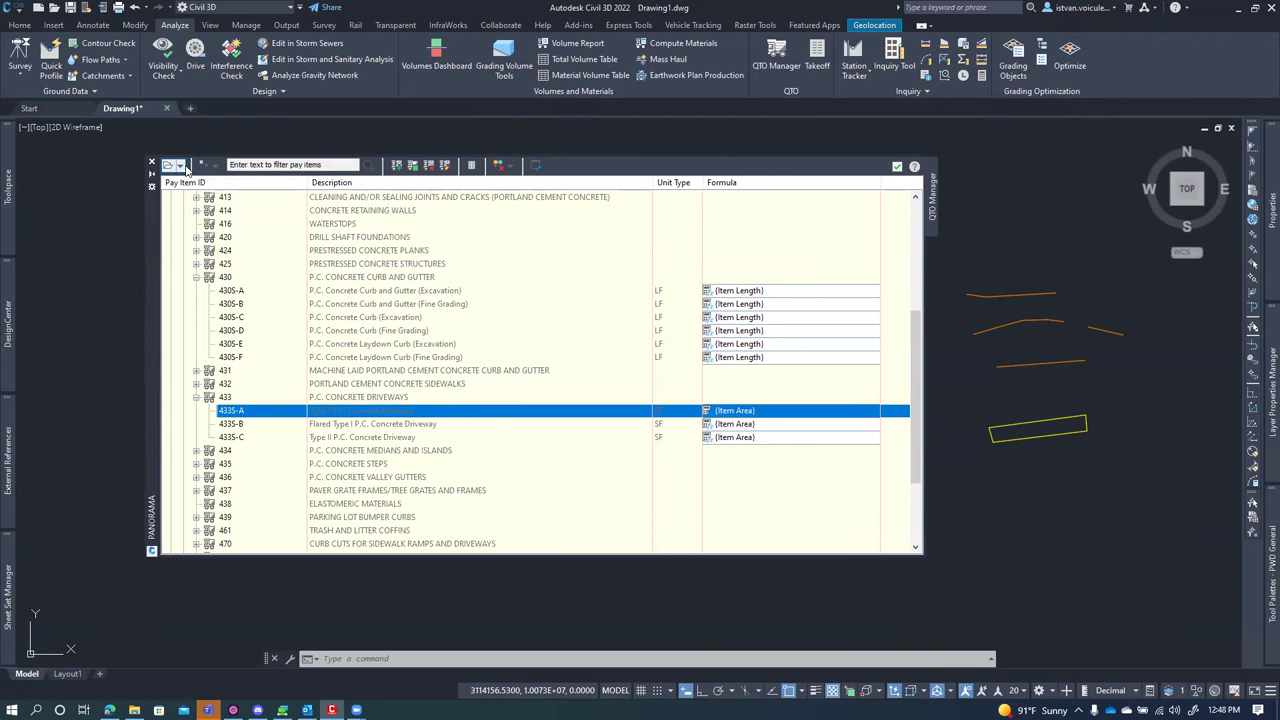
- Collapse the 0400 concrete category and list the pay items of 0100 EARTHWORK under City of Austin Bid Items
scroll(215, 243, up, 6)
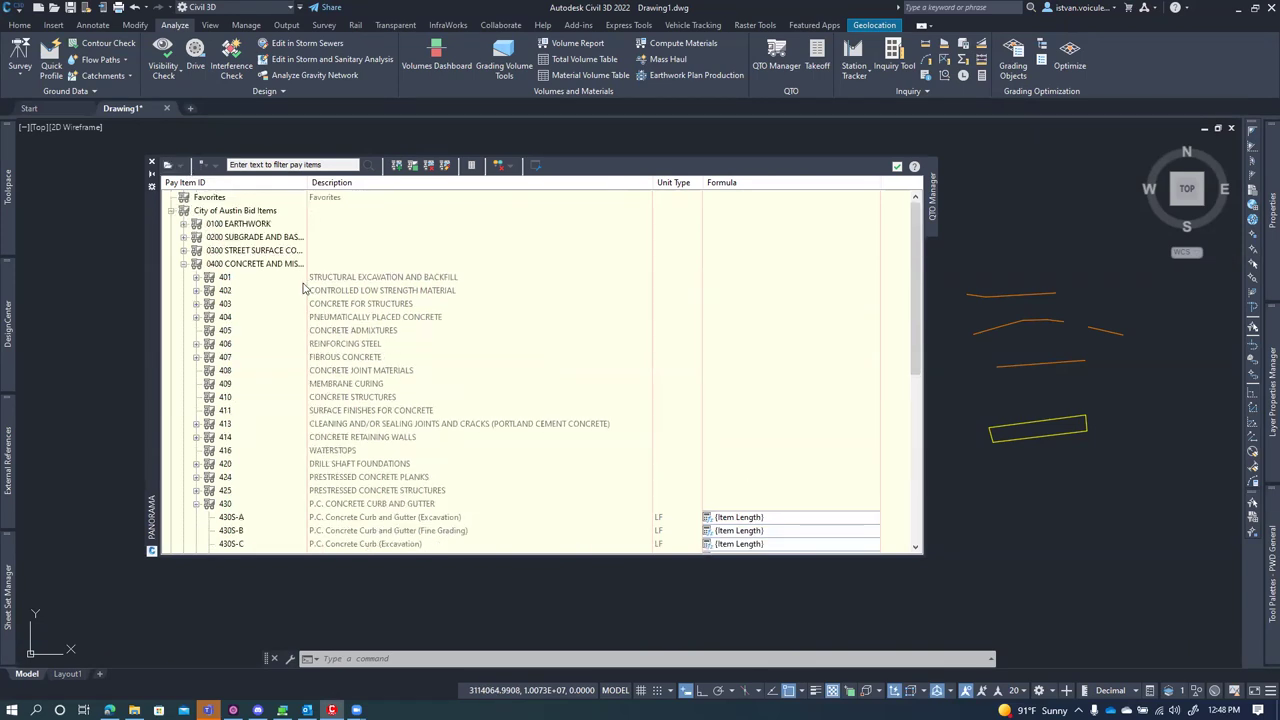
click(184, 264)
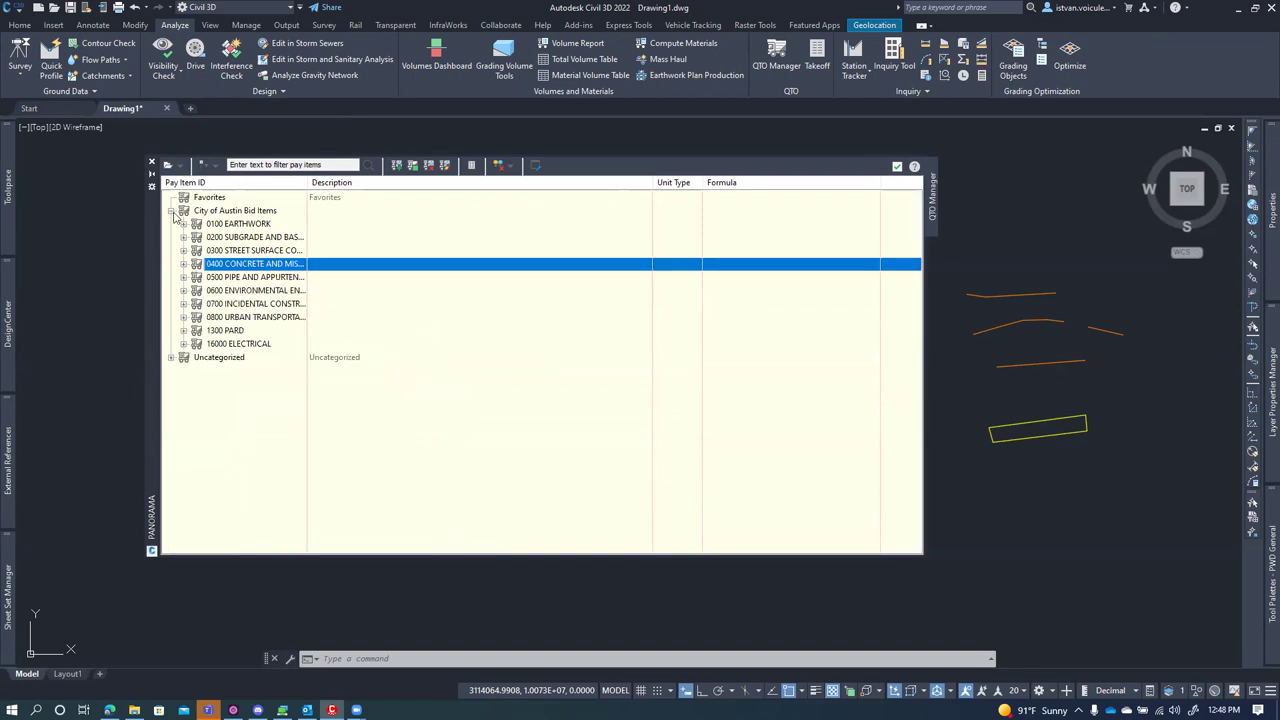
click(171, 211)
click(171, 211)
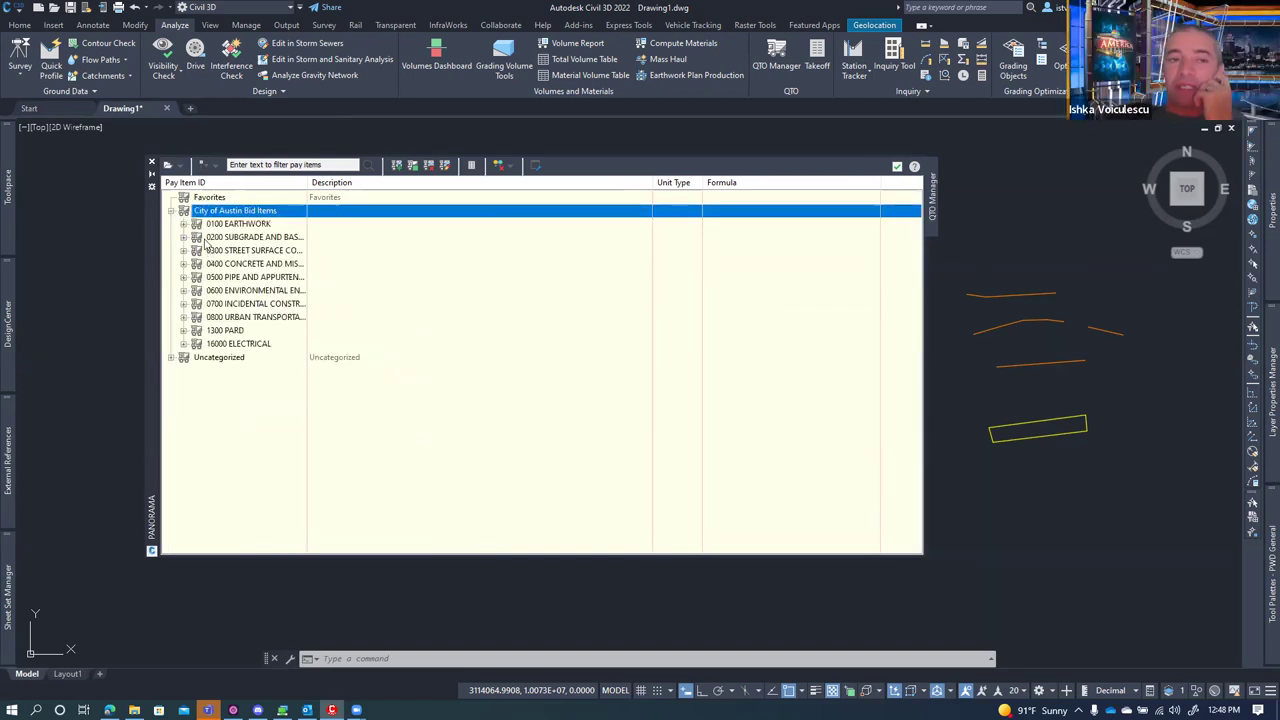
click(184, 224)
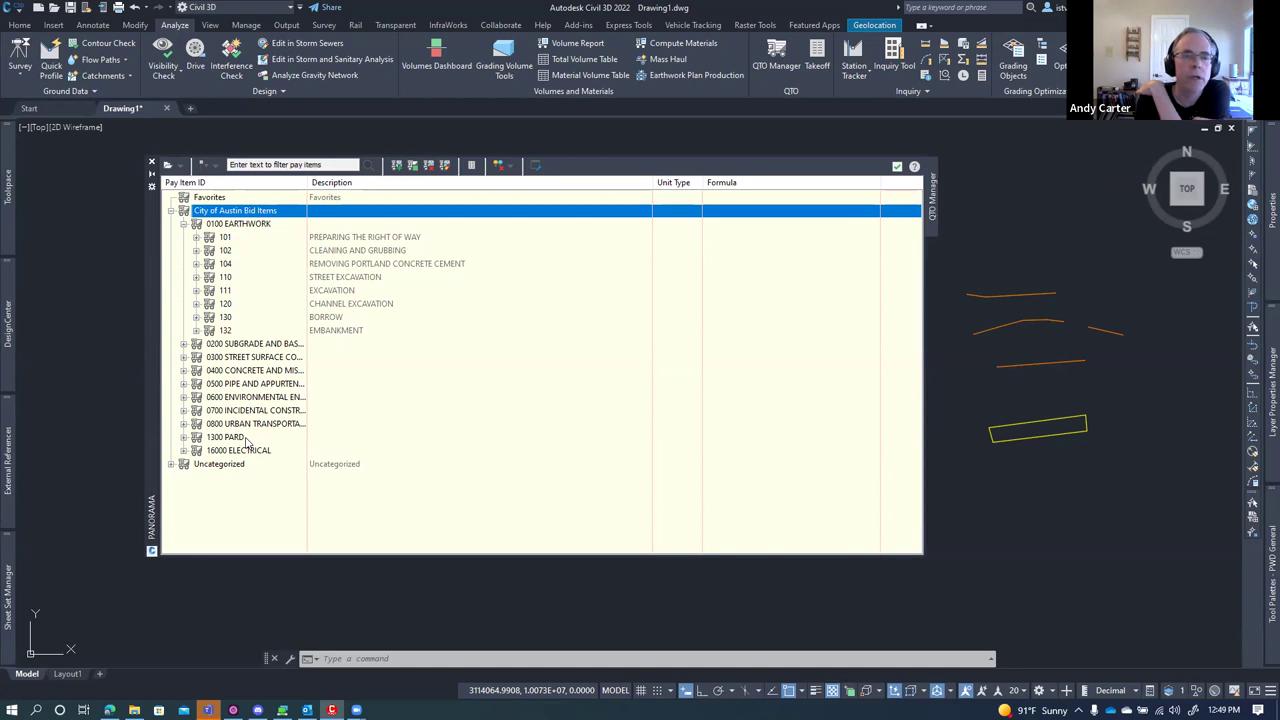
- Create a new drawing from the template d-PROJ-CU-SITE.dwt in the 00_Base_Files folder
mouse_move(10, 306)
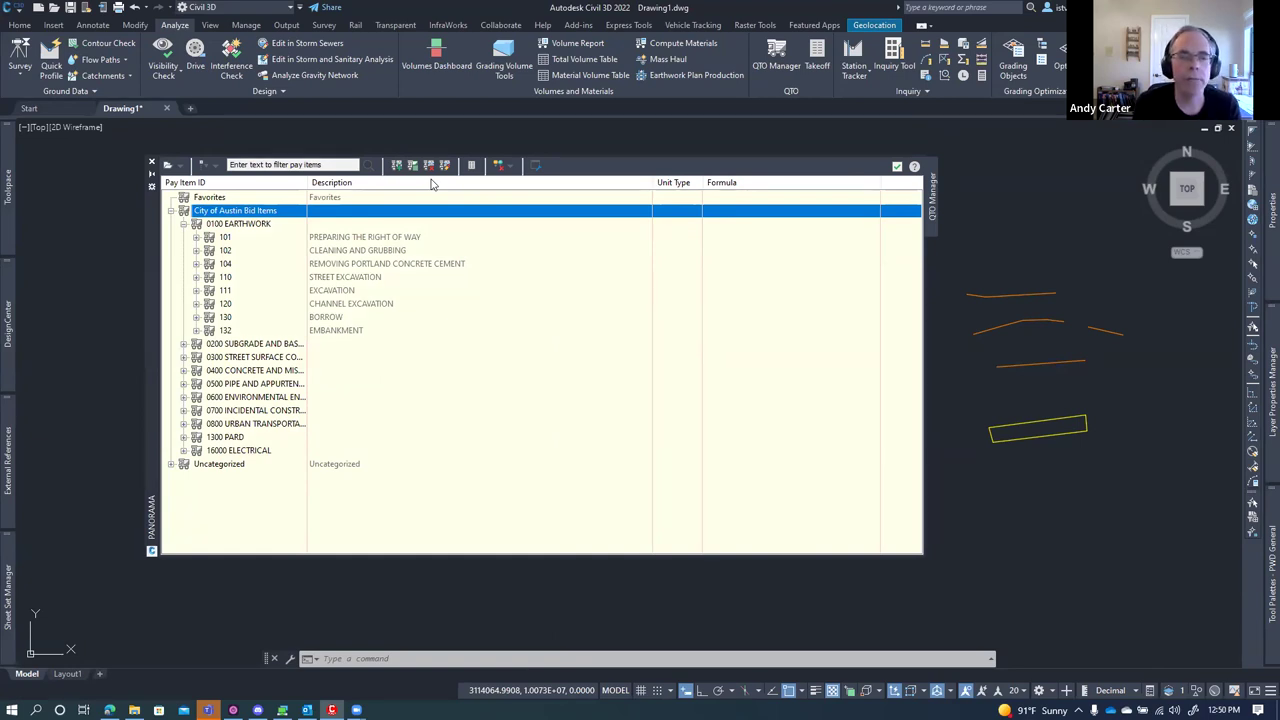
click(28, 108)
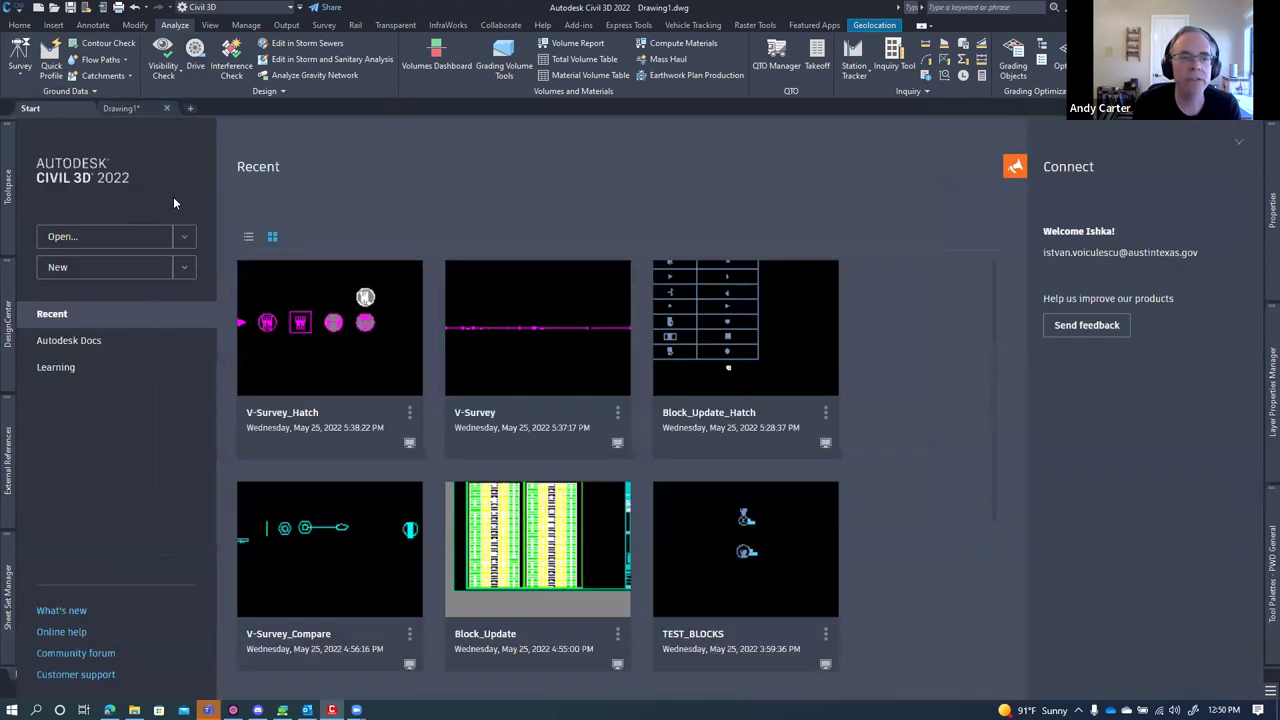
click(183, 268)
click(141, 318)
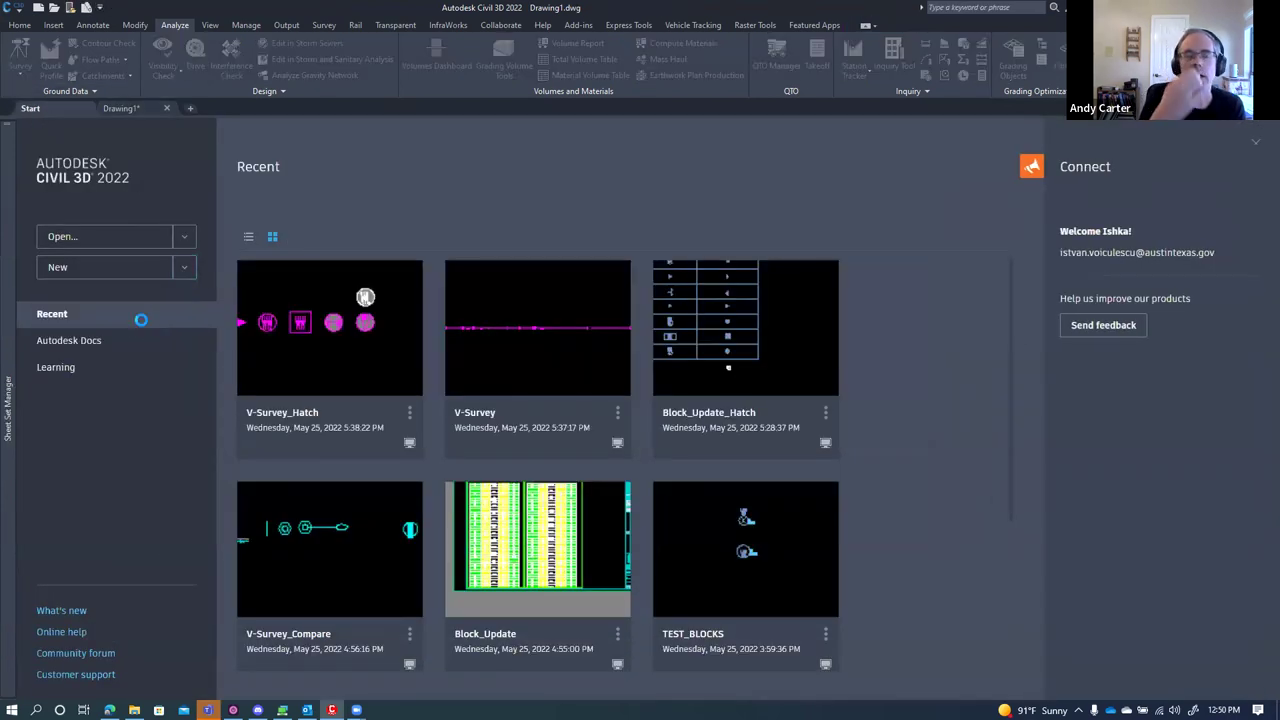
double_click(556, 248)
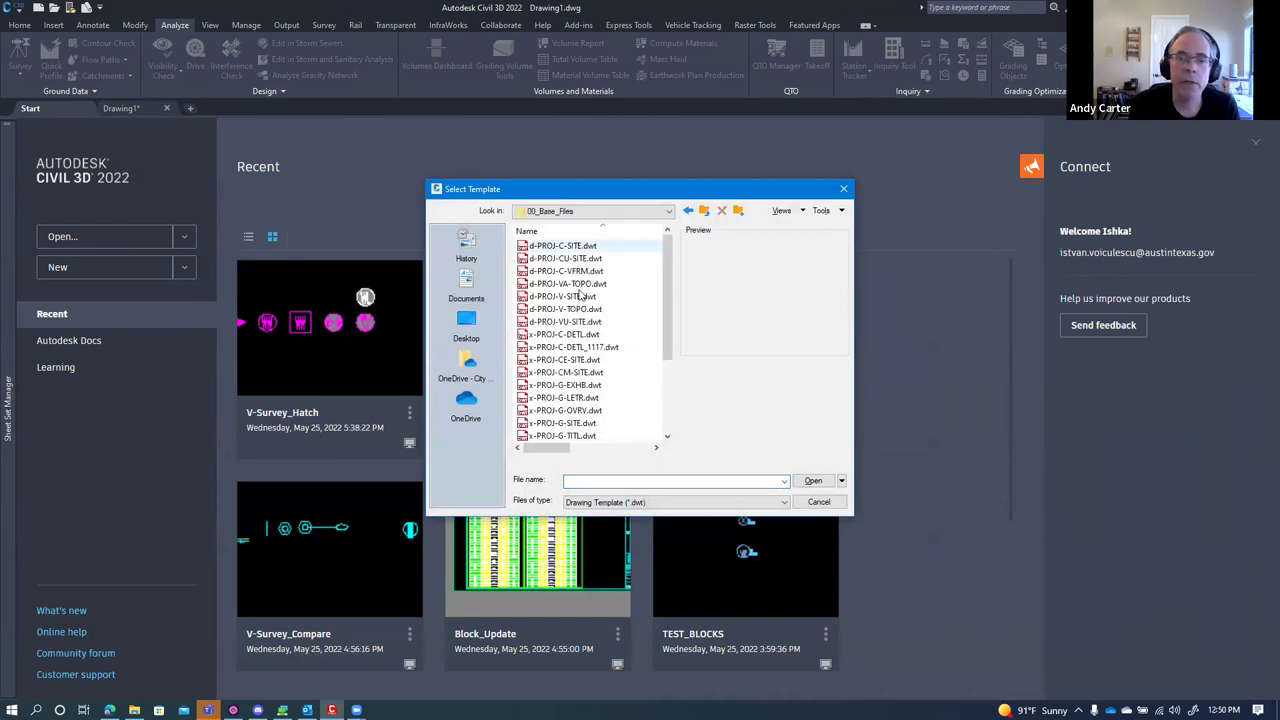
double_click(585, 258)
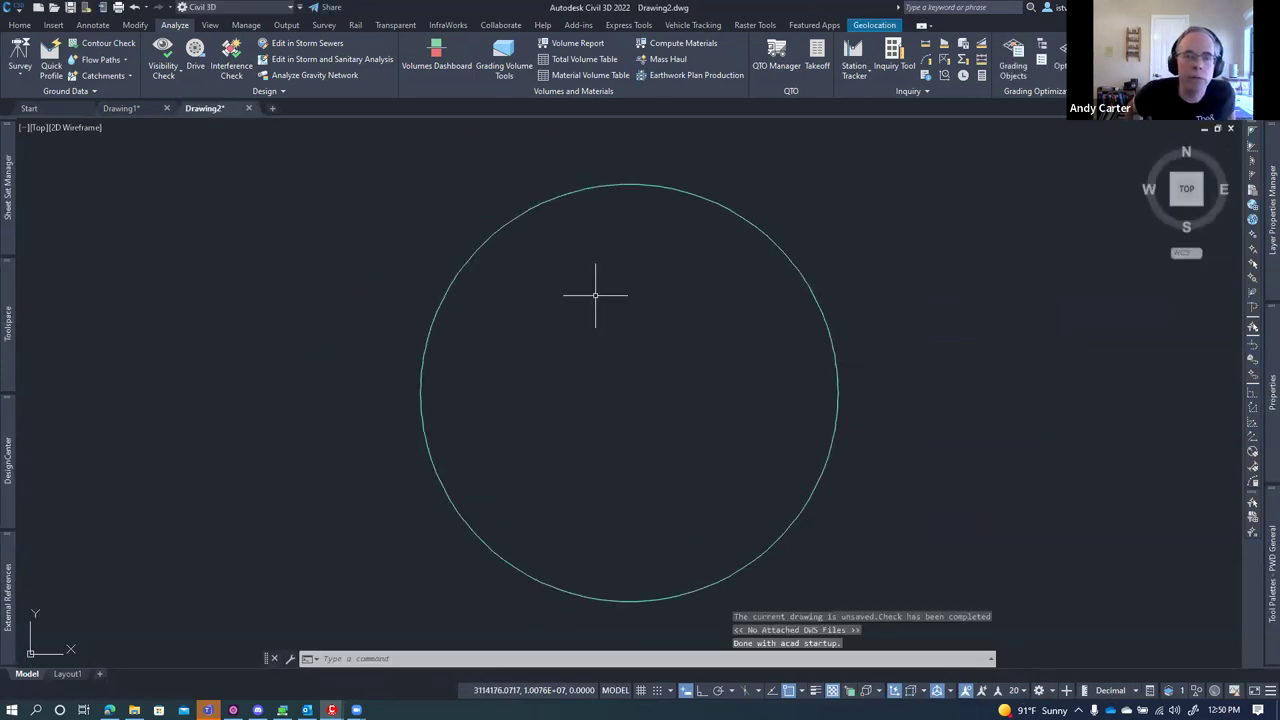
- List the pipe network parts lists in the new drawing's settings
mouse_move(12, 362)
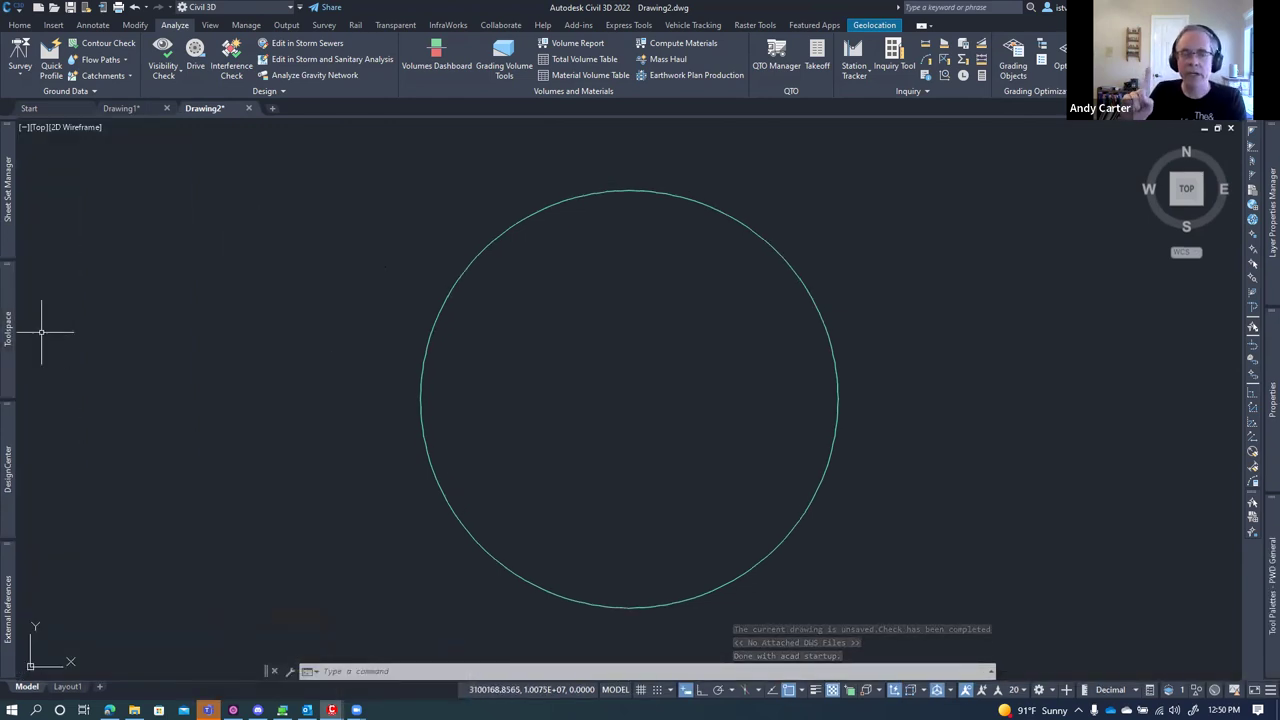
mouse_move(14, 338)
click(186, 252)
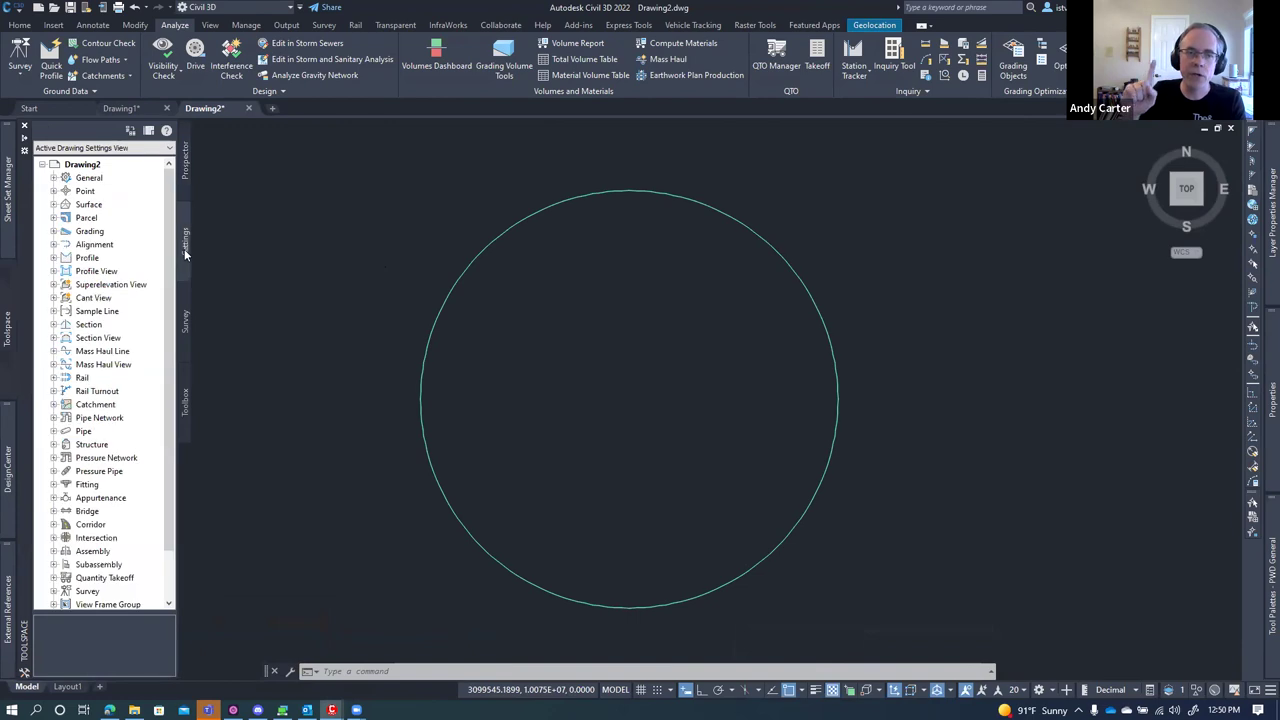
click(54, 418)
click(65, 431)
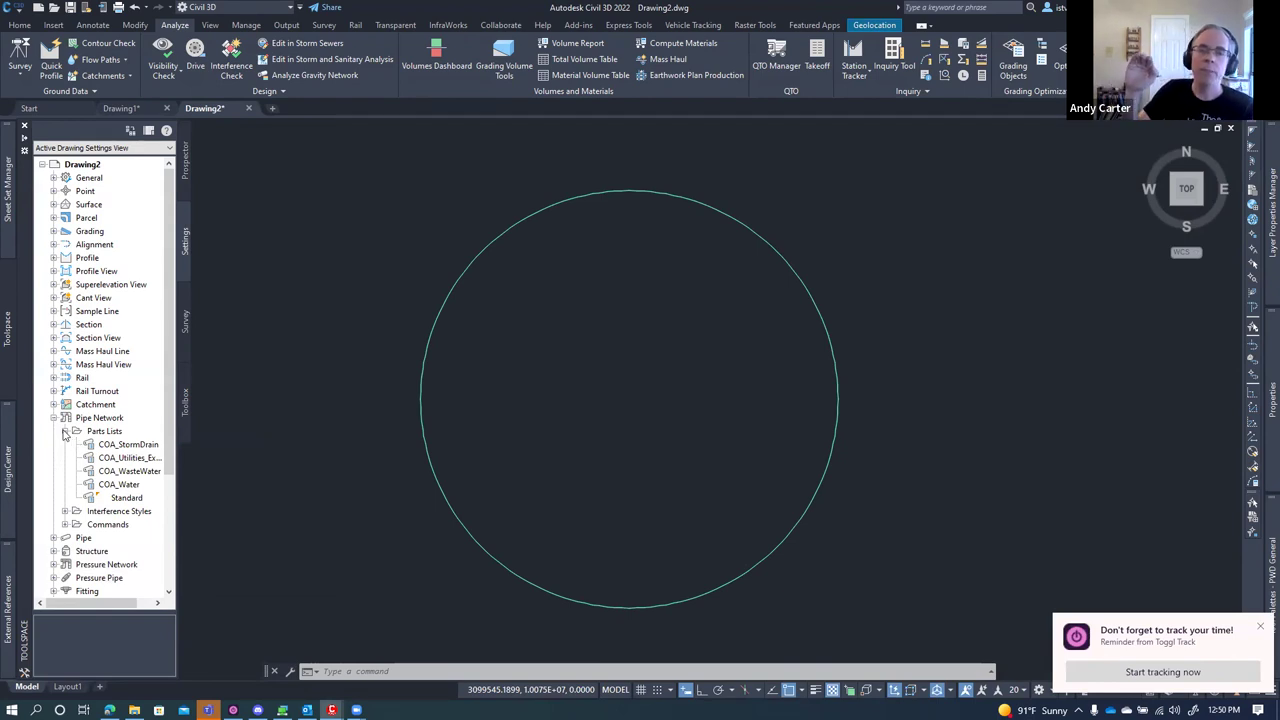
click(65, 431)
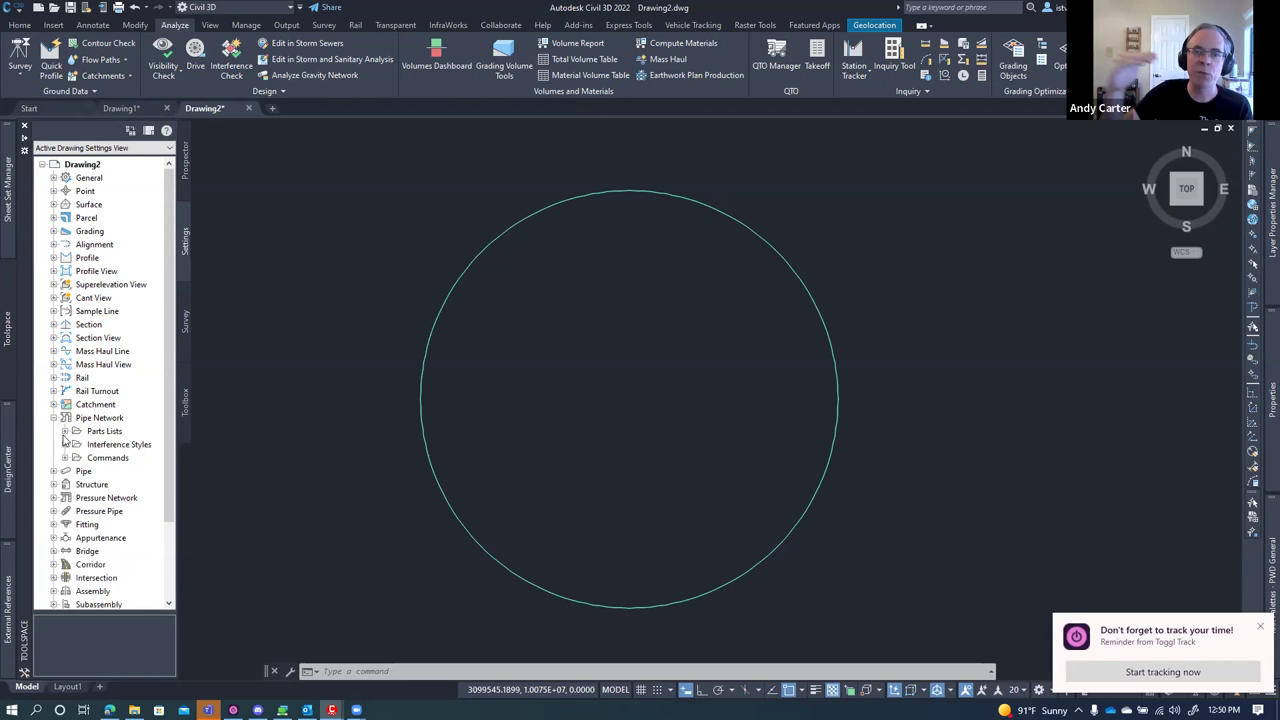
click(66, 432)
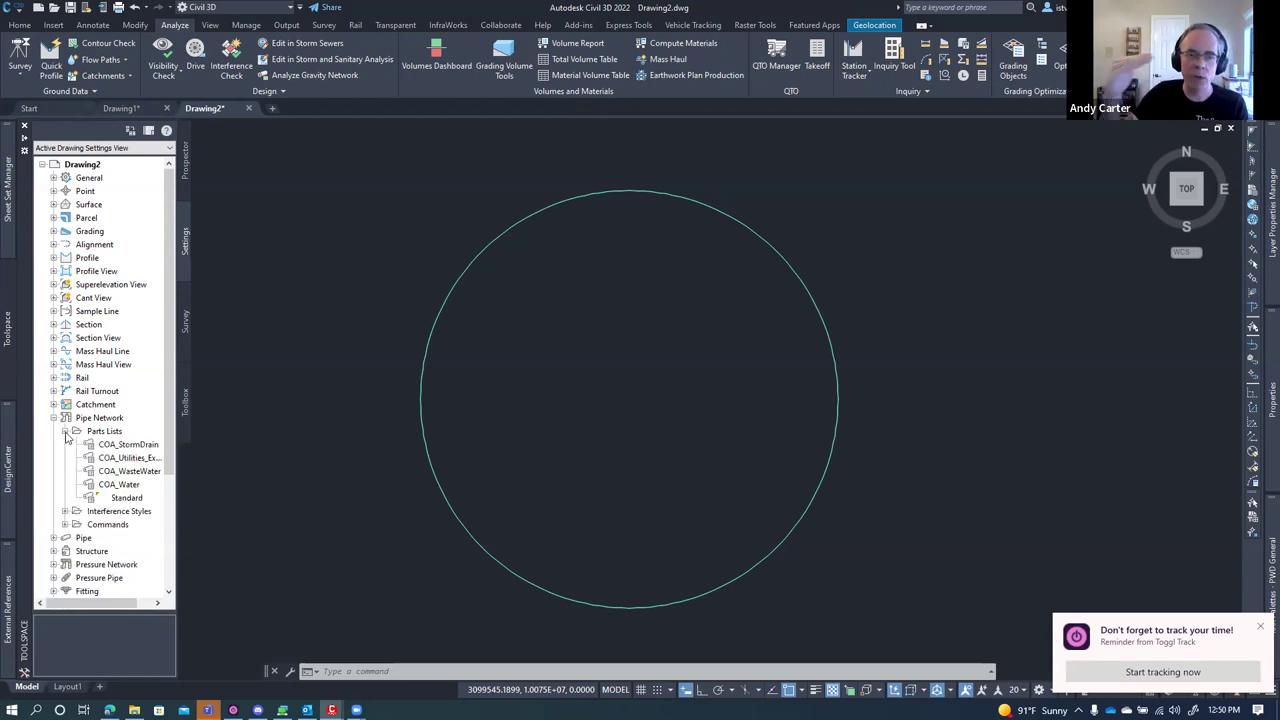
- Open the COA_WasteWater parts list for editing
click(143, 475)
right_click(143, 475)
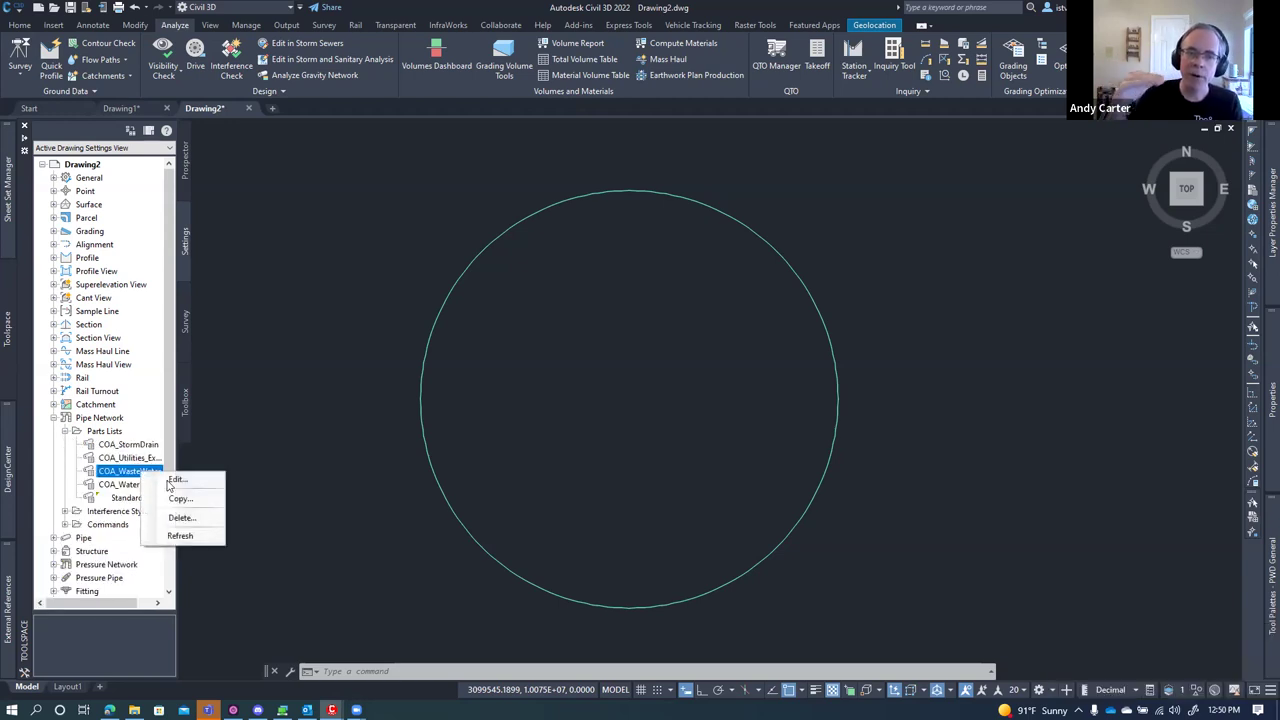
click(172, 478)
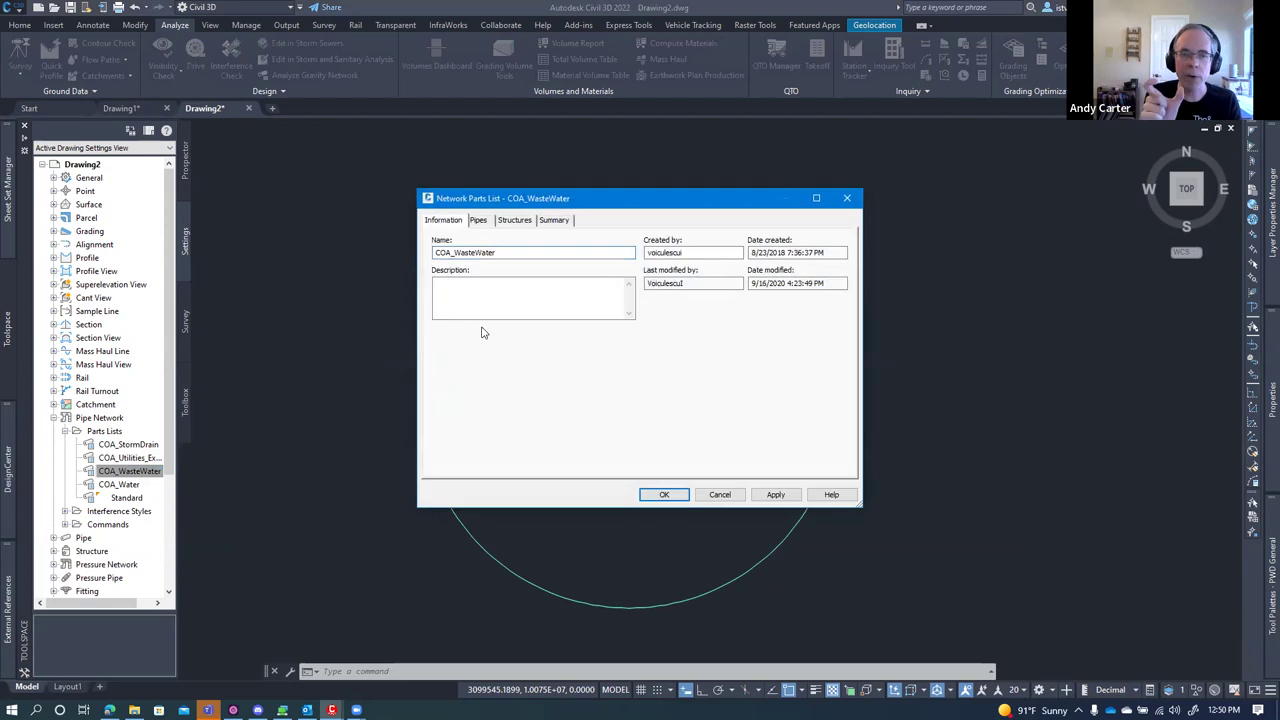
- List the pipe families of the COA_WasteWater parts list and enlarge the dialog to show their full names
click(479, 220)
click(442, 259)
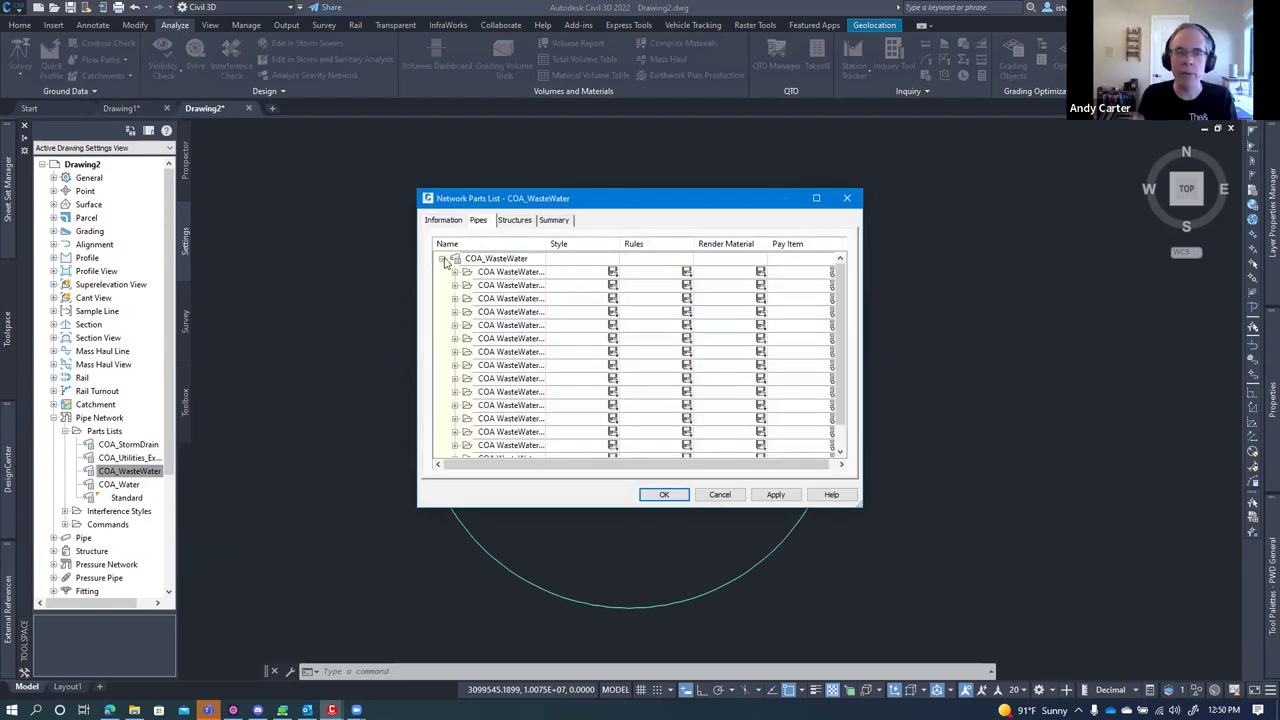
drag(547, 467, 575, 472)
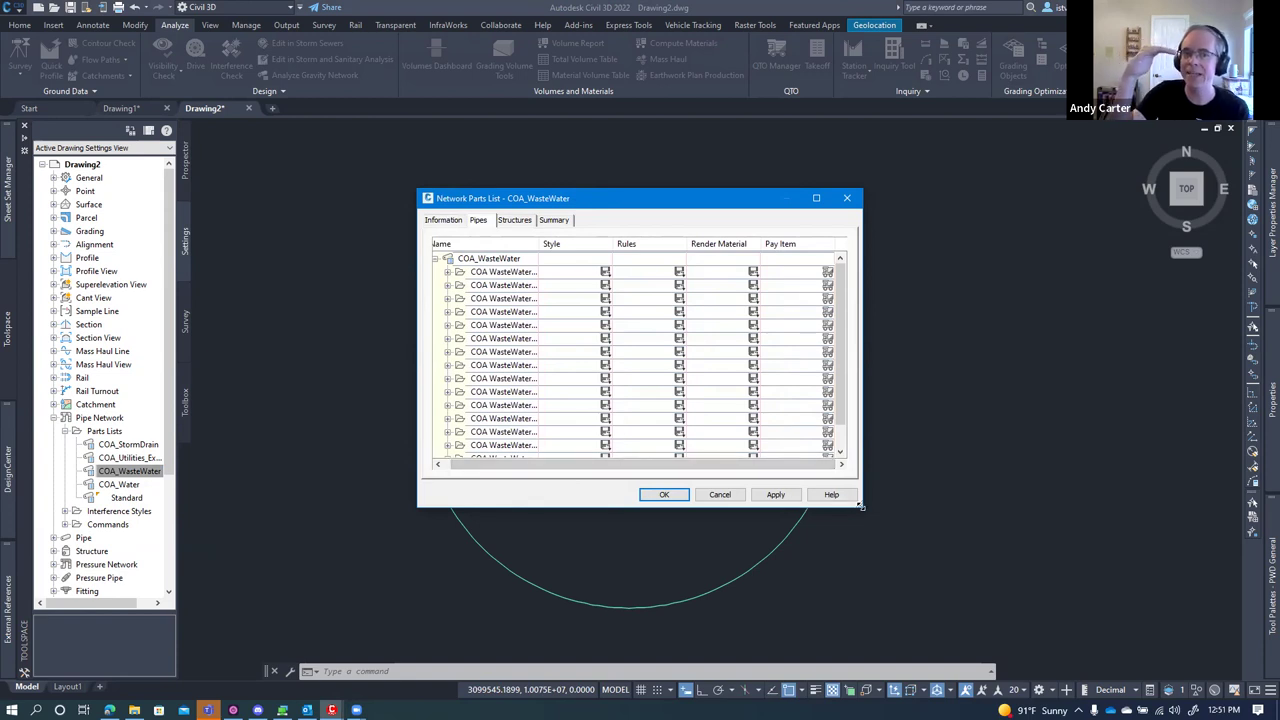
drag(860, 506, 1046, 610)
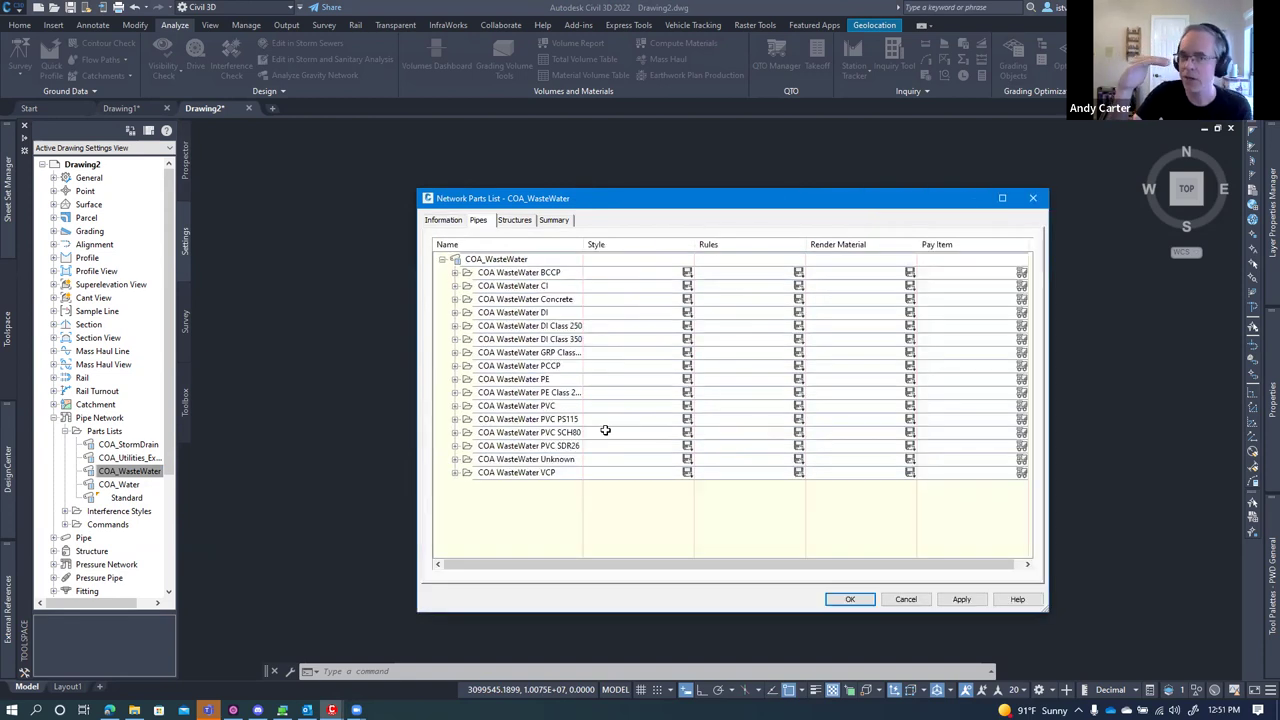
- List the structure families of COA_WasteWater and show the part sizes in the concentric manhole family
click(515, 221)
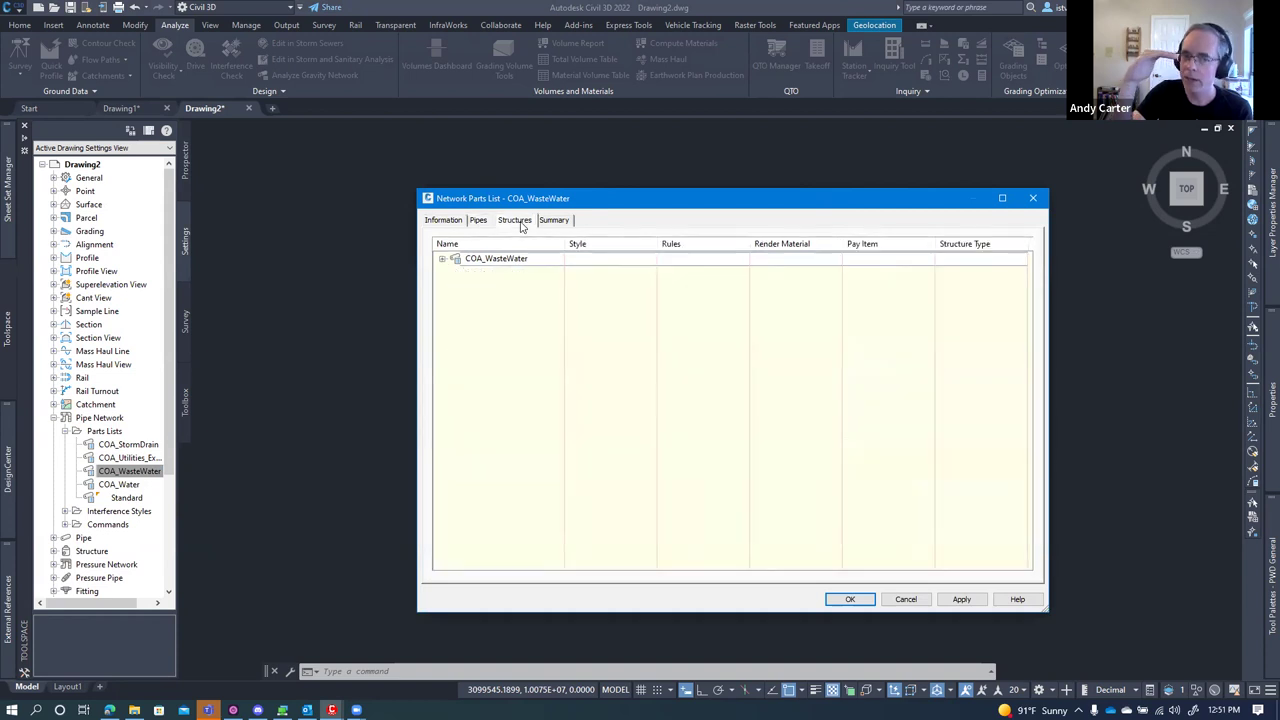
click(445, 261)
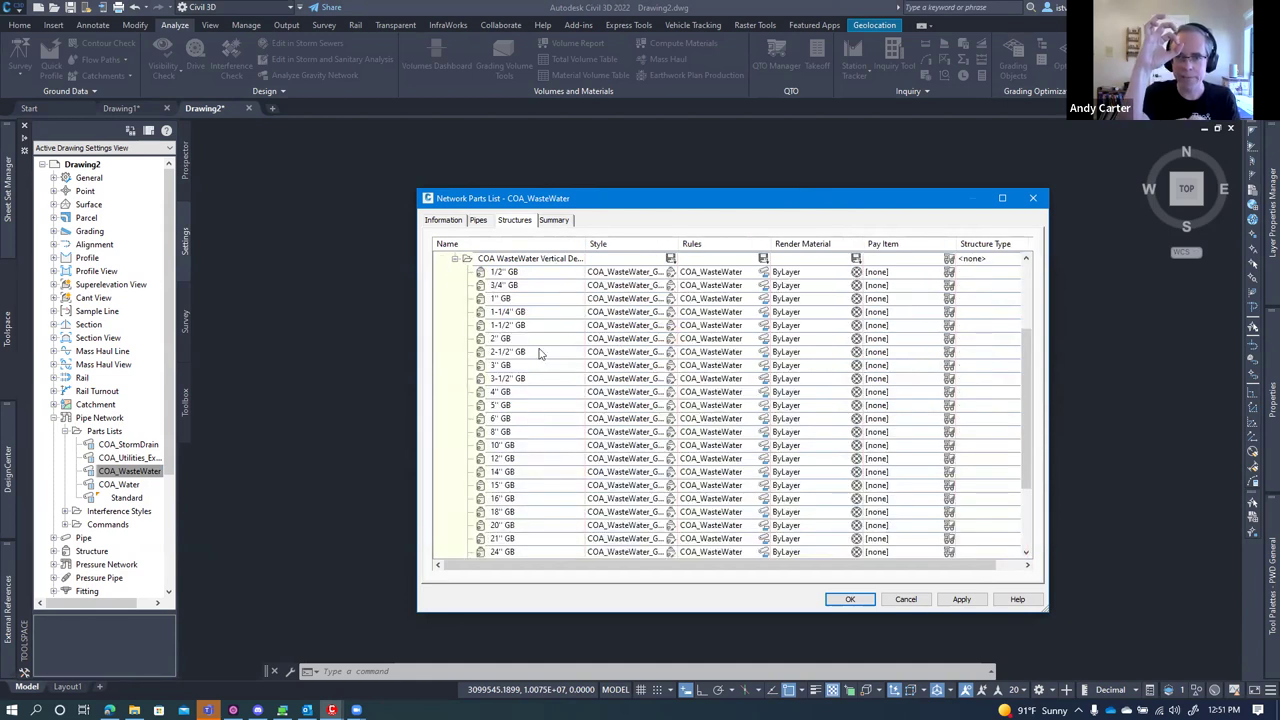
click(456, 261)
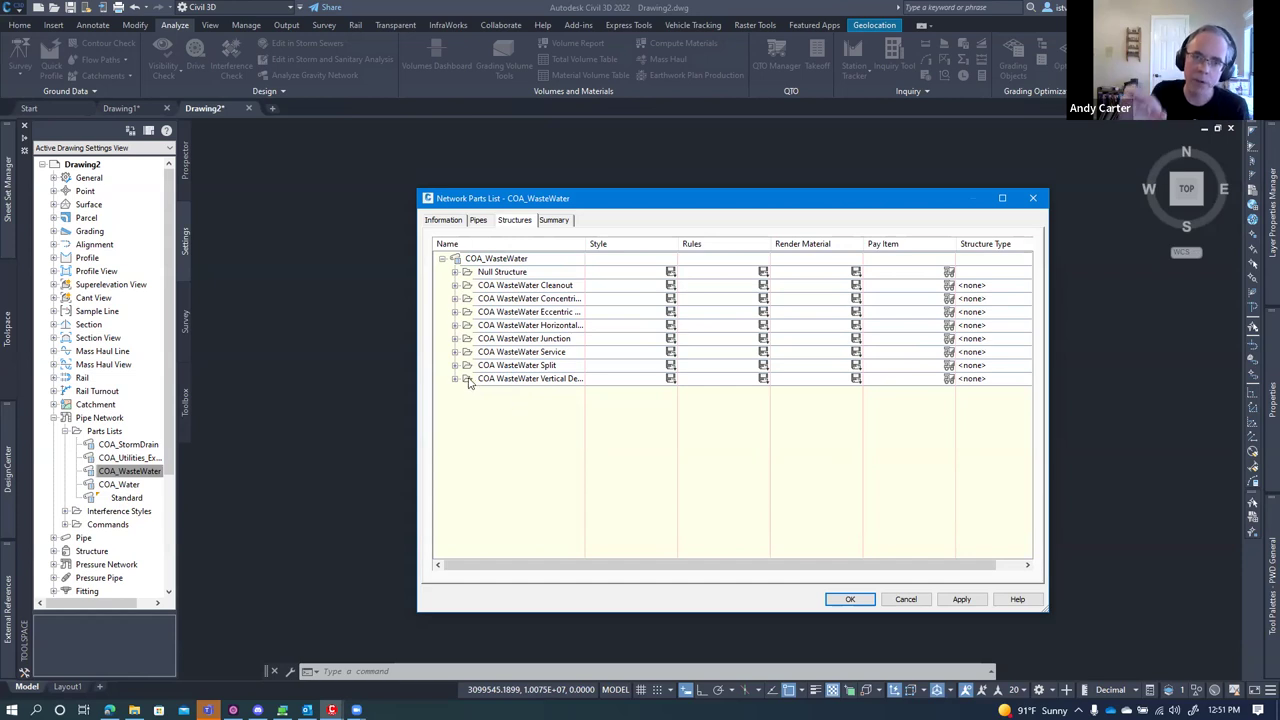
click(455, 299)
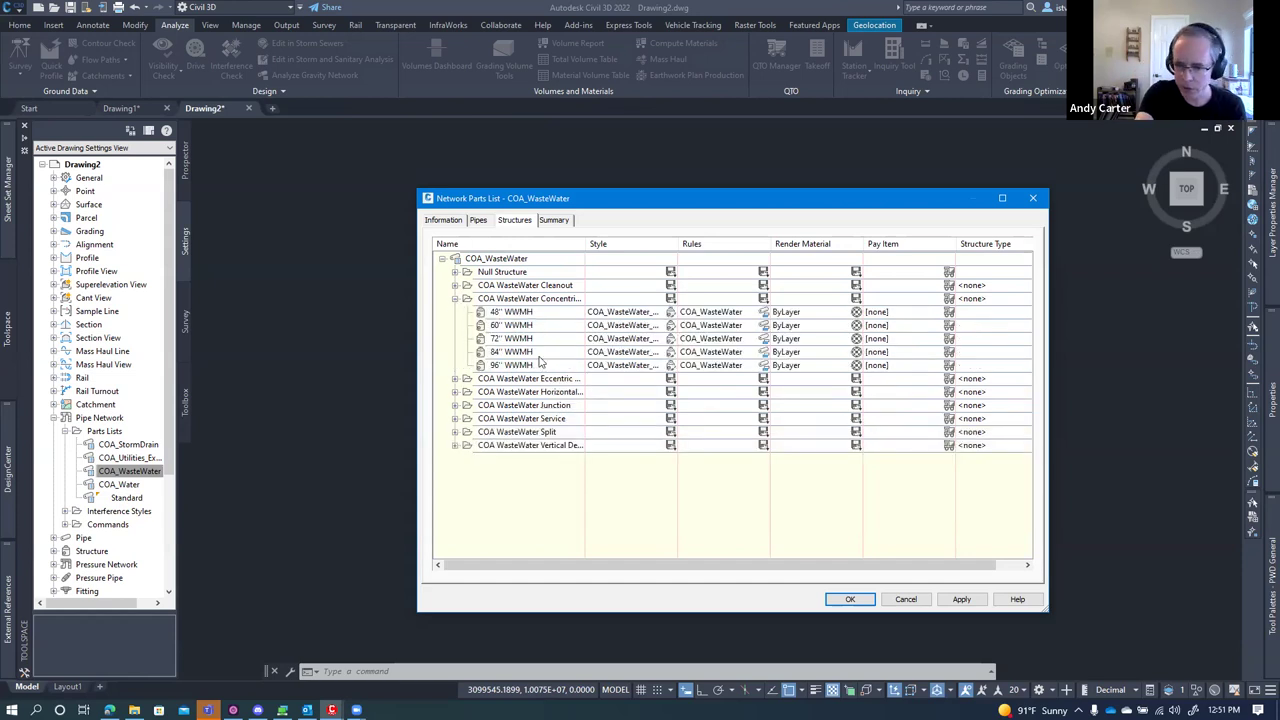
- Start assigning a pay item to the 48'' WWMH structure and load COA_C3D_QTO.csv from 04_Reference as the master pay item file
click(992, 313)
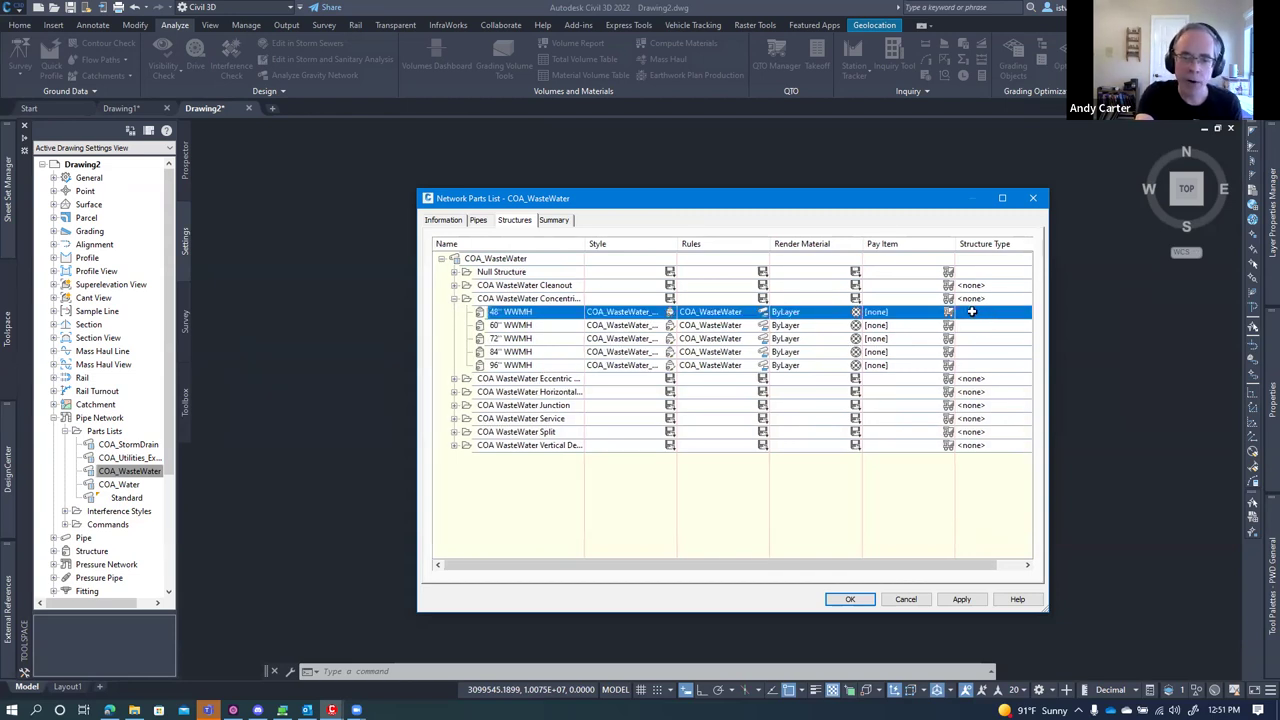
click(946, 313)
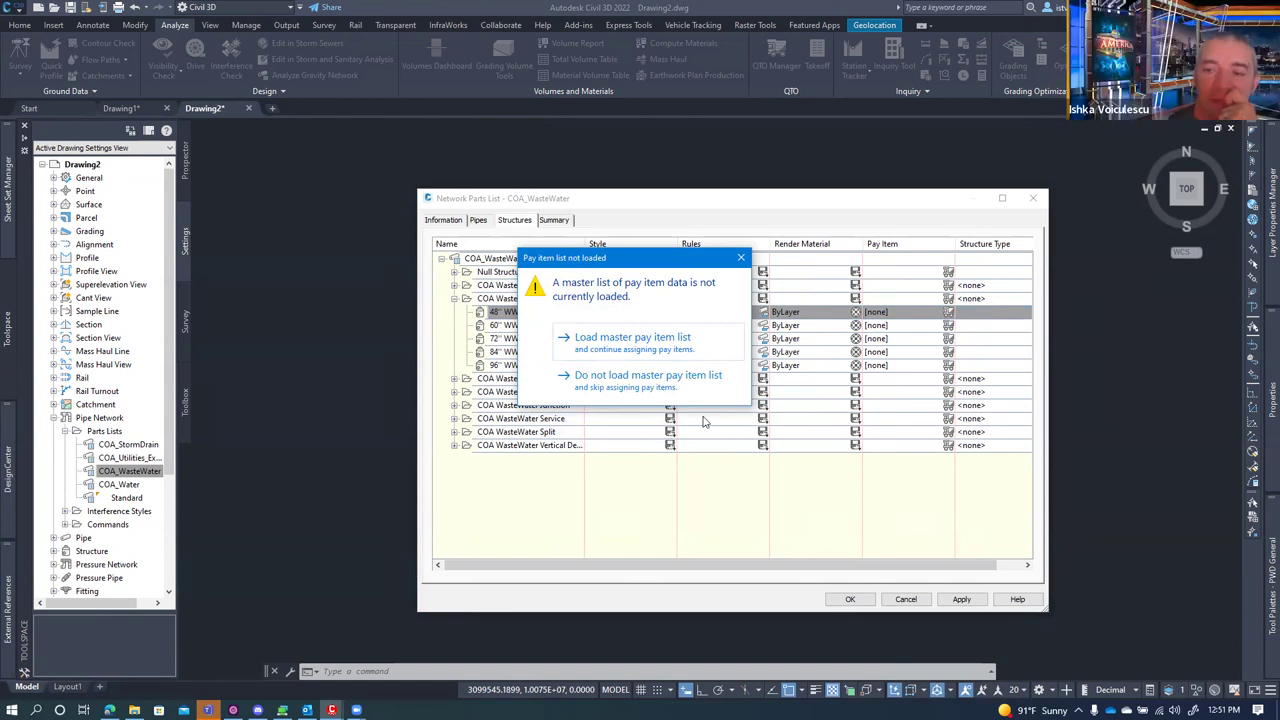
click(660, 345)
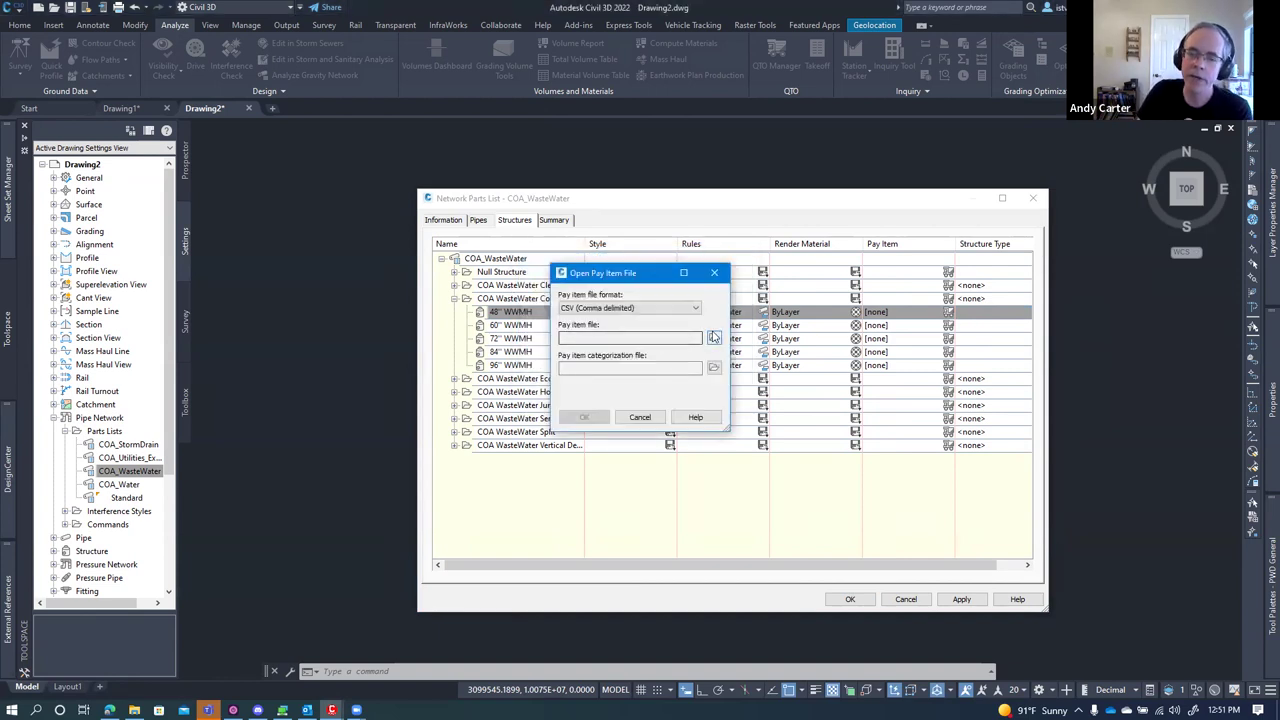
click(714, 340)
click(580, 247)
double_click(580, 247)
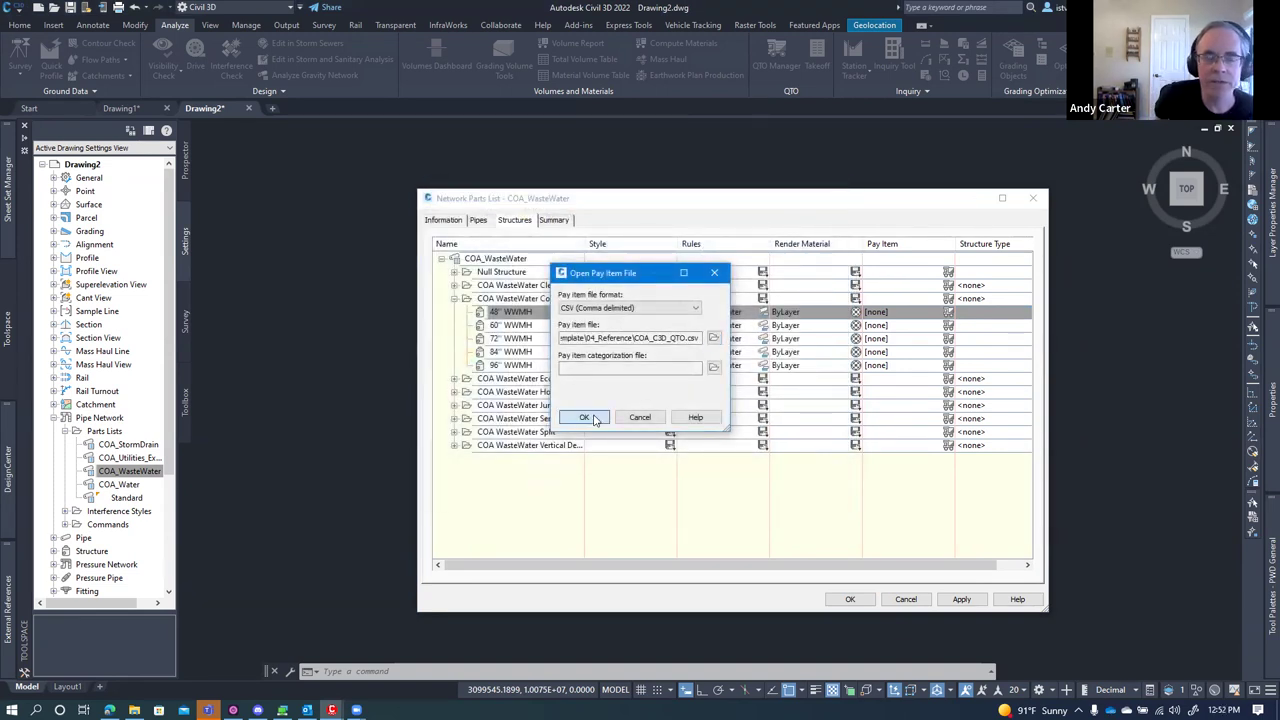
click(596, 424)
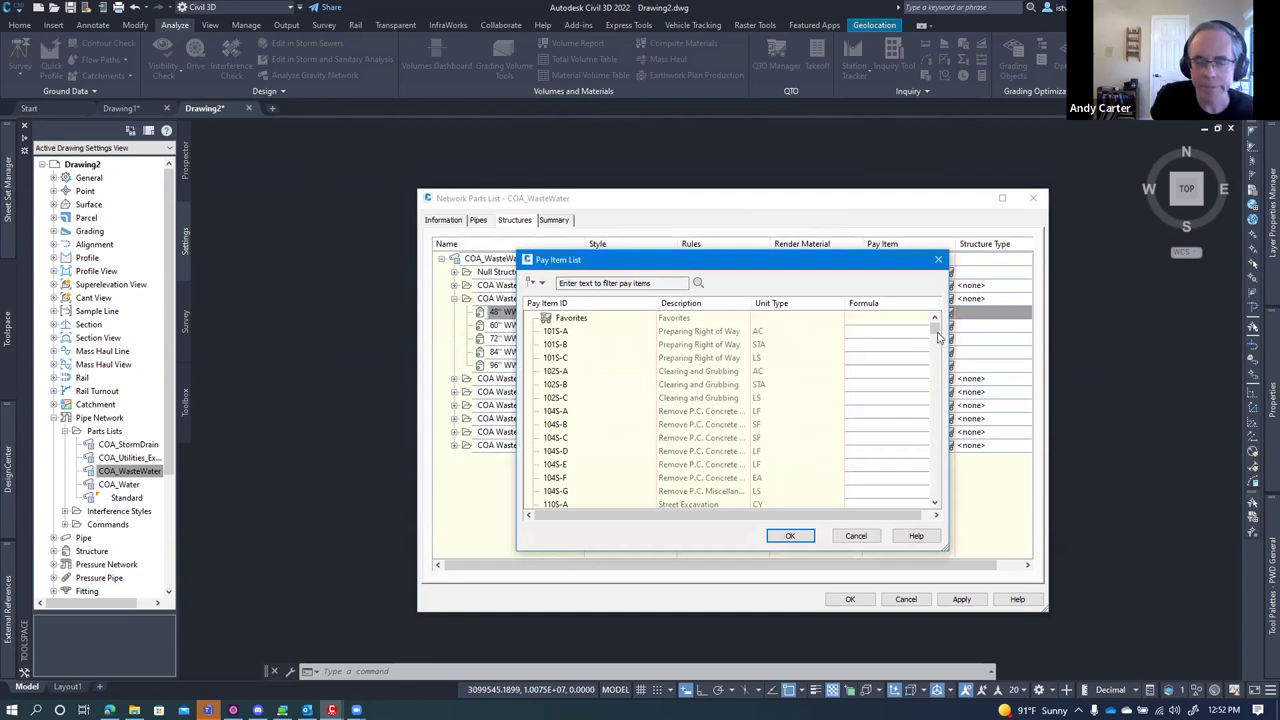
- Look through the pay item list for the 506S manhole pay items
click(936, 428)
scroll(651, 424, down, 2)
scroll(651, 424, down, 1)
scroll(628, 419, down, 1)
scroll(625, 410, up, 5)
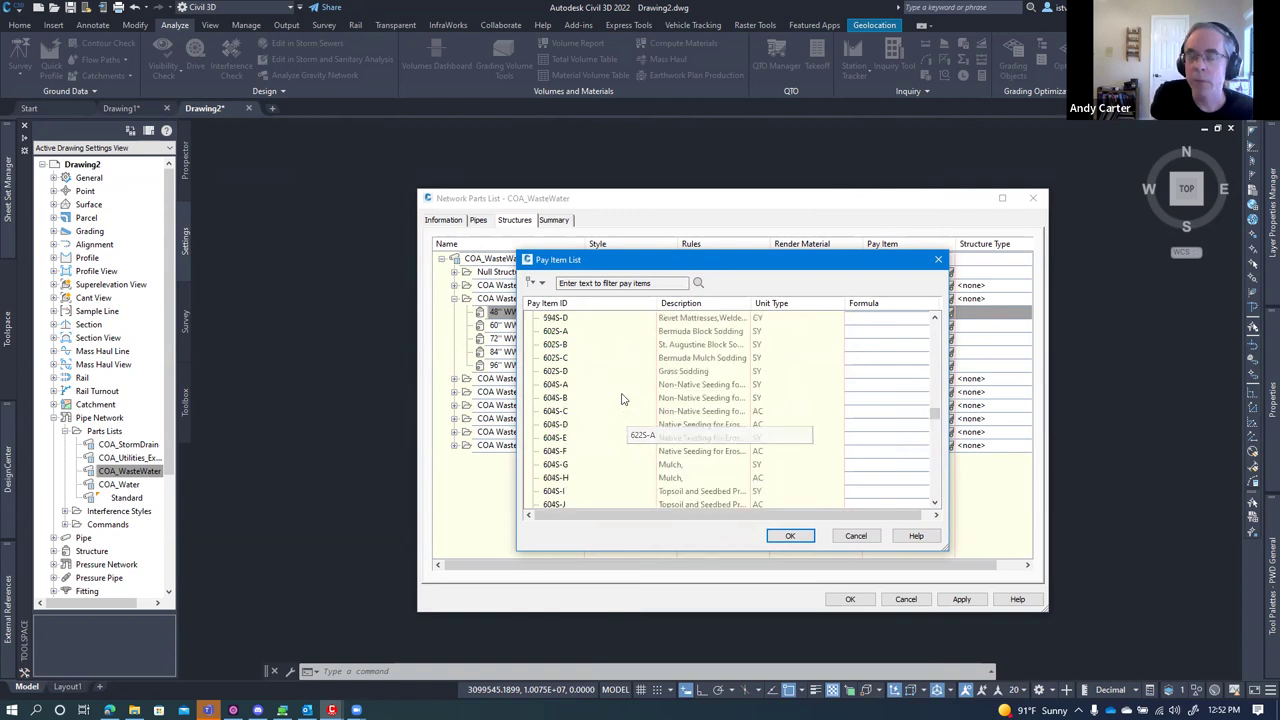
scroll(621, 399, up, 6)
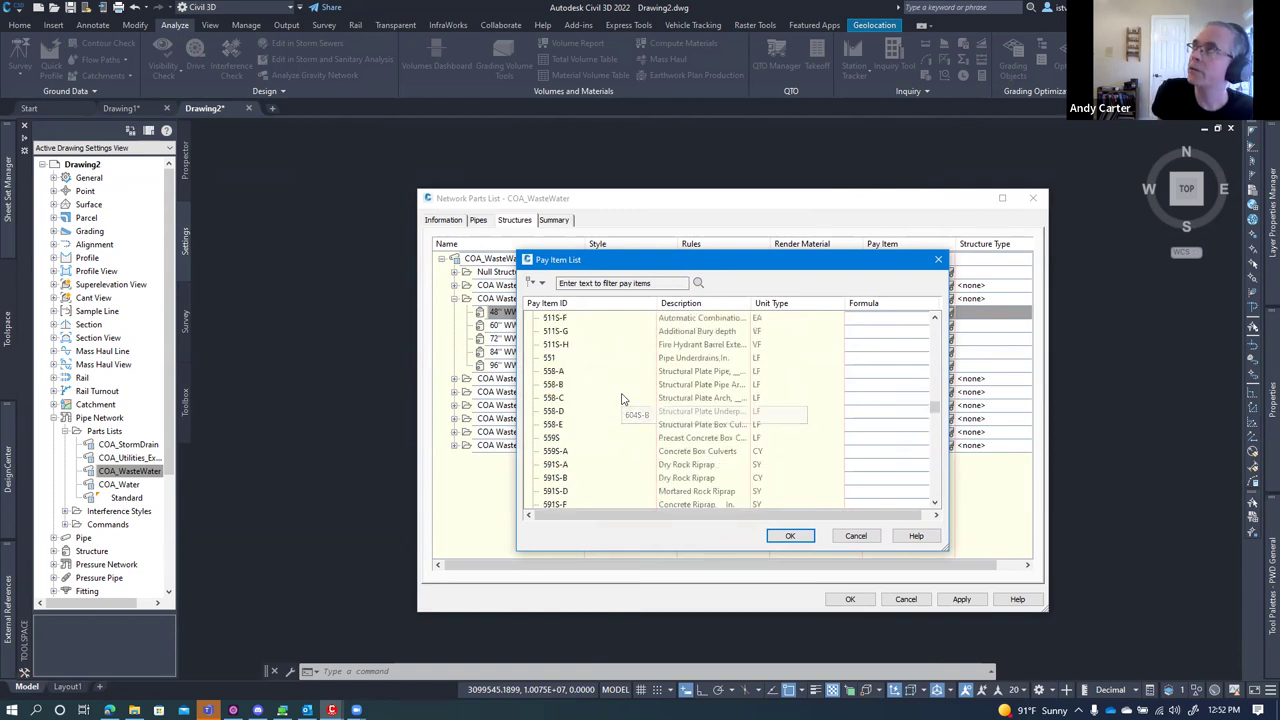
scroll(620, 396, up, 2)
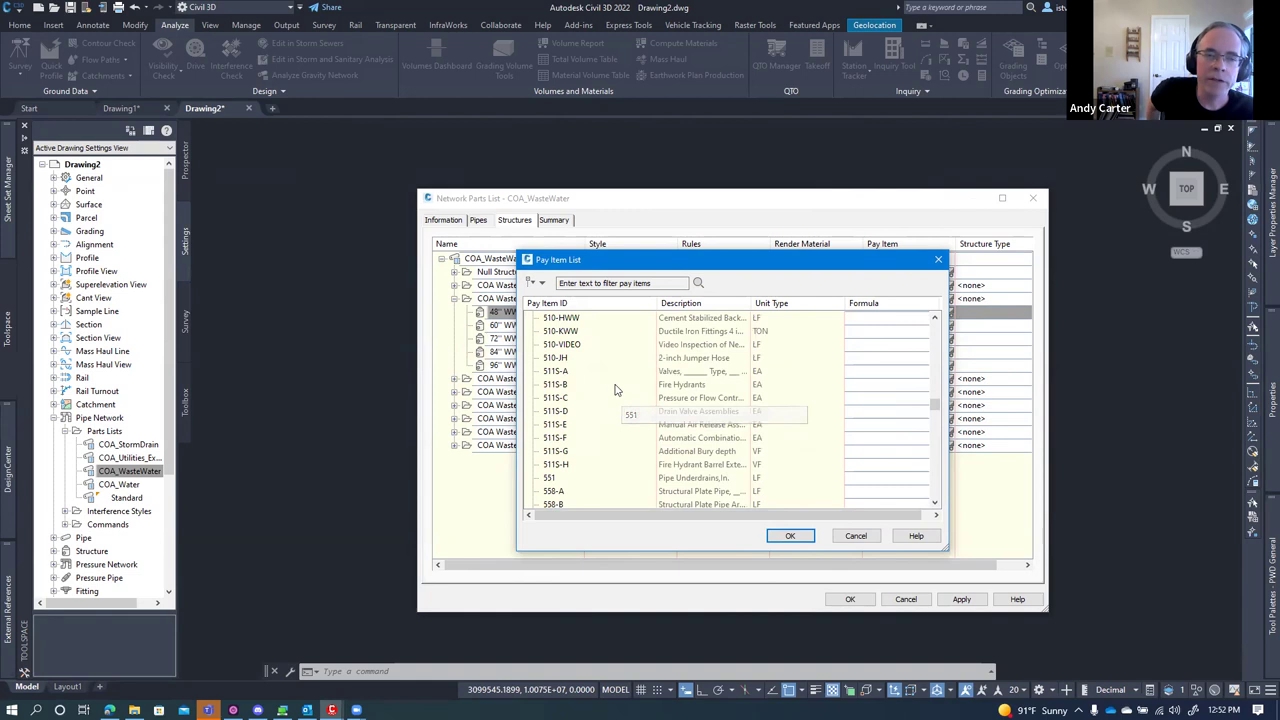
scroll(616, 390, up, 4)
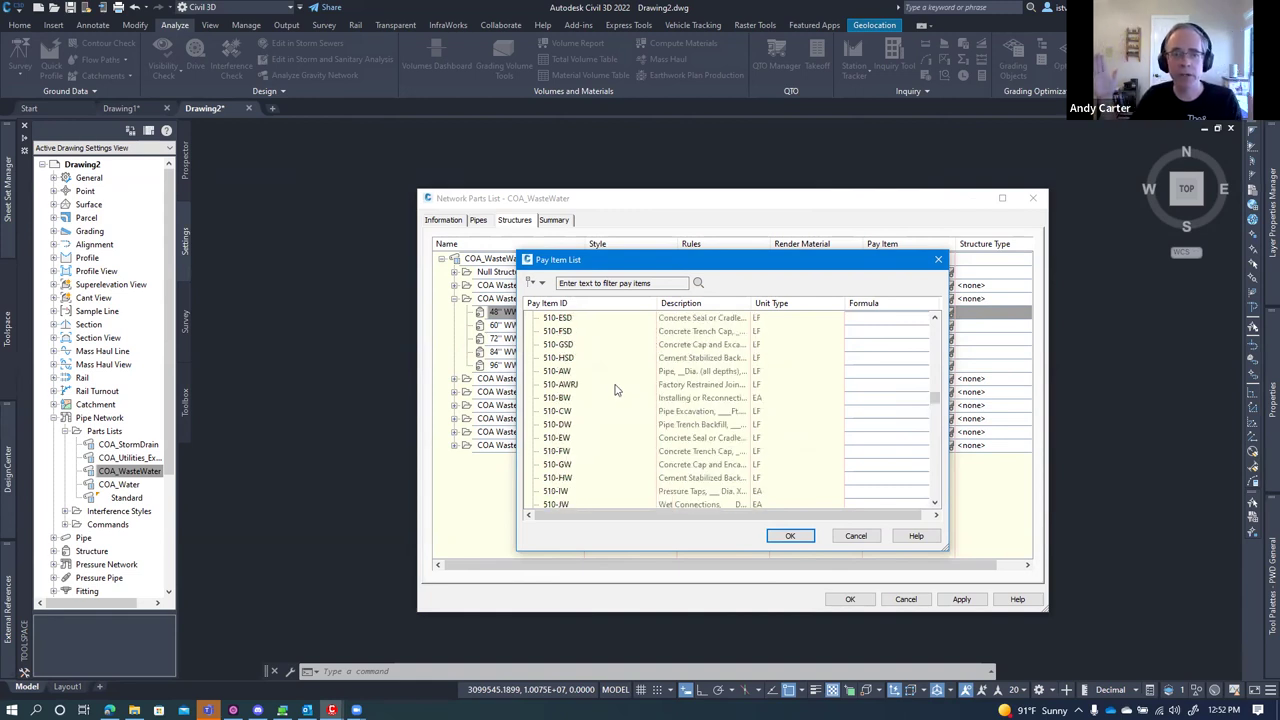
scroll(616, 390, up, 4)
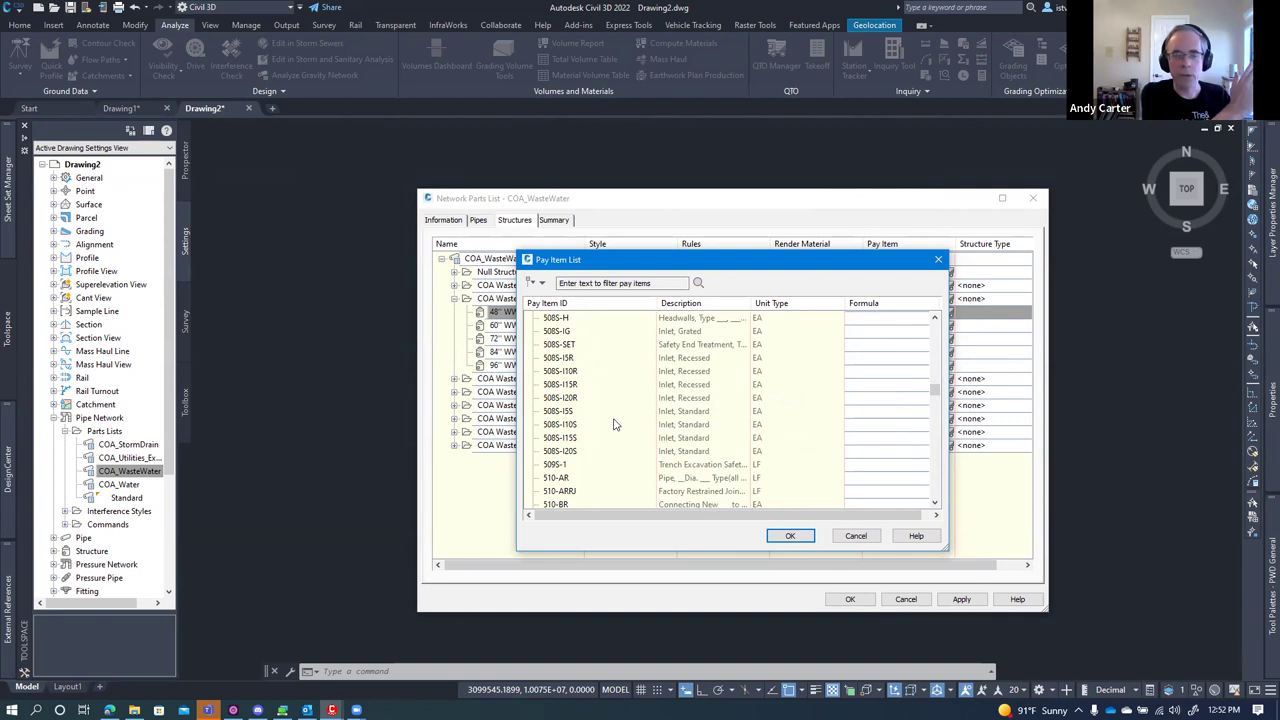
scroll(616, 430, up, 3)
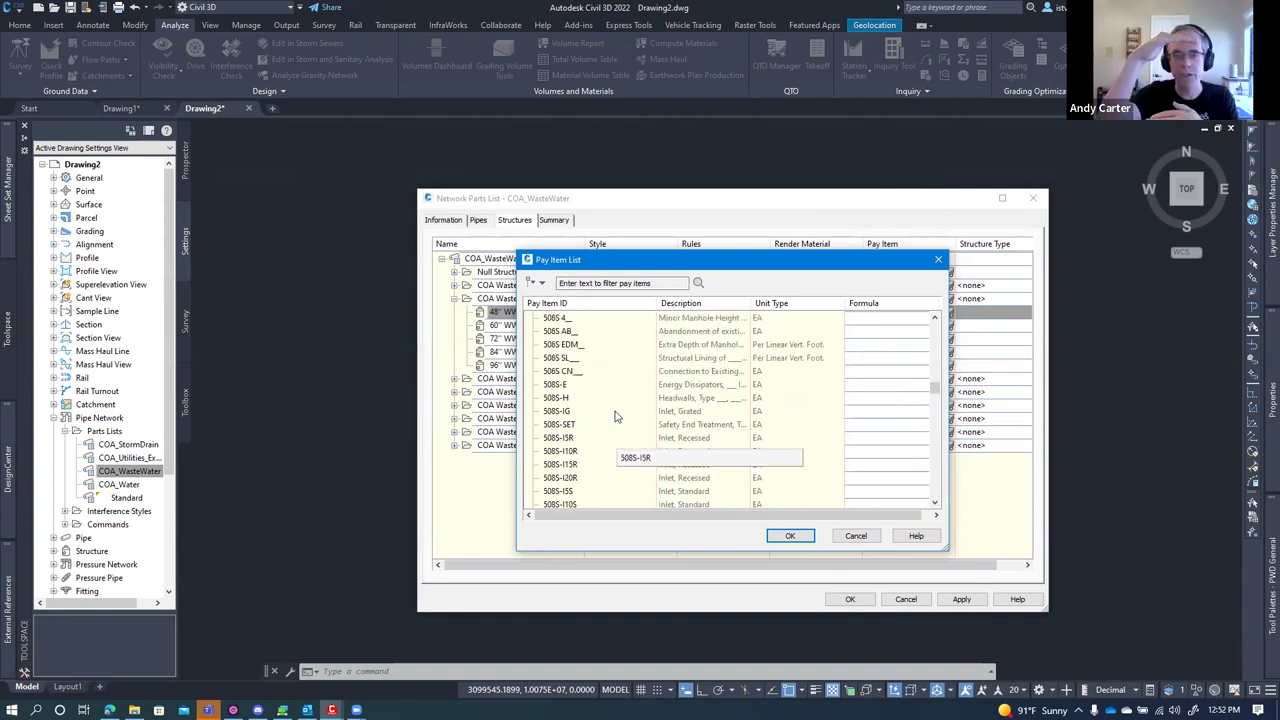
scroll(598, 375, up, 1)
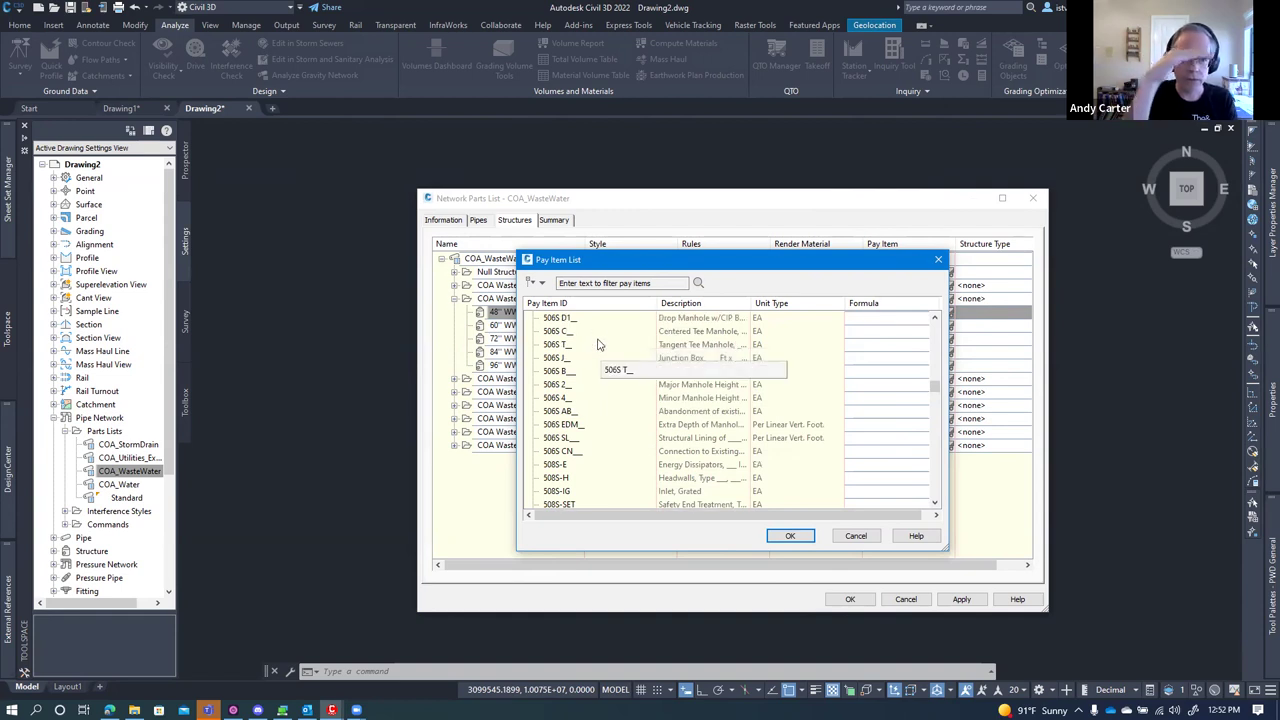
scroll(584, 339, up, 1)
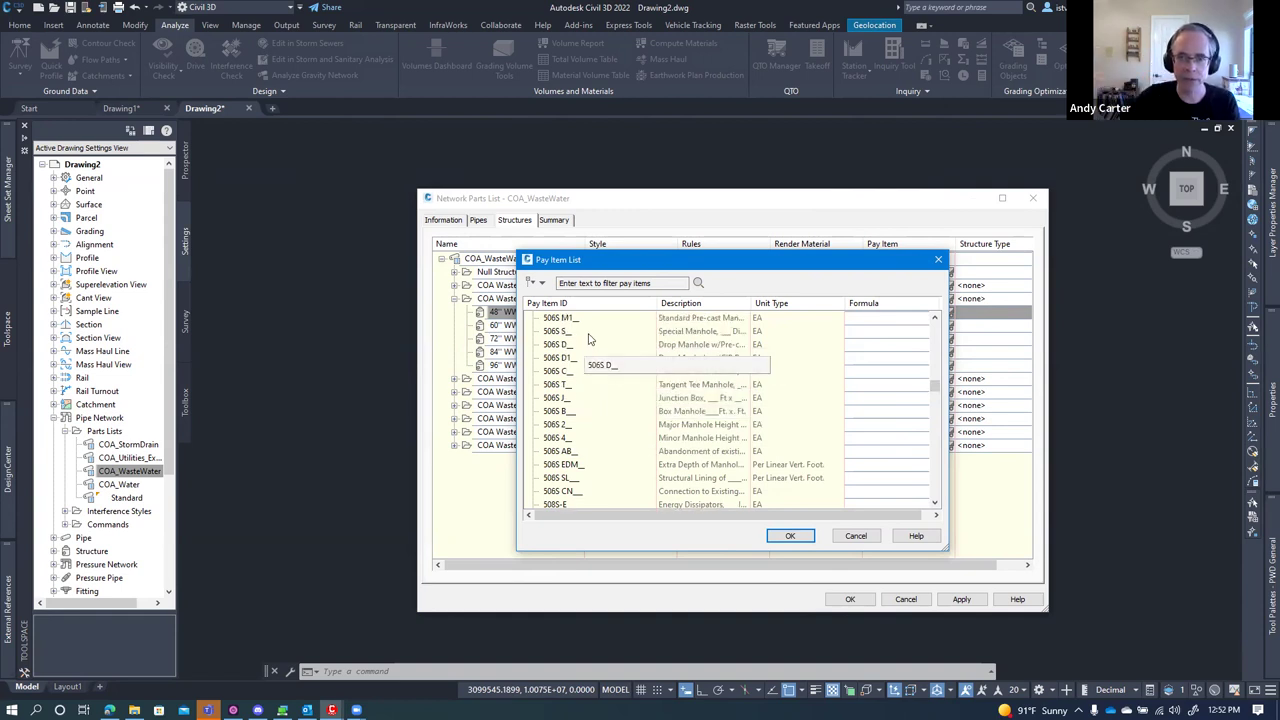
- Try to add a formula to pay item 506S M1__ using the formula file COA_C3D_QTO.for, and cancel the pay item assignment
click(577, 319)
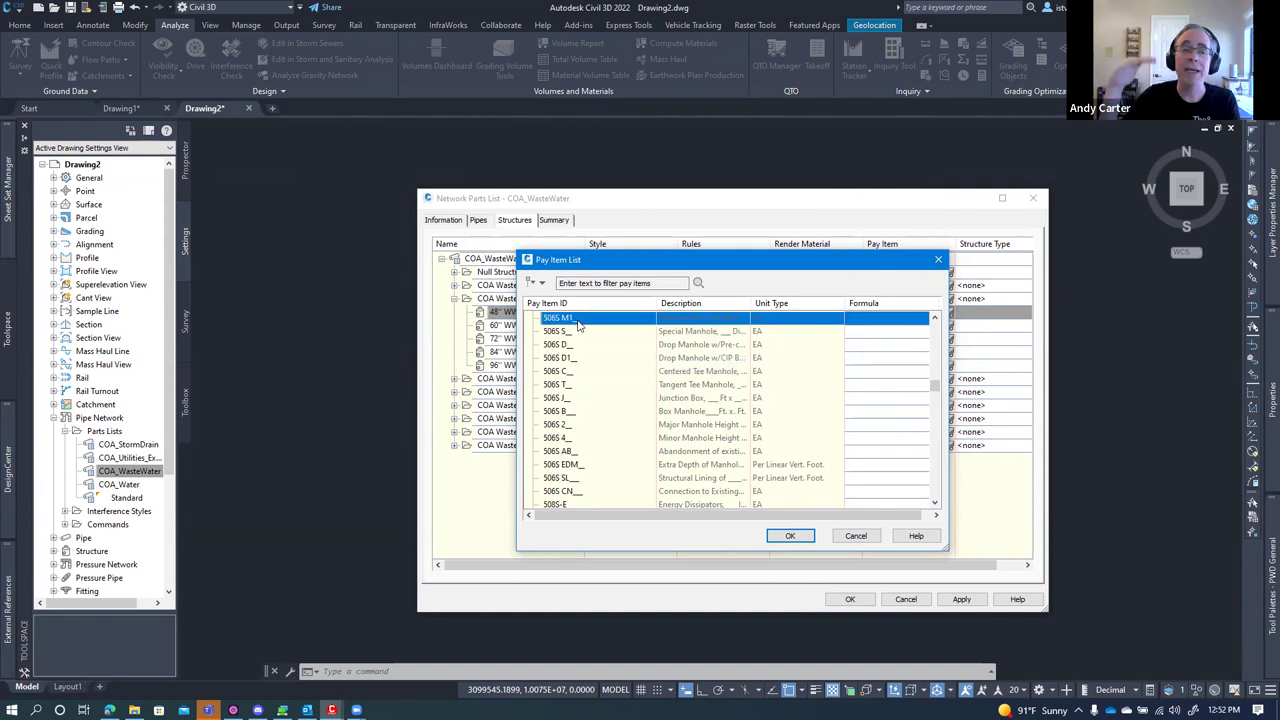
click(897, 317)
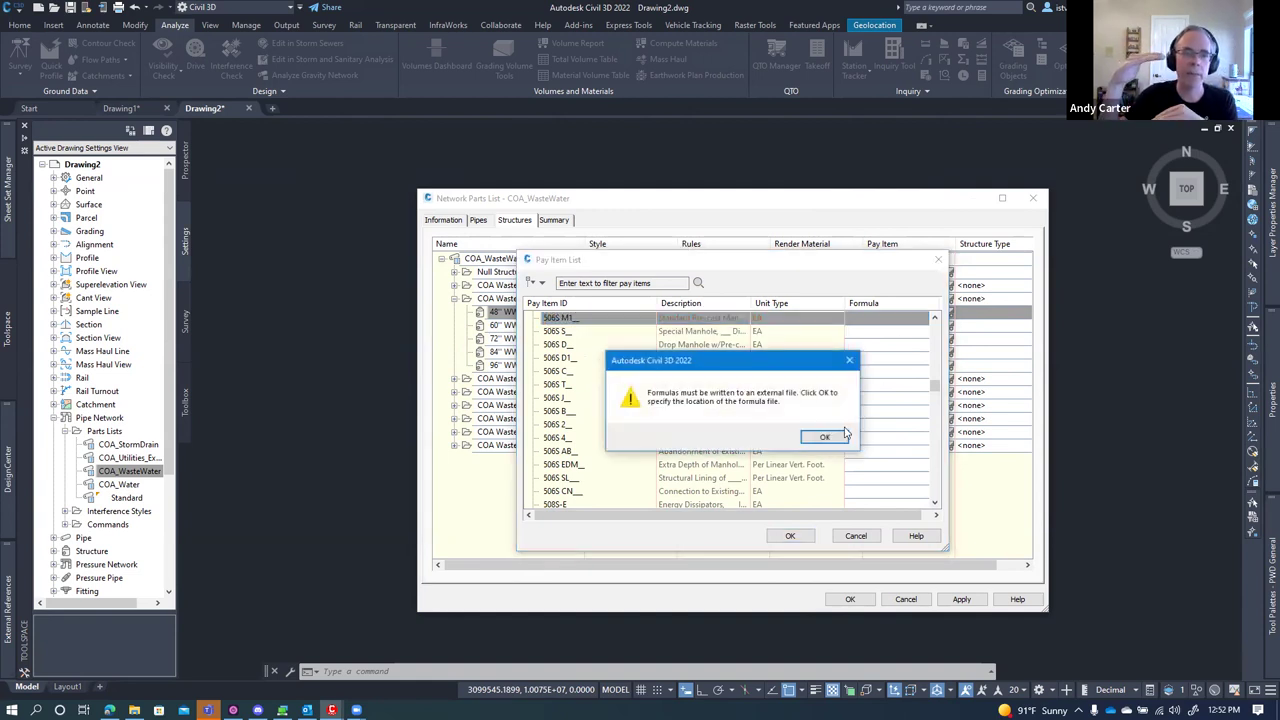
click(829, 436)
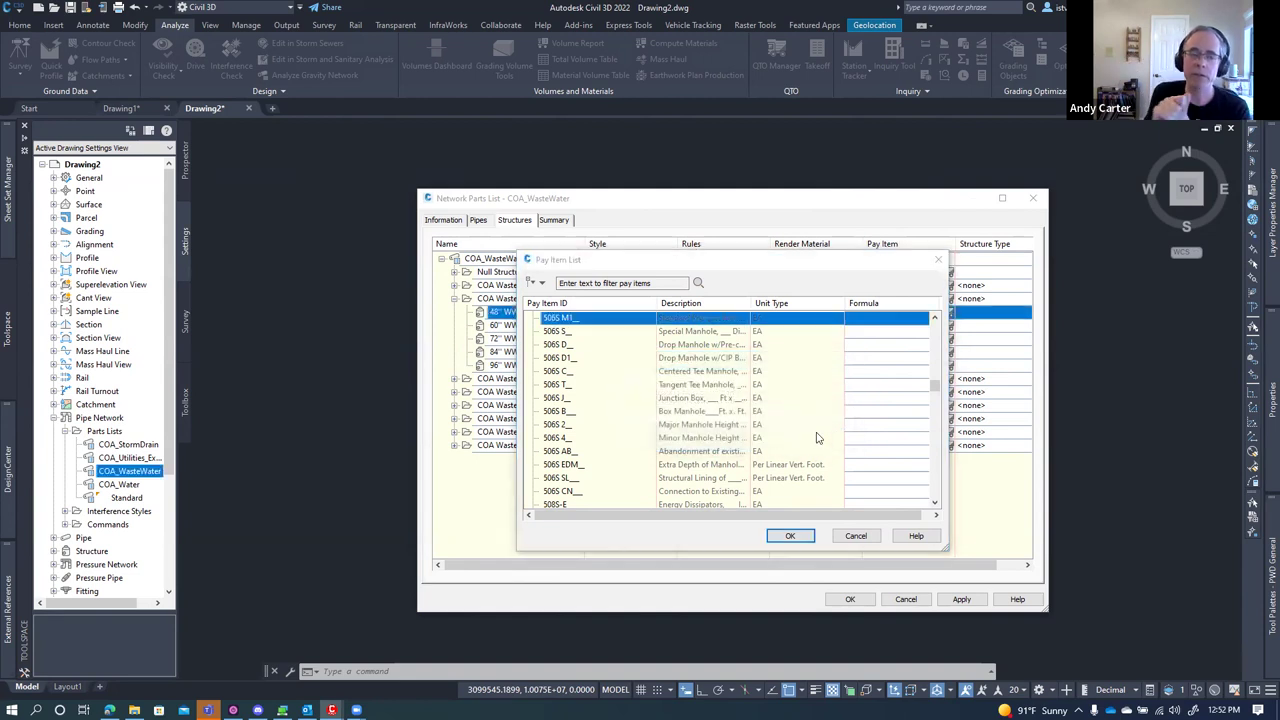
double_click(686, 300)
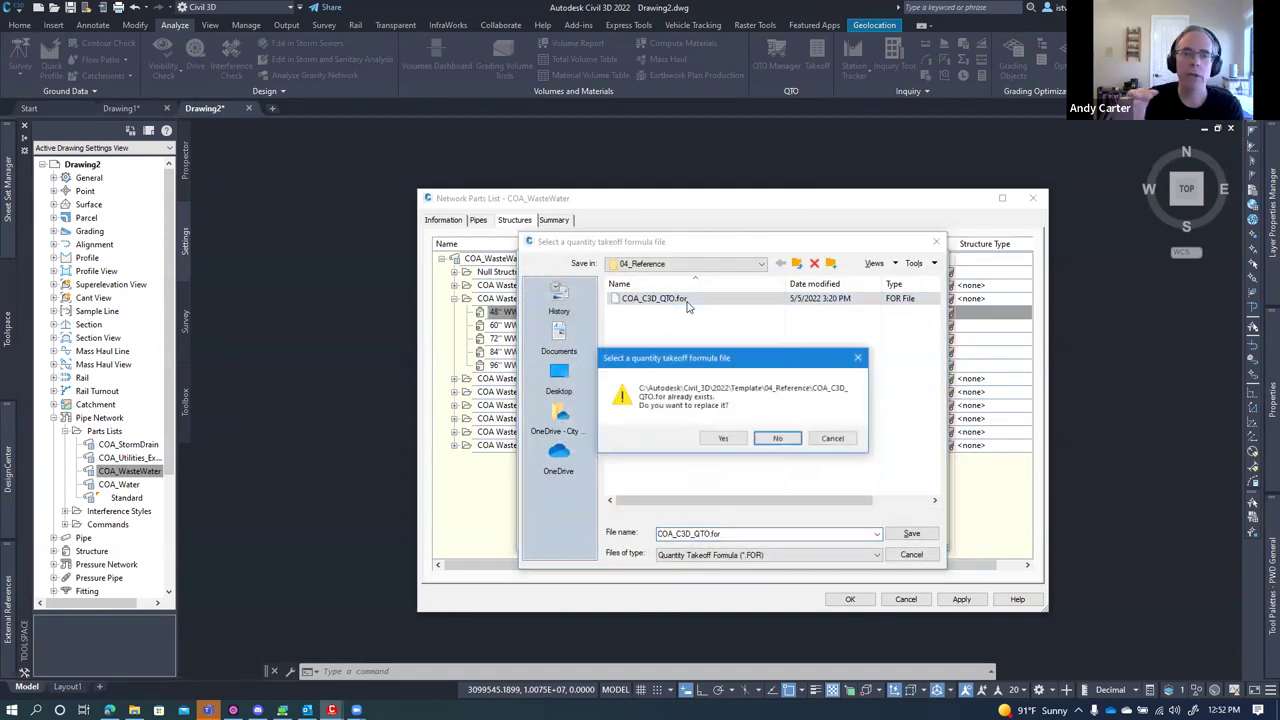
click(777, 438)
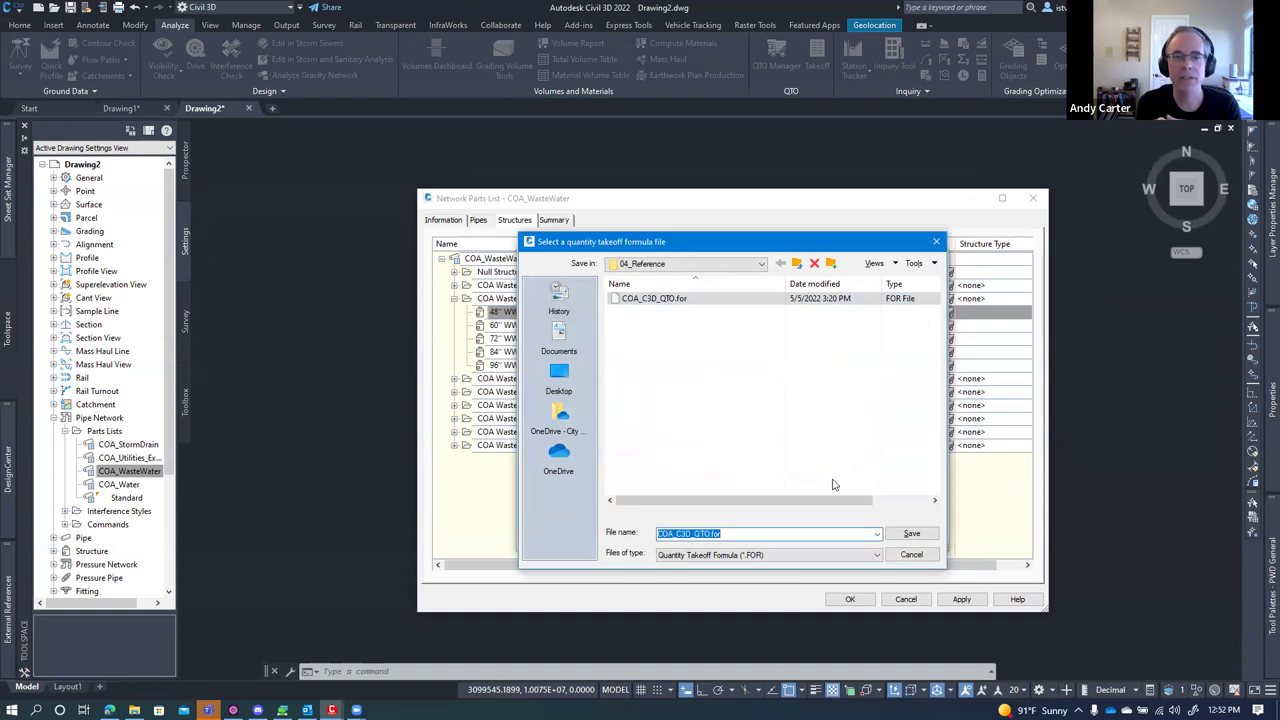
click(911, 533)
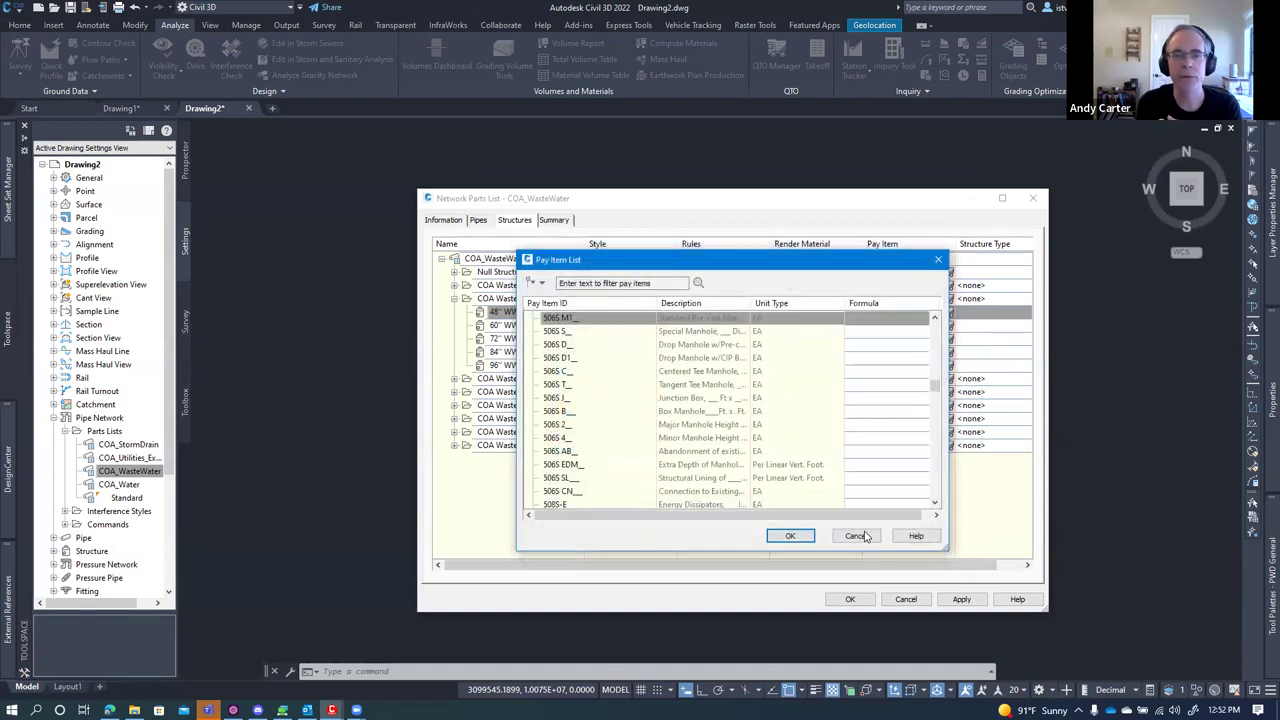
click(857, 536)
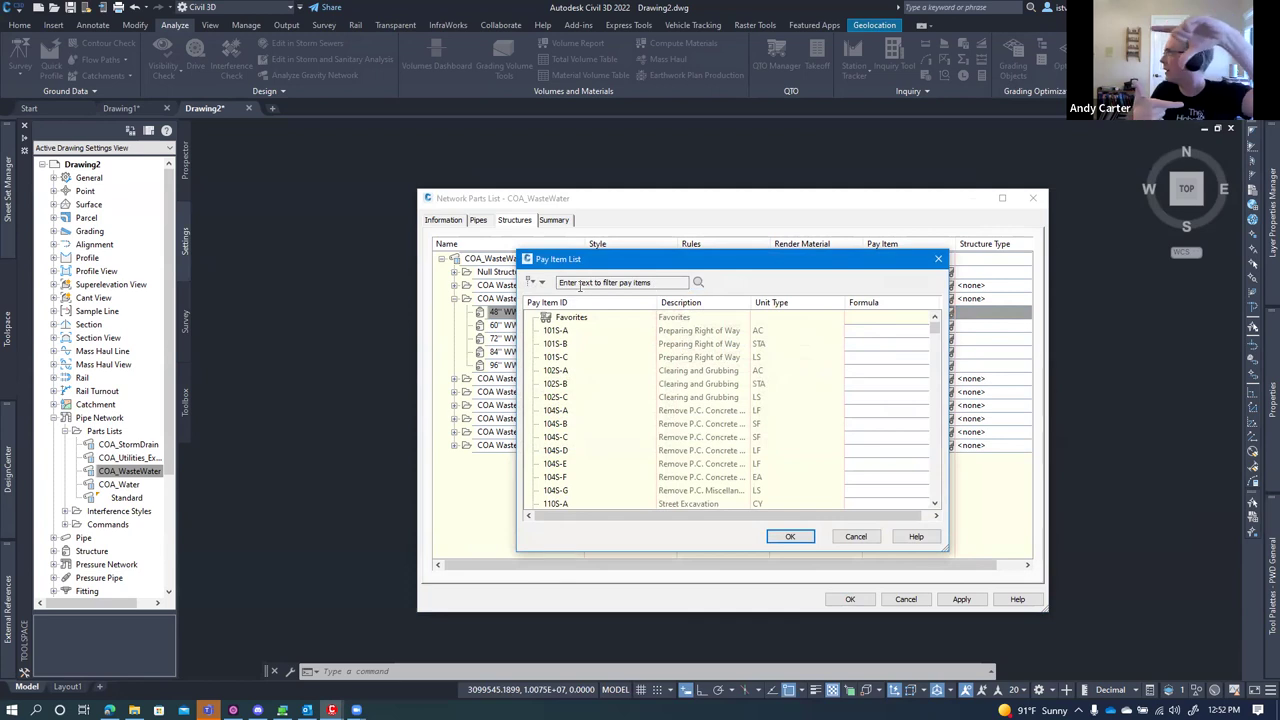
- Check the categorization options of the reopened pay item list for the 48'' WWMH structure and close it without assigning anything
click(541, 283)
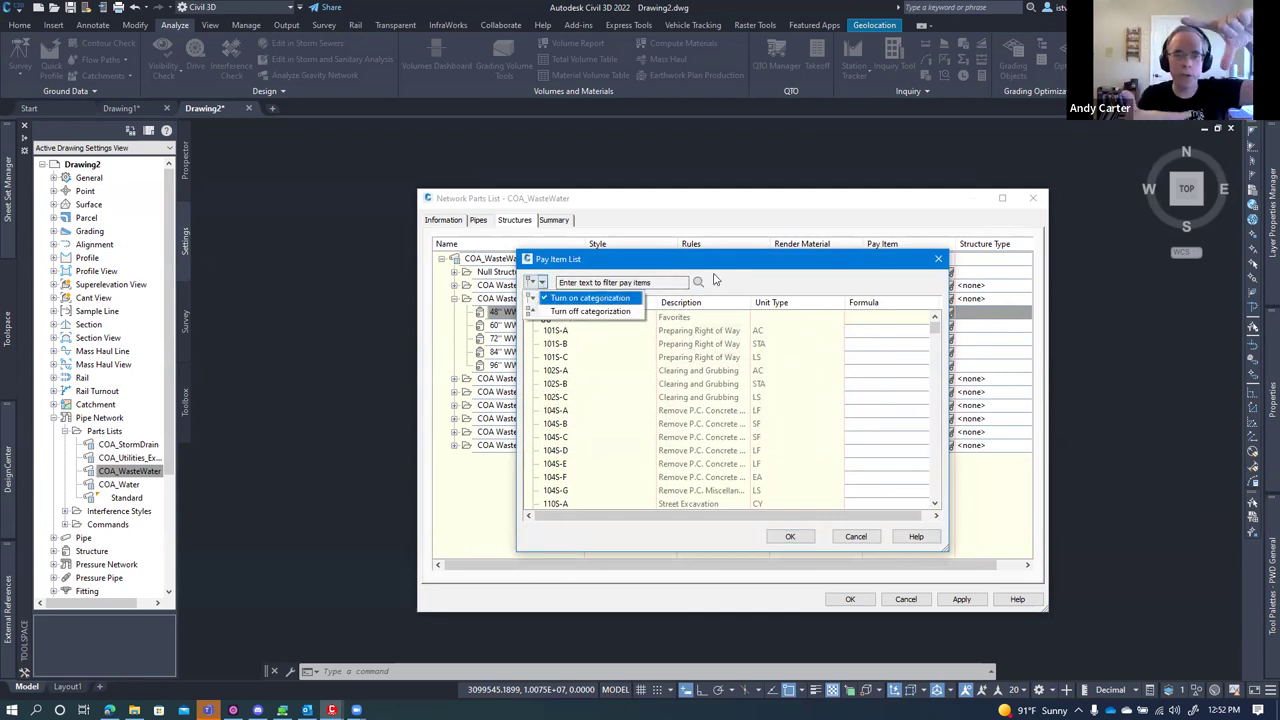
click(865, 279)
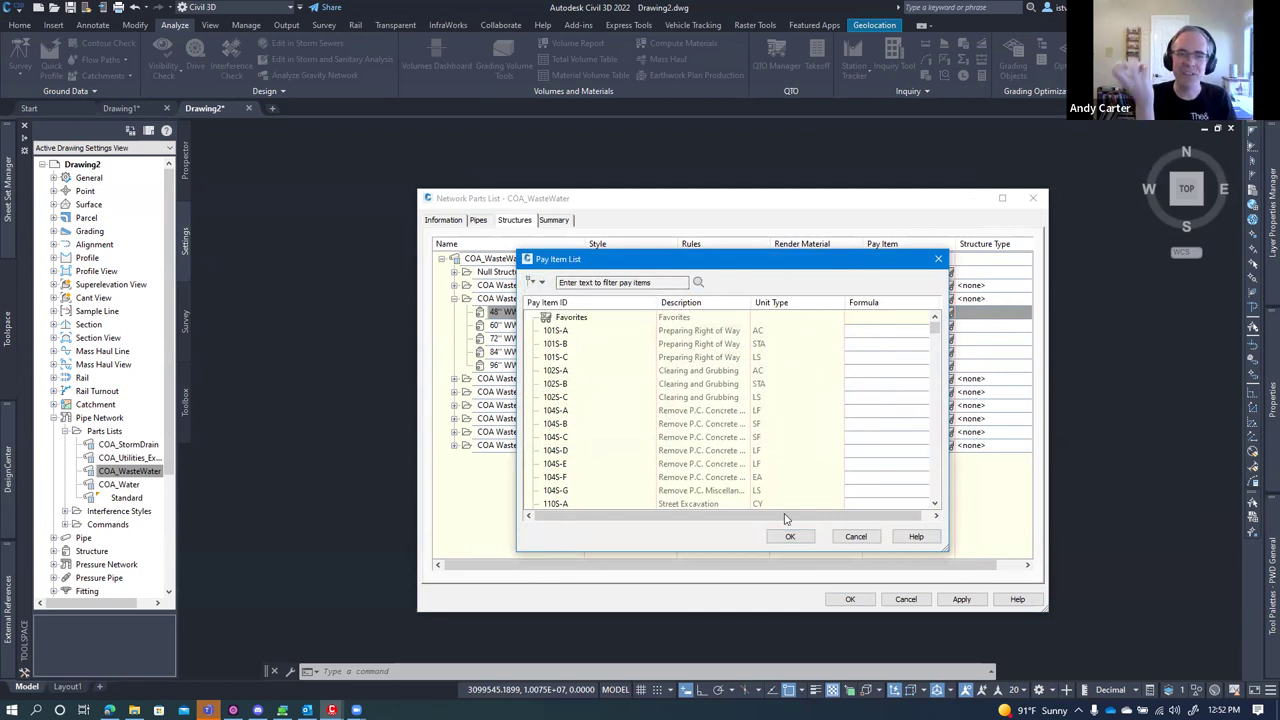
drag(787, 519, 797, 520)
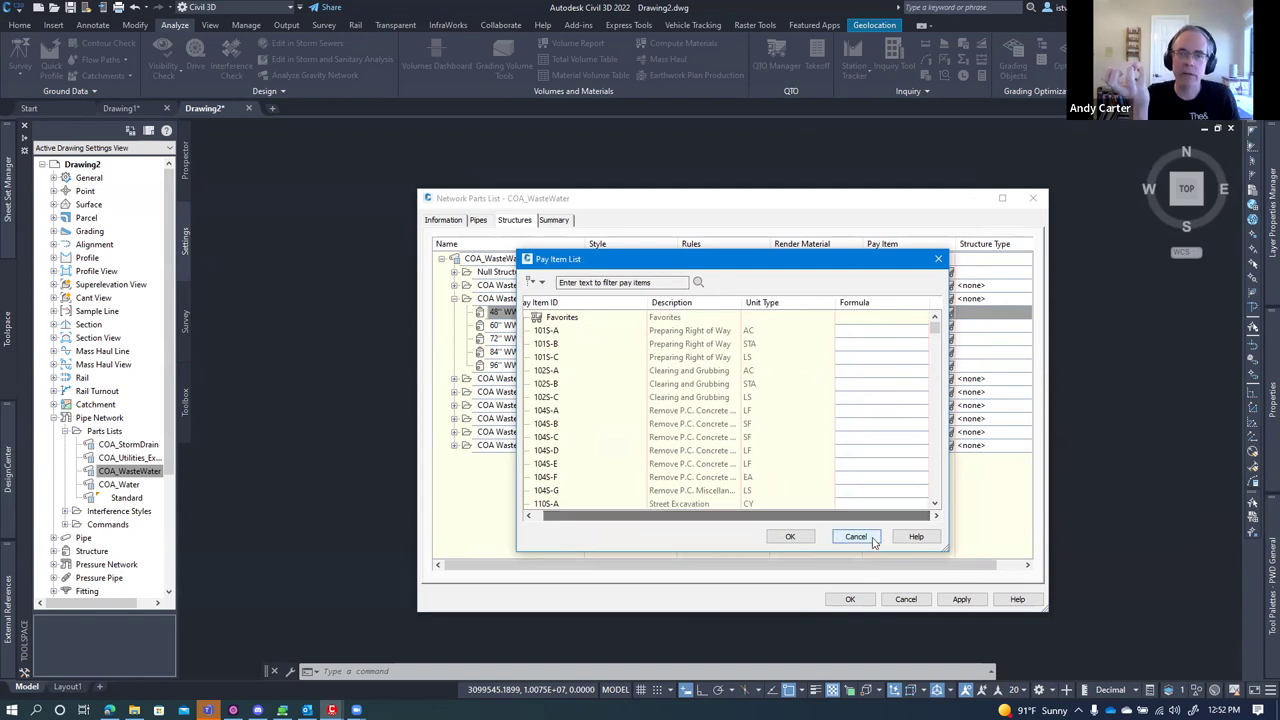
click(856, 537)
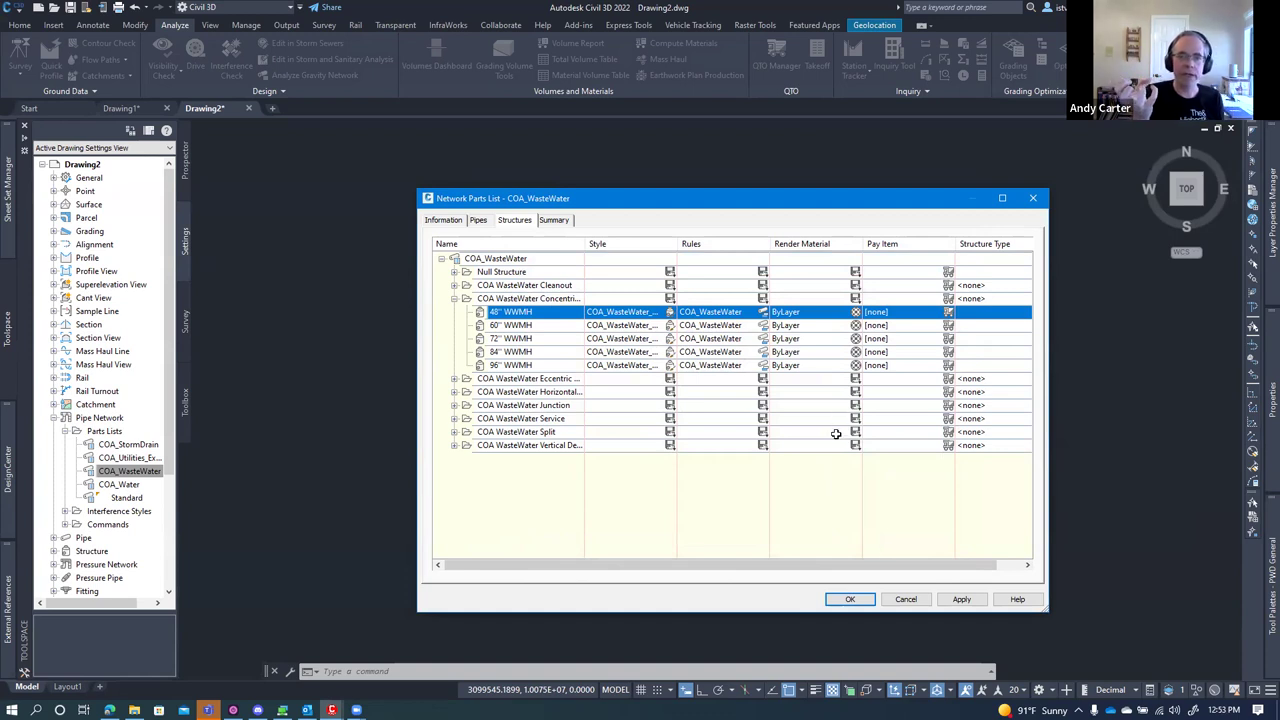
- Inspect the part sizes in the eccentric and horizontal structure families and close the COA_WasteWater parts list without saving
click(455, 299)
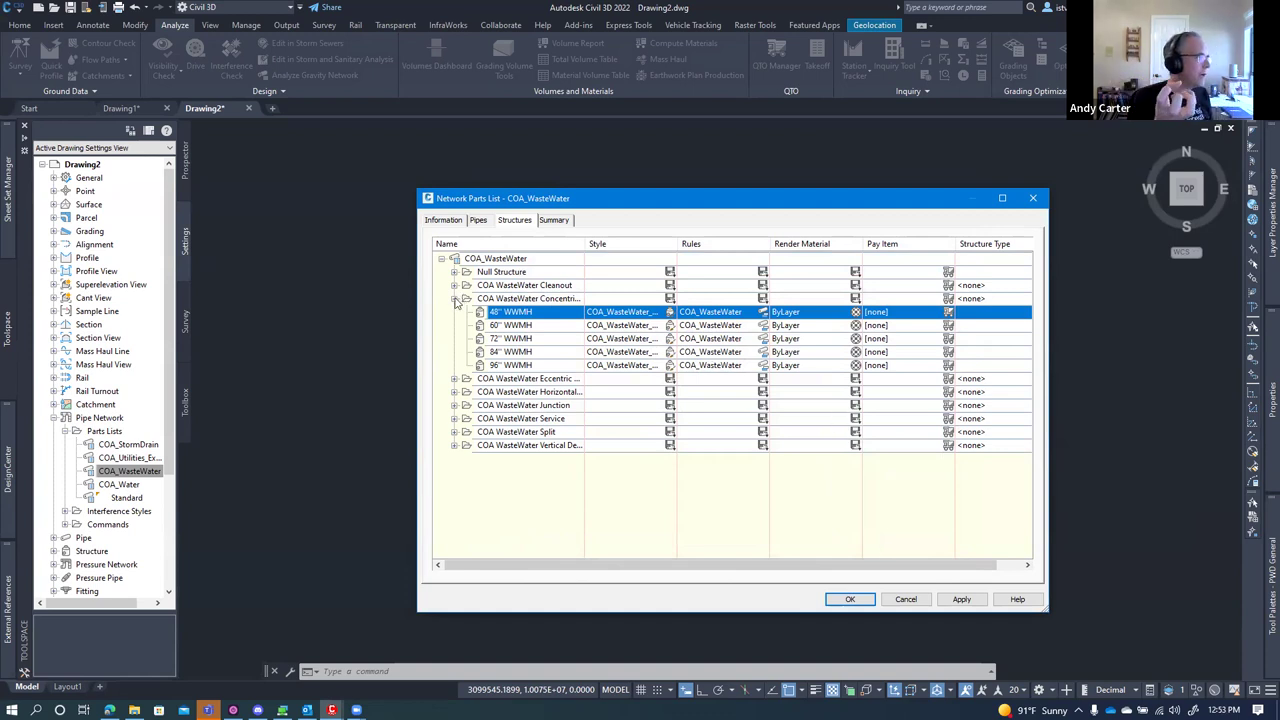
click(454, 313)
click(454, 312)
click(455, 326)
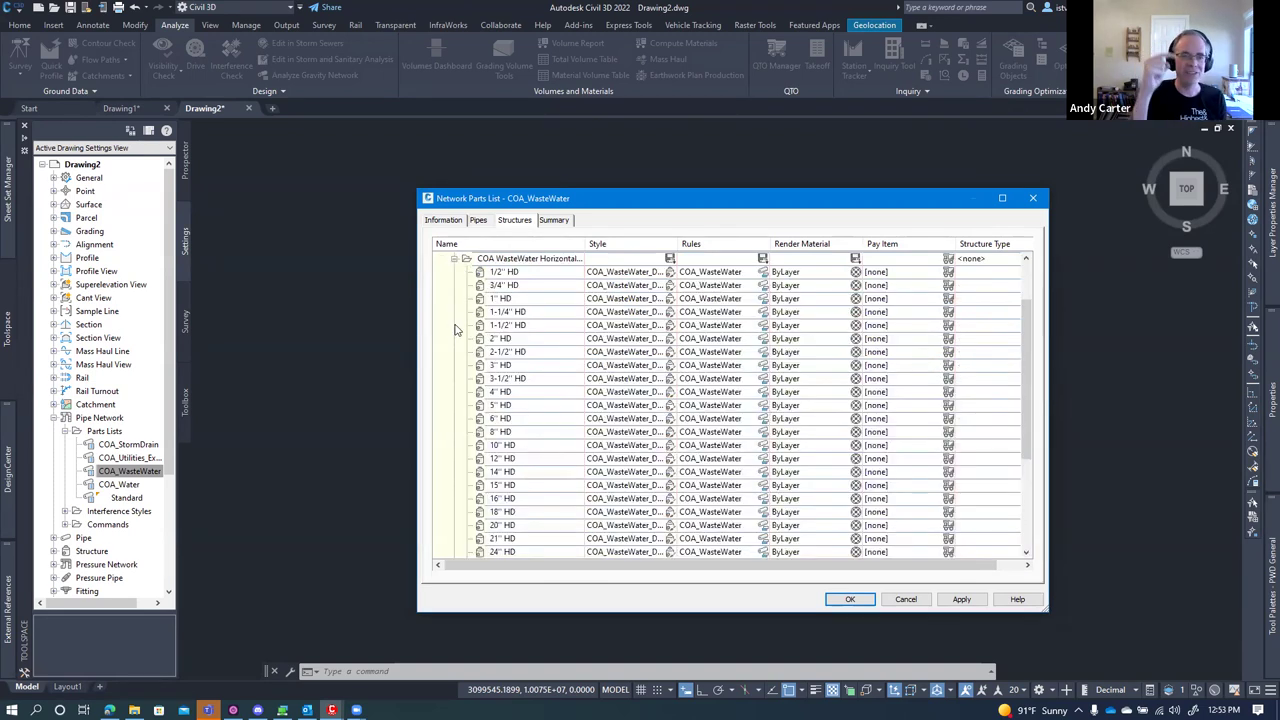
click(454, 325)
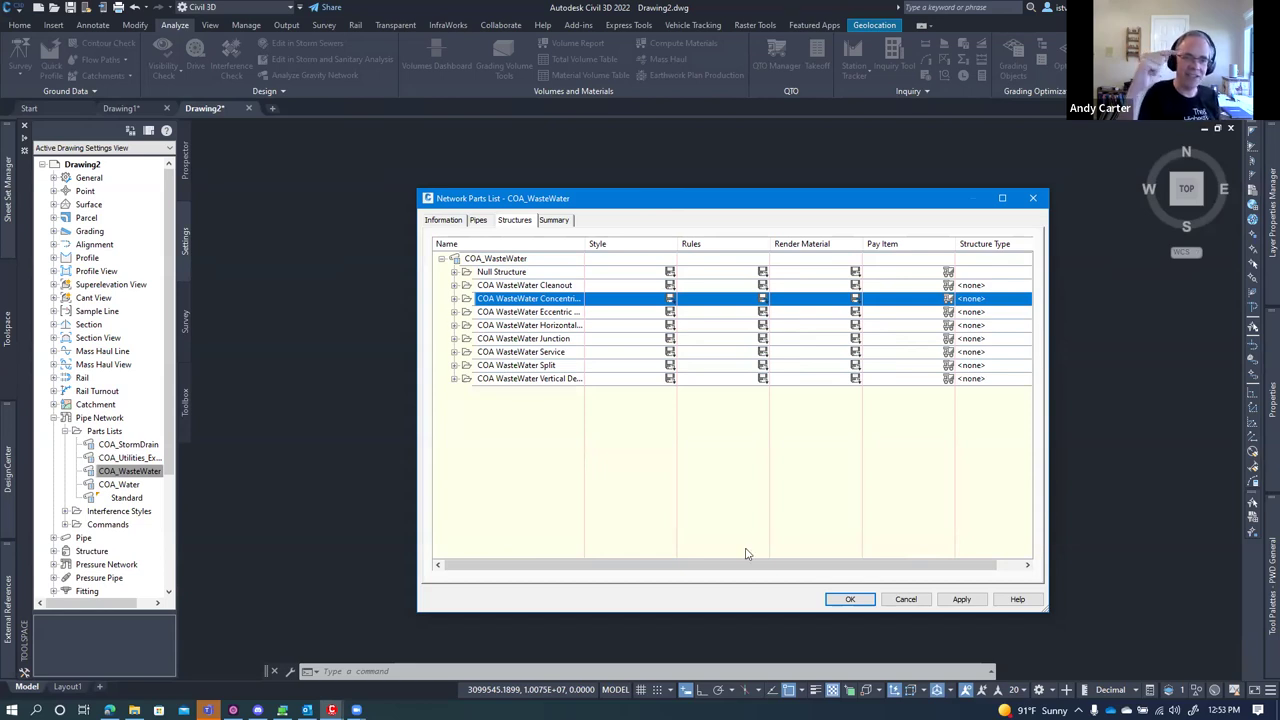
click(905, 599)
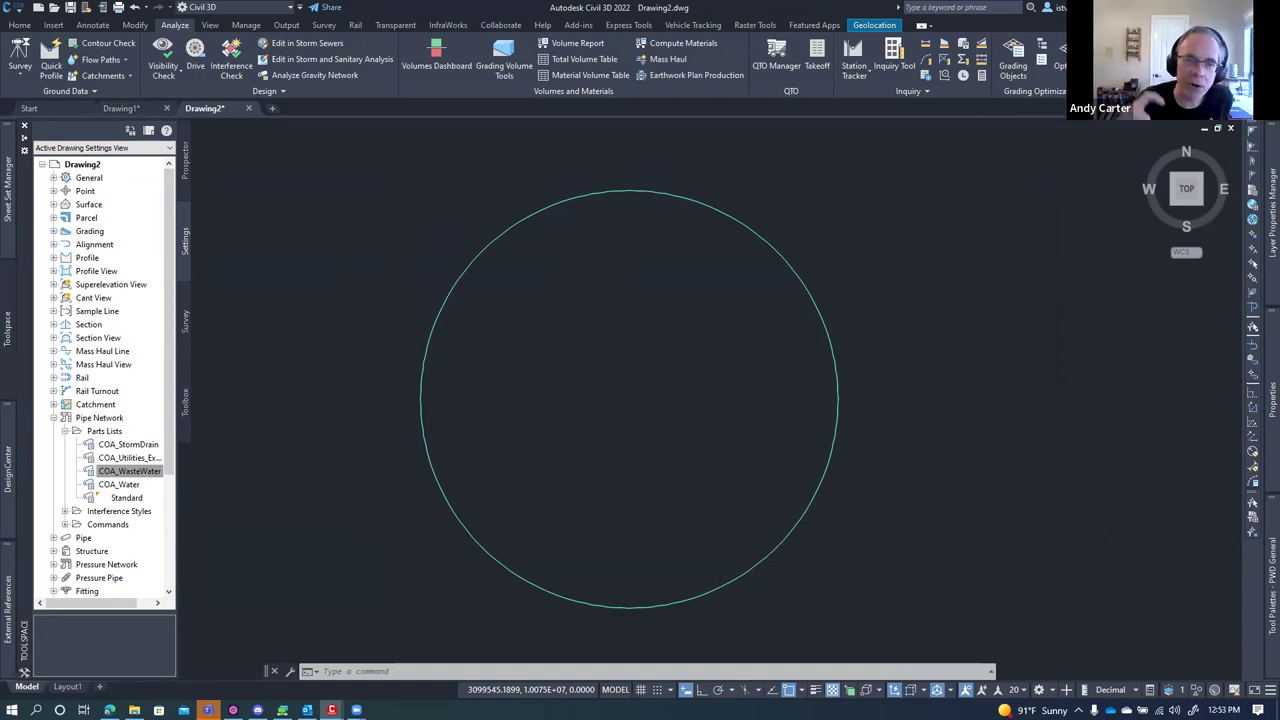
- Switch to Drawing1 and list the 510 PIPE pay items under 0500 in the City of Austin bid items, selecting 510-ASD
click(133, 108)
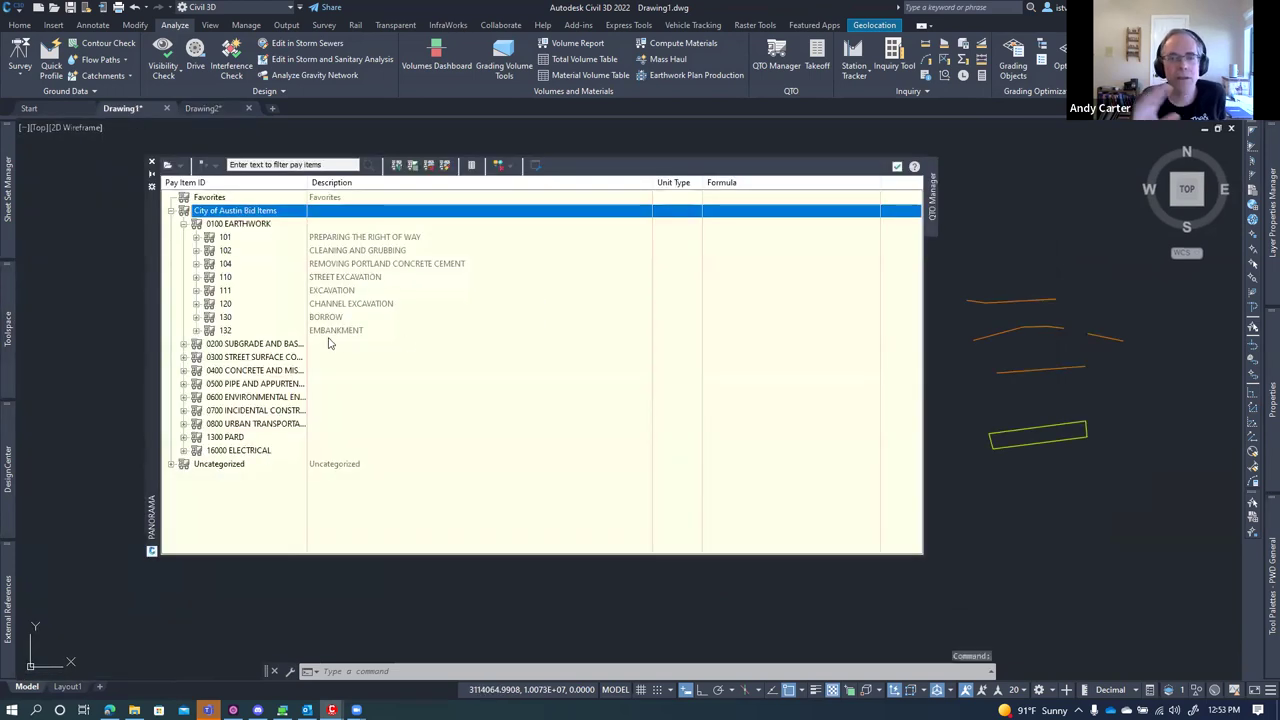
click(184, 384)
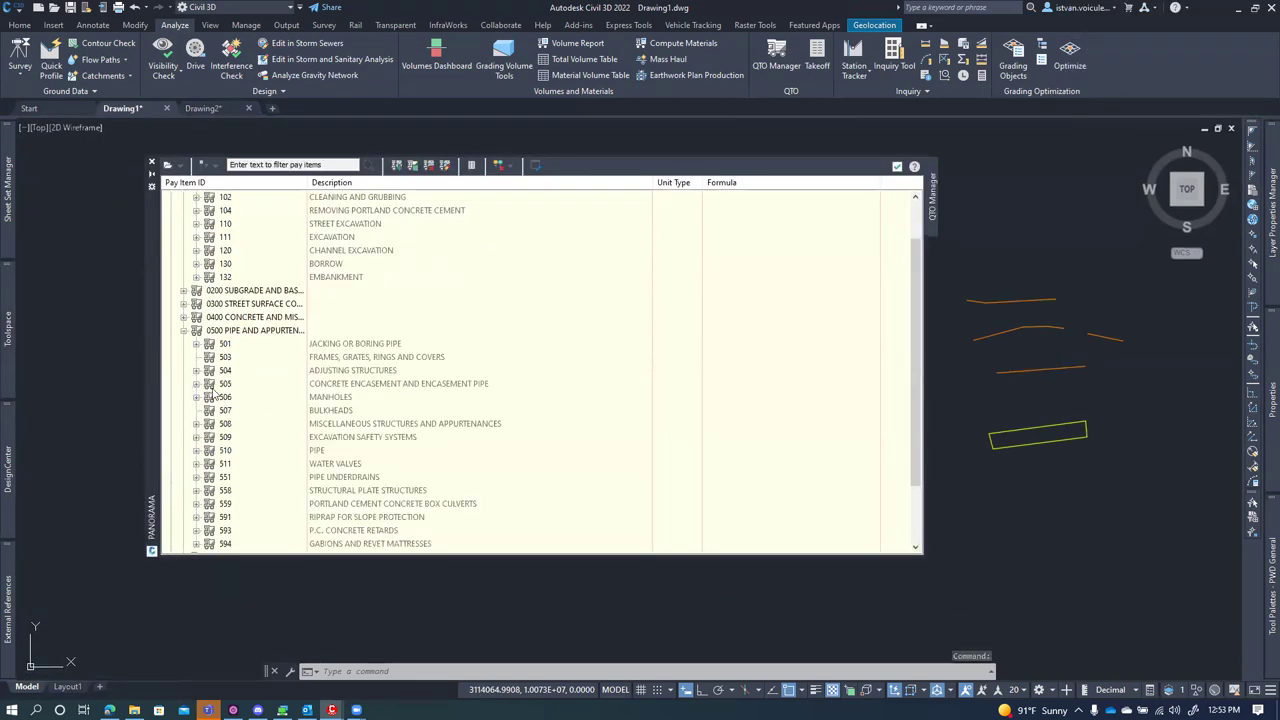
click(196, 451)
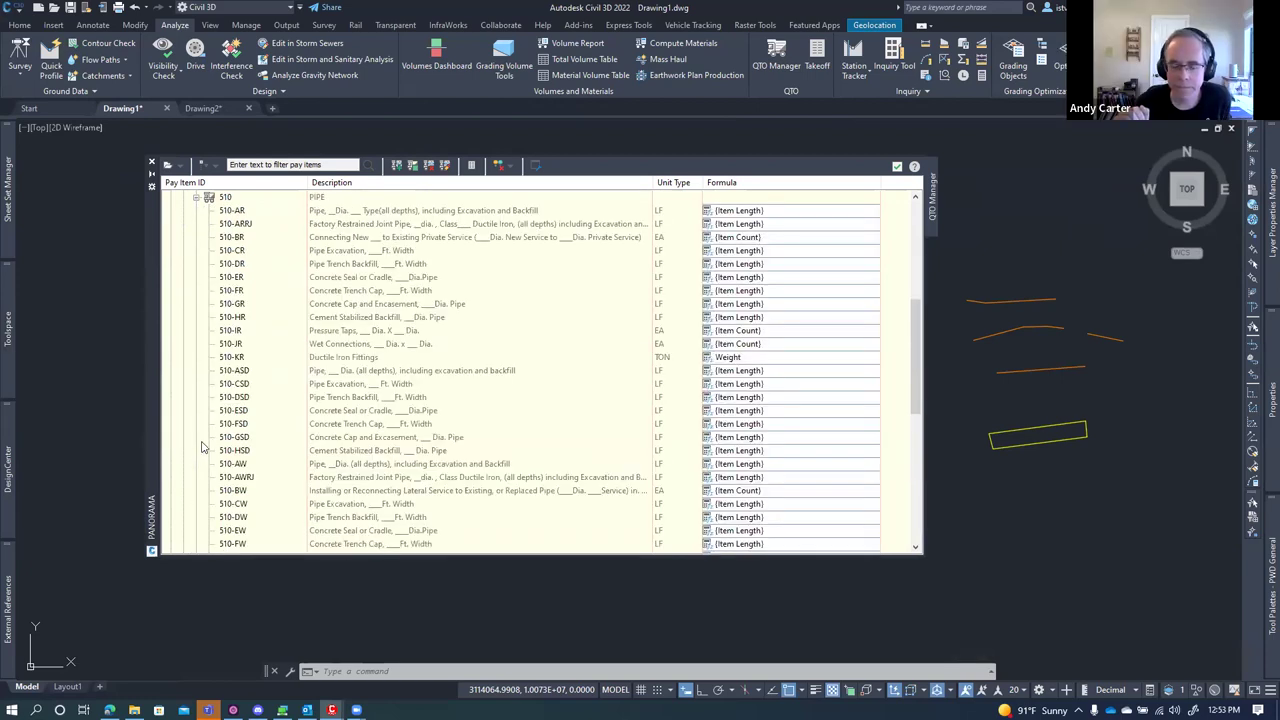
mouse_move(288, 396)
mouse_down()
mouse_move(293, 424)
mouse_move(287, 383)
mouse_up()
click(284, 376)
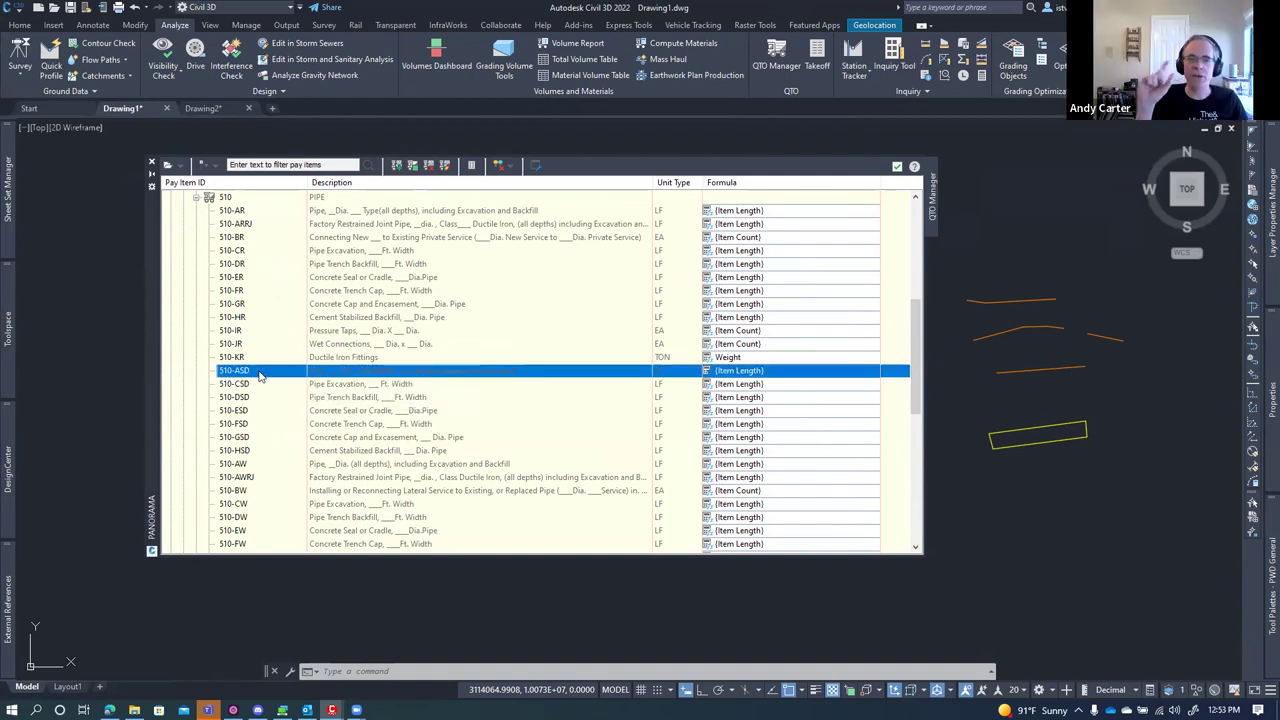
- Examine the descriptions, units and formulas of the 510 pipe pay items, including 510-KR, 510-ARRJ and 510-AR
scroll(284, 382, up, 4)
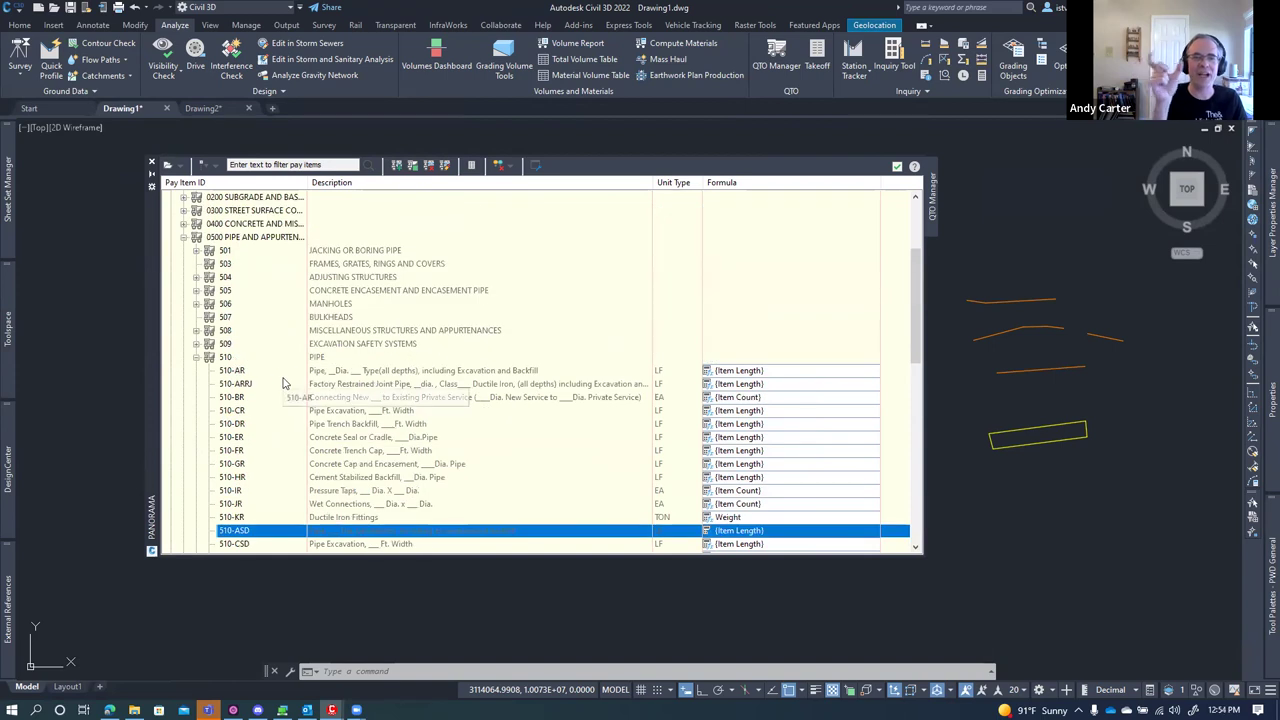
scroll(265, 388, down, 7)
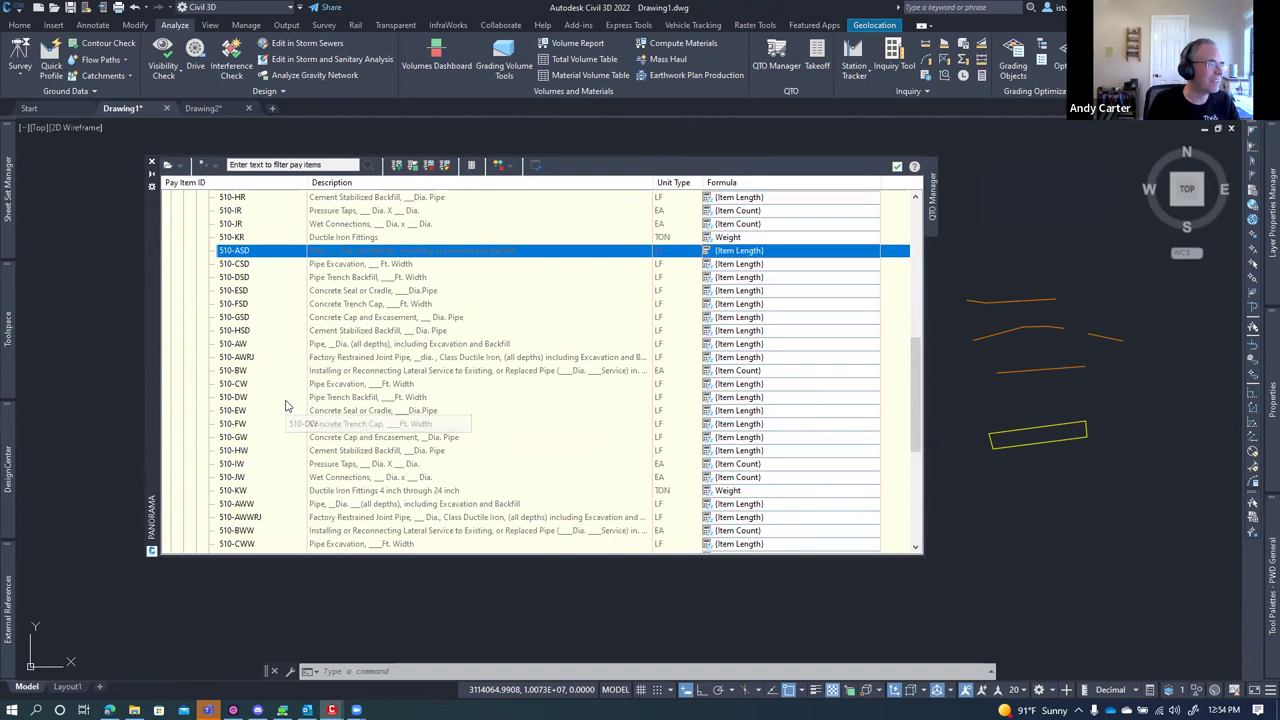
scroll(285, 395, up, 1)
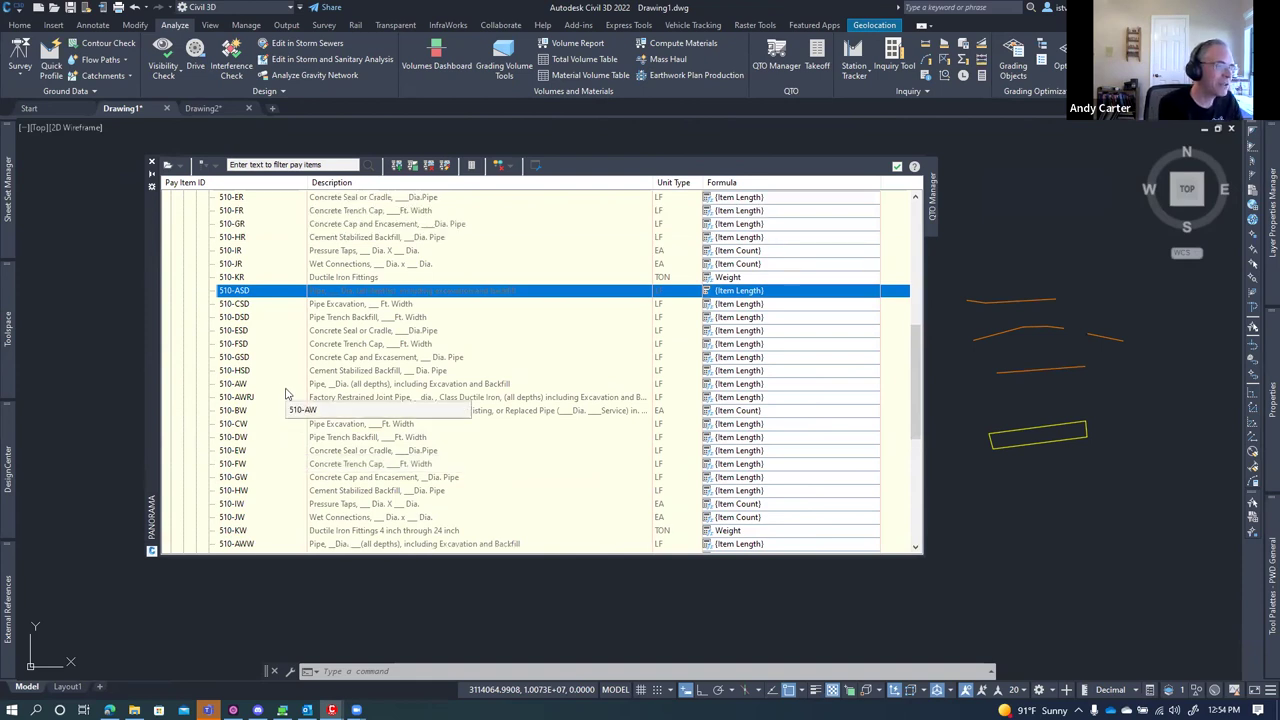
click(252, 280)
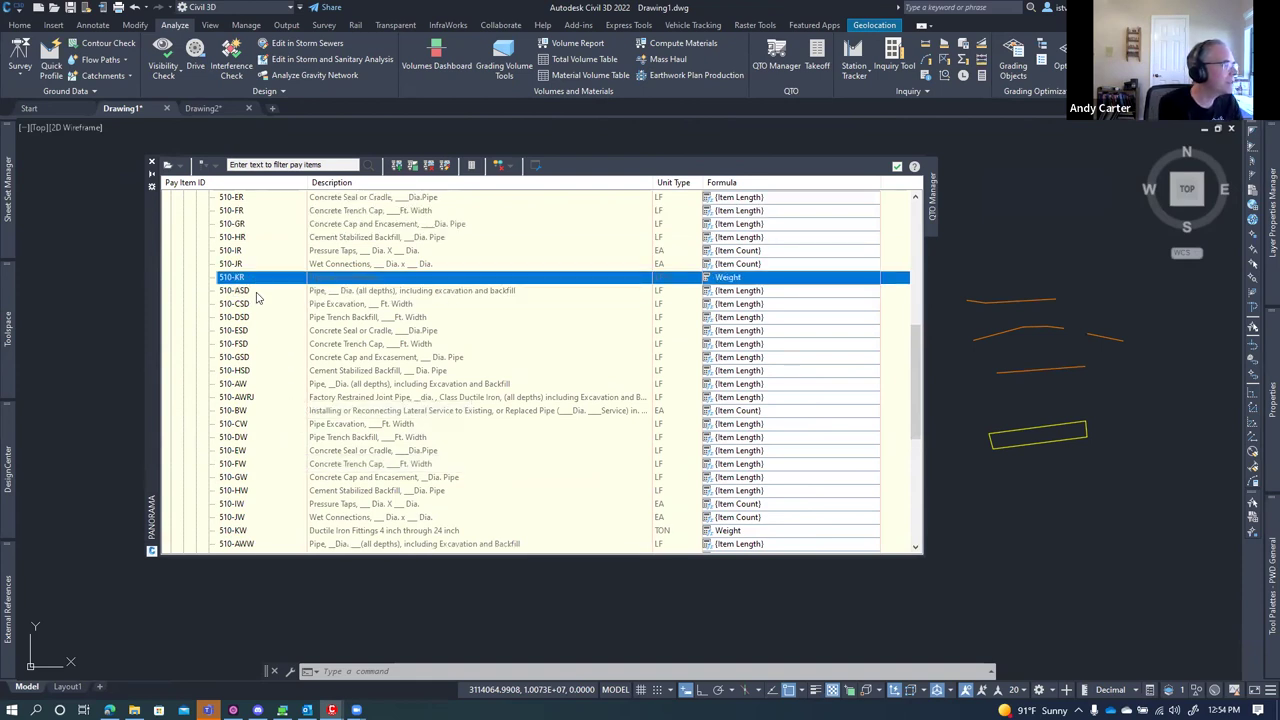
scroll(272, 334, up, 2)
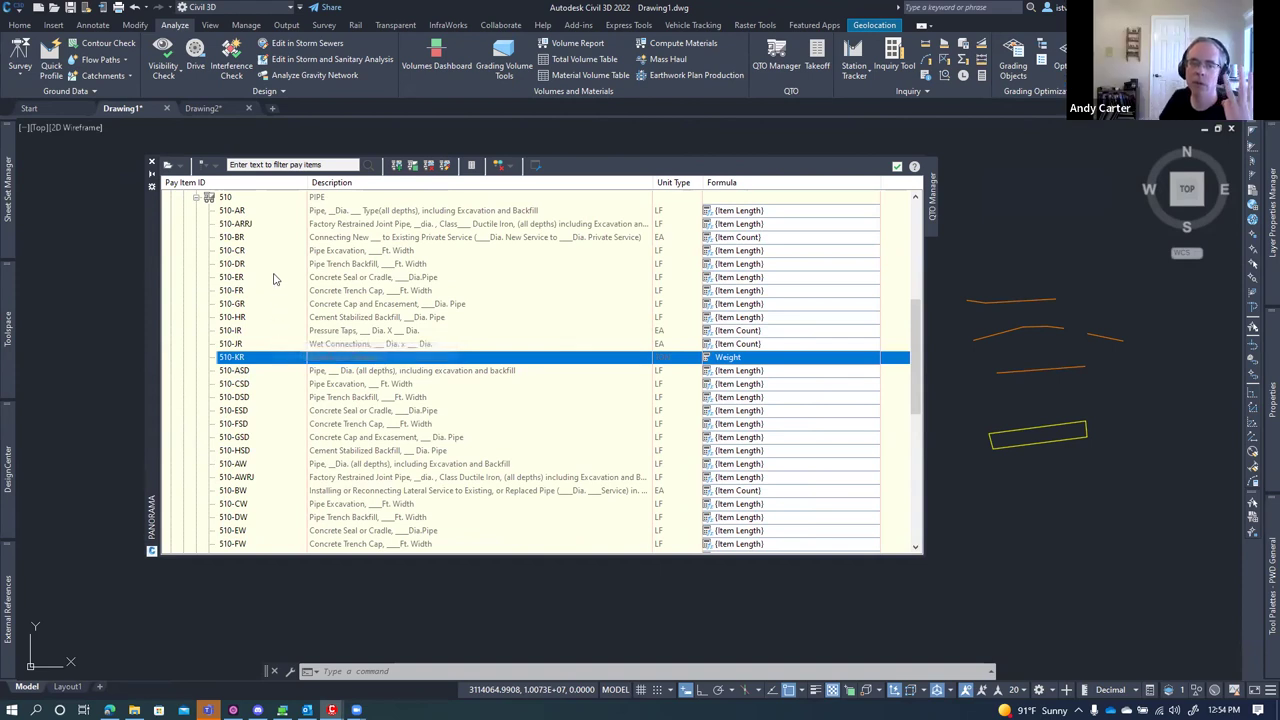
click(240, 211)
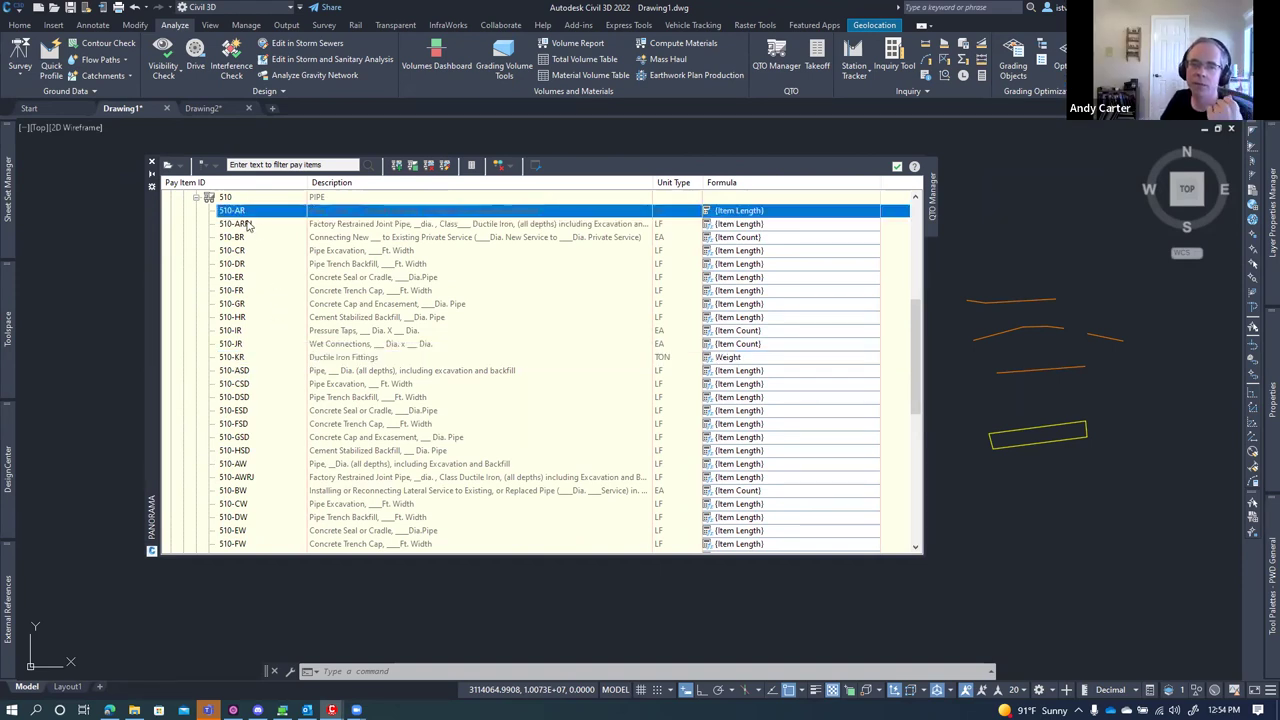
click(255, 227)
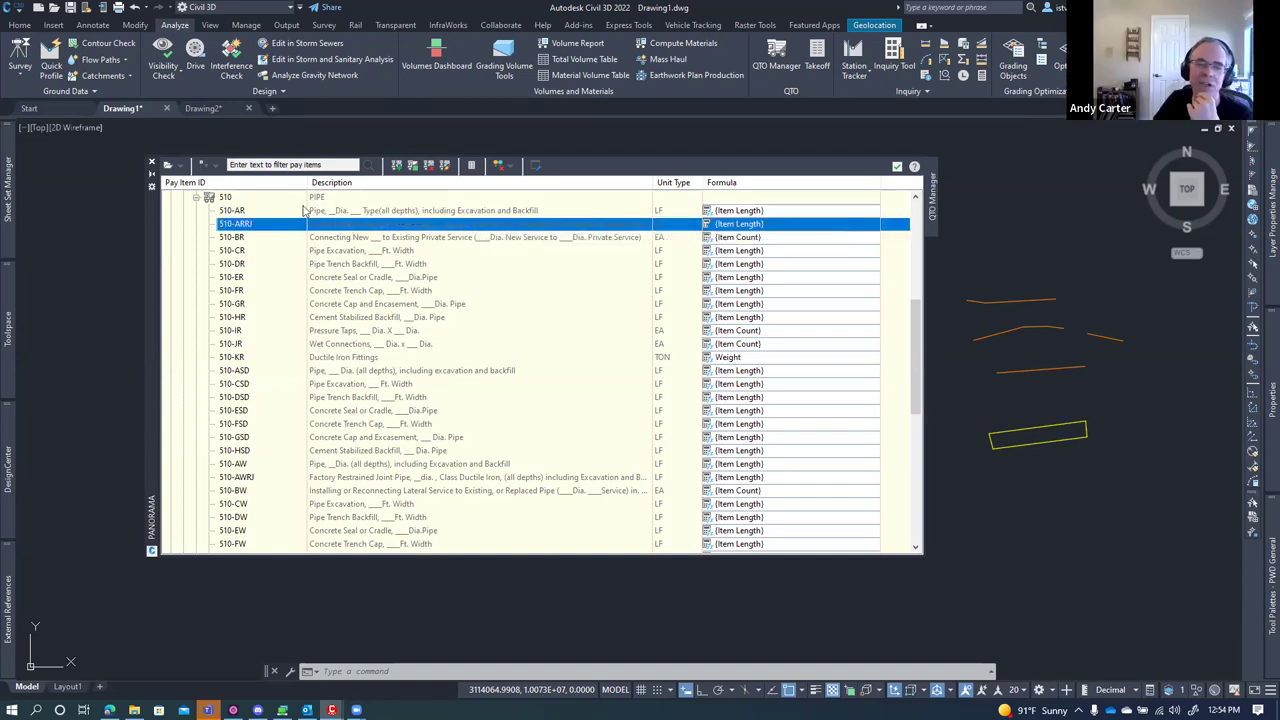
click(240, 211)
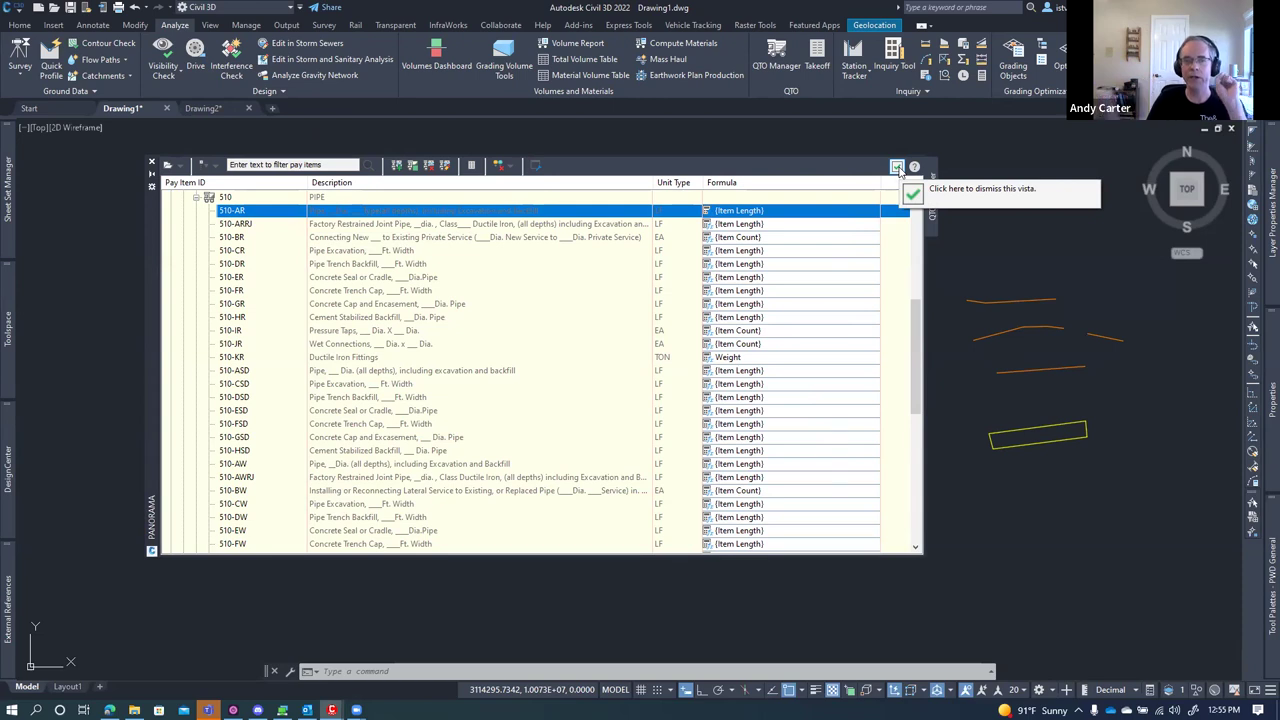
- Check the pay item highlighting options and collapse the 510, 0100 EARTHWORK and 0500 pipe categories
click(509, 168)
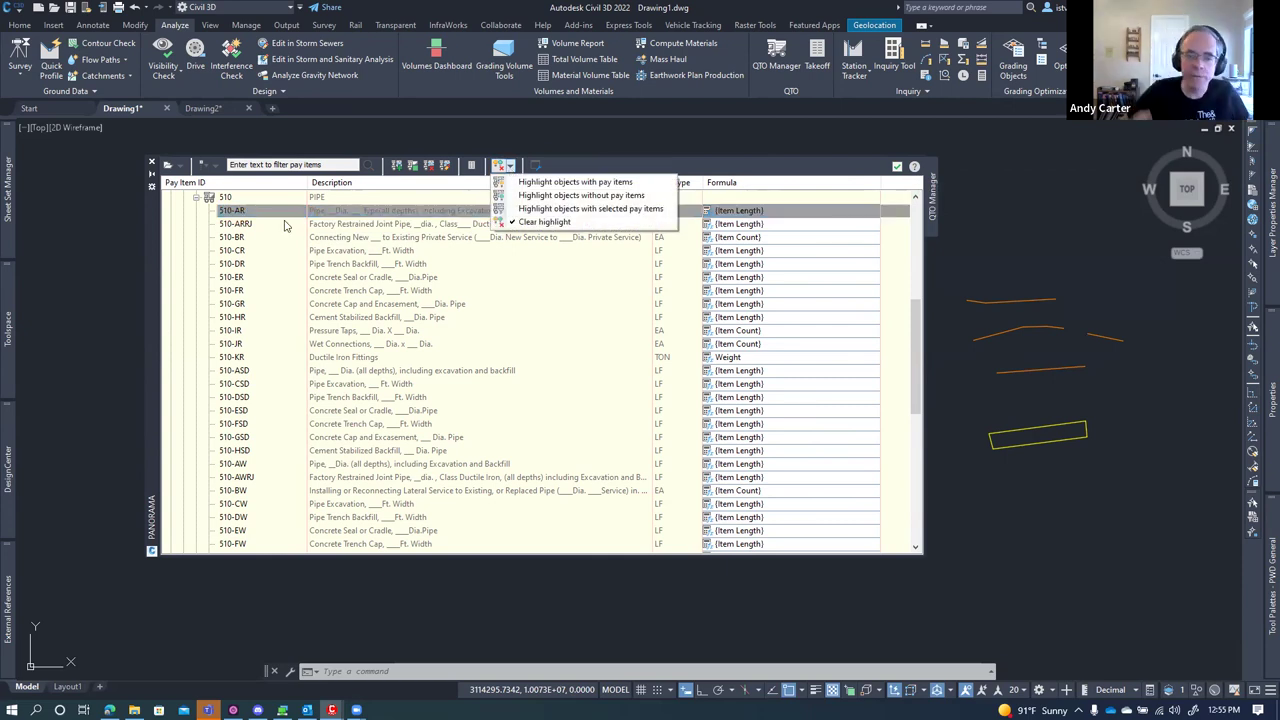
click(195, 198)
click(195, 198)
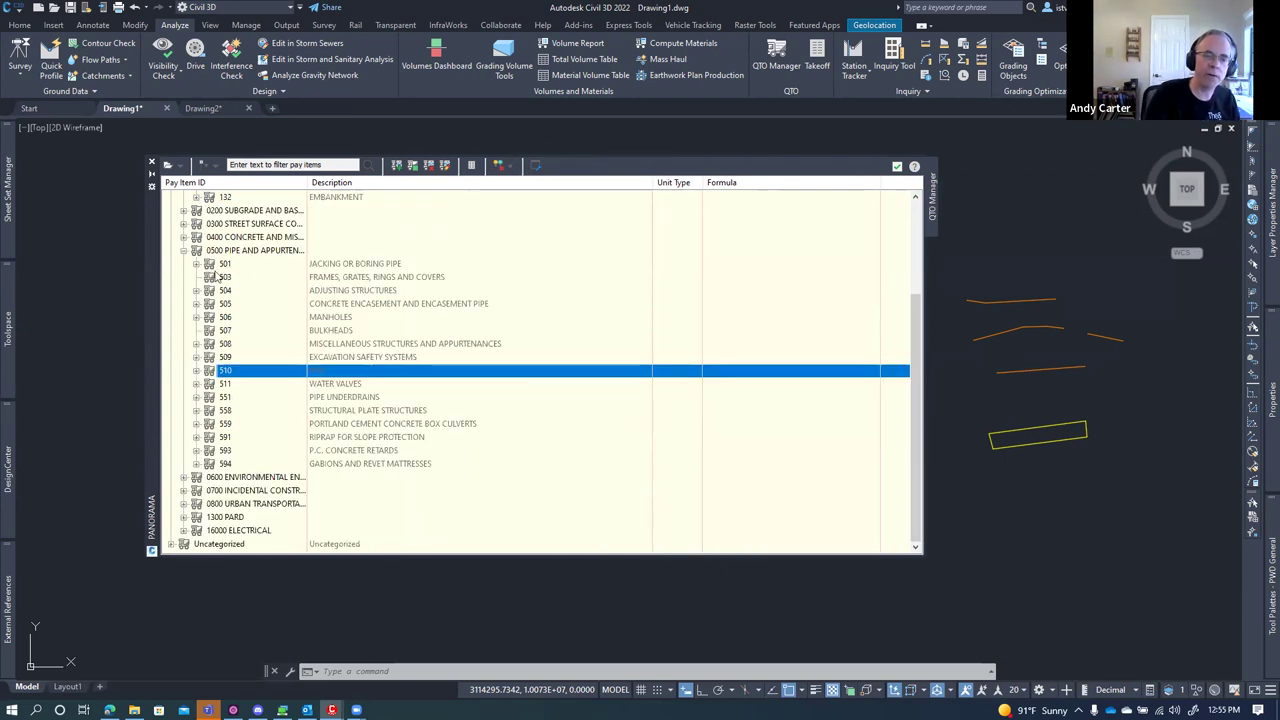
click(184, 224)
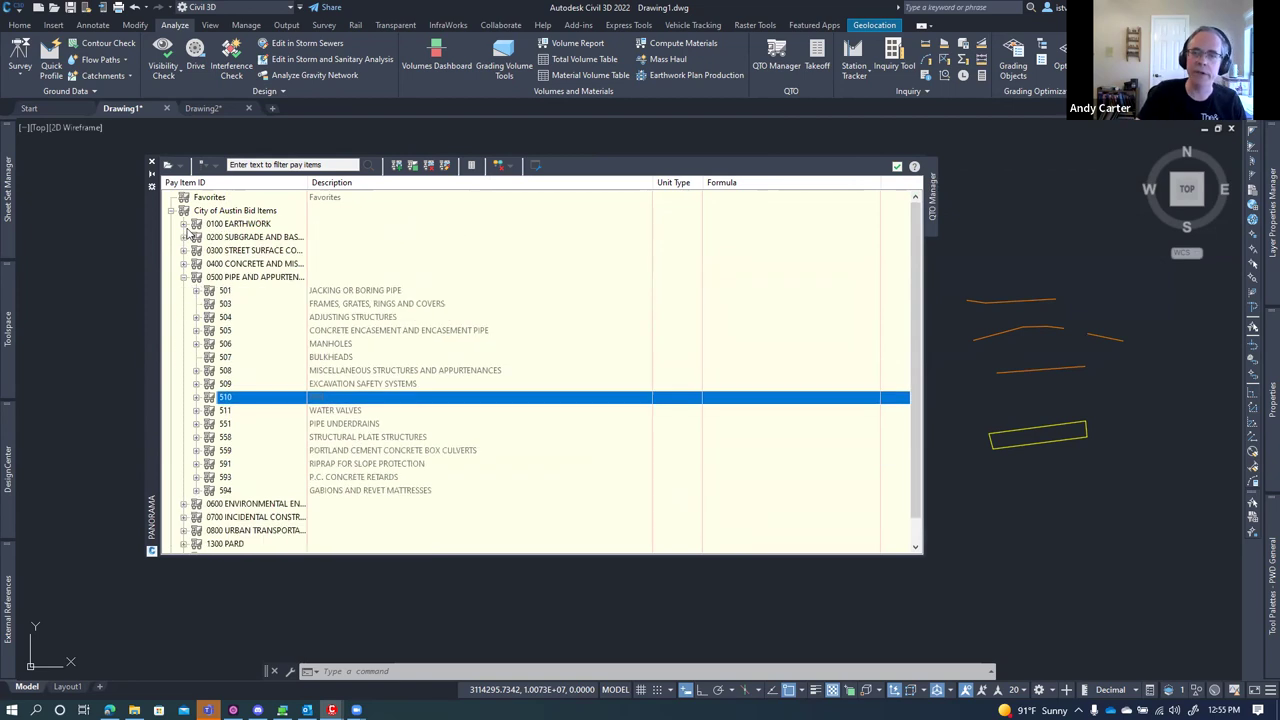
click(184, 277)
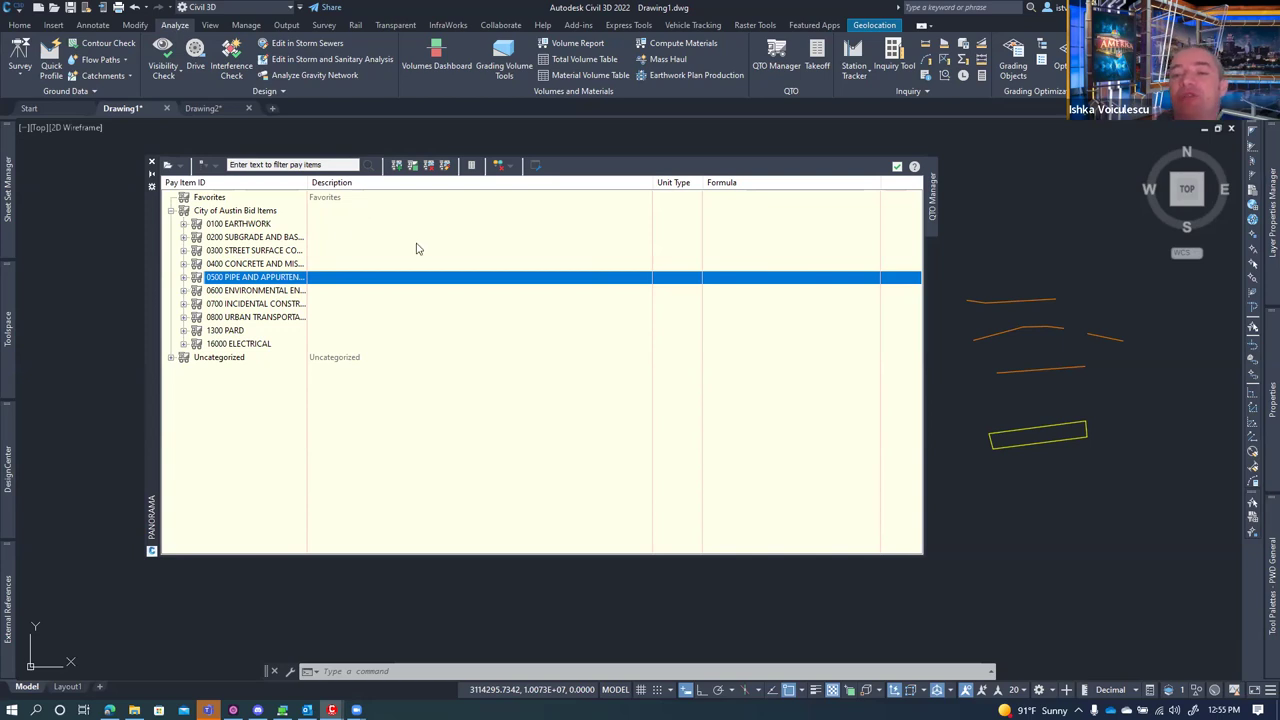
- Expand the 0400 concrete category and inspect the formulas of its 404 and 403 pay items
click(184, 277)
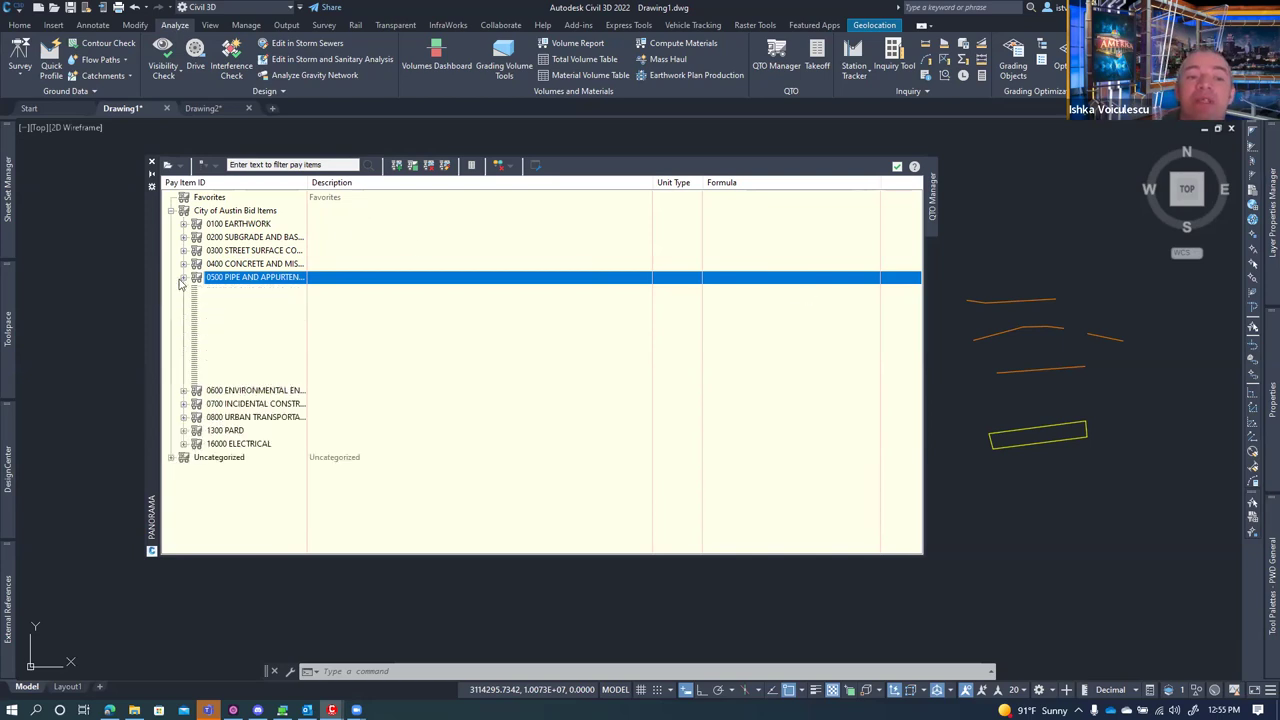
click(184, 277)
click(183, 265)
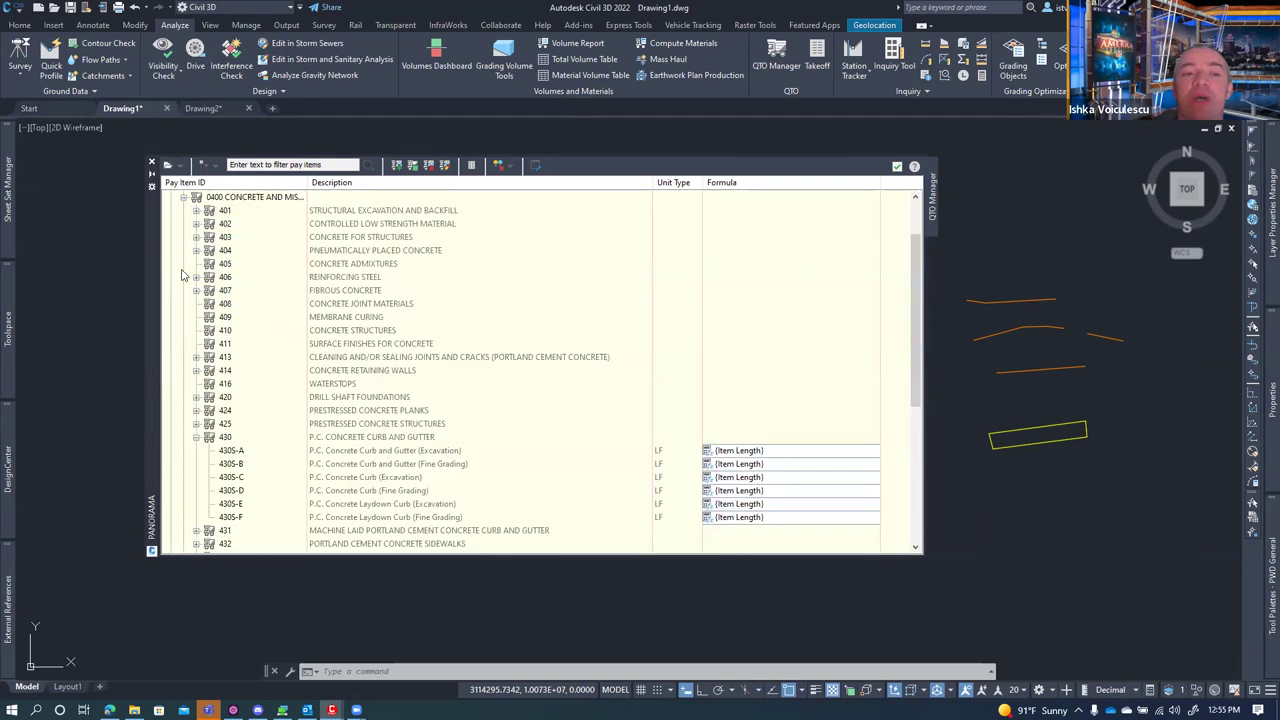
click(196, 251)
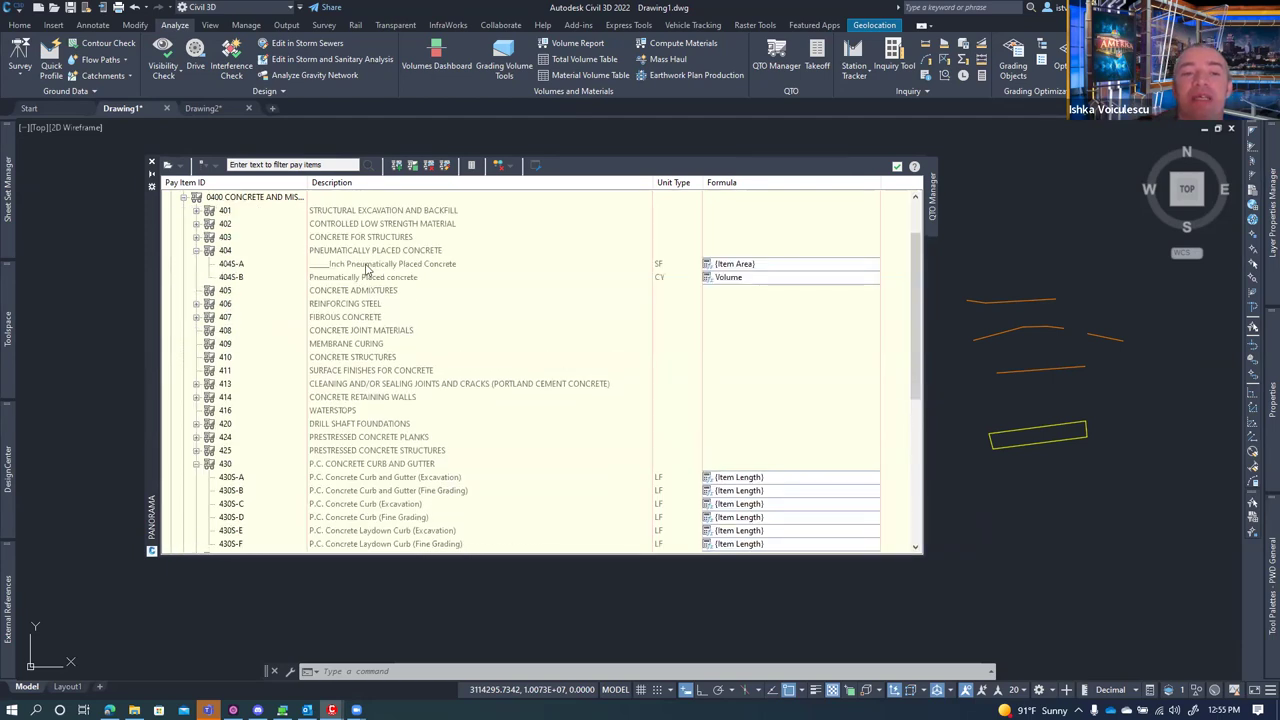
click(197, 238)
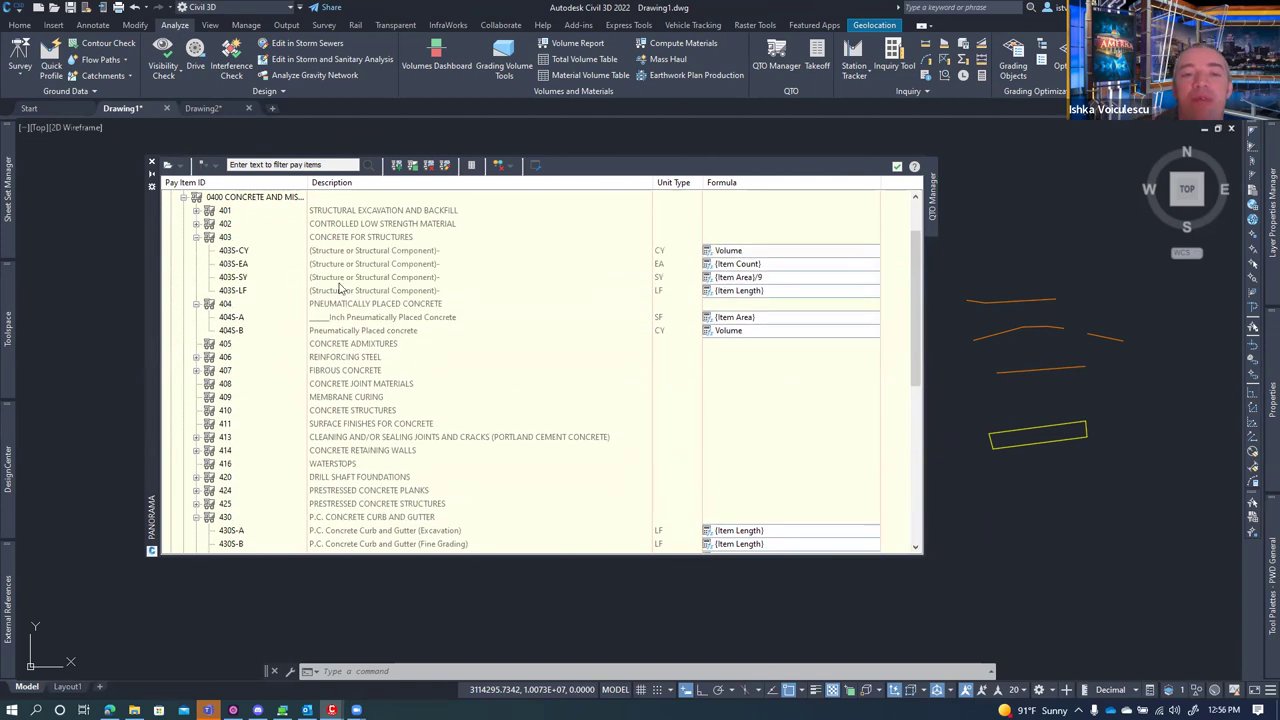
- Check the assignment options of pay item 403S-LF and the editing options of the curved polyline without applying any
right_click(343, 290)
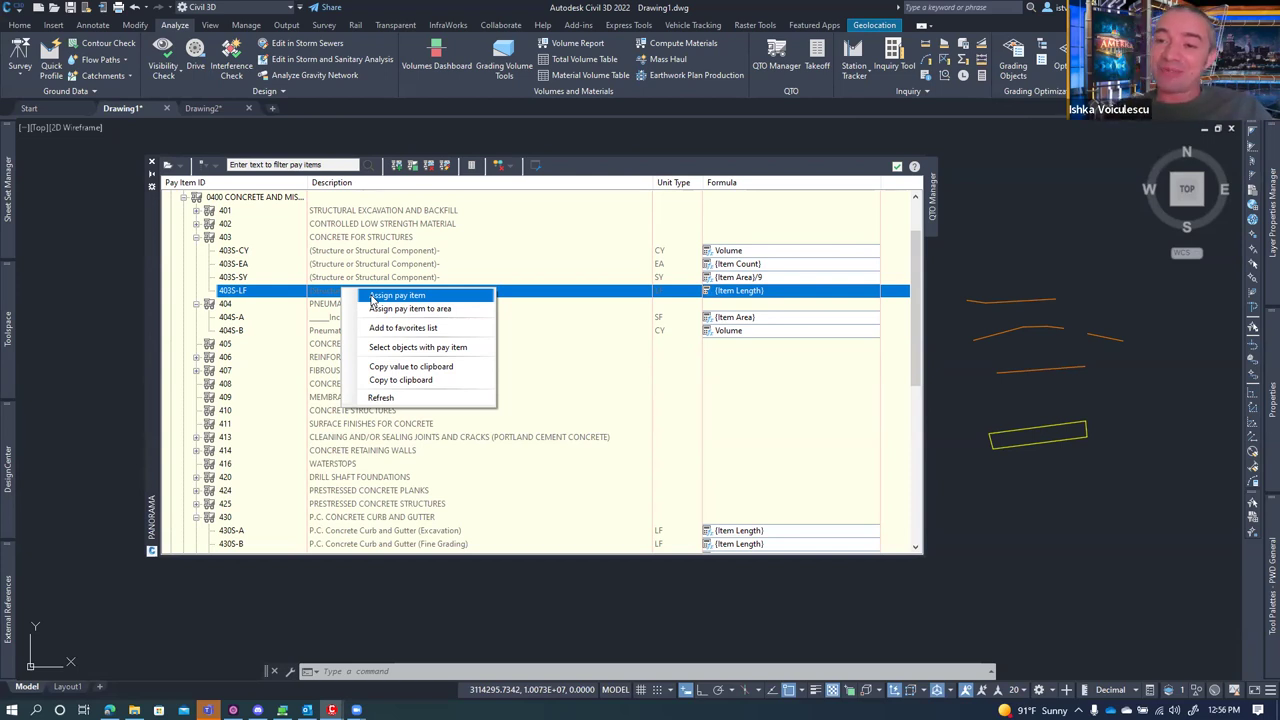
click(1033, 320)
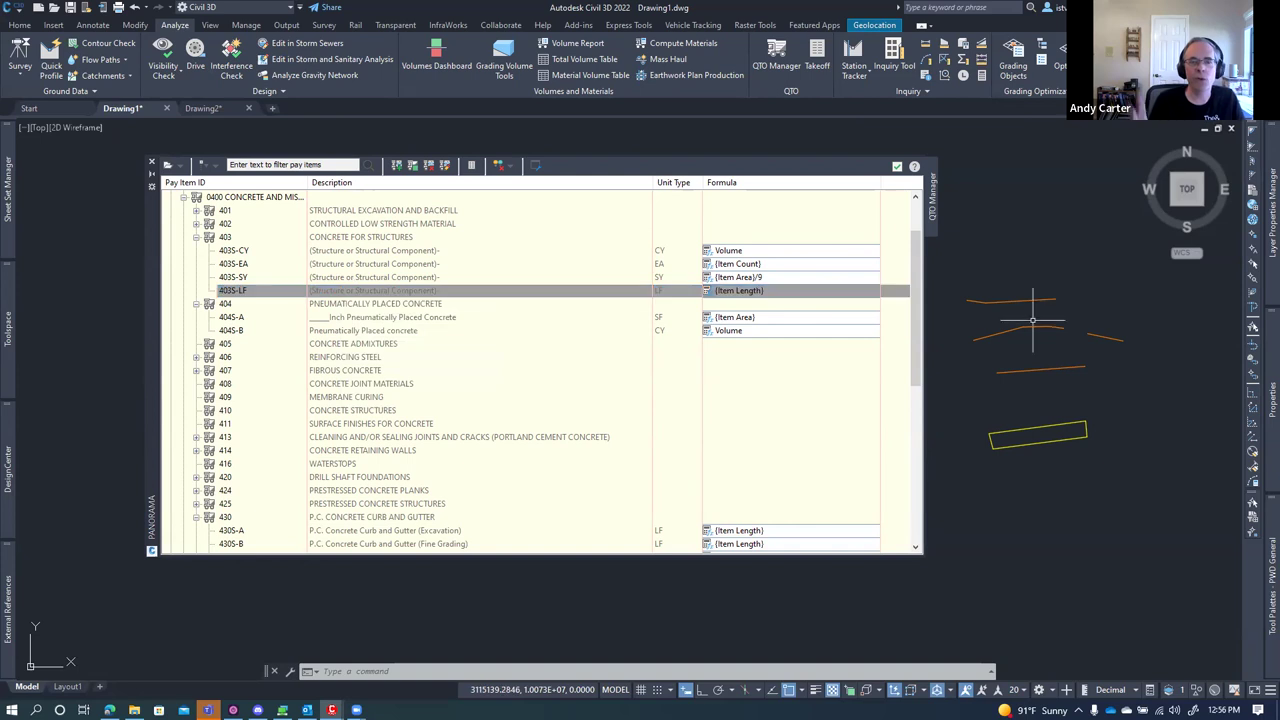
key(Escape)
key(Escape)
key(Escape)
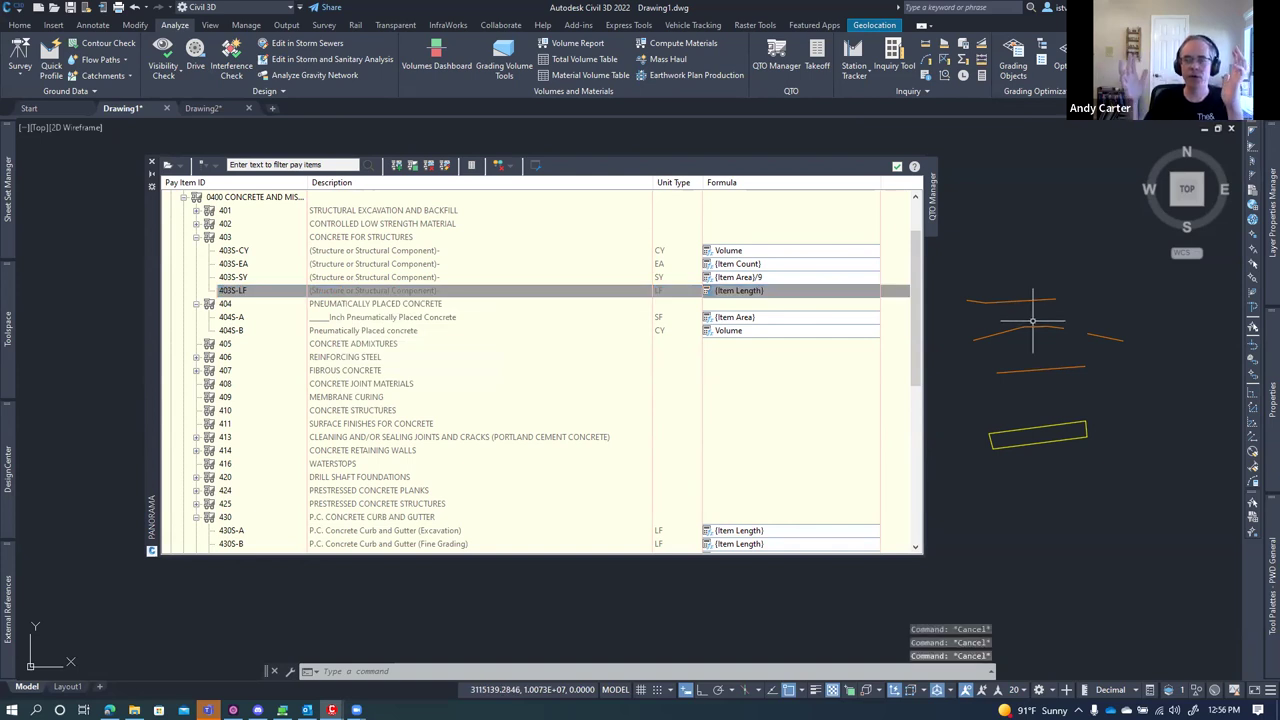
click(1035, 326)
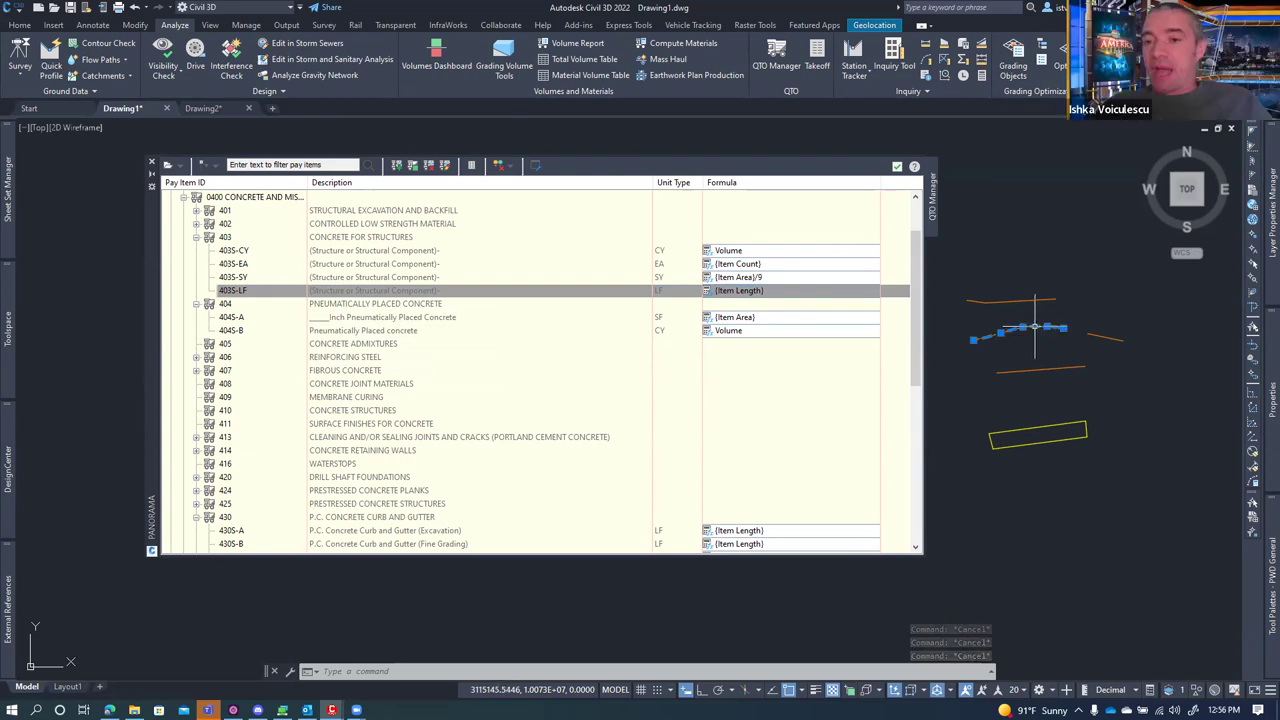
right_click(1036, 330)
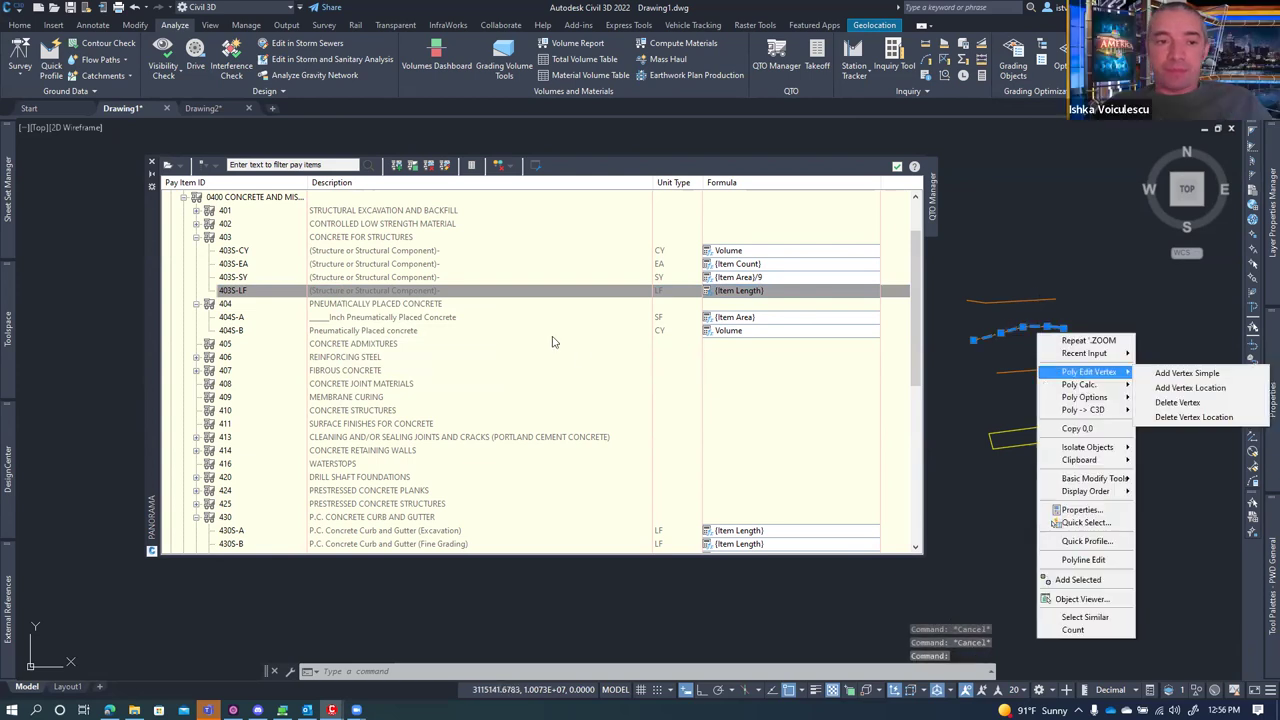
key(Escape)
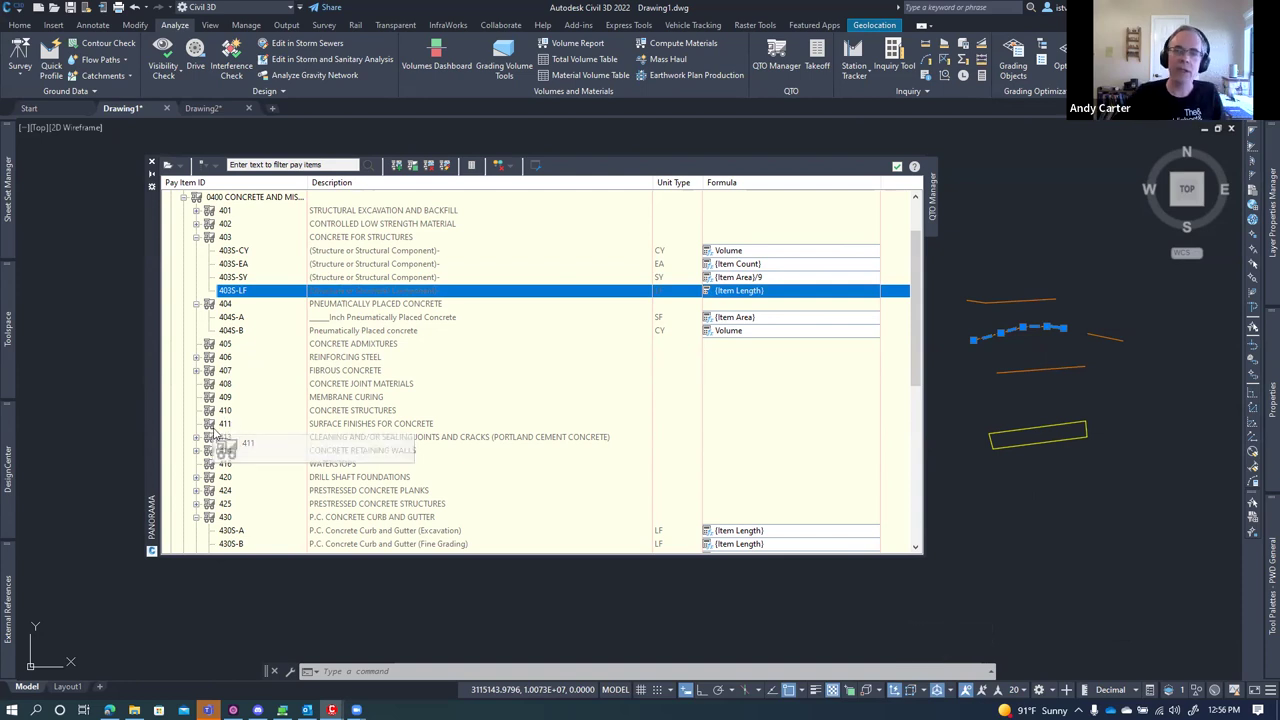
- Locate pay item 430S-B, P.C. Concrete Curb and Gutter (Fine Grading), and clear the polyline selection in the drawing
scroll(203, 441, down, 3)
scroll(246, 445, down, 2)
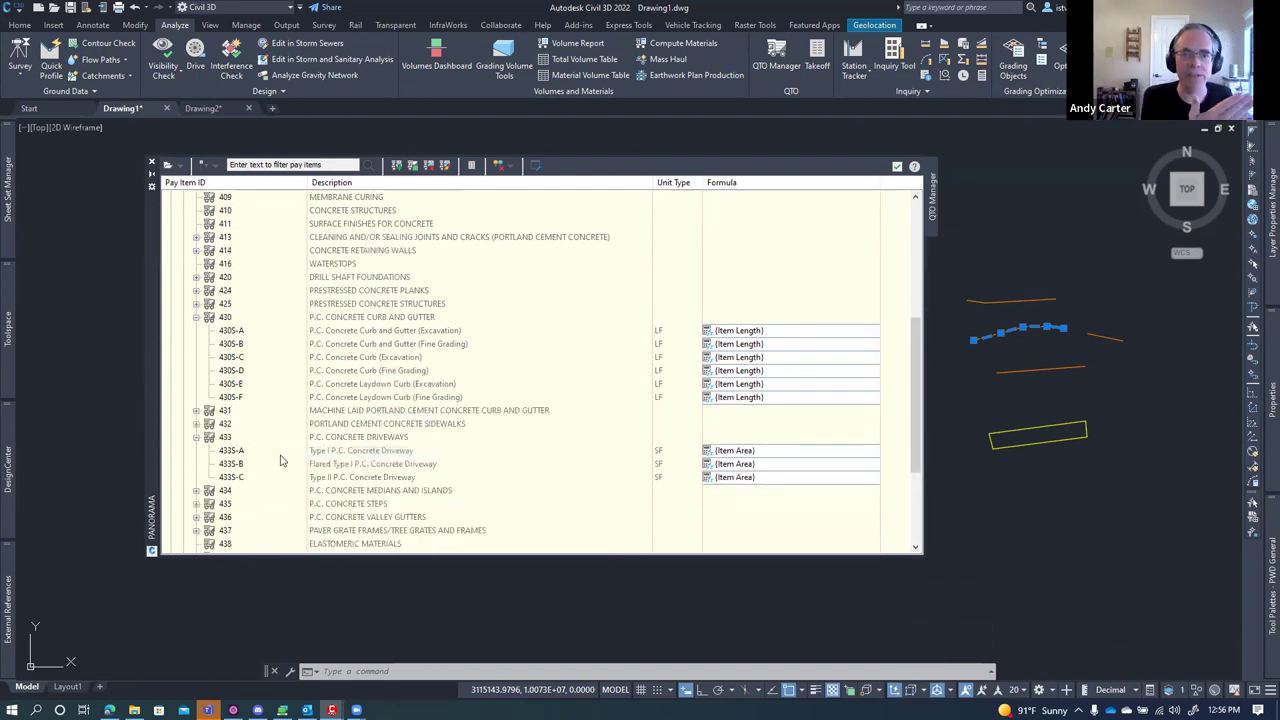
click(234, 345)
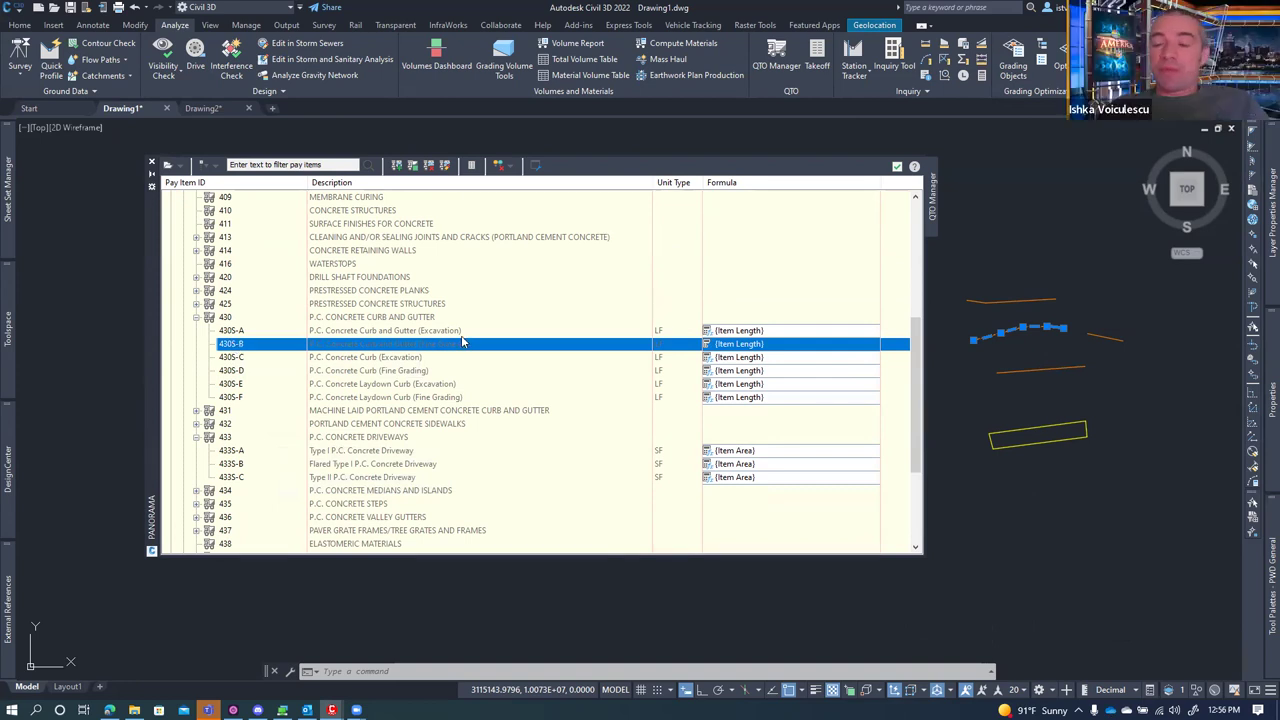
key(Escape)
key(Escape)
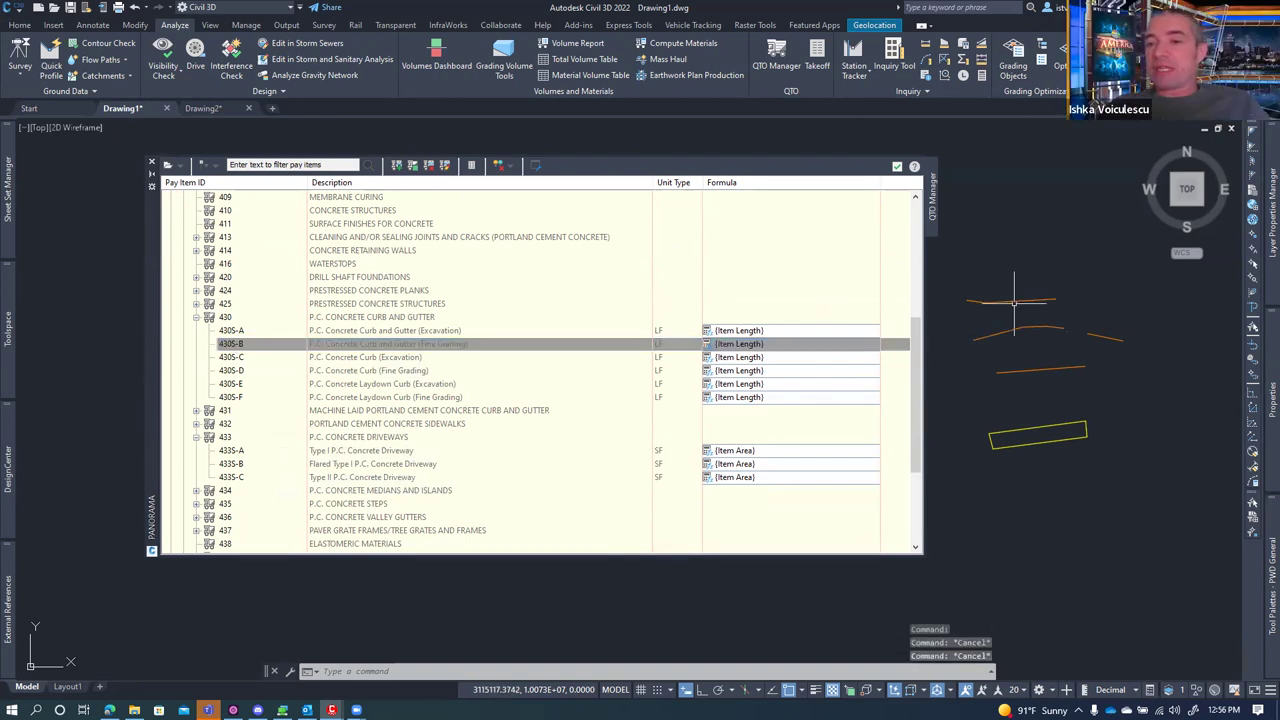
- Select the uppermost orange polyline and all similar ones, and measure their total length with TLEN
click(1020, 298)
key(Escape)
key(Escape)
click(1008, 300)
key(Escape)
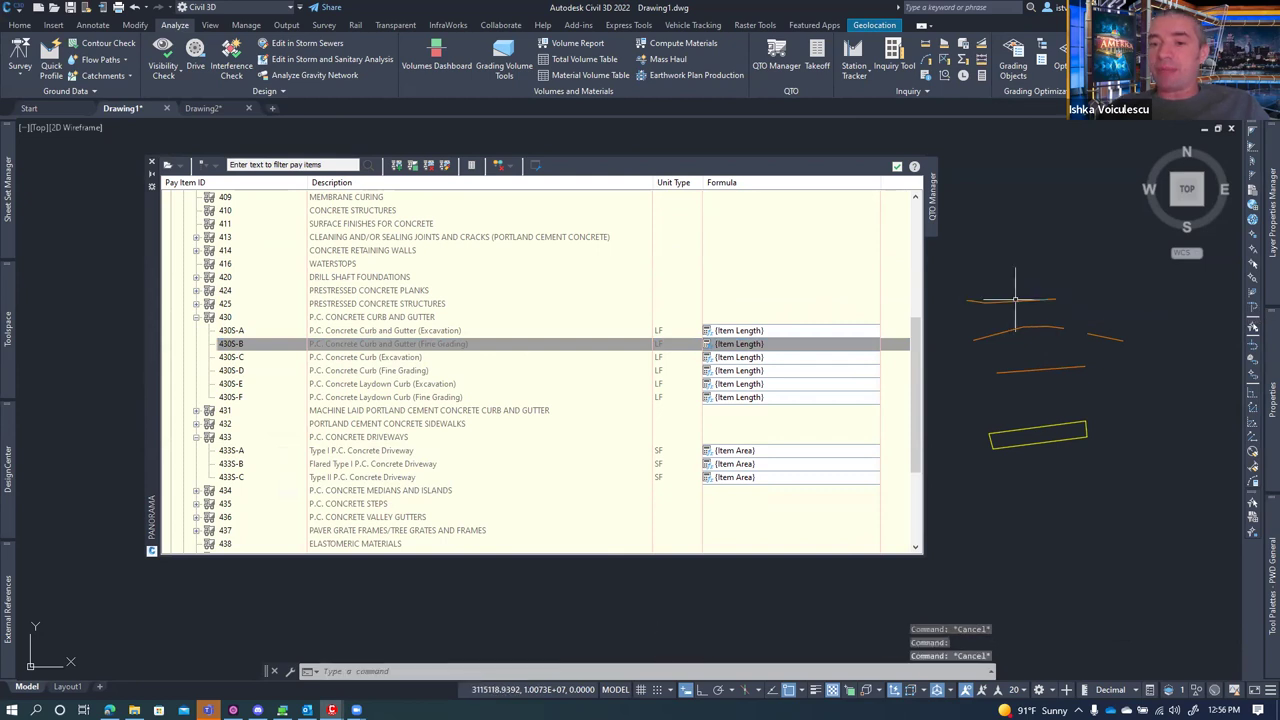
click(1007, 300)
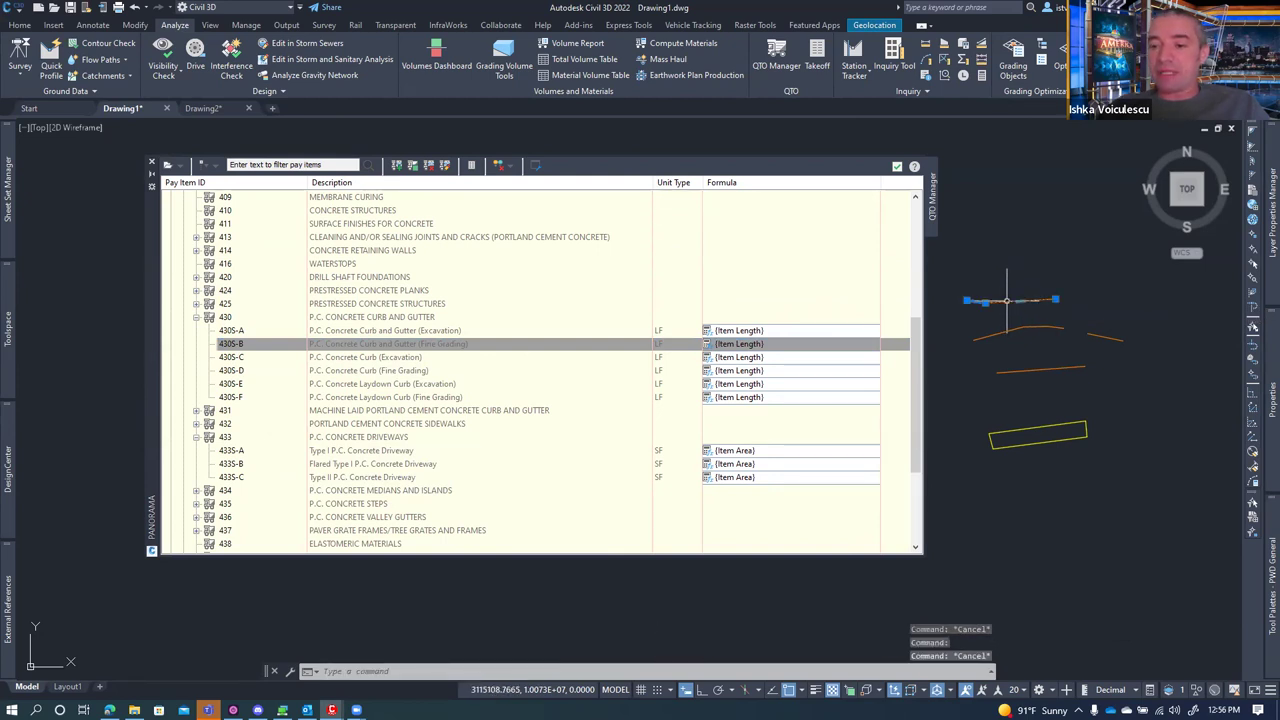
right_click(1007, 300)
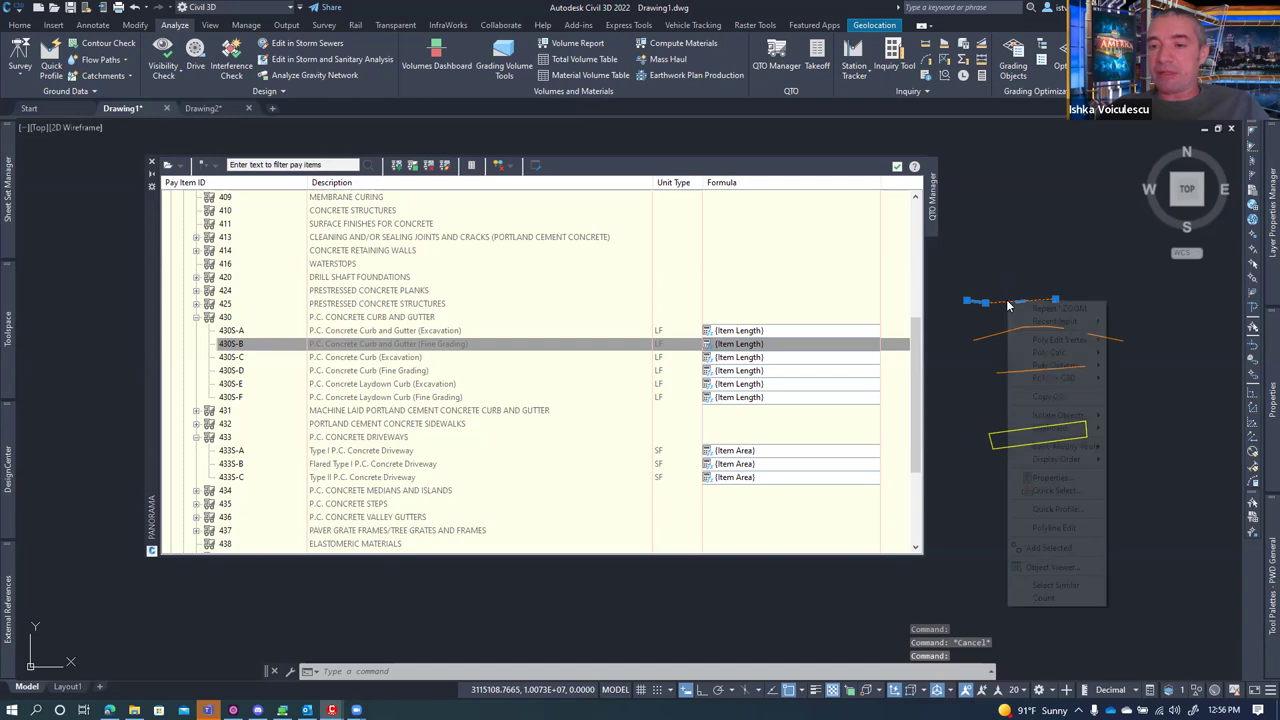
click(1074, 587)
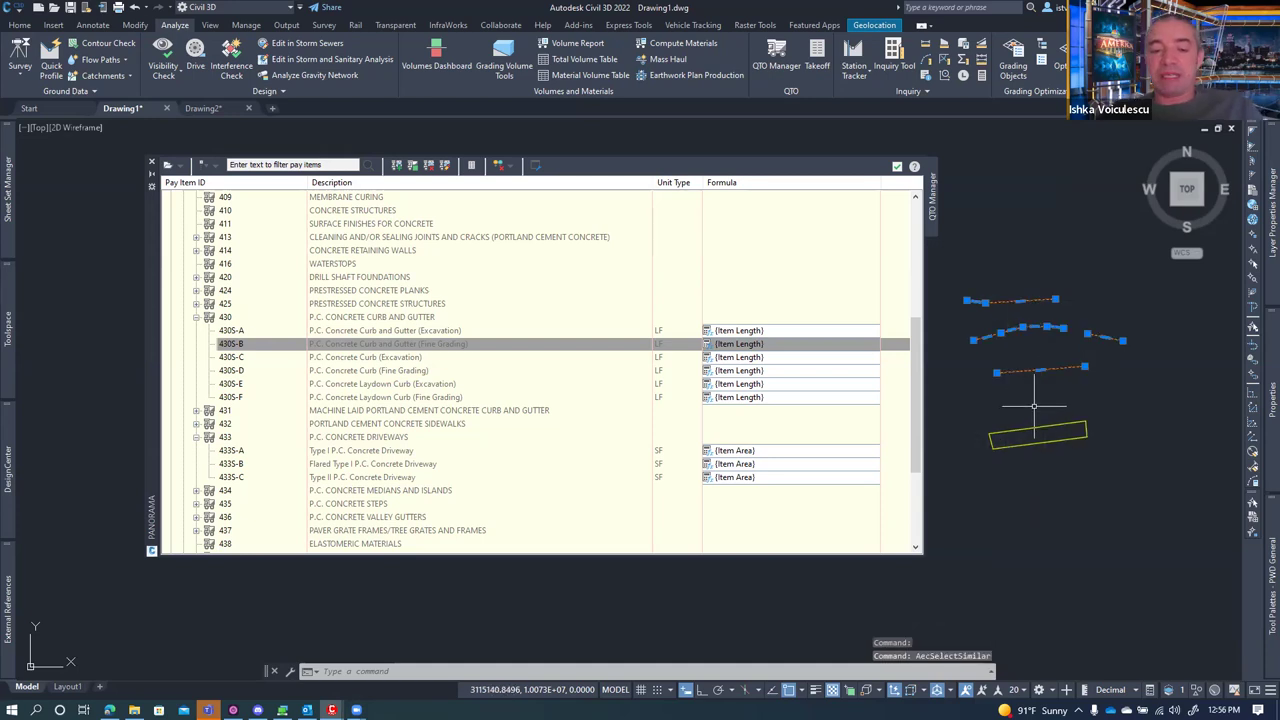
text(TLEN)
key(Return)
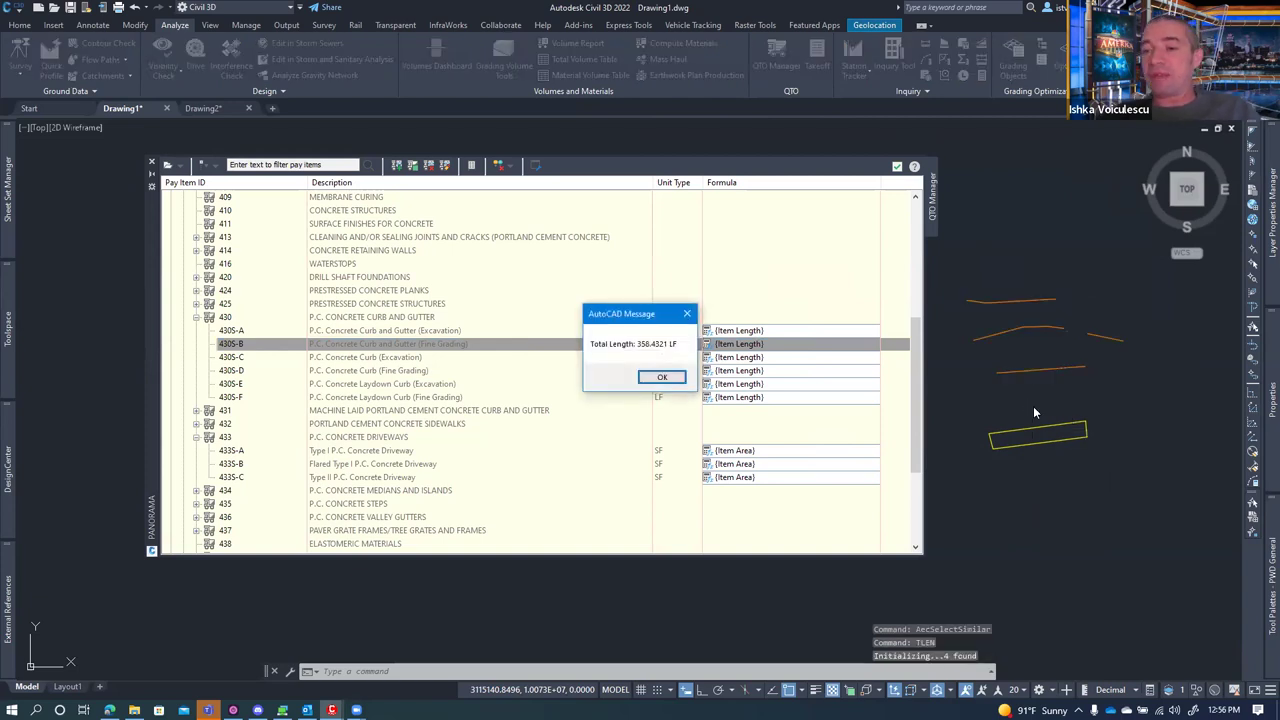
click(657, 381)
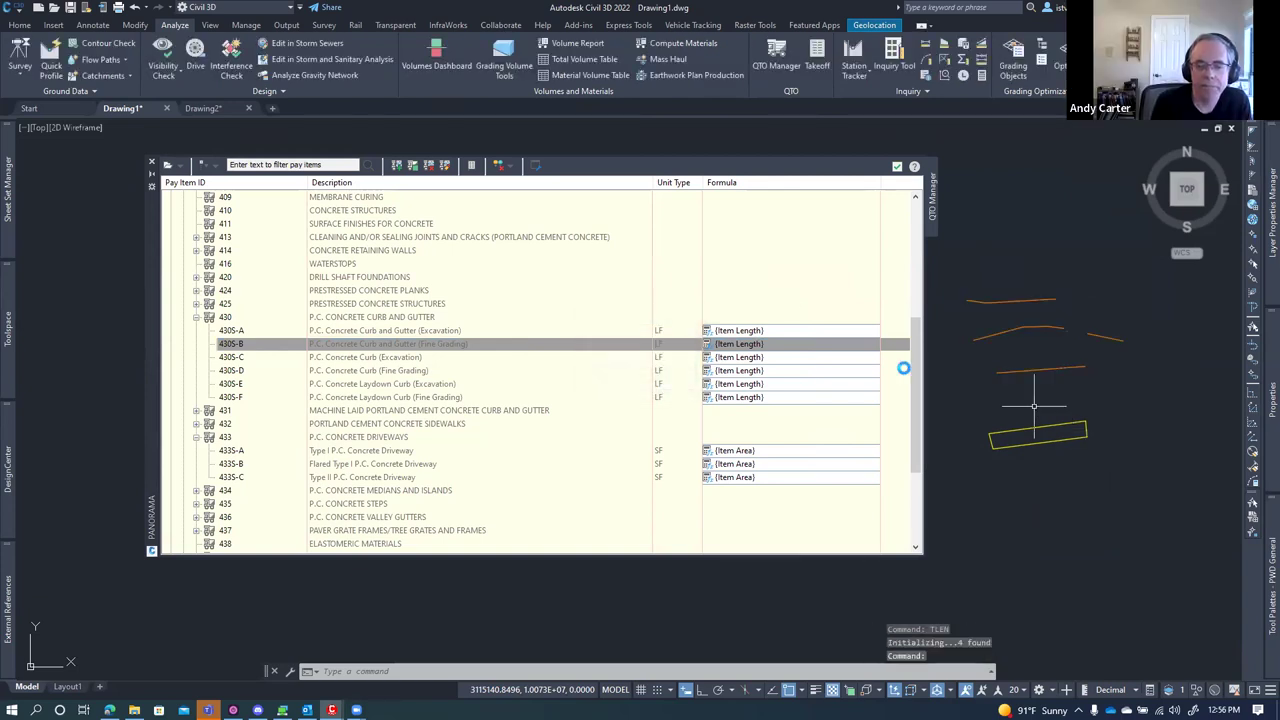
- Assign pay item 430S-B to the curved orange polyline and all similar polylines, and clear the selection
click(1055, 327)
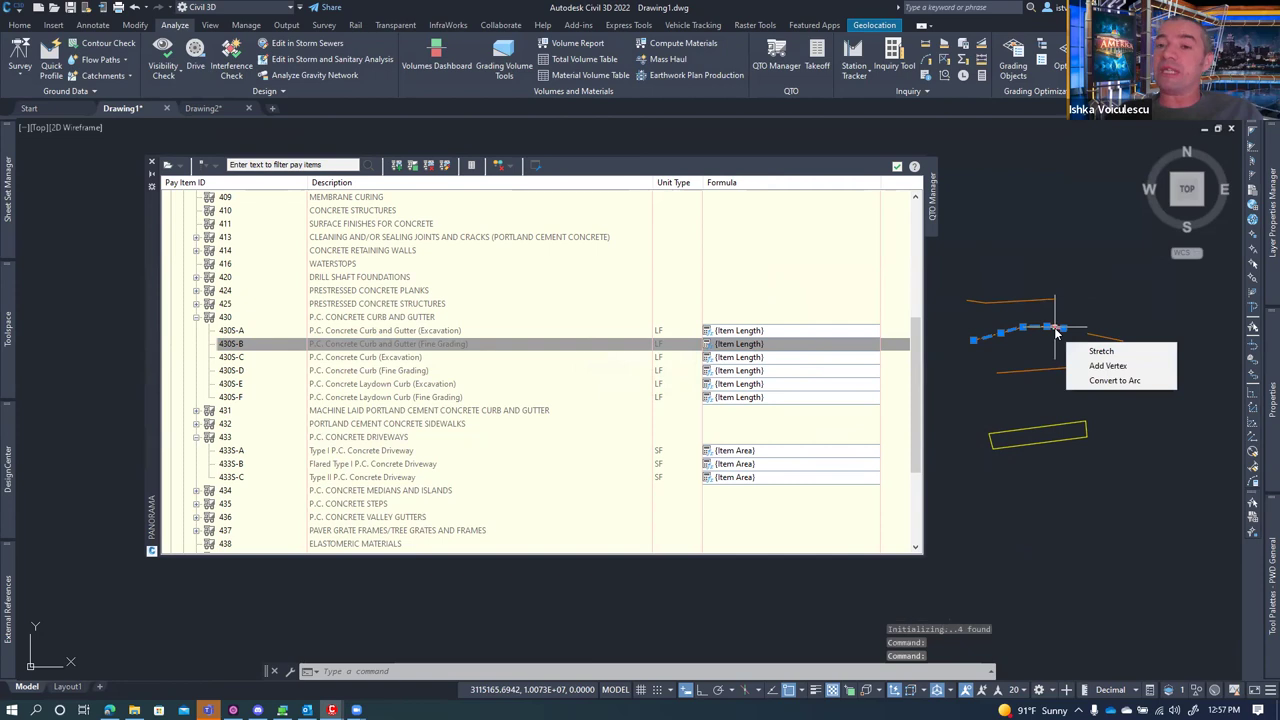
right_click(1056, 330)
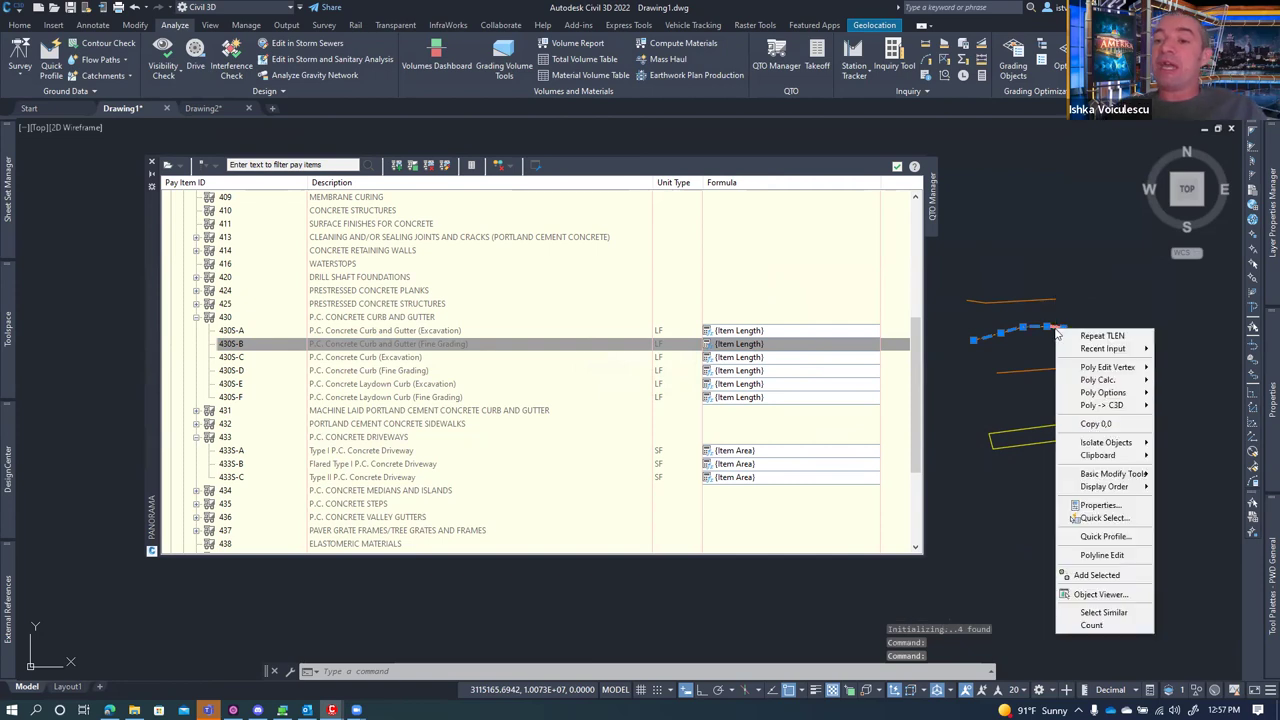
click(1103, 612)
click(354, 347)
right_click(354, 347)
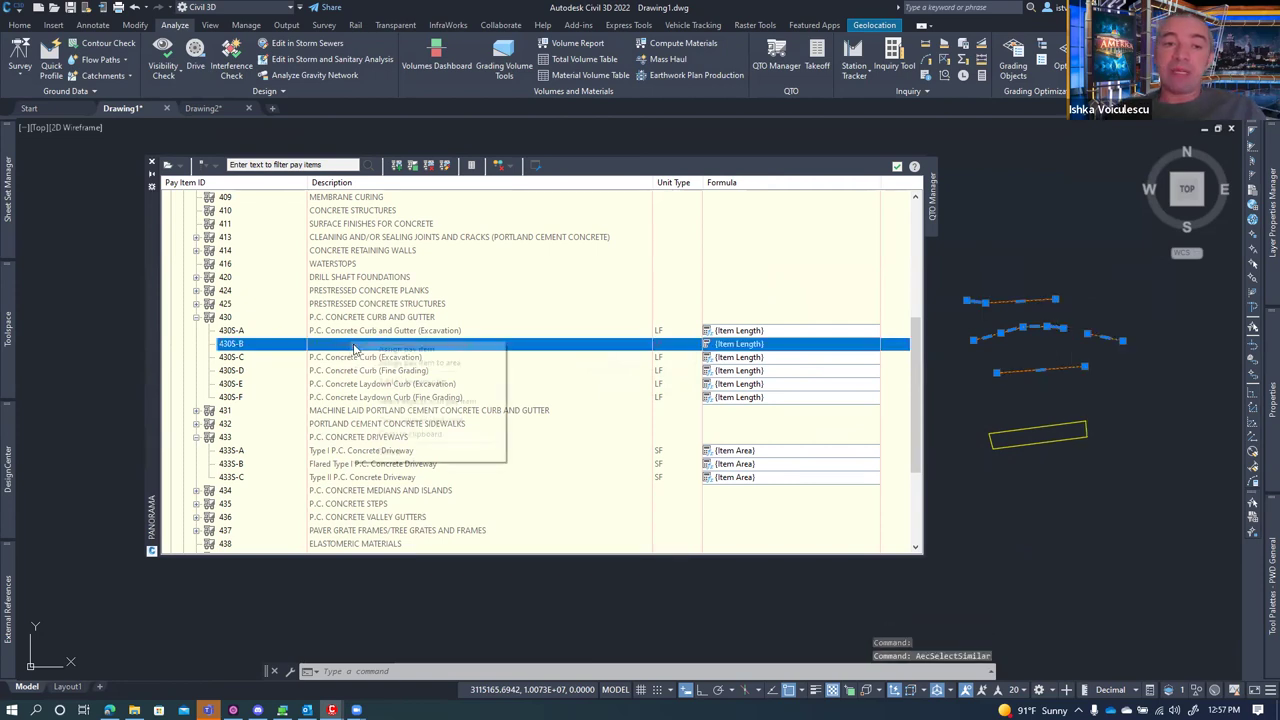
click(374, 348)
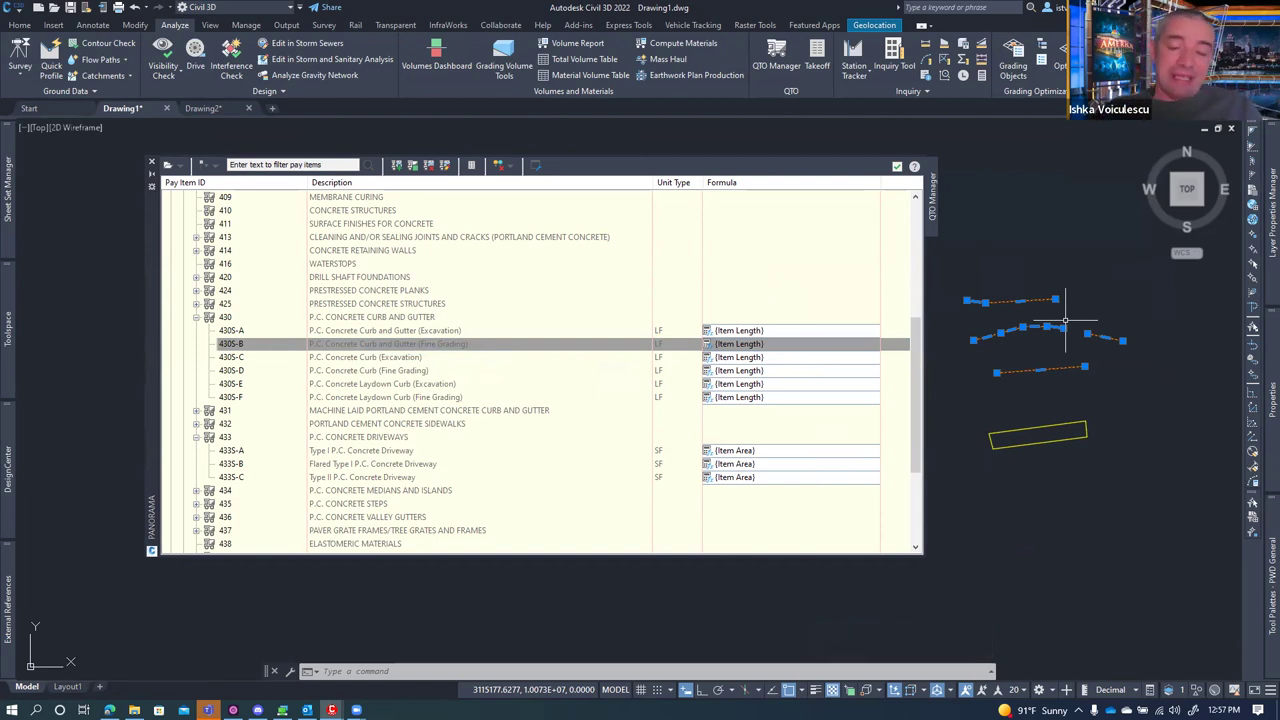
key(Escape)
key(Escape)
mouse_move(1054, 328)
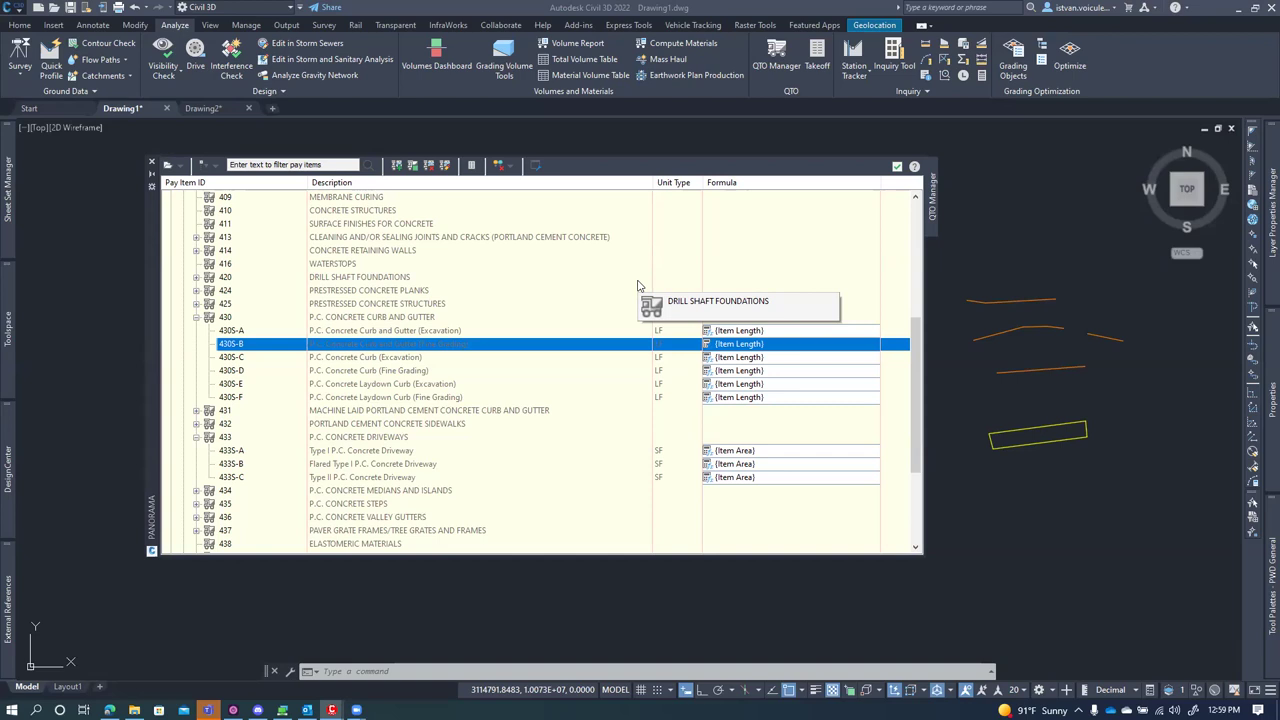
- Open the Standard code set style from the drawing's general multipurpose styles and display its codes
mouse_move(7, 340)
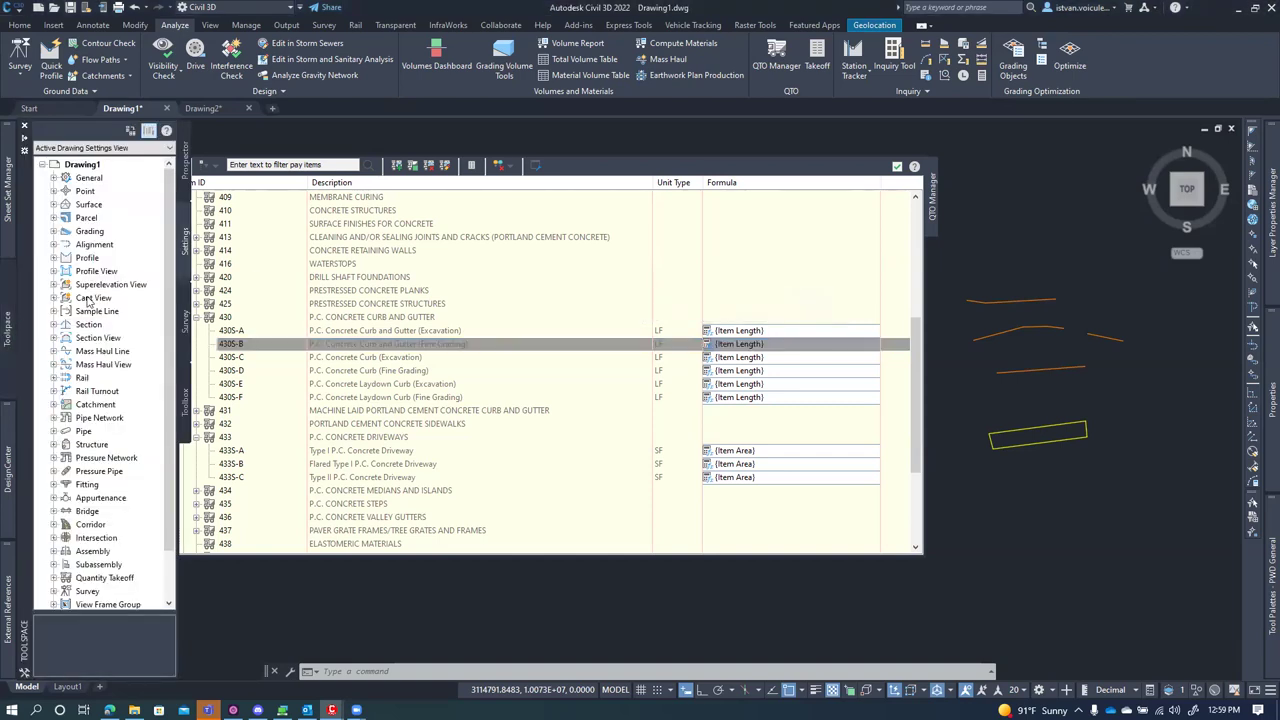
click(54, 177)
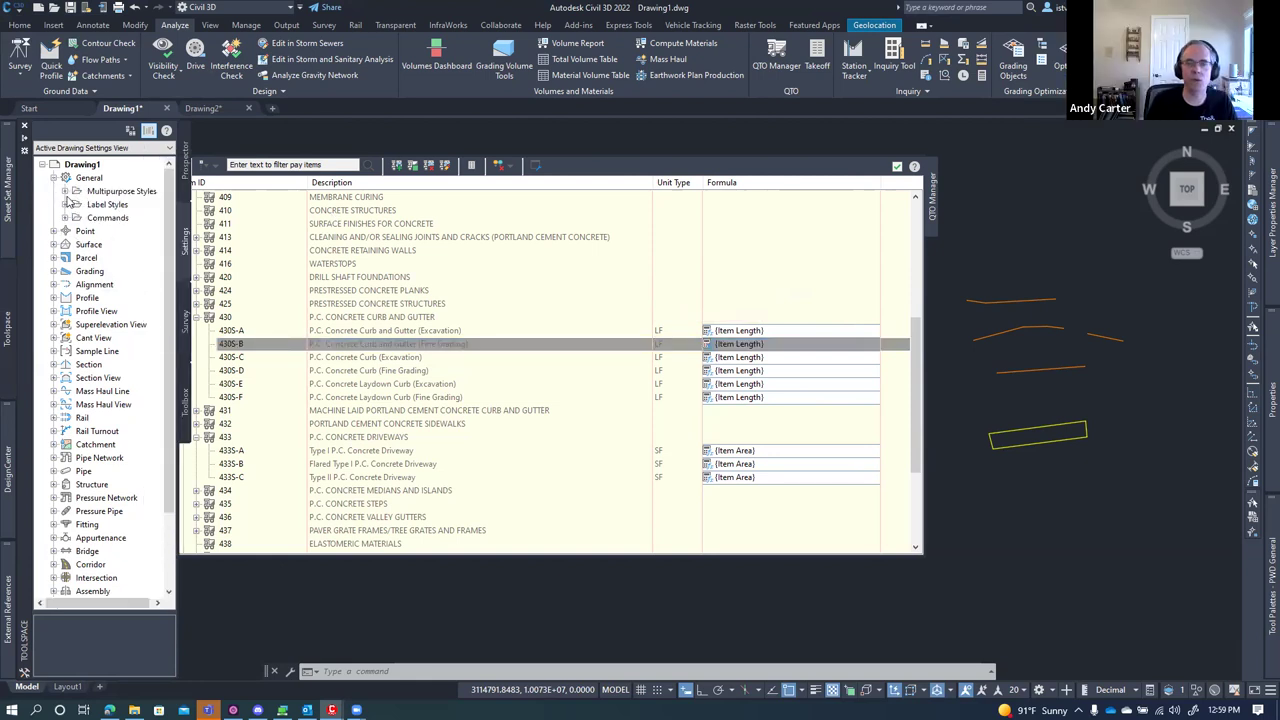
click(64, 191)
click(76, 258)
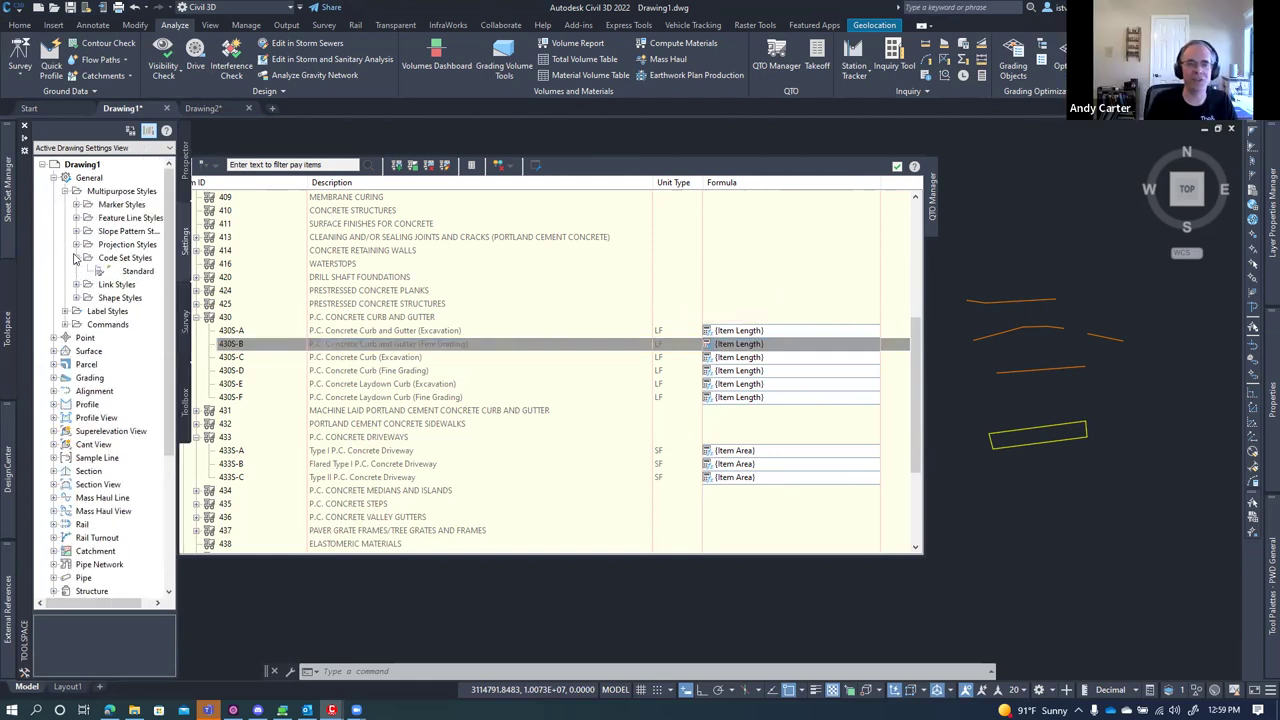
right_click(140, 272)
click(215, 281)
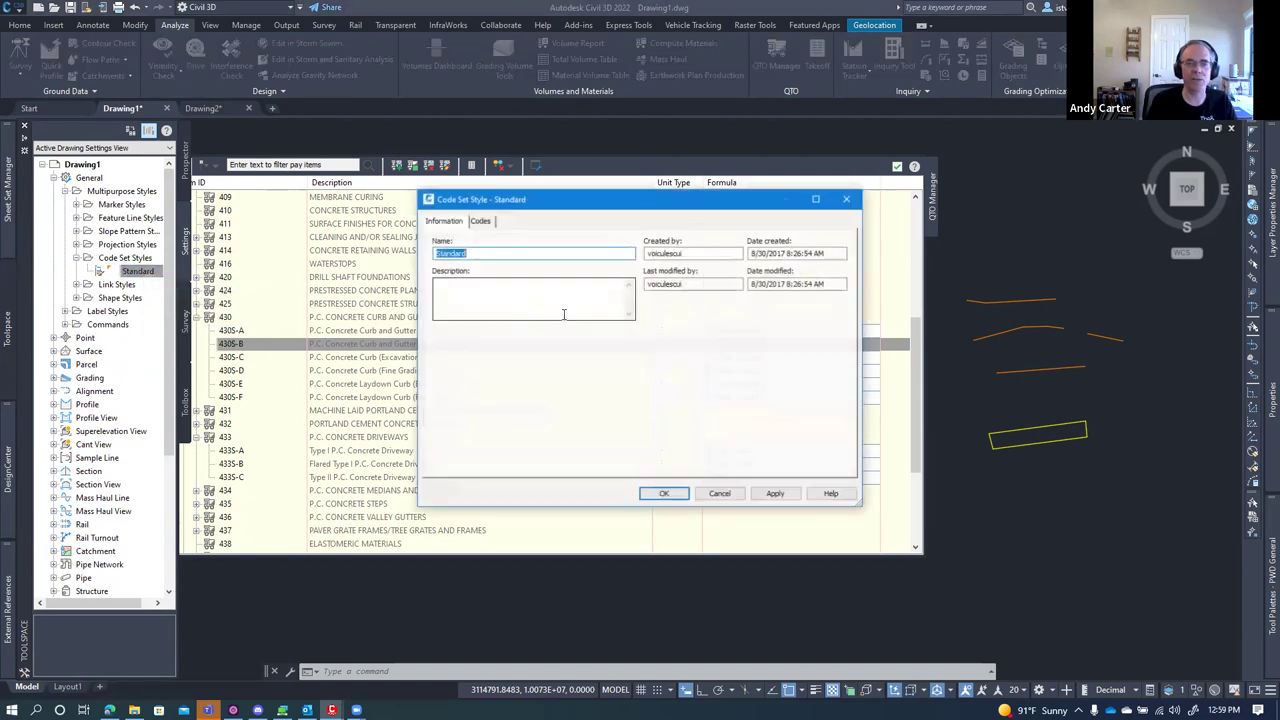
click(482, 221)
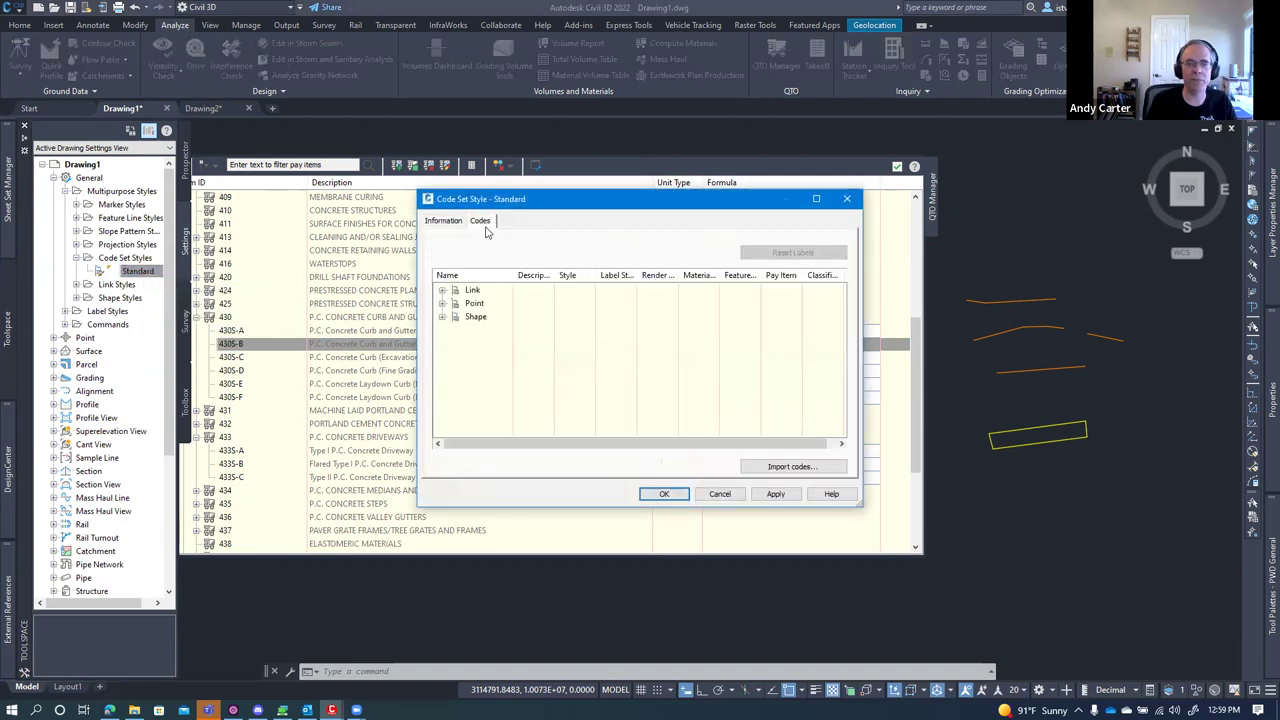
- Check the pay item assignments of the link, point and shape codes, and close the code set style without changes
click(443, 303)
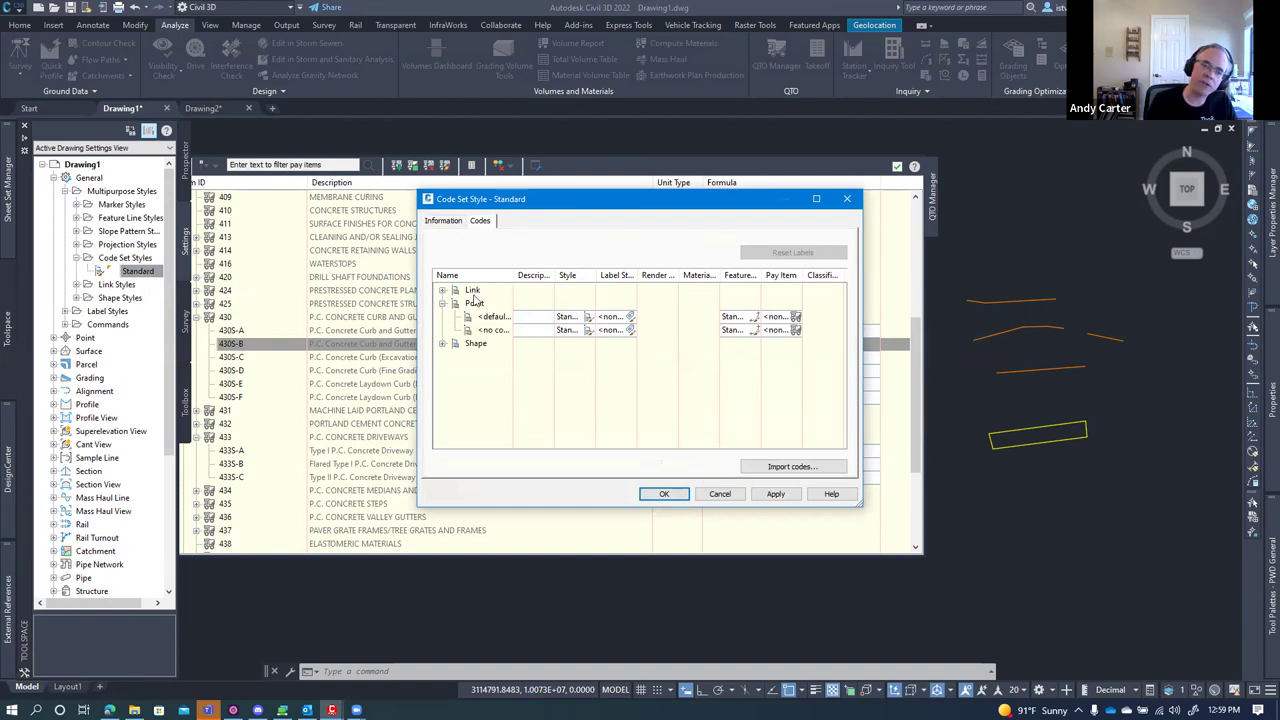
click(442, 291)
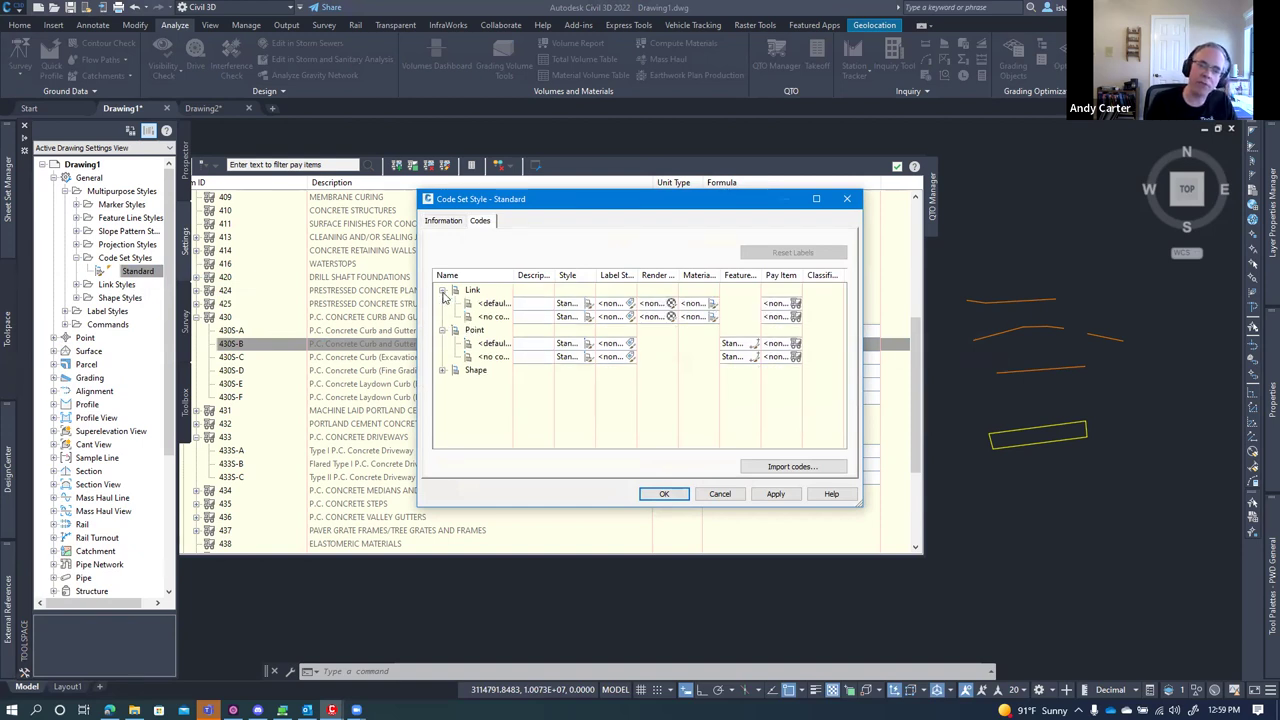
click(442, 290)
click(442, 343)
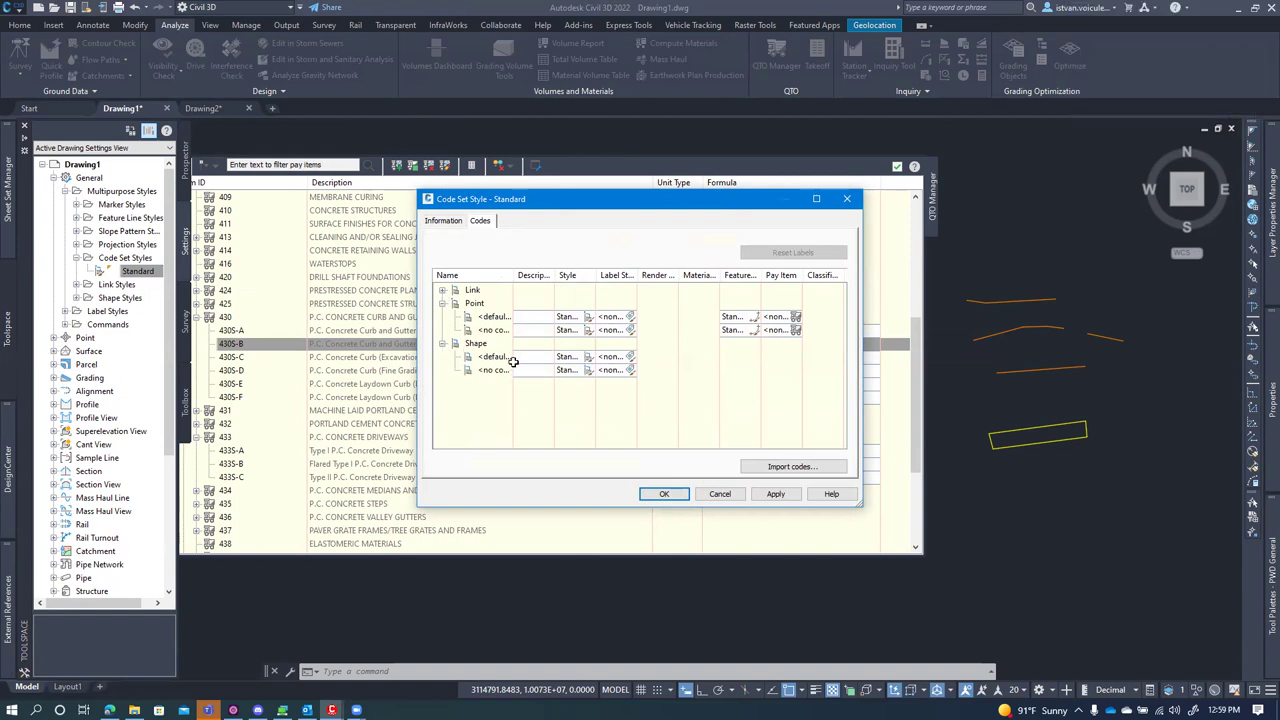
click(443, 291)
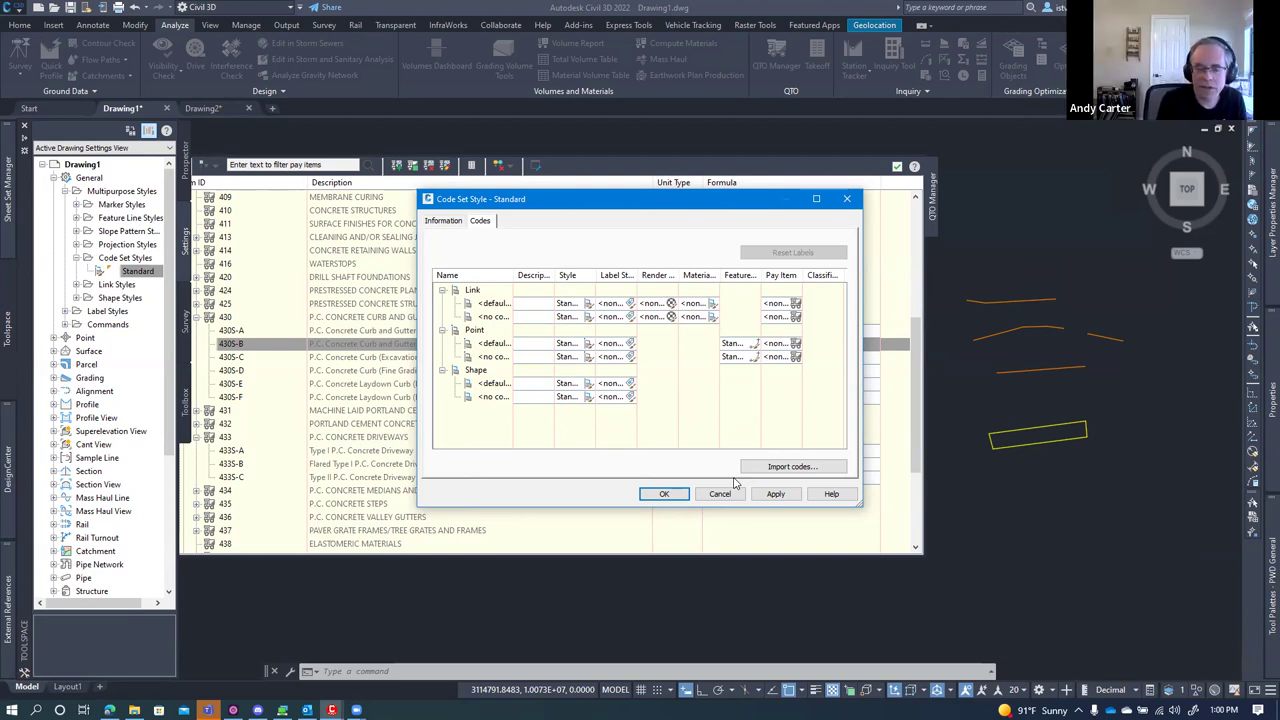
click(727, 496)
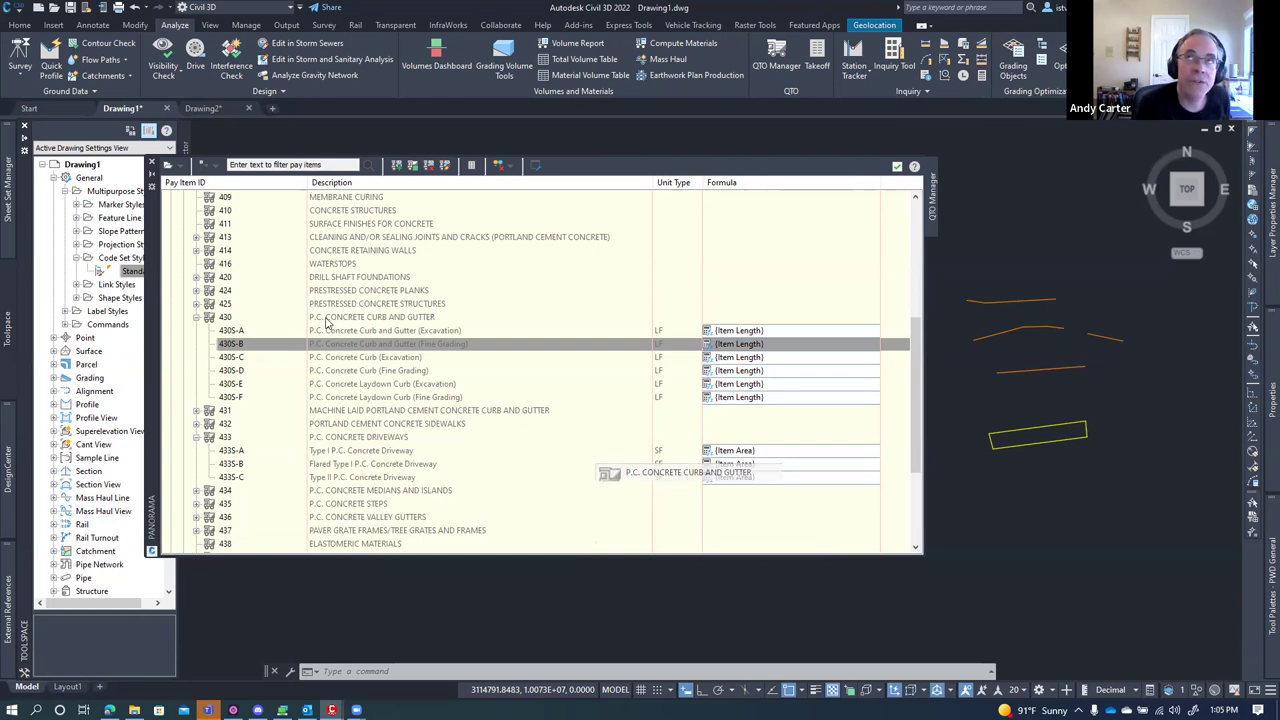
- Collapse pay item groups 430 and 433 and the 0400 concrete category in the City of Austin bid items
click(172, 176)
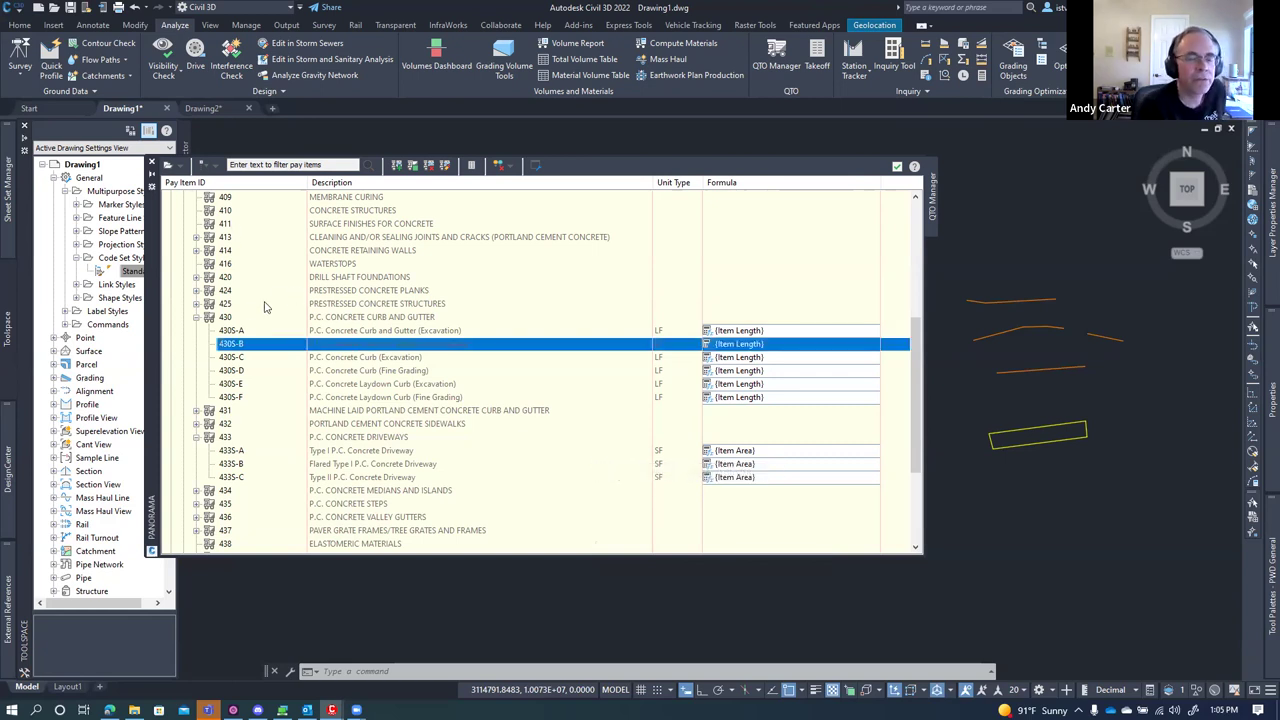
click(197, 317)
click(197, 358)
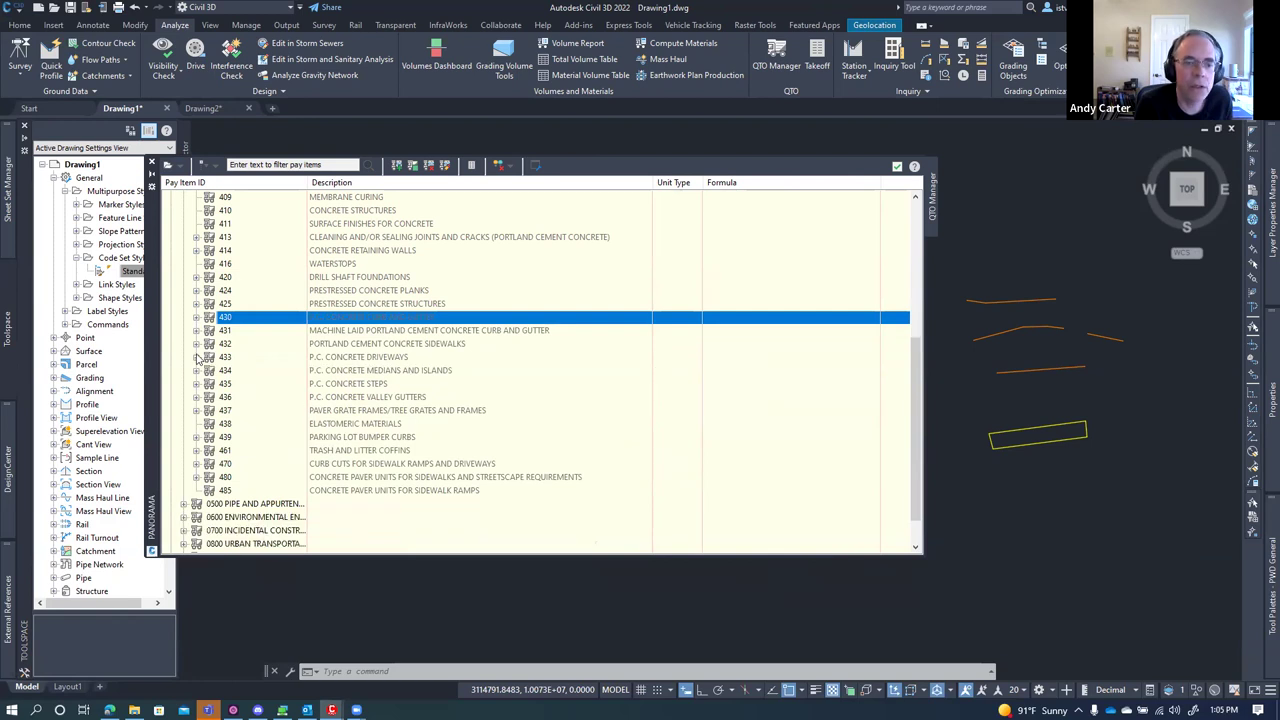
scroll(190, 300, up, 7)
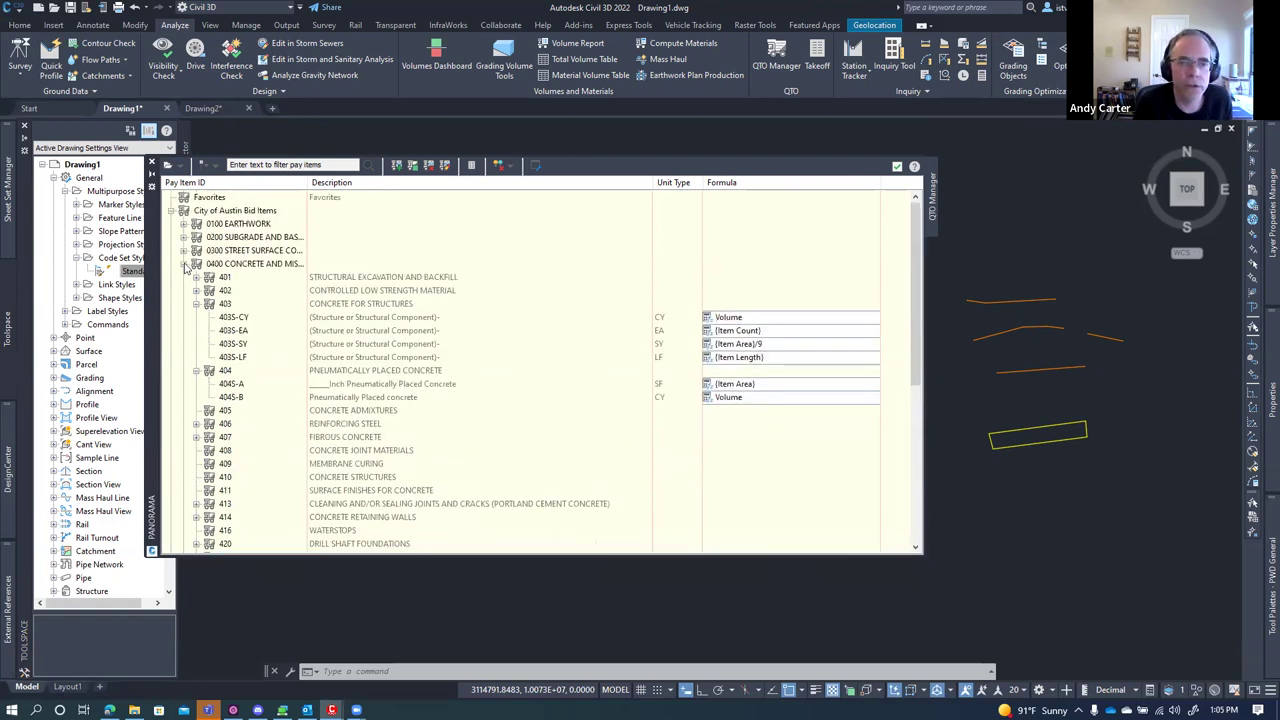
click(186, 265)
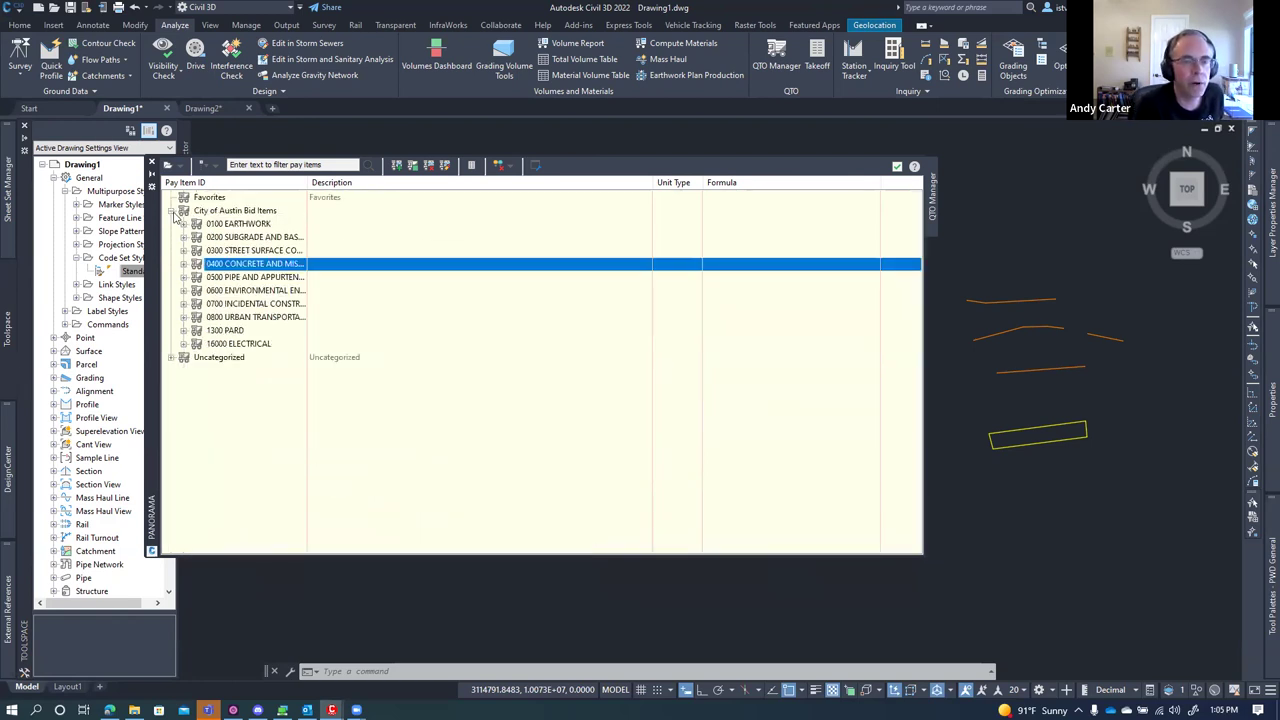
drag(160, 241, 208, 218)
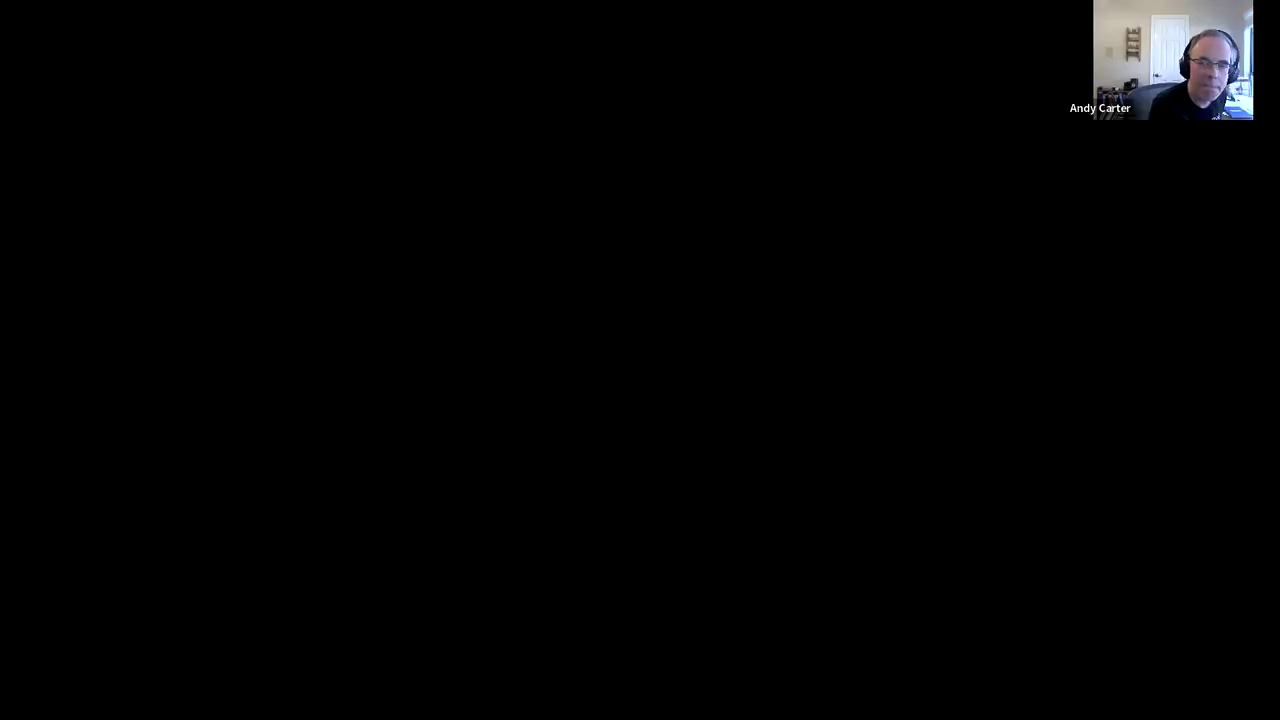
- Switch to LDC_QTO.csv in Excel and select the 510 ASD concrete box culvert rows, 77 to 147
scroll(420, 363, up, 20)
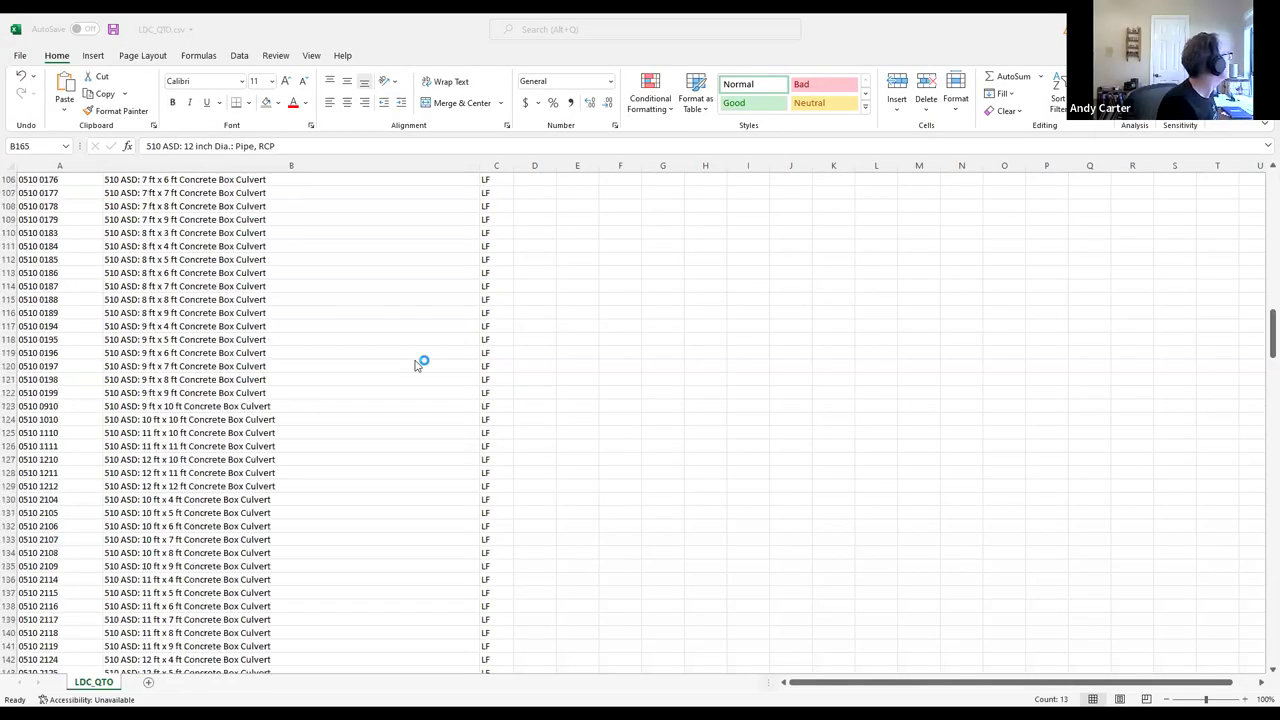
scroll(198, 281, up, 20)
scroll(218, 373, down, 18)
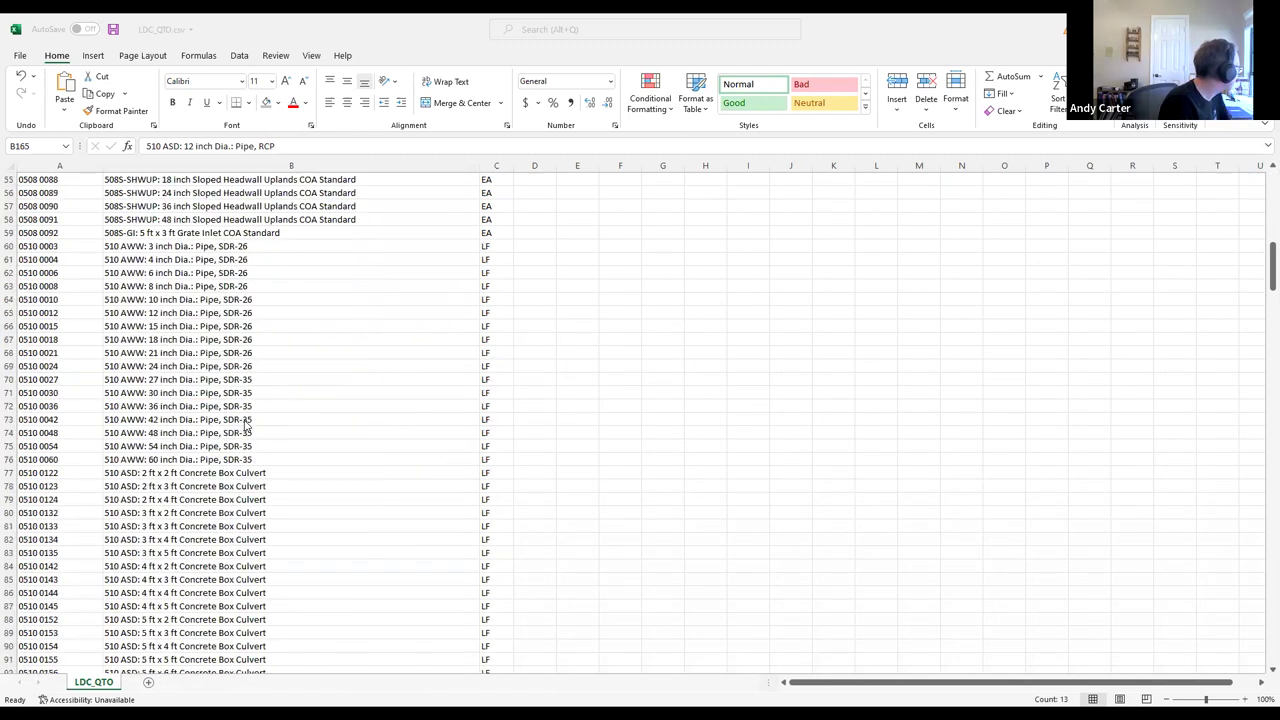
scroll(245, 425, down, 20)
scroll(200, 375, up, 20)
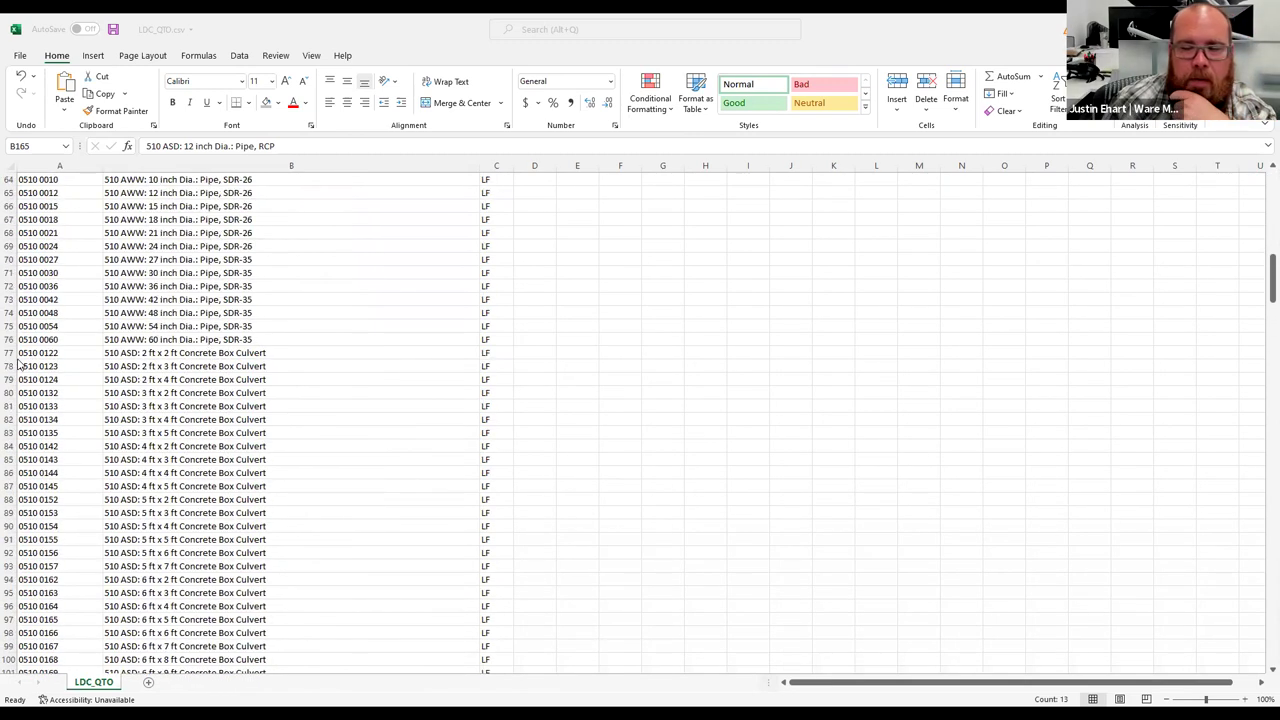
click(5, 353)
scroll(148, 432, down, 19)
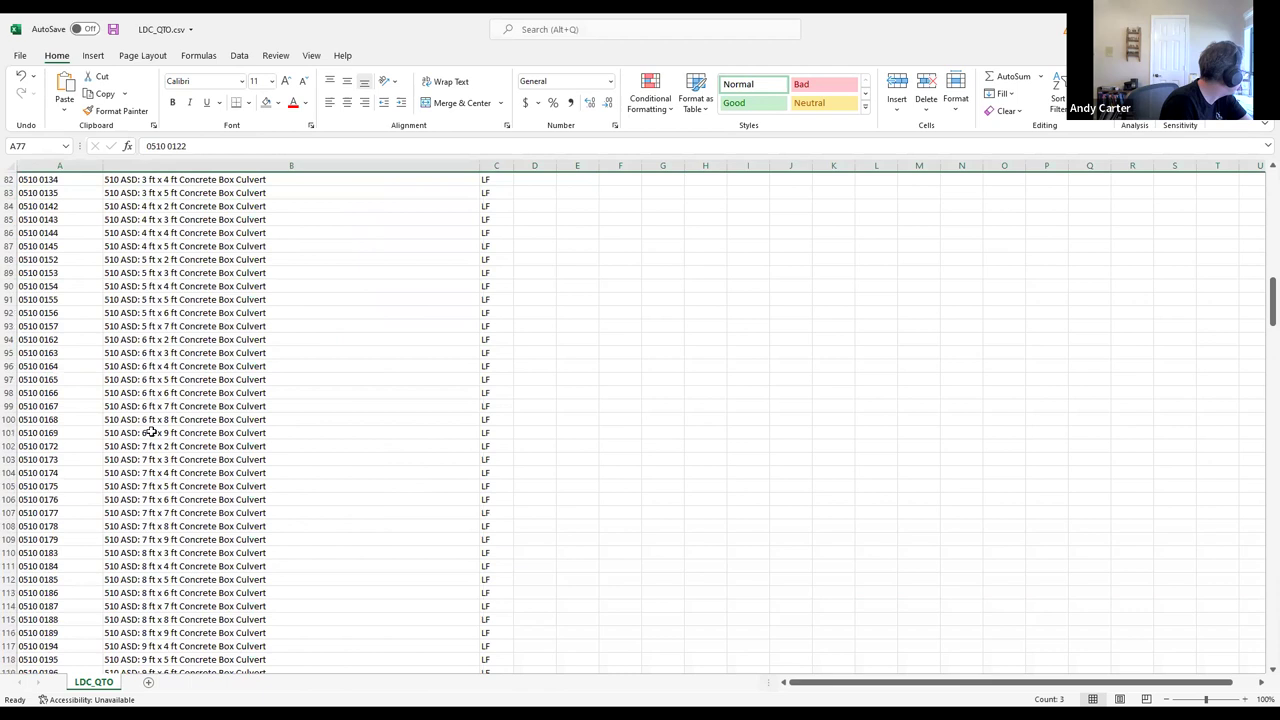
scroll(150, 432, down, 1)
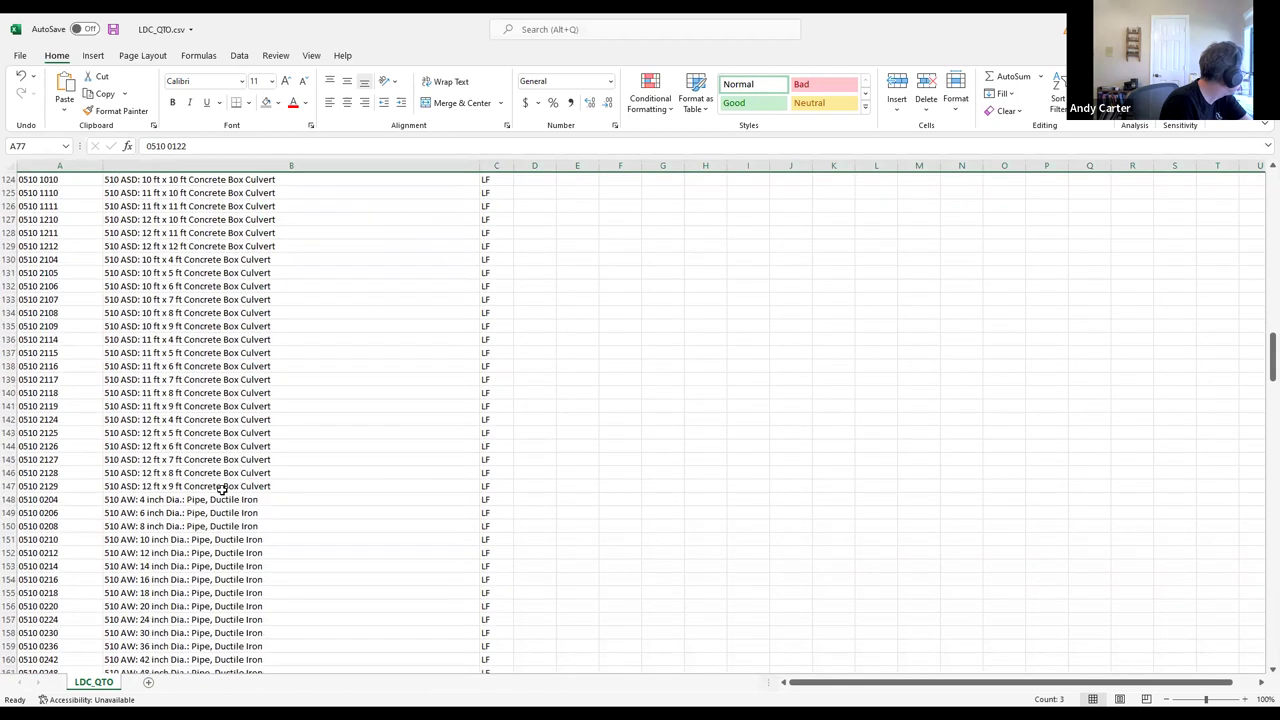
shift+click(8, 486)
- Select the 510 AWW SDR-26 and SDR-35 pipe rows, 60 to 76
scroll(8, 486, up, 17)
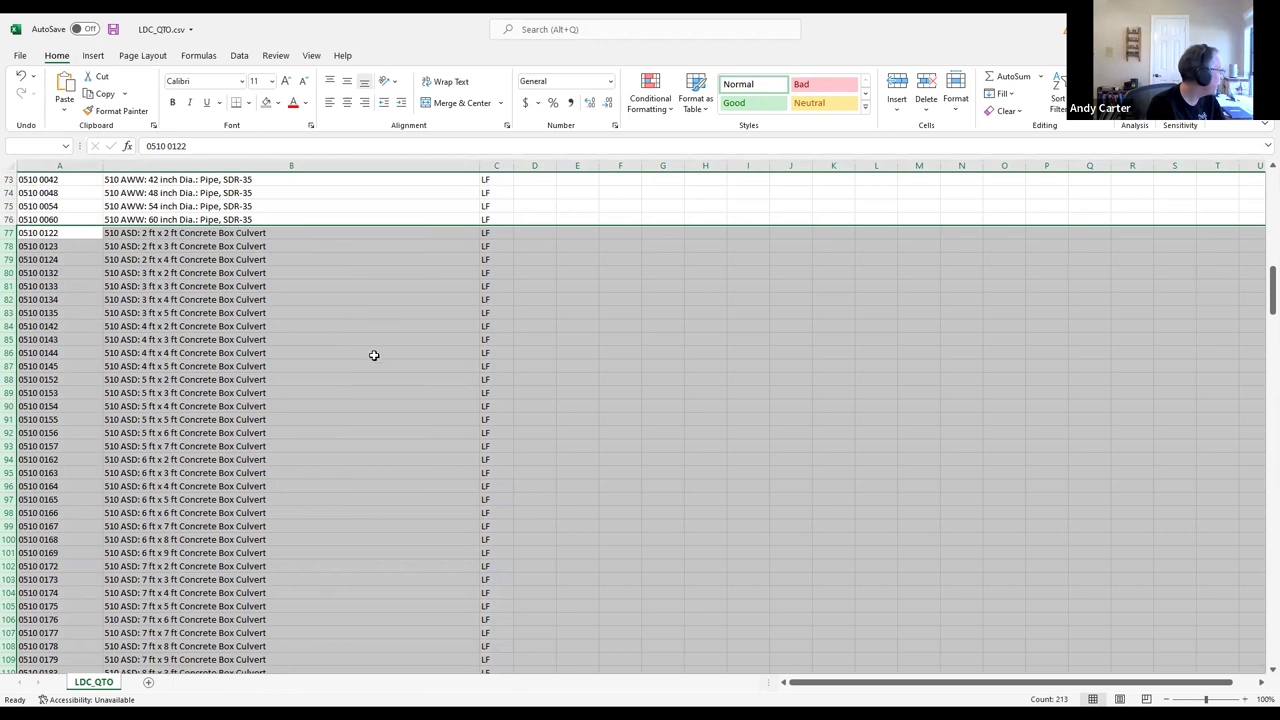
scroll(372, 356, up, 5)
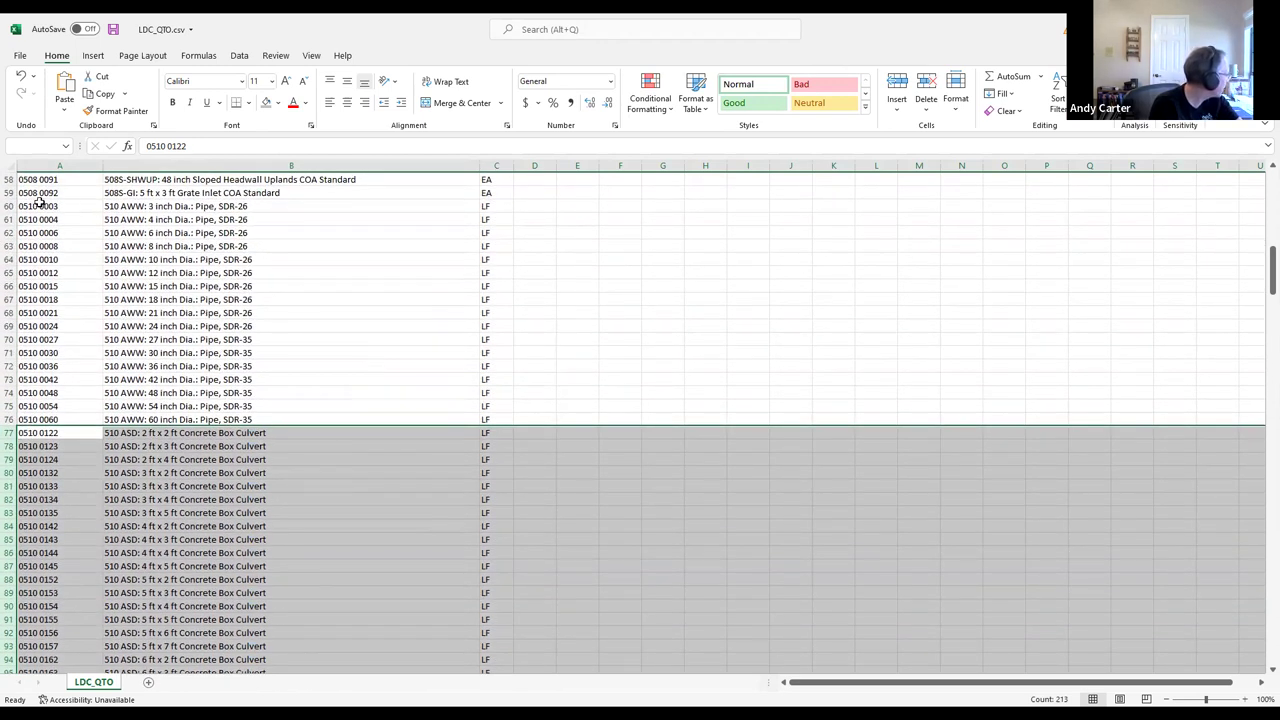
click(5, 206)
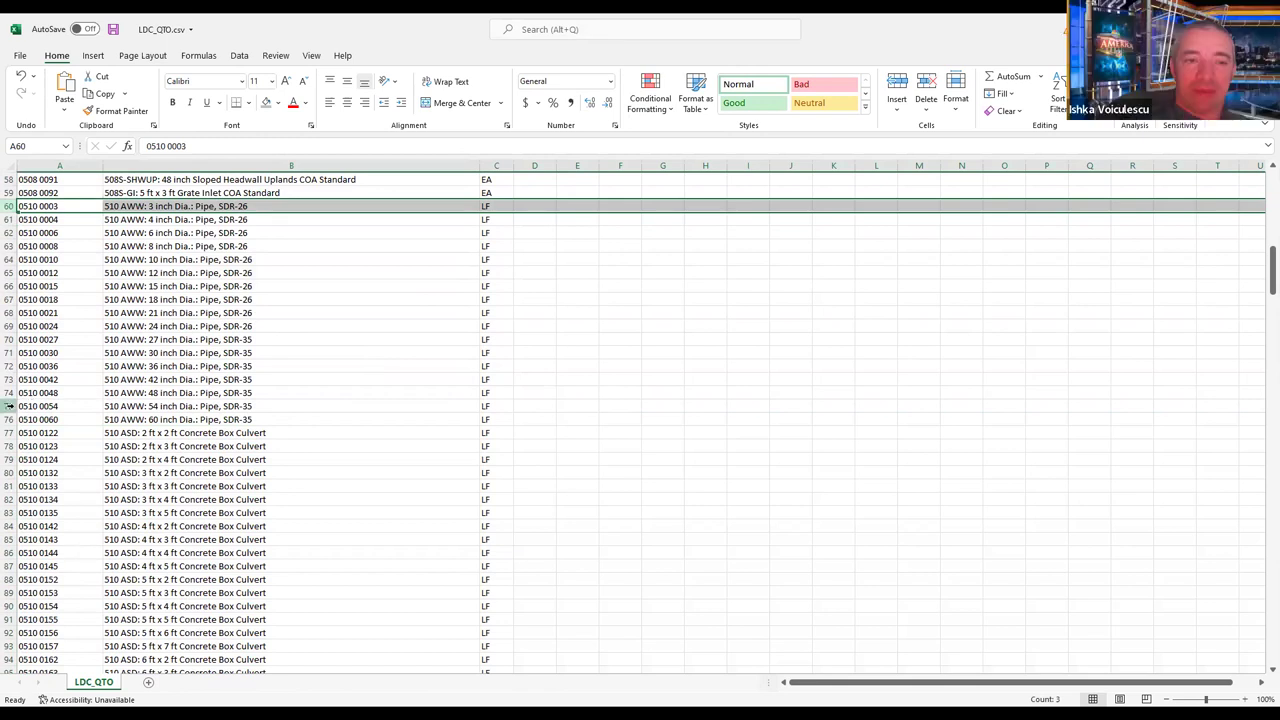
shift+click(7, 409)
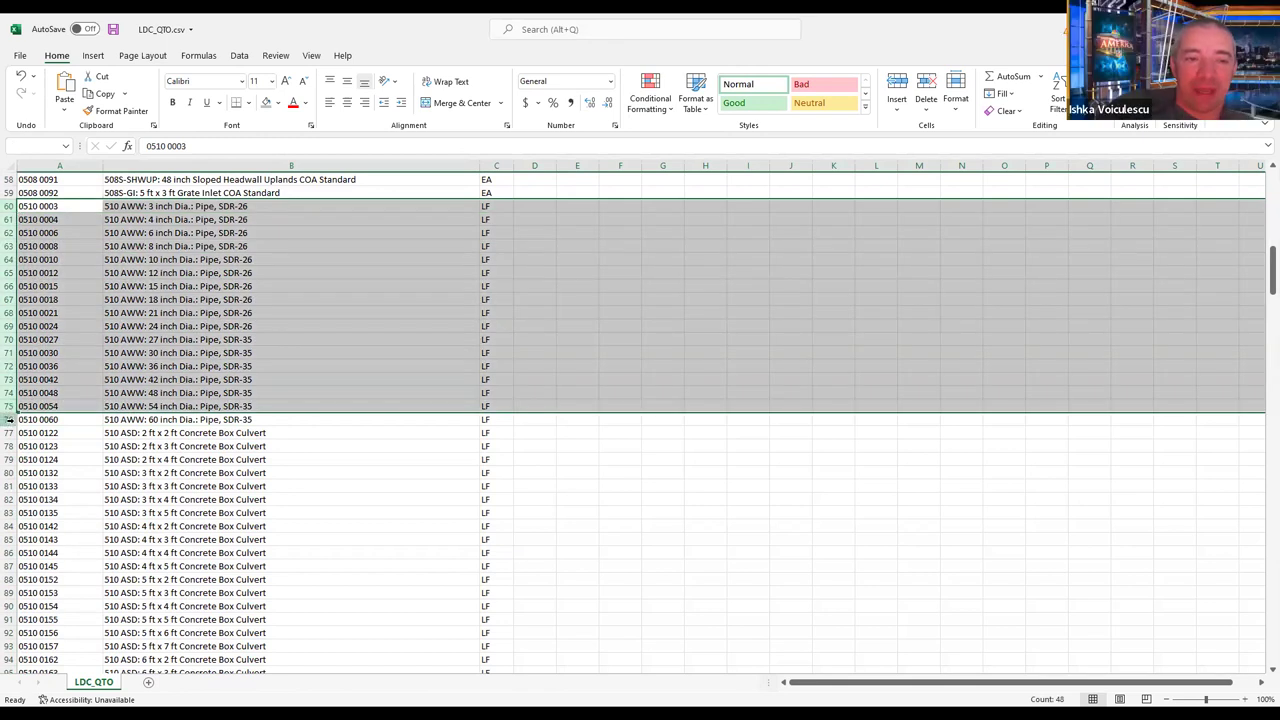
shift+click(8, 419)
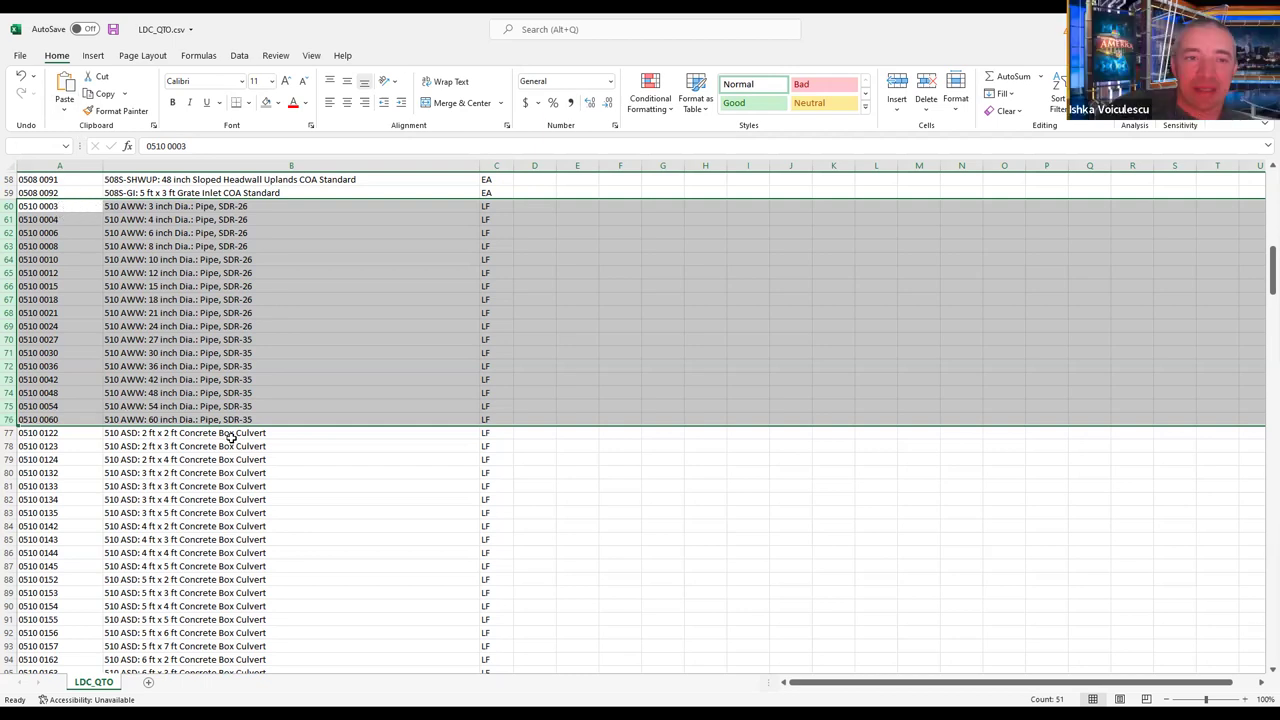
- Select the 510 ASD RCP pipe rows 165 to 185, followed by the 6 inch HDPE pipe row 186 alone
scroll(231, 438, down, 20)
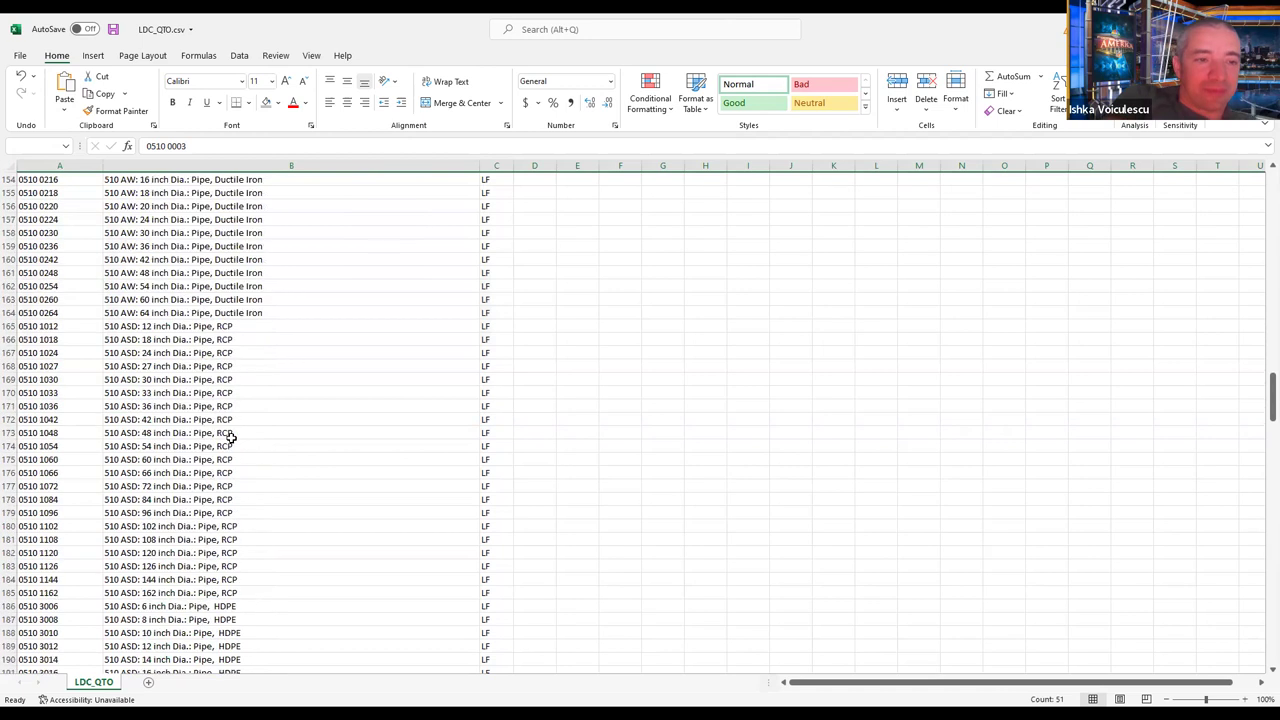
click(8, 326)
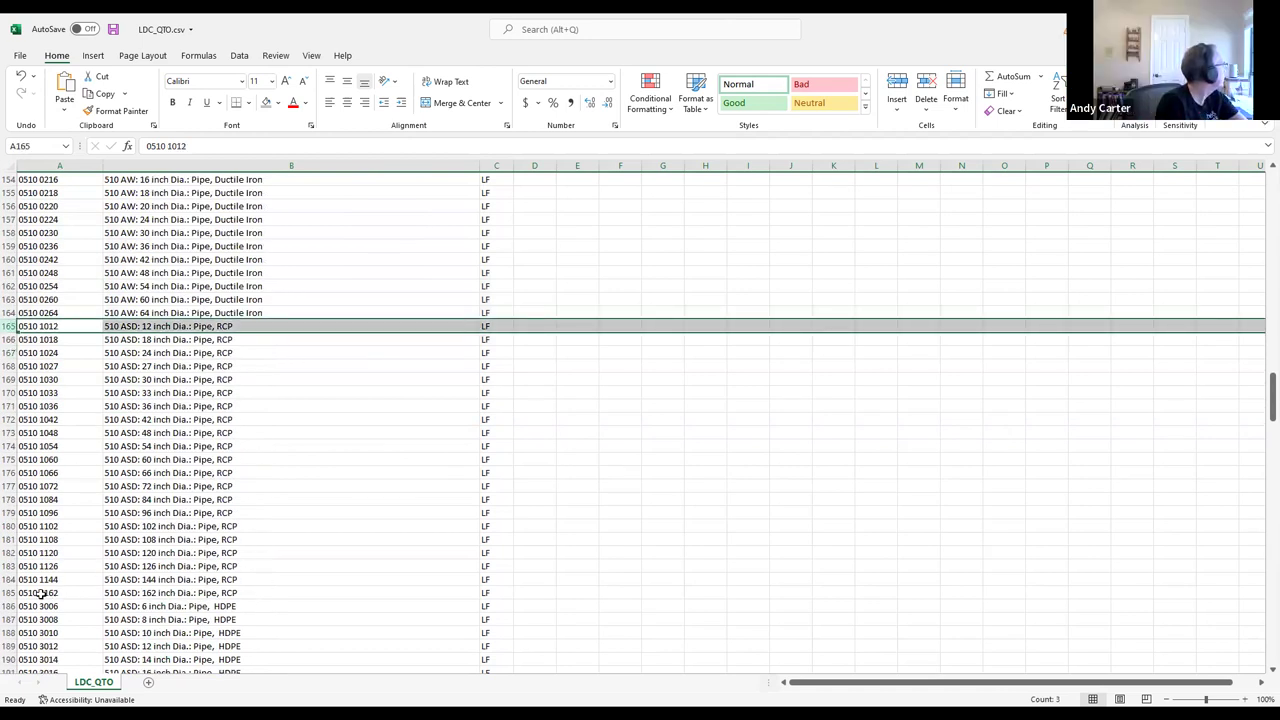
shift+click(8, 592)
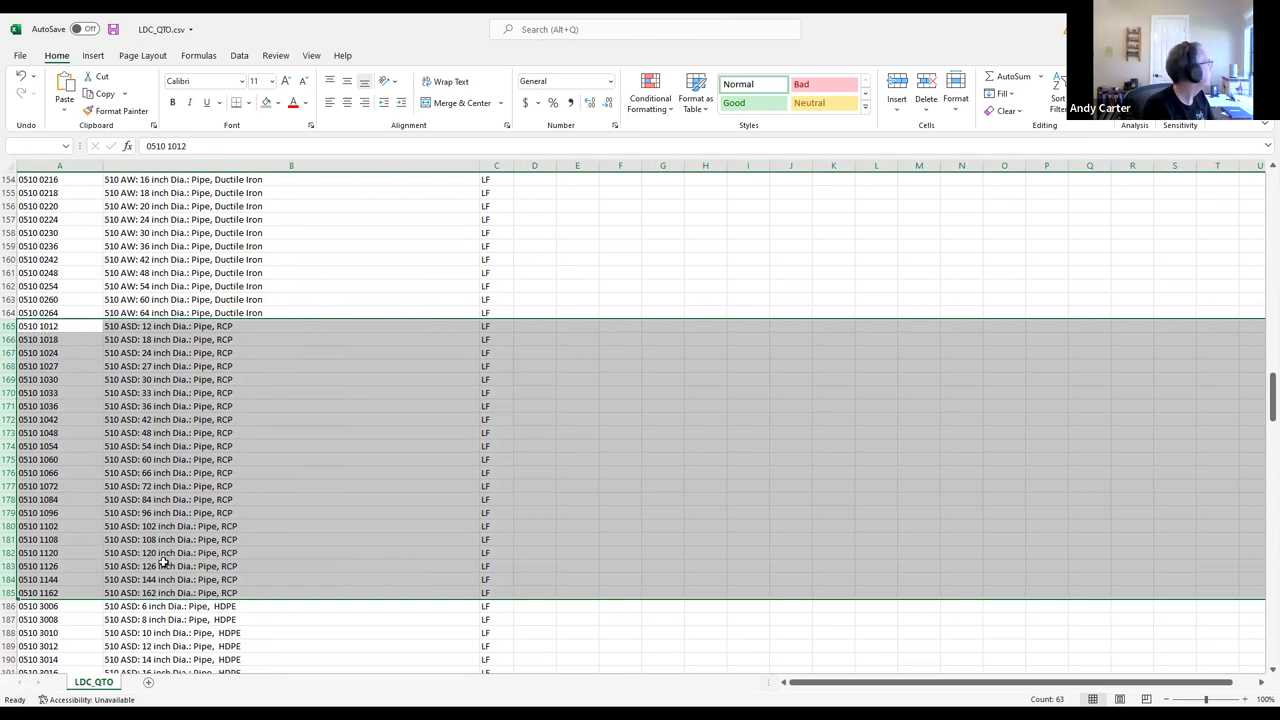
scroll(163, 563, down, 1)
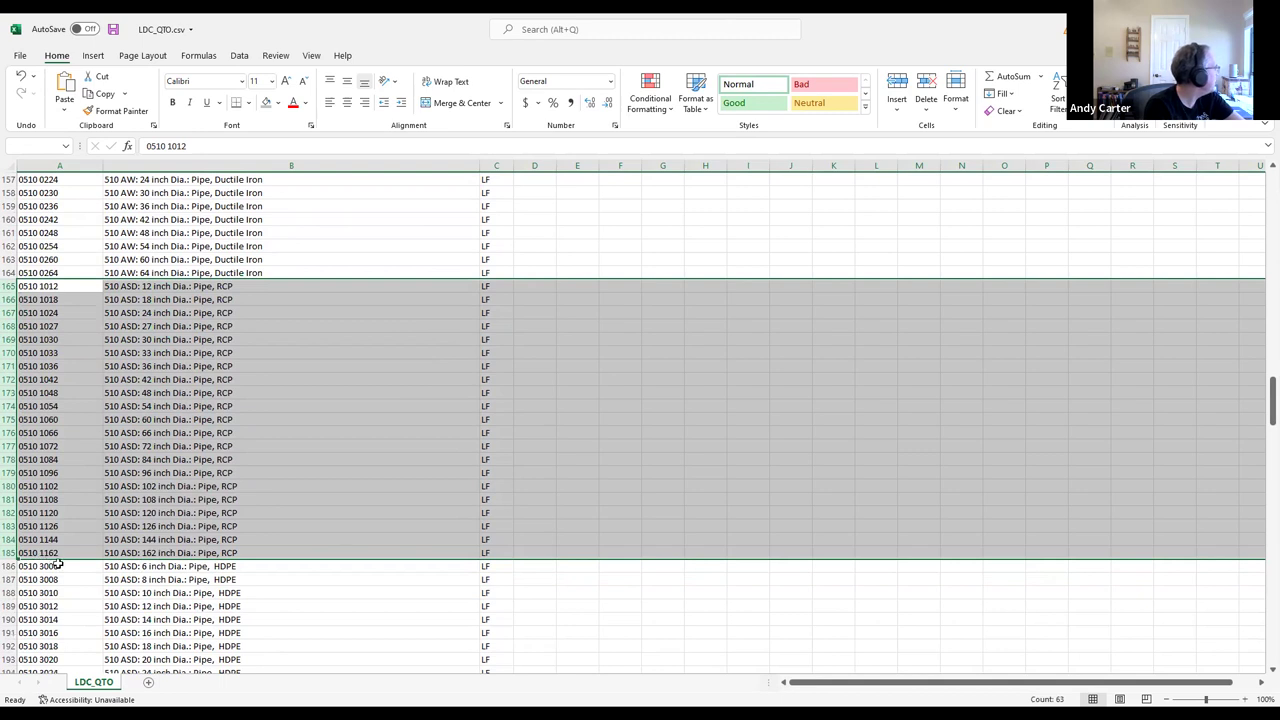
click(25, 566)
click(8, 566)
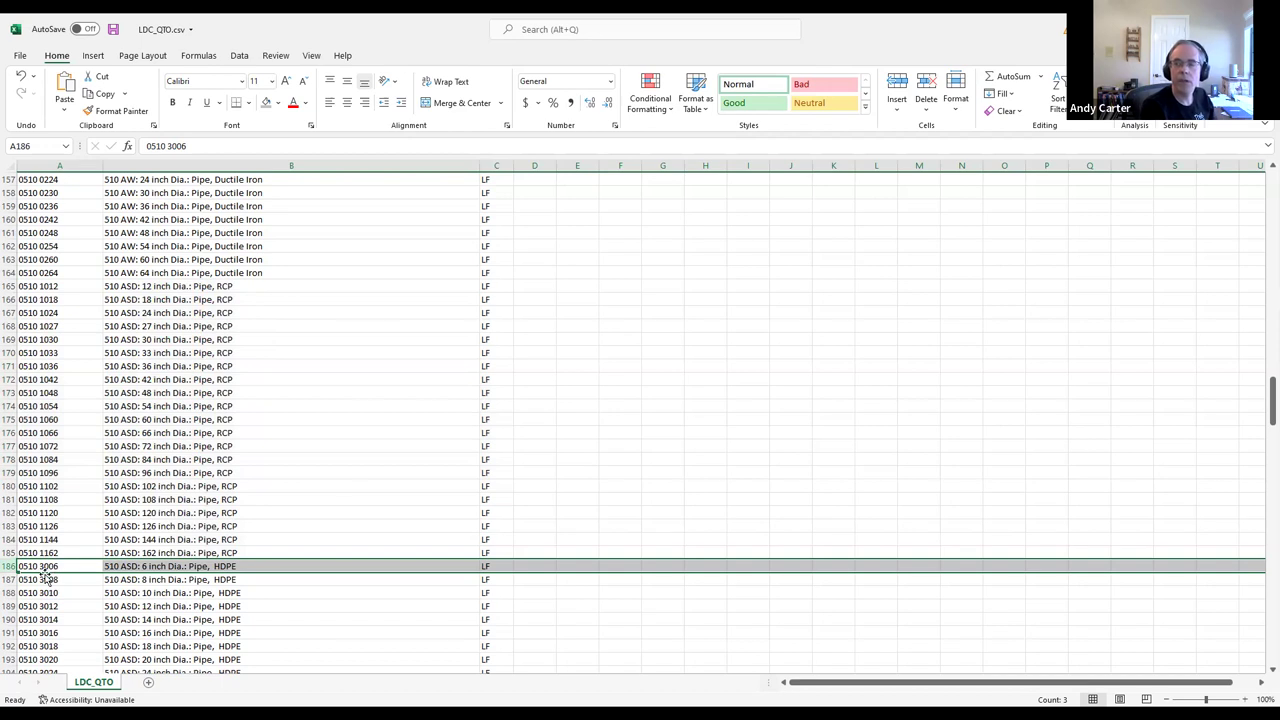
- Examine the 510 ASD PVC pipe items in LDC_QTO.csv, from 3 inch onward, and select the 54 inch PVC pipe row 242
scroll(45, 577, down, 20)
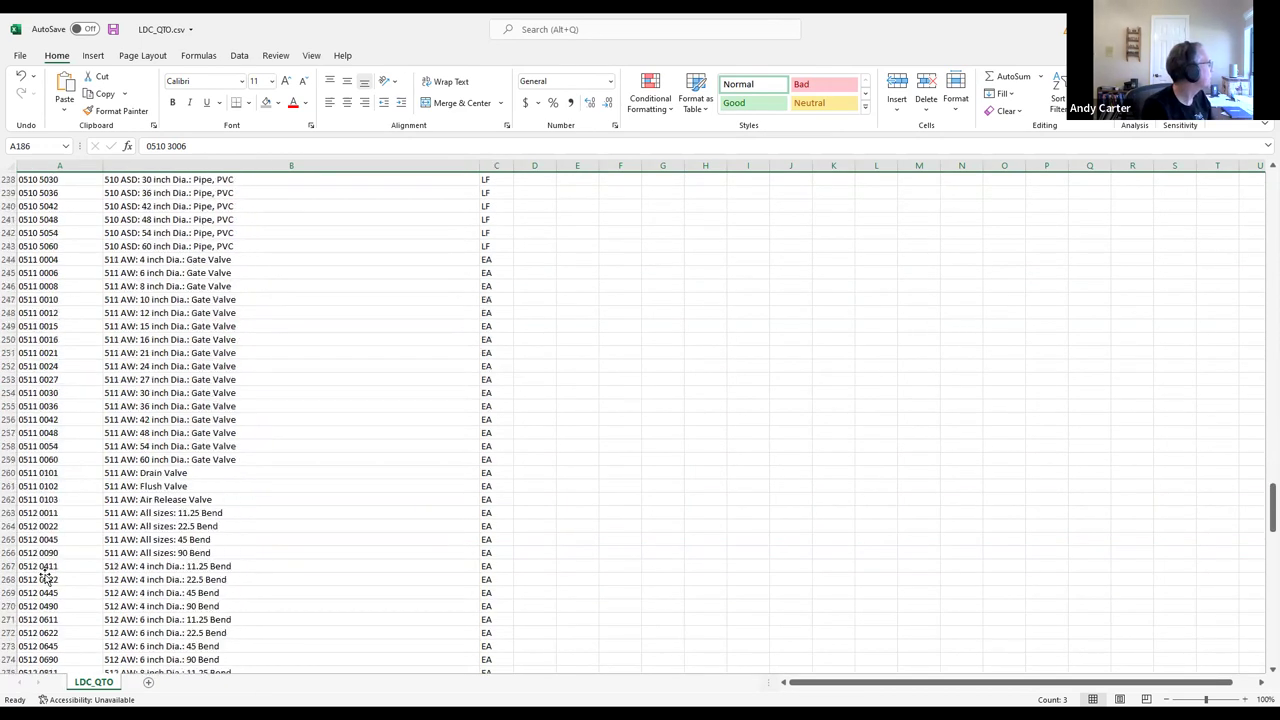
scroll(45, 577, up, 1)
click(172, 273)
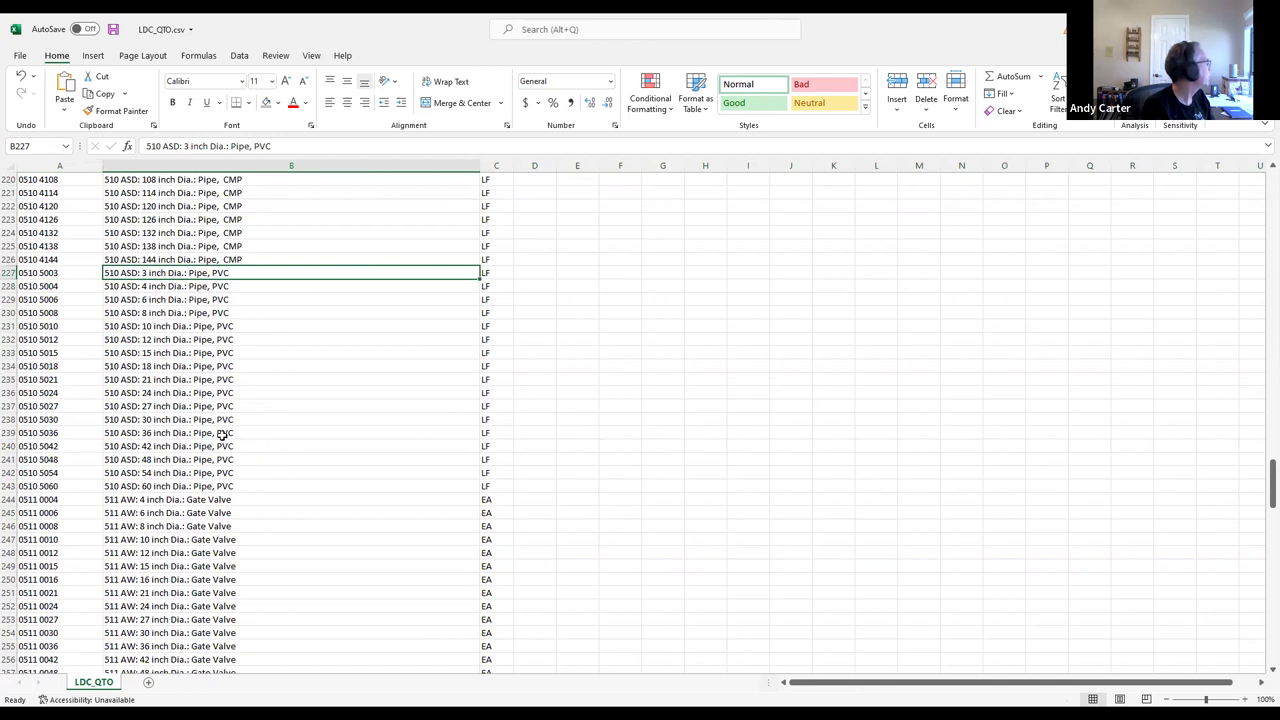
click(212, 473)
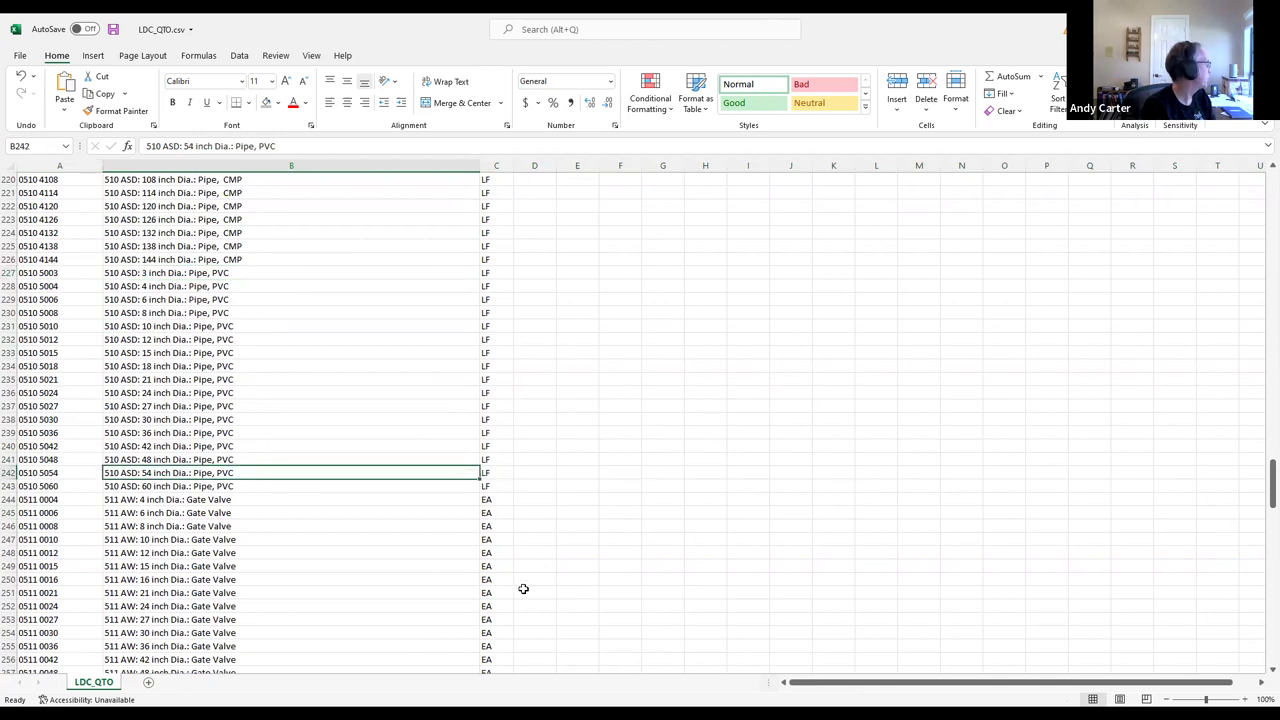
click(10, 472)
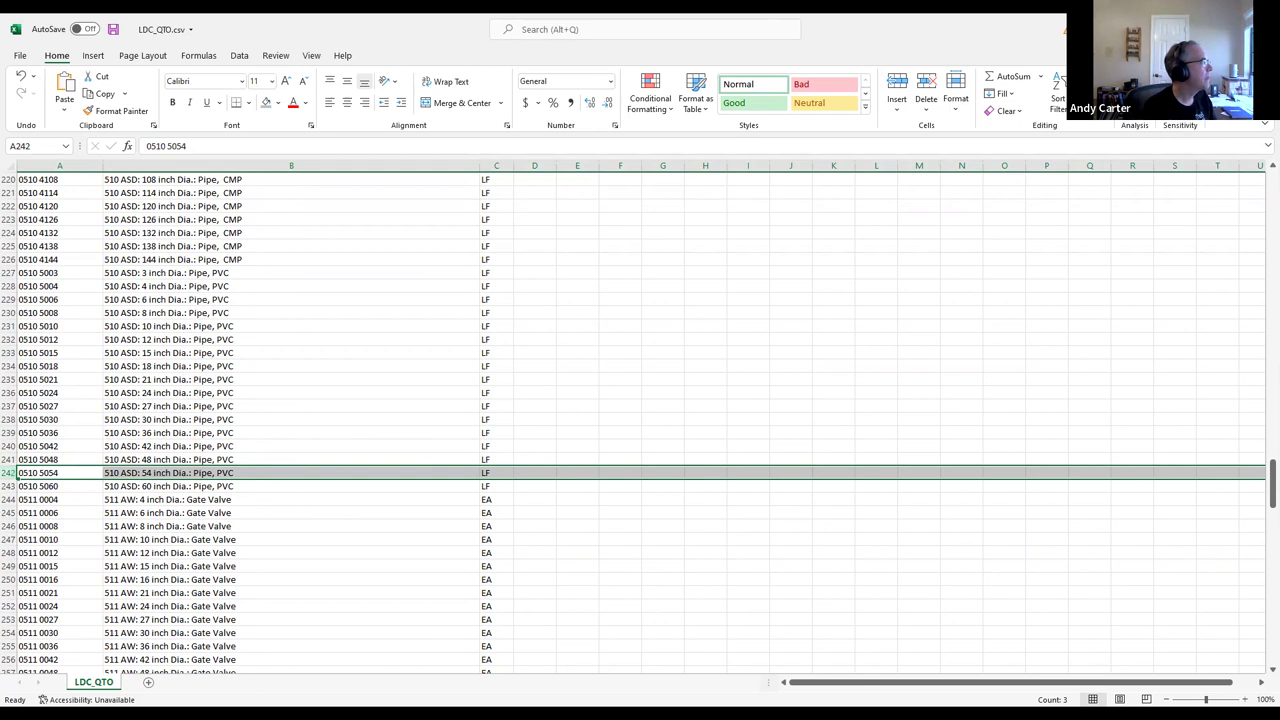
- Switch to LDC_QTO.xml in Notepad++ and highlight the pay item ID location's start and end lines
key(alt+Tab)
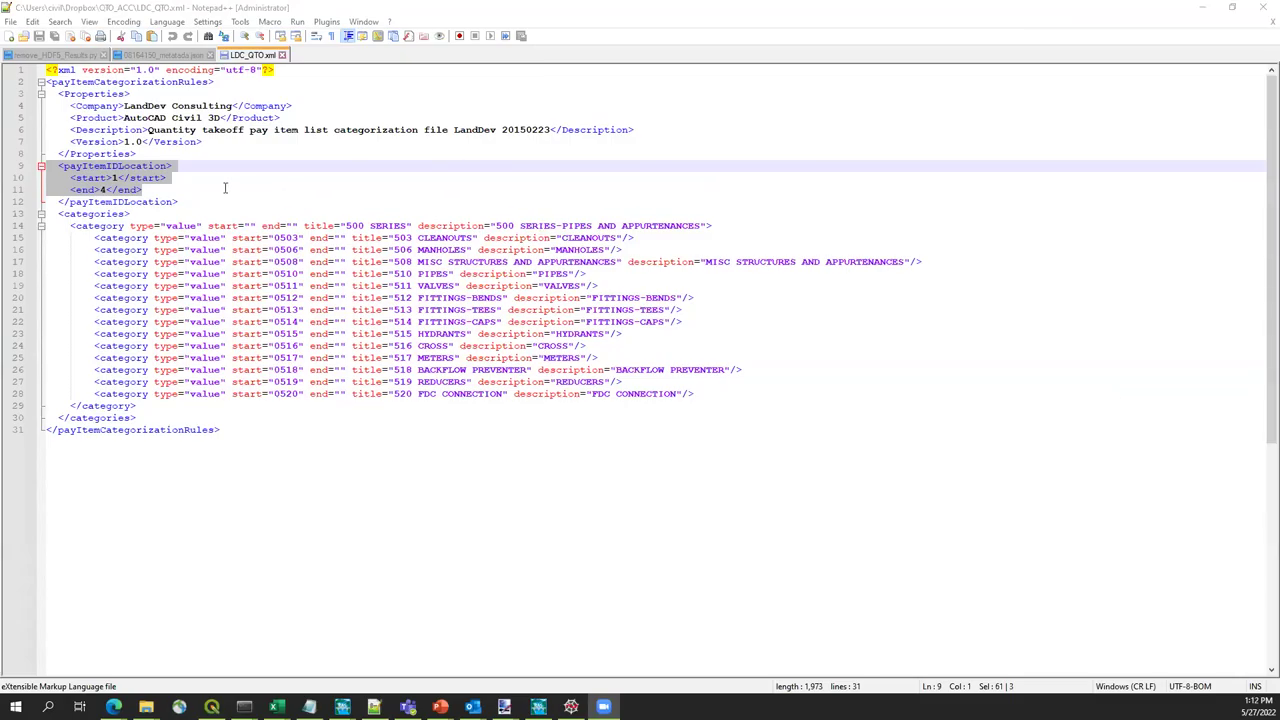
click(226, 189)
drag(69, 177, 188, 190)
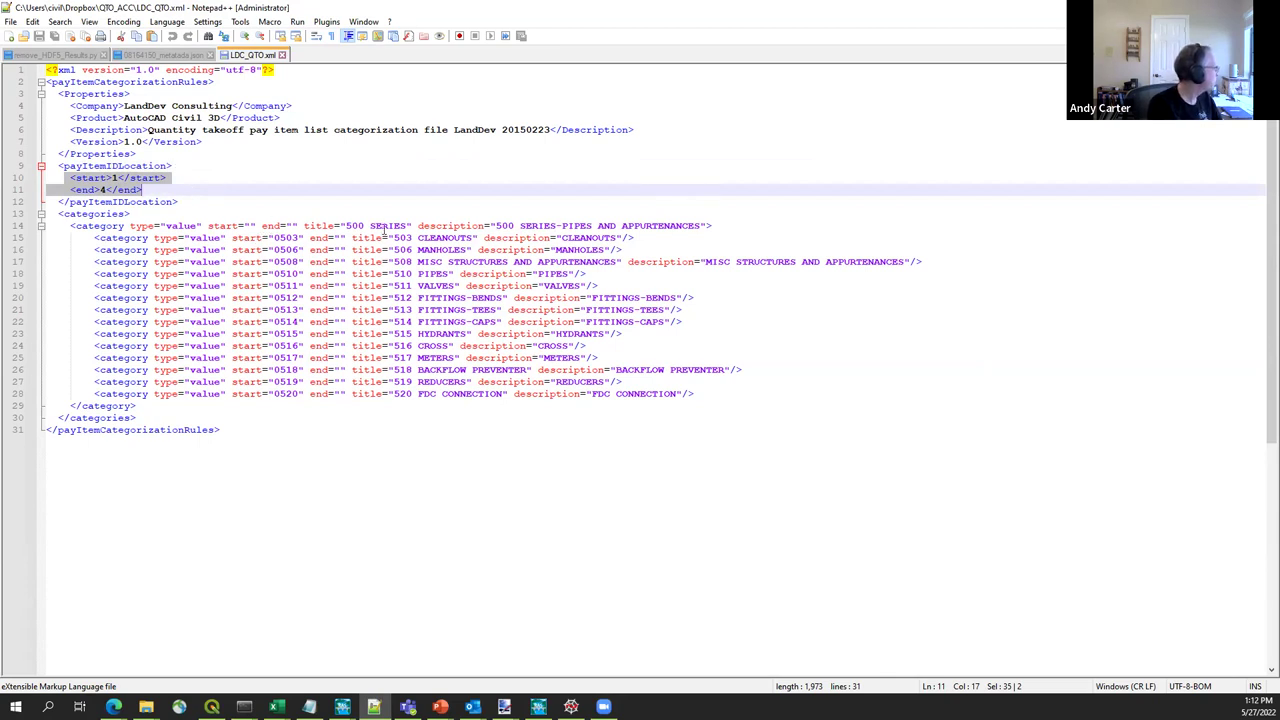
- Highlight the 503 CLEANOUTS category entry, followed by the parent 500 SERIES category line 14
double_click(282, 238)
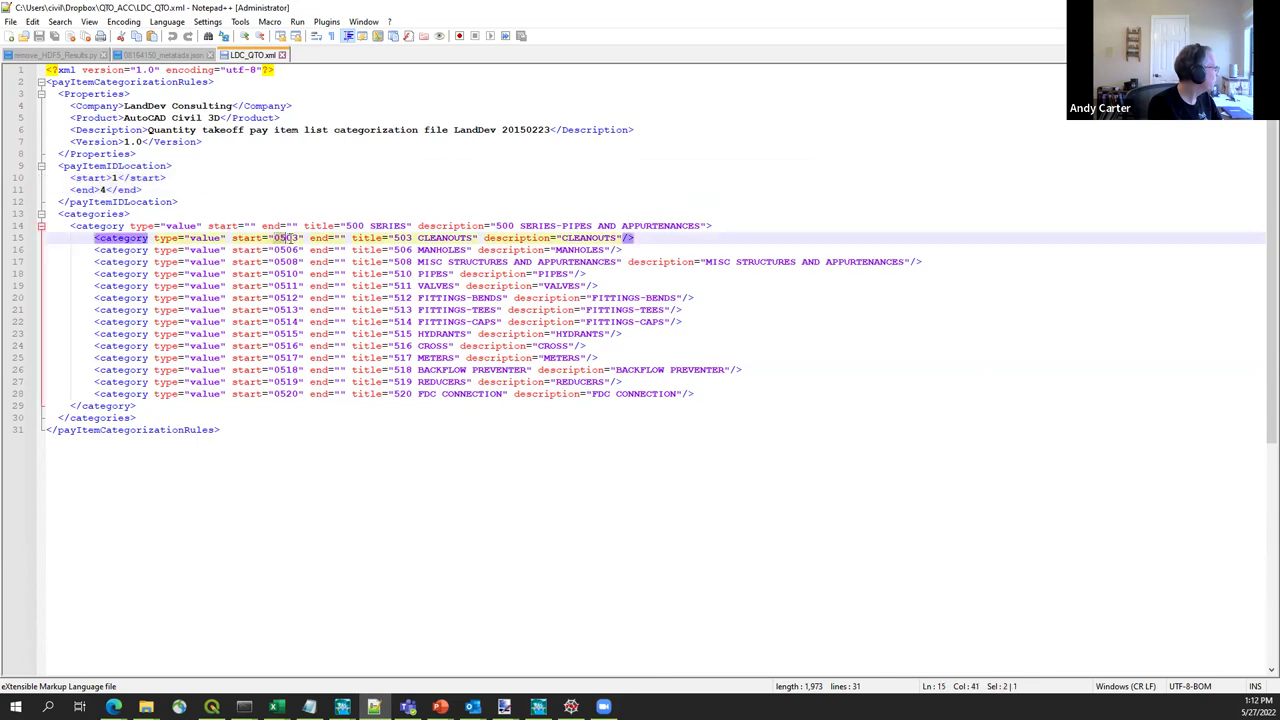
key(End)
shift+click(430, 238)
click(750, 226)
shift+click(130, 214)
shift+click(70, 226)
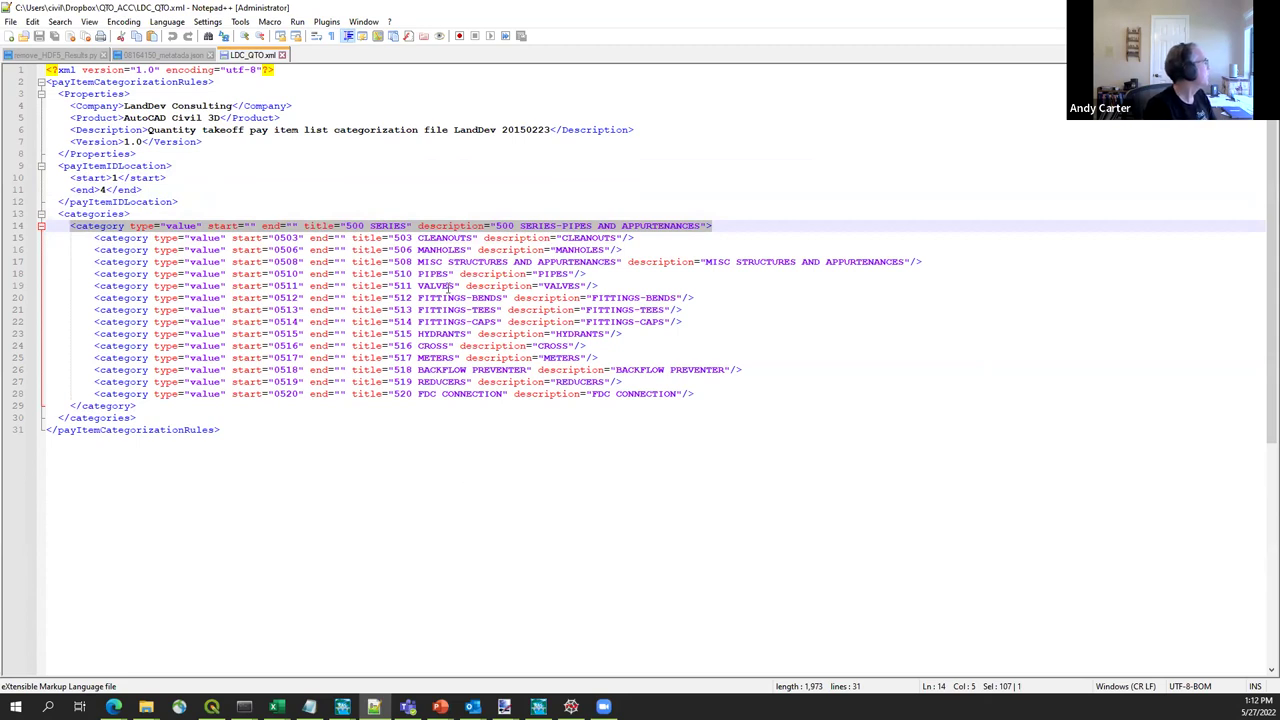
- Highlight the date in the file's Description line, followed by the category lines from 517 METERS to 520 FDC CONNECTION
drag(550, 130, 502, 131)
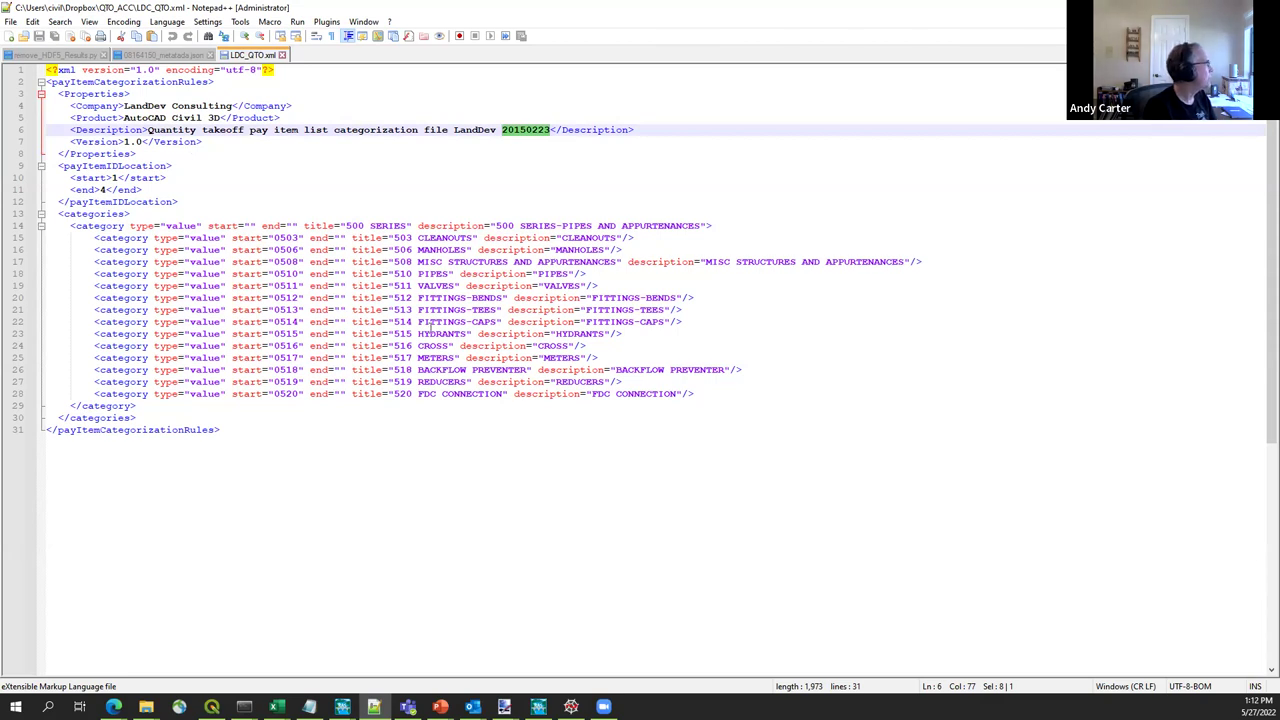
drag(597, 390, 557, 360)
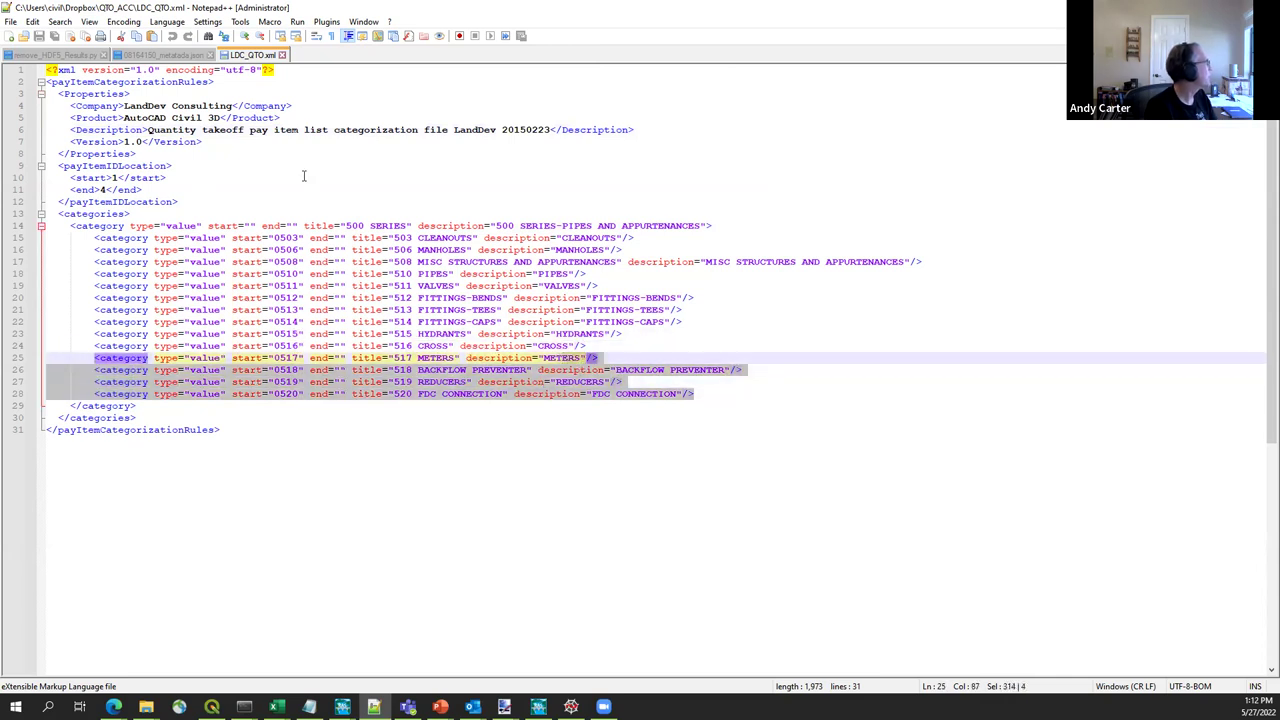
click(172, 57)
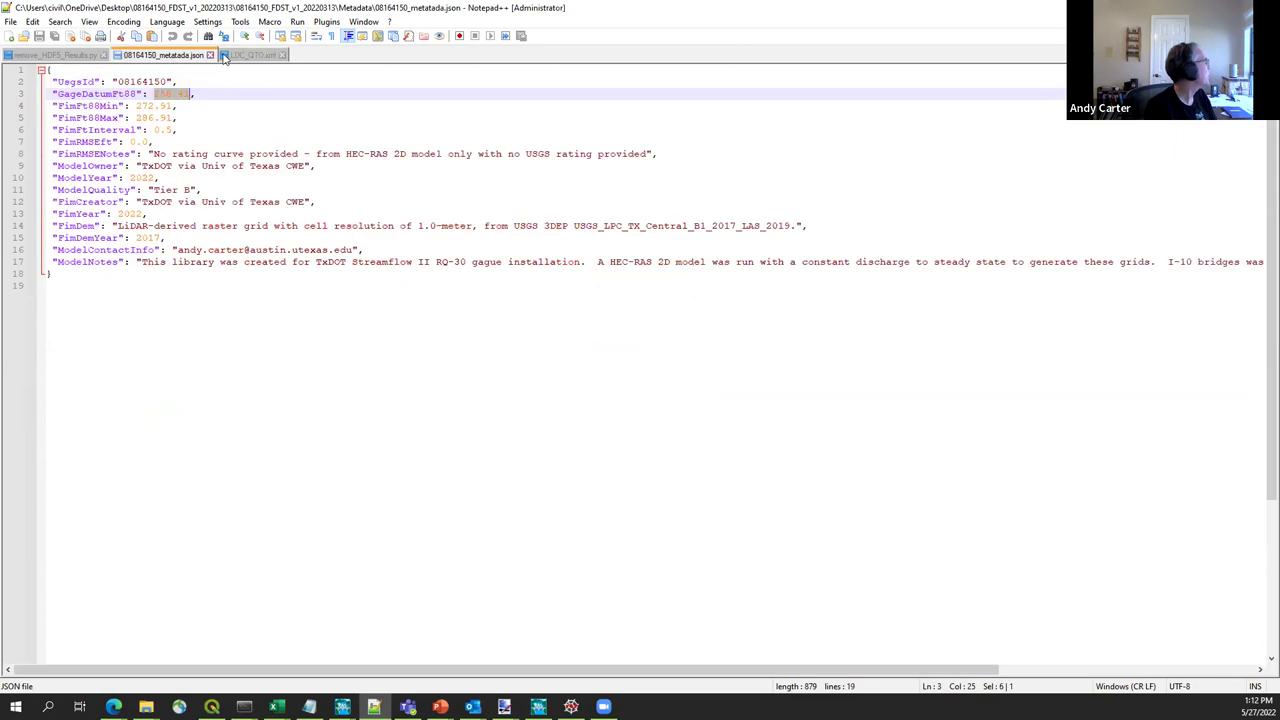
click(262, 57)
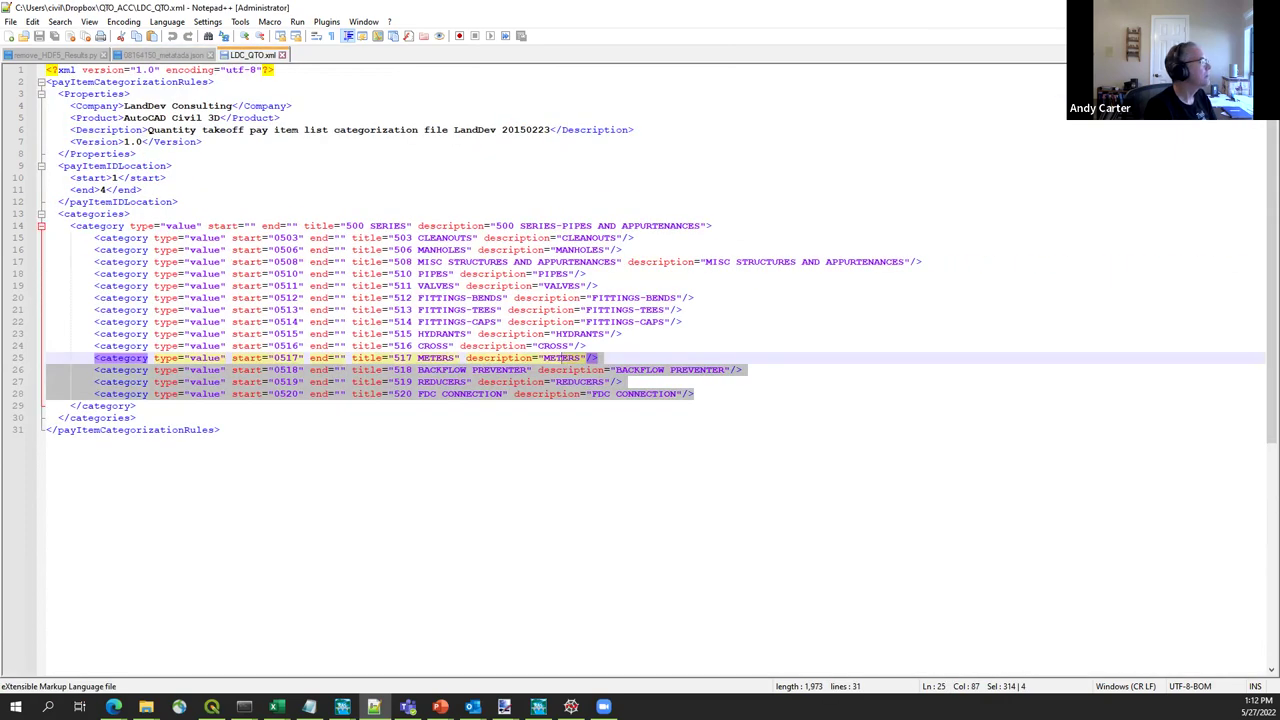
- Switch to ACC_Cost Opinion.xlsx in Excel and select the Rock Berm unit price, followed by the Channel Excavation row 63
key(alt+Tab)
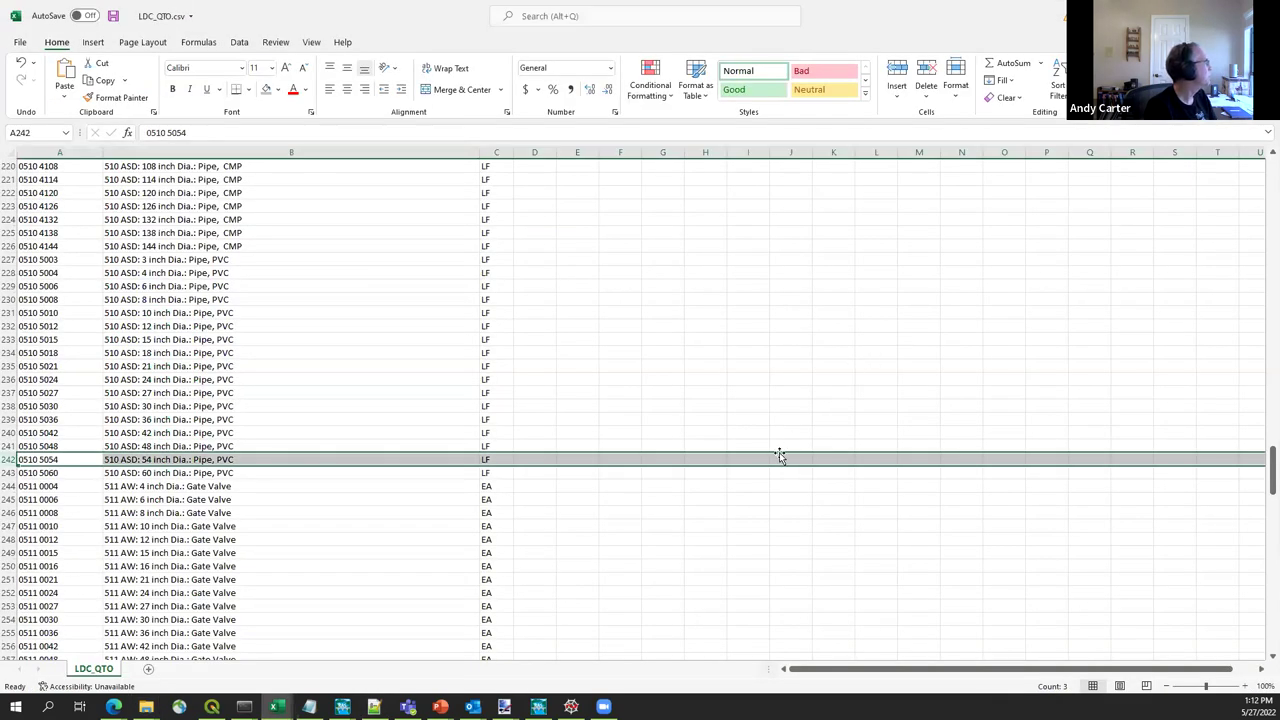
key(alt+Tab)
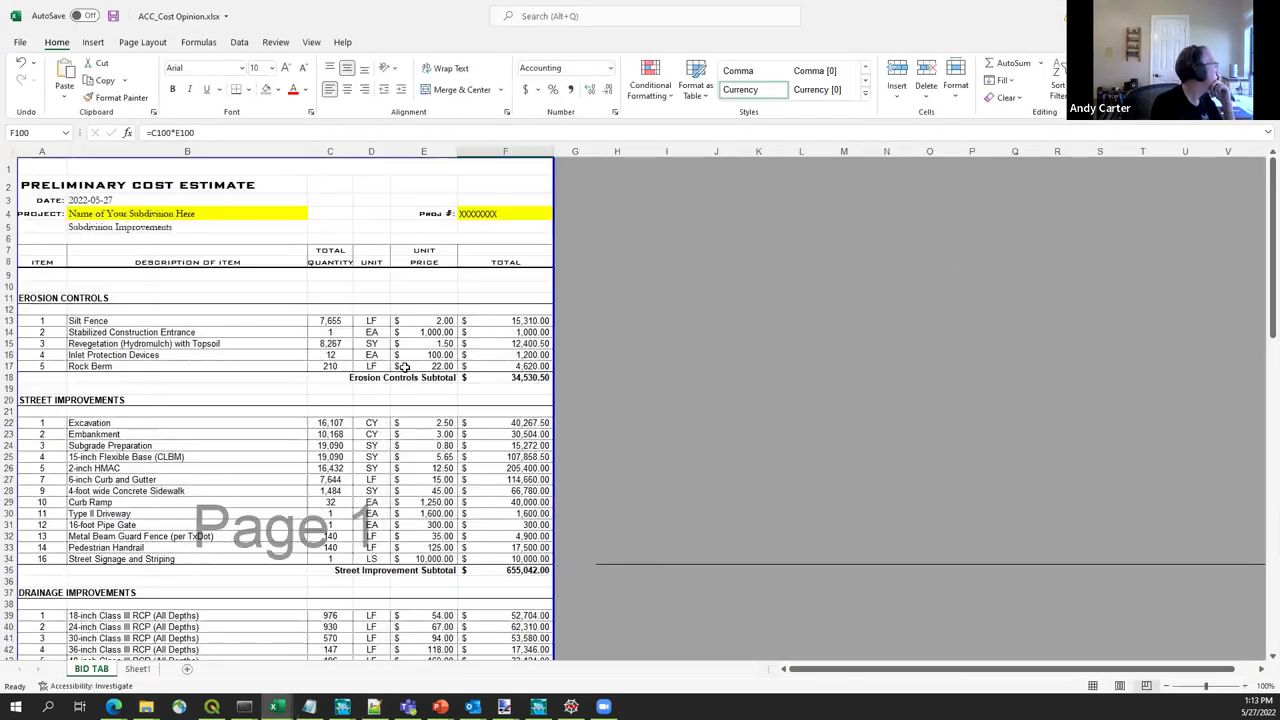
click(402, 366)
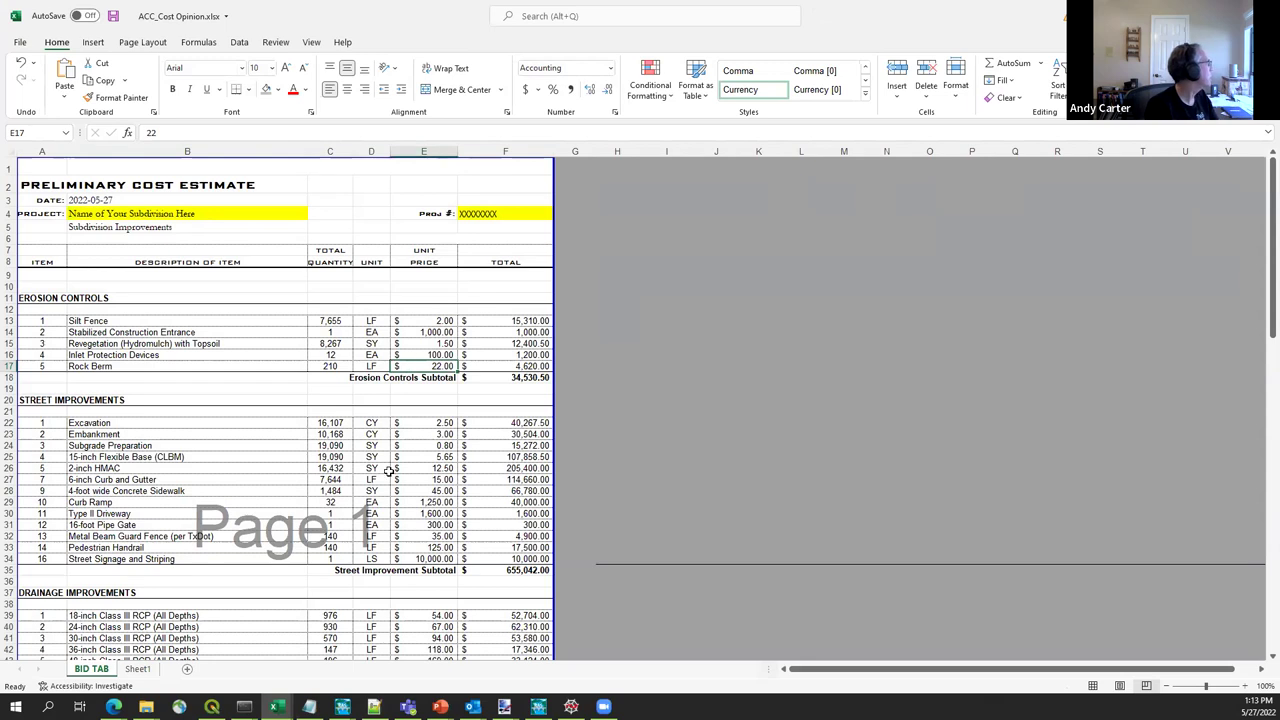
scroll(406, 486, down, 6)
shift+drag(406, 486, 436, 622)
click(8, 627)
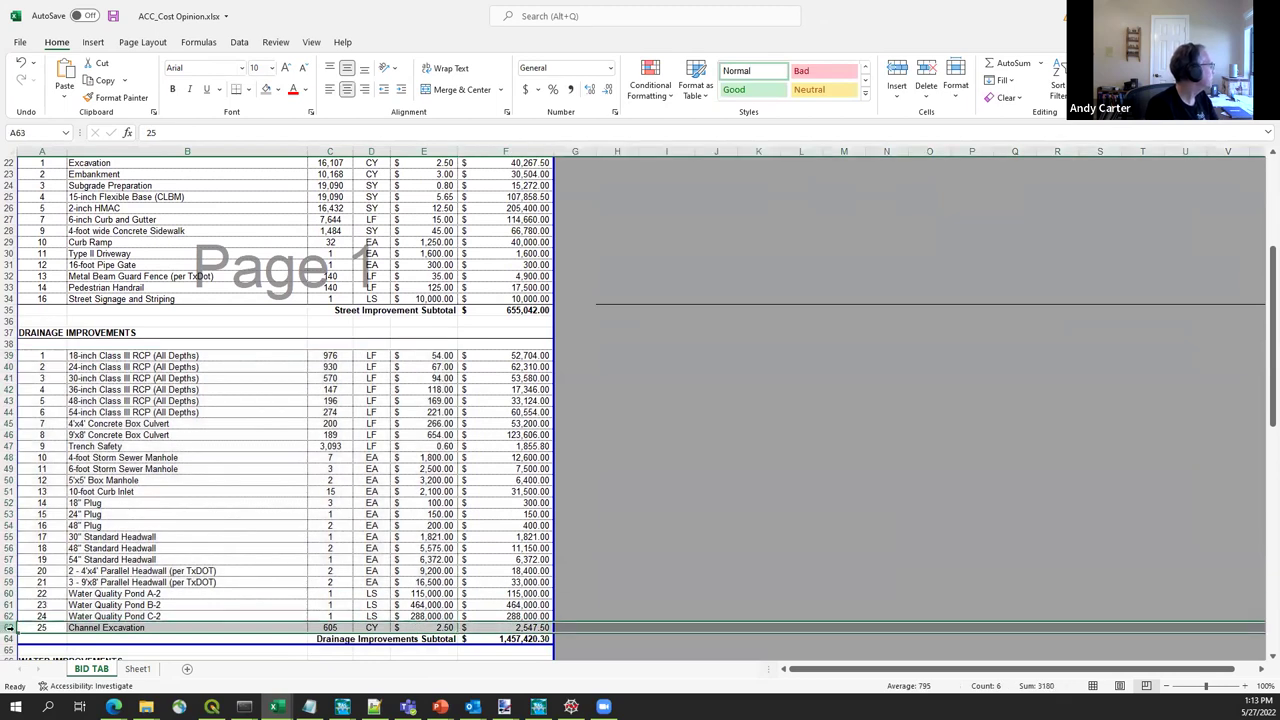
- Point out drainage items one at a time: 18-inch RCP, 4'x4' box culvert, trench safety, both storm sewer manholes and the 18" plug row
click(116, 358)
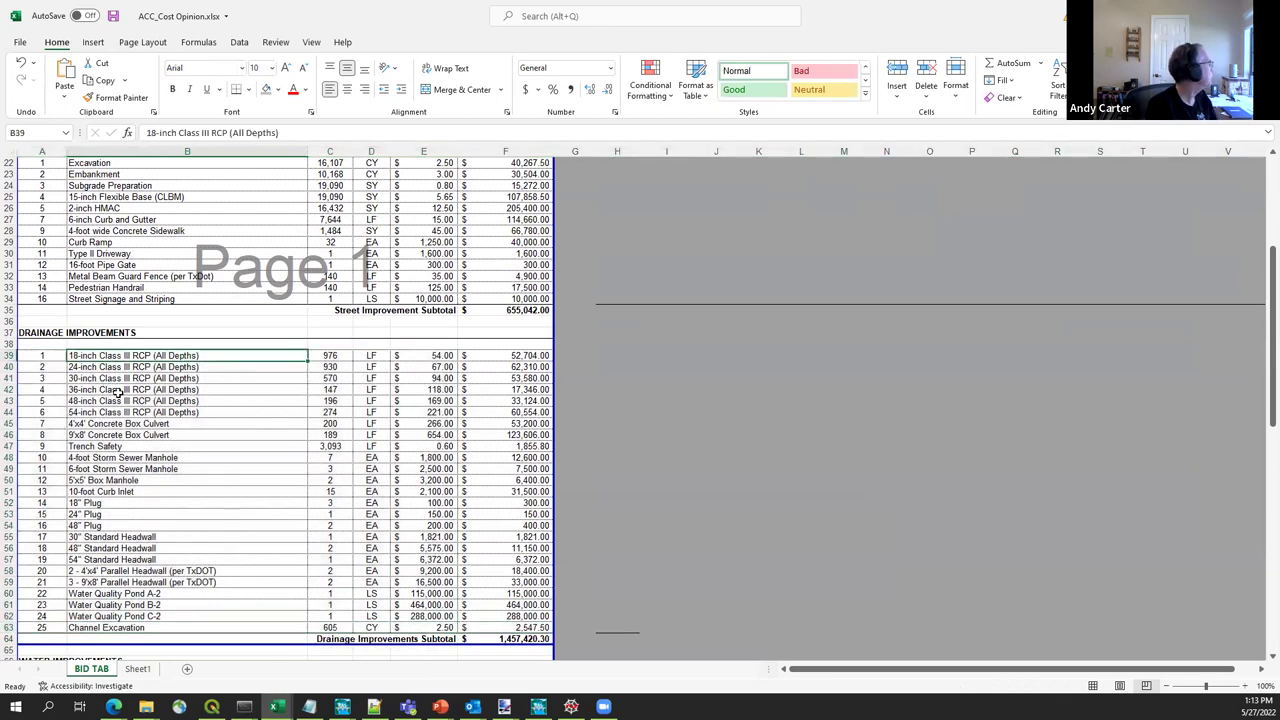
click(188, 424)
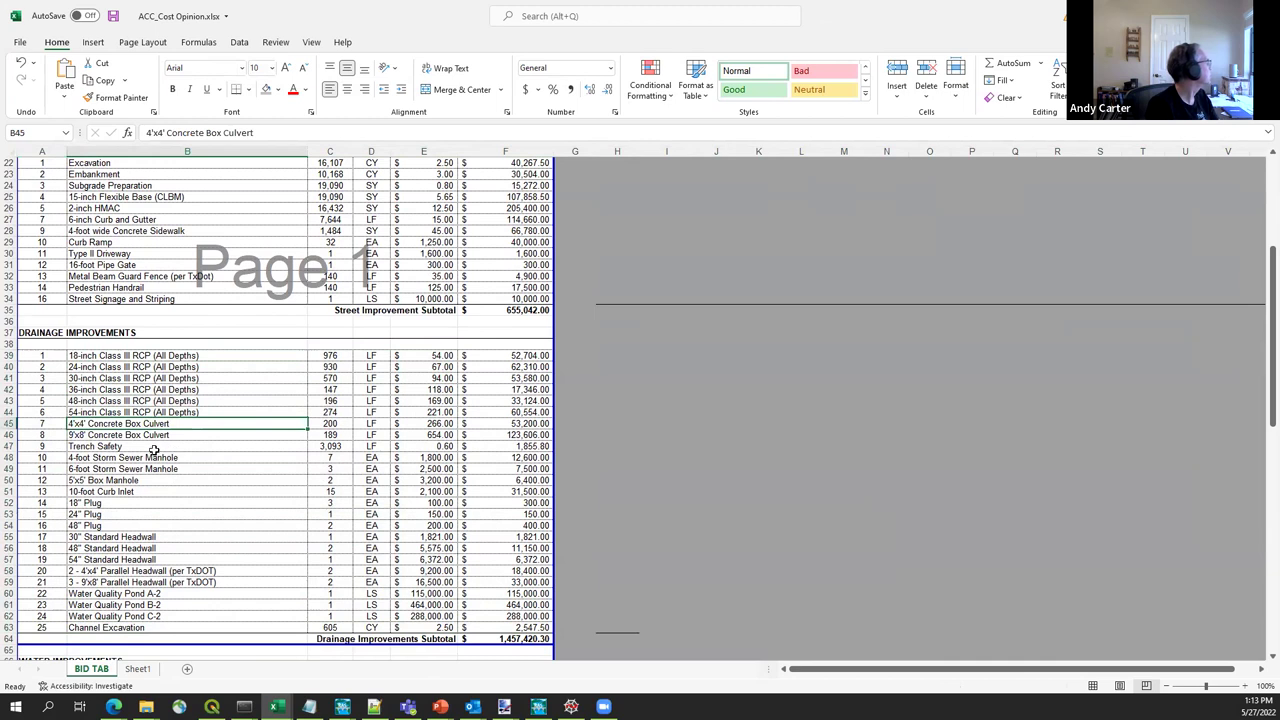
click(151, 447)
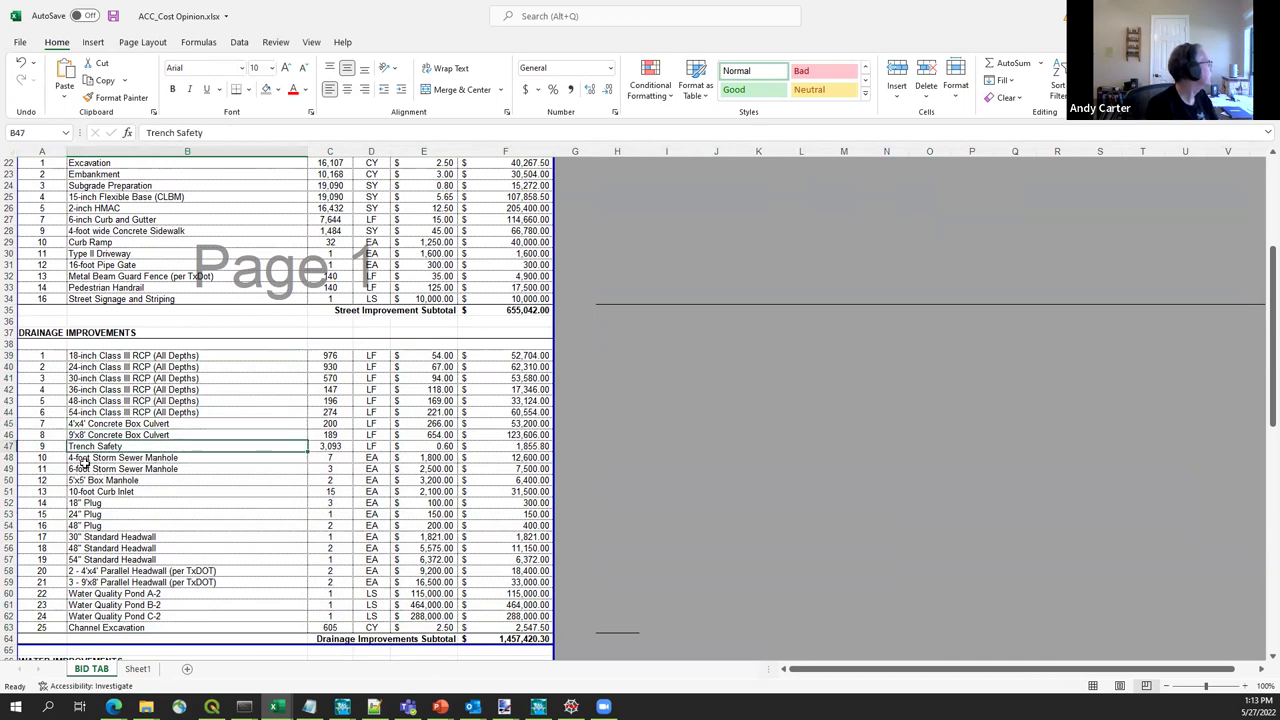
click(145, 457)
click(145, 469)
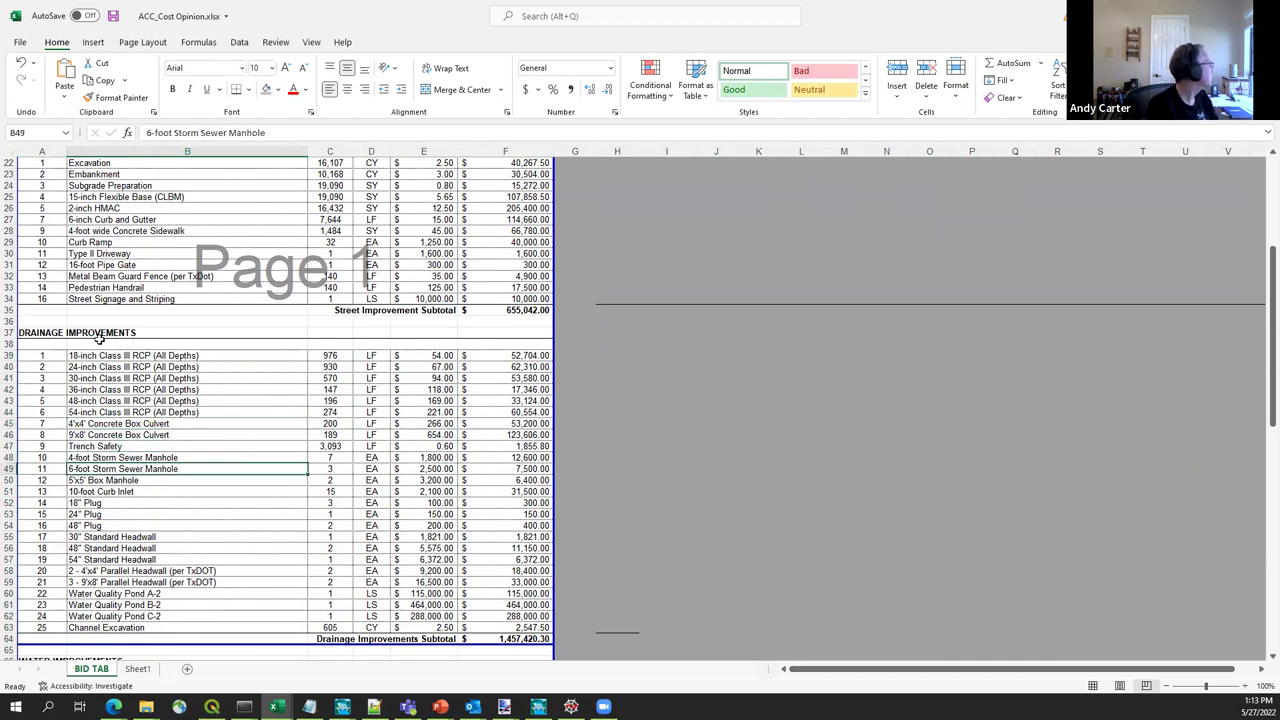
click(9, 503)
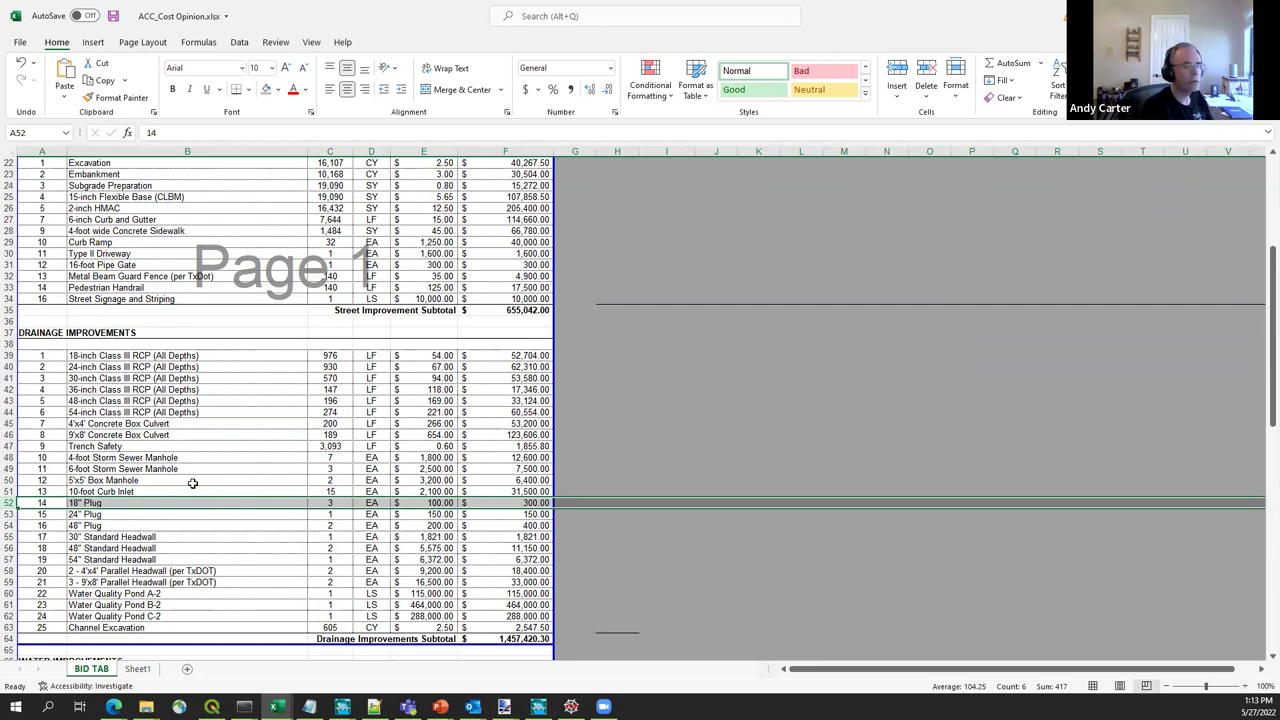
- Examine the water and wastewater improvement items, and select the erosion control totals in F13 to F17
scroll(192, 483, down, 2)
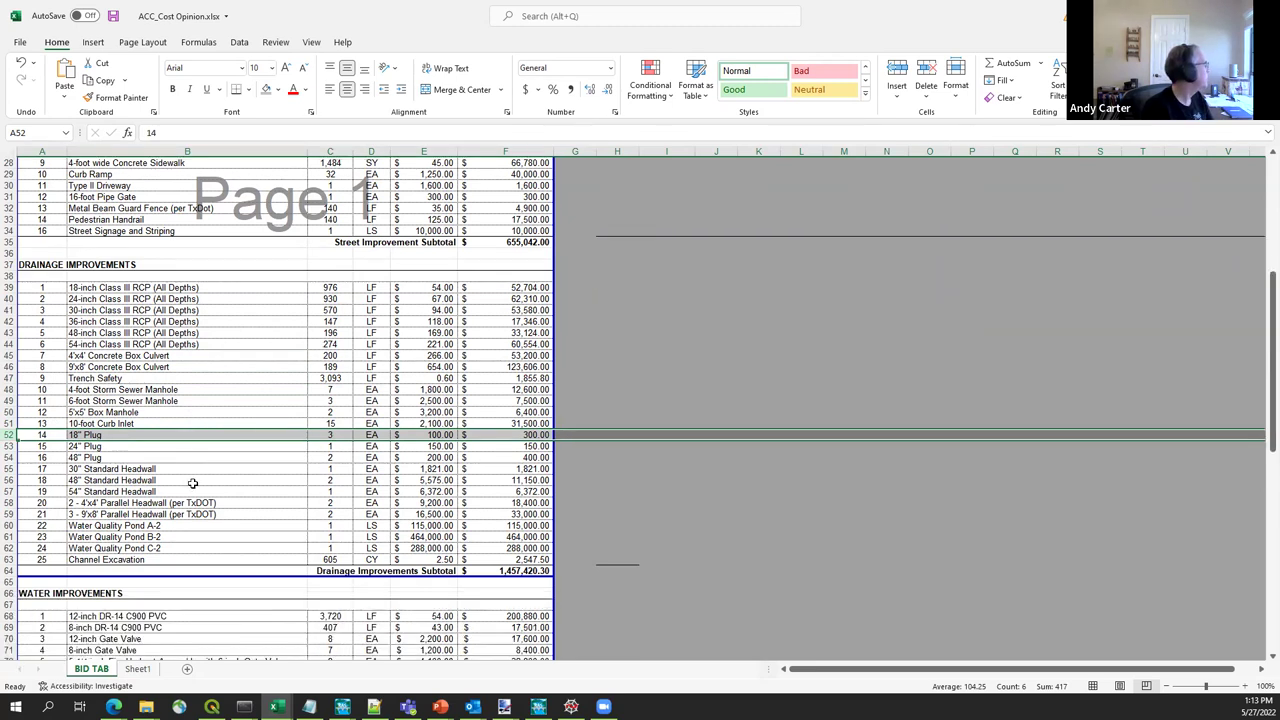
scroll(192, 483, down, 8)
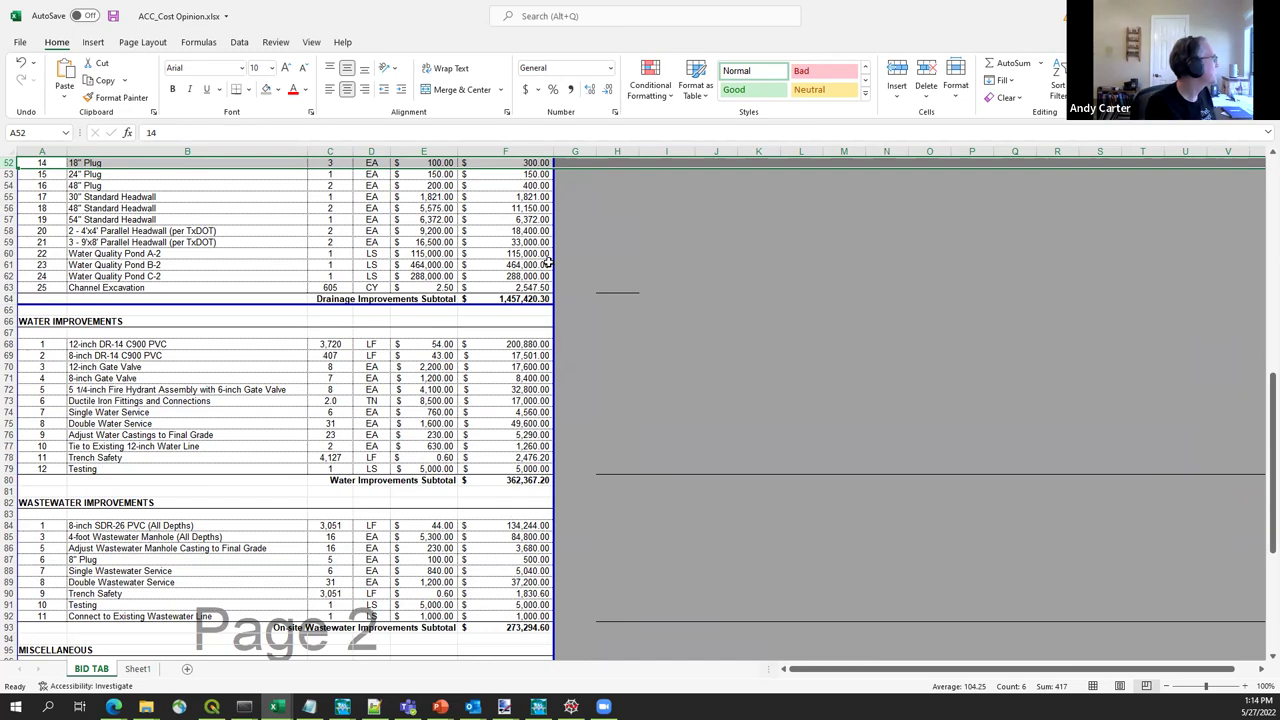
click(533, 298)
drag(518, 288, 529, 223)
click(524, 332)
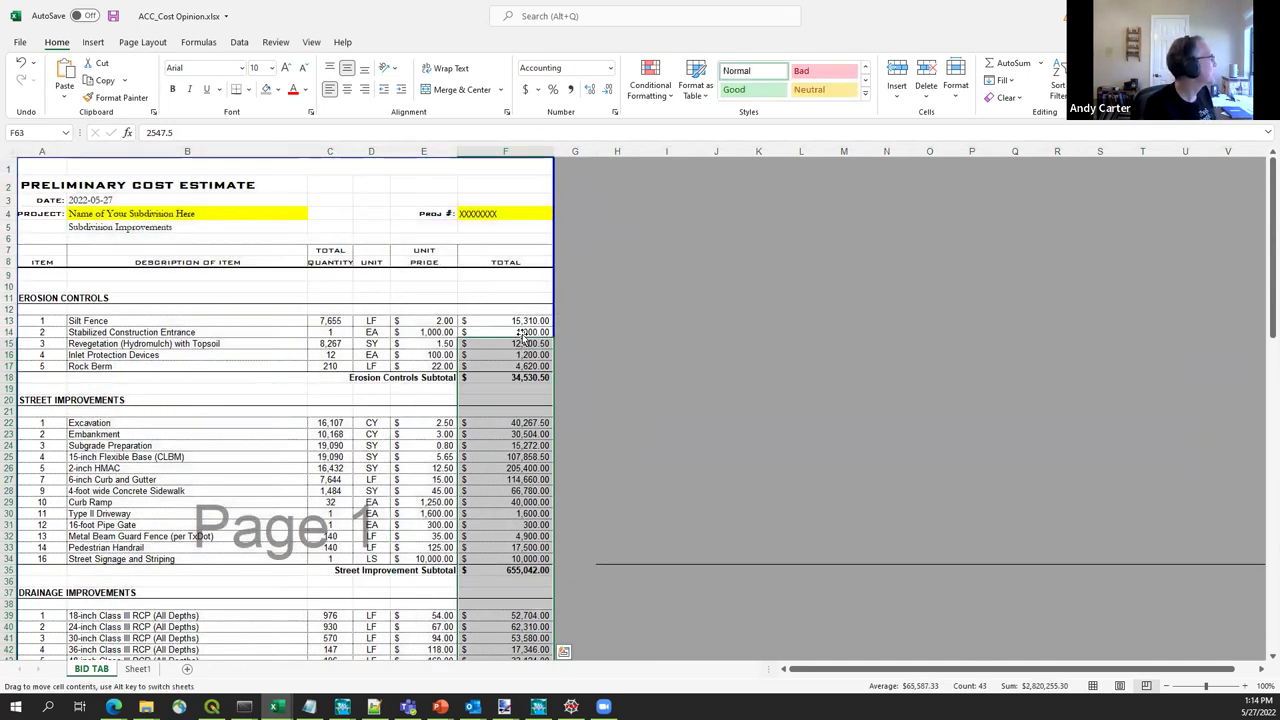
drag(524, 321, 524, 366)
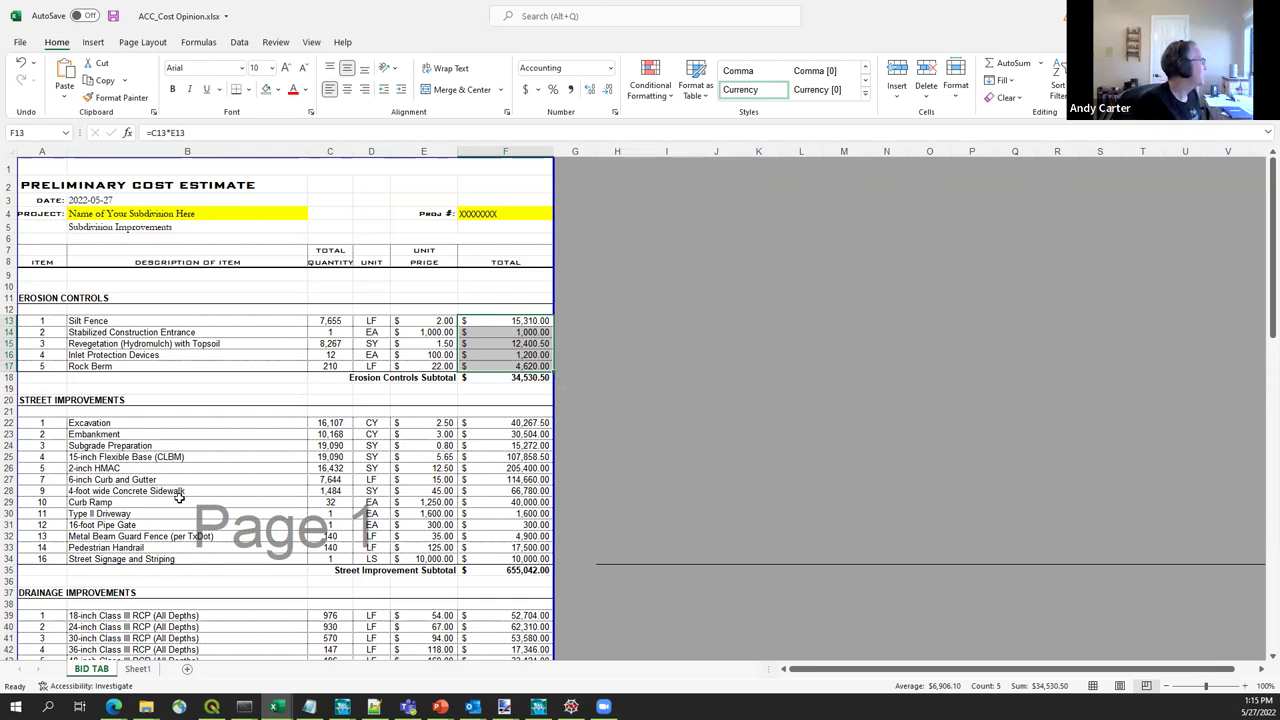
drag(97, 318, 521, 368)
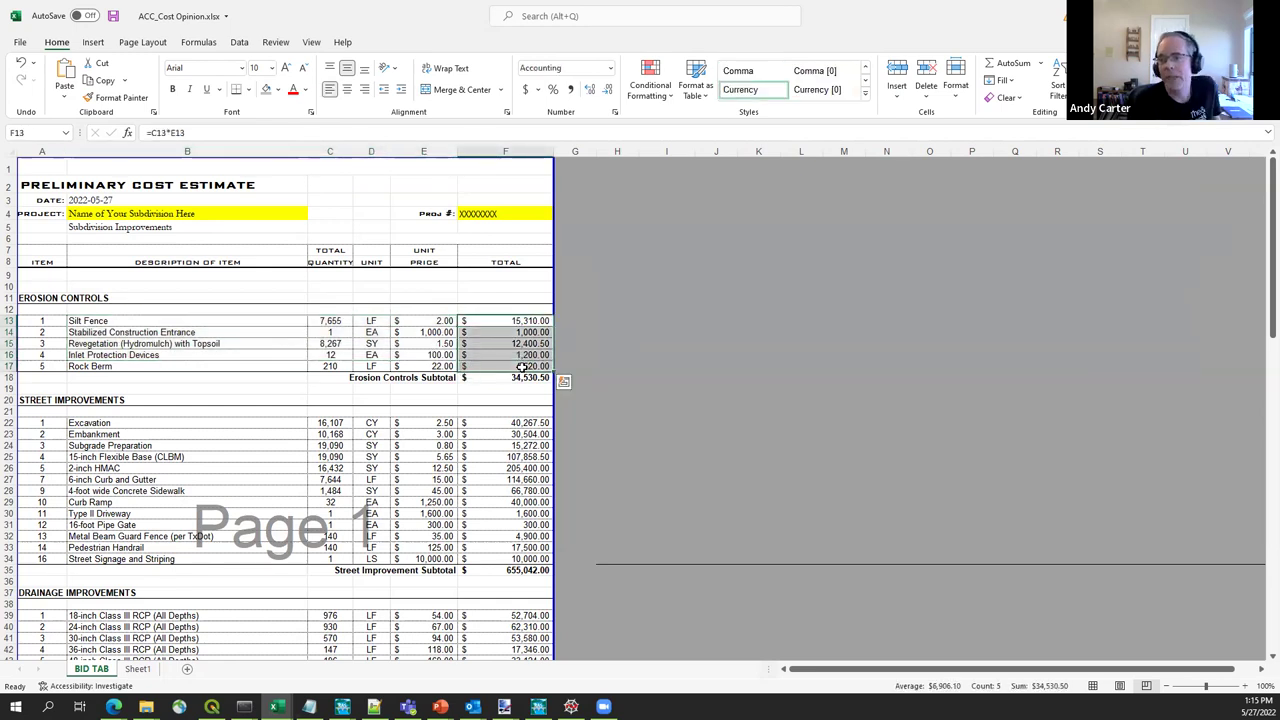